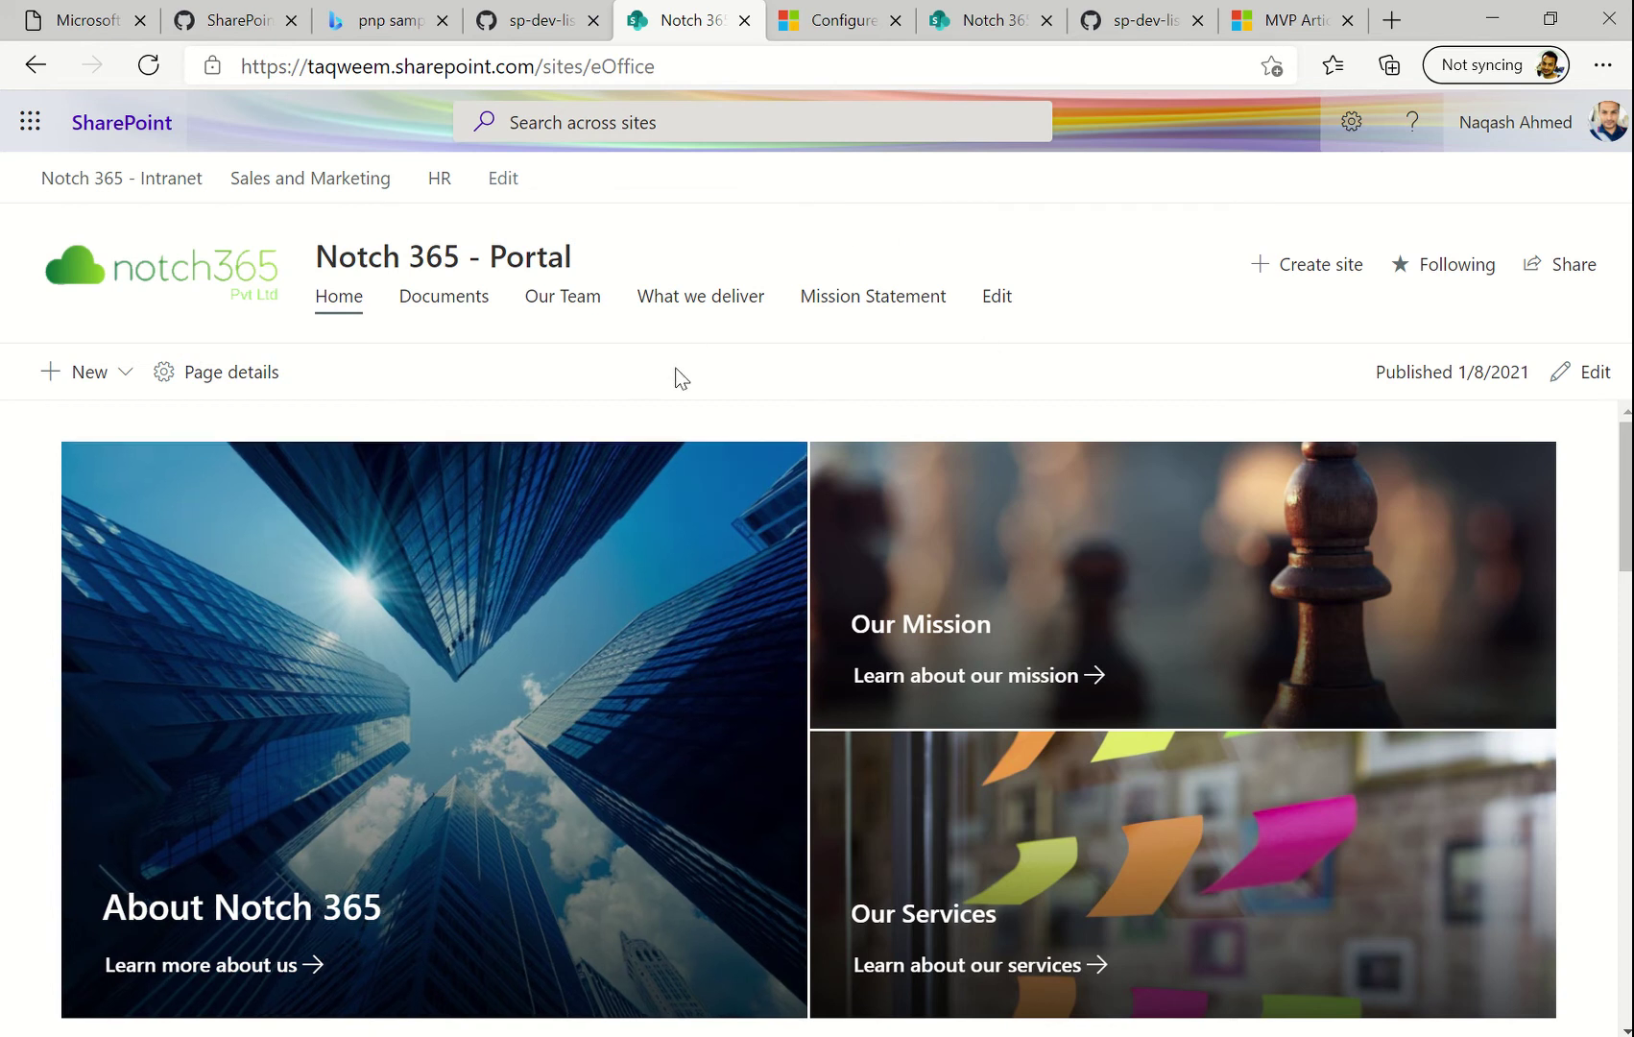
# Check the account details panel, then scroll down the Notch 365 - Portal home page
pyautogui.click(1613, 131)
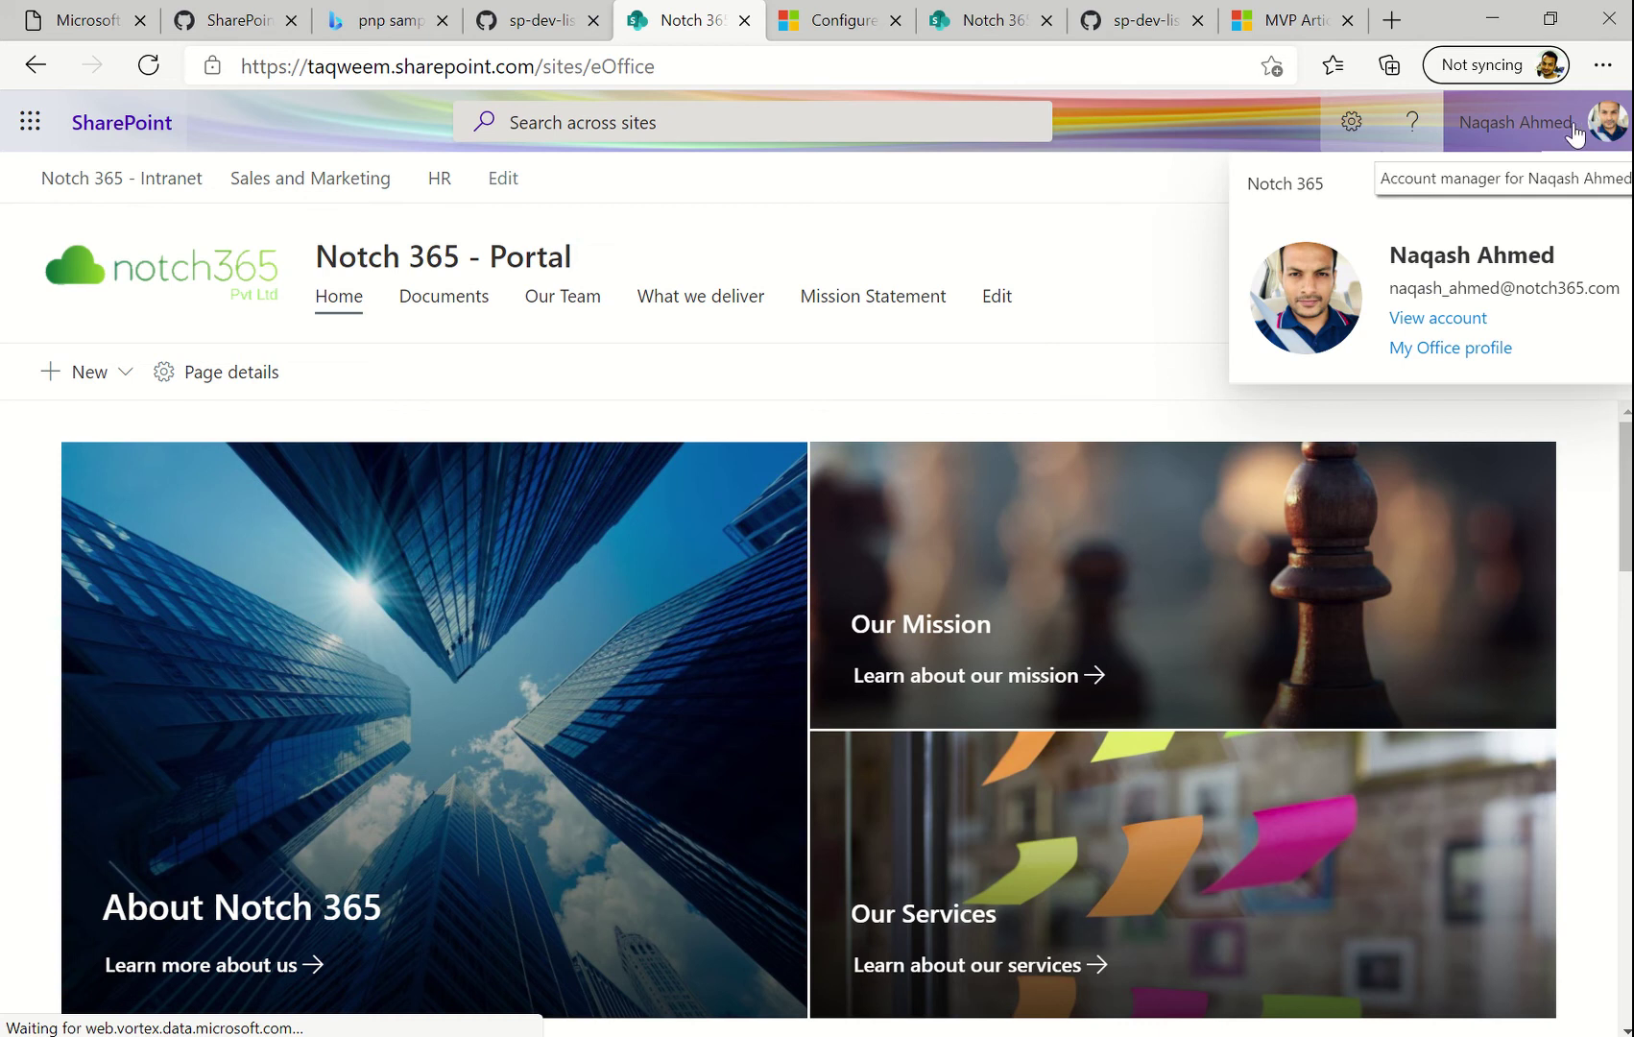
pyautogui.click(1055, 349)
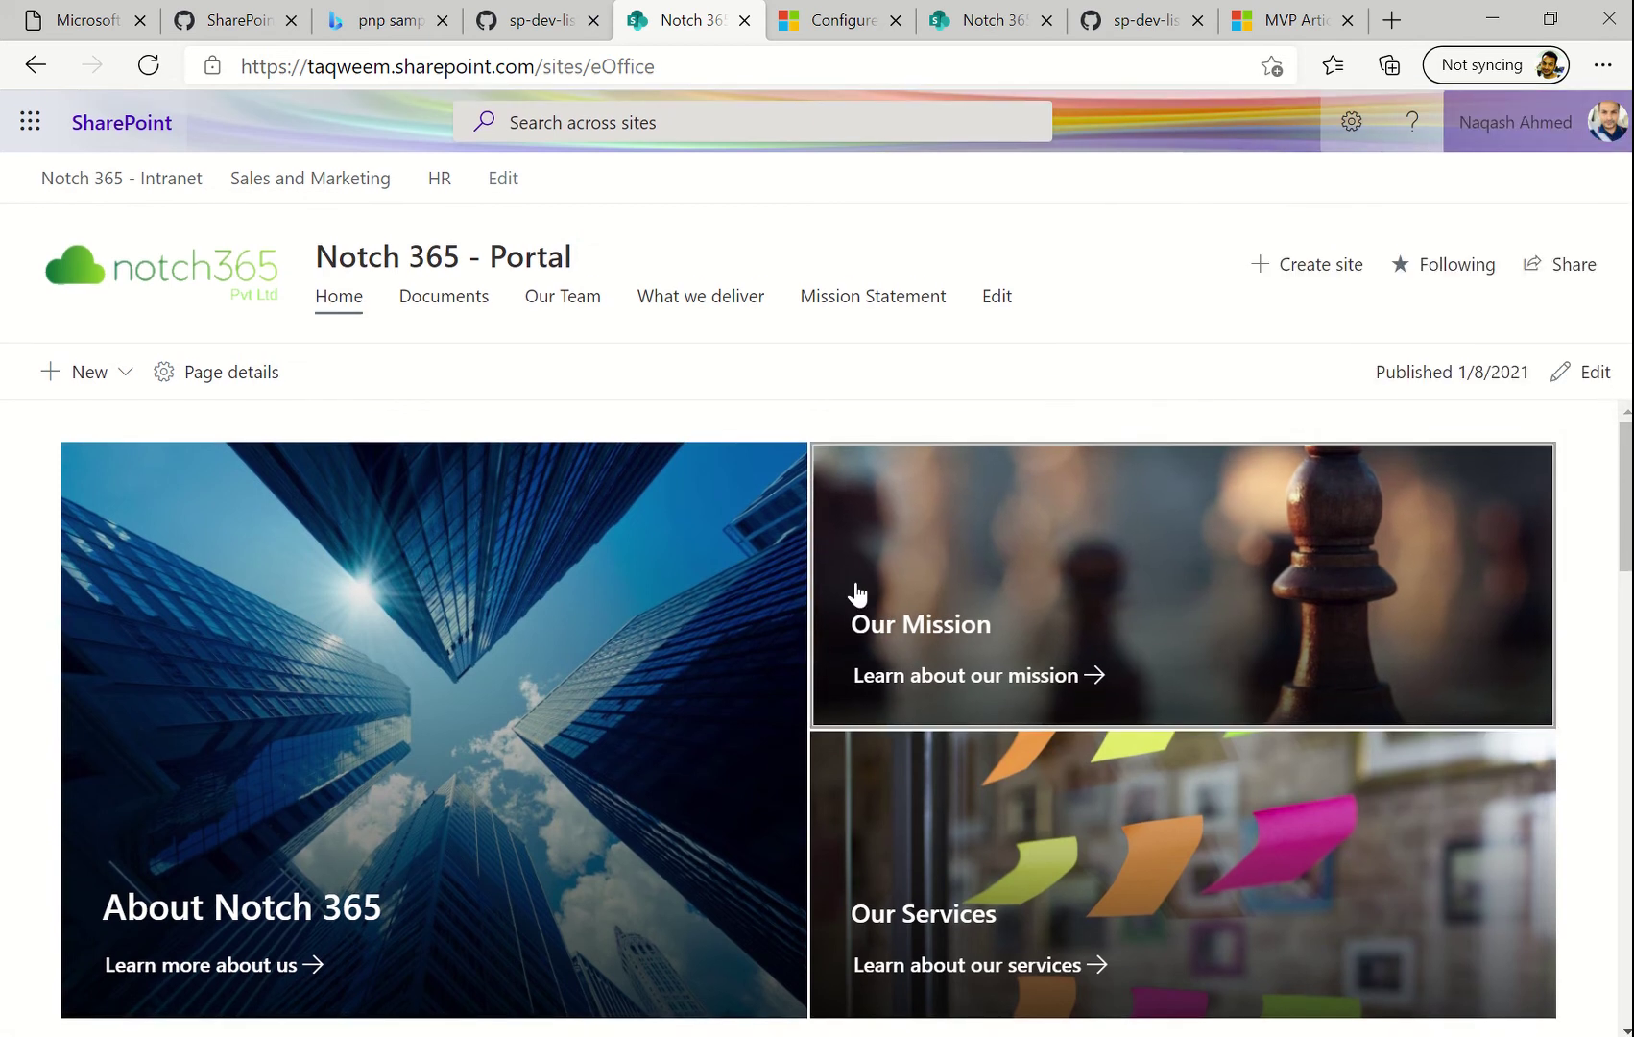
pyautogui.scroll(-2, 855, 591)
pyautogui.scroll(-5, 1152, 634)
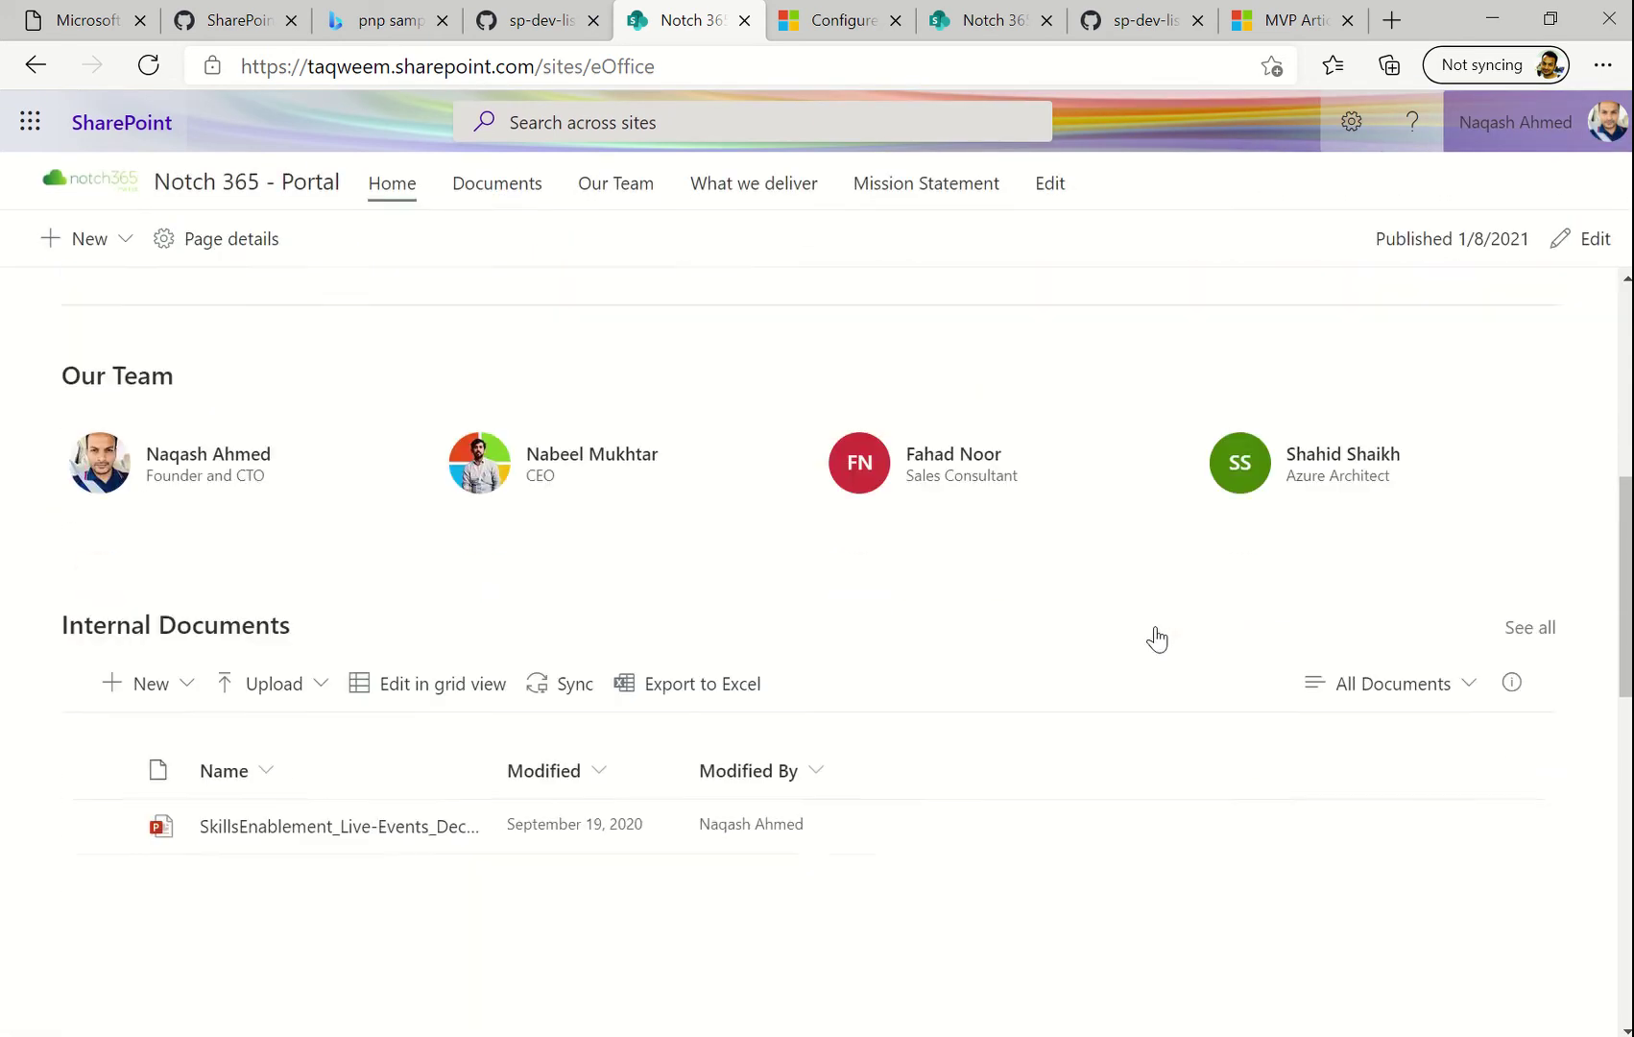
pyautogui.scroll(-12, 1155, 627)
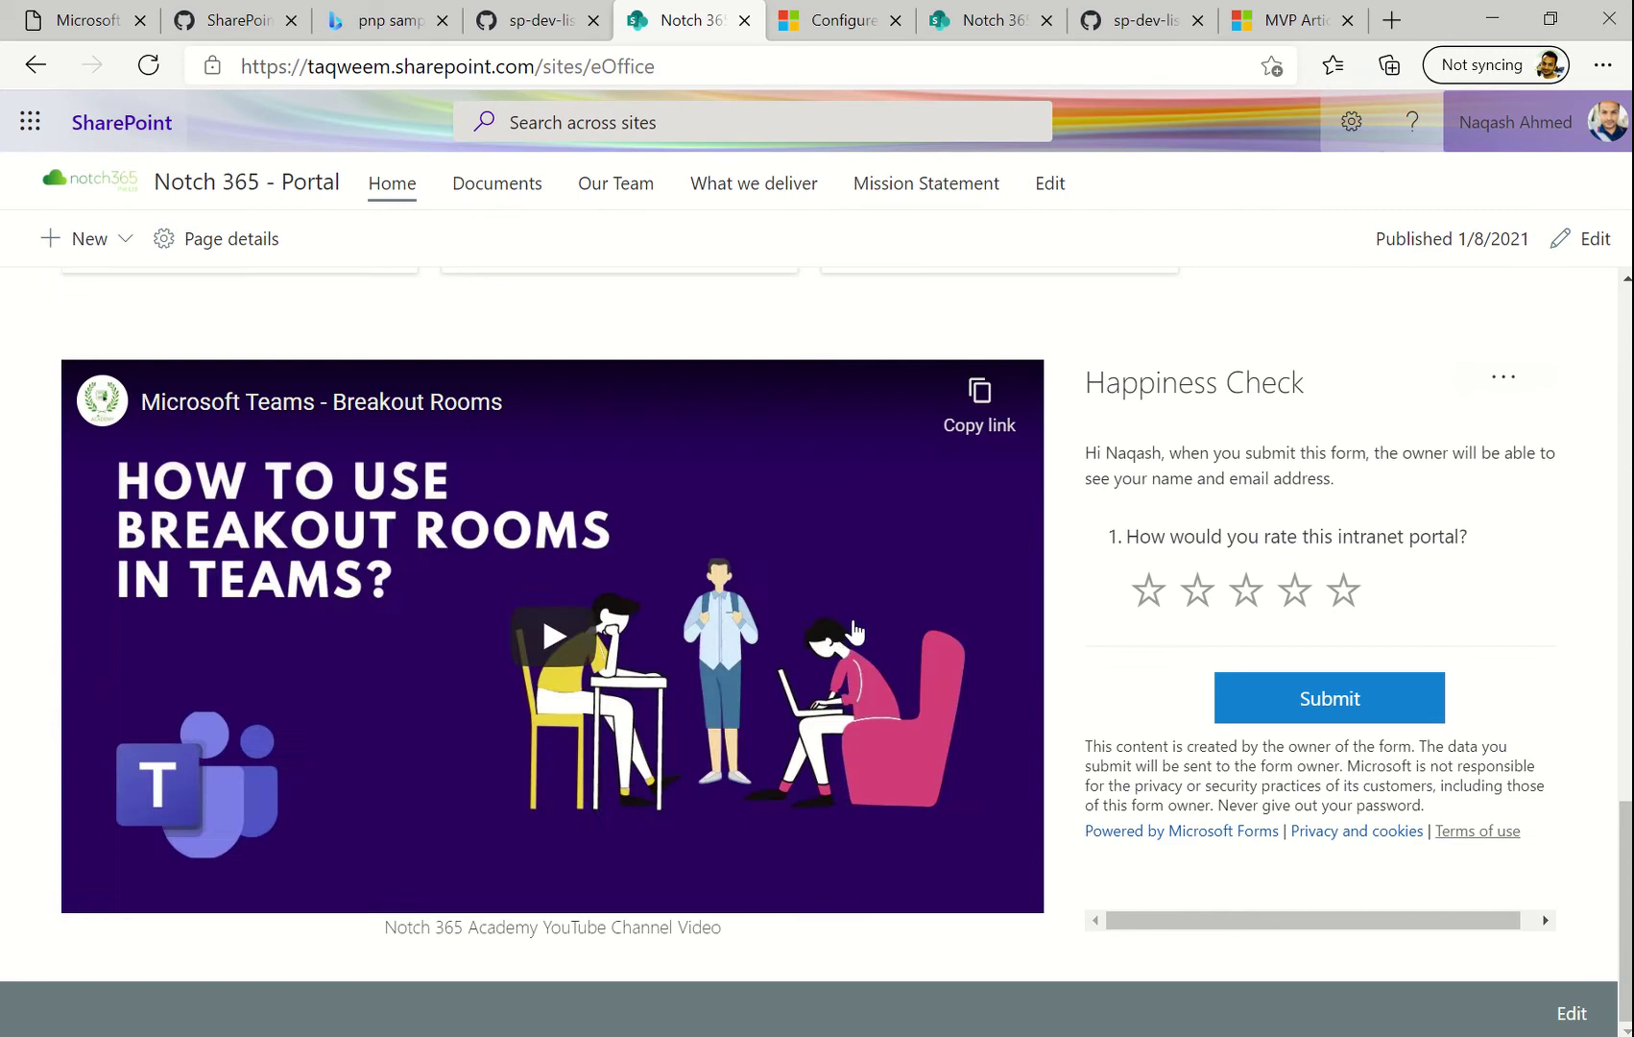
pyautogui.scroll(15, 841, 629)
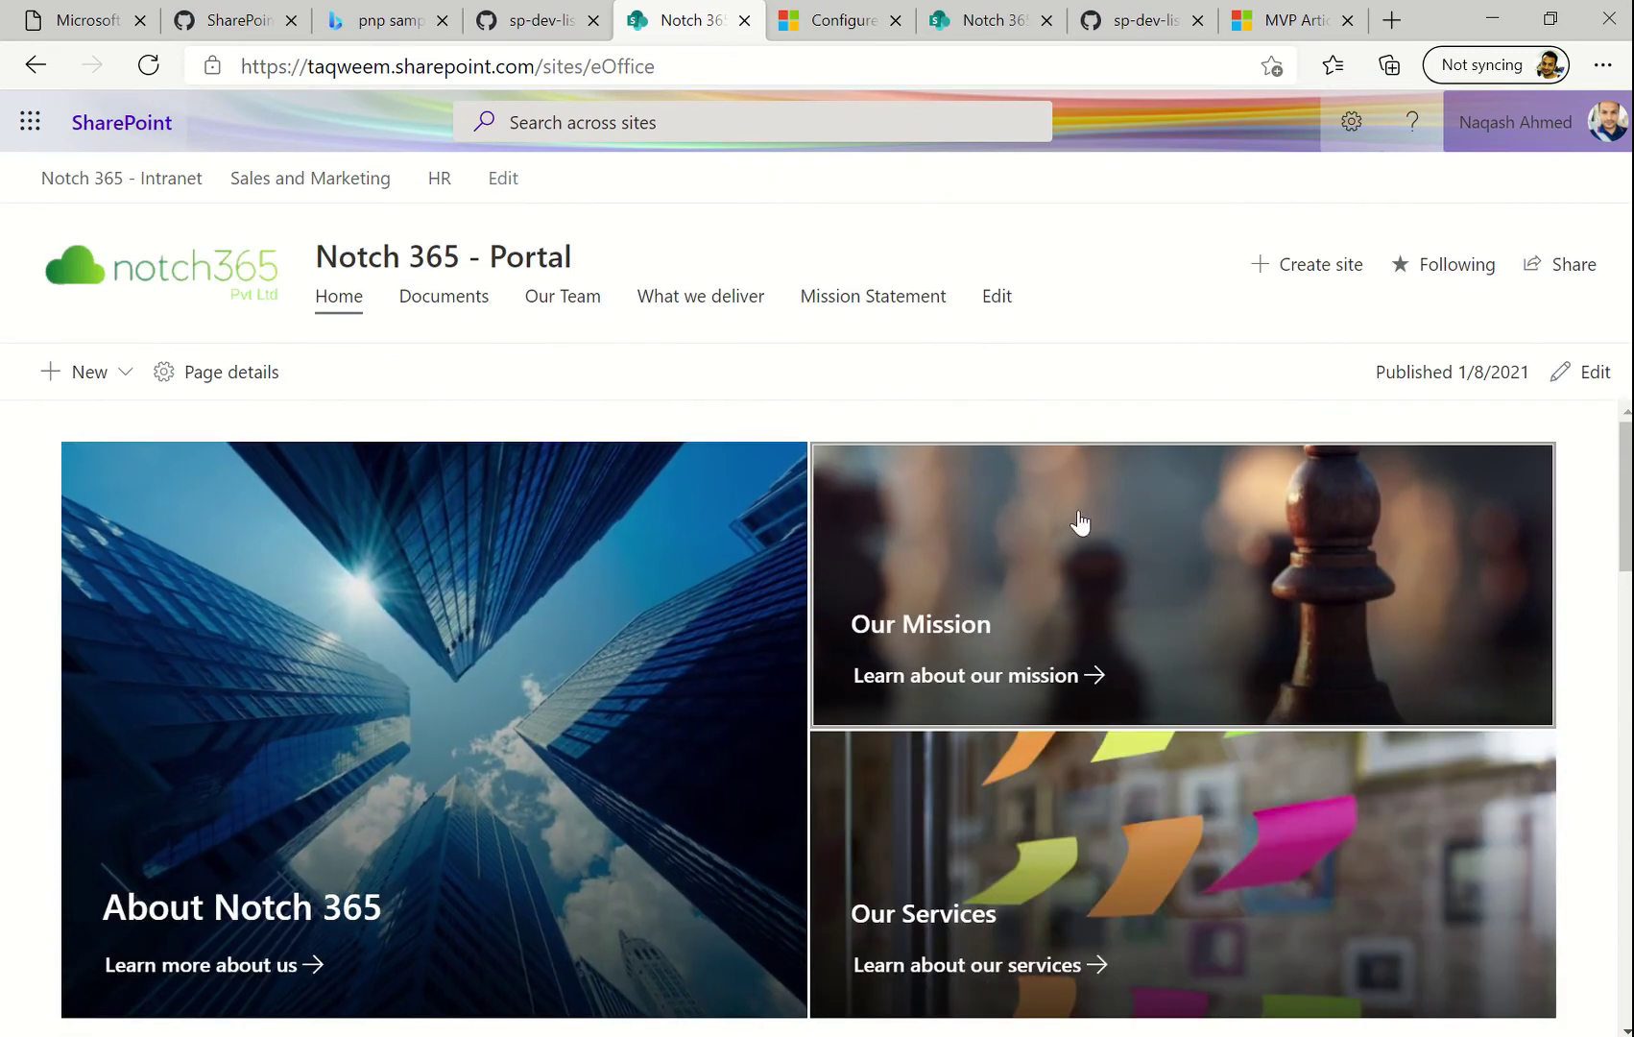
pyautogui.scroll(-10, 1595, 660)
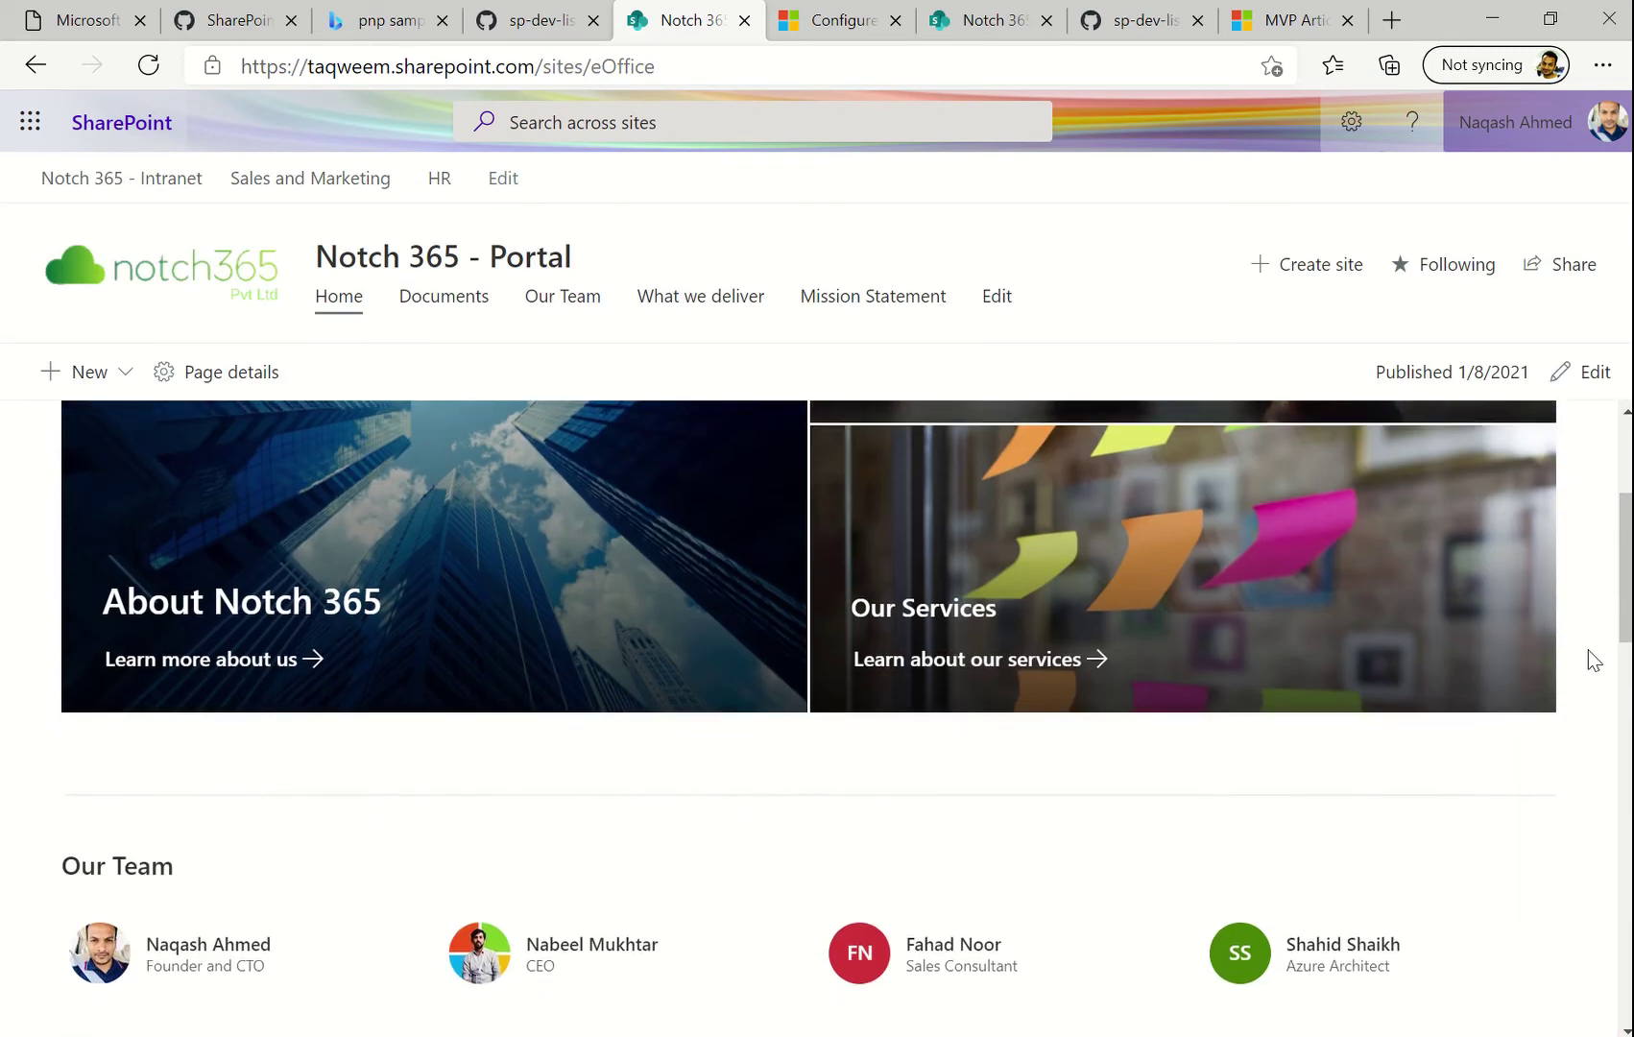
pyautogui.scroll(3, 1594, 661)
# Finish reviewing the home page, back at the top, and open the Settings gear menu
pyautogui.scroll(5, 1594, 661)
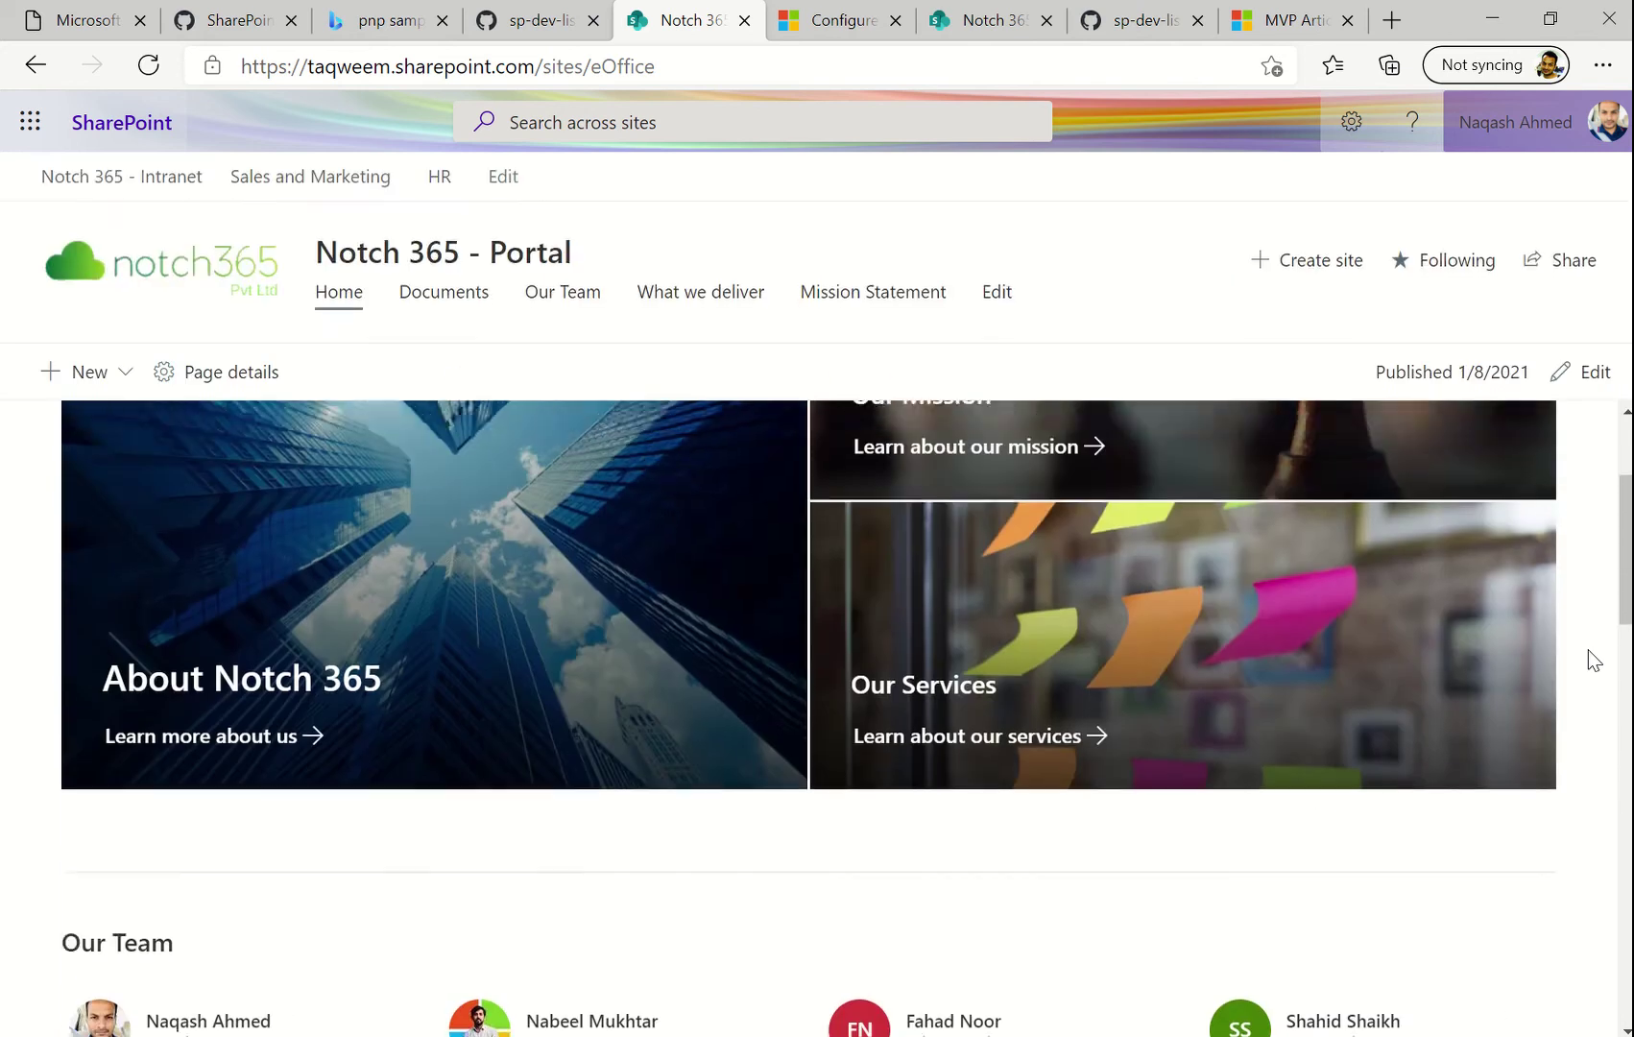
pyautogui.scroll(-5, 1585, 643)
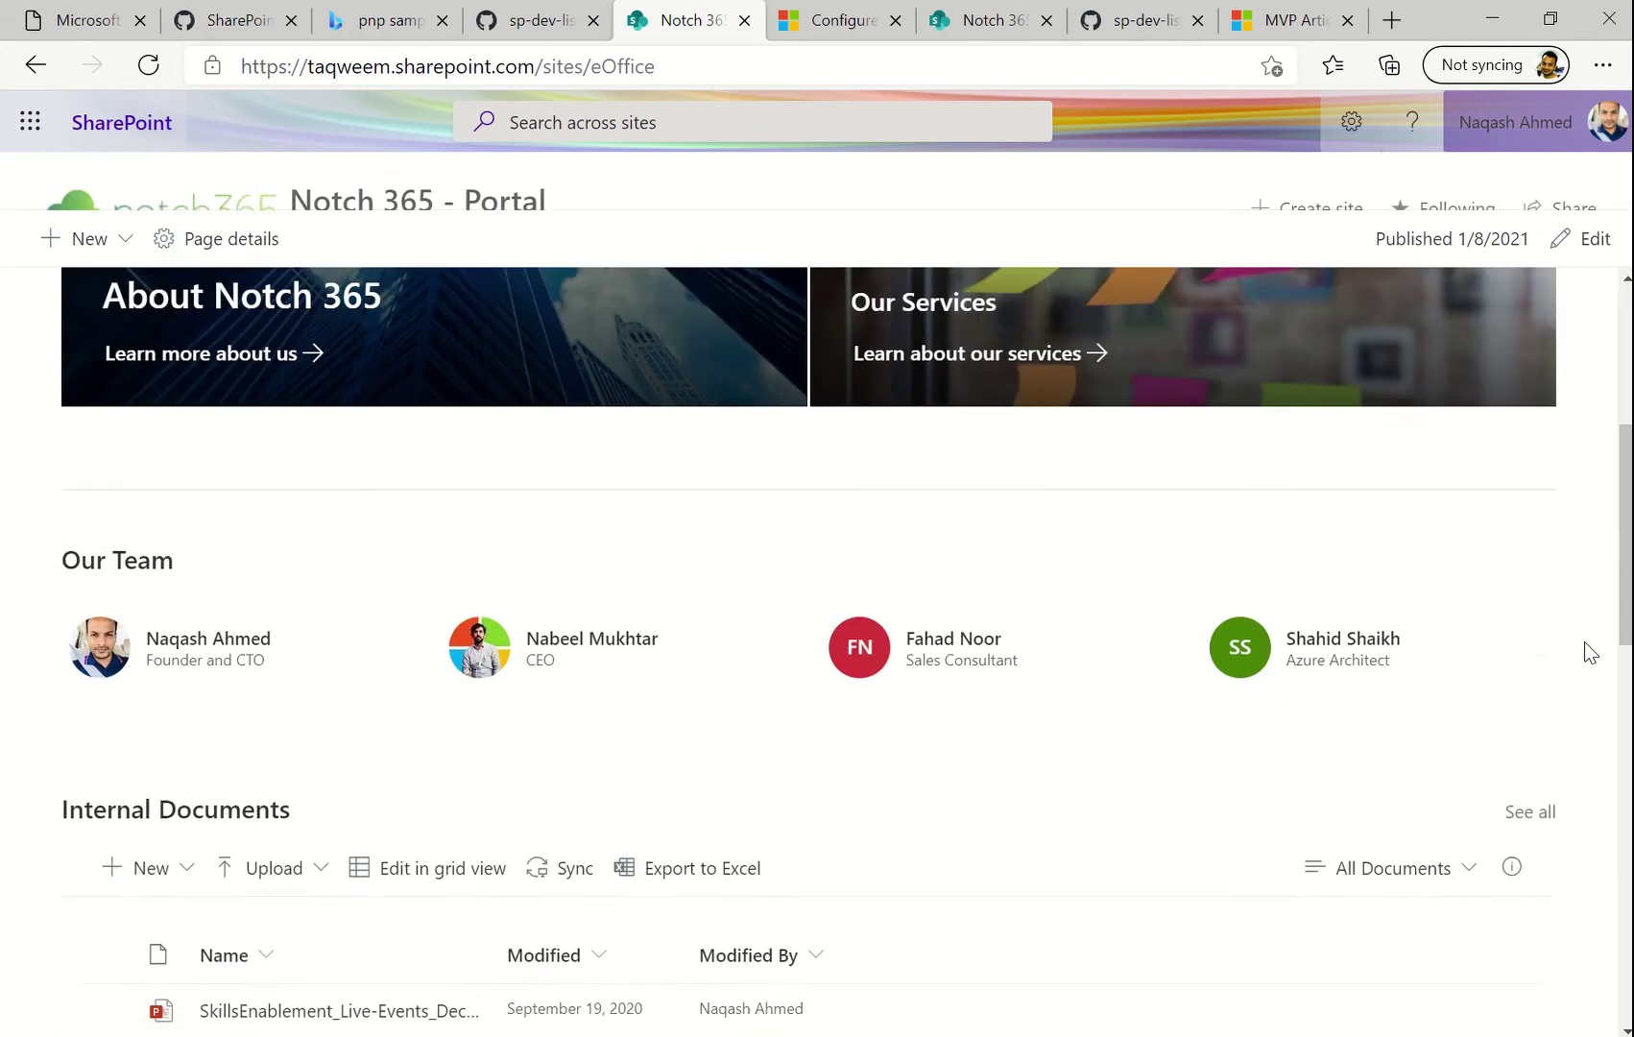
pyautogui.scroll(-10, 1585, 643)
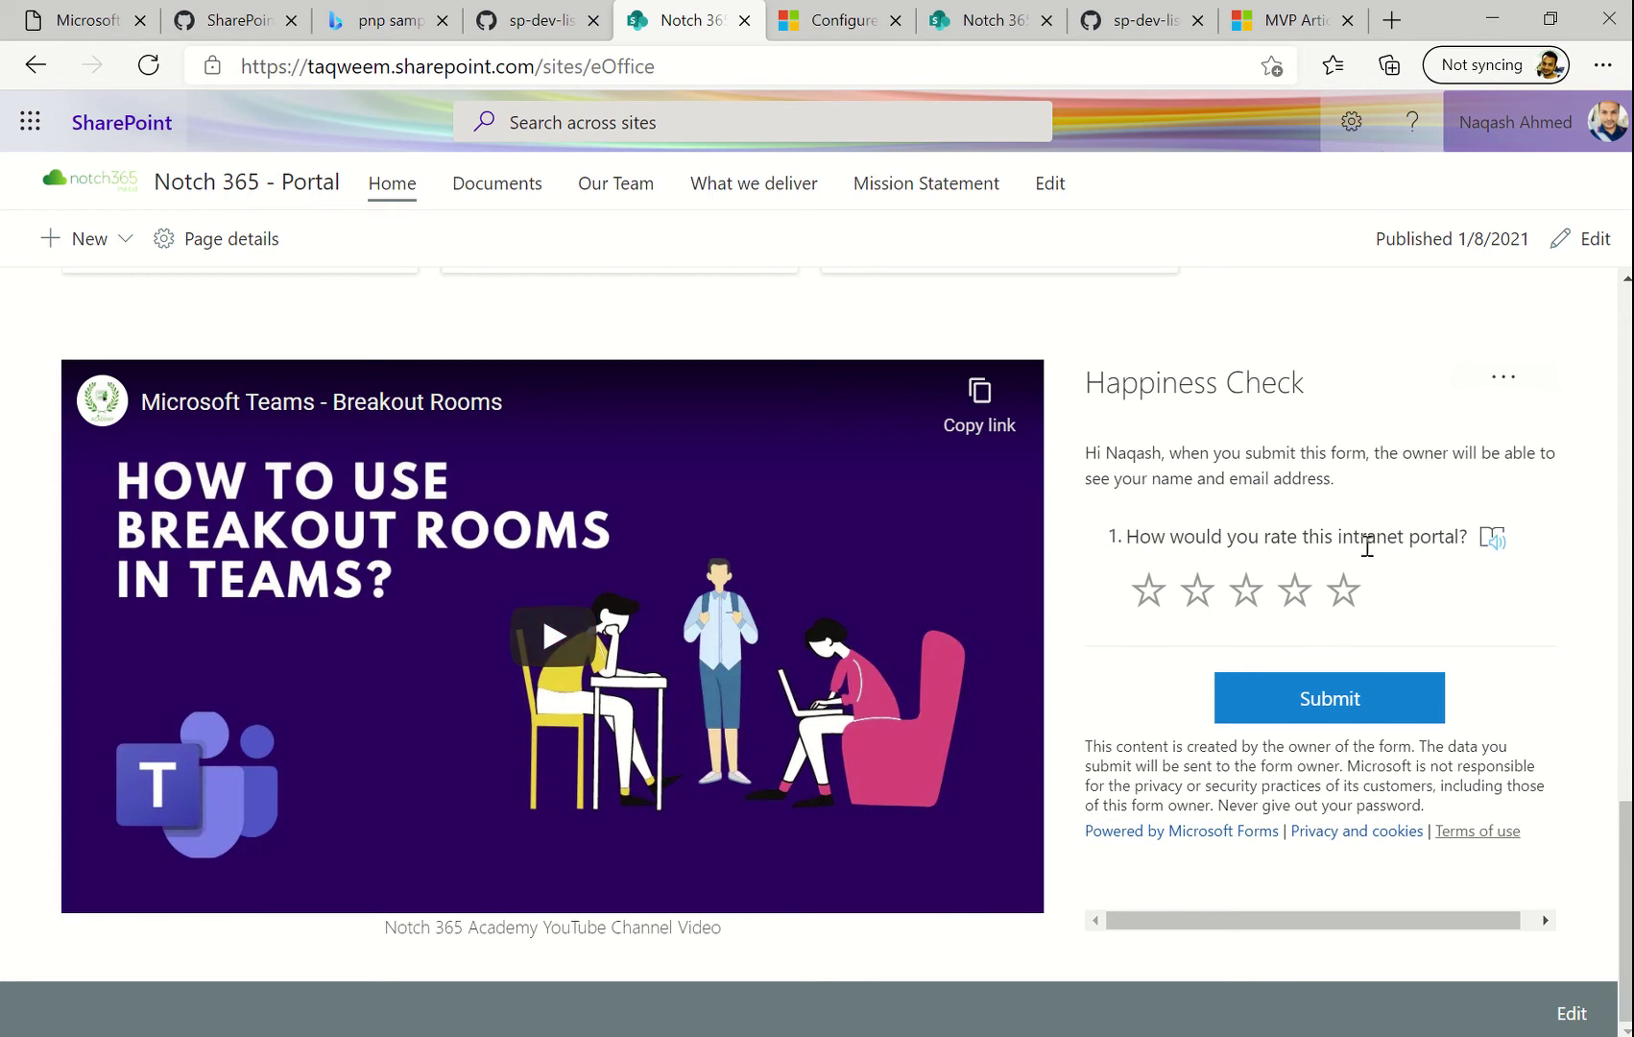
pyautogui.scroll(5, 1445, 566)
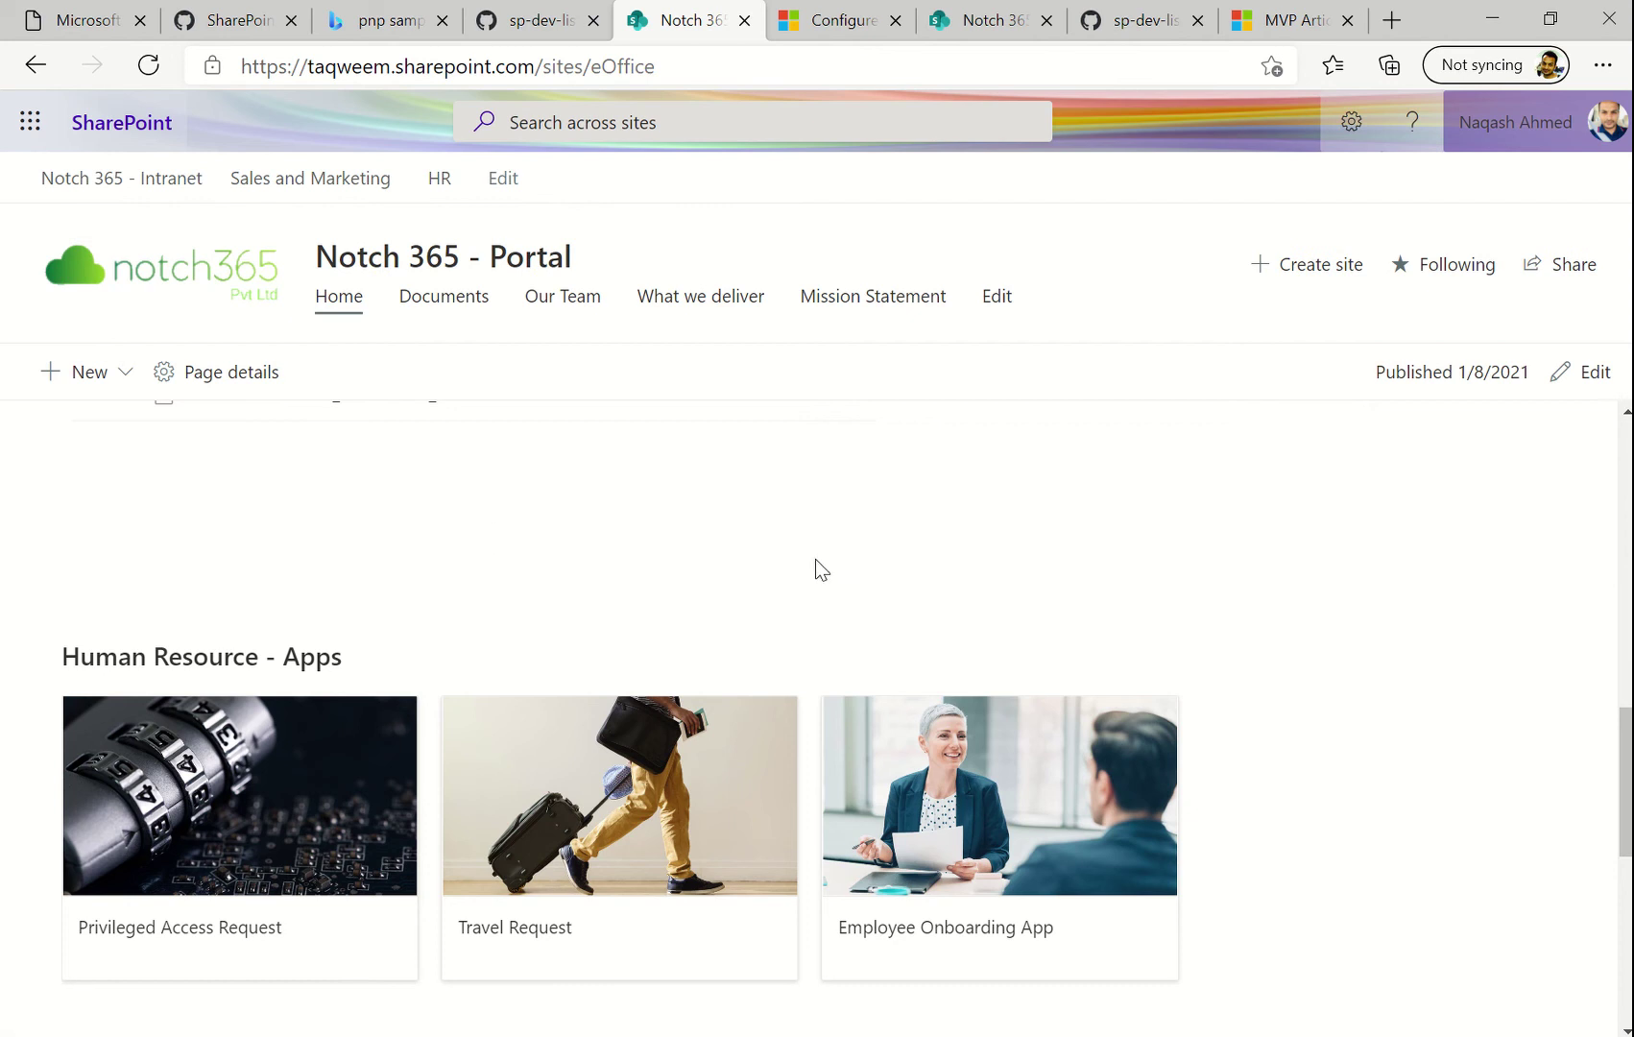
pyautogui.scroll(3, 434, 679)
pyautogui.scroll(5, 434, 679)
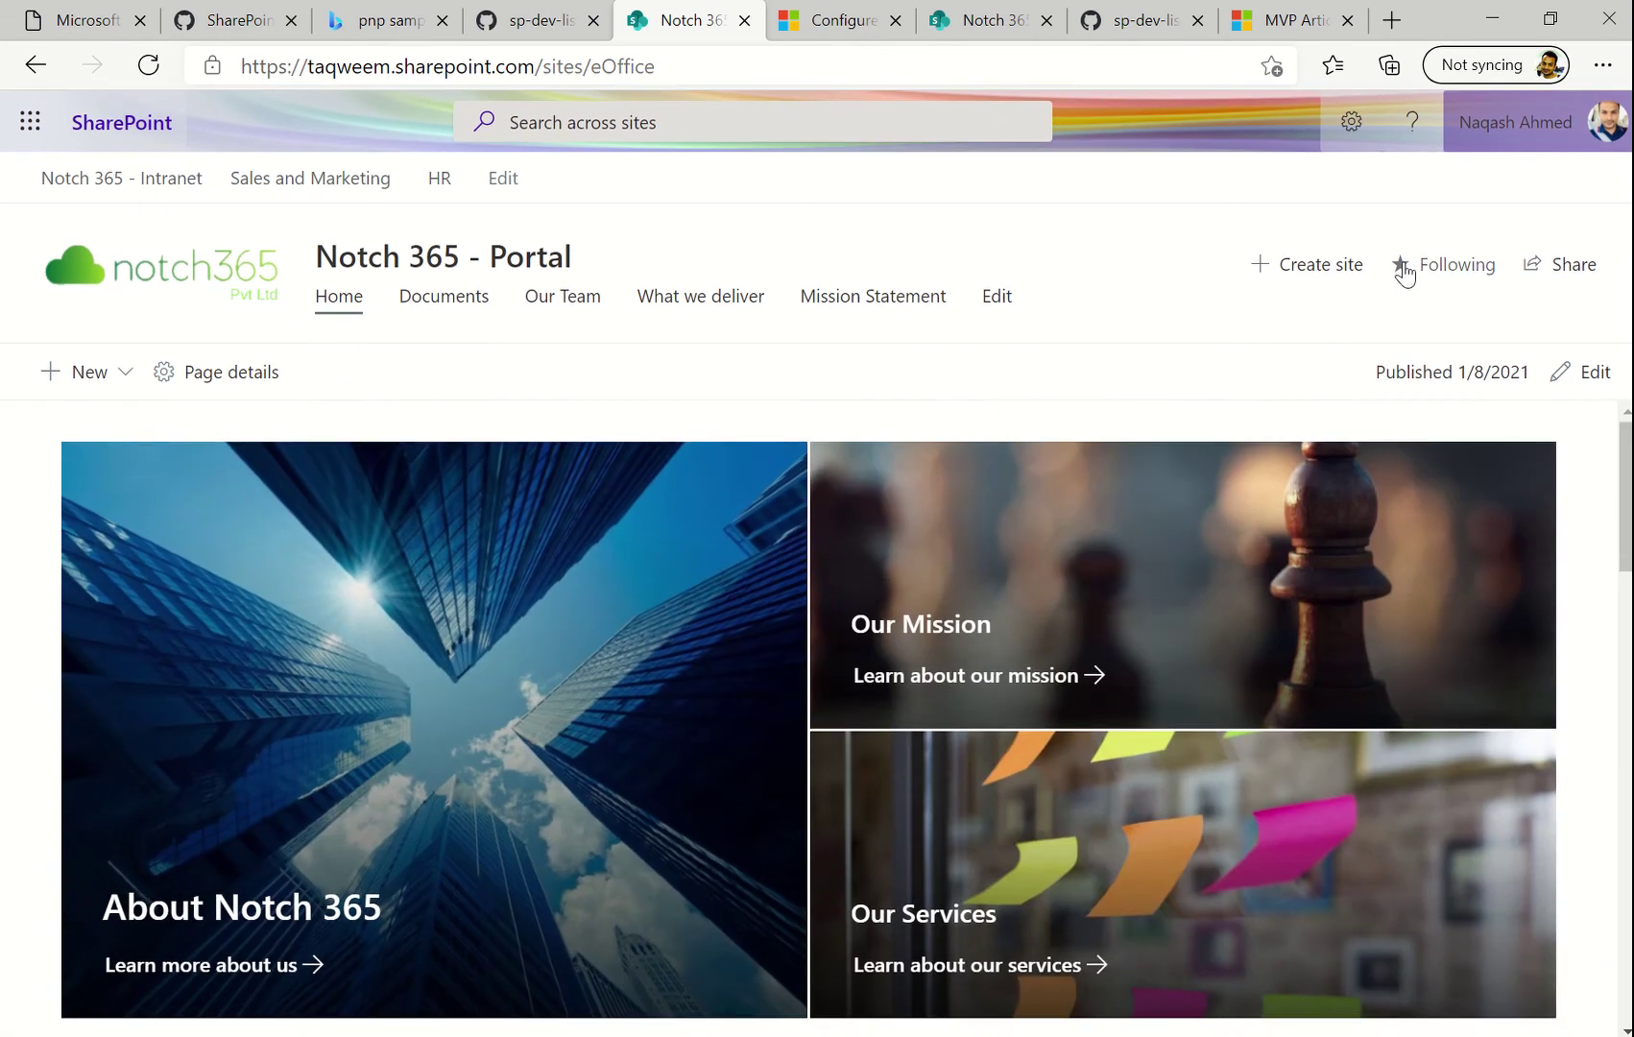
pyautogui.click(1352, 125)
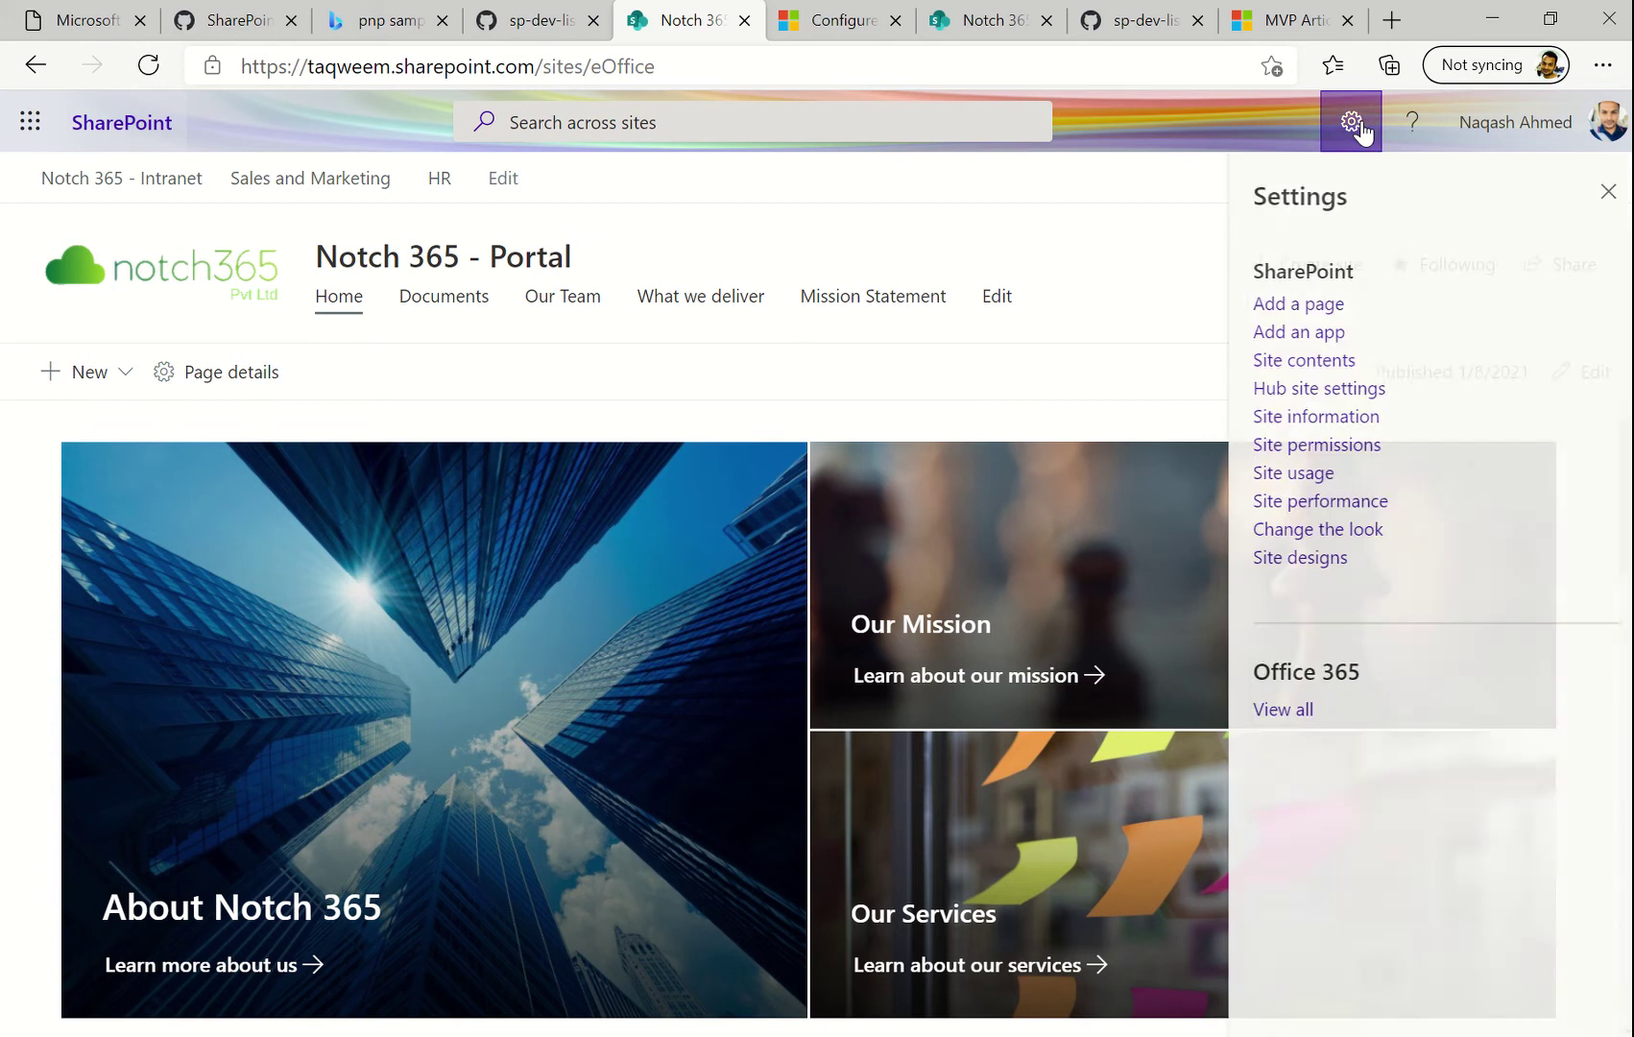
# Open the Privileged Identity Management - Requests list from Site contents and start a new item
pyautogui.click(1308, 361)
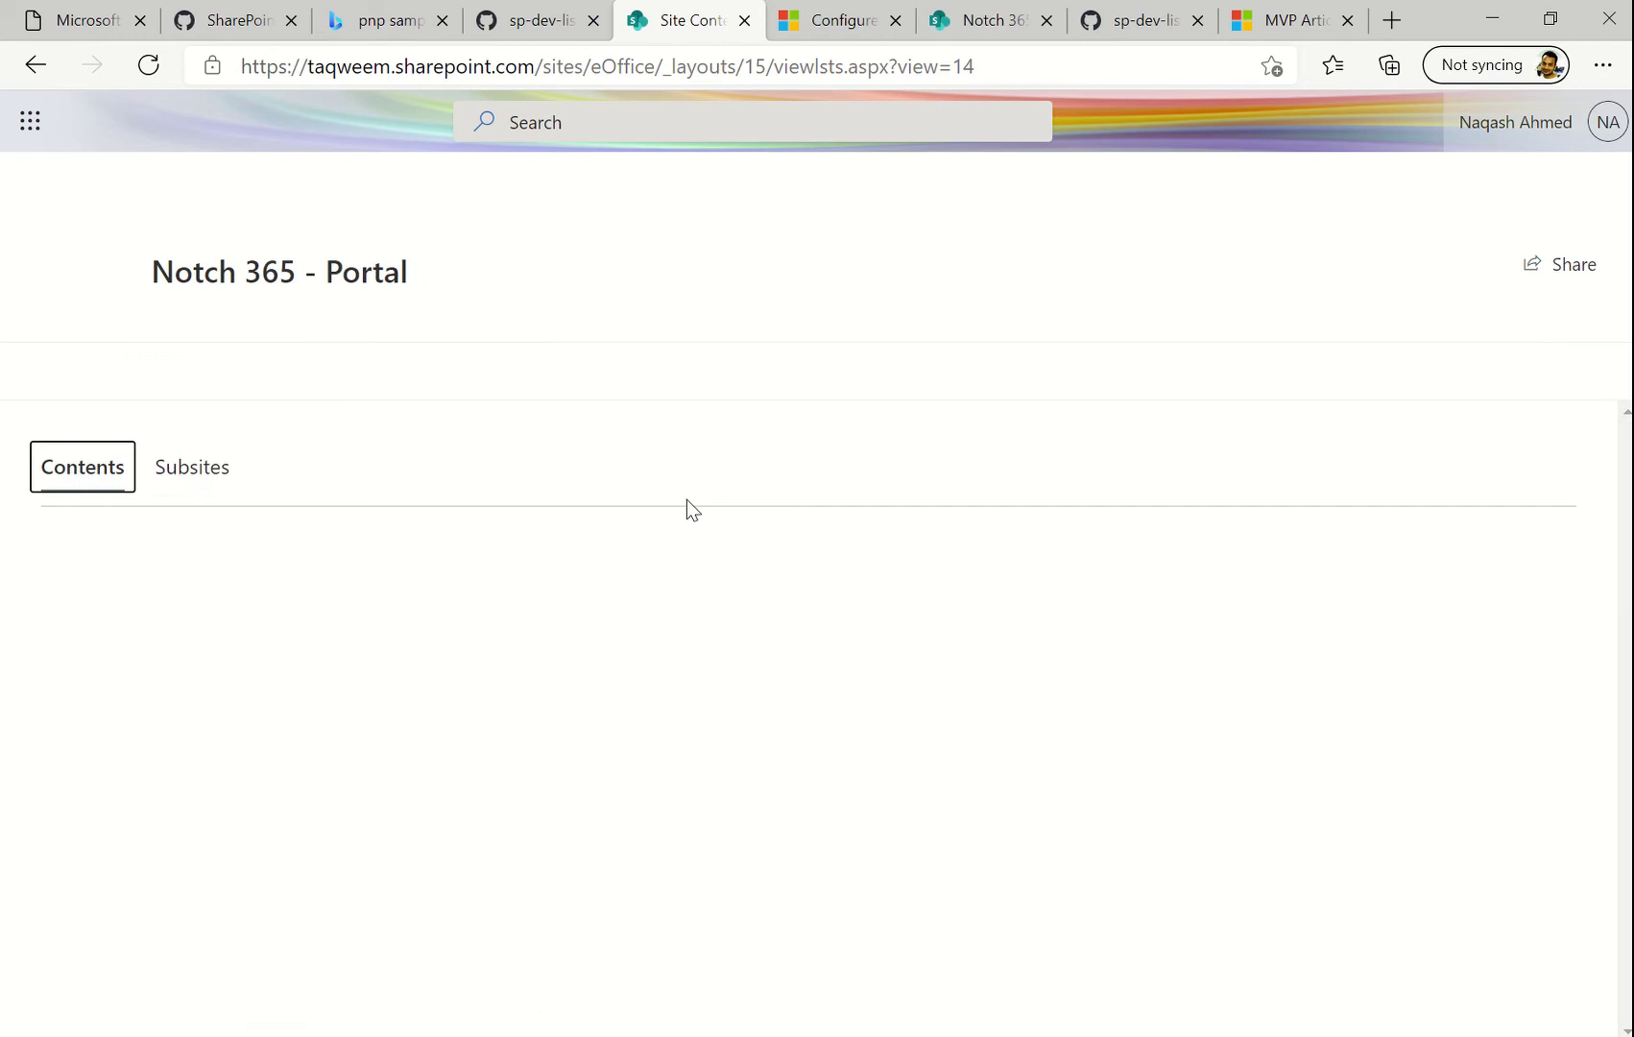
pyautogui.scroll(-2, 351, 781)
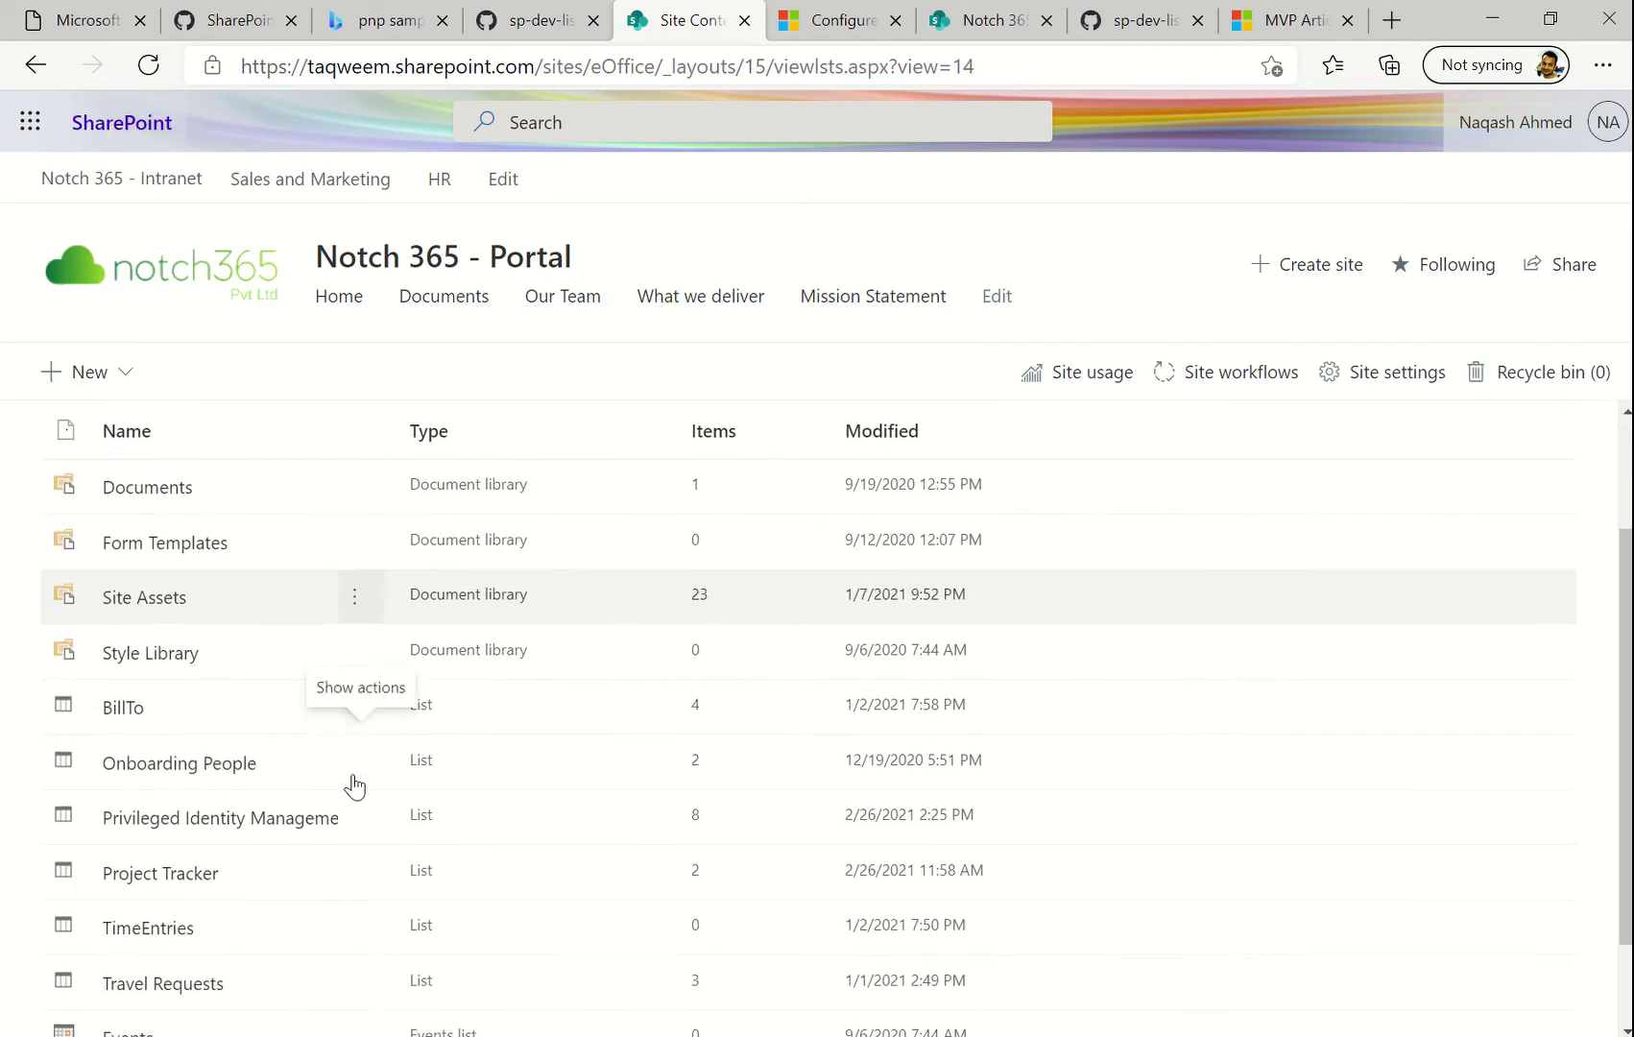
pyautogui.click(222, 831)
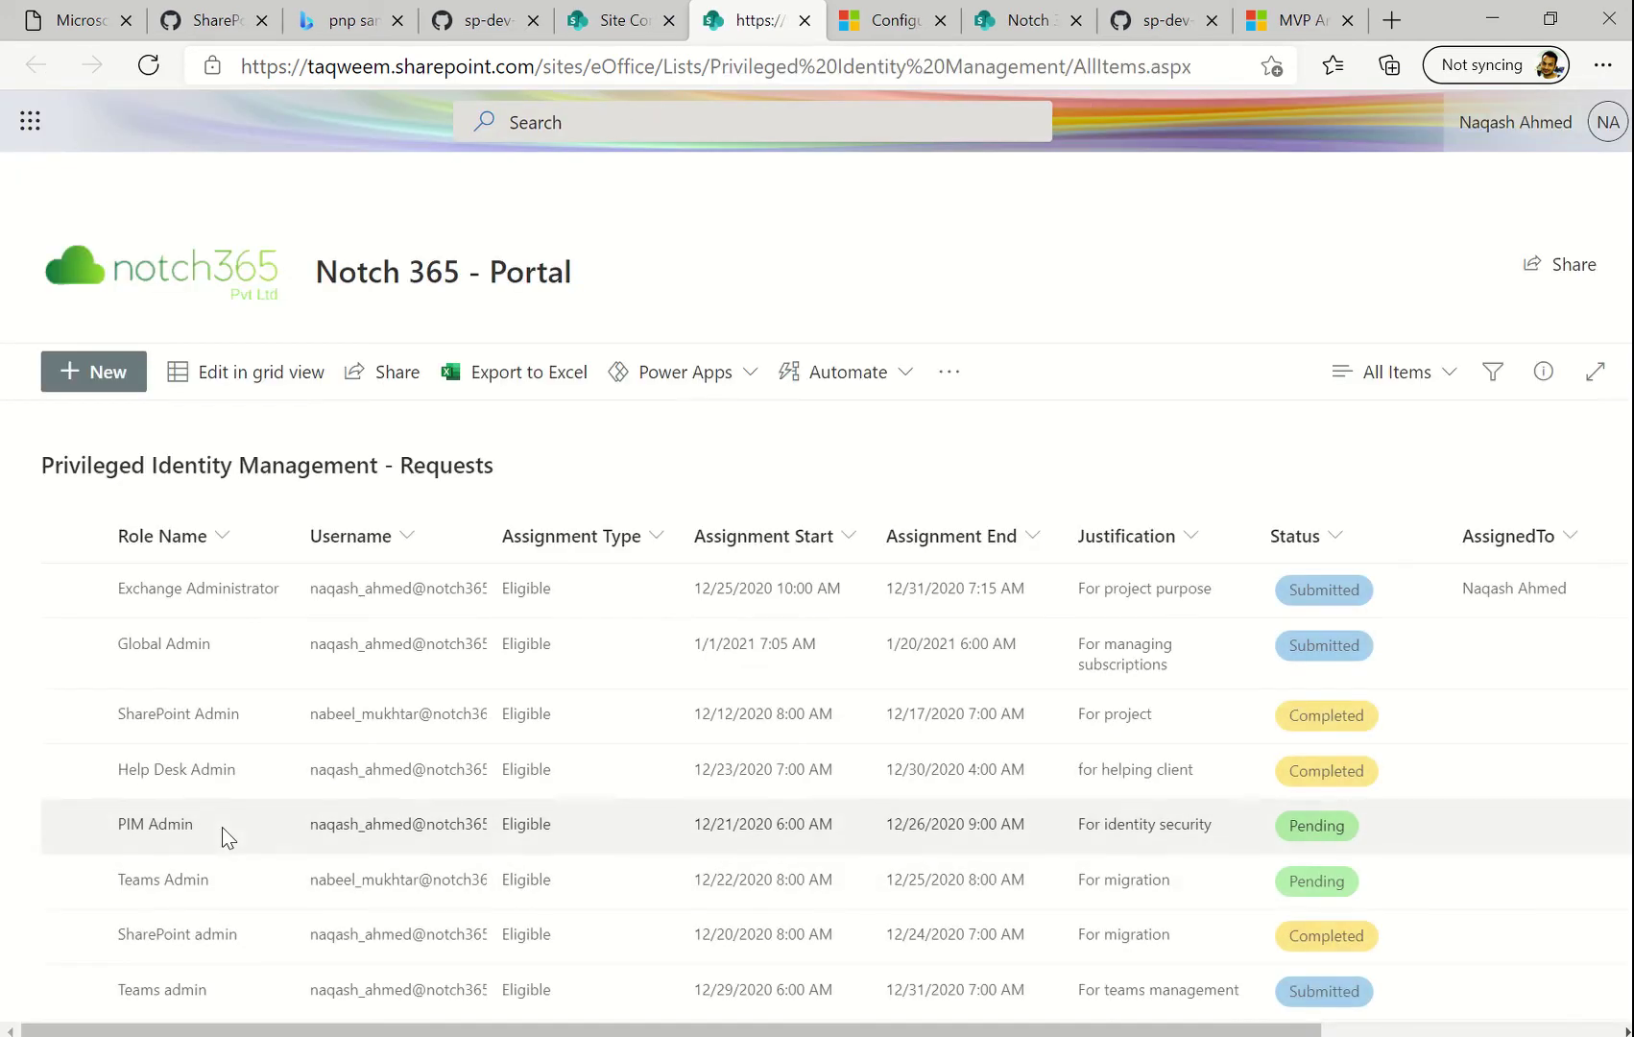
pyautogui.click(1076, 21)
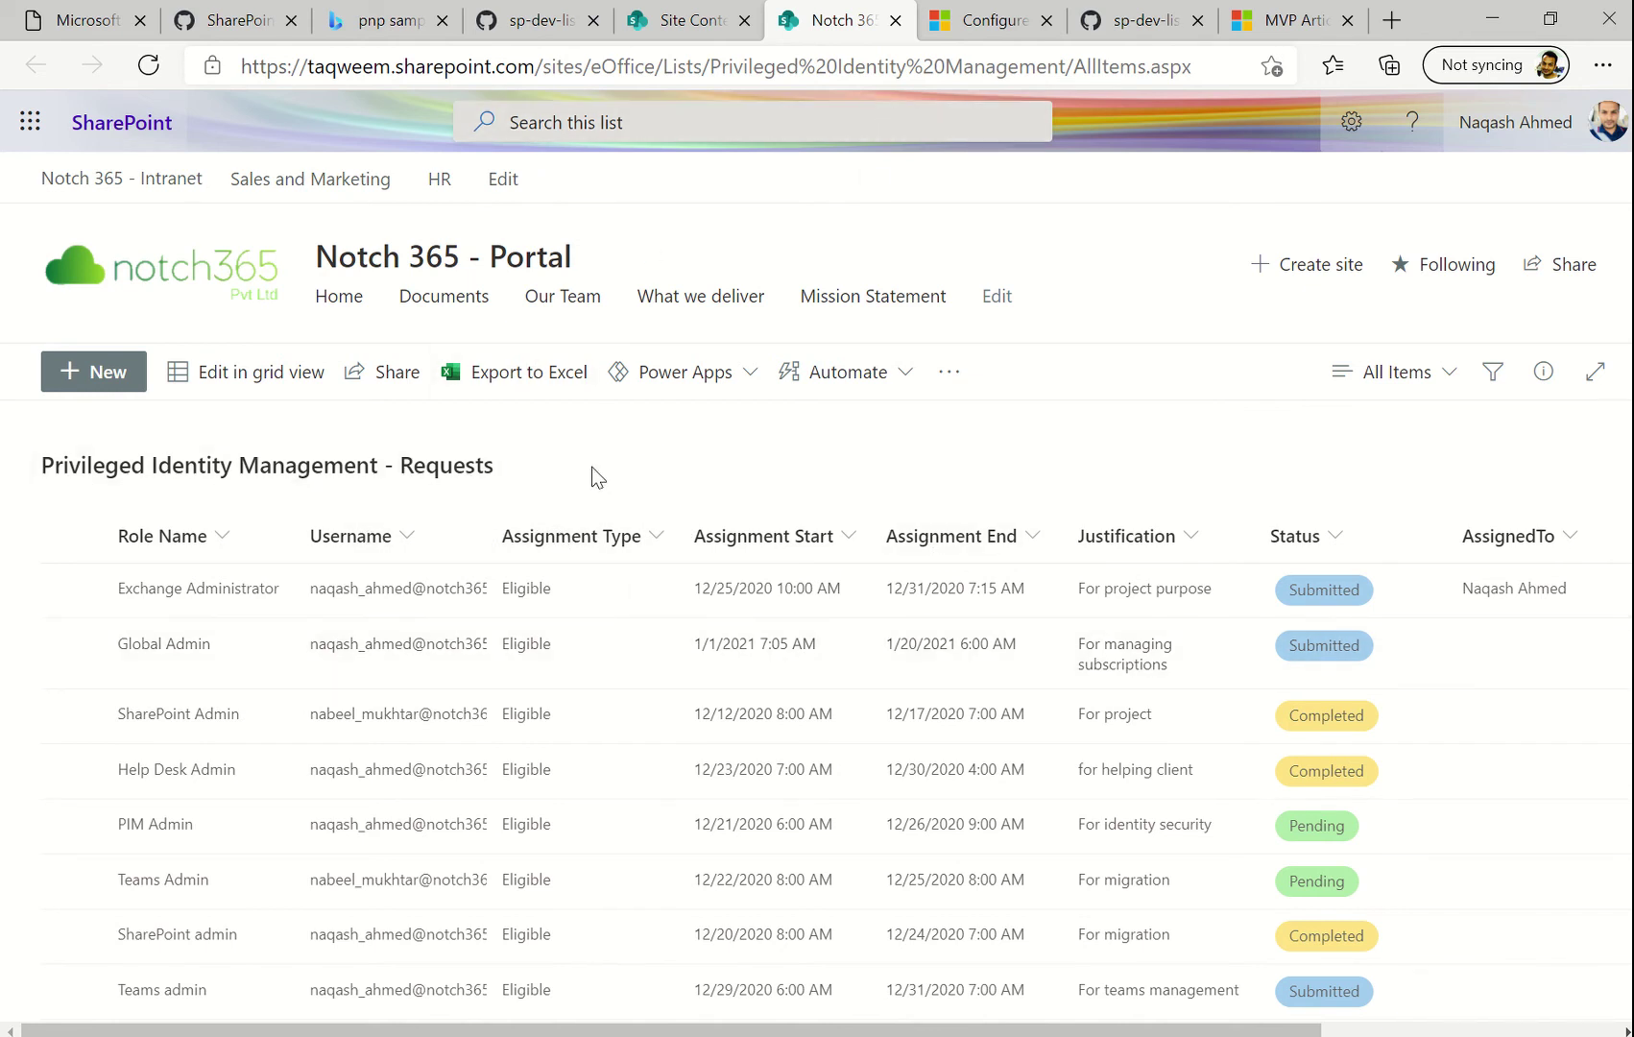
pyautogui.click(108, 373)
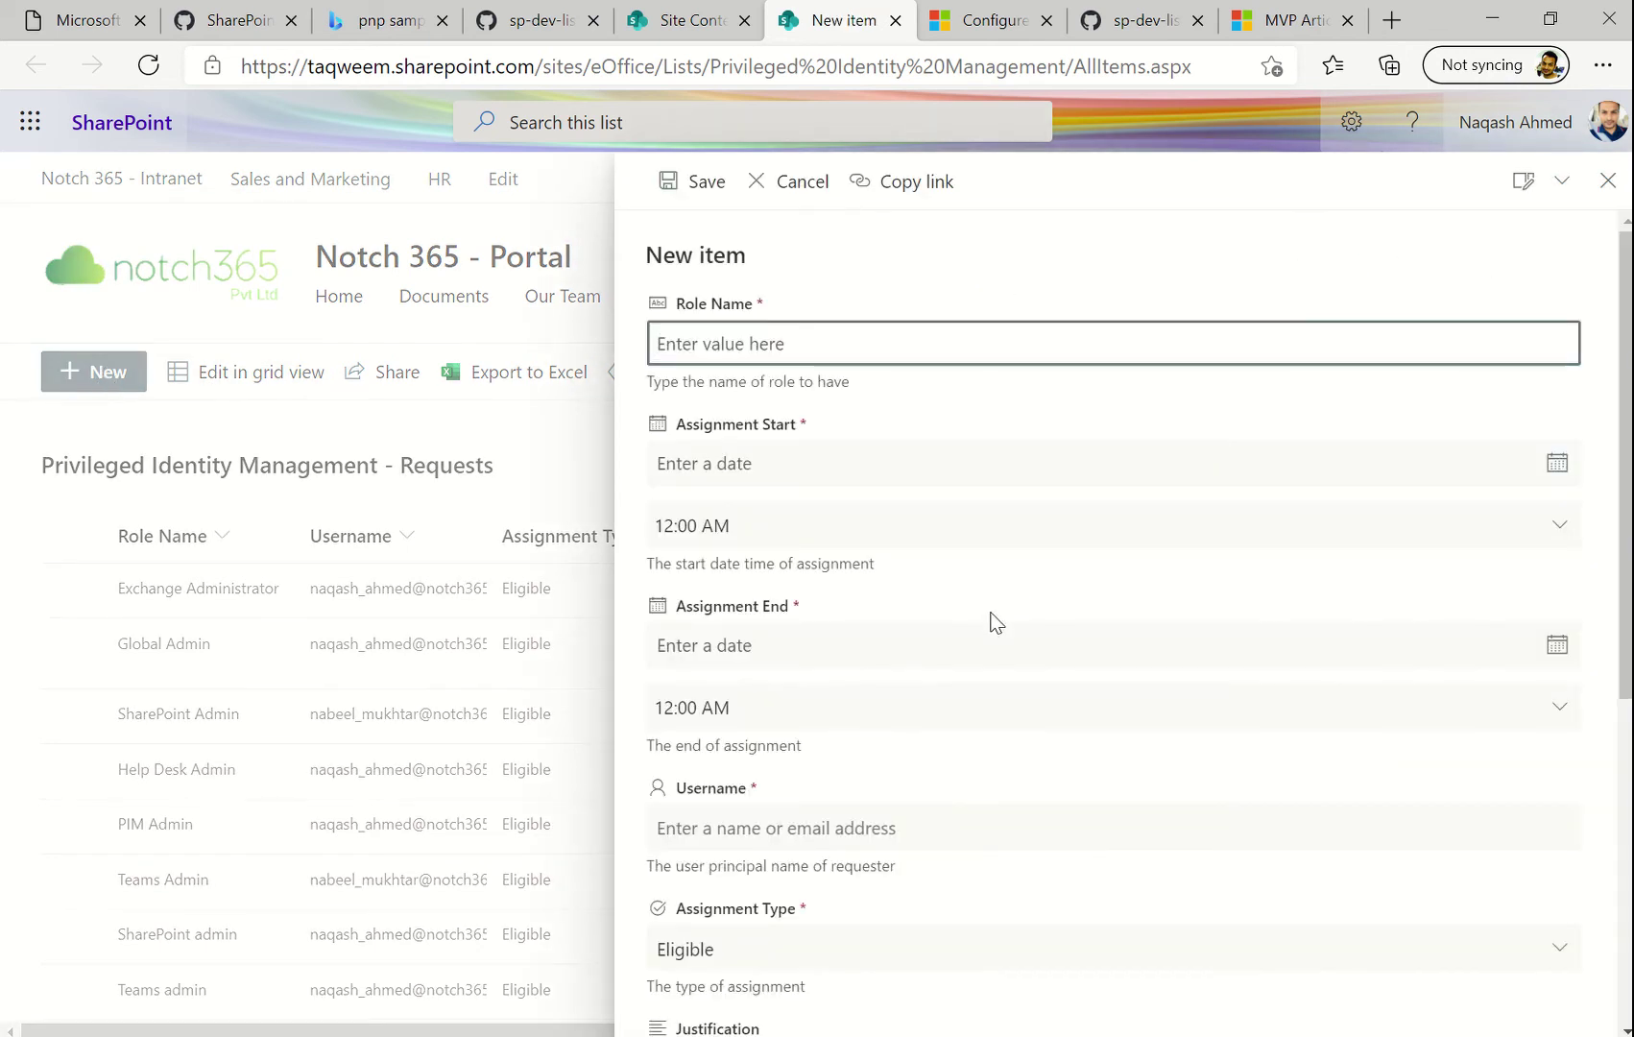
# Review the blank request form's fields, cancel it, and go to the 'Configure the list form' article
pyautogui.scroll(-6, 995, 622)
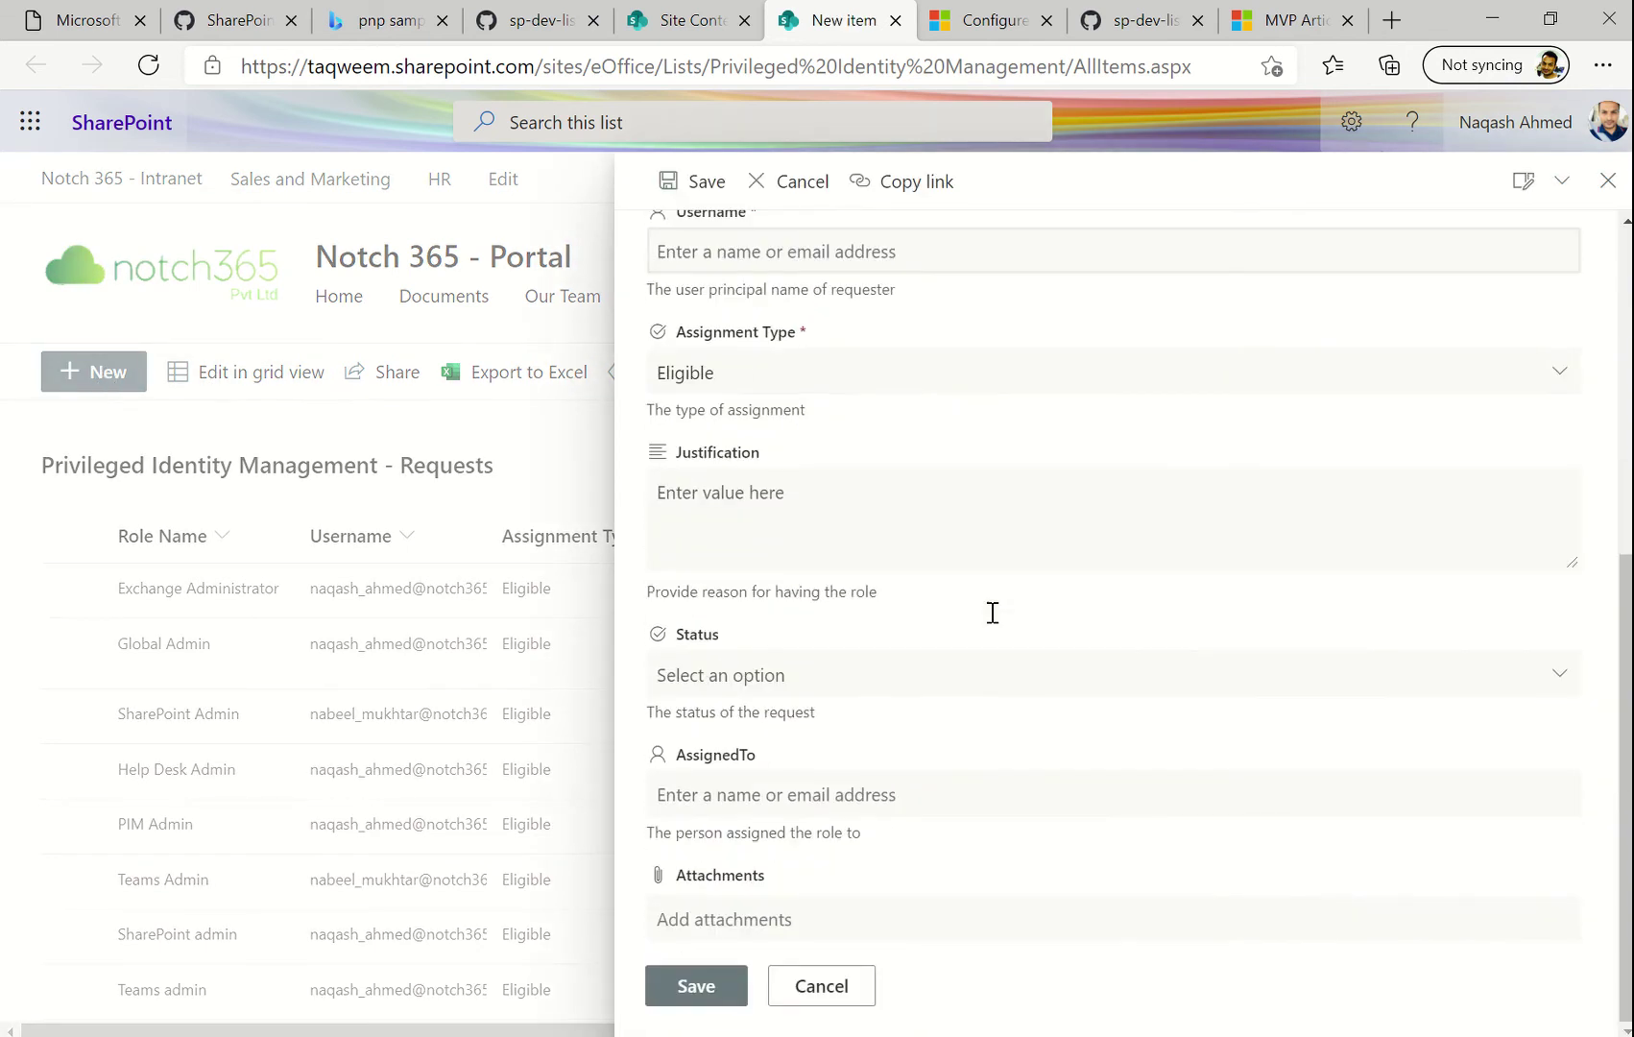
pyautogui.scroll(6, 1087, 469)
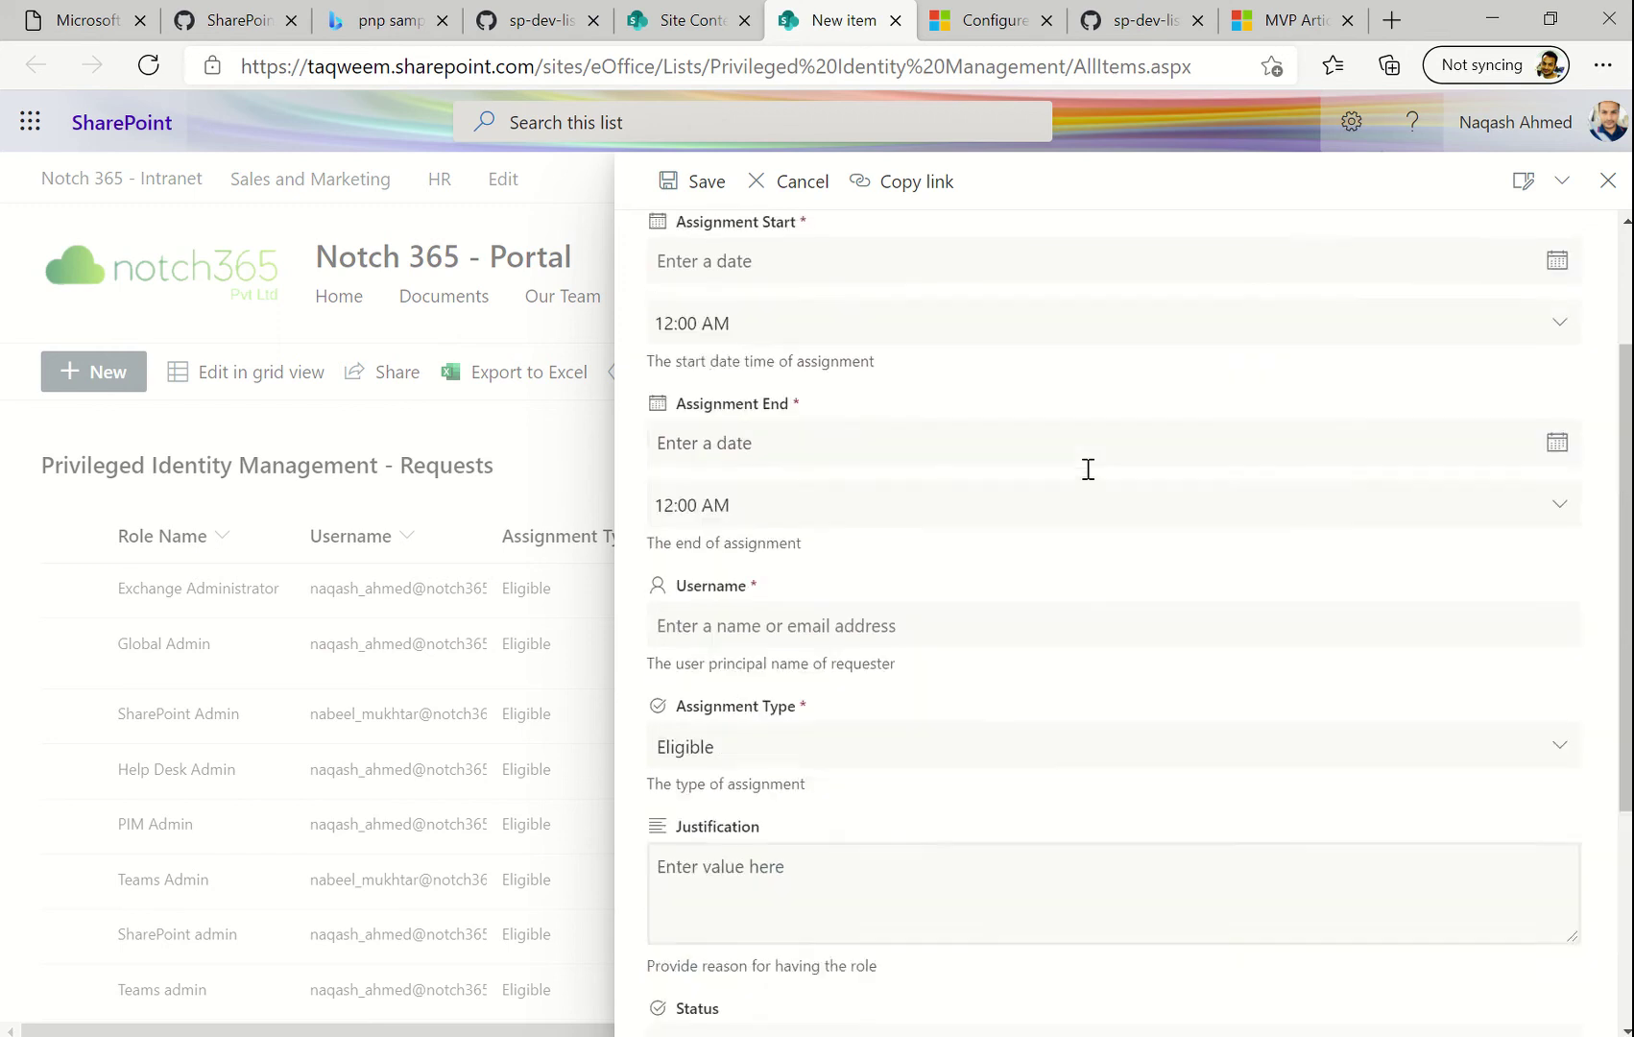
pyautogui.scroll(-5, 969, 509)
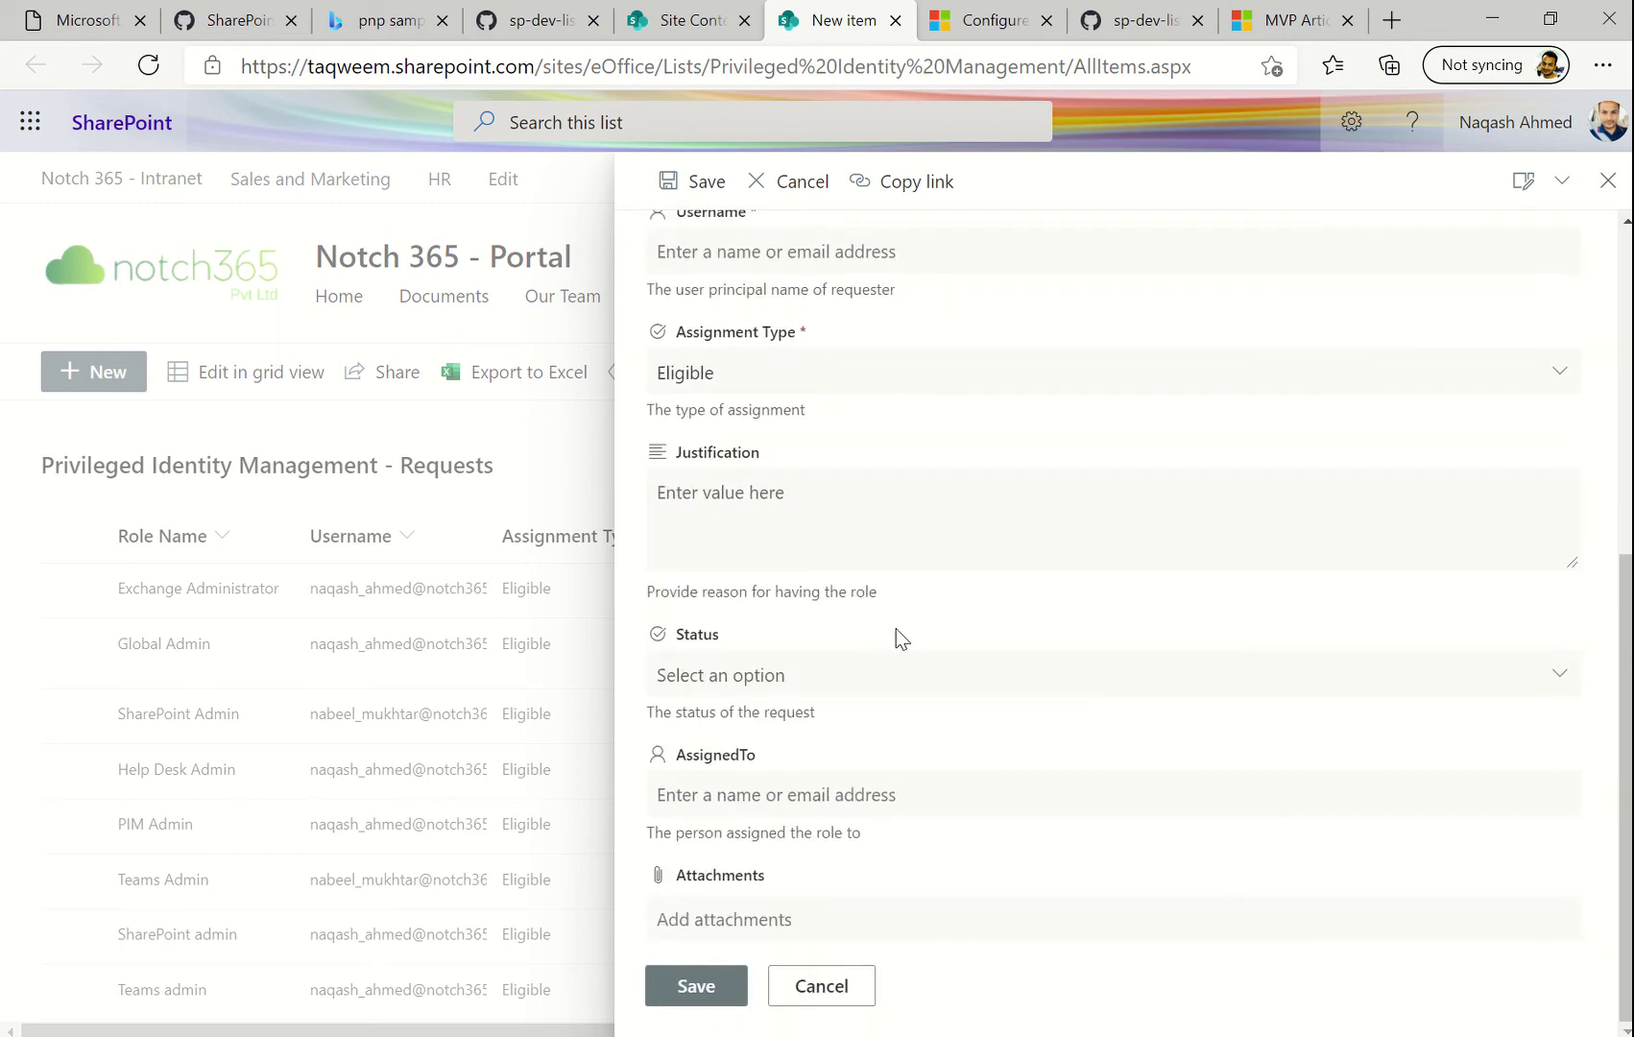
pyautogui.scroll(6, 896, 629)
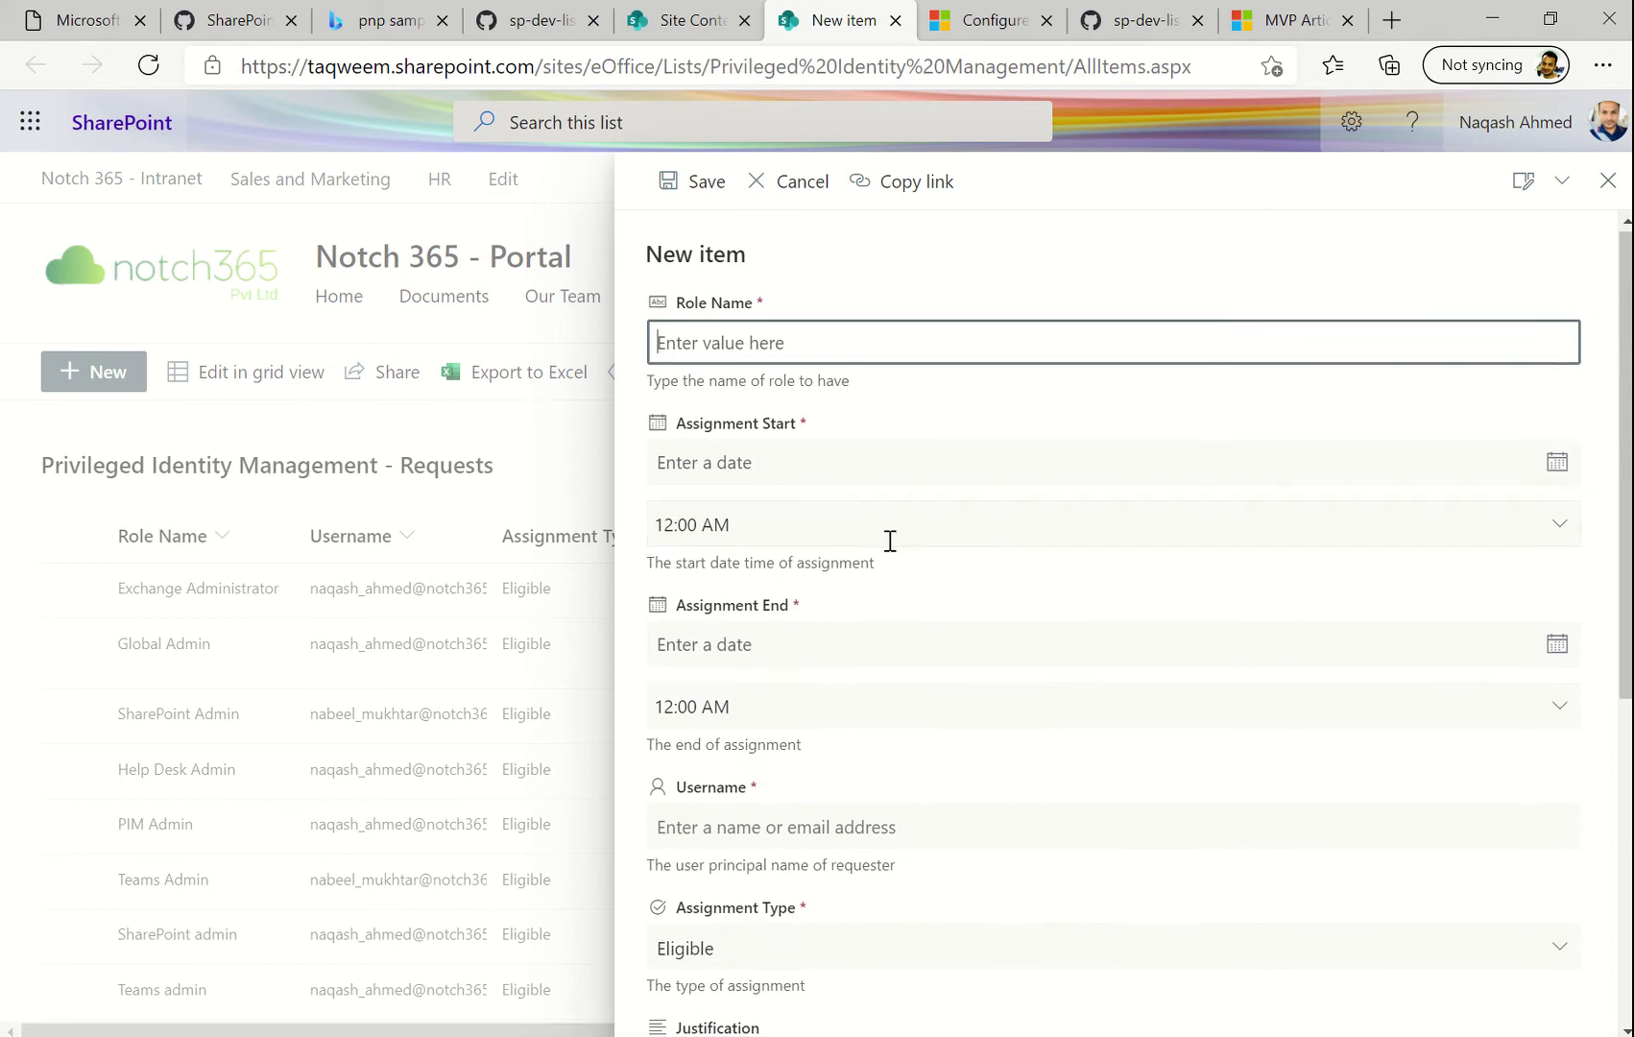
pyautogui.scroll(-6, 888, 541)
pyautogui.scroll(6, 888, 540)
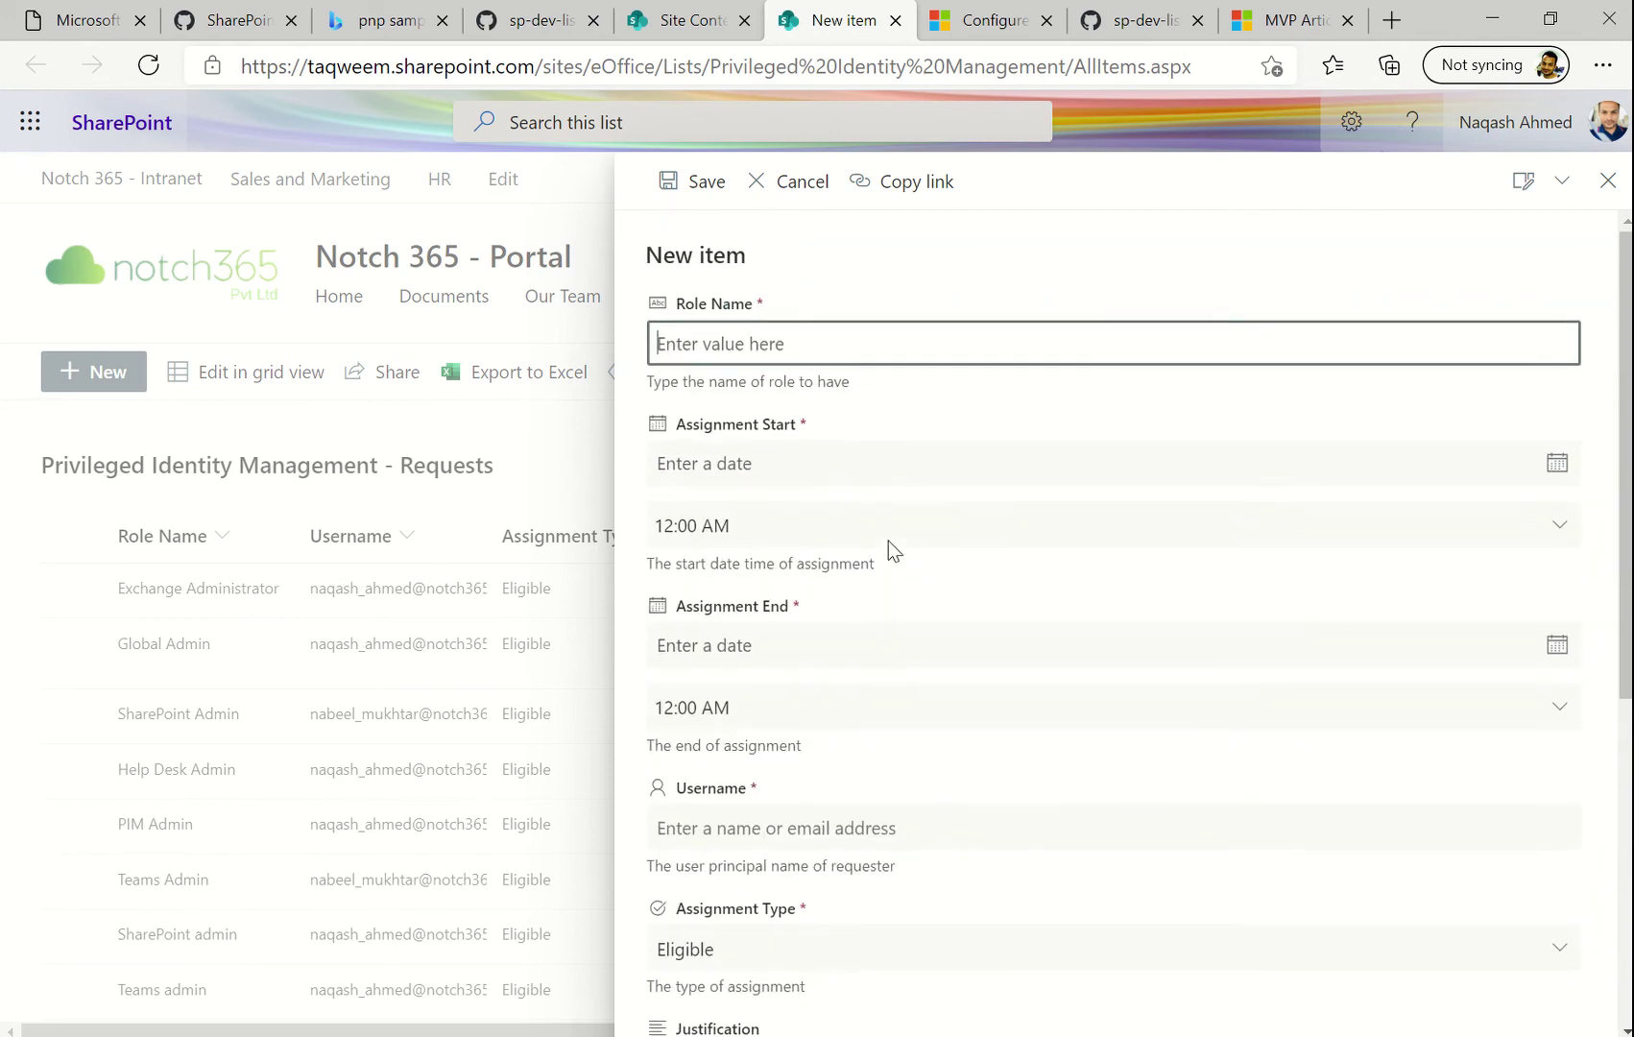
pyautogui.scroll(-5, 936, 535)
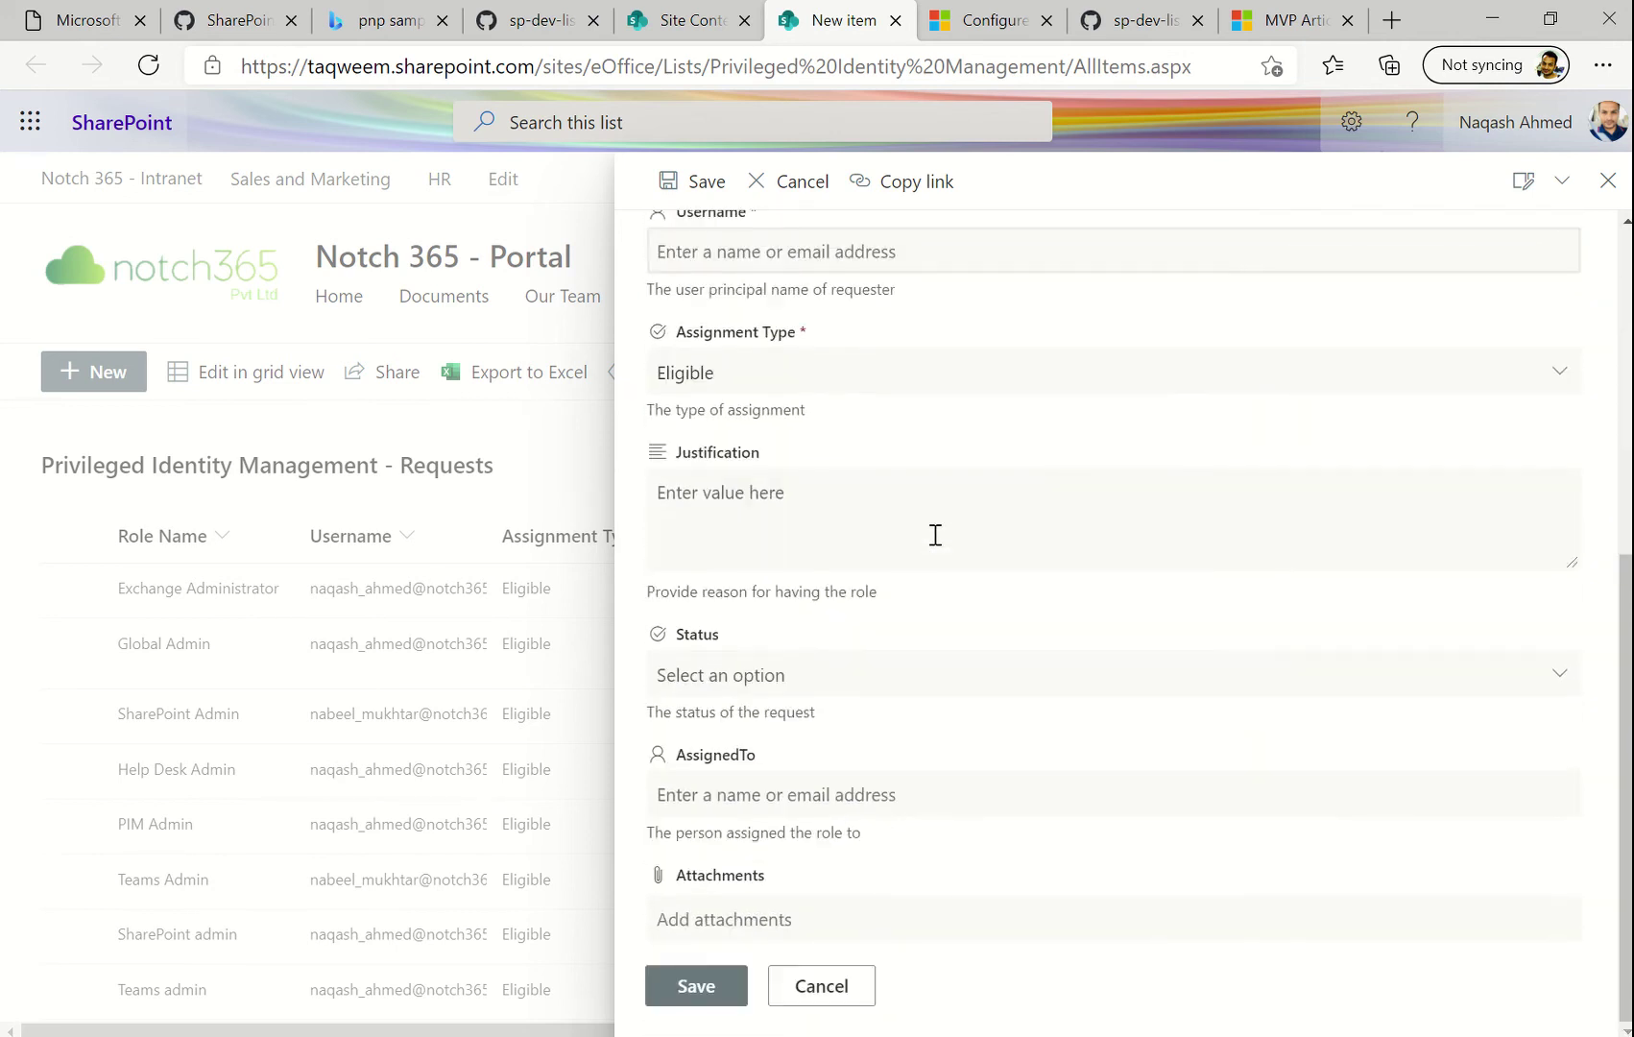
pyautogui.click(837, 979)
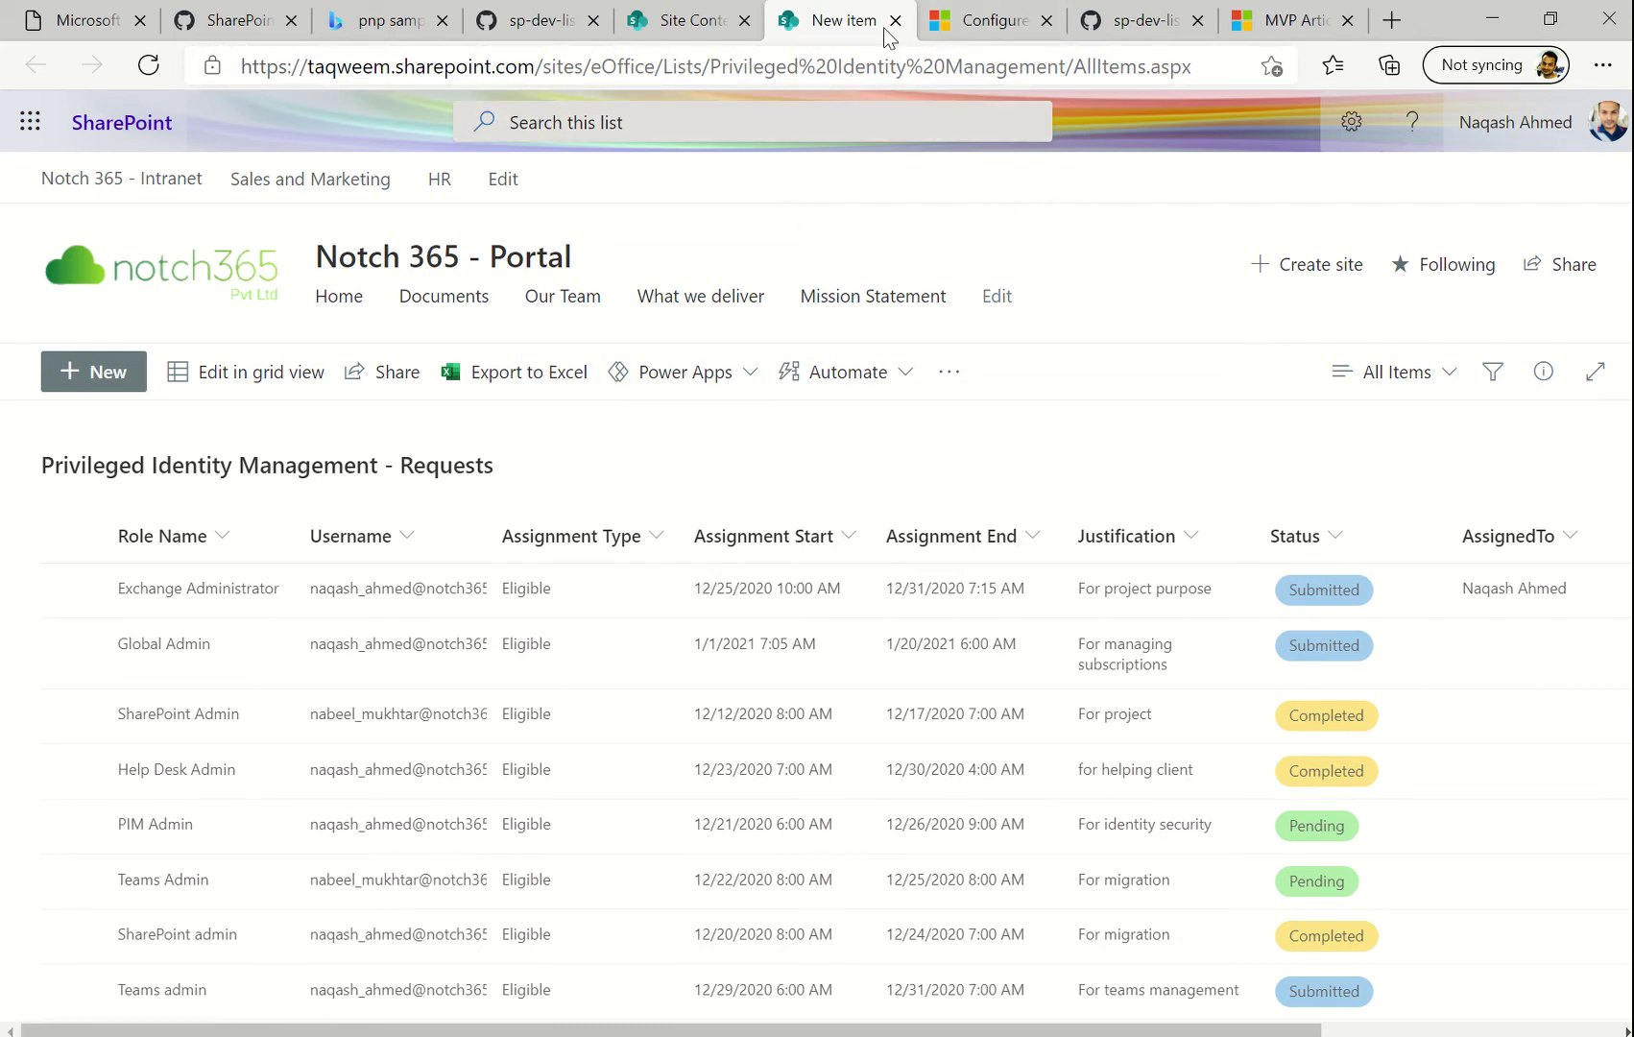
pyautogui.click(972, 19)
# Read the article's form header and layout guidance, then switch to the 'pnp samples sharepoint' Bing results
pyautogui.scroll(15, 746, 382)
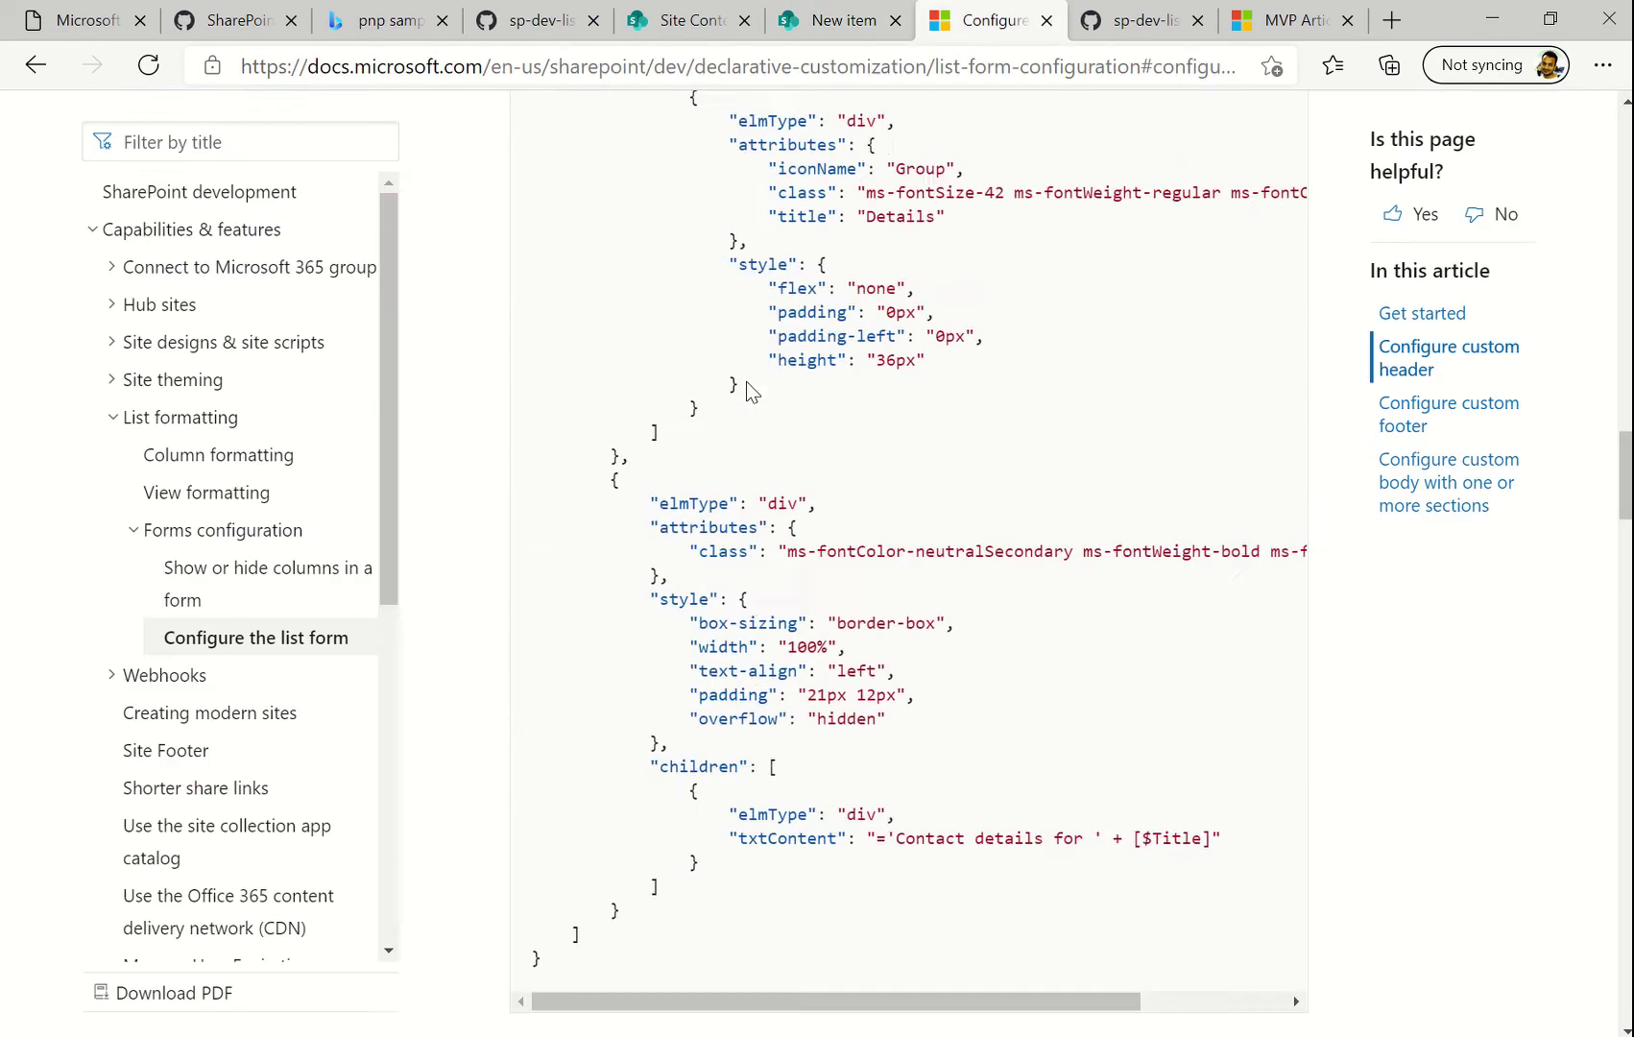
pyautogui.scroll(15, 748, 383)
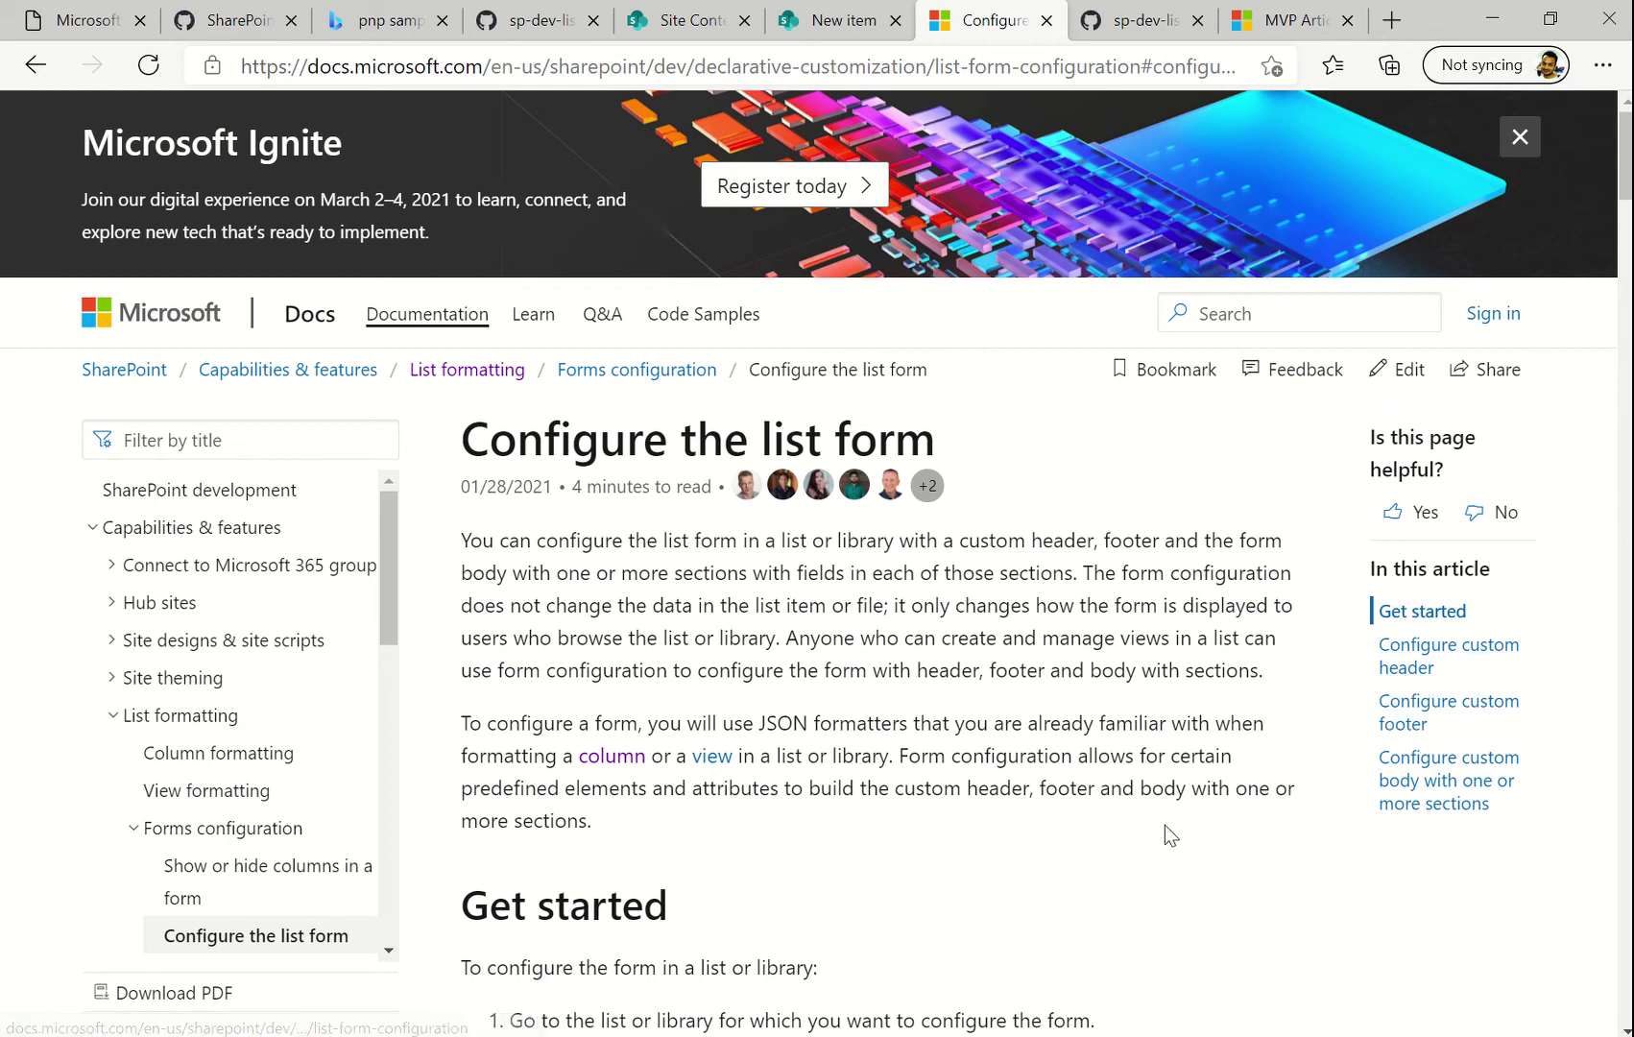
pyautogui.scroll(-5, 1105, 861)
pyautogui.scroll(-7, 1106, 861)
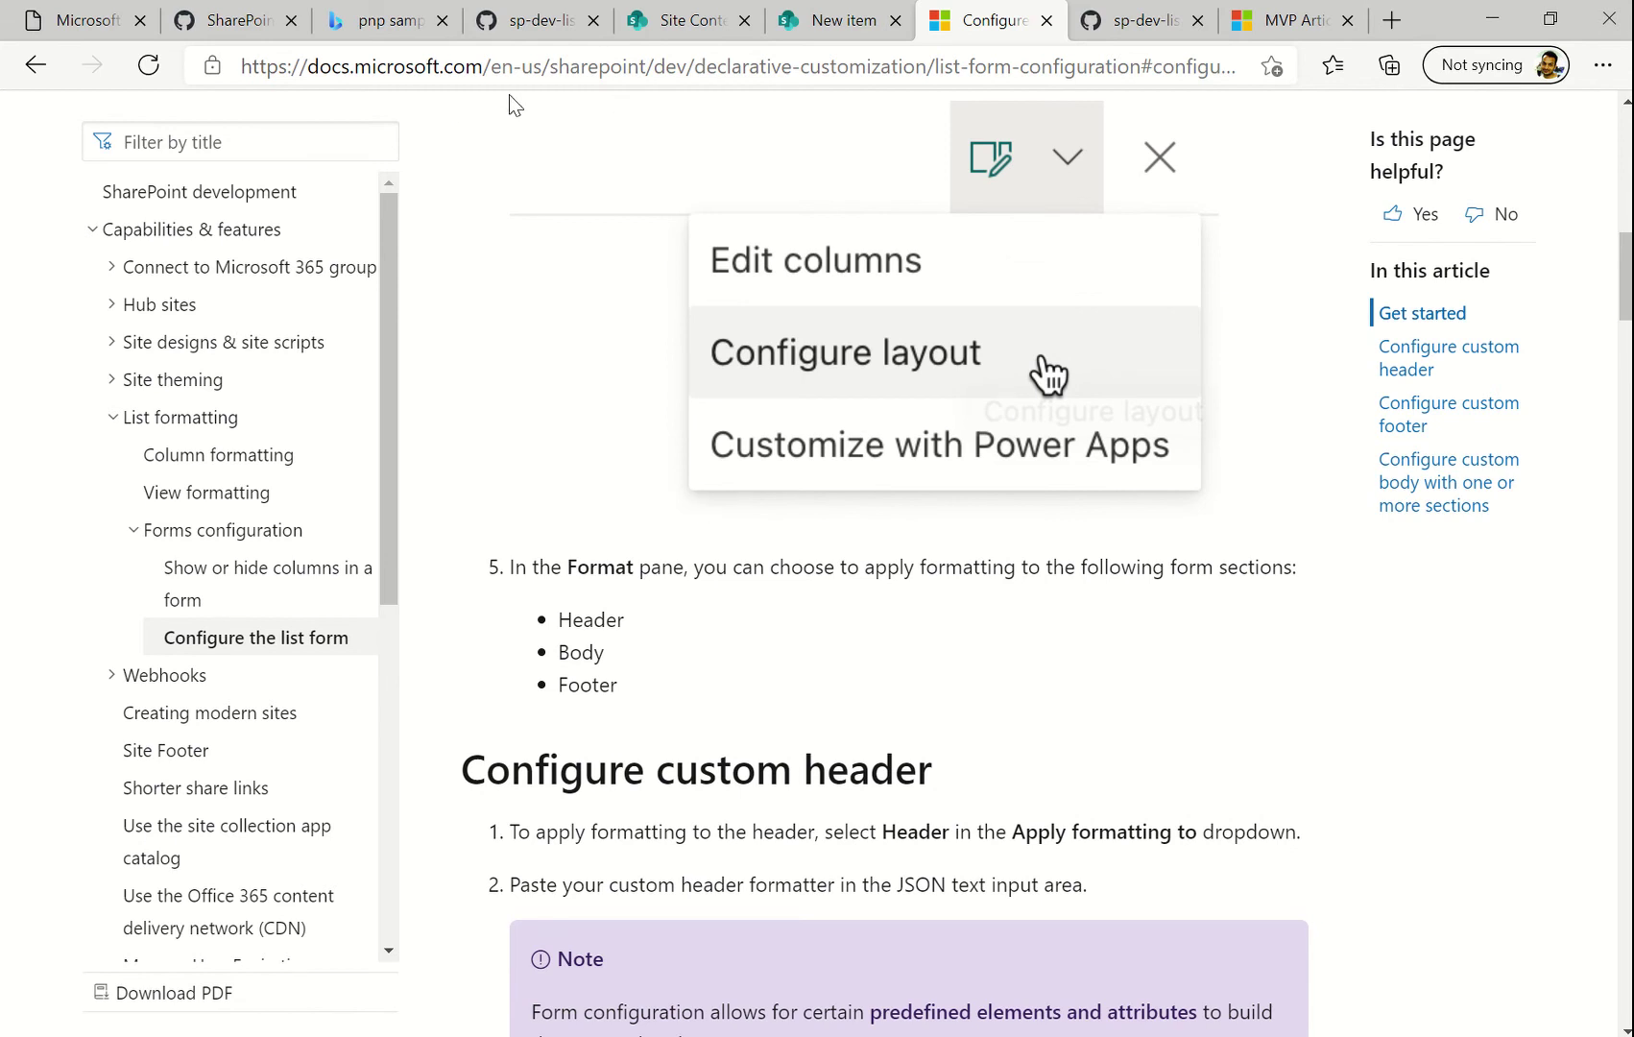
pyautogui.click(396, 27)
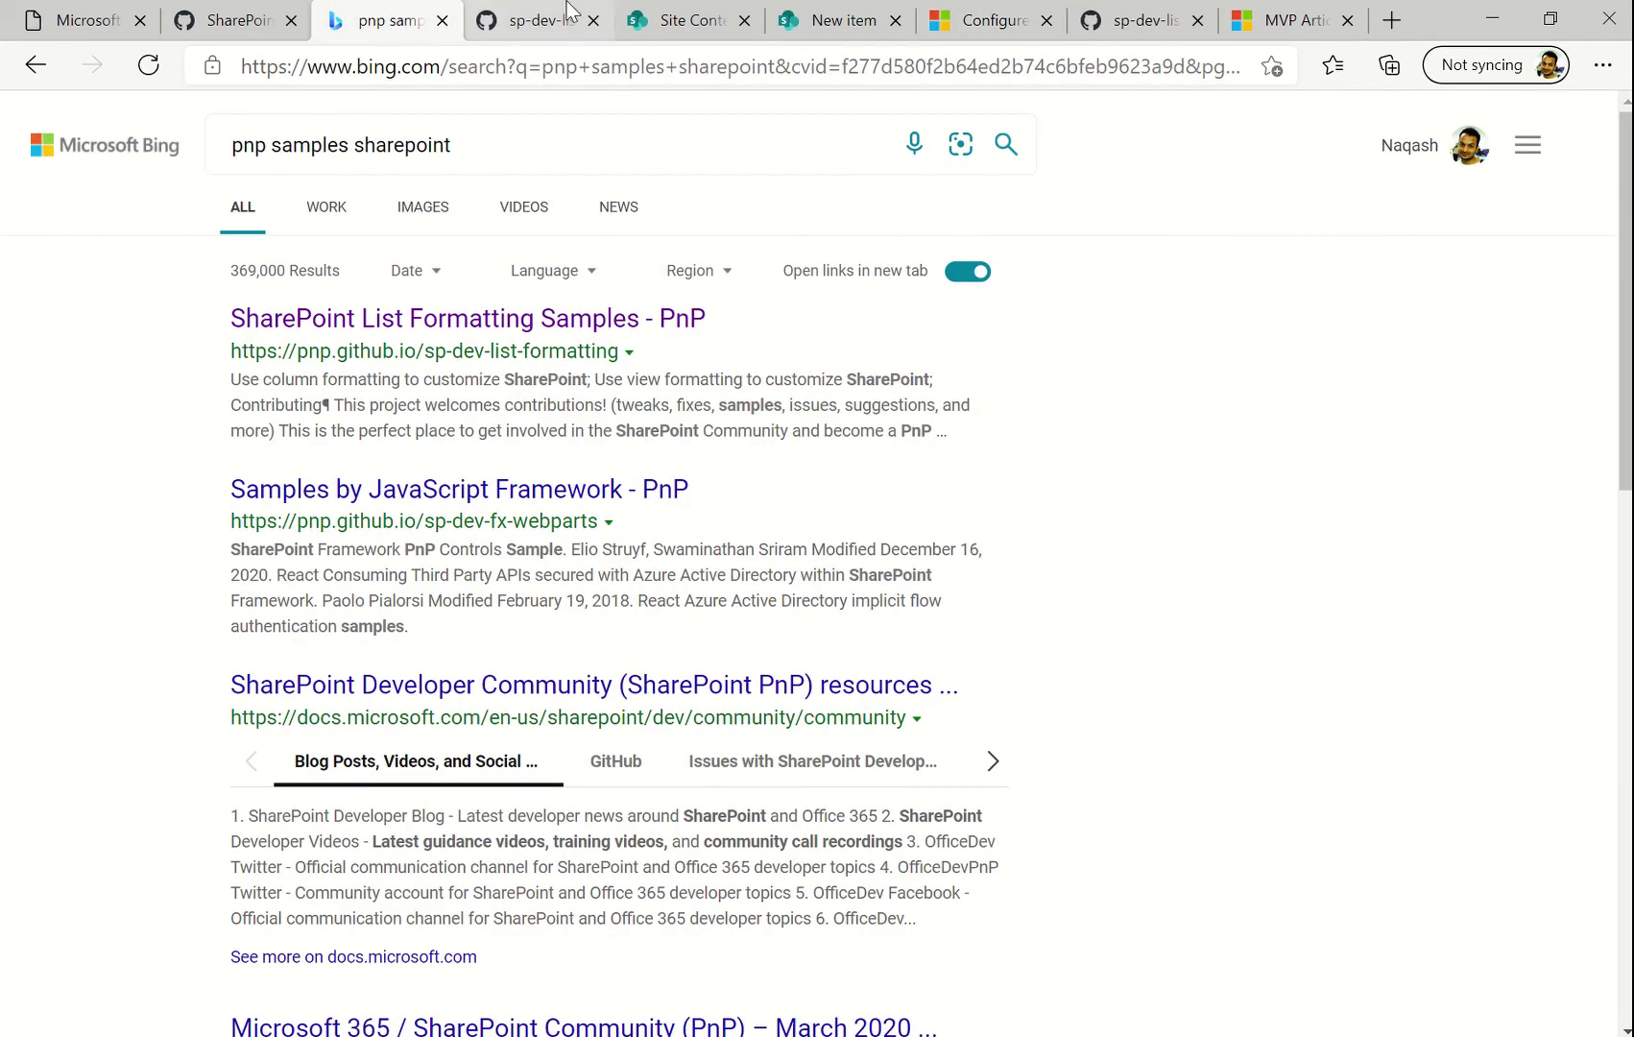
# Browse the GitHub pnp sample's column-samples folder, then return to the Requests list
pyautogui.click(537, 21)
pyautogui.scroll(6, 464, 235)
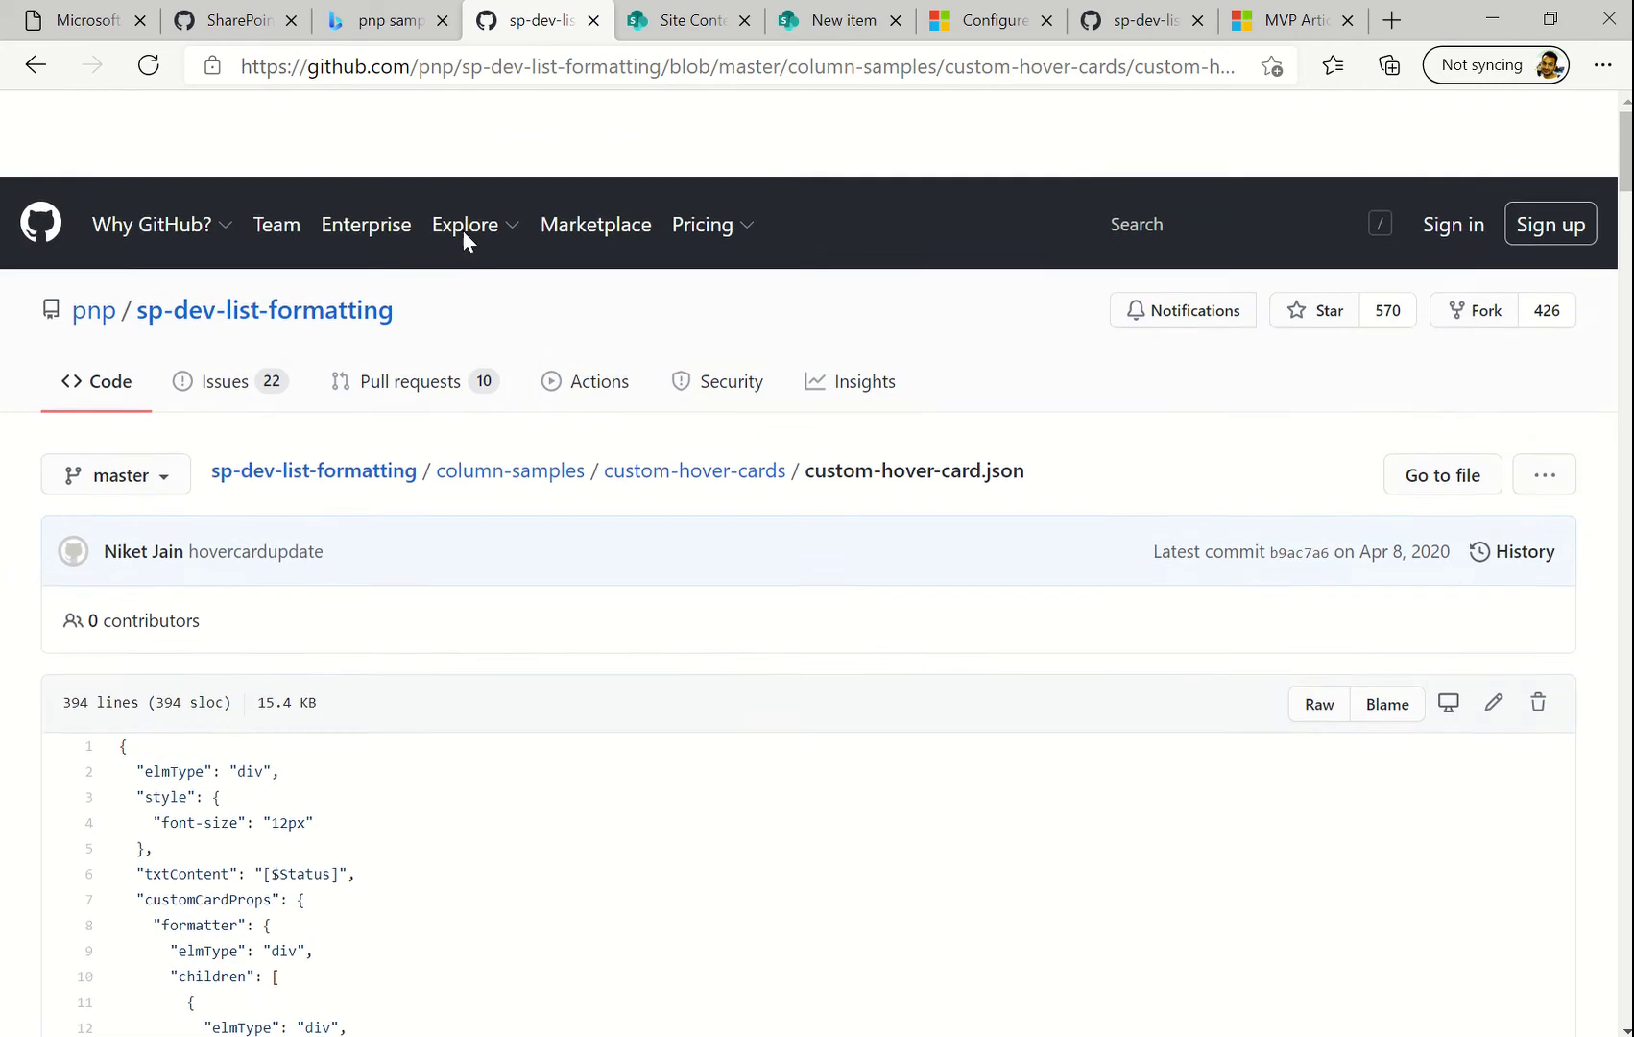
pyautogui.click(551, 390)
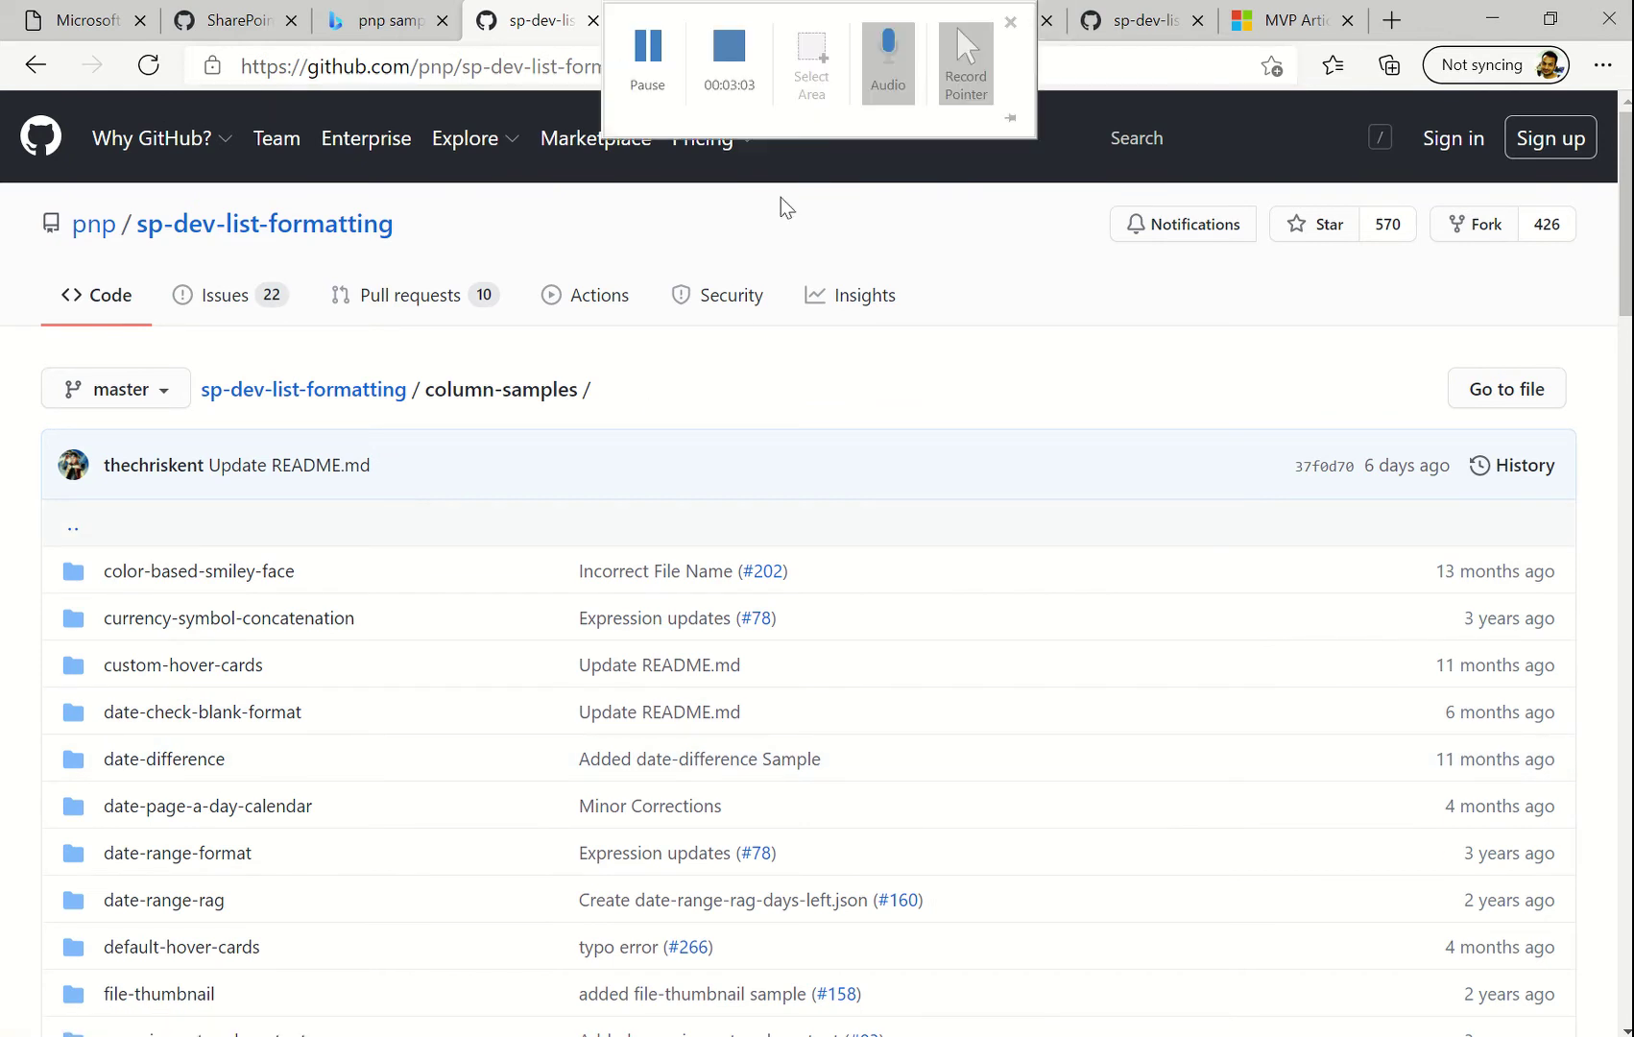
pyautogui.click(843, 30)
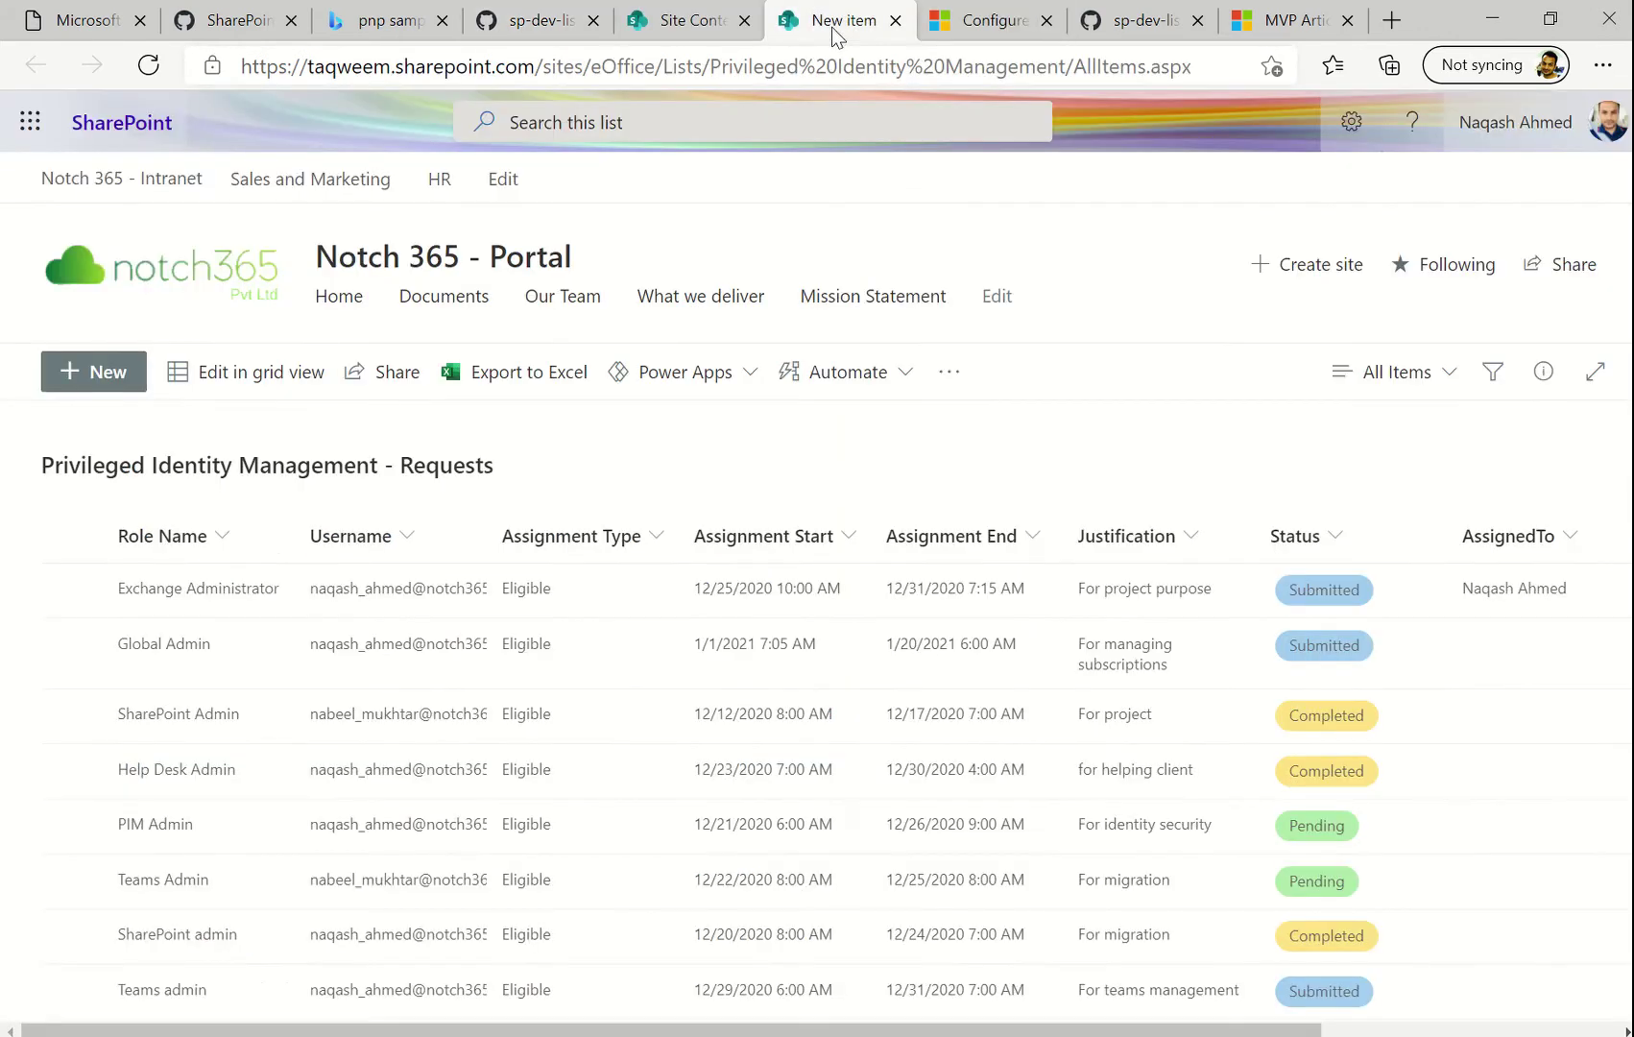
# Start a new request item, scroll its fields, and open the Edit form dropdown
pyautogui.click(108, 373)
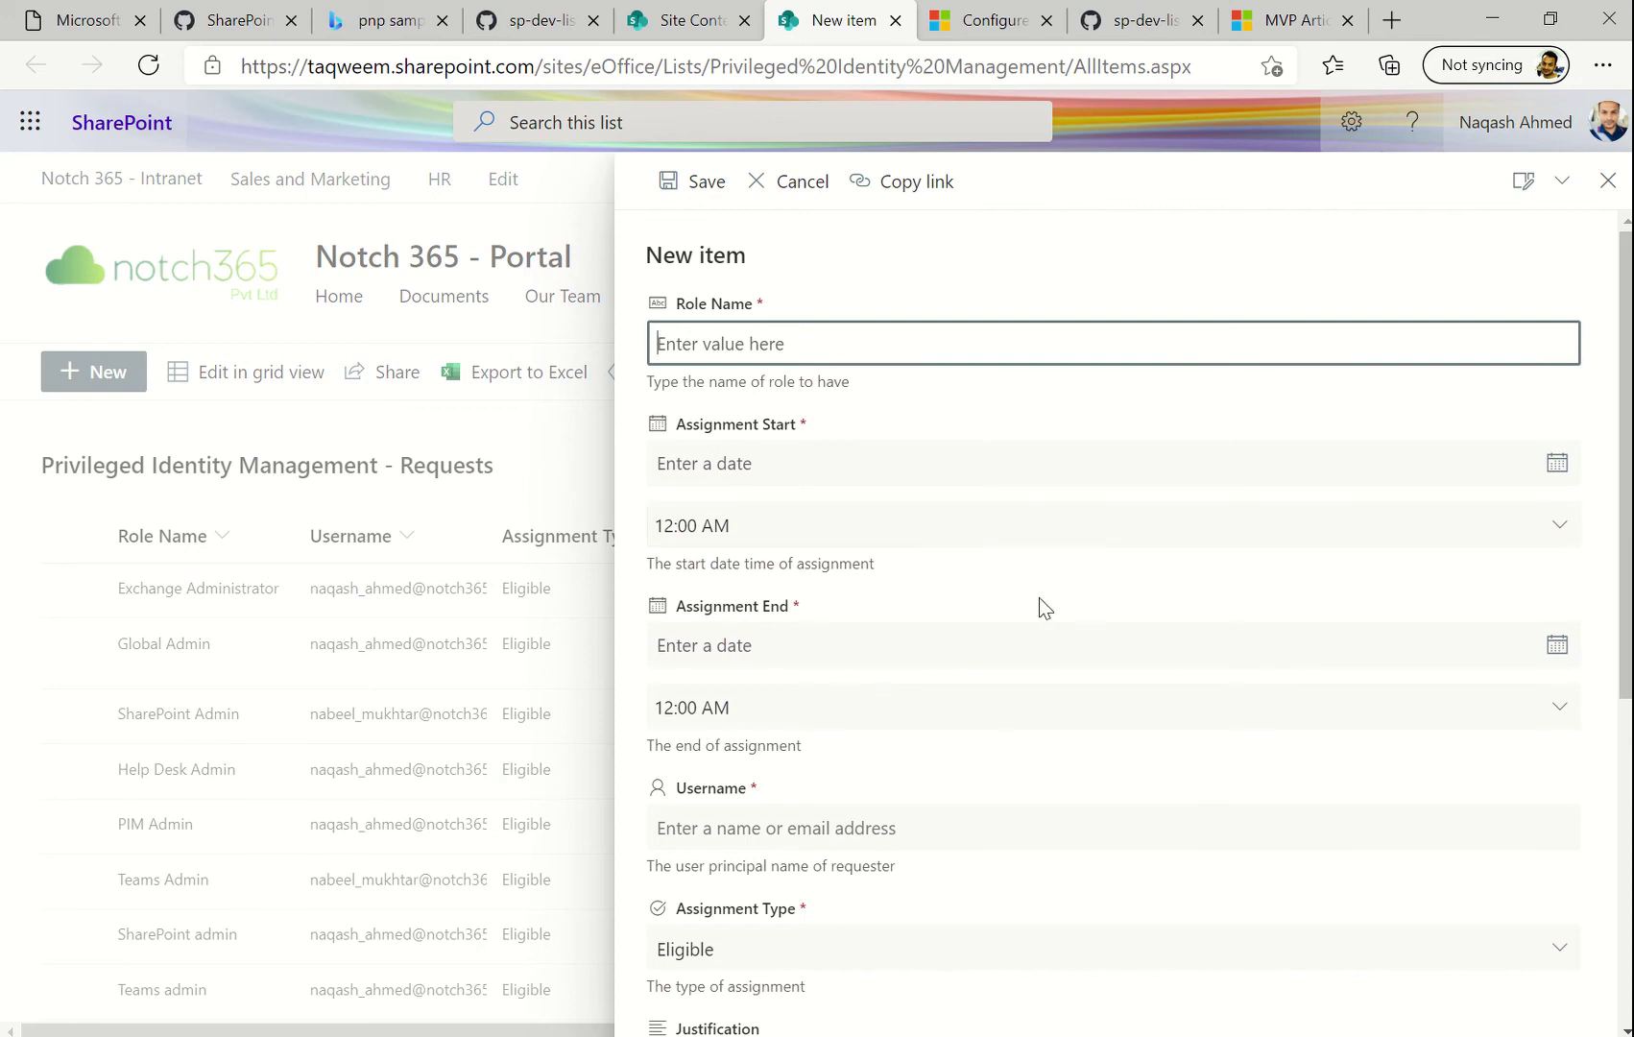
pyautogui.scroll(-5, 1039, 597)
pyautogui.scroll(5, 1039, 597)
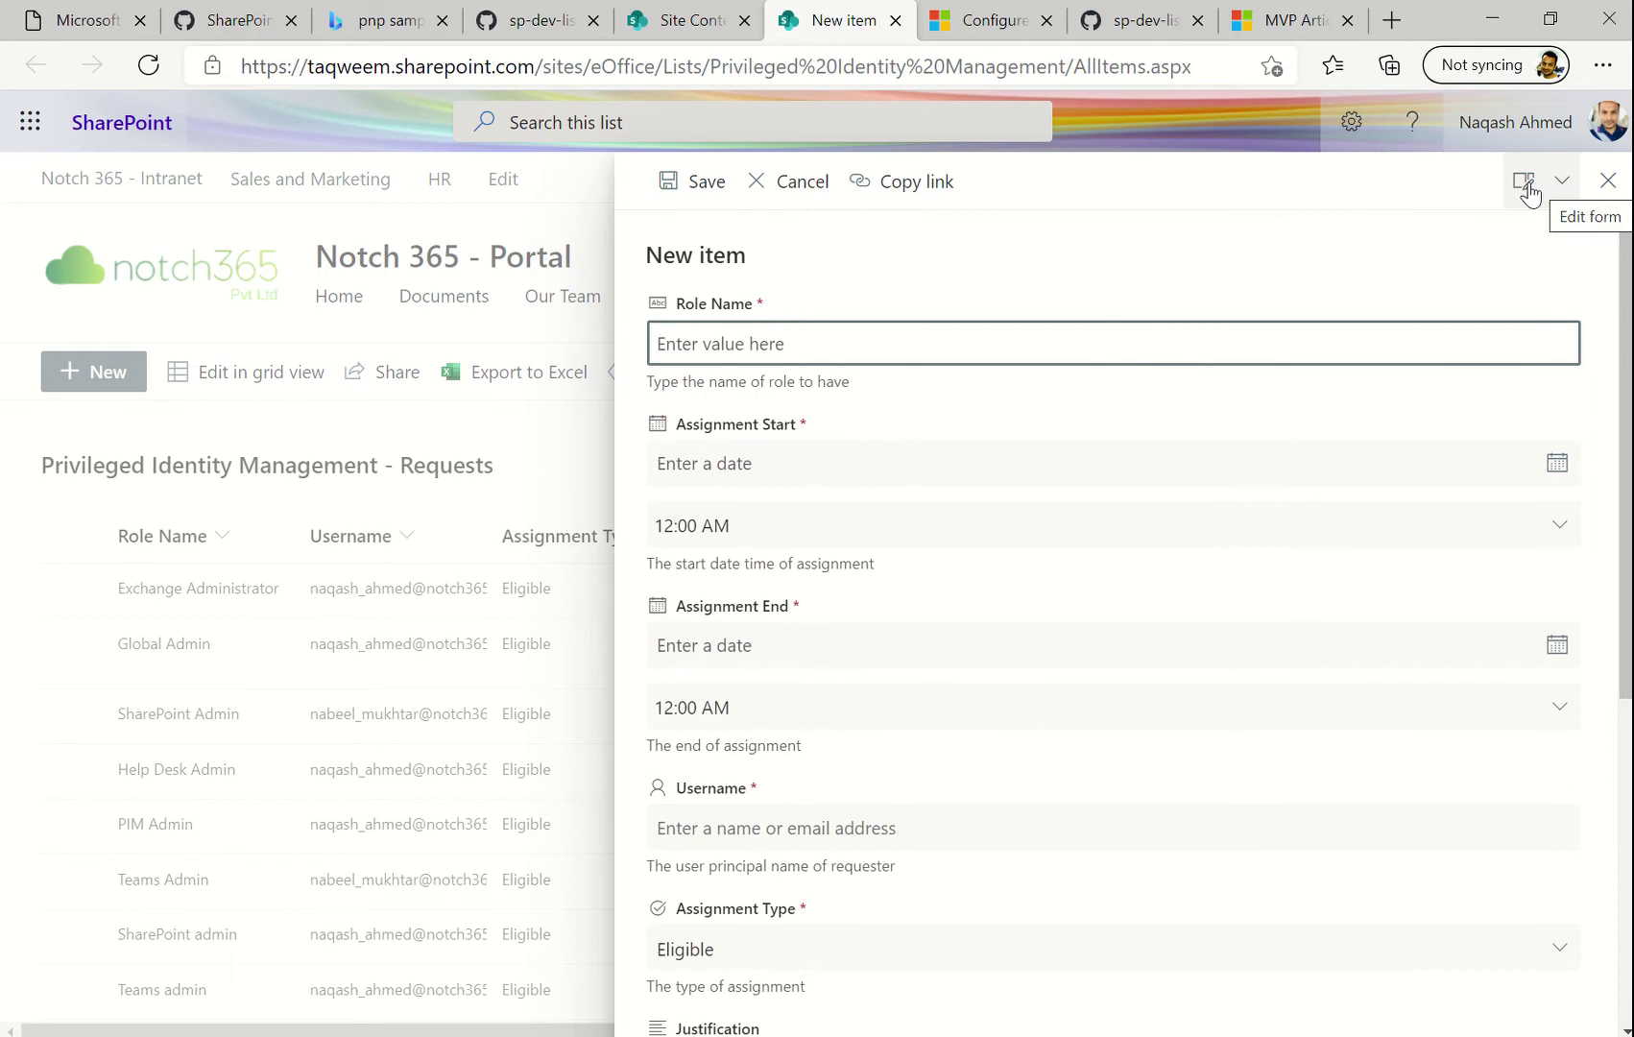
pyautogui.click(1560, 204)
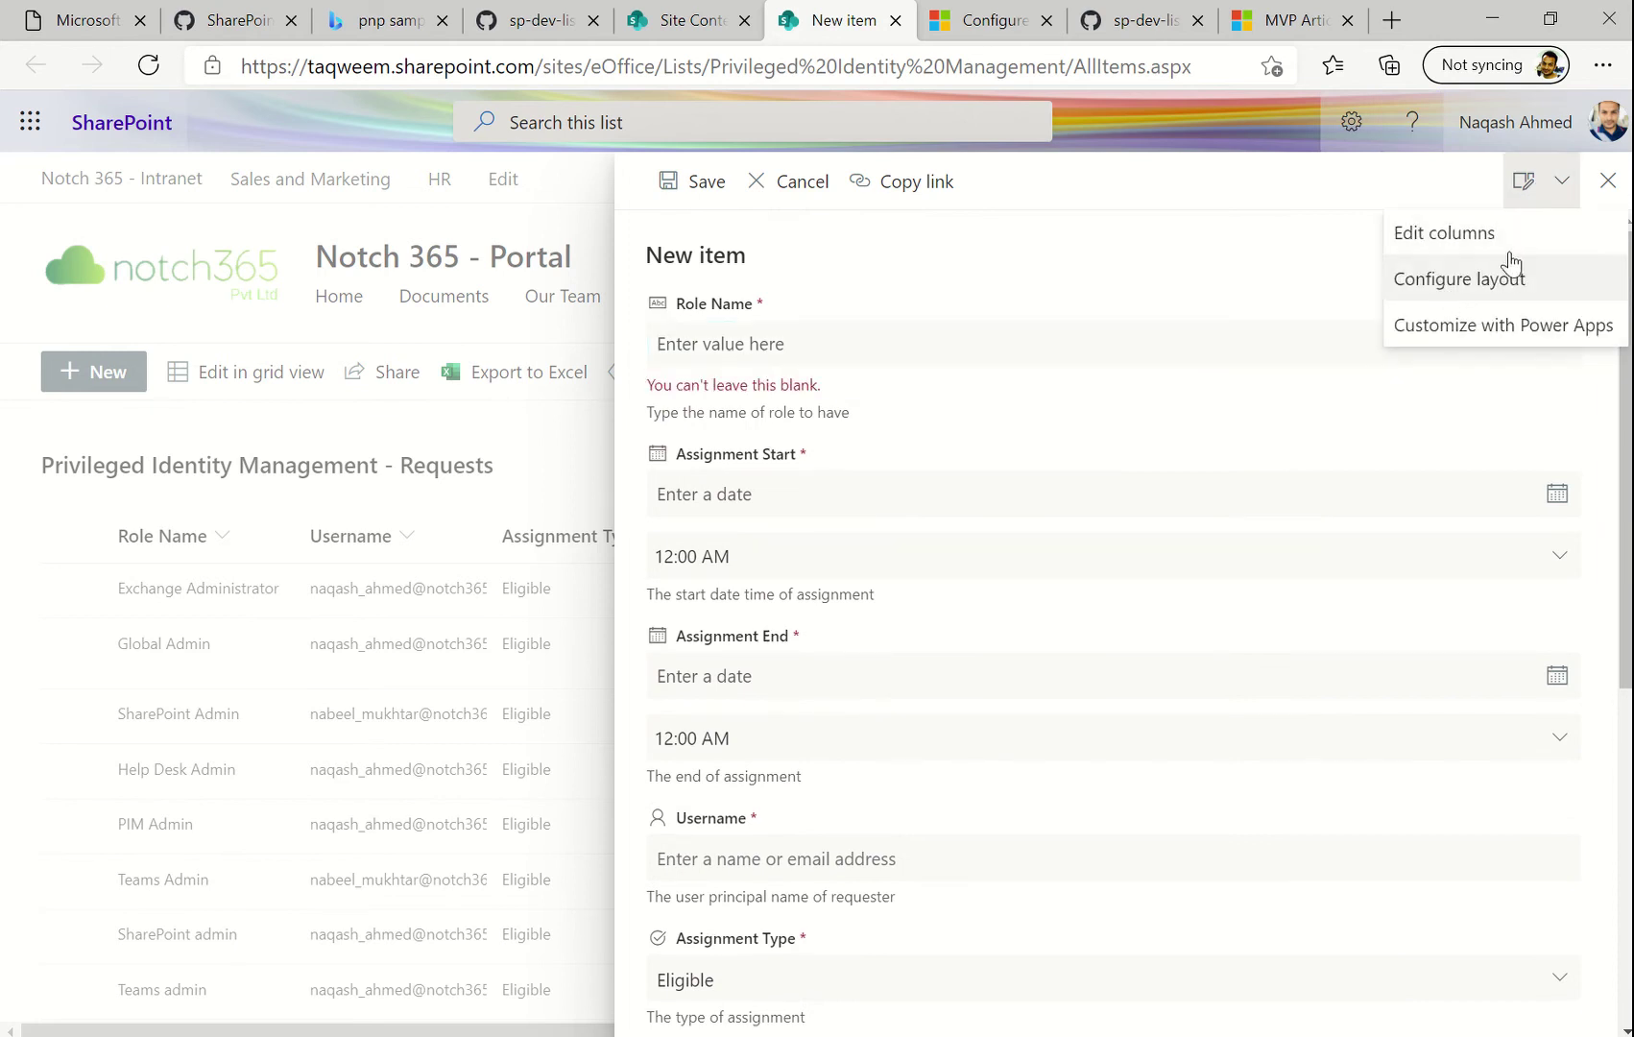
# Inspect the Title column's options in Edit columns, then cancel without changes
pyautogui.click(1458, 236)
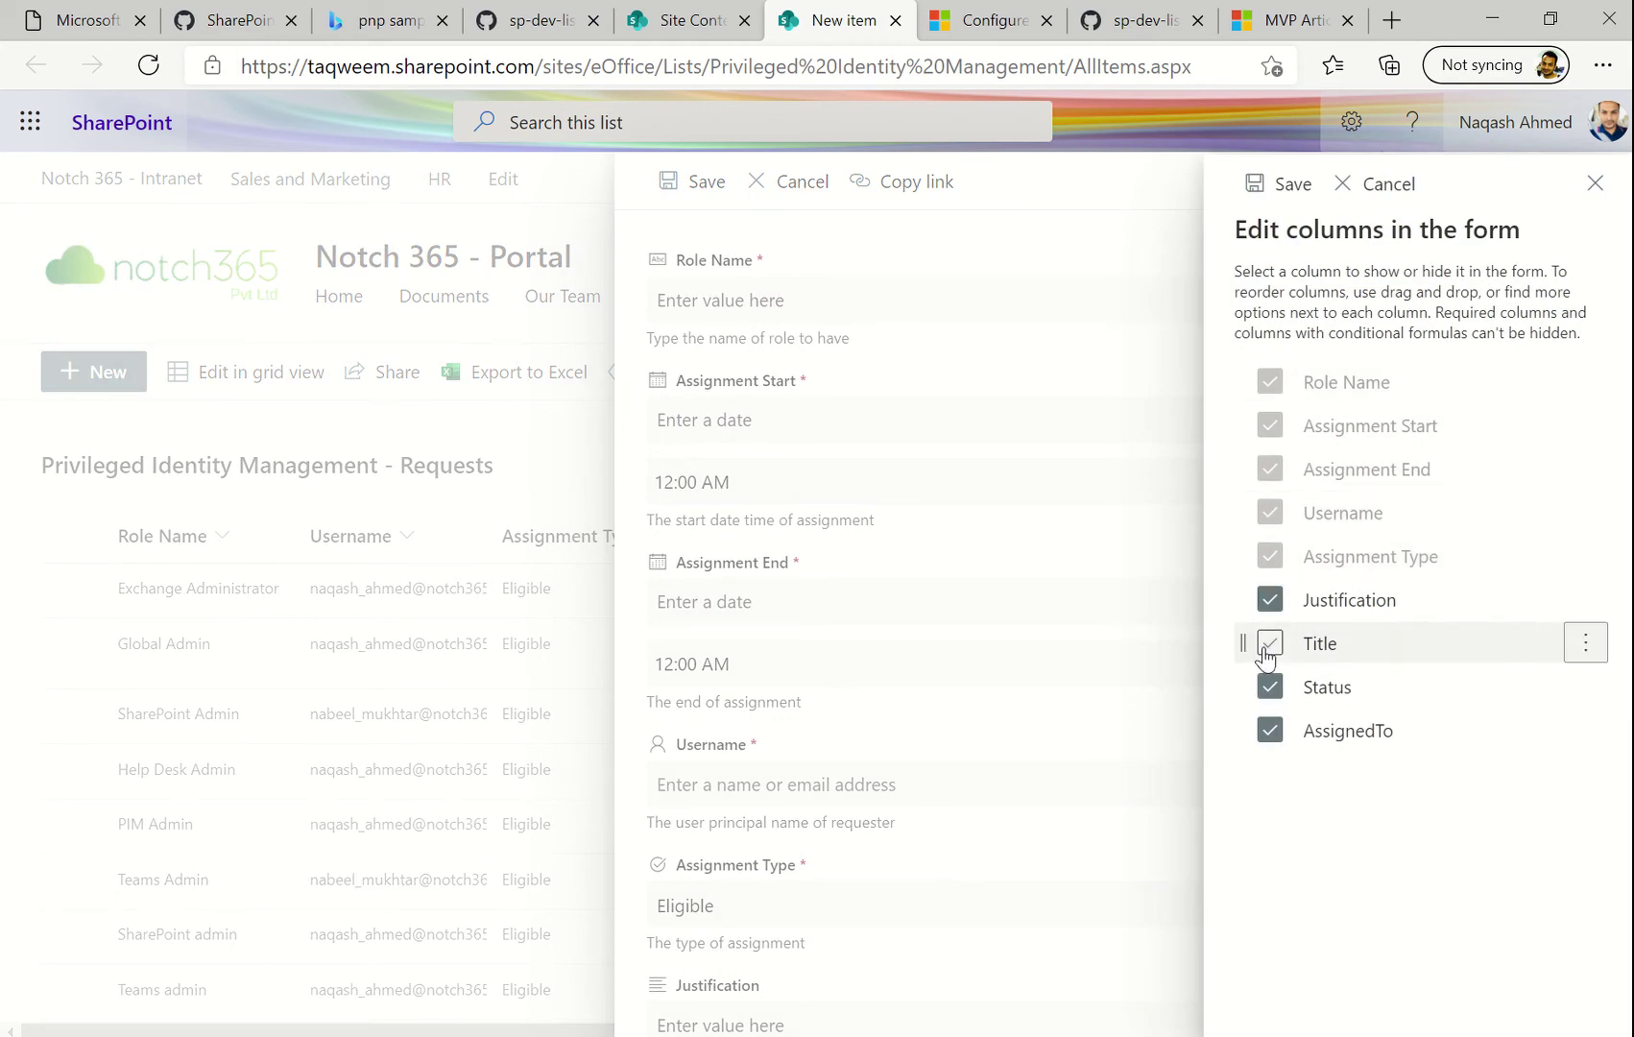
pyautogui.click(1586, 644)
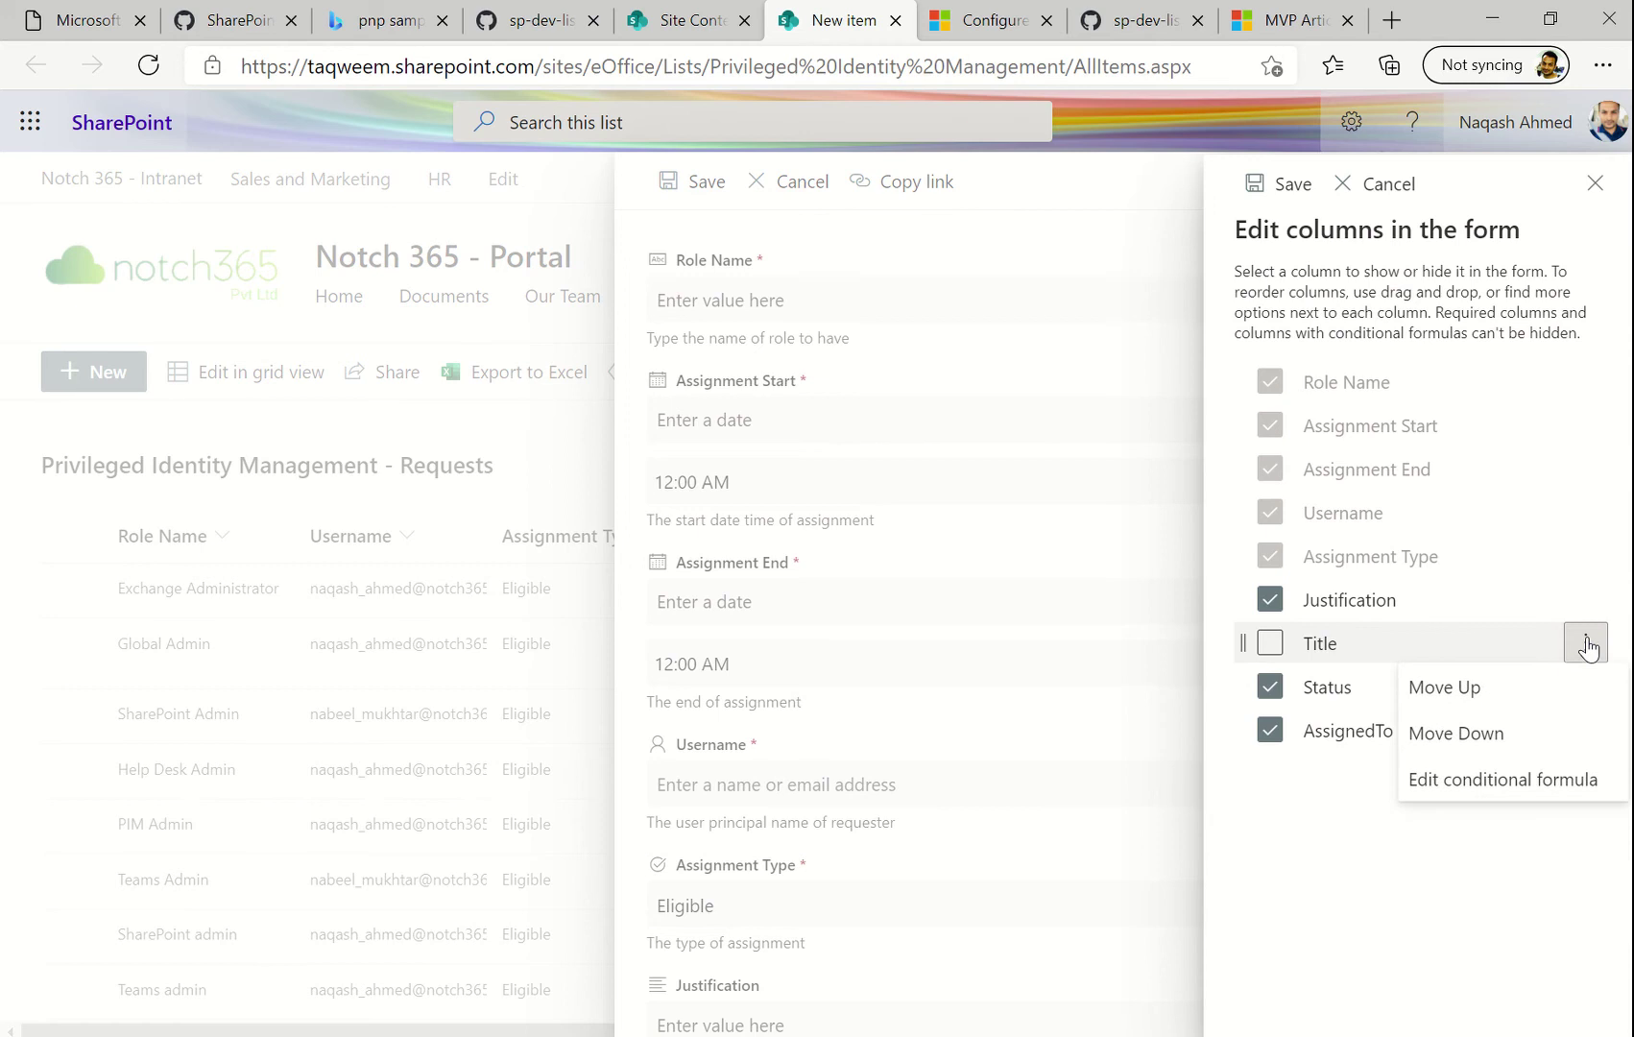
pyautogui.click(1586, 643)
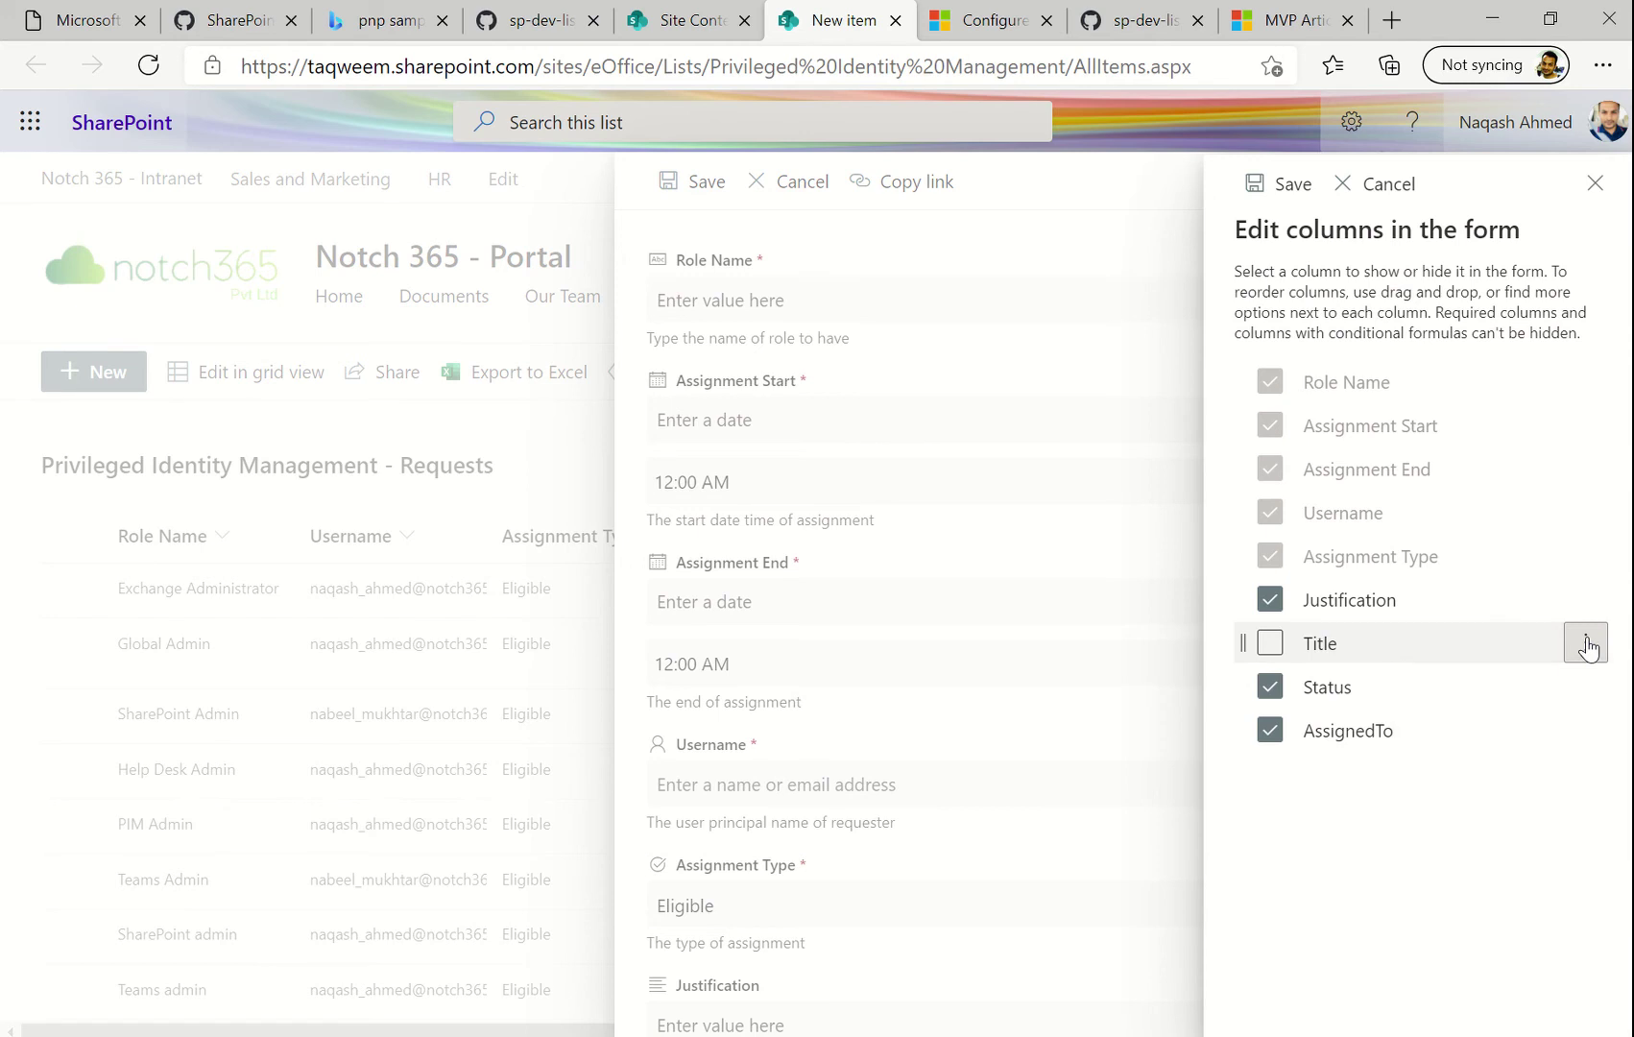
pyautogui.click(1587, 643)
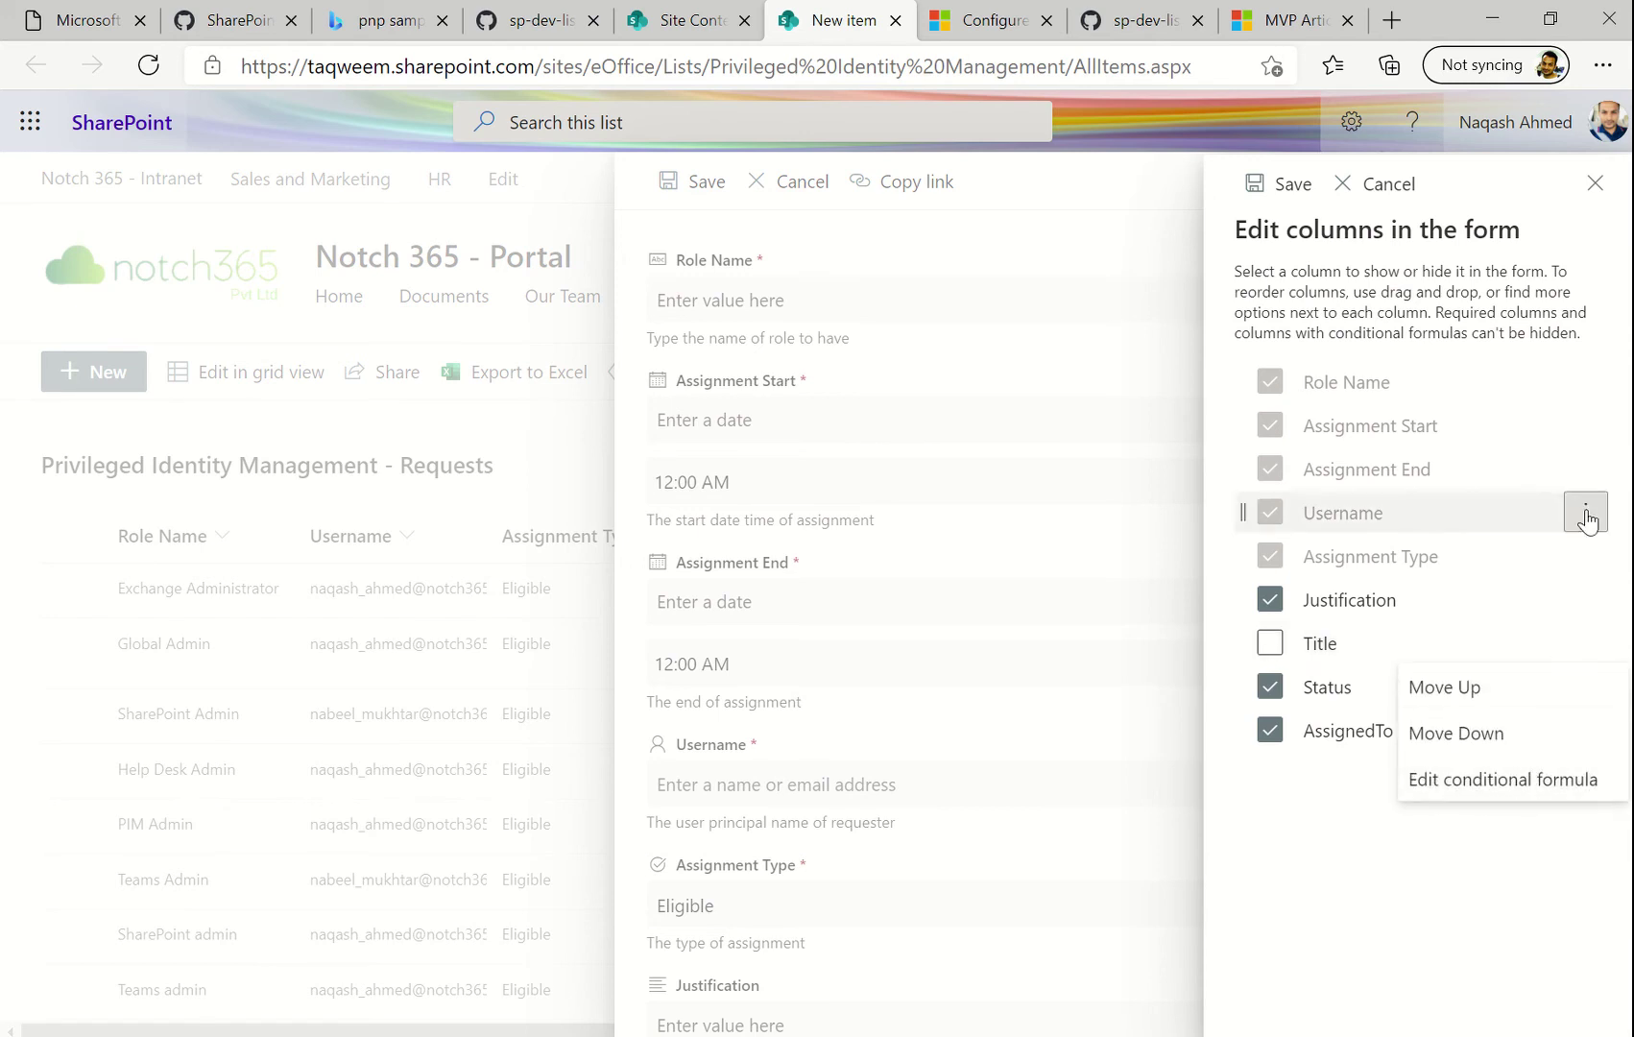
pyautogui.click(1384, 197)
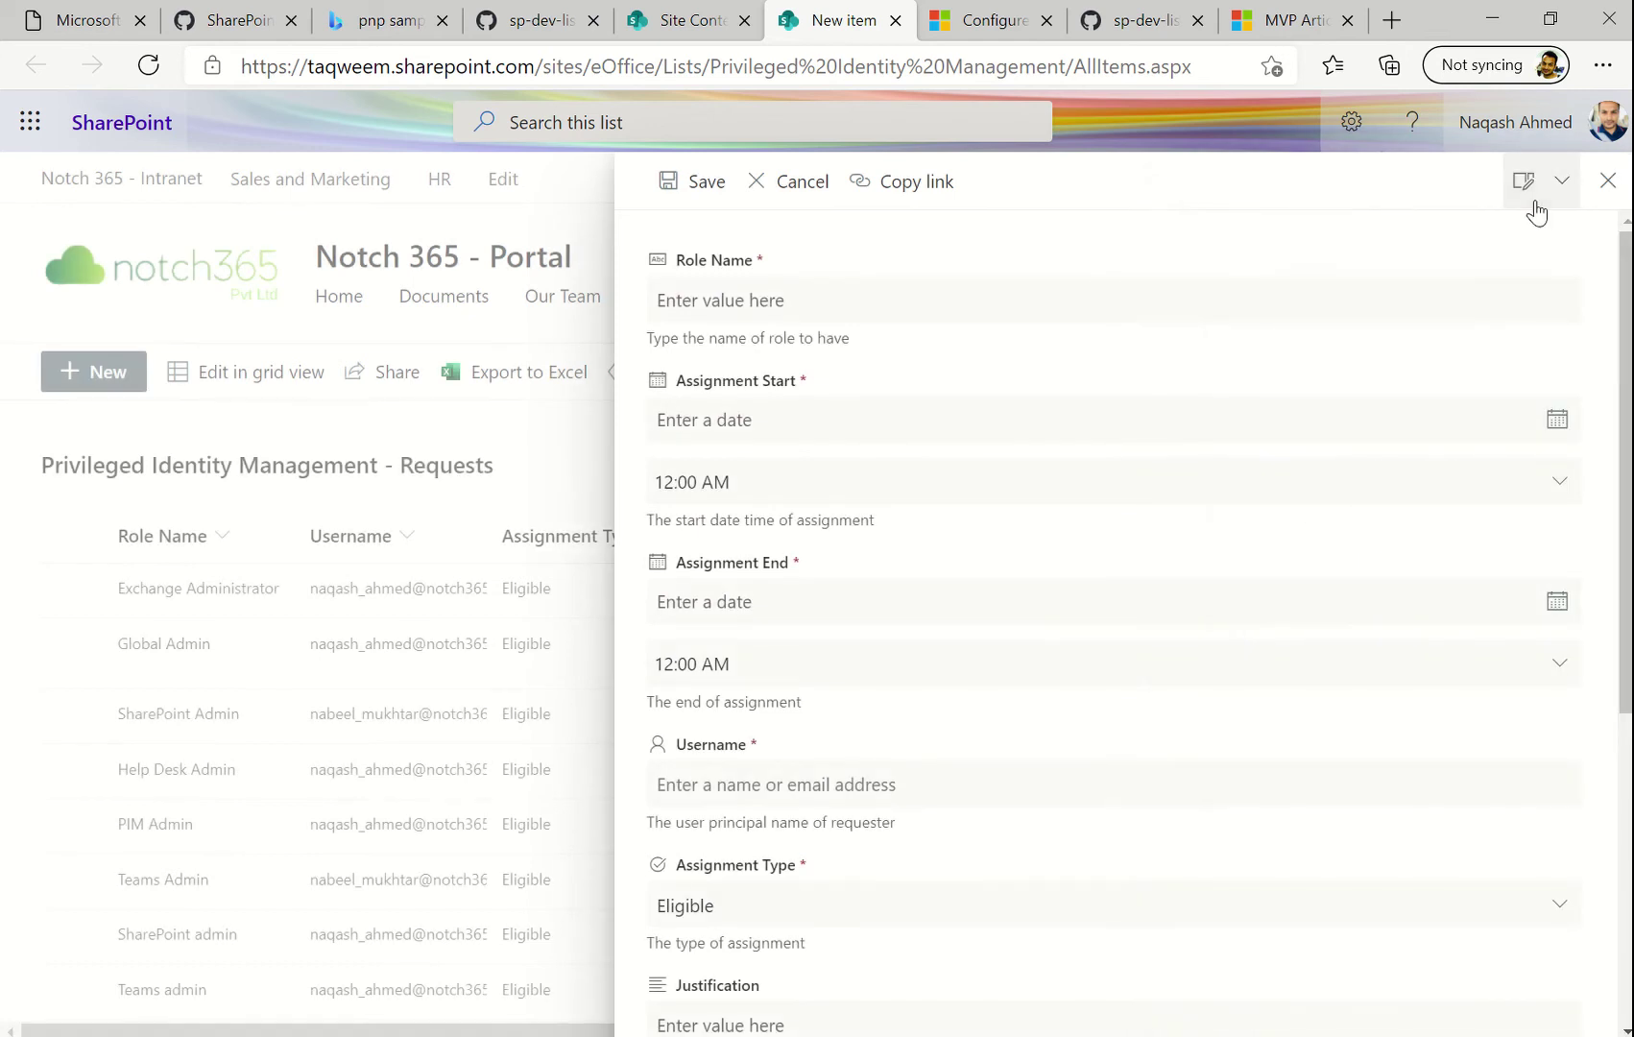
# Choose Configure layout with Header kept in 'Apply formatting to', ready for header JSON
pyautogui.click(1537, 197)
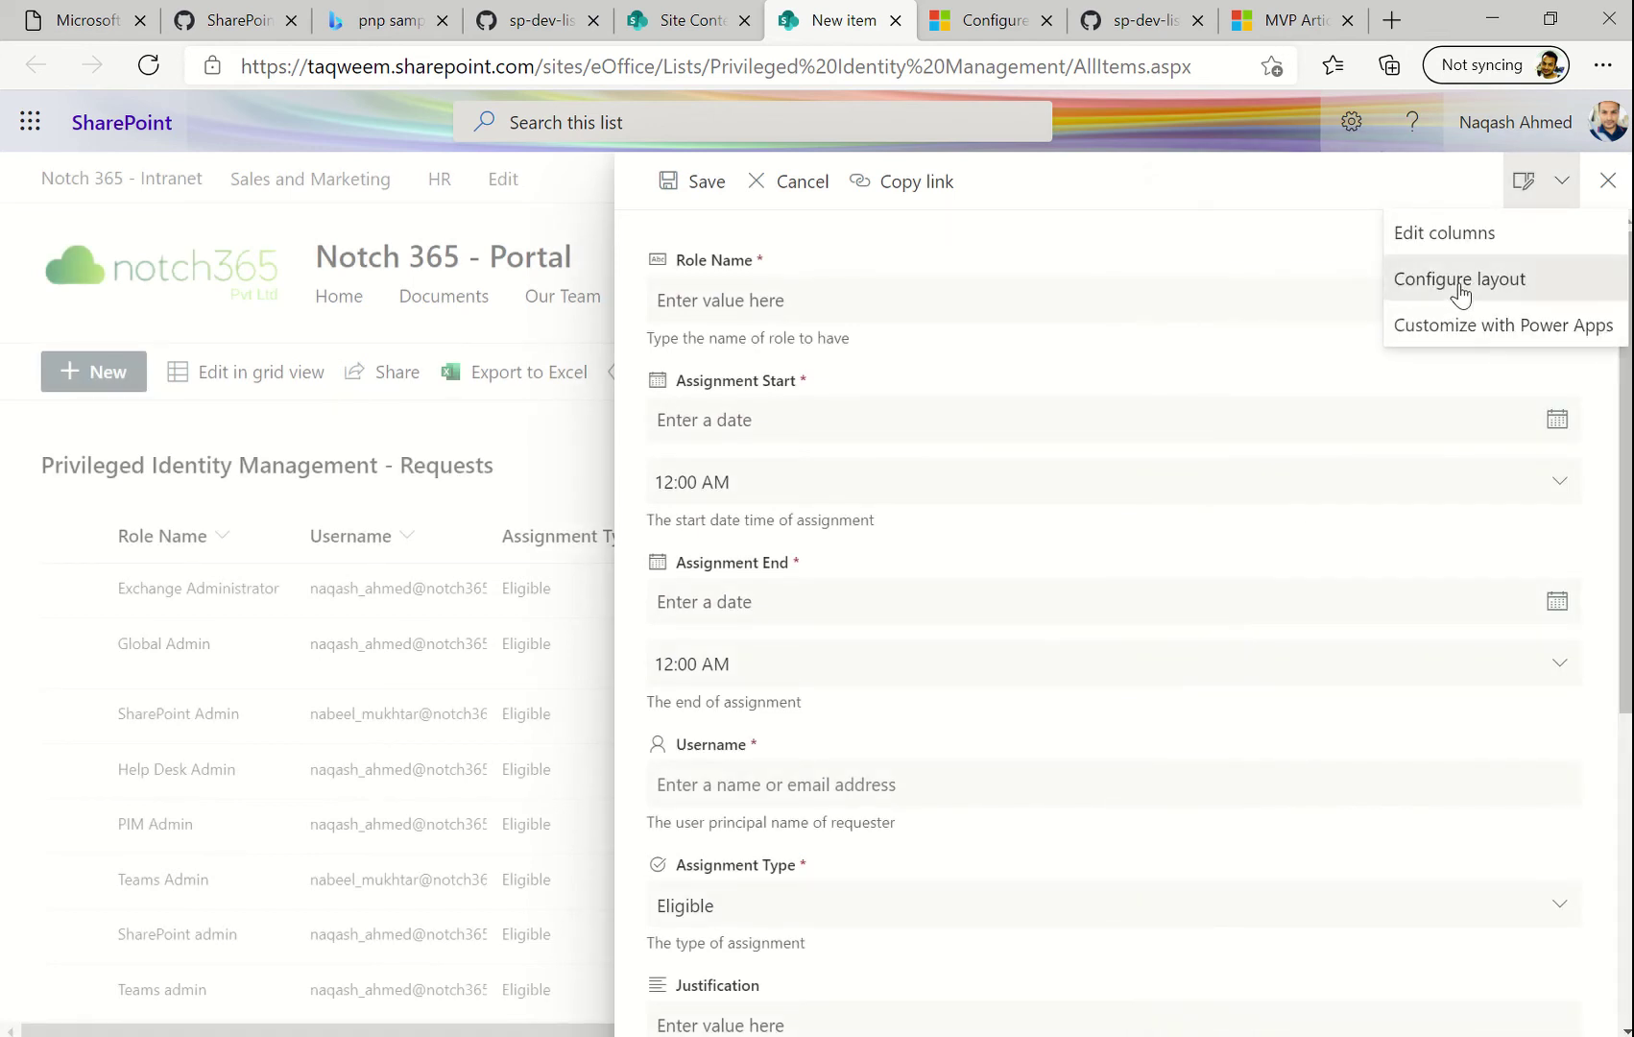
pyautogui.click(1460, 284)
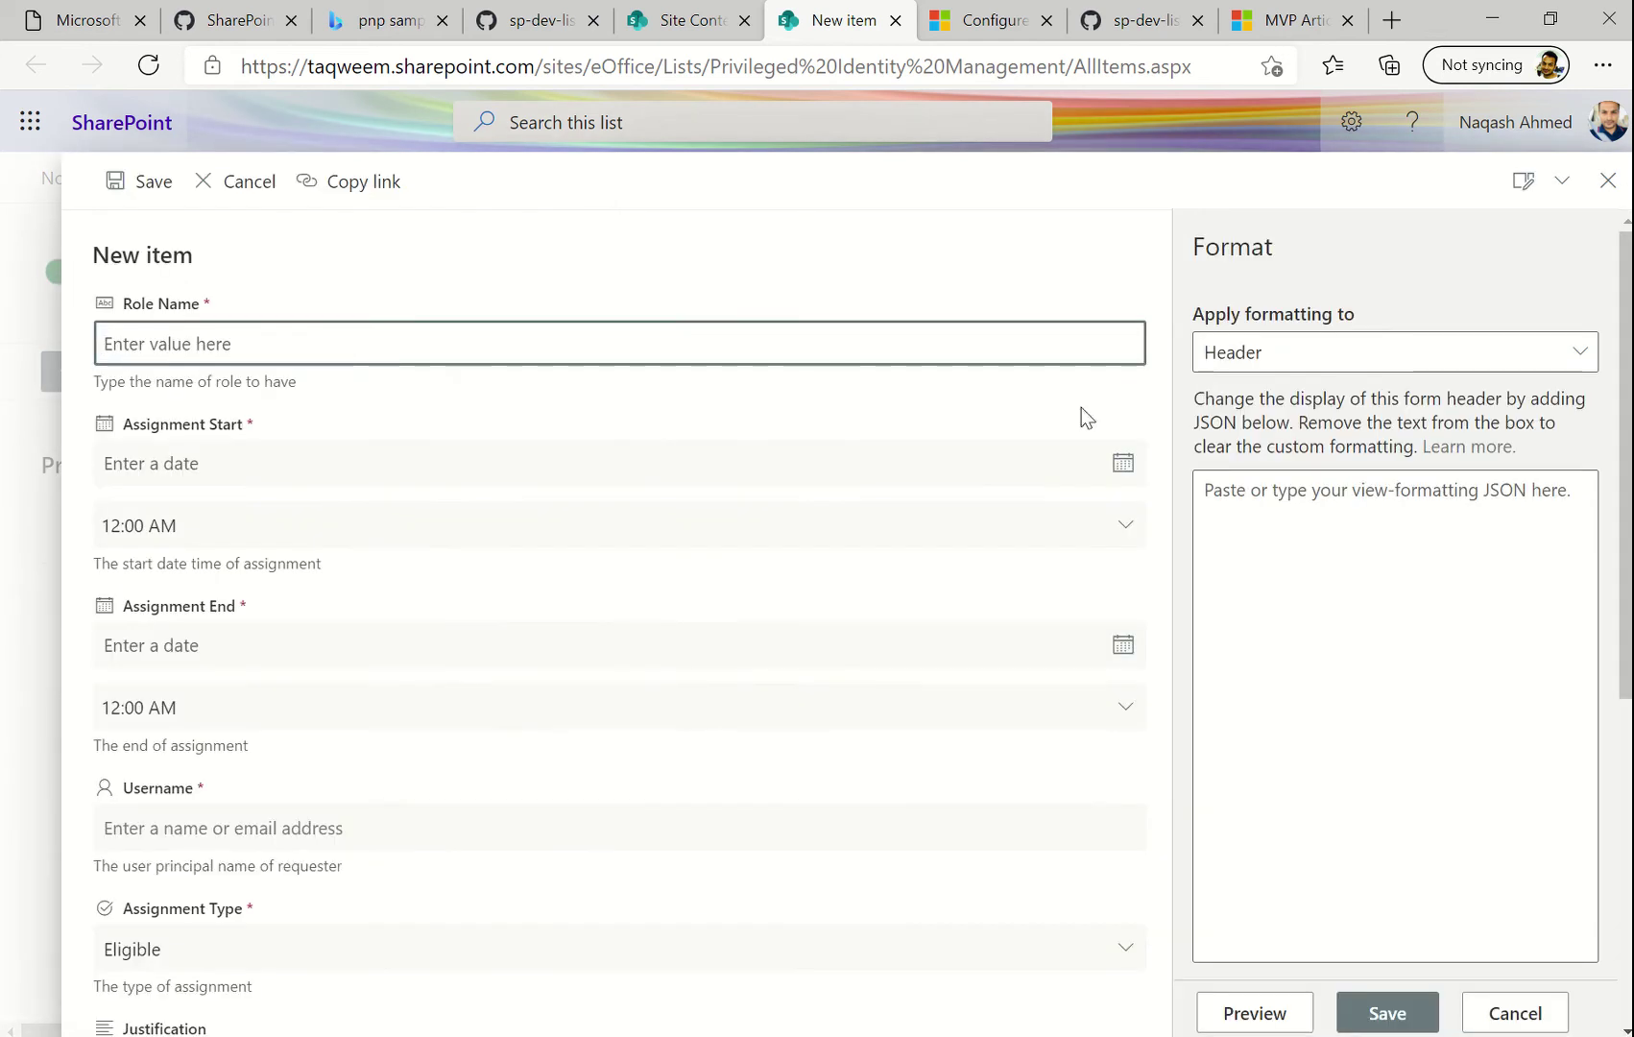
pyautogui.scroll(-3, 629, 615)
pyautogui.scroll(-3, 627, 608)
pyautogui.click(1315, 670)
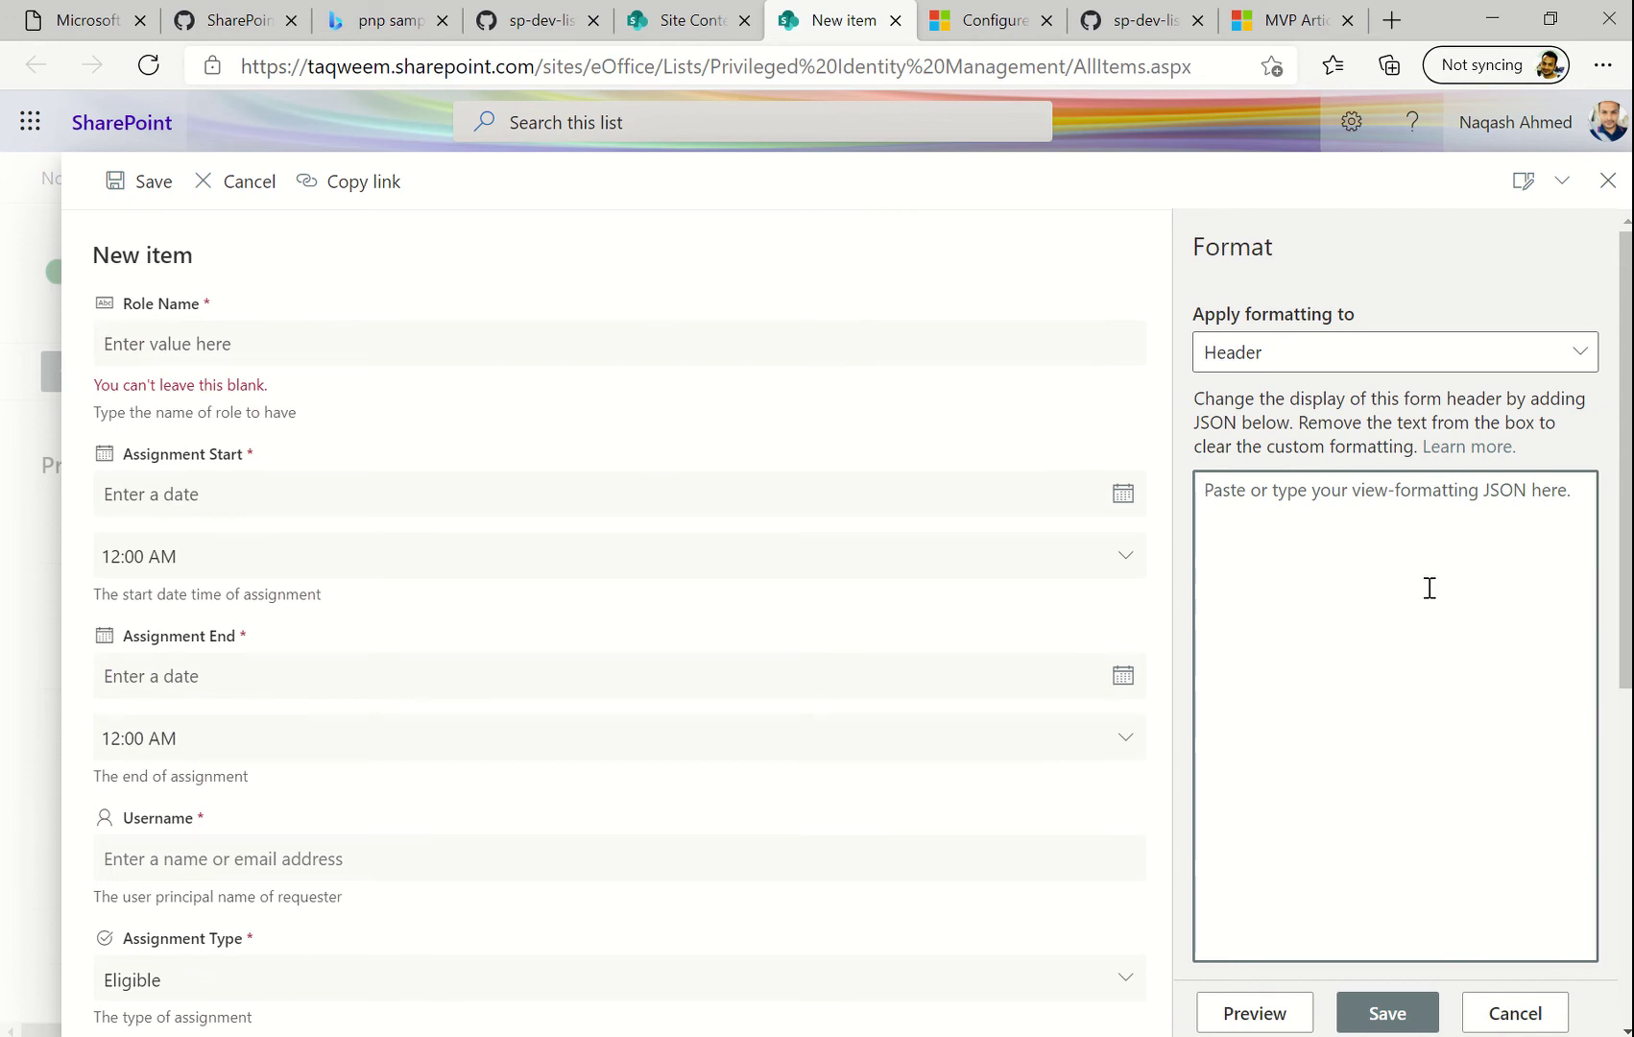
pyautogui.click(1372, 365)
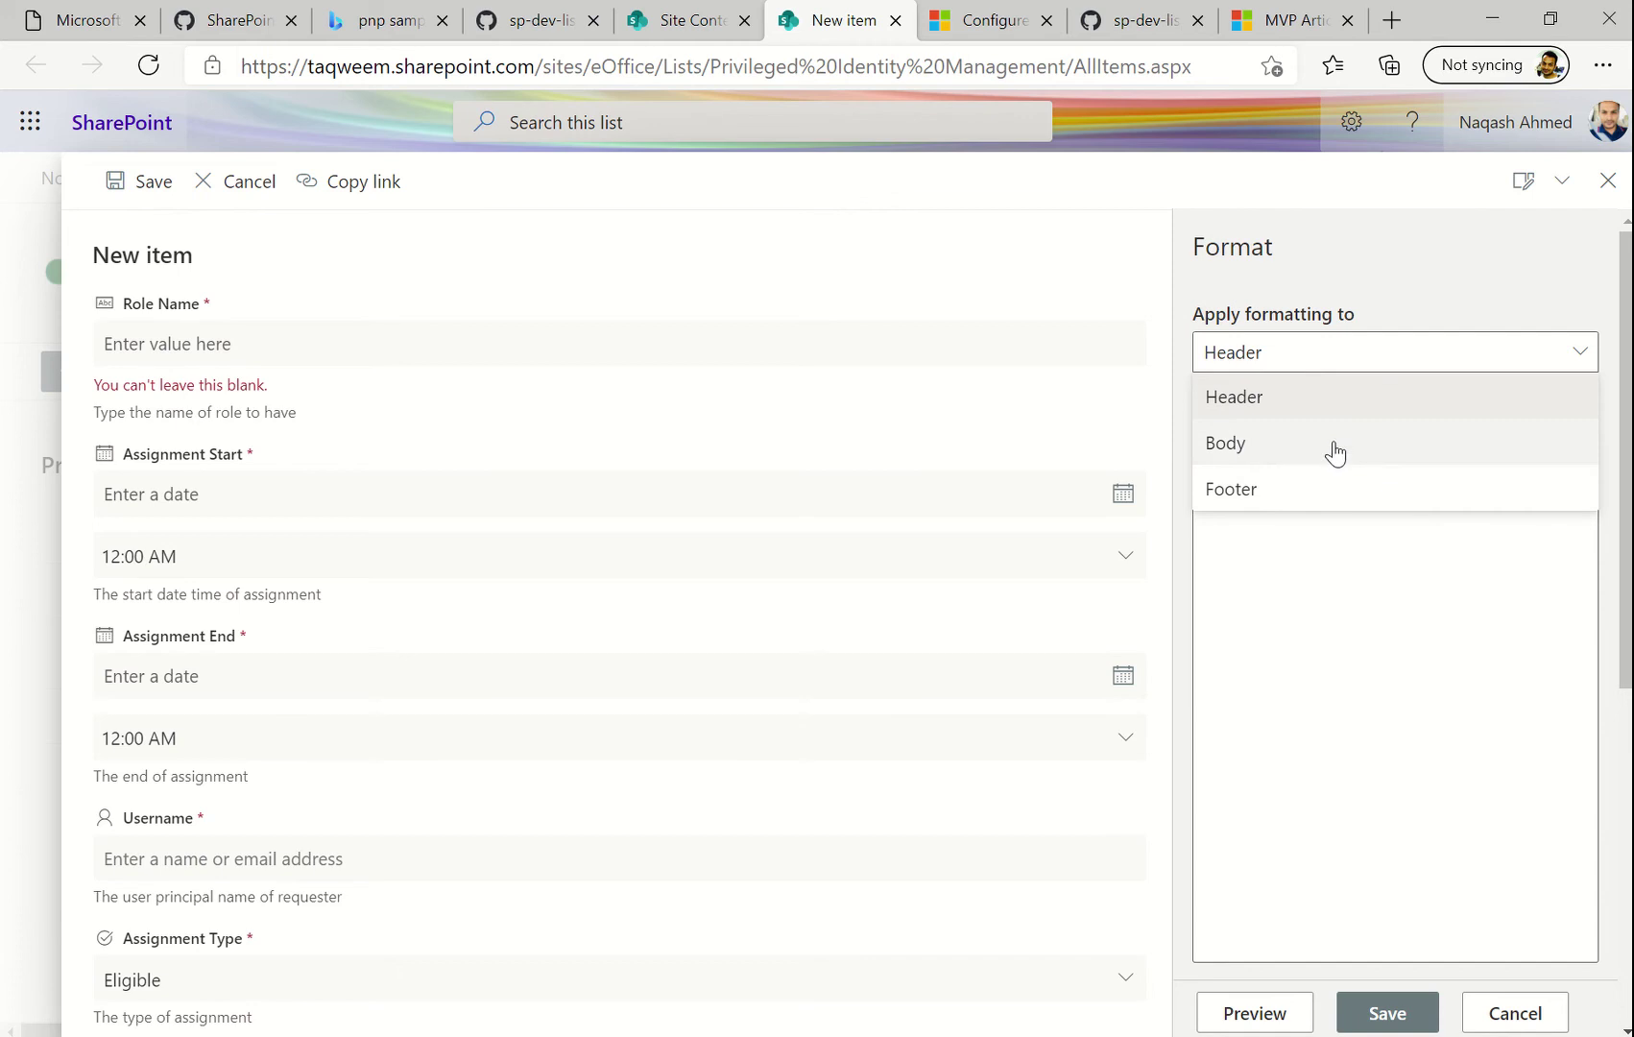
pyautogui.click(1304, 398)
pyautogui.click(1322, 519)
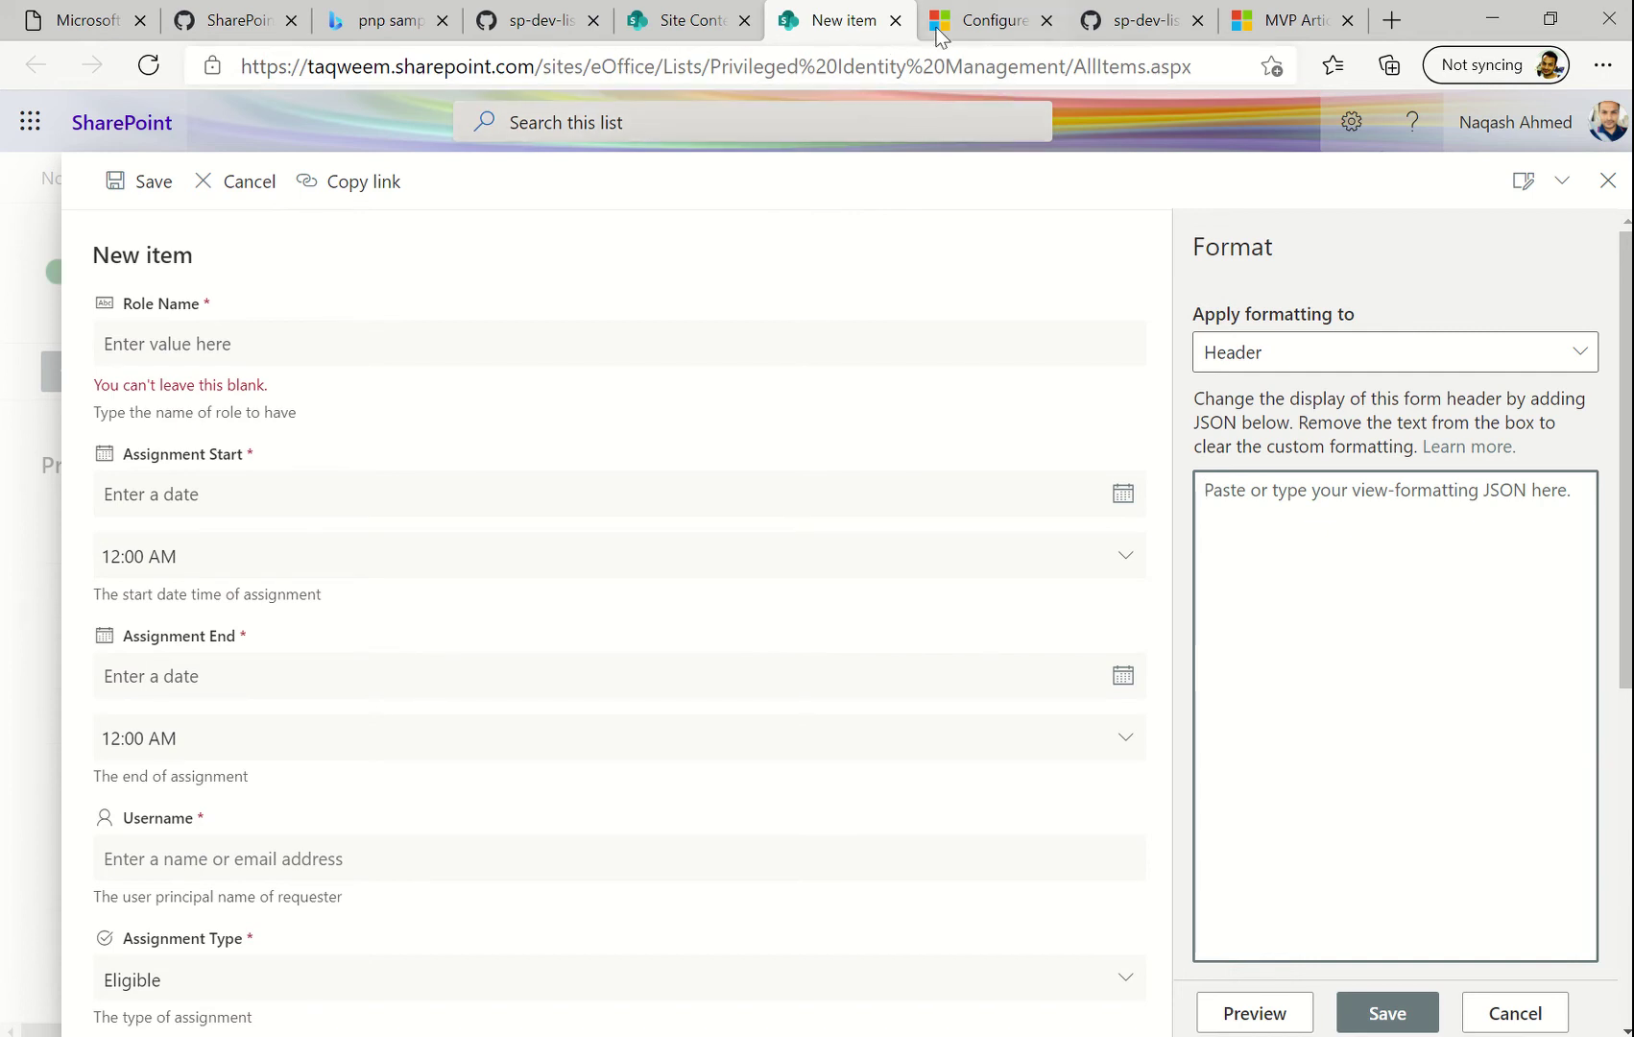
pyautogui.click(970, 21)
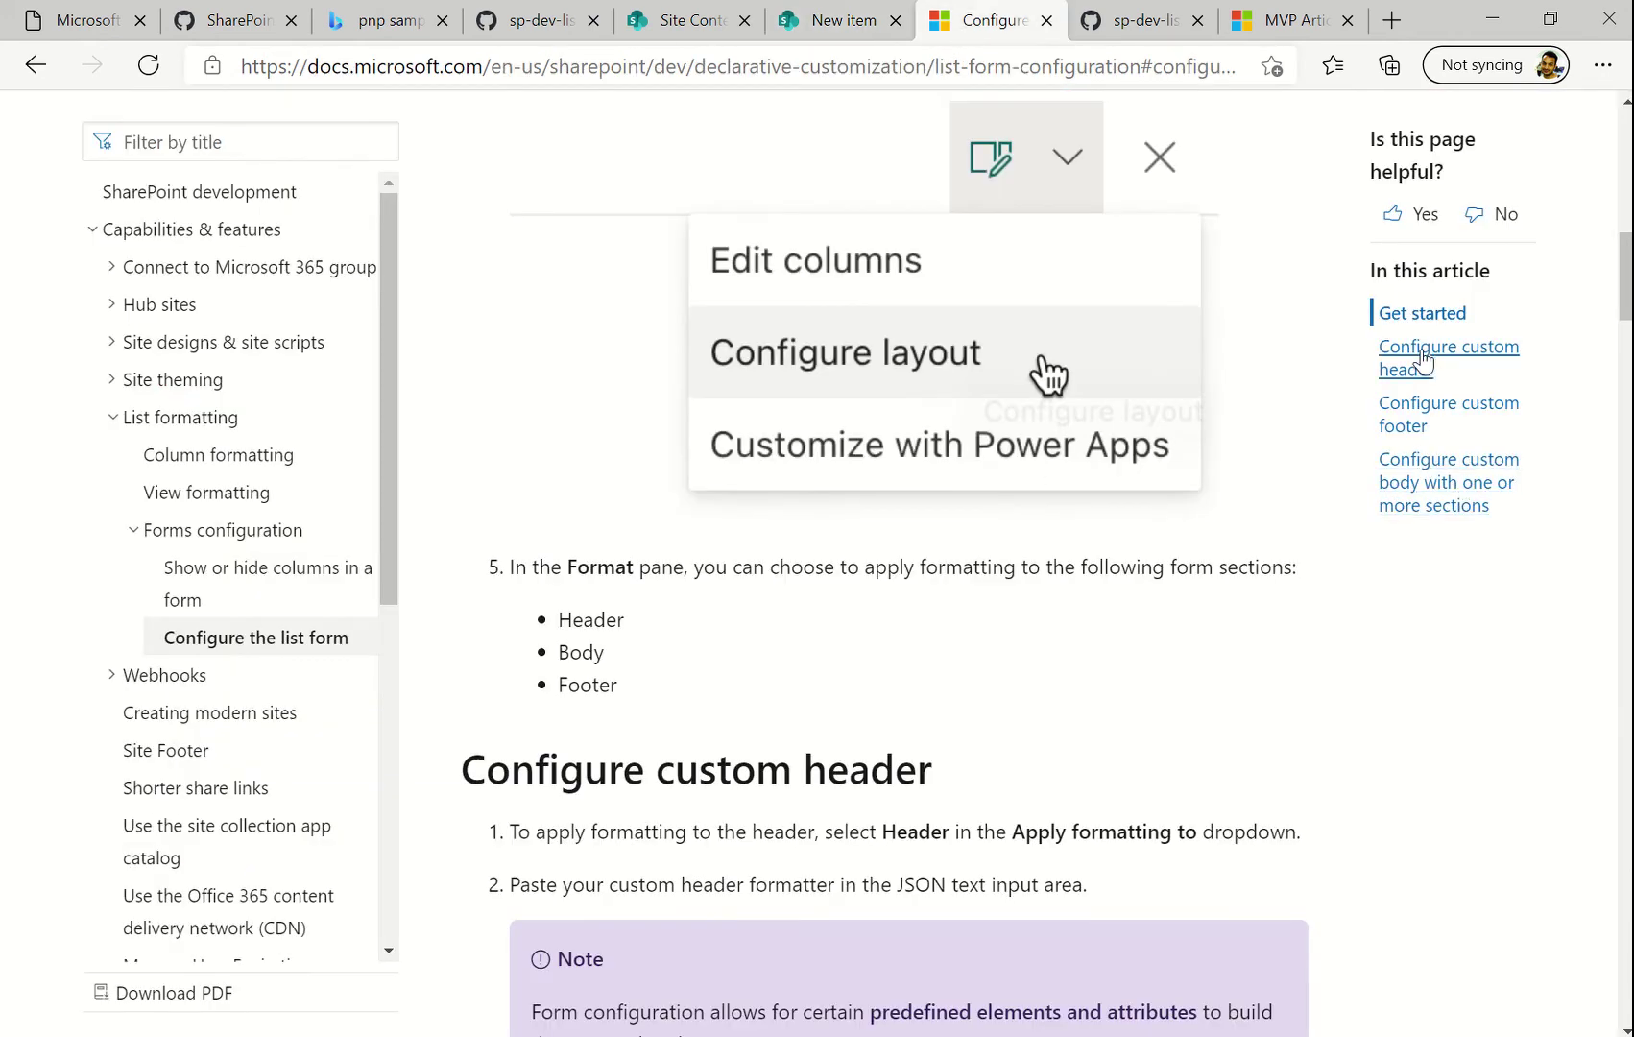
# Copy the JSON sample from the article's 'Configure custom header' section and return to the New item form
pyautogui.click(1403, 359)
pyautogui.scroll(-2, 917, 660)
pyautogui.scroll(-1, 914, 657)
pyautogui.scroll(-6, 914, 660)
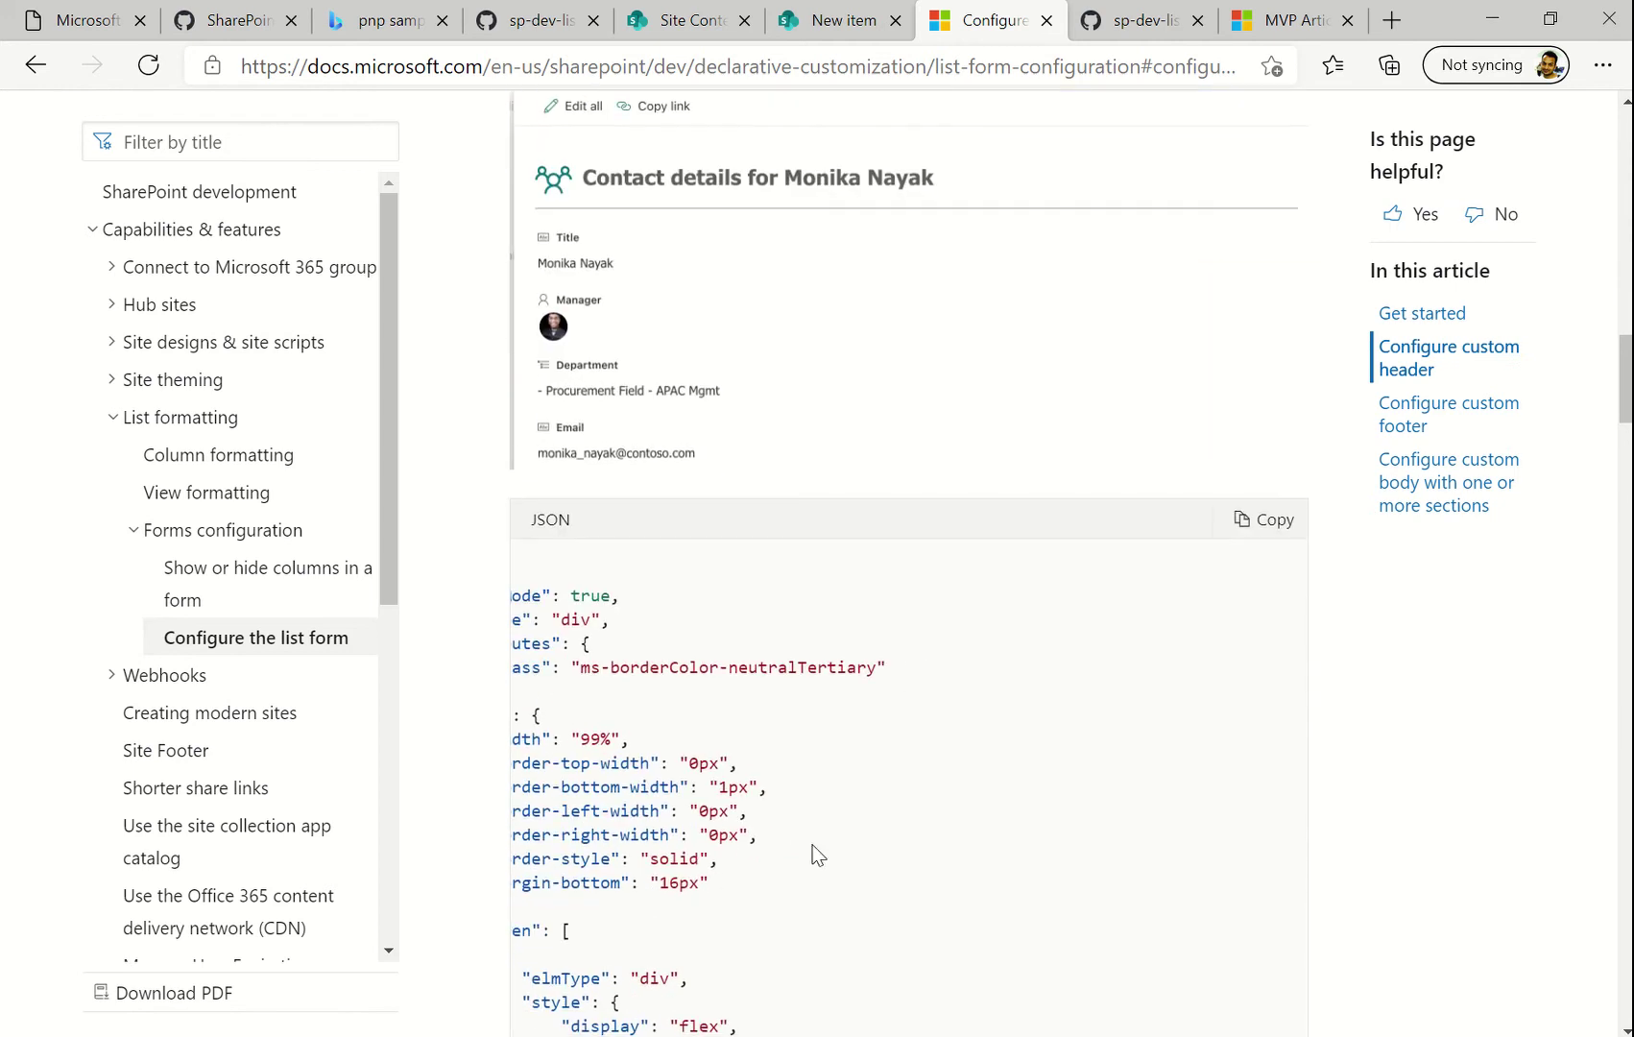
pyautogui.scroll(-1, 828, 790)
pyautogui.hscroll(1, 828, 789)
pyautogui.hscroll(-4, 828, 790)
pyautogui.scroll(7, 827, 790)
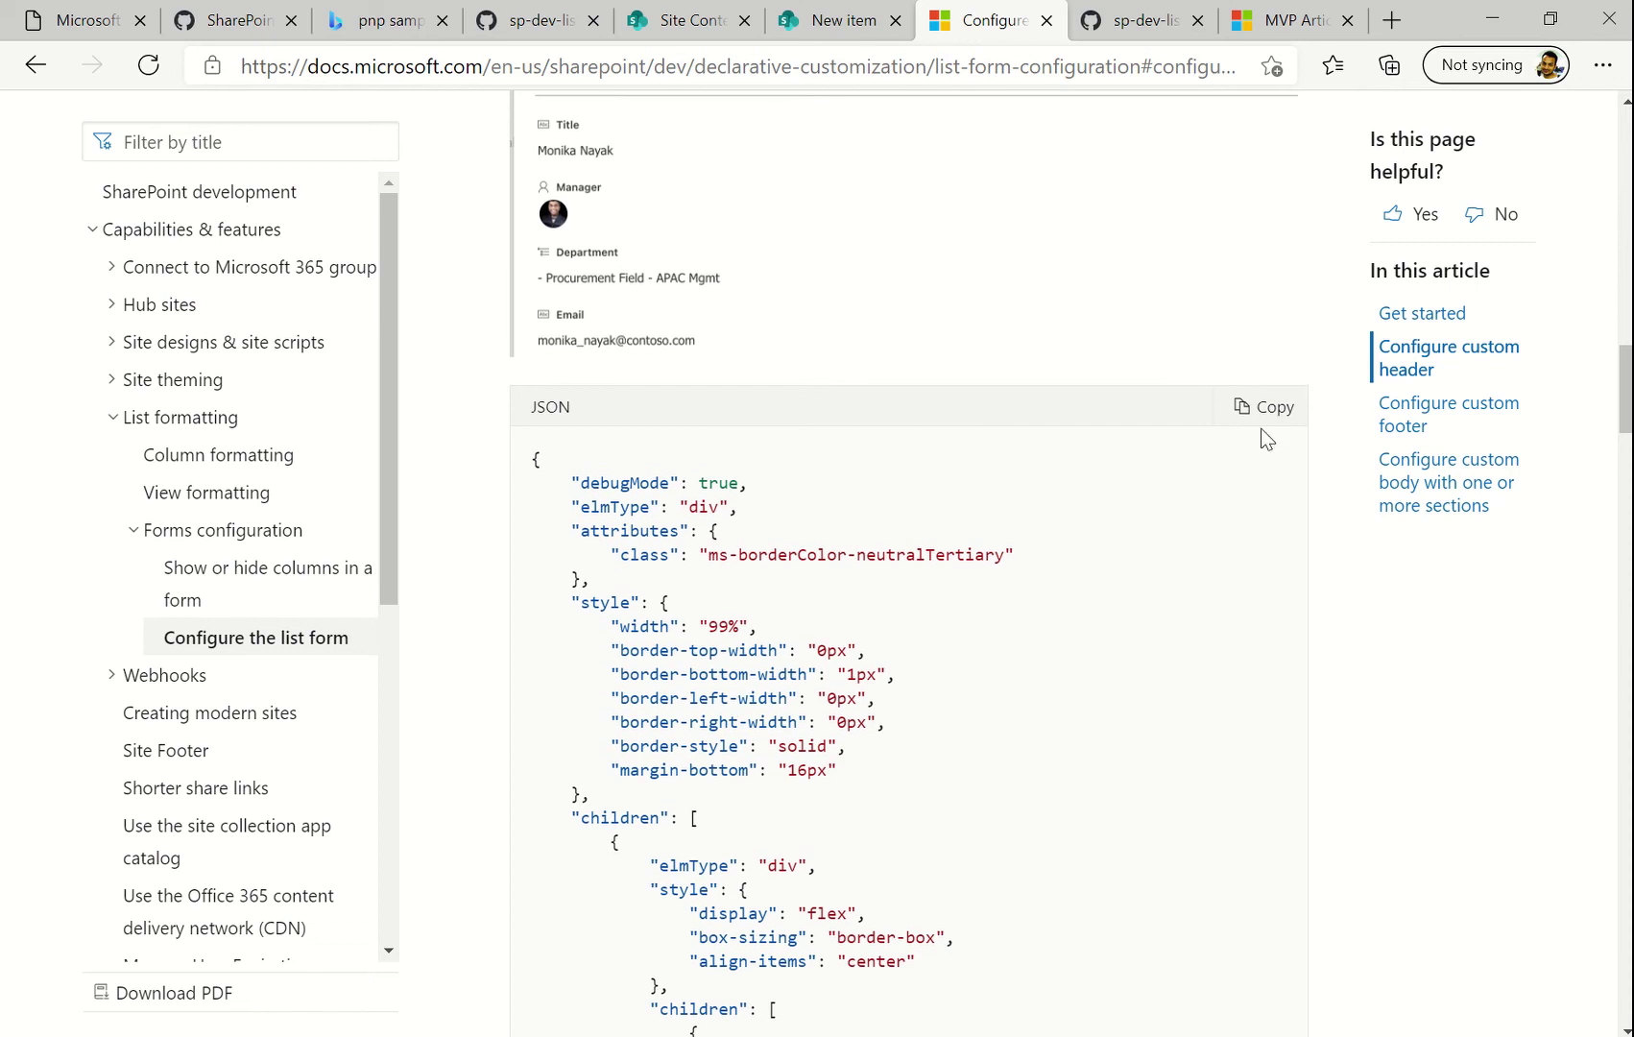
pyautogui.click(1270, 409)
pyautogui.scroll(-15, 1106, 595)
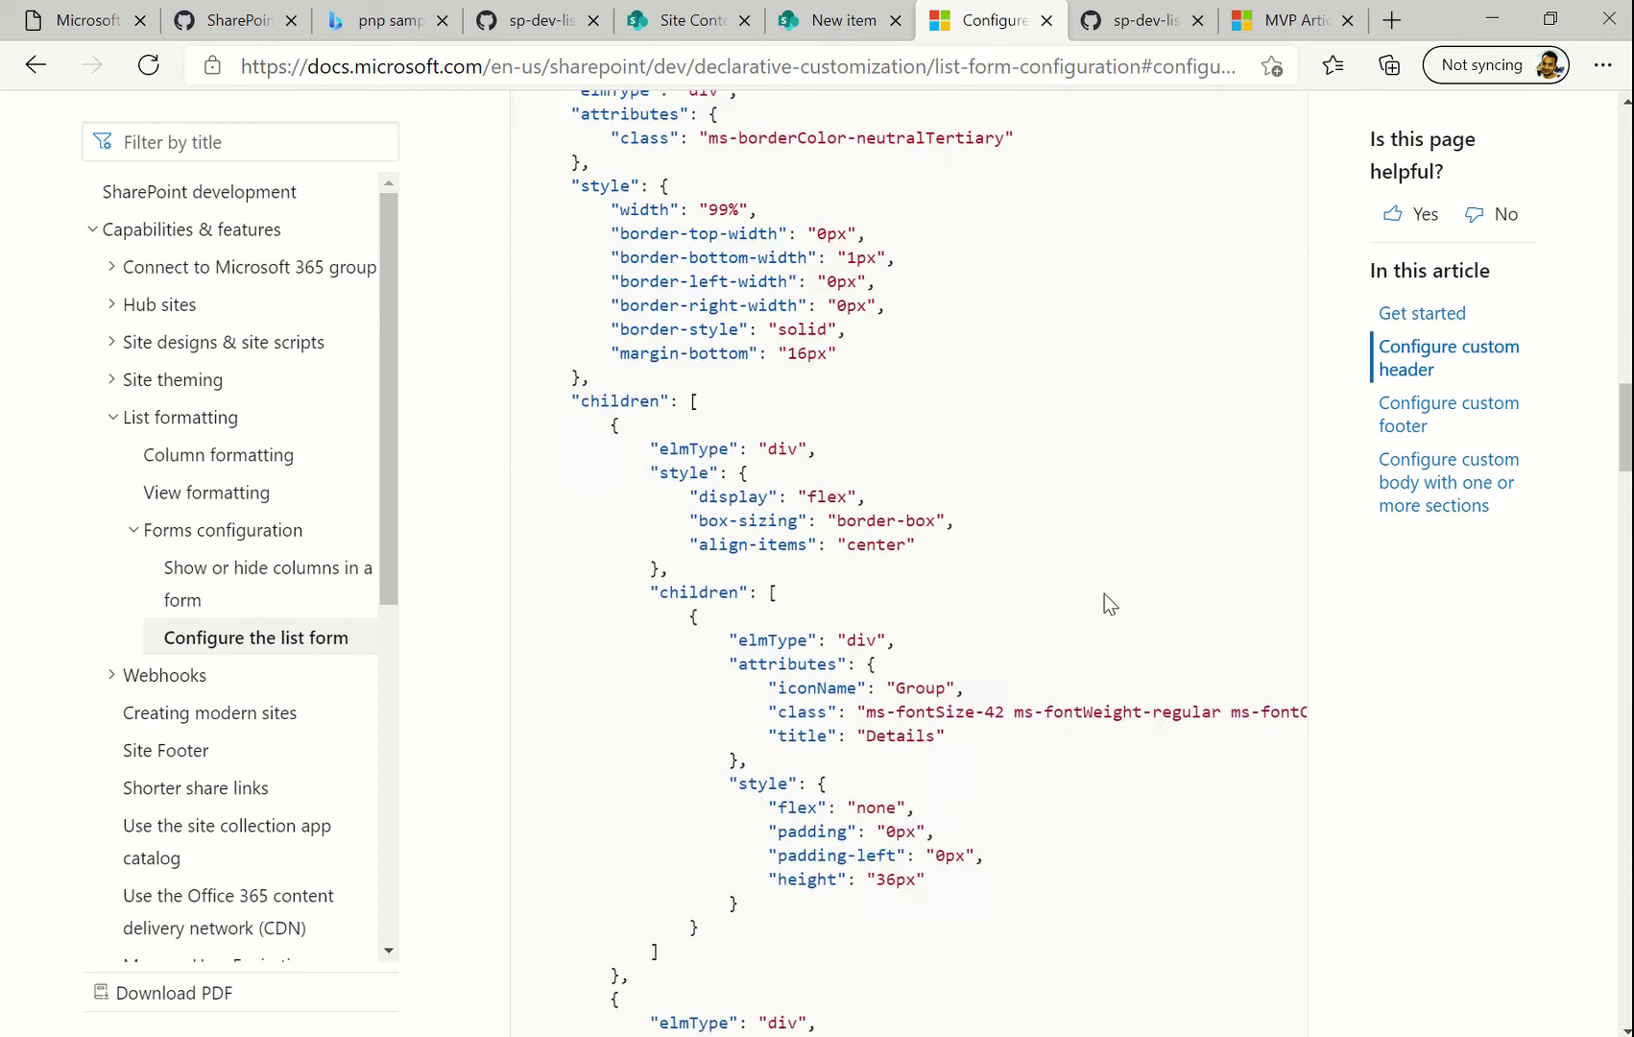
pyautogui.scroll(8, 1085, 432)
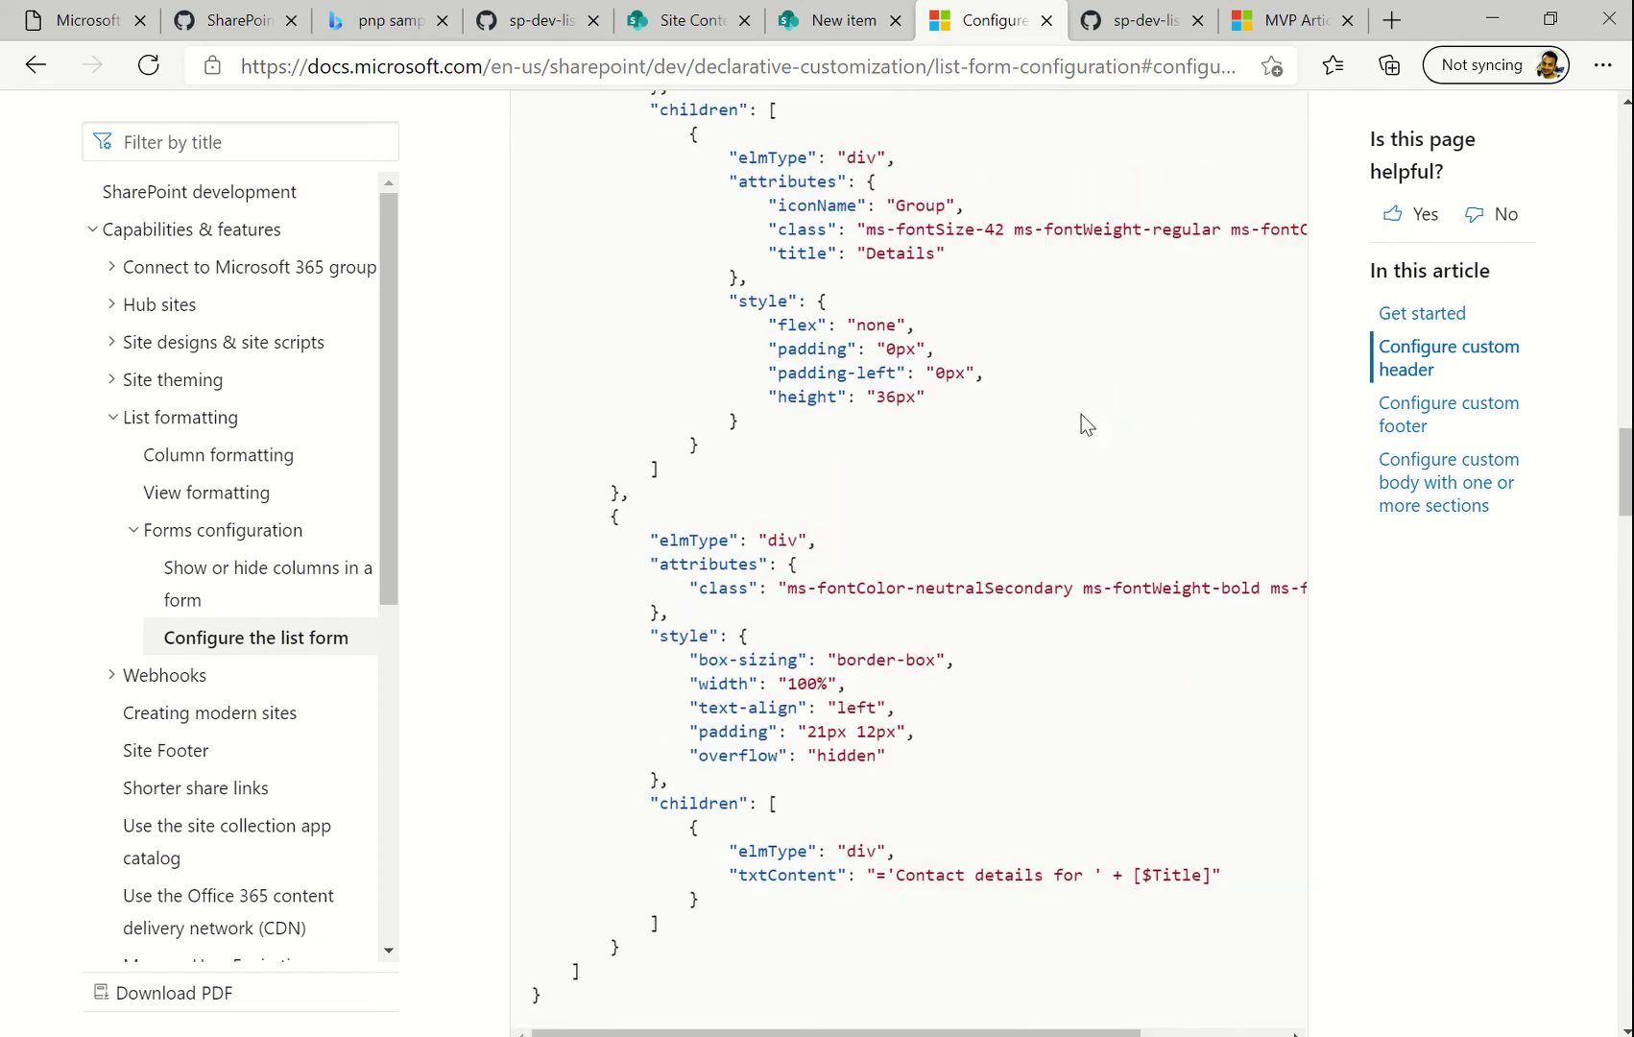
pyautogui.moveTo(833, 10)
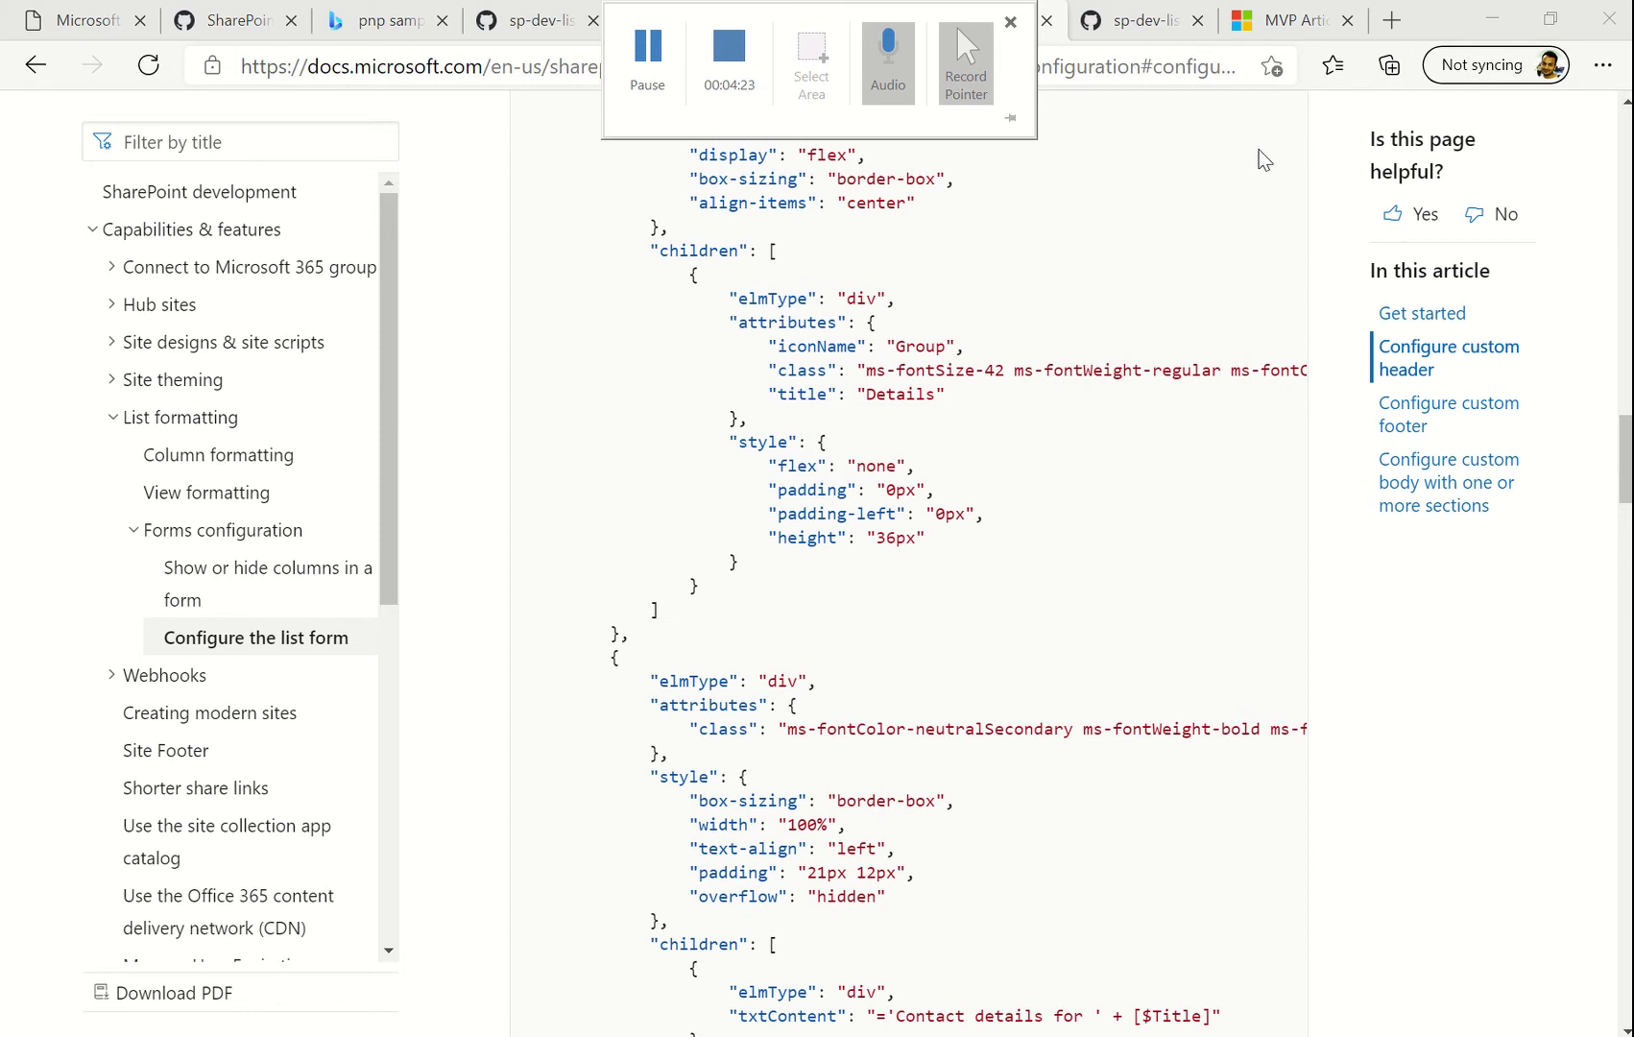
pyautogui.click(854, 21)
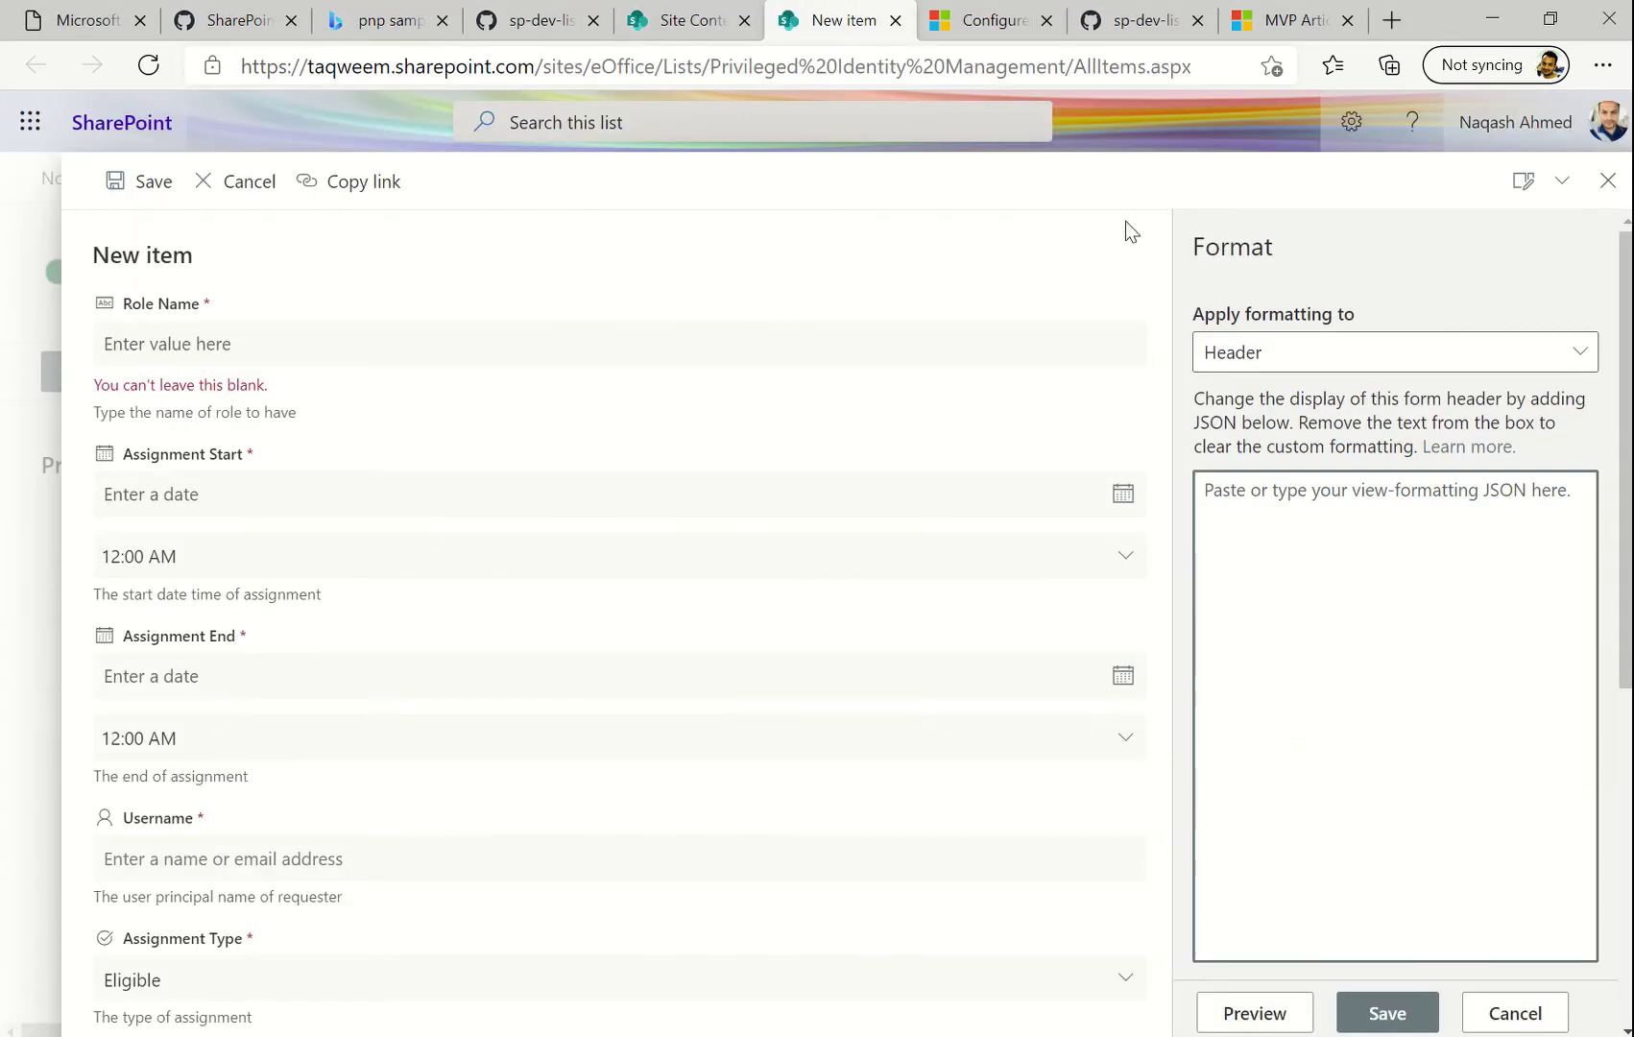
# Paste the copied header JSON into the Header formatting box and preview it, showing the Title error
pyautogui.hotkey('ctrl', 'v')
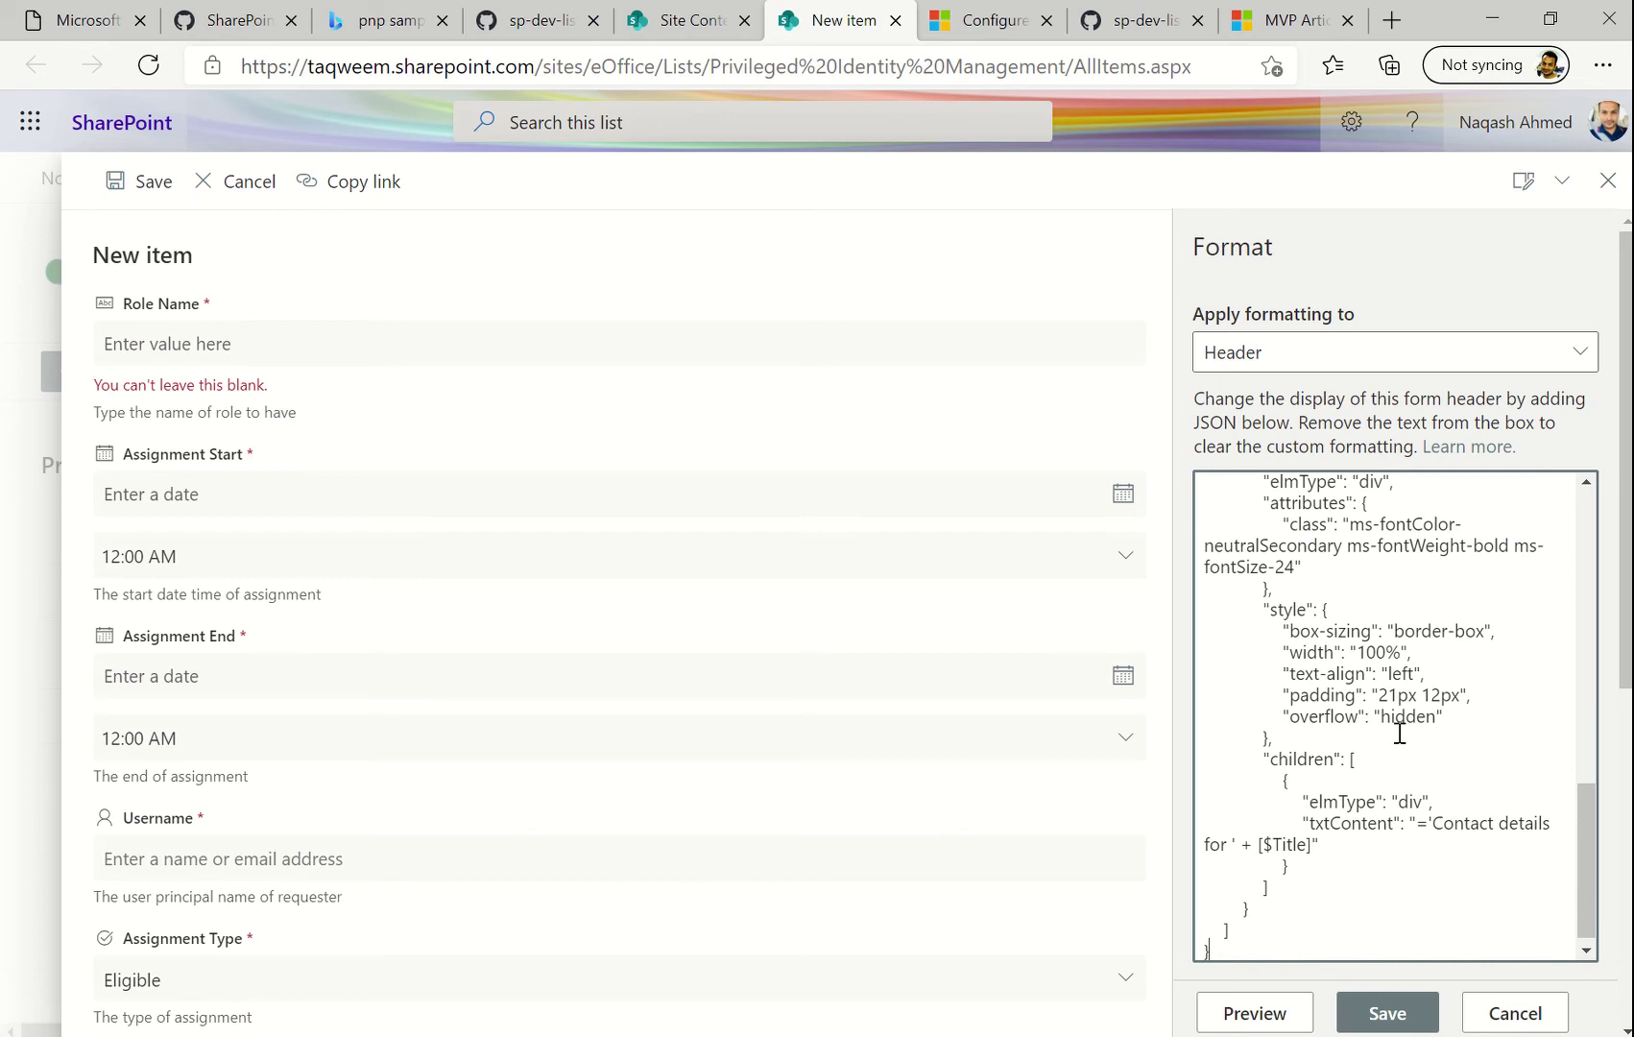
pyautogui.scroll(10, 1399, 733)
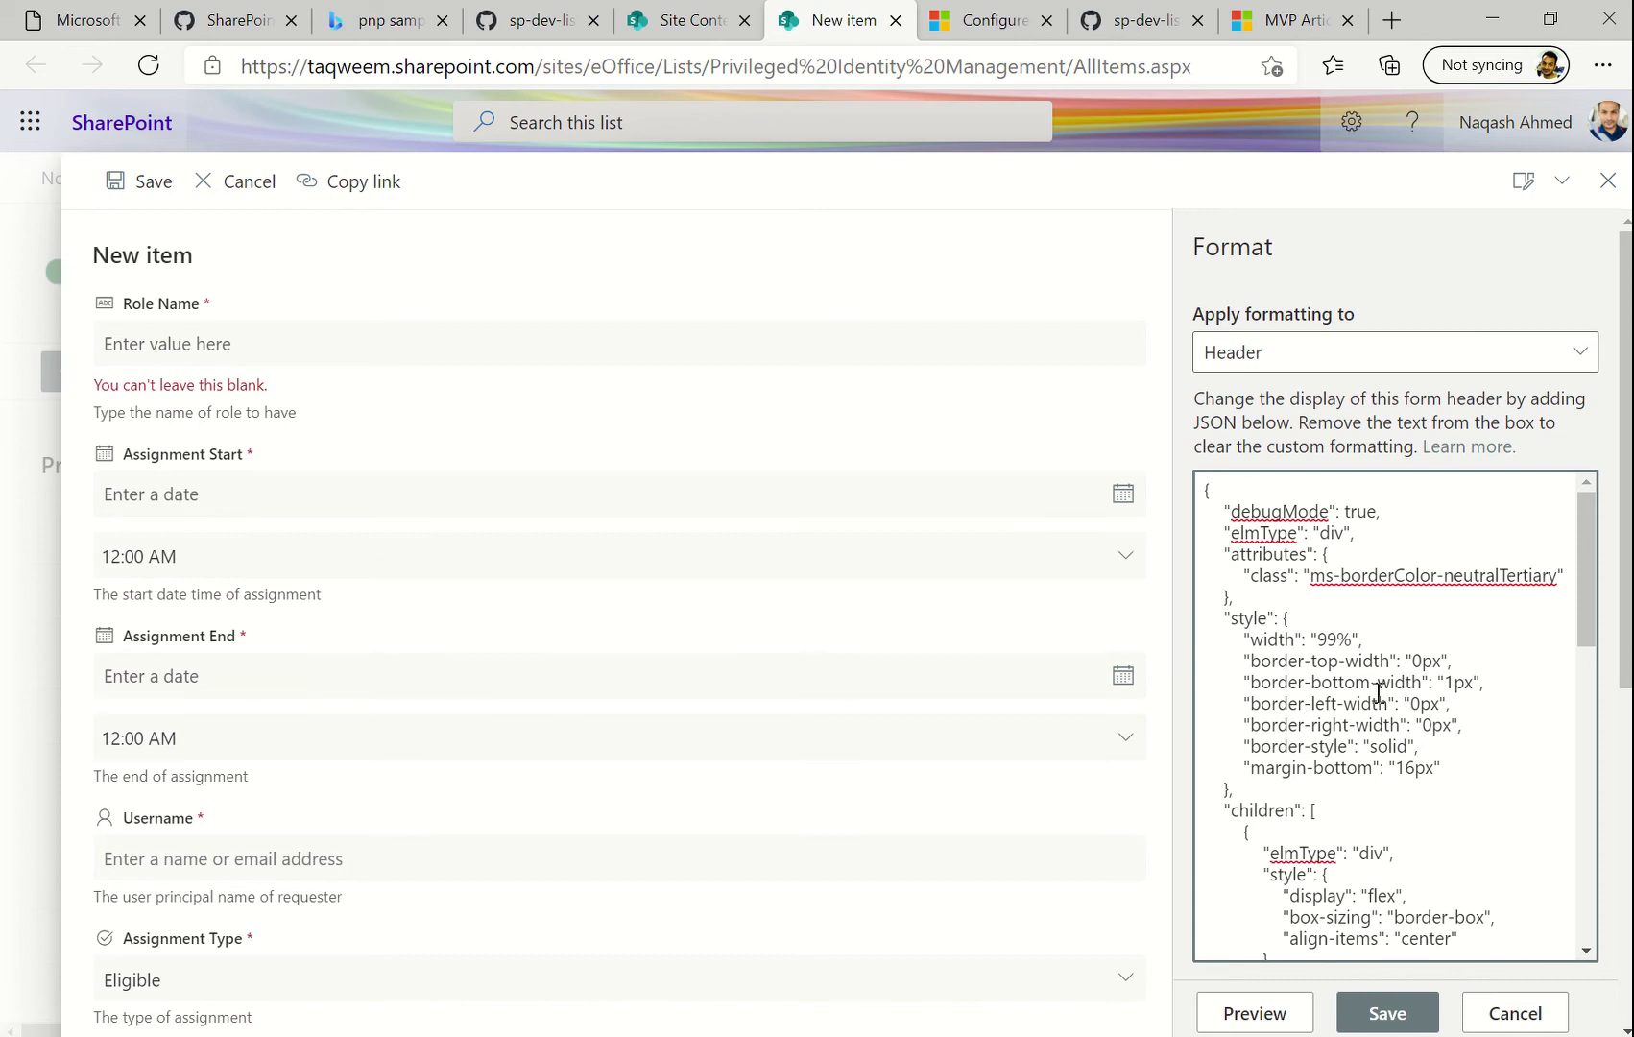
pyautogui.click(1423, 661)
pyautogui.scroll(-3, 1355, 722)
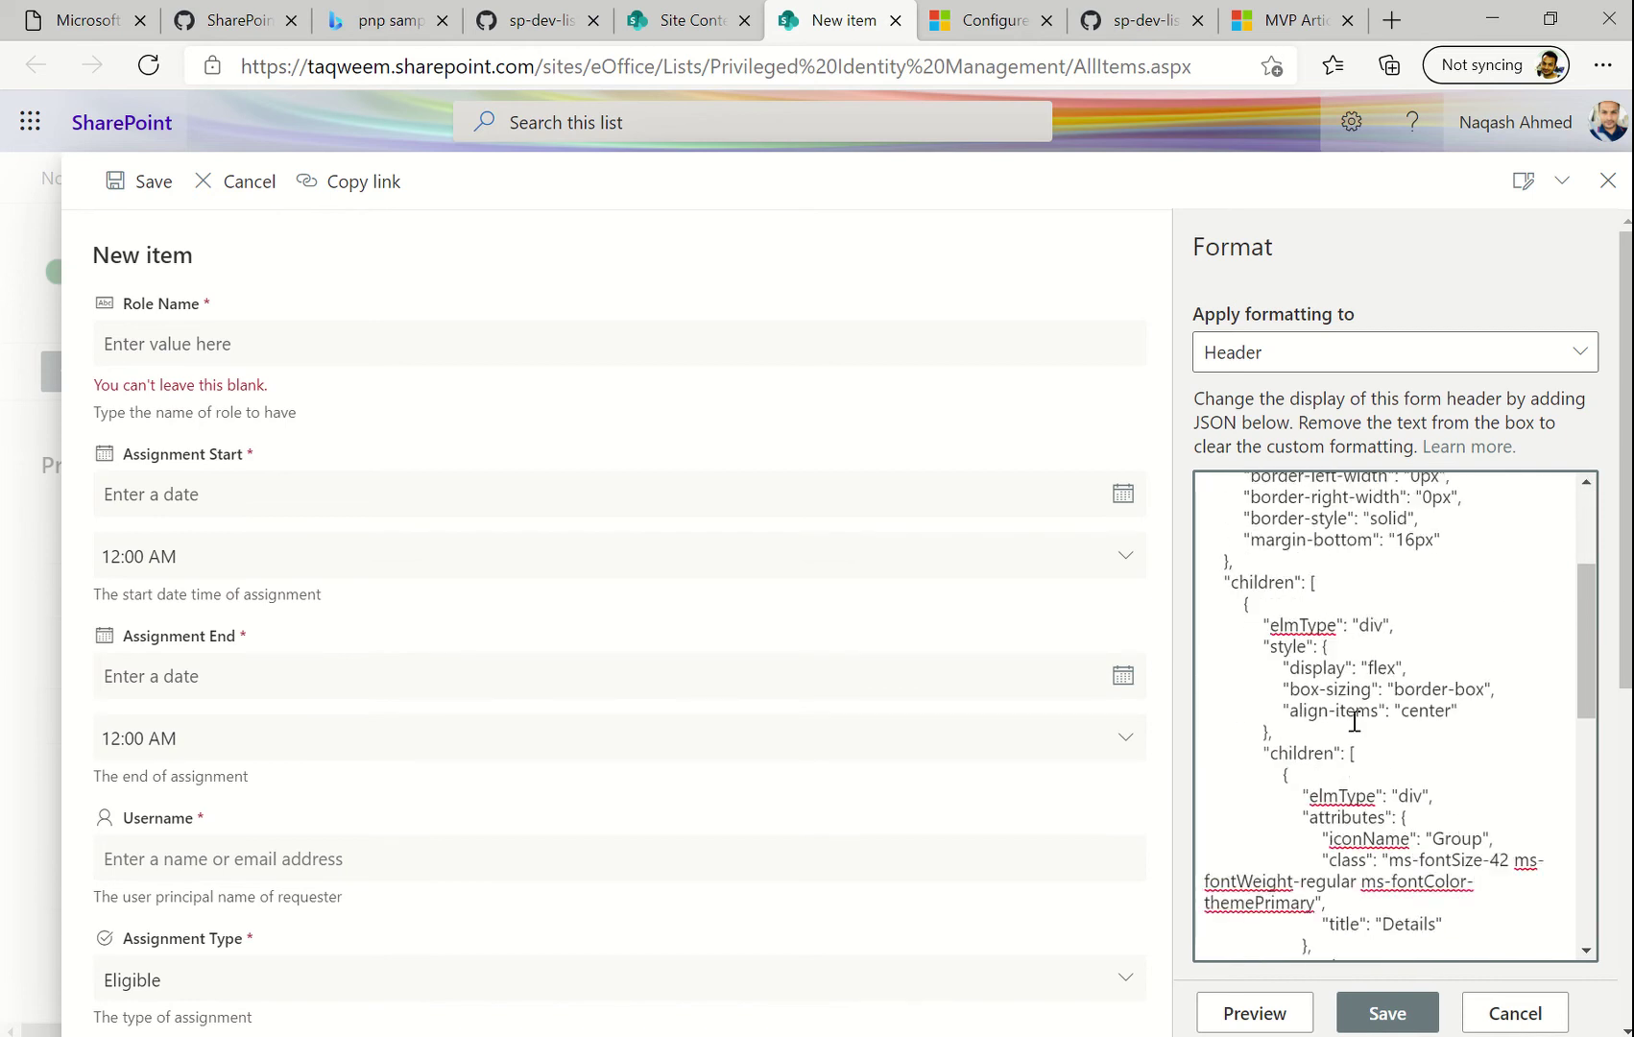
pyautogui.scroll(-1, 1354, 720)
pyautogui.scroll(-1, 1354, 722)
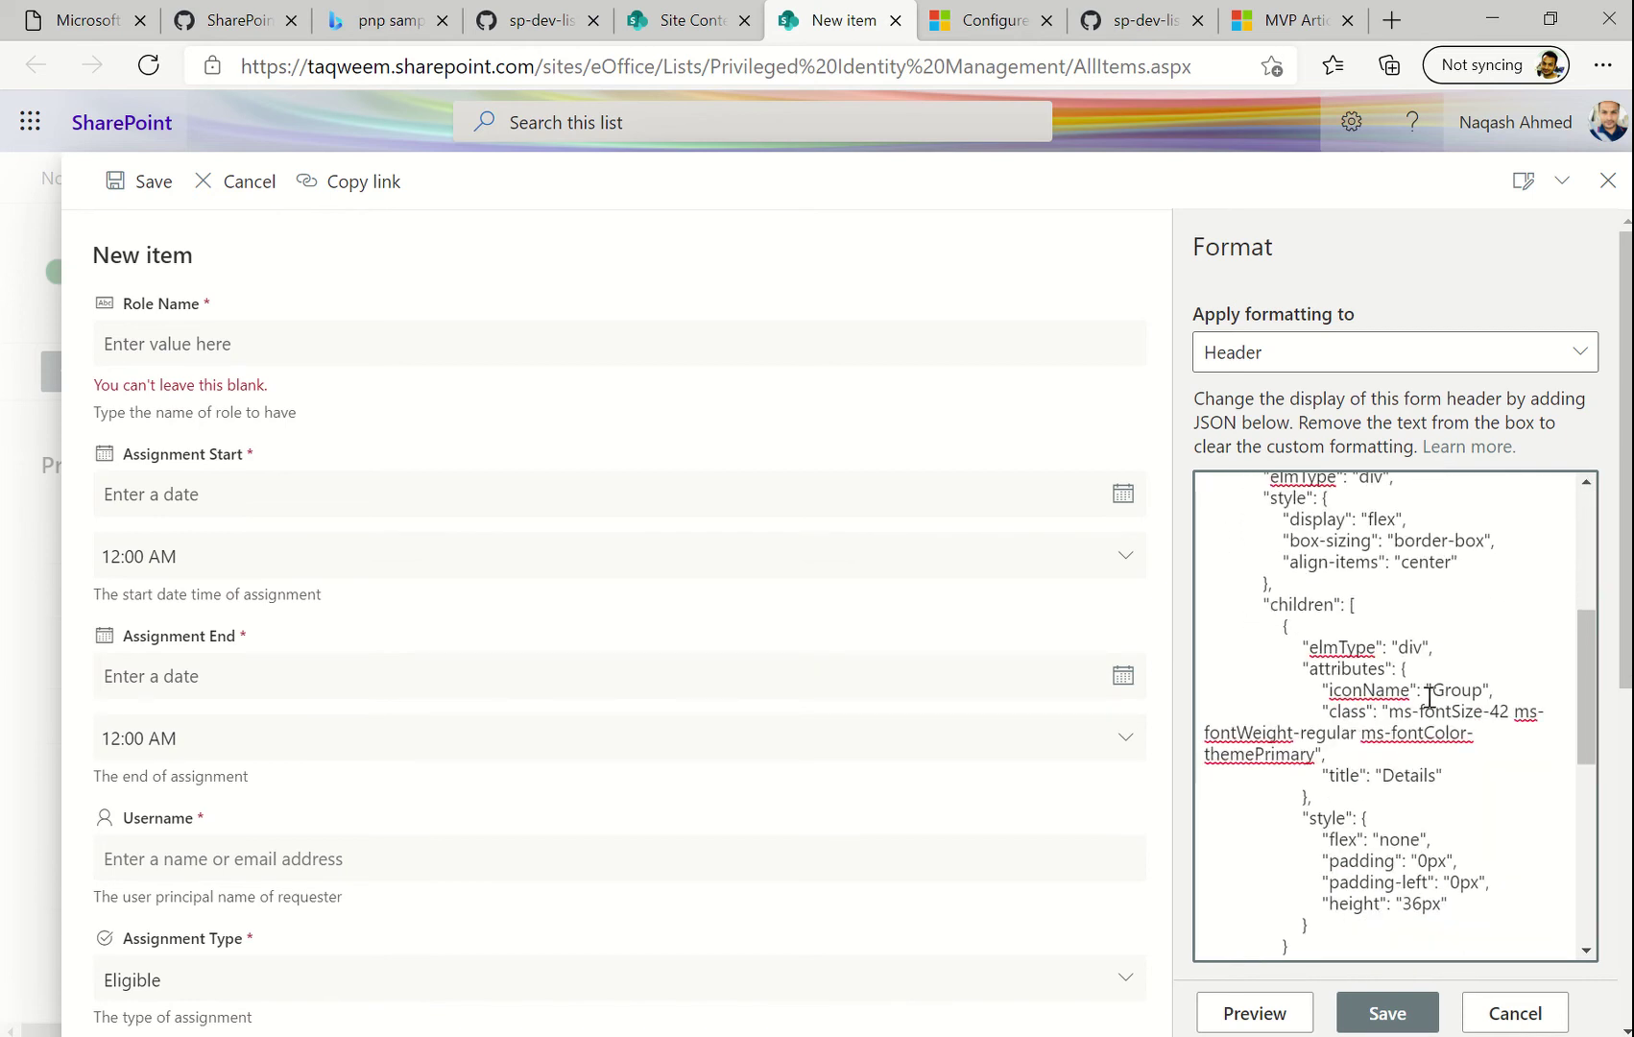
pyautogui.scroll(-1, 1395, 774)
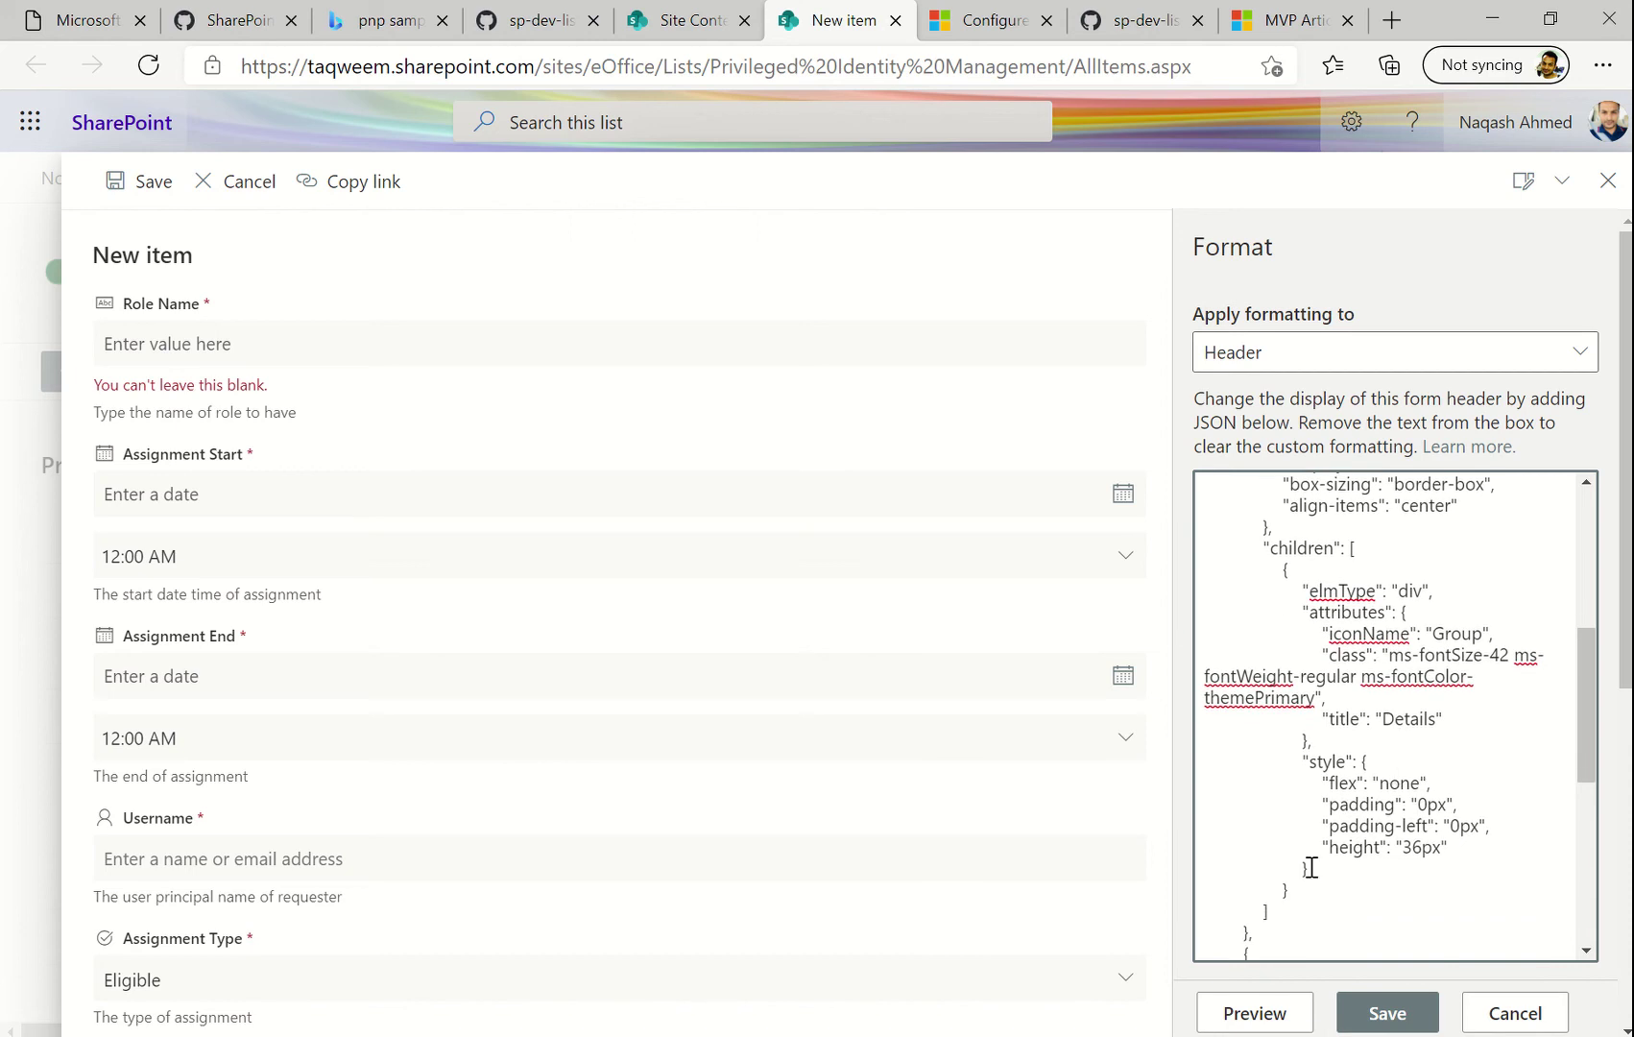
pyautogui.scroll(-6, 1311, 868)
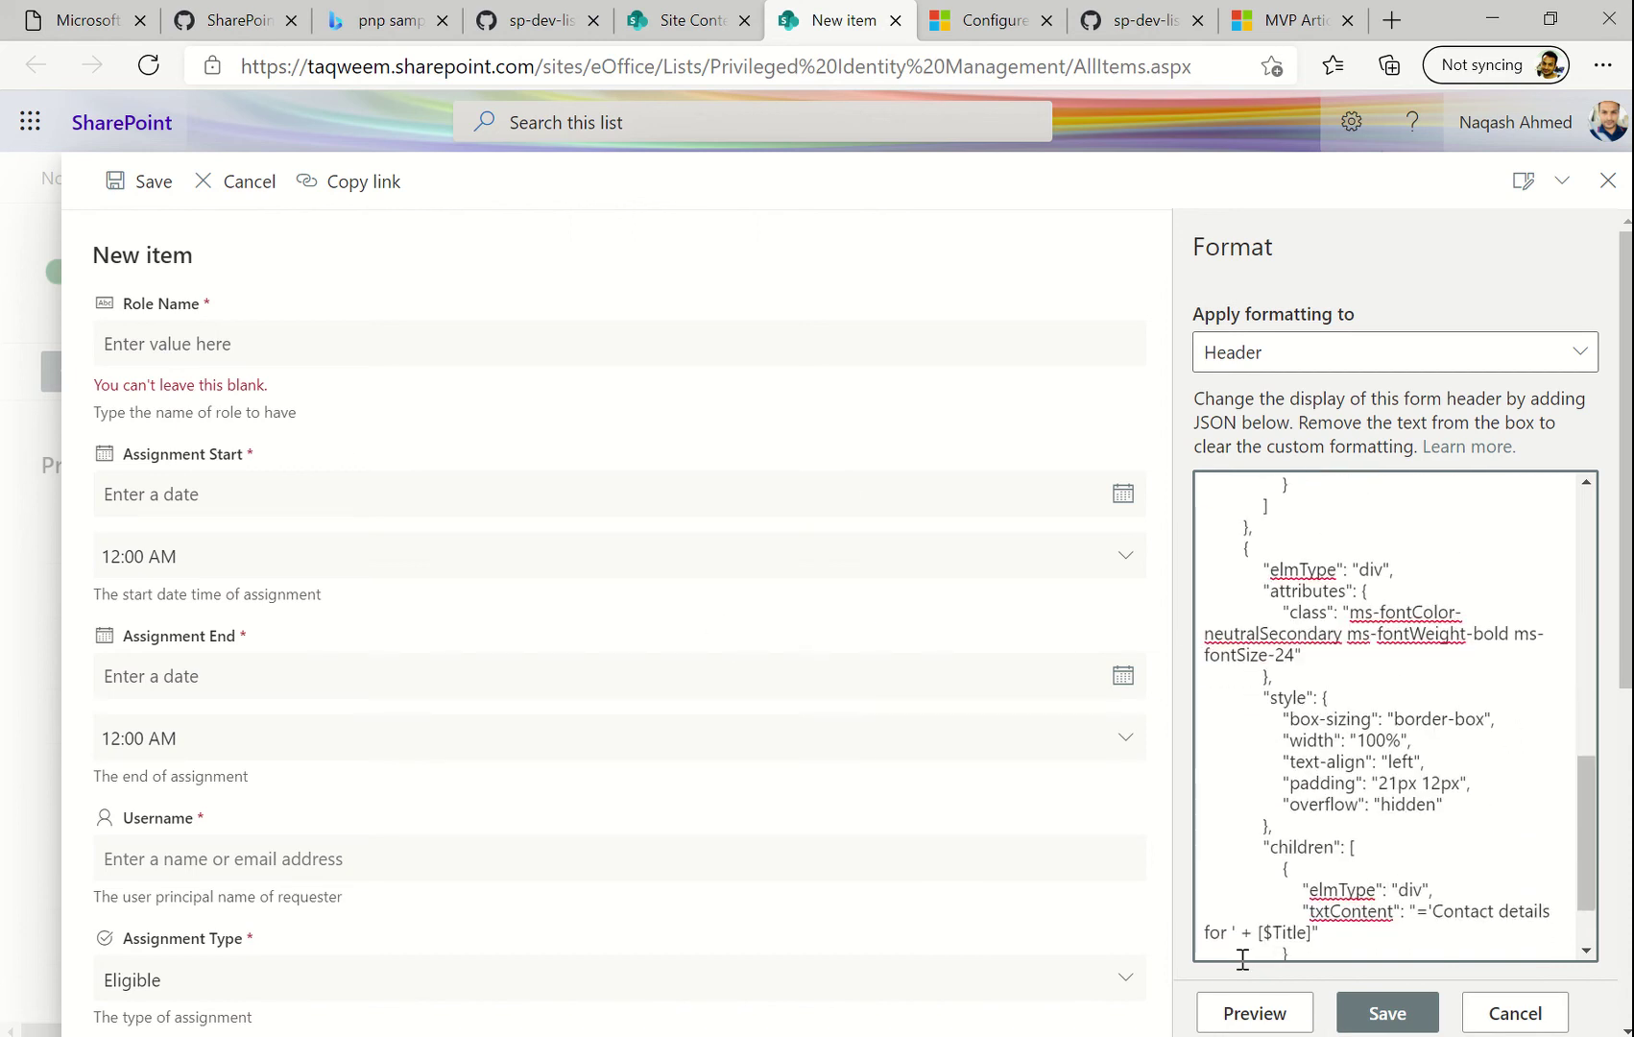
pyautogui.click(1230, 1015)
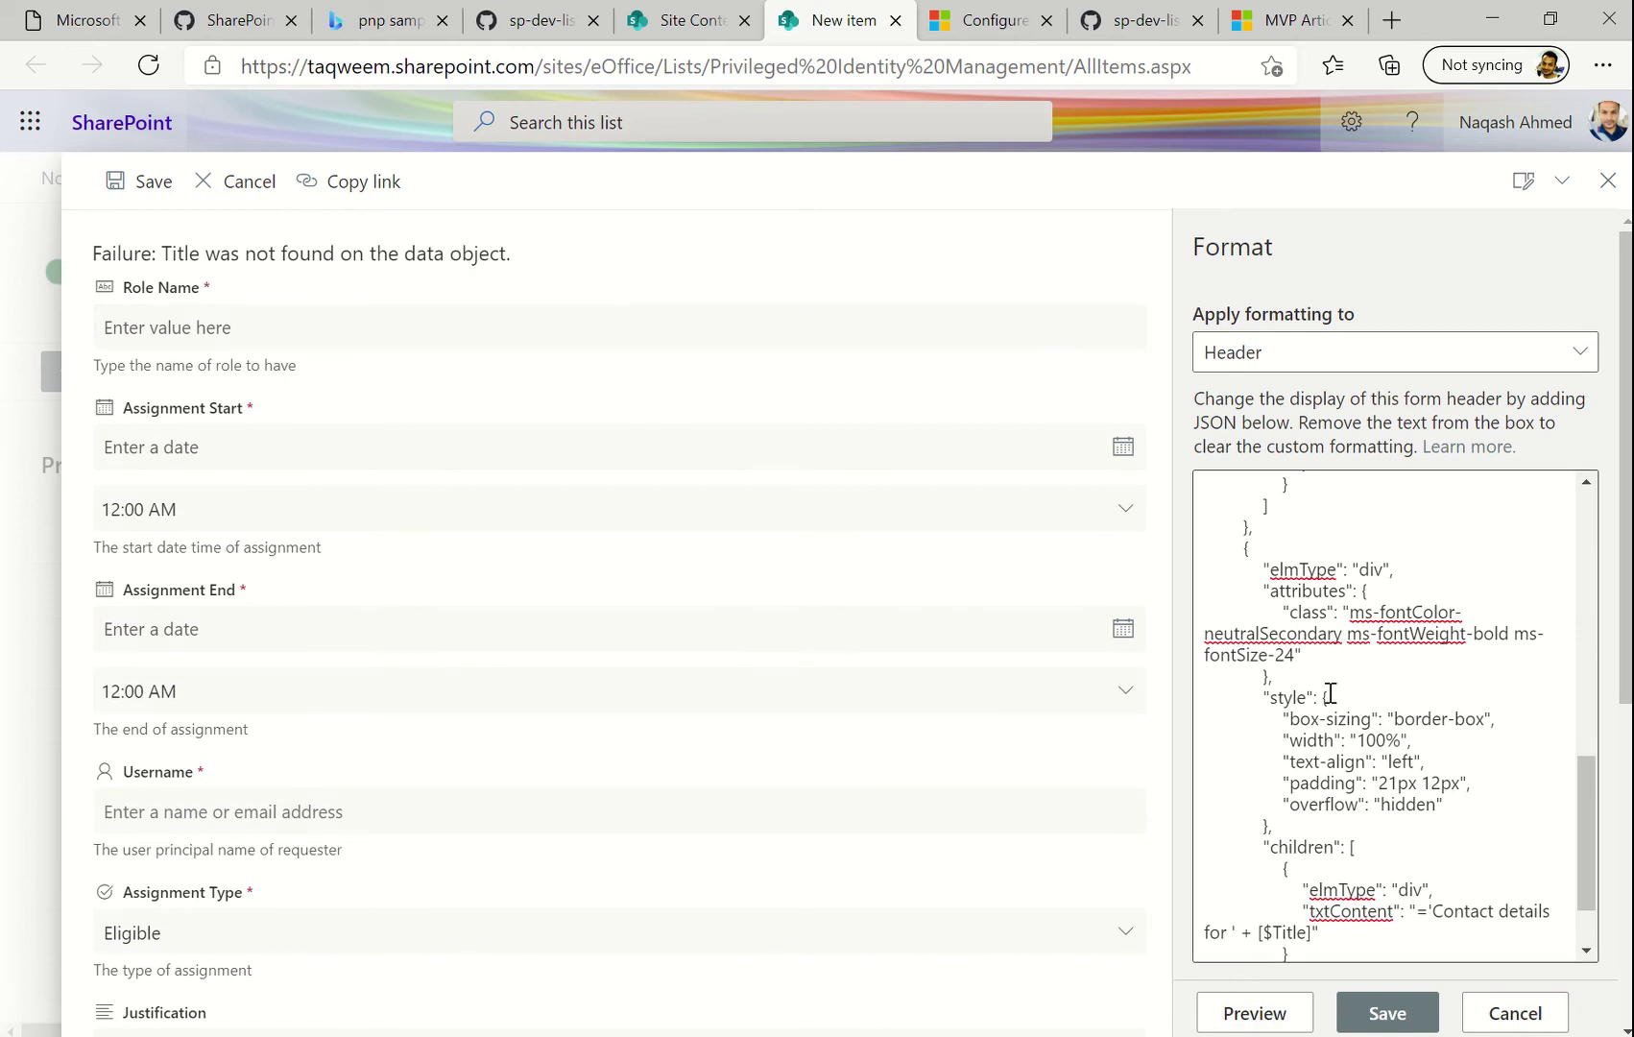
# Replace the header's Title reference with 'Privileged Access Request' in txtContent and preview it
pyautogui.scroll(-1, 1332, 696)
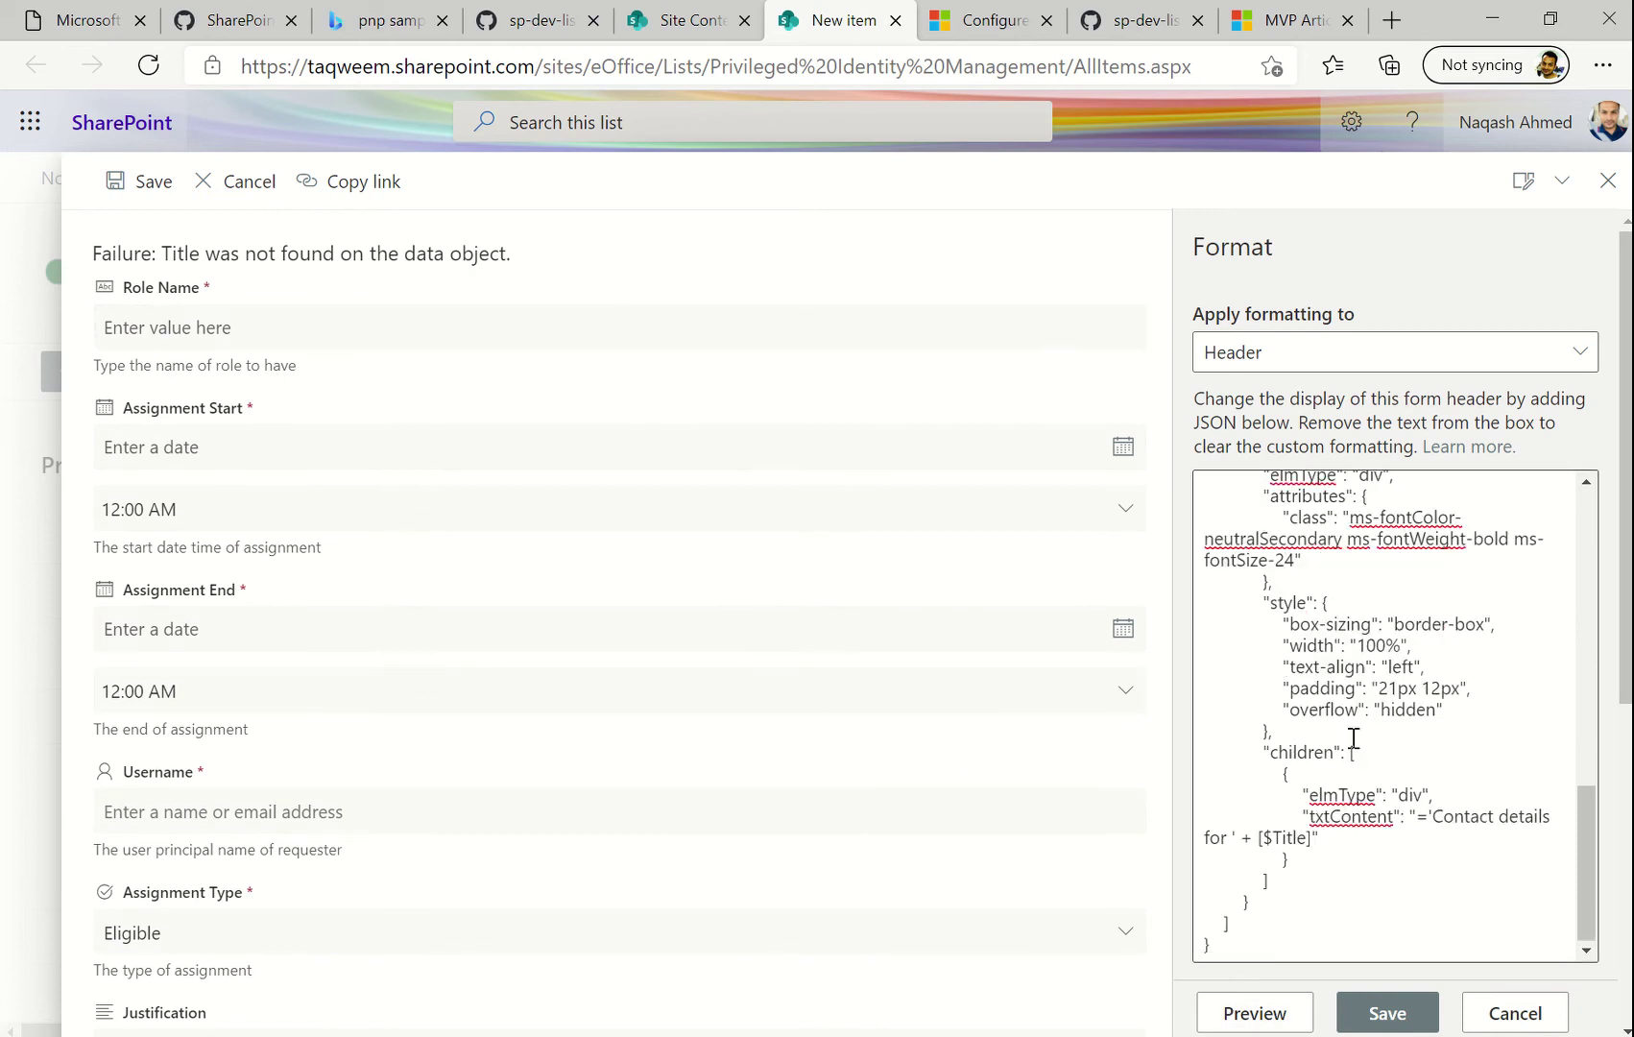
pyautogui.click(1329, 837)
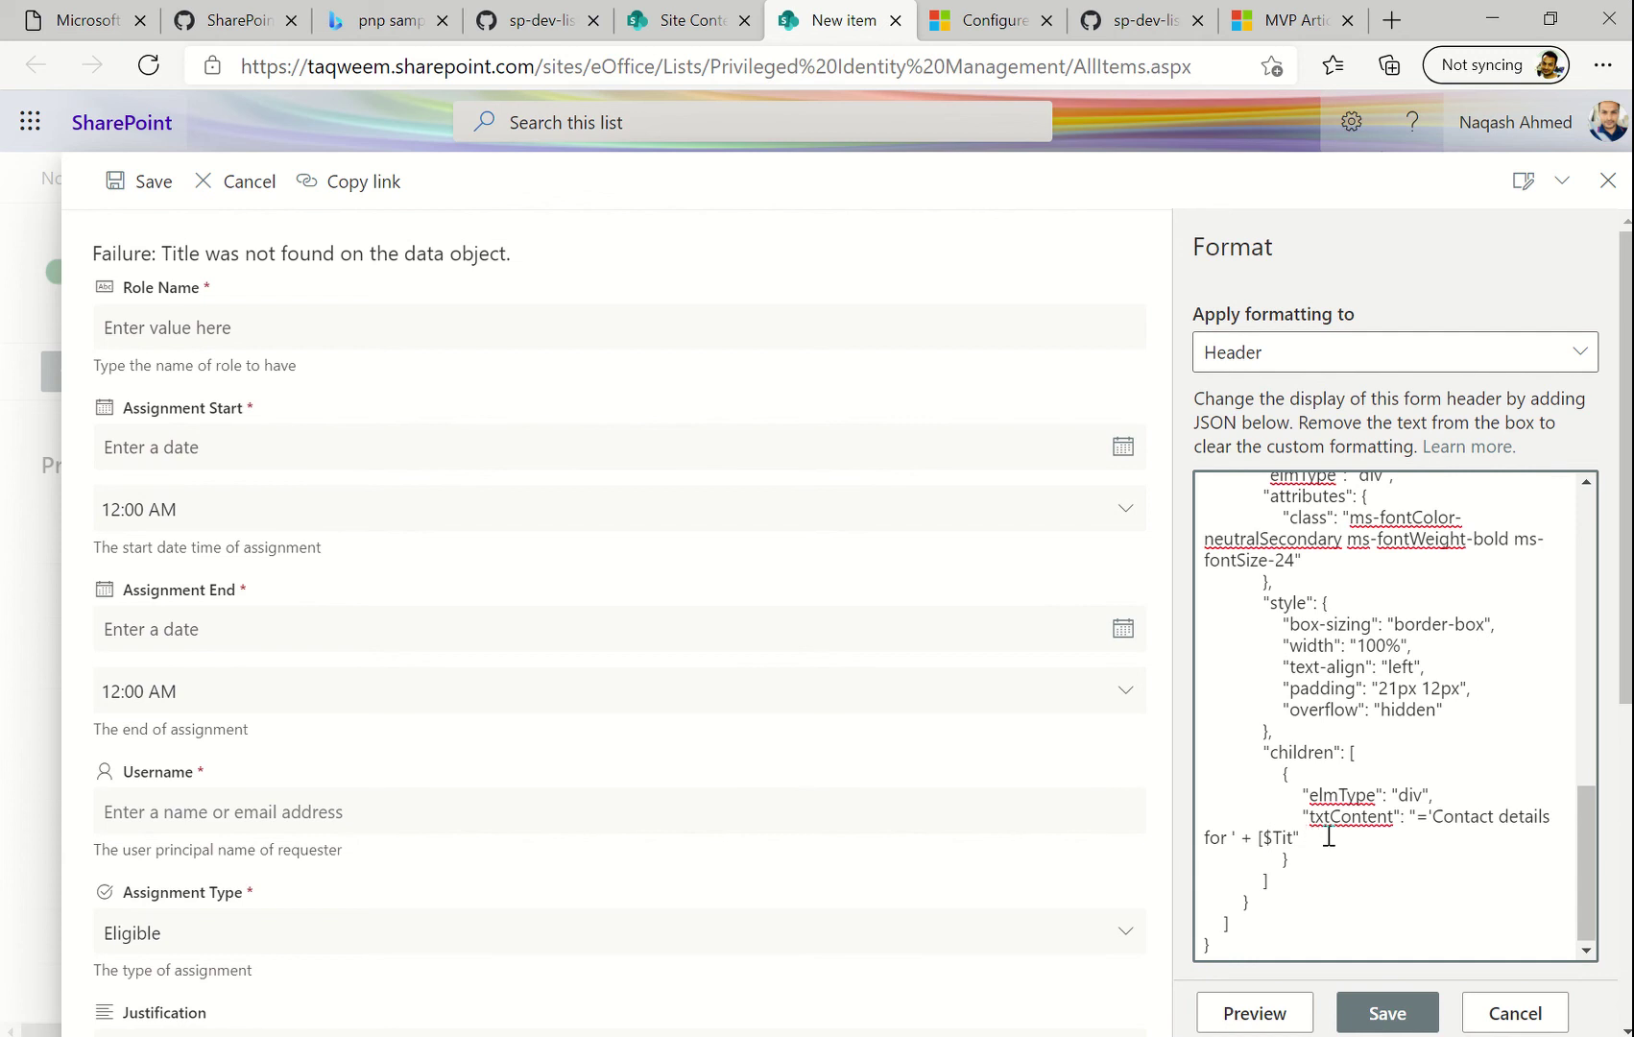
pyautogui.press('BackSpace')
pyautogui.press('BackSpace')
pyautogui.press('BackSpace')
pyautogui.press('BackSpace')
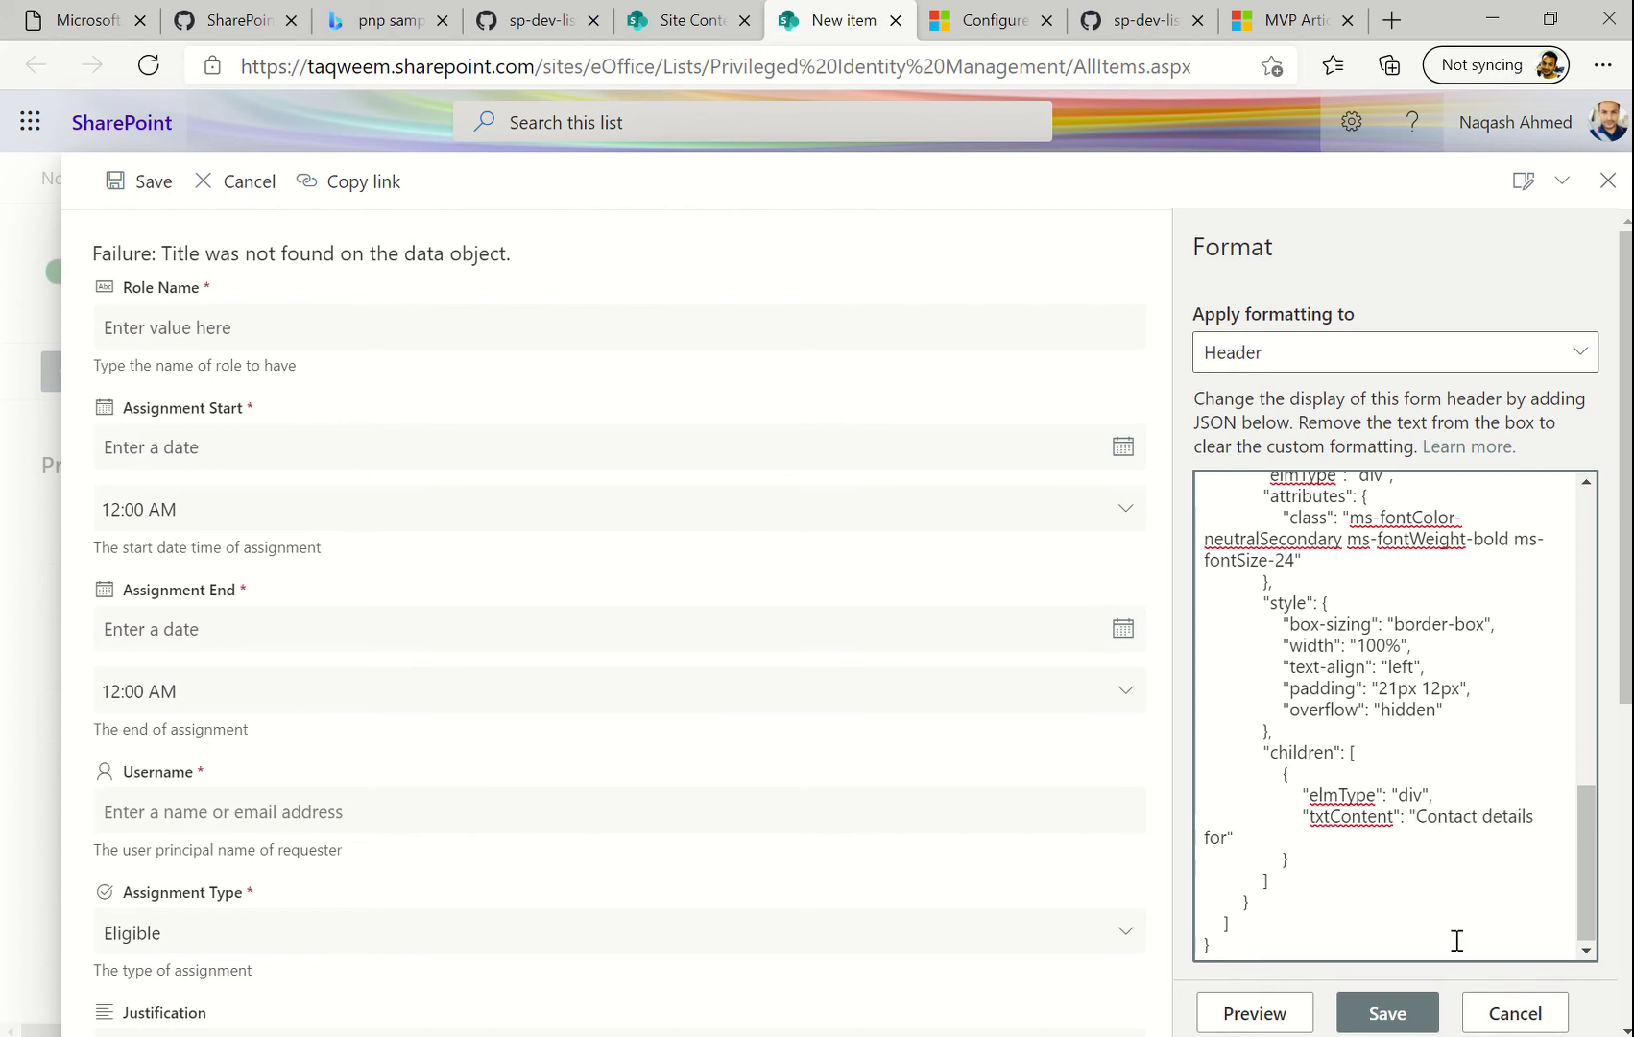
pyautogui.press('Delete')
pyautogui.press('Delete')
pyautogui.press('Delete')
pyautogui.press('Delete')
pyautogui.press('Delete')
pyautogui.press('Delete')
pyautogui.press('Delete')
pyautogui.press('Delete')
pyautogui.press('Delete')
pyautogui.press('Delete')
pyautogui.press('Delete')
pyautogui.press('Delete')
pyautogui.press('Delete')
pyautogui.press('Delete')
pyautogui.press('Delete')
pyautogui.press('Delete')
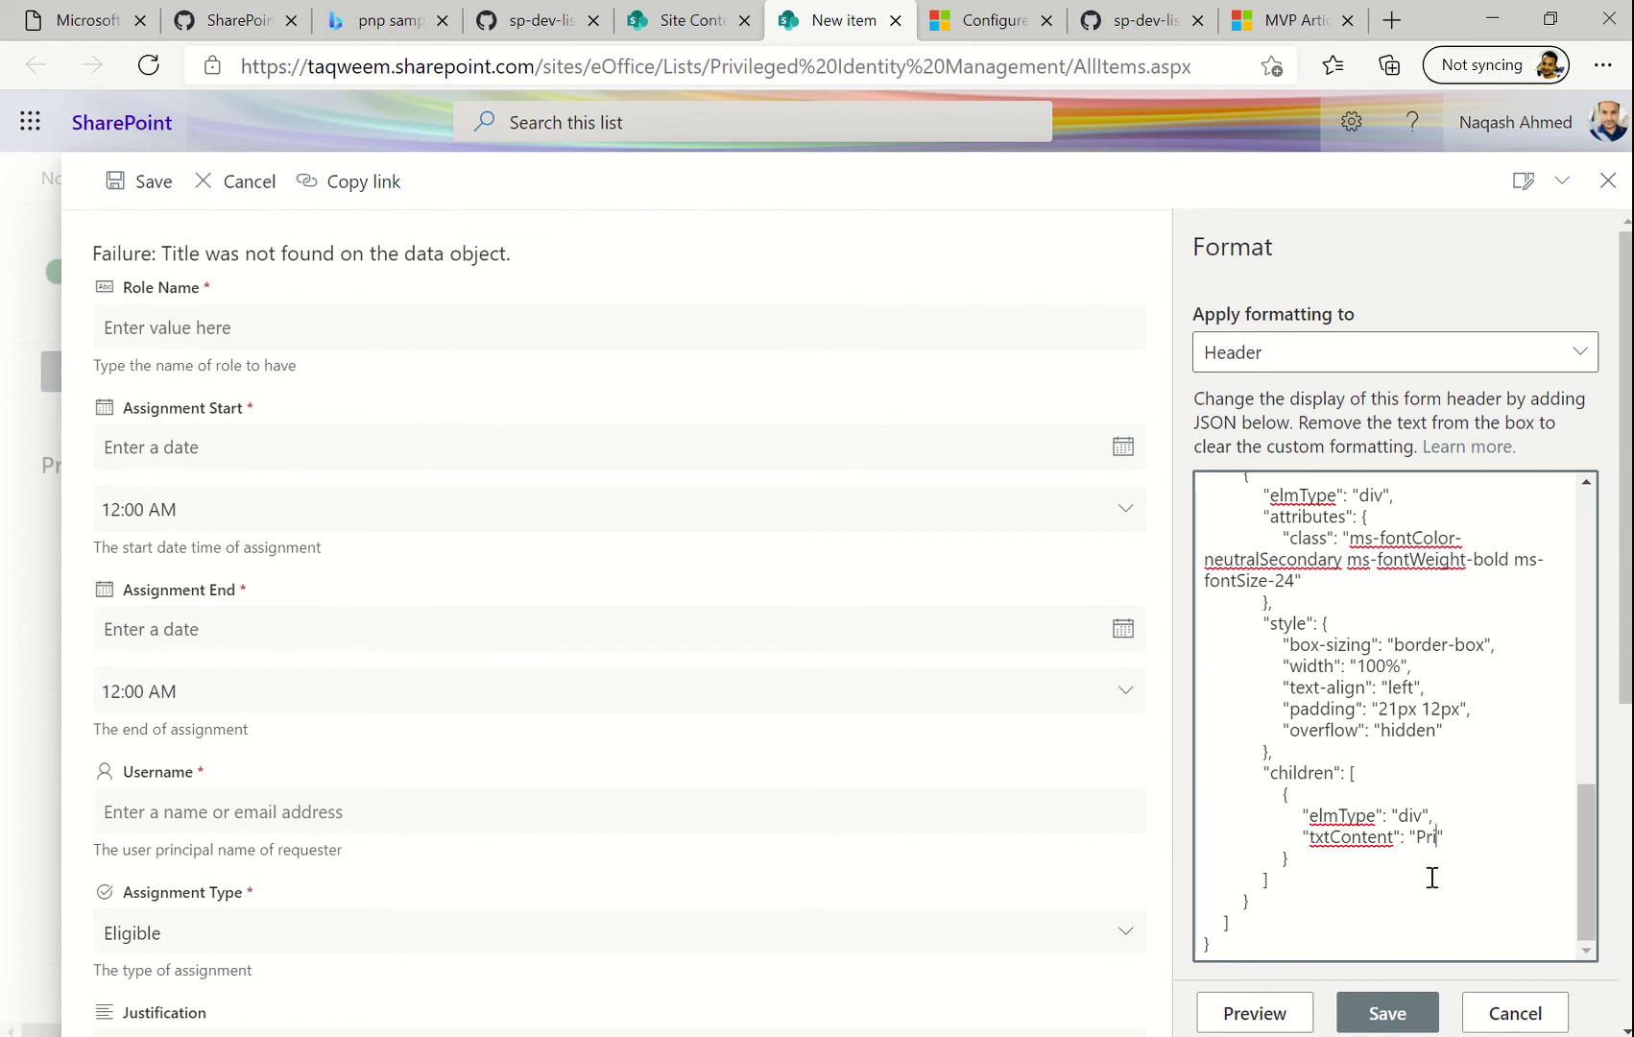
pyautogui.write('ileged')
pyautogui.write('Access ')
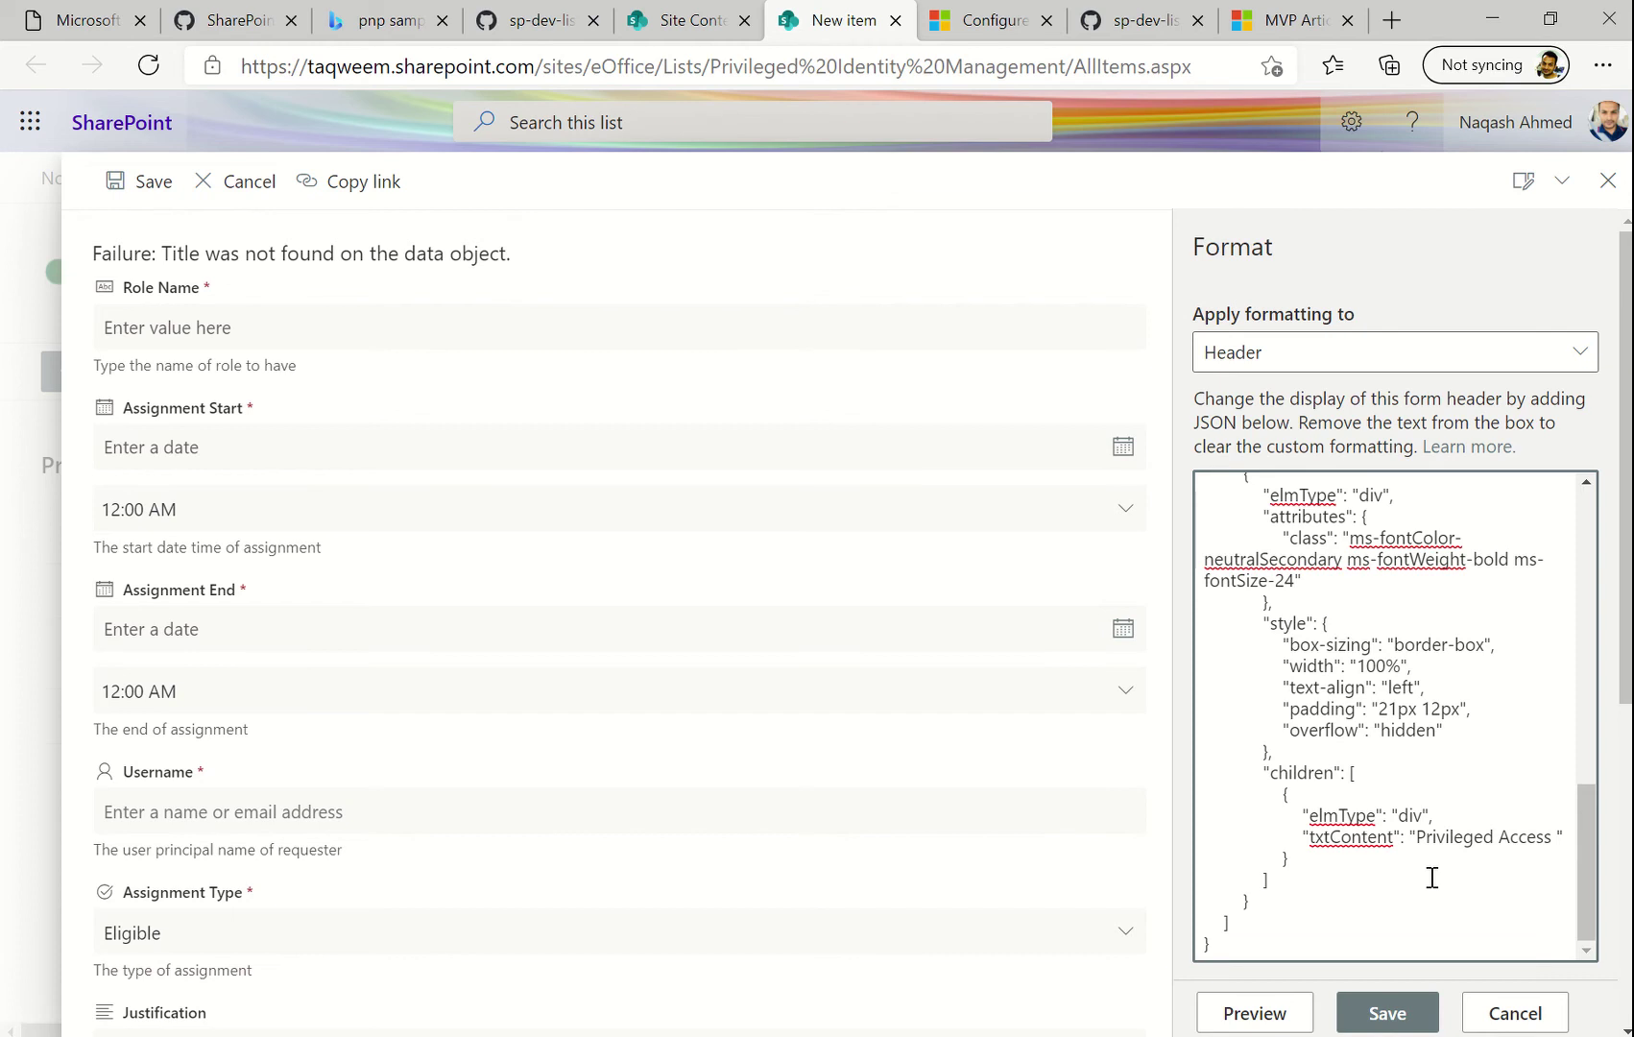
pyautogui.write('Request')
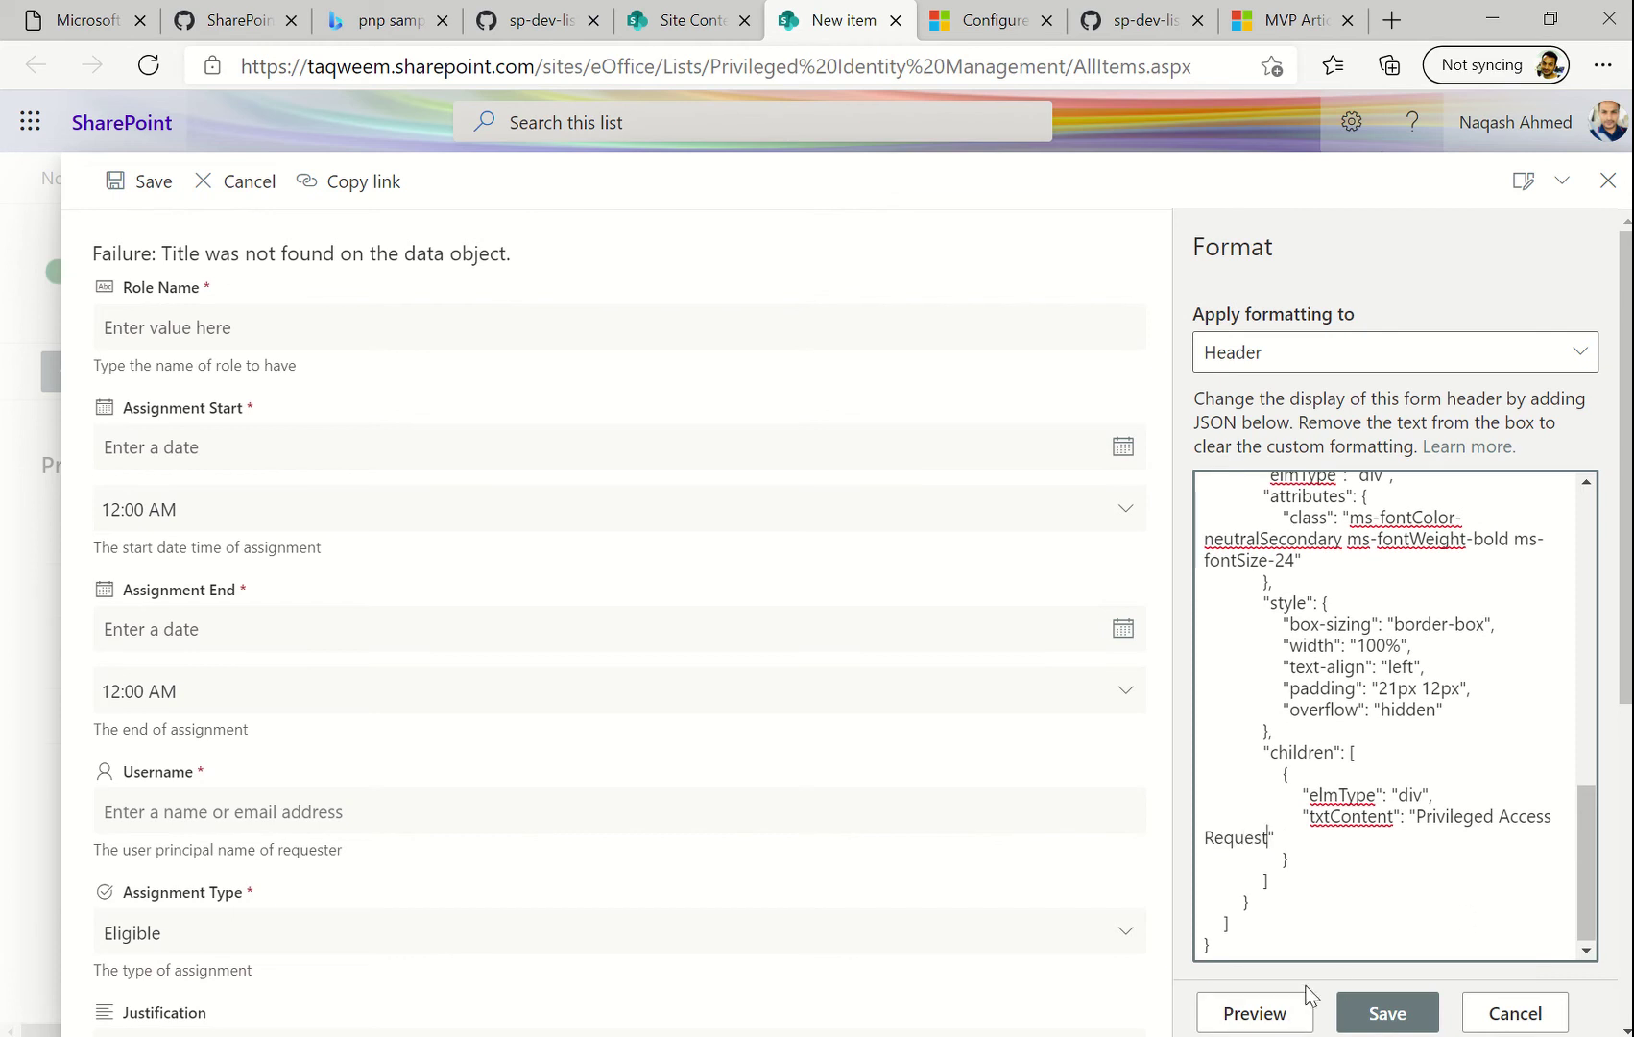
pyautogui.click(1280, 1015)
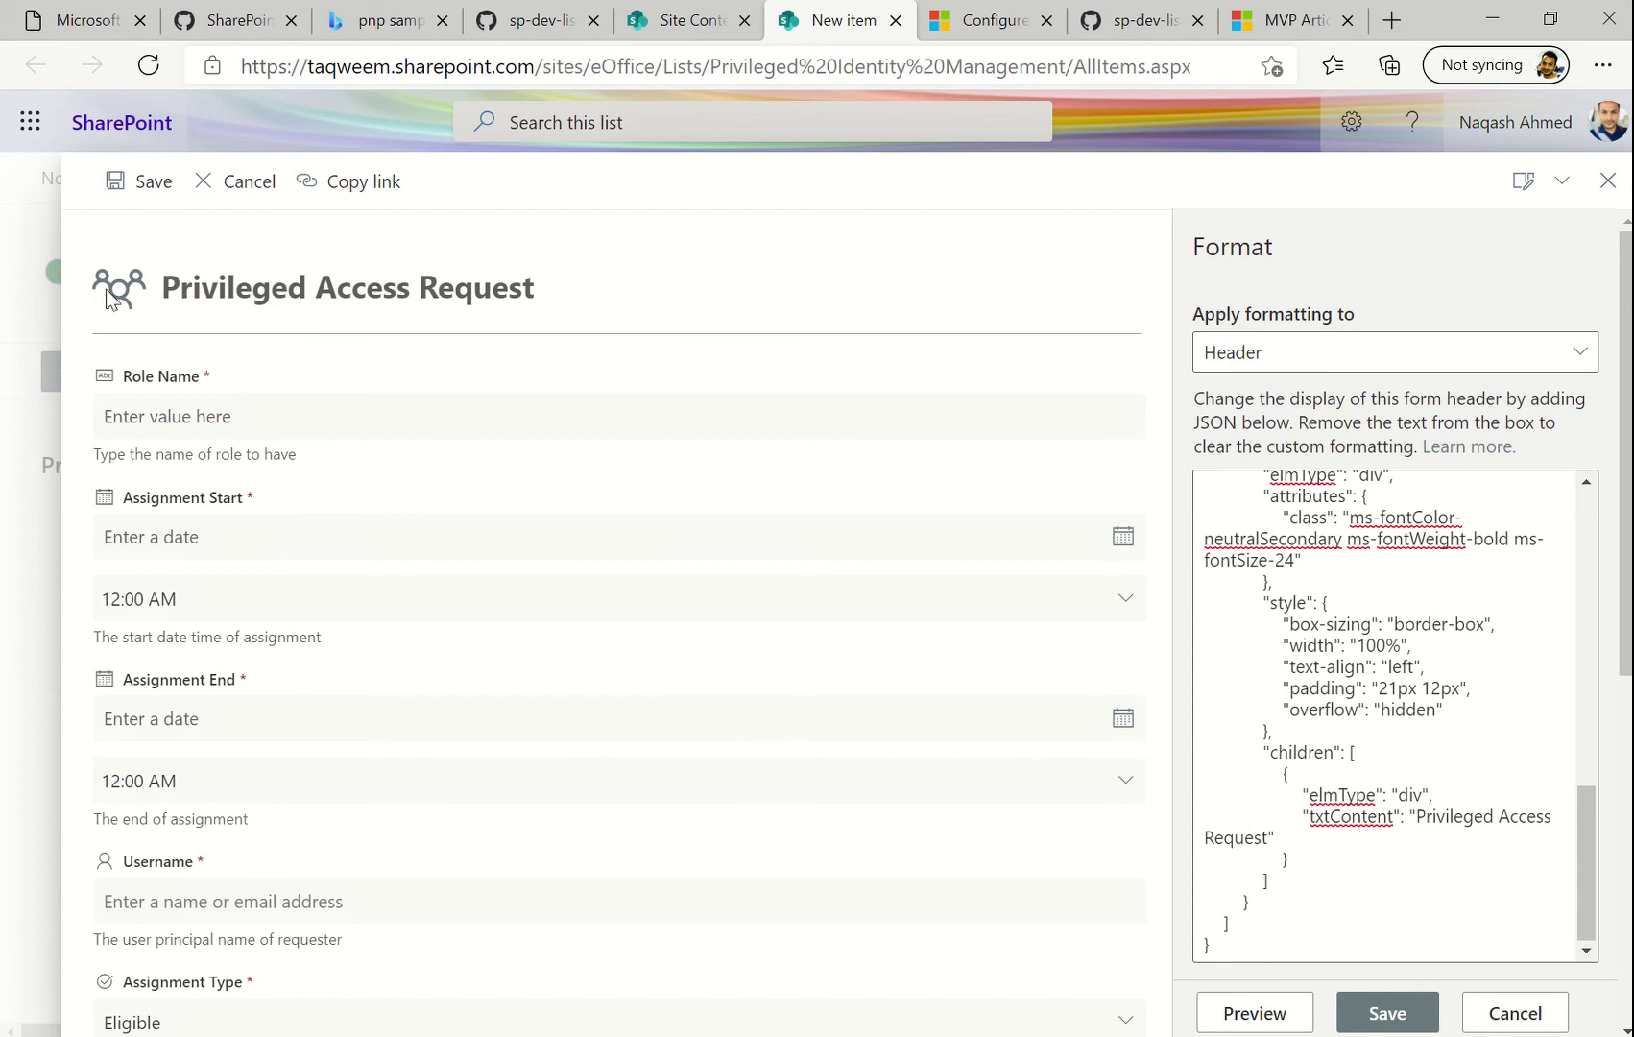
# Delete 'ms-borderColor-neutralTertiary' from the header's outer div class so the class value is empty
pyautogui.scroll(2, 1390, 720)
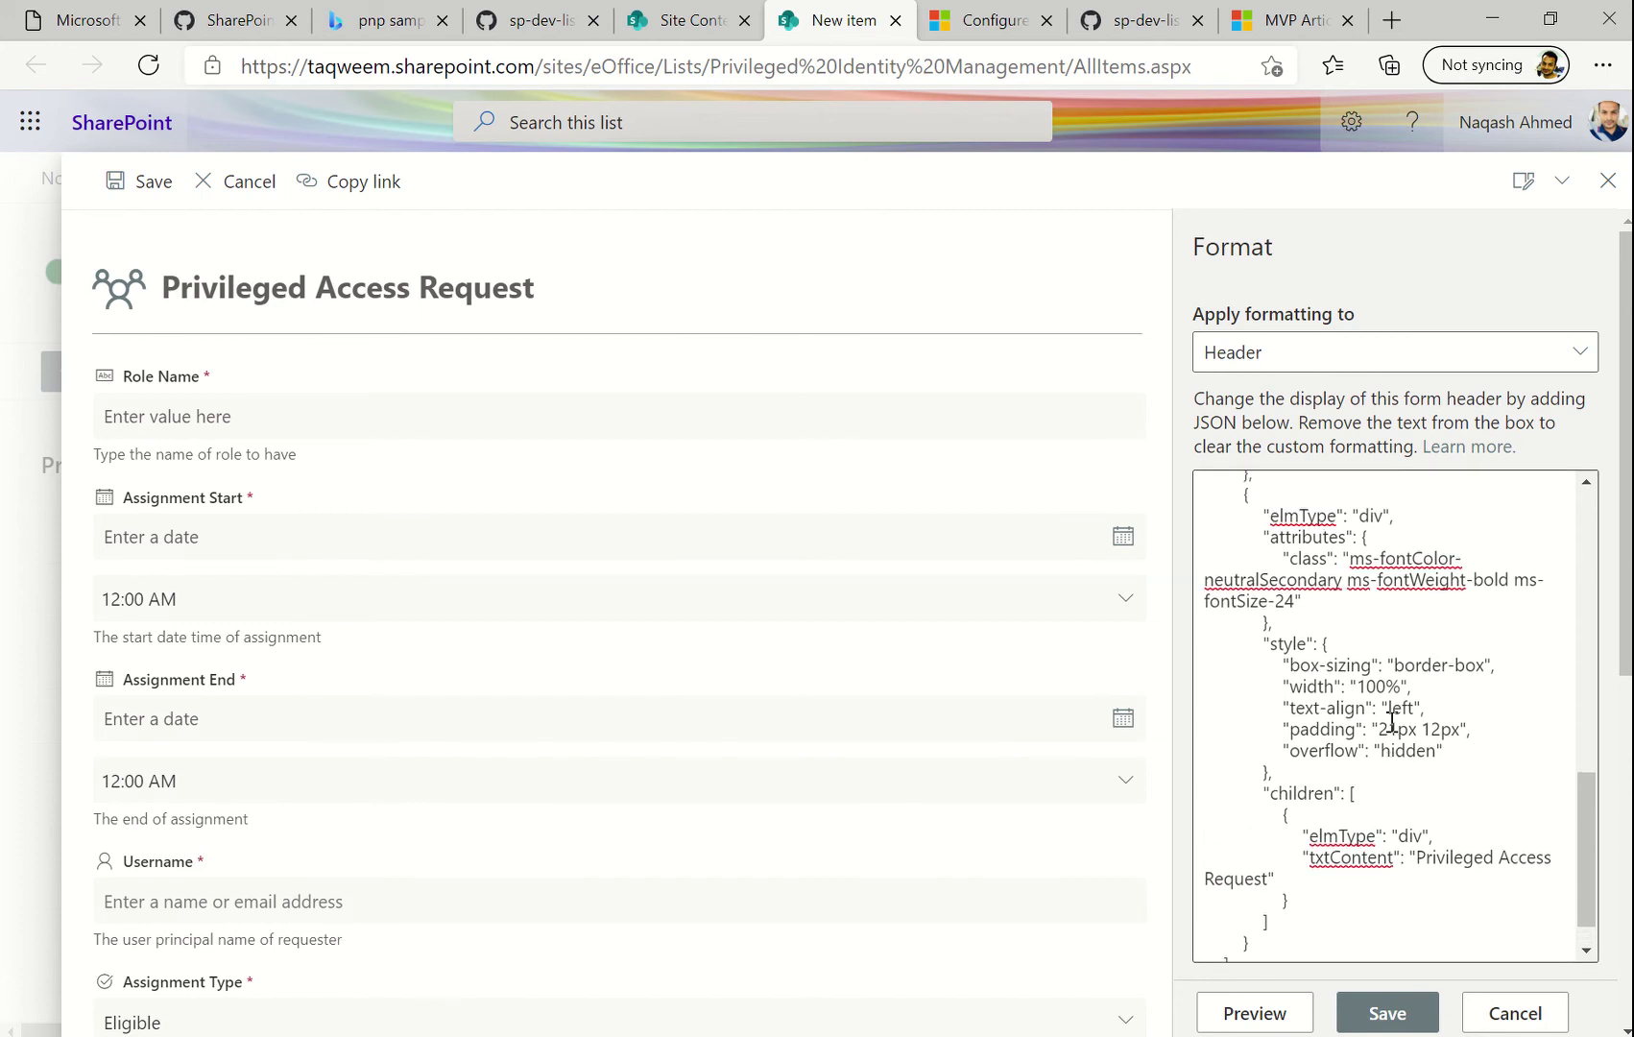
pyautogui.scroll(7, 1391, 722)
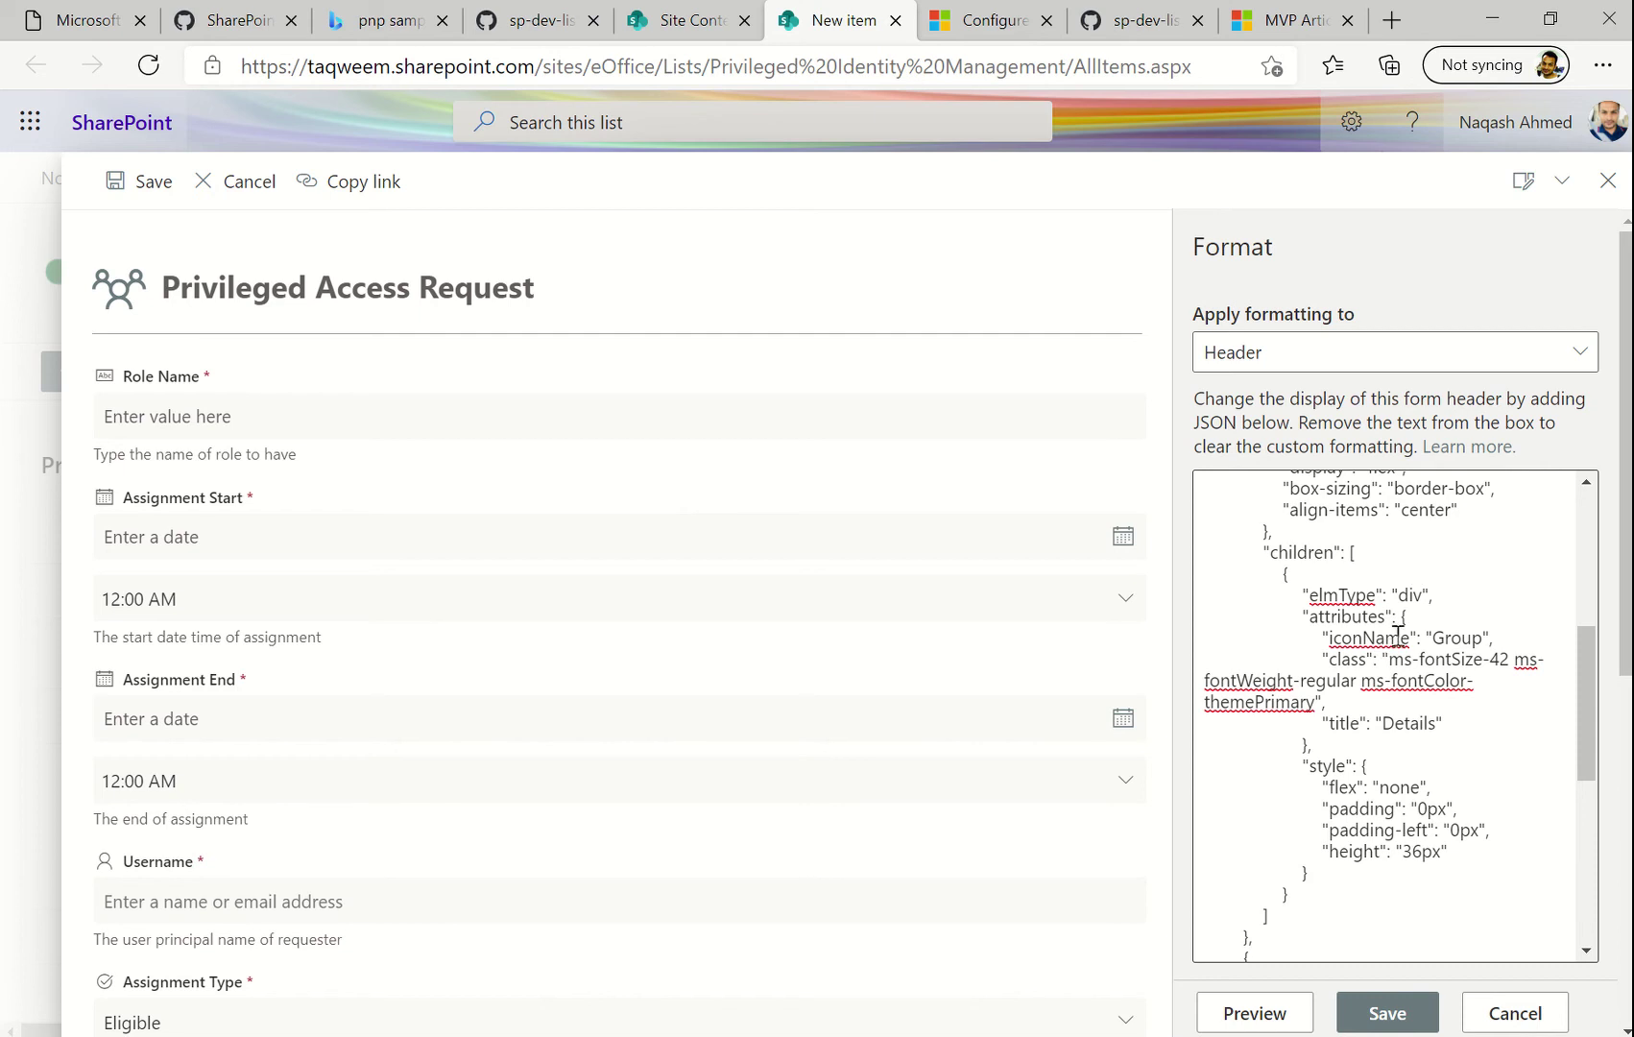
pyautogui.doubleClick(1472, 641)
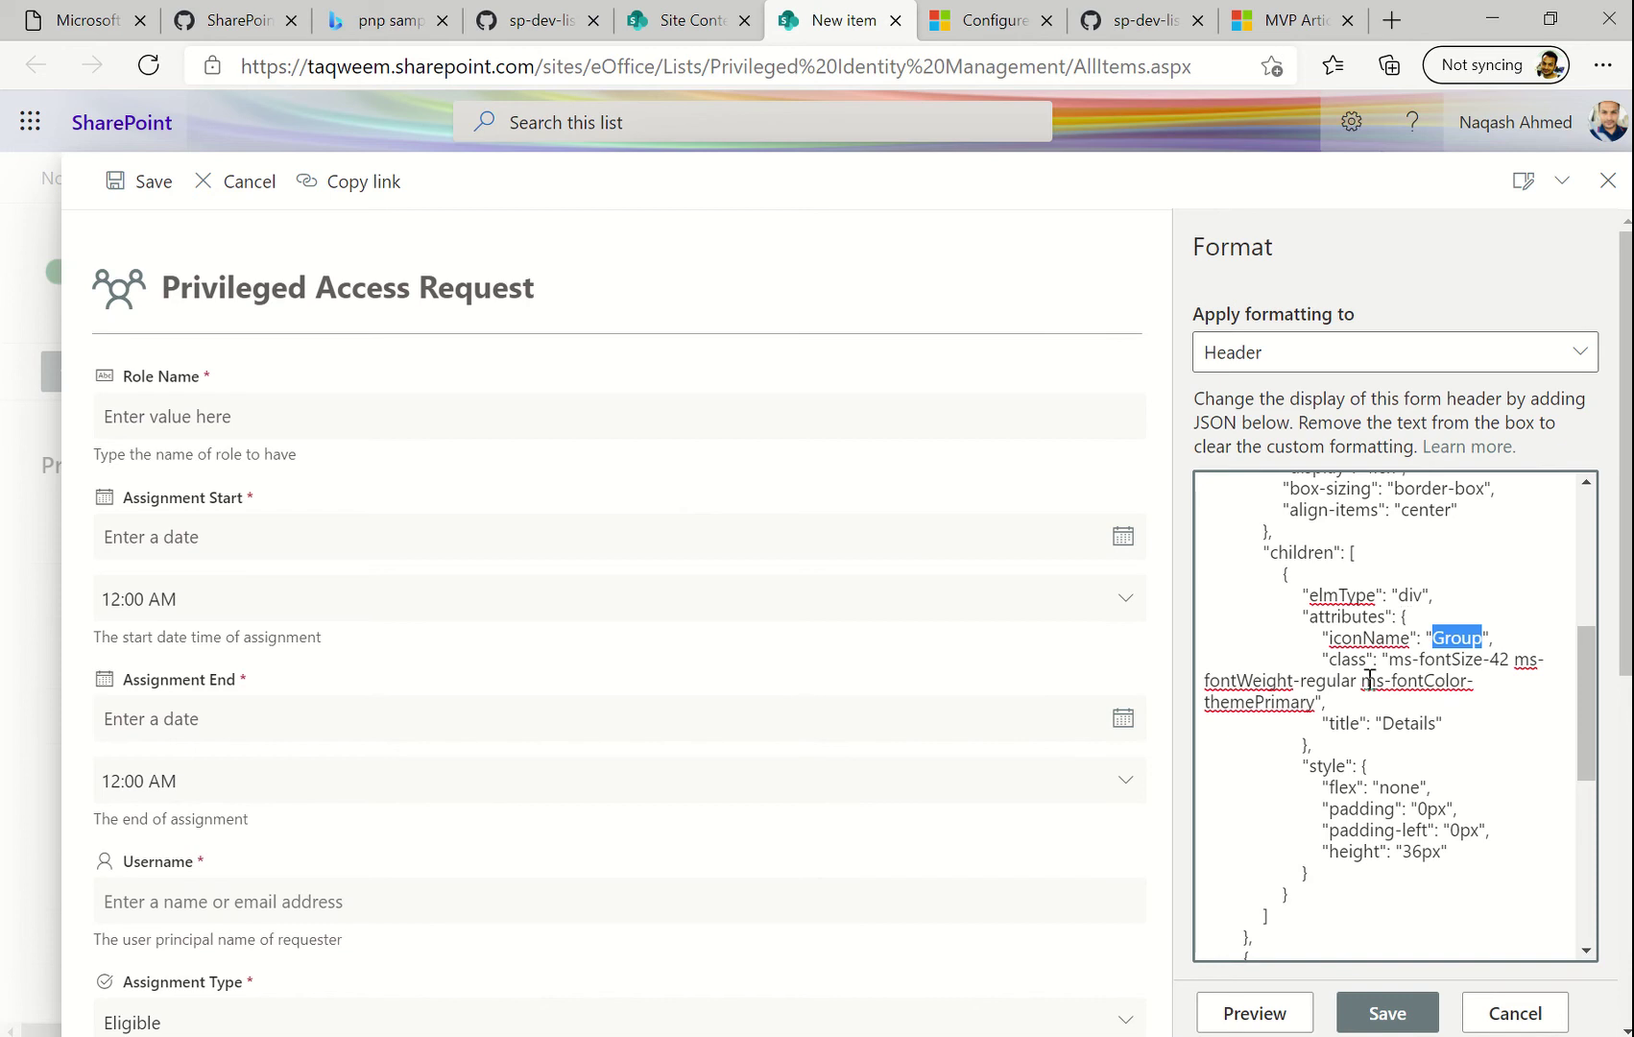
pyautogui.click(1493, 660)
pyautogui.scroll(4, 1460, 719)
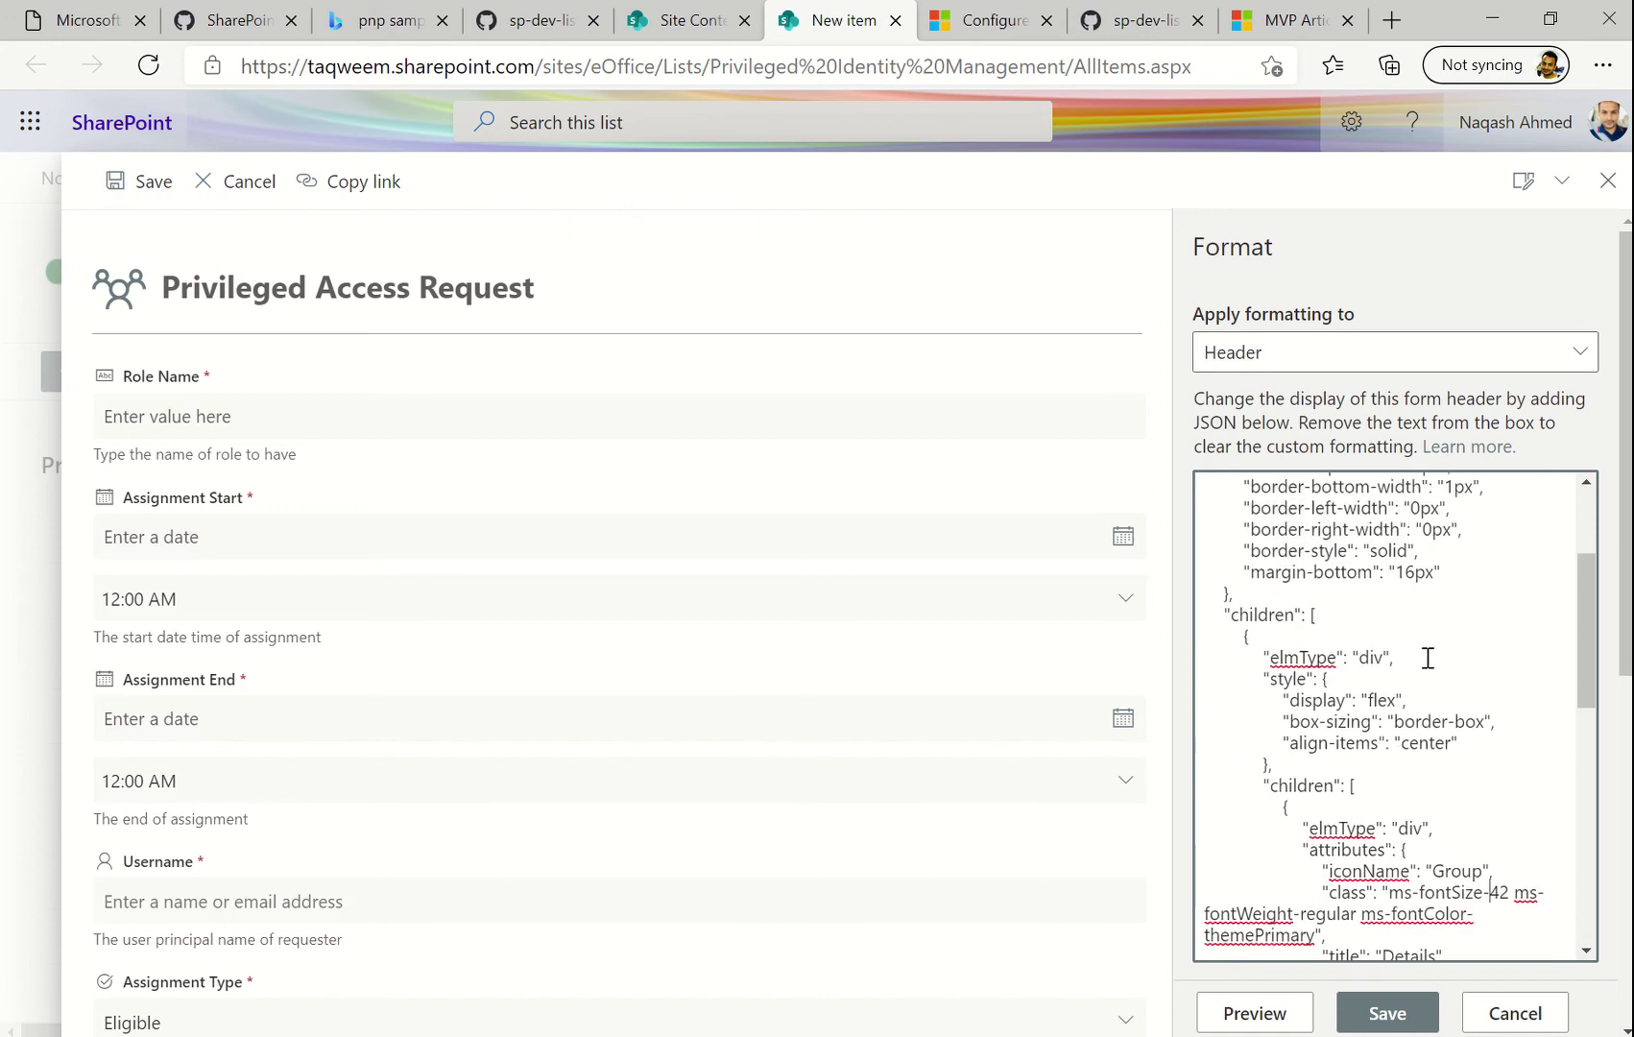
pyautogui.scroll(3, 1425, 657)
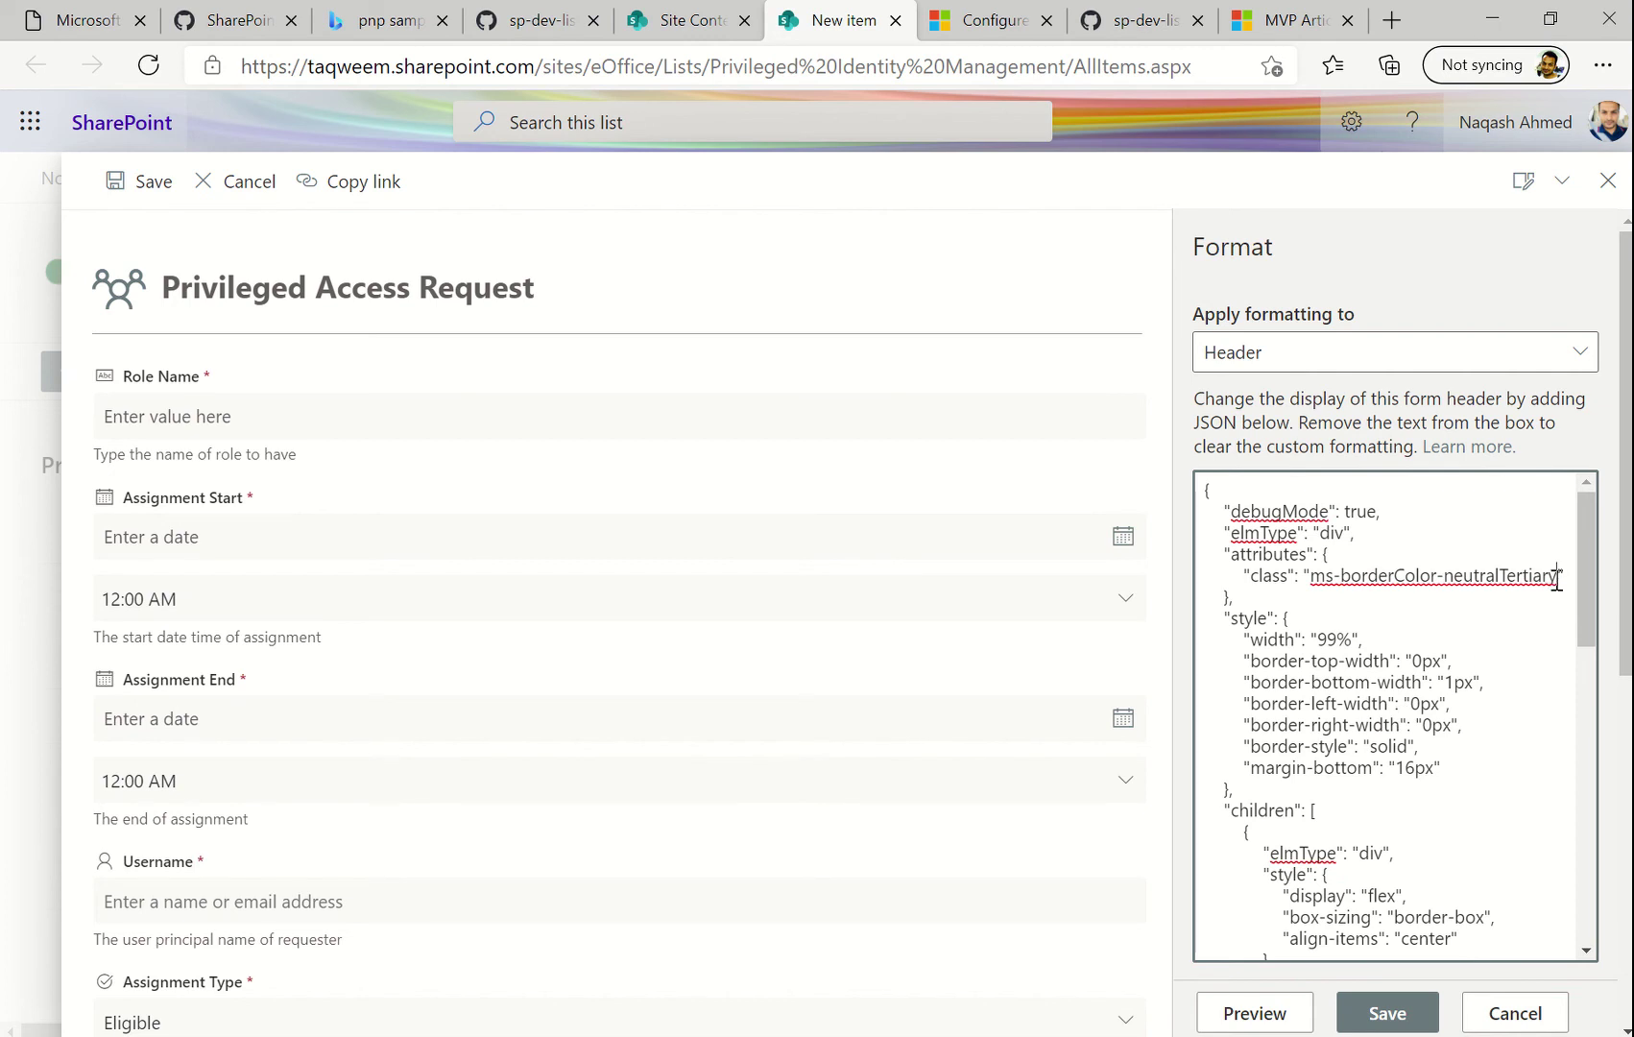
pyautogui.press('BackSpace')
pyautogui.press('BackSpace')
pyautogui.press('BackSpace')
pyautogui.press('BackSpace')
pyautogui.press('BackSpace')
pyautogui.press('BackSpace')
pyautogui.press('BackSpace')
pyautogui.press('BackSpace')
pyautogui.press('BackSpace')
pyautogui.press('BackSpace')
pyautogui.press('BackSpace')
pyautogui.press('BackSpace')
pyautogui.press('BackSpace')
pyautogui.press('BackSpace')
pyautogui.press('BackSpace')
pyautogui.press('BackSpace')
pyautogui.press('BackSpace')
pyautogui.press('BackSpace')
pyautogui.press('BackSpace')
pyautogui.press('BackSpace')
pyautogui.press('BackSpace')
pyautogui.press('BackSpace')
pyautogui.press('BackSpace')
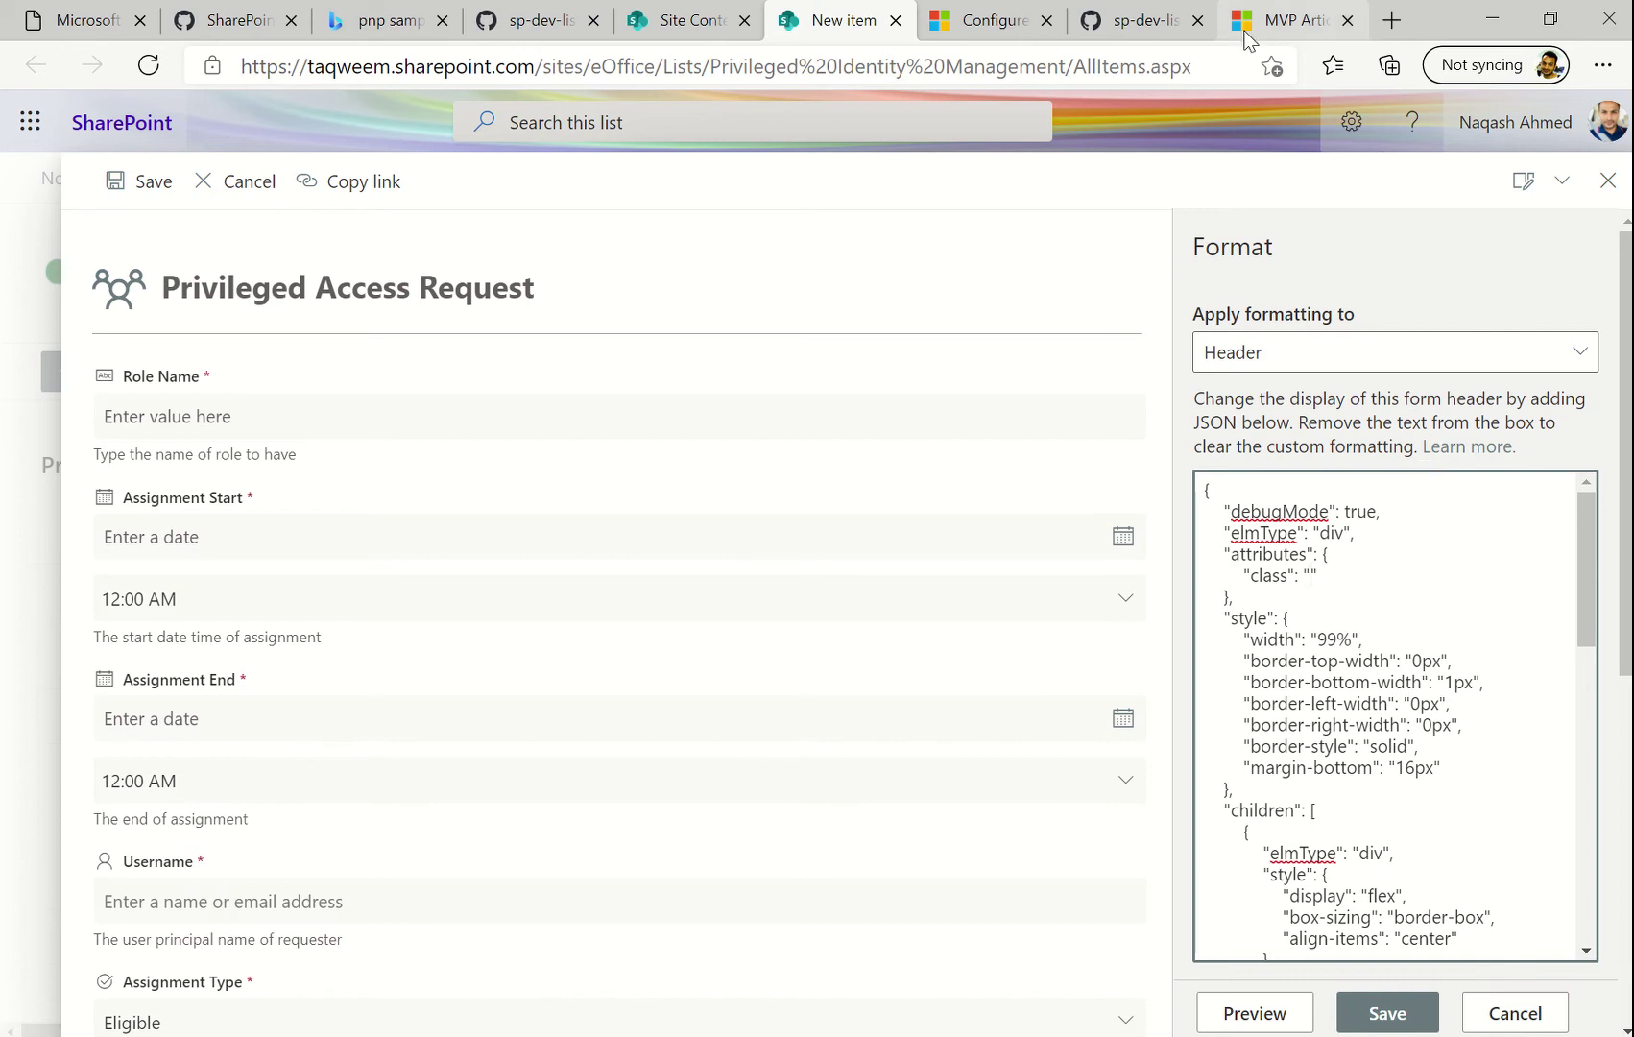
# Scroll the MVP theme-colours article down to its table of colour class examples
pyautogui.click(1293, 13)
pyautogui.scroll(20, 659, 531)
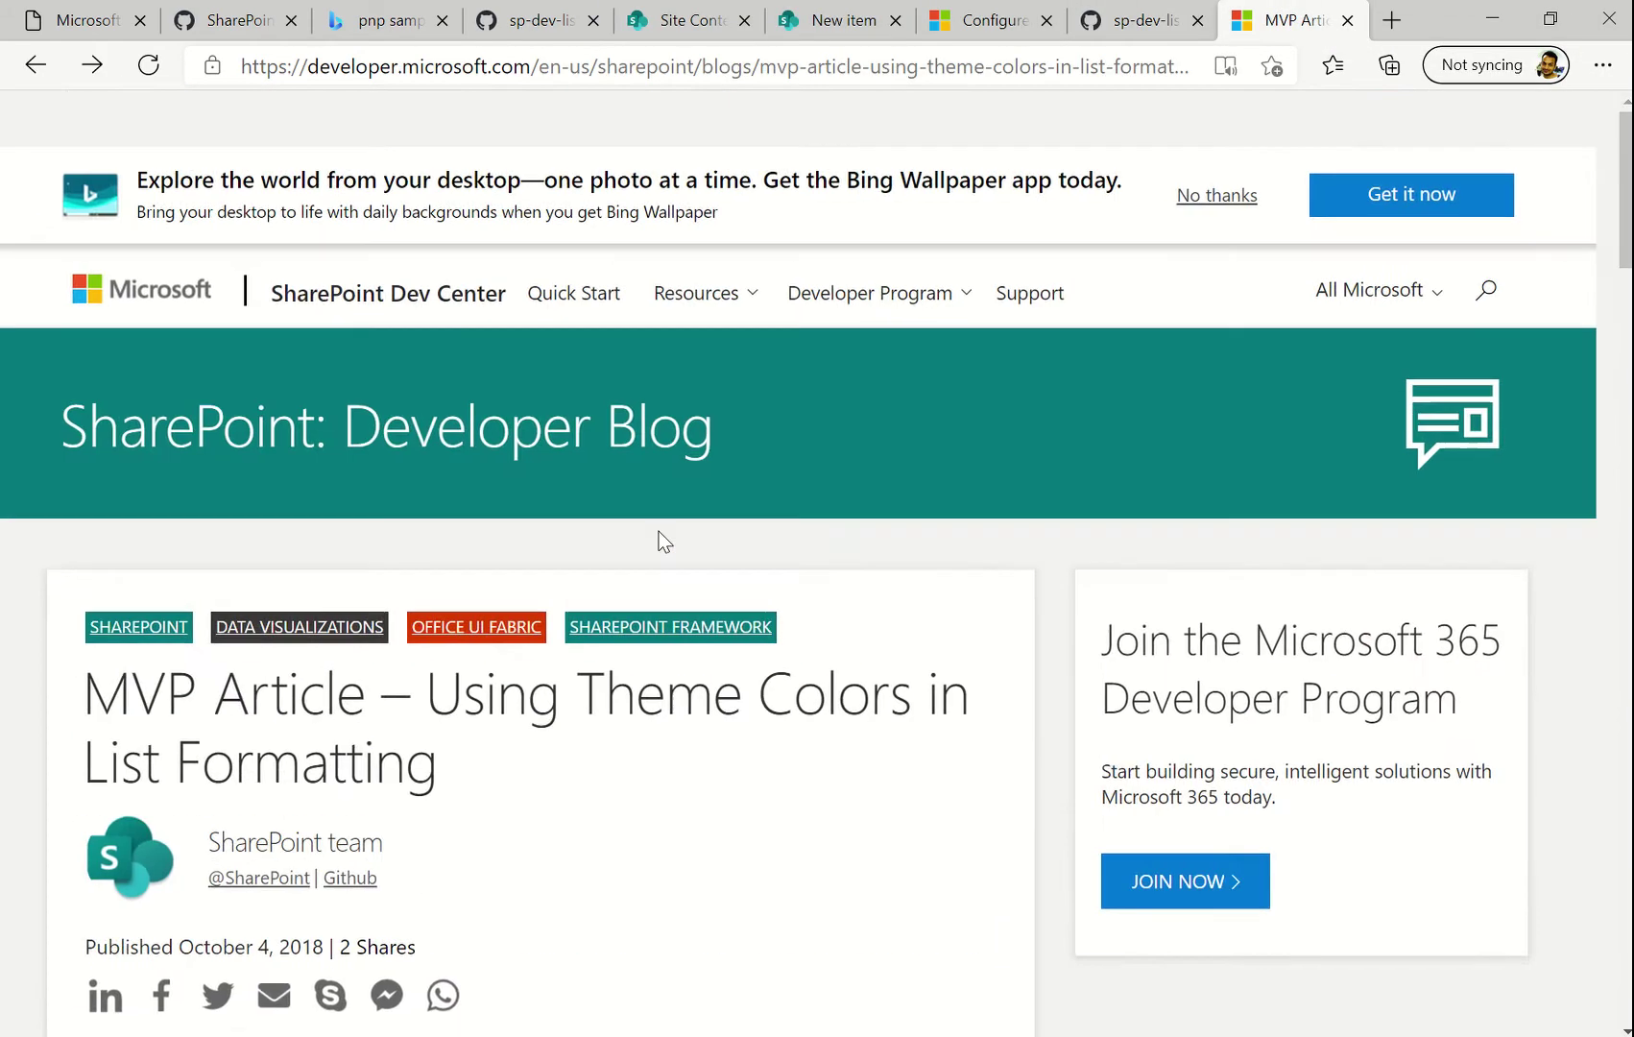
pyautogui.scroll(-1, 403, 778)
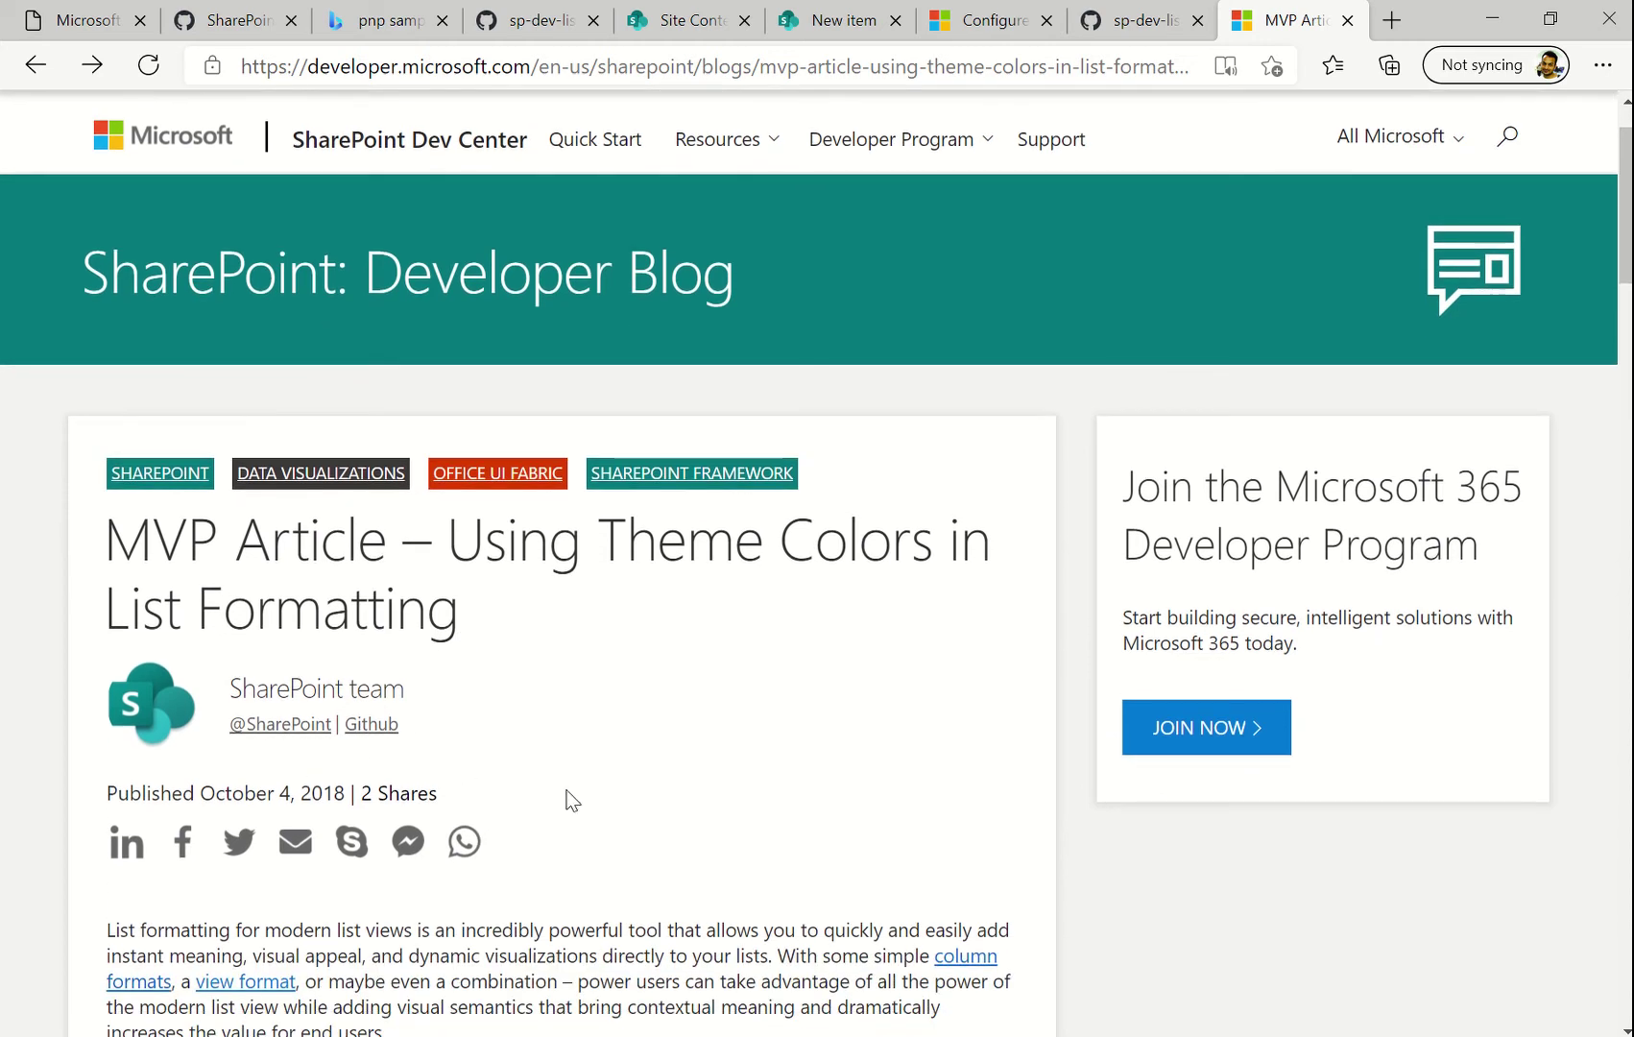
pyautogui.scroll(-6, 566, 797)
pyautogui.scroll(-13, 566, 791)
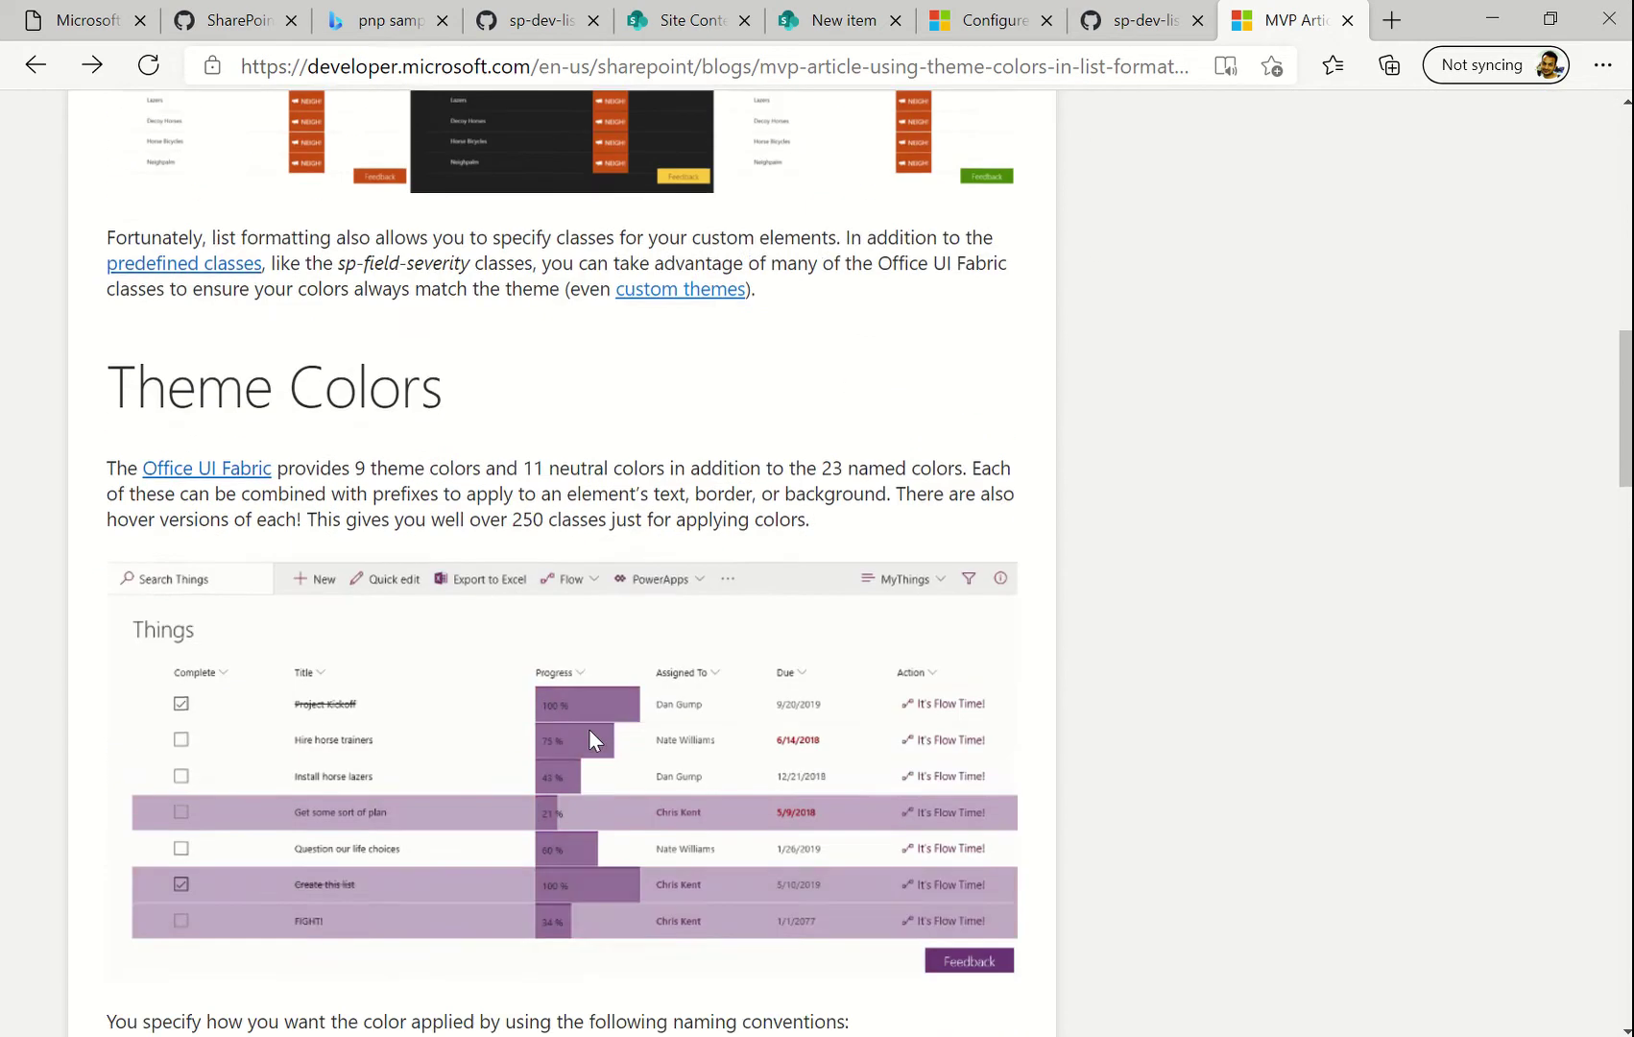
pyautogui.scroll(4, 577, 600)
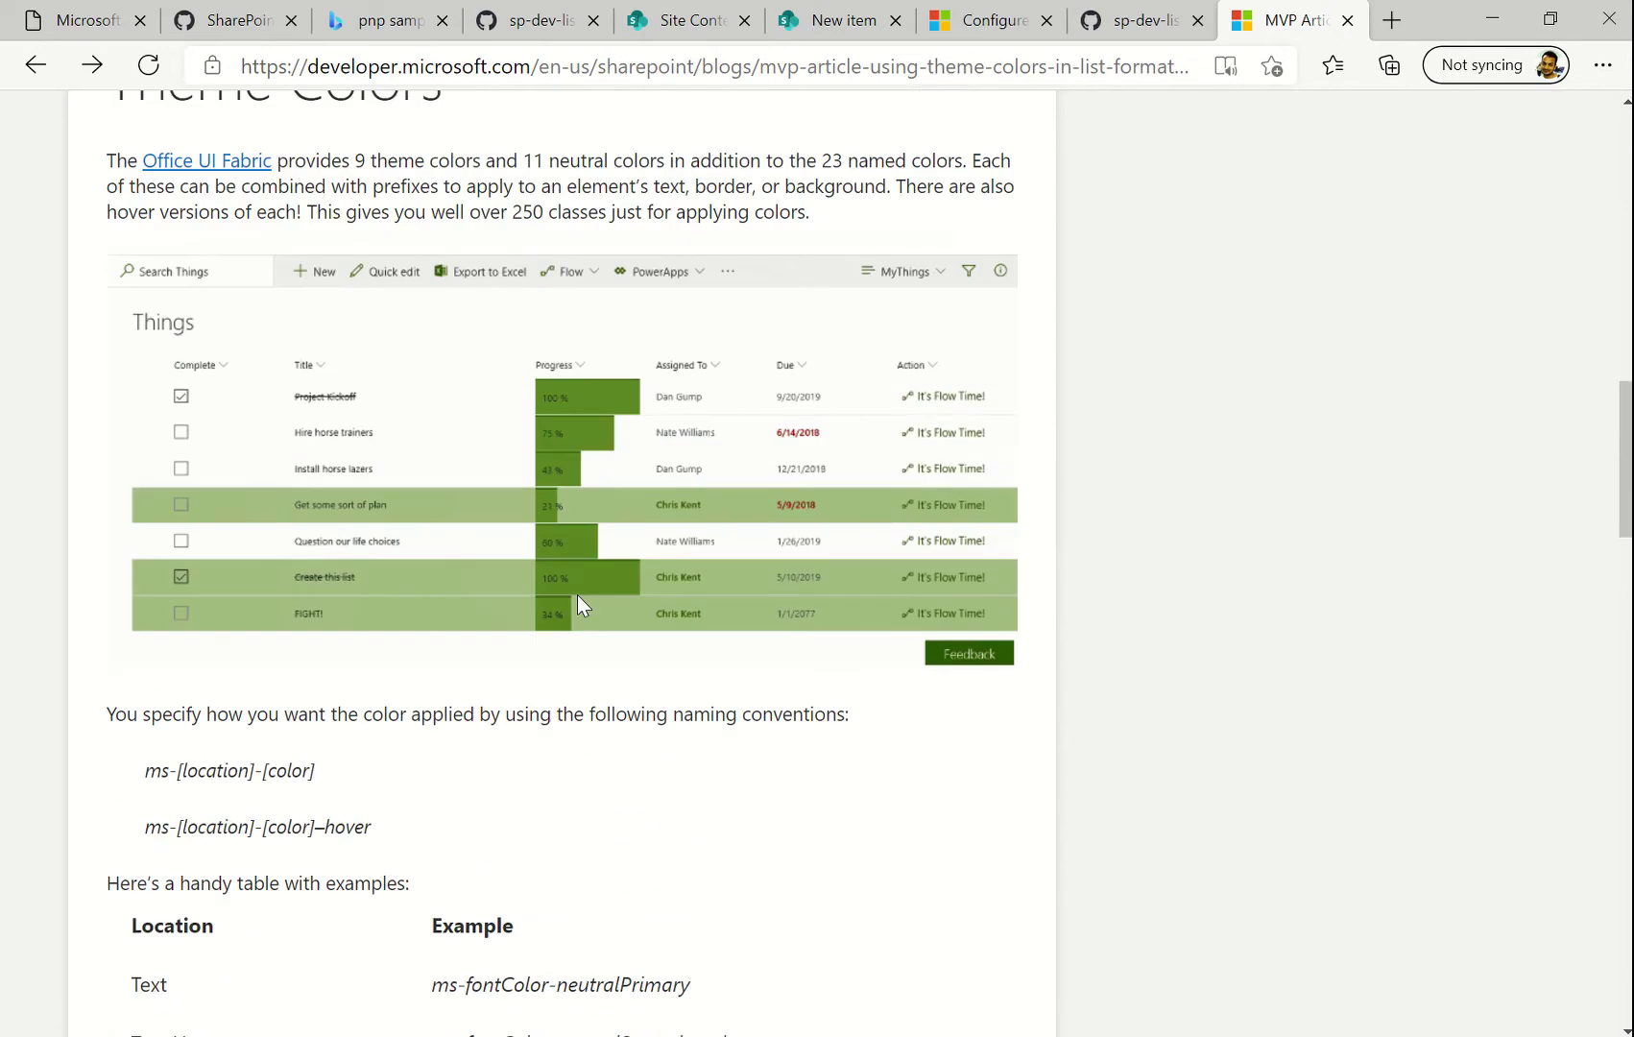
pyautogui.scroll(-2, 577, 600)
pyautogui.scroll(2, 509, 461)
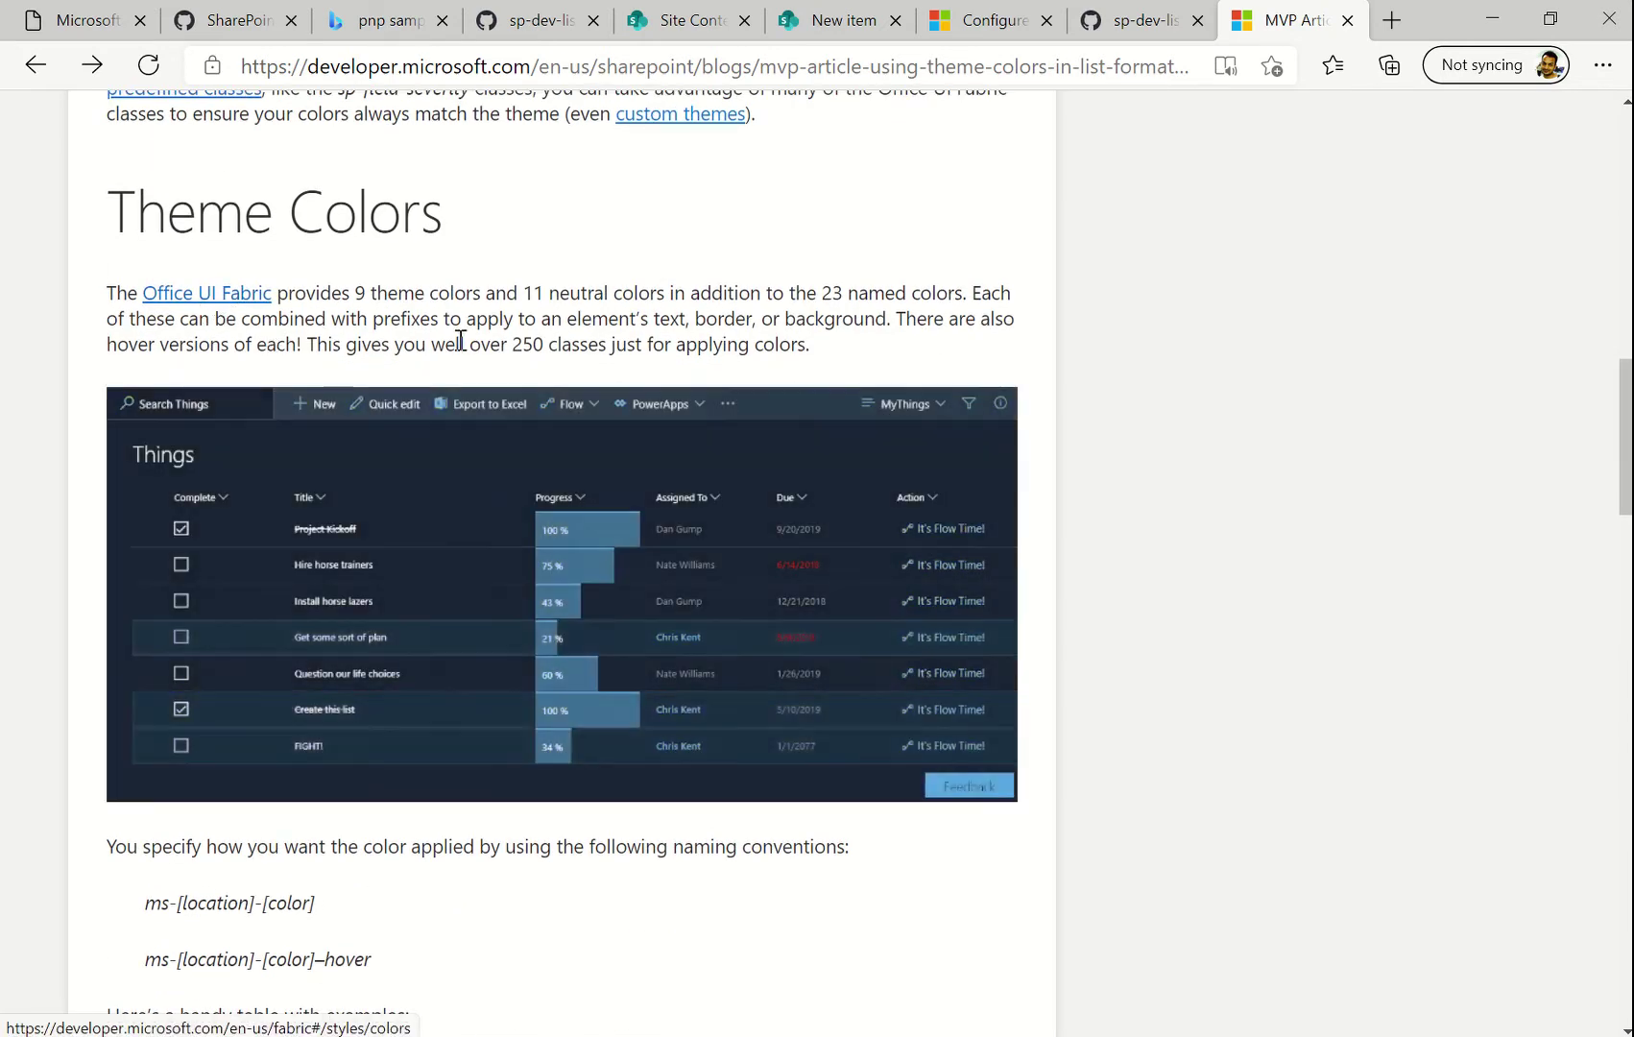
pyautogui.scroll(-5, 473, 740)
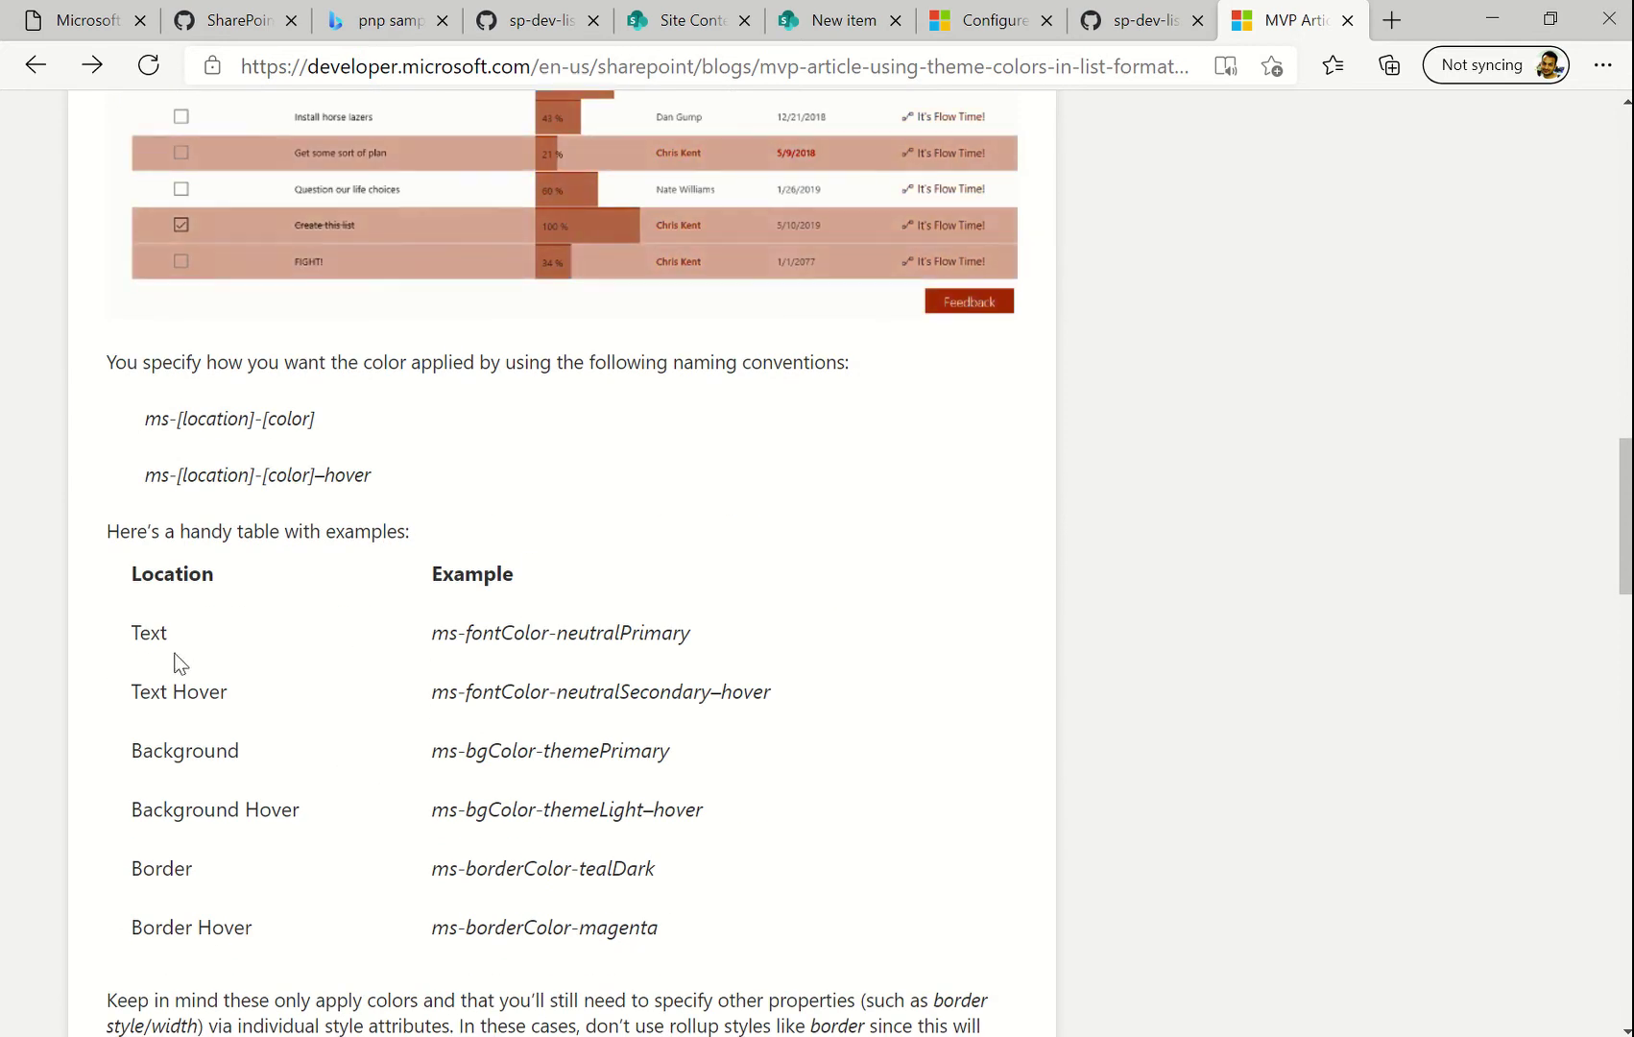
pyautogui.scroll(-1, 534, 736)
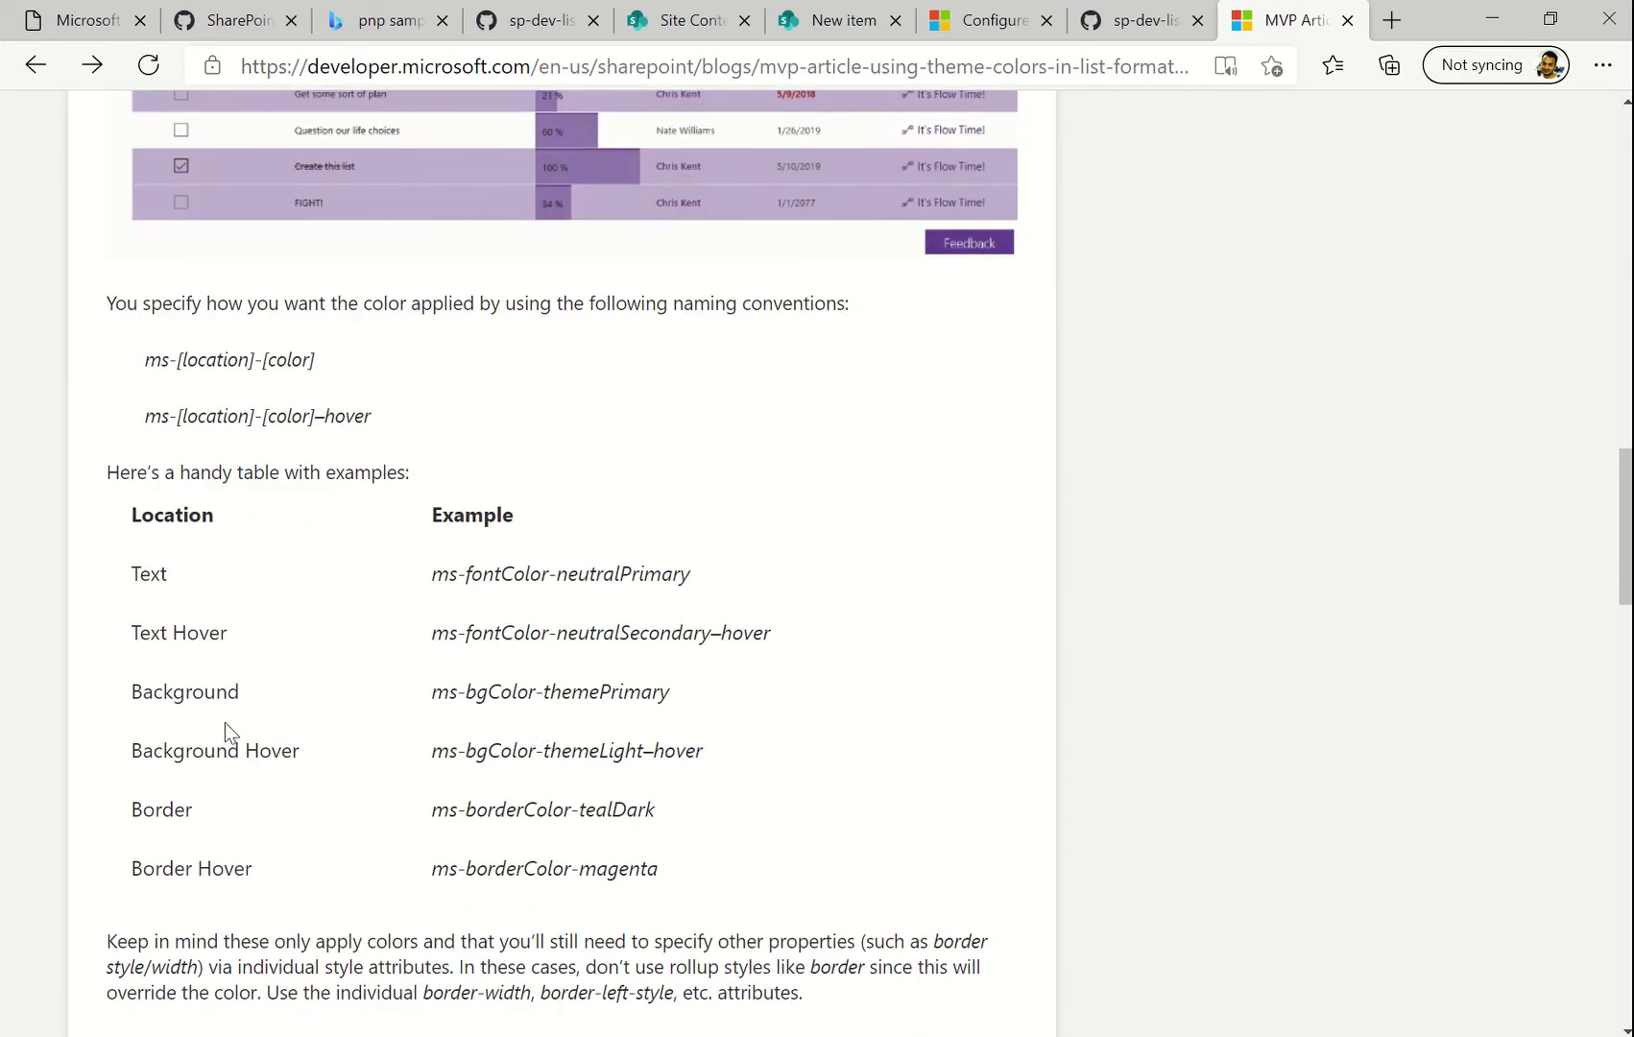
# Select themePrimary in the ms-bgColor-themePrimary background example, then return to the New item form
pyautogui.doubleClick(441, 692)
pyautogui.doubleClick(500, 691)
pyautogui.click(591, 687)
pyautogui.doubleClick(603, 692)
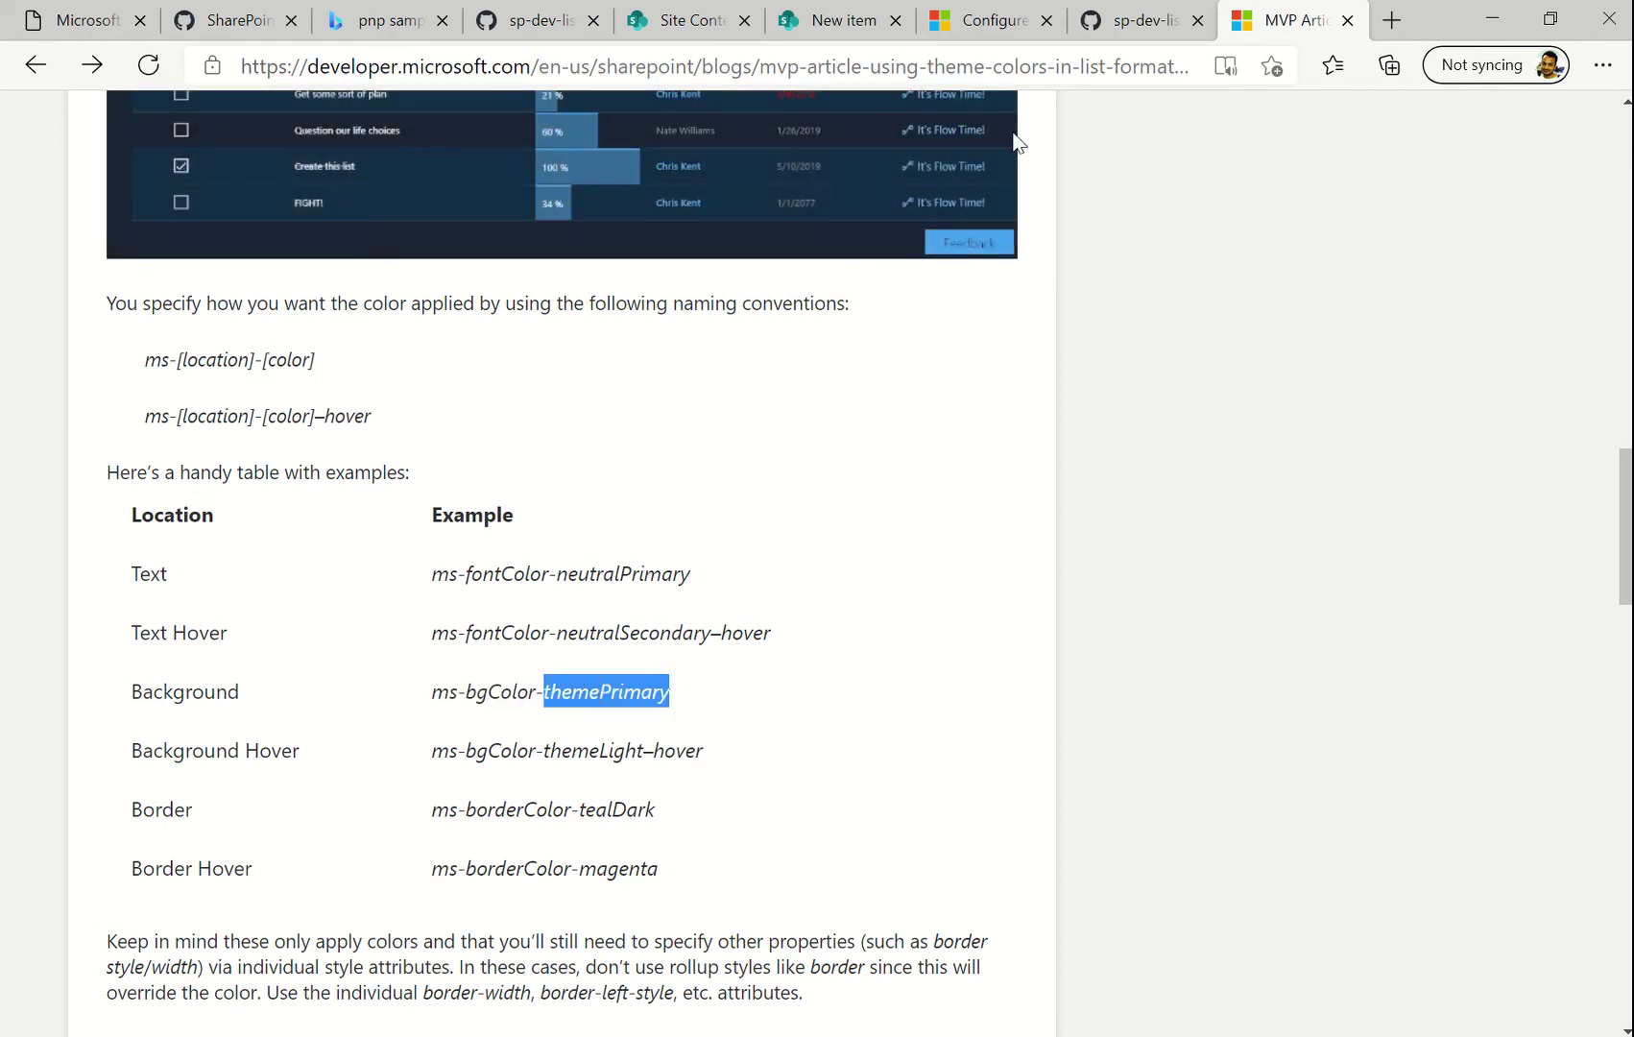
pyautogui.click(826, 19)
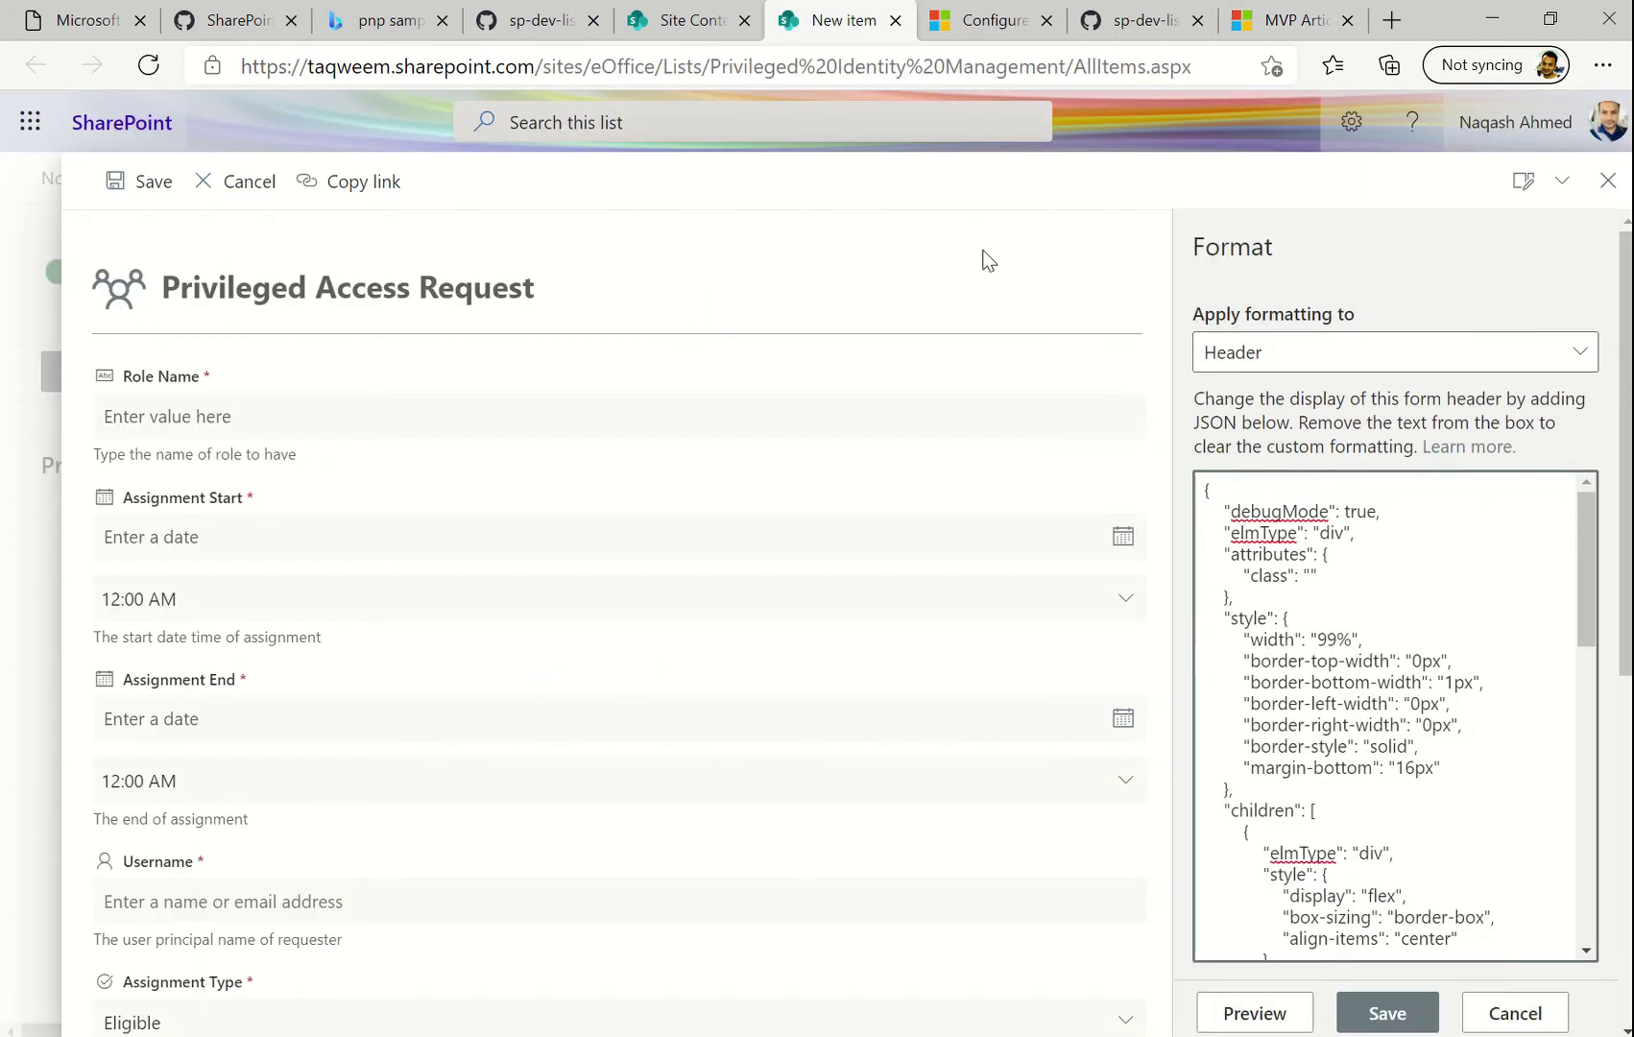
# Set the header's outer class to 'ms-bgColor-blue' and preview the blue background
pyautogui.click(1311, 575)
pyautogui.write('ms-bgColor')
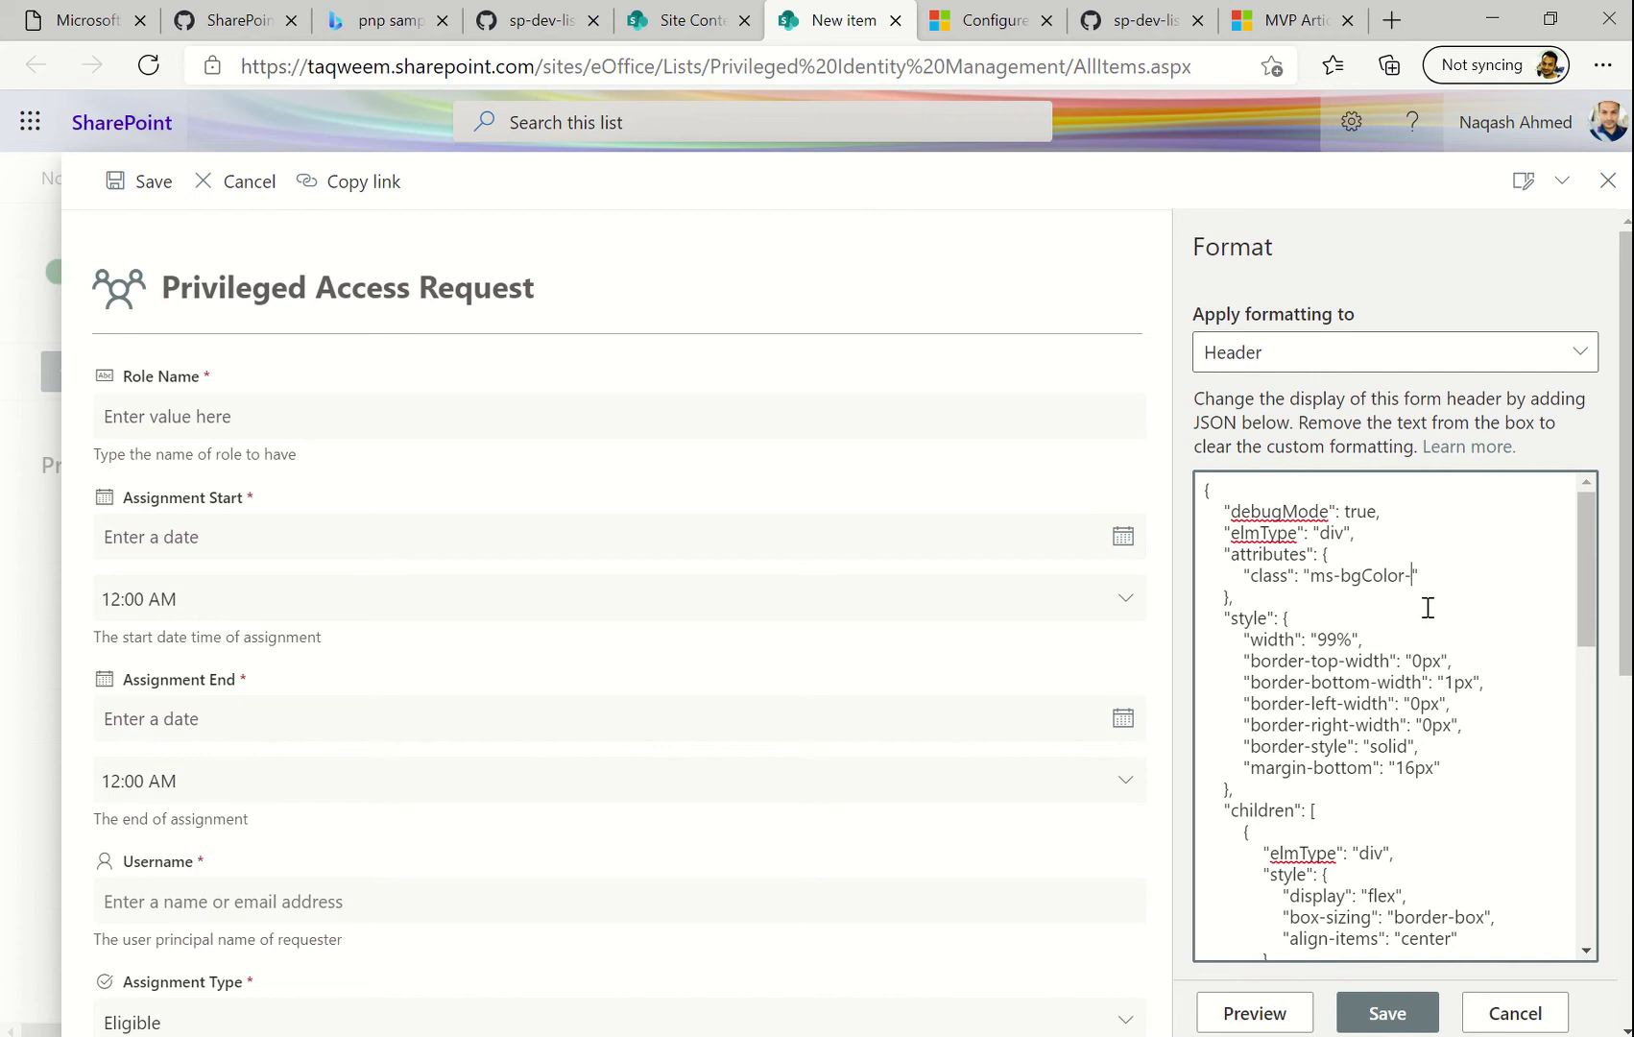
pyautogui.write('-blue')
pyautogui.click(1273, 1021)
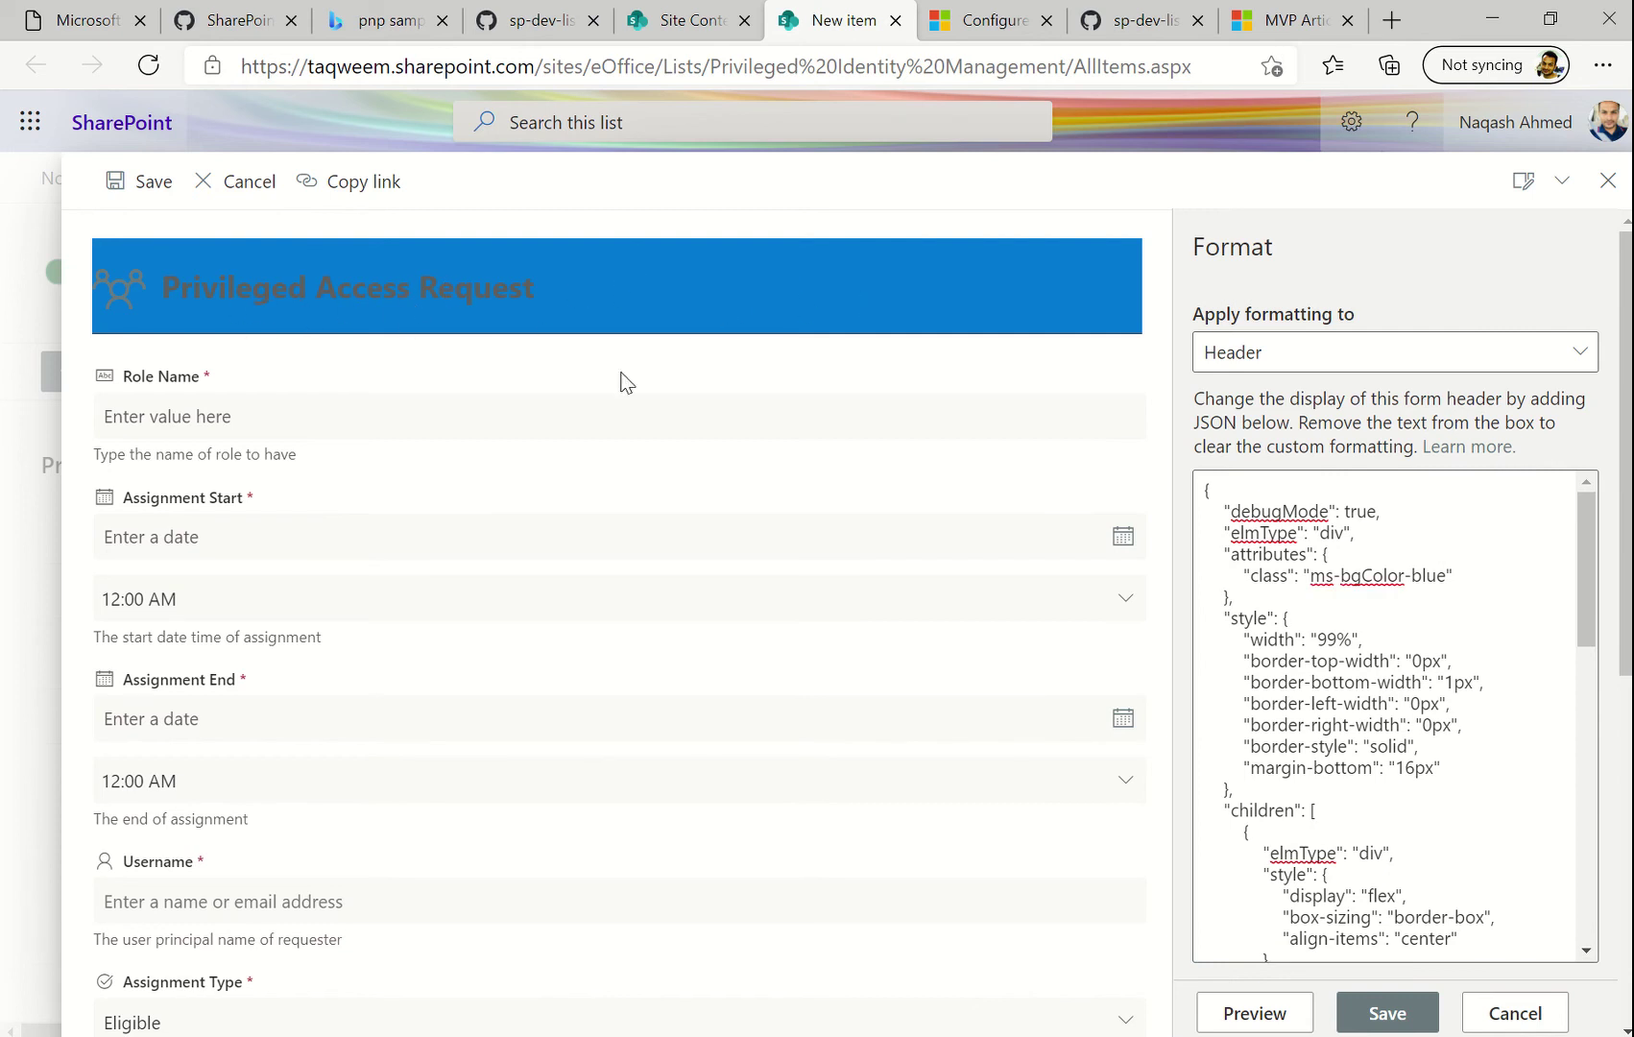
# Erase 'themePrimary' from the icon's ms-fontColor class
pyautogui.scroll(-3, 1458, 735)
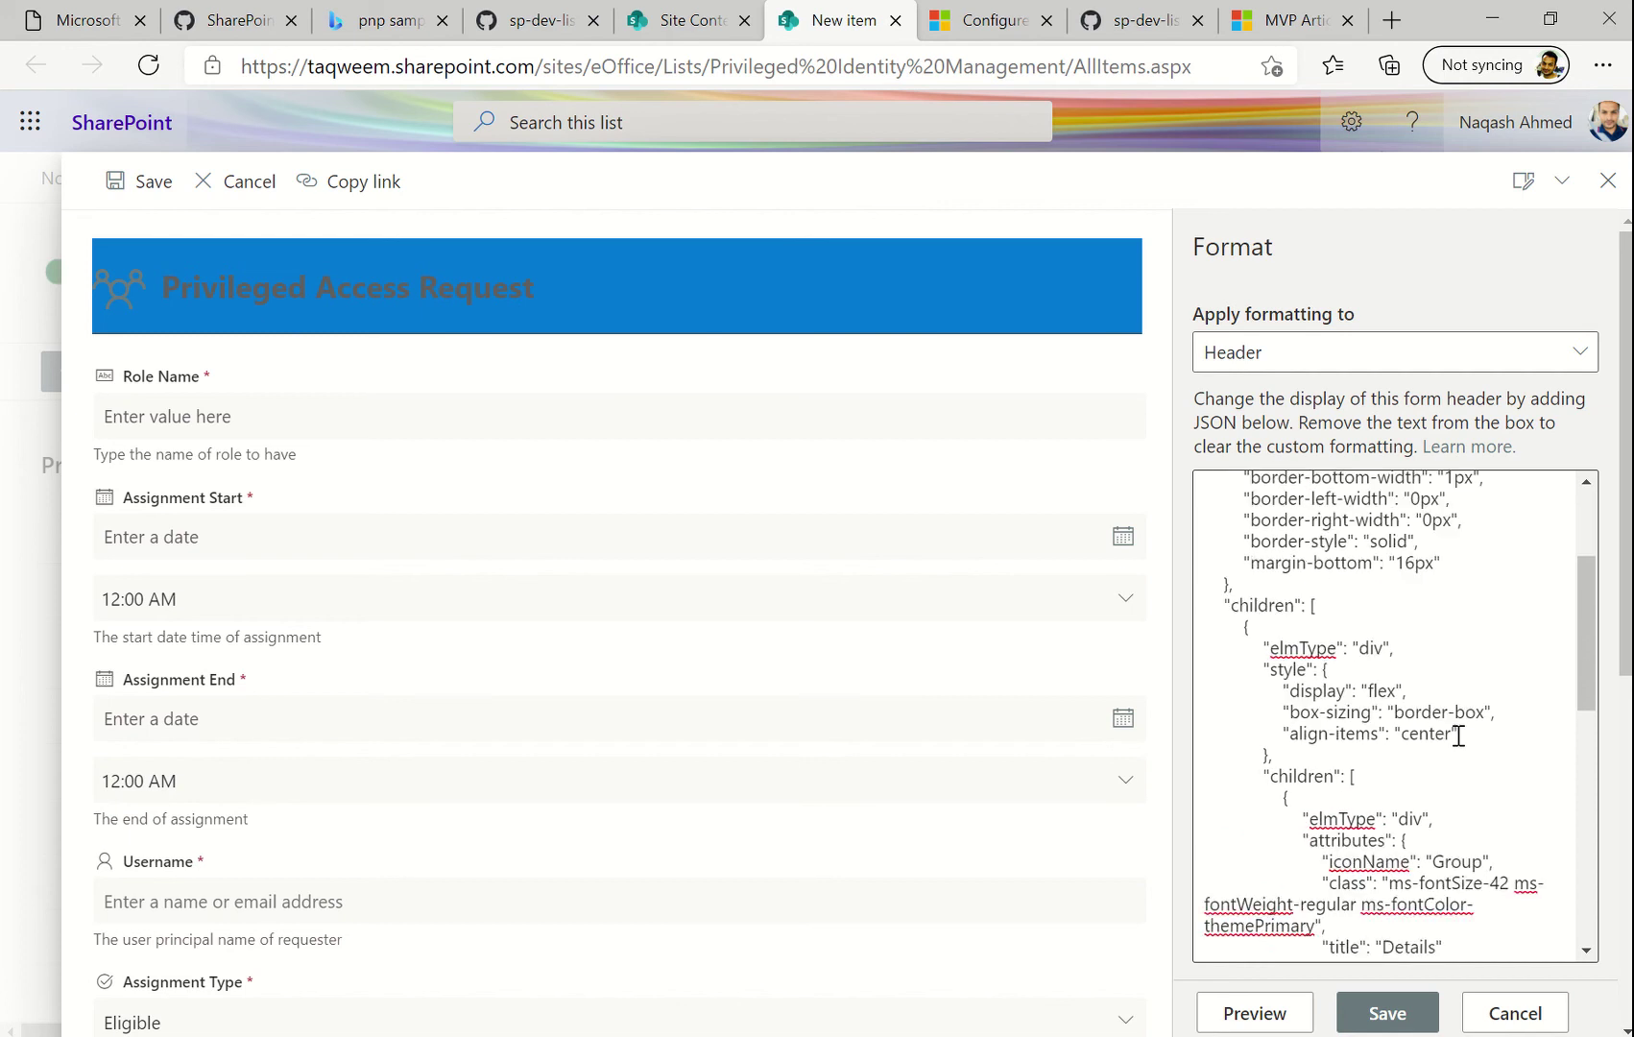
pyautogui.scroll(-1, 1456, 779)
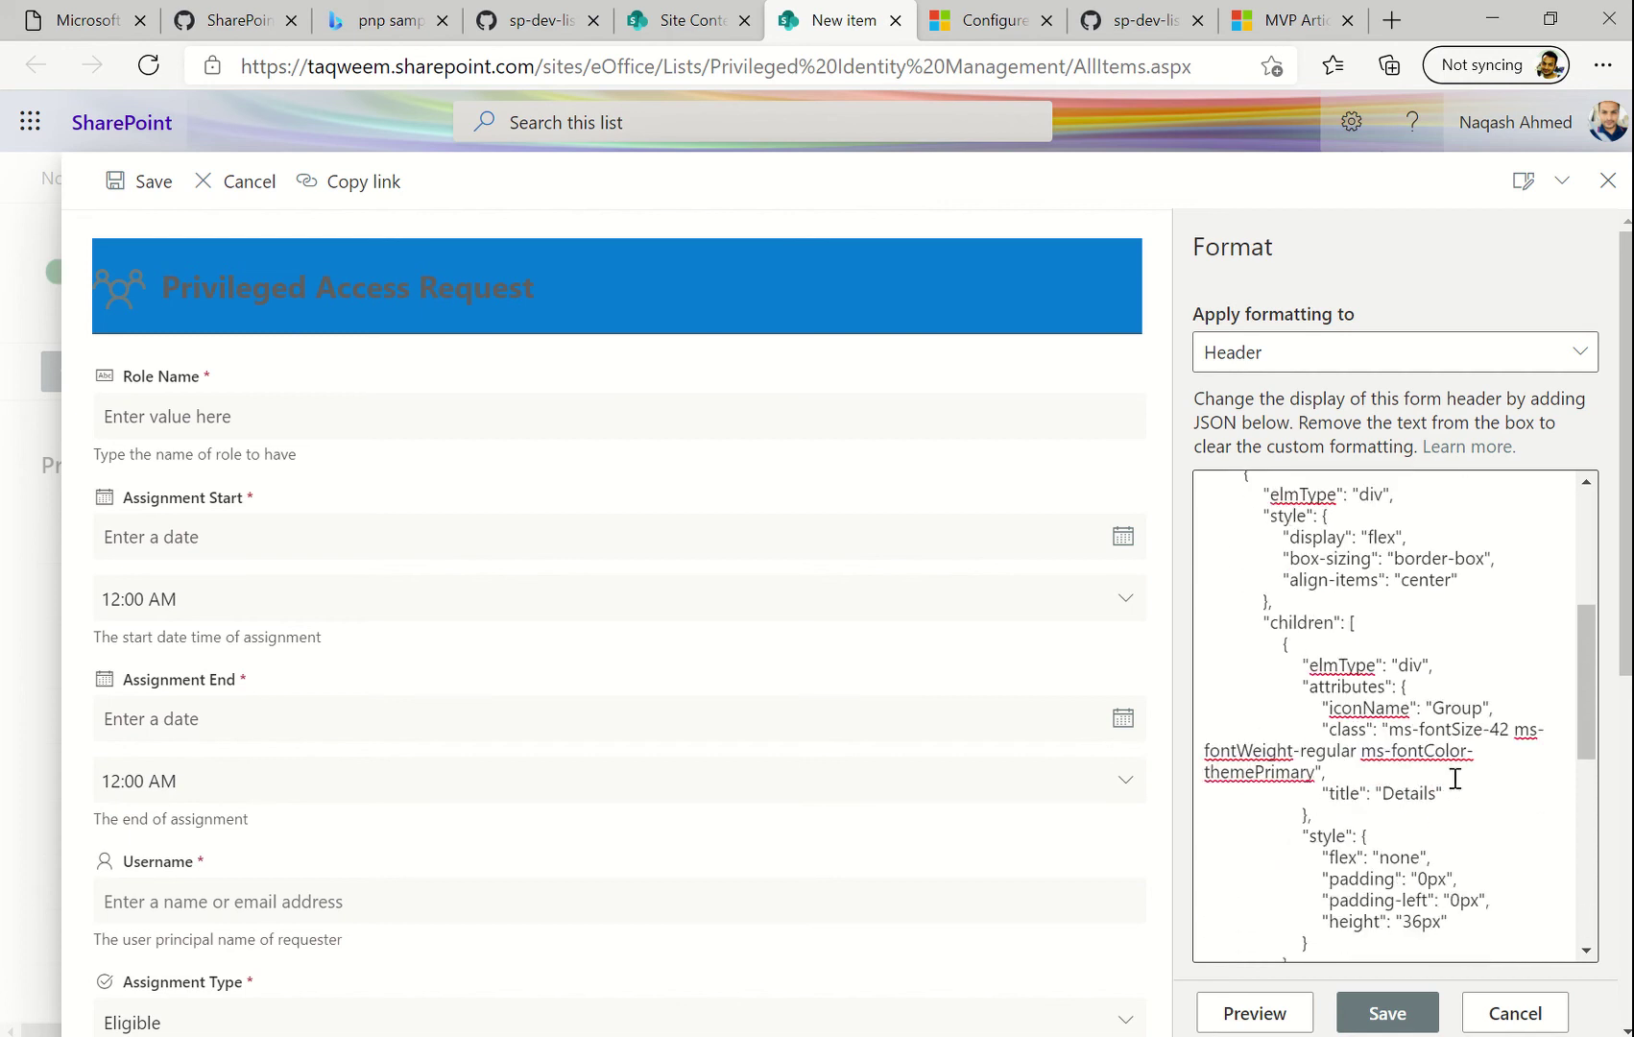
pyautogui.click(1319, 775)
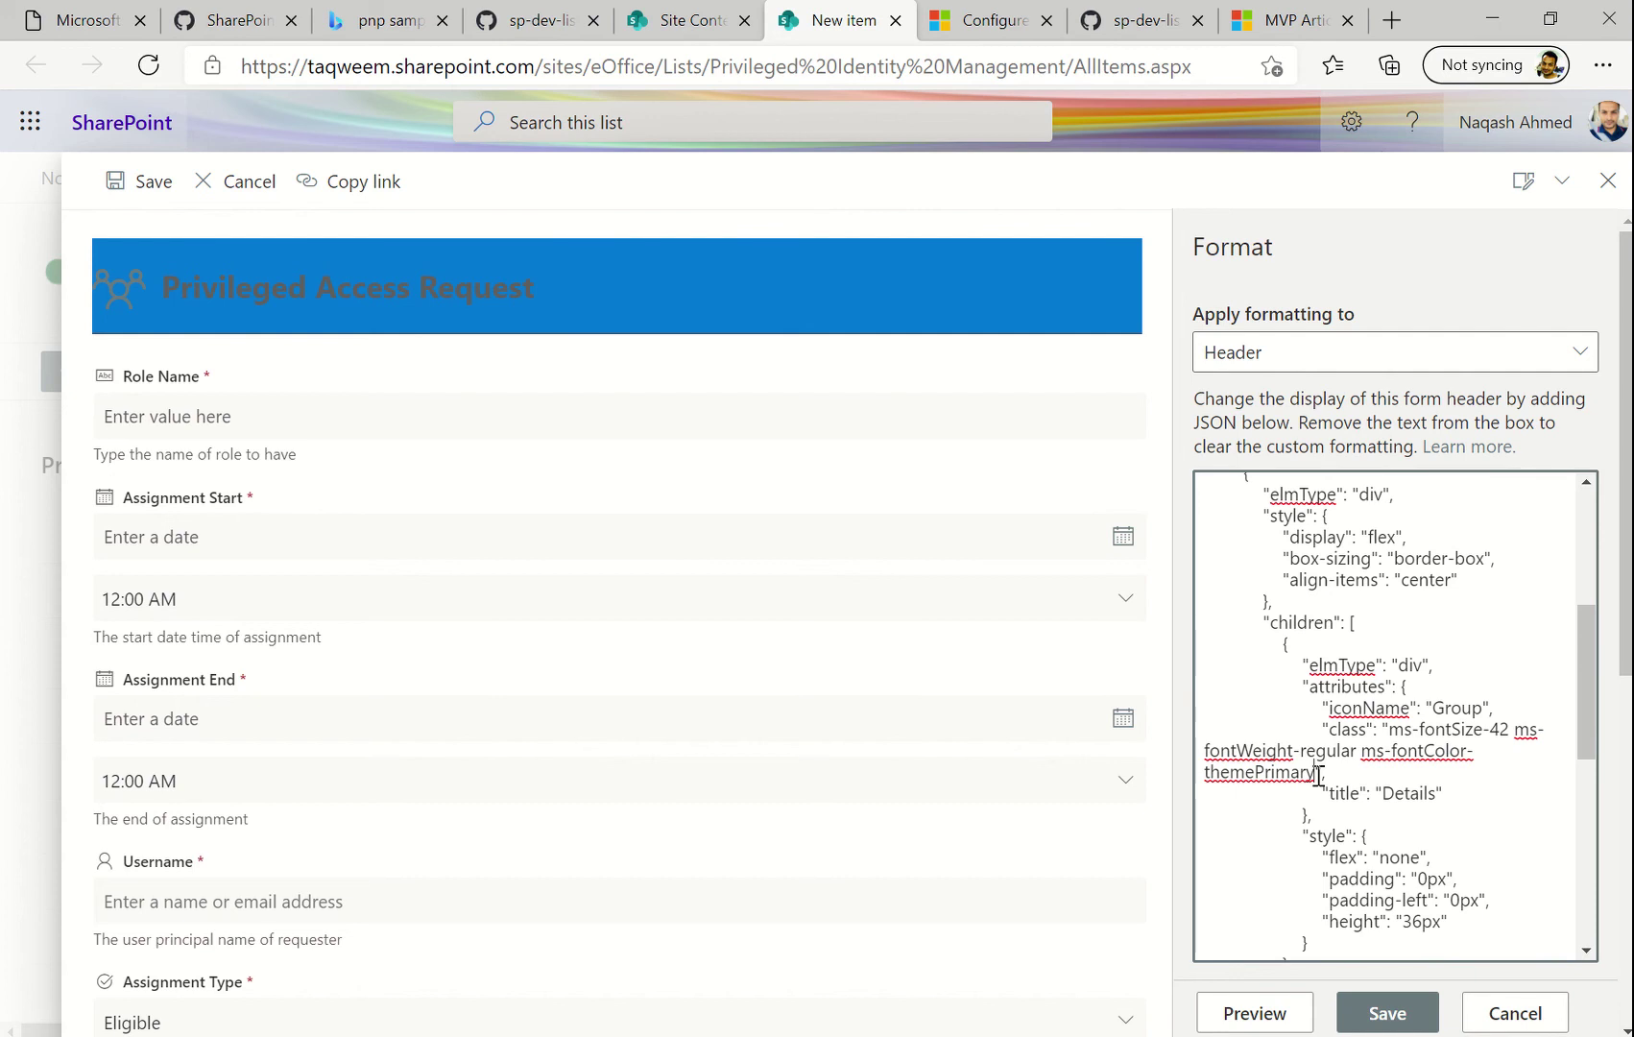
pyautogui.press('BackSpace')
pyautogui.press('BackSpace')
pyautogui.press('BackSpace')
pyautogui.press('BackSpace')
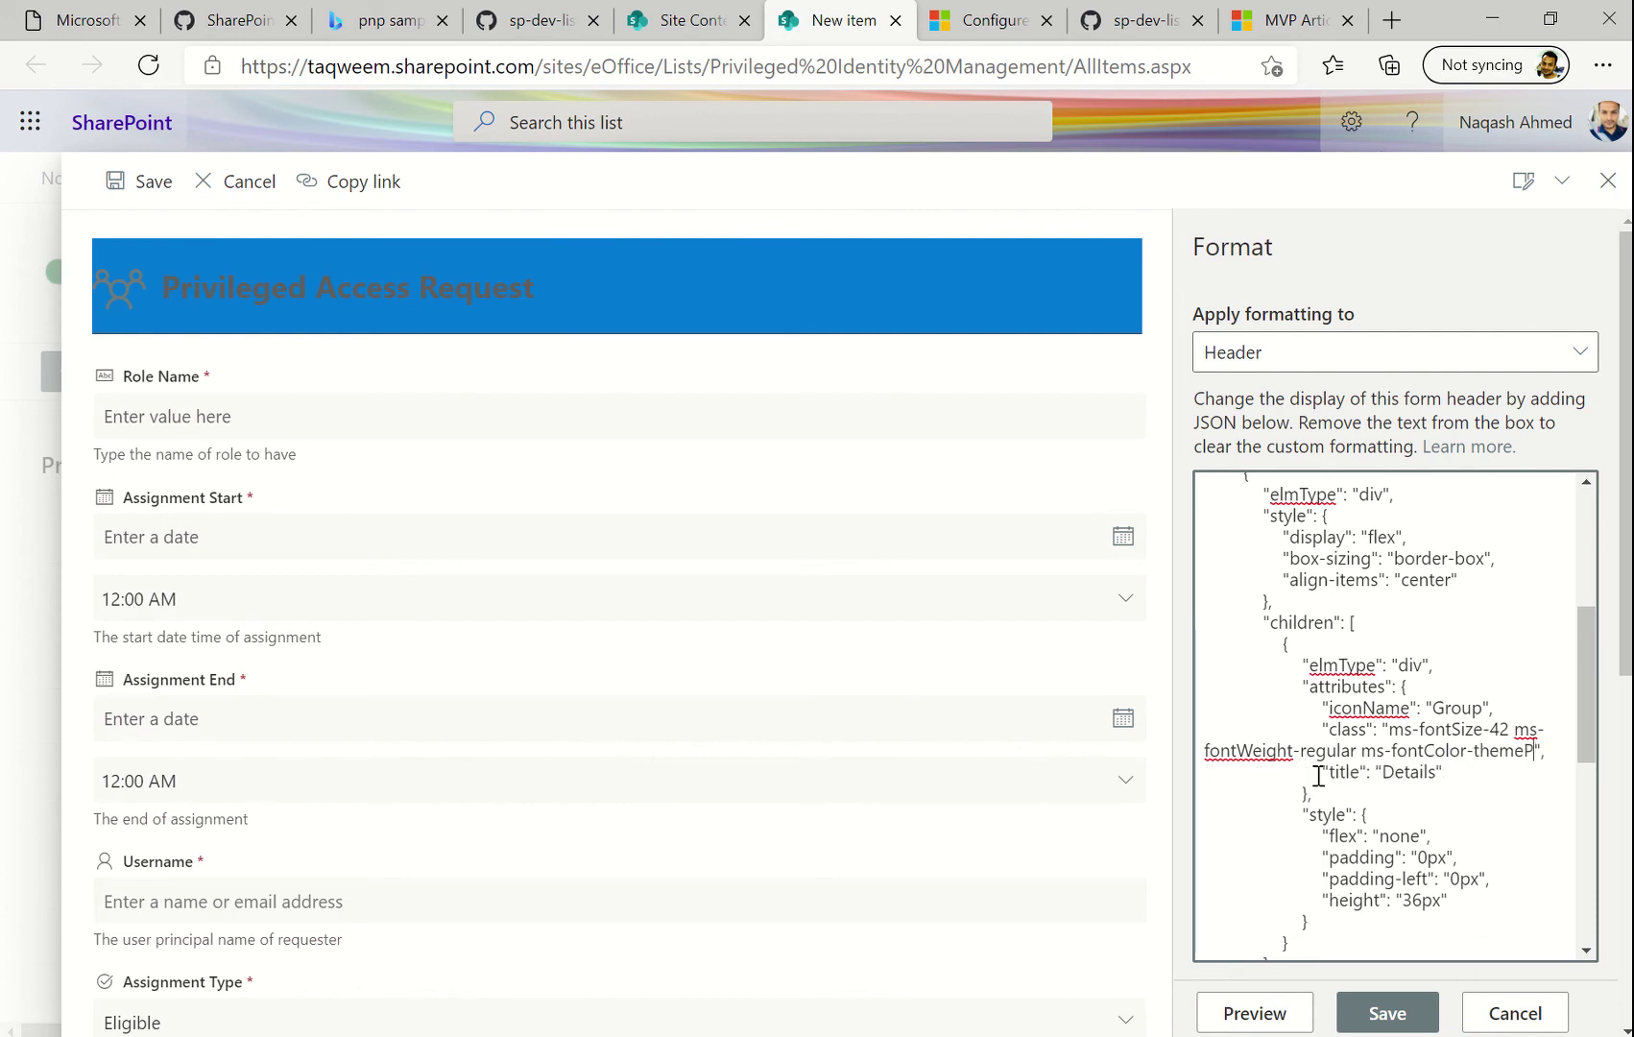
pyautogui.press('BackSpace')
pyautogui.press('BackSpace')
# Switch to the MVP article showing the ms-[location]-[color] example classes
pyautogui.click(1297, 11)
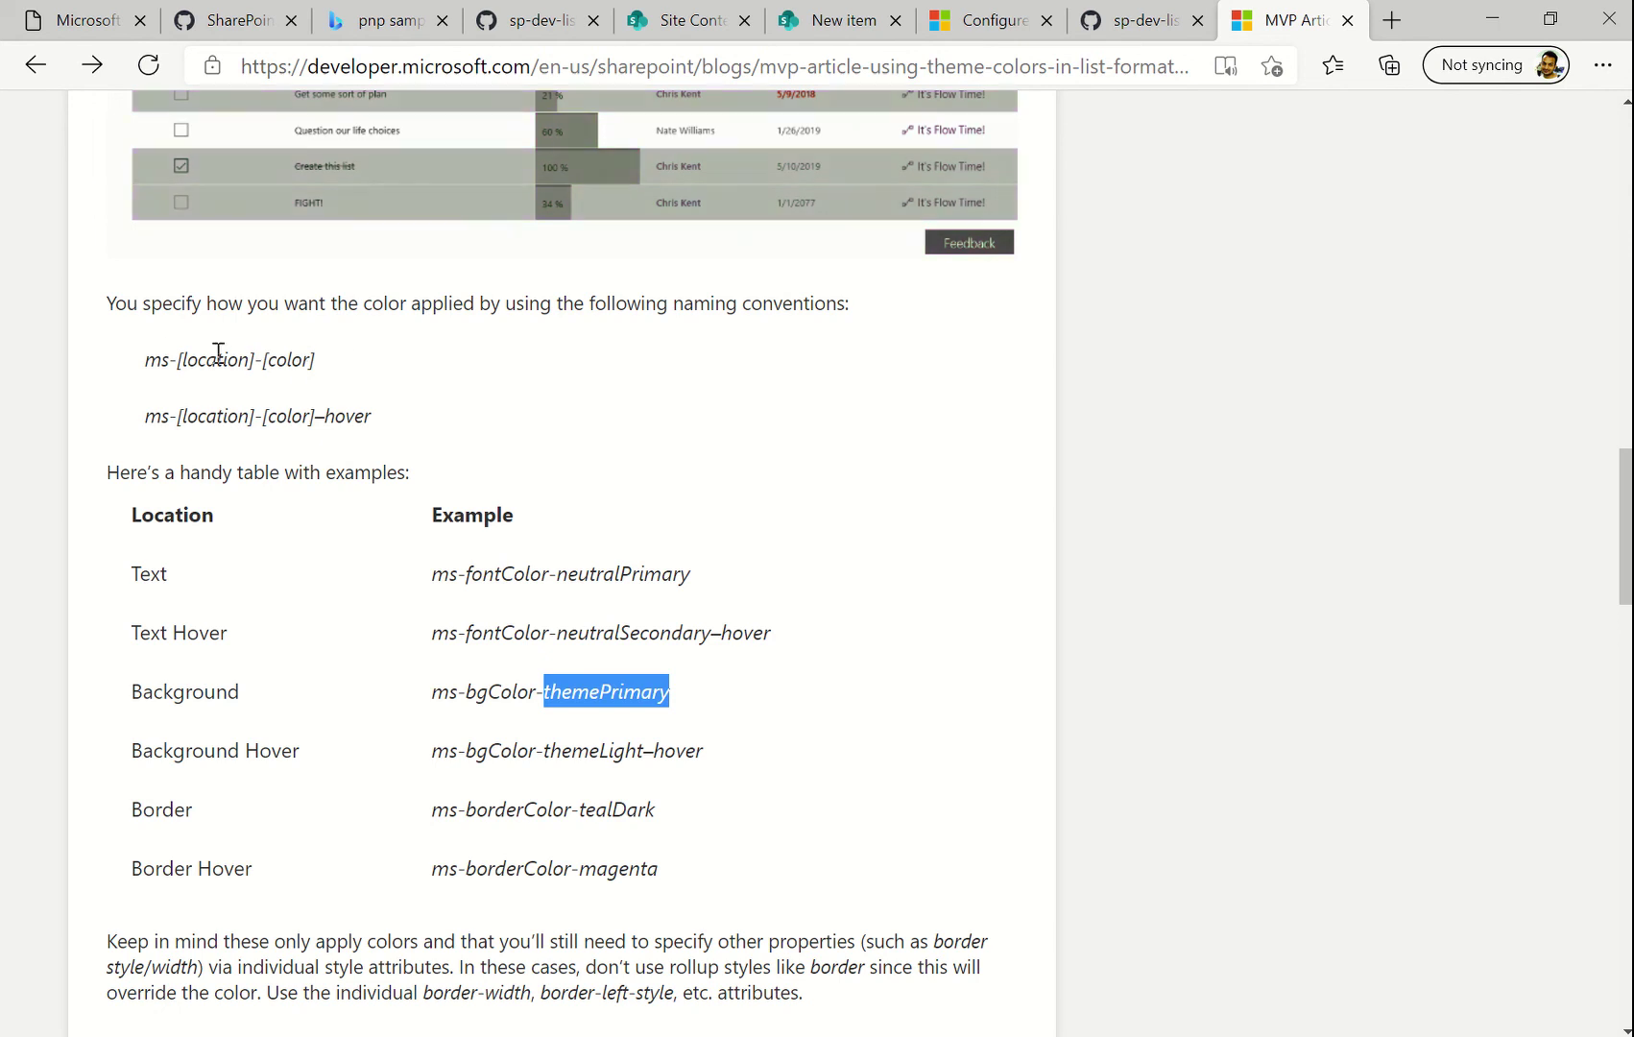
pyautogui.moveTo(837, 21)
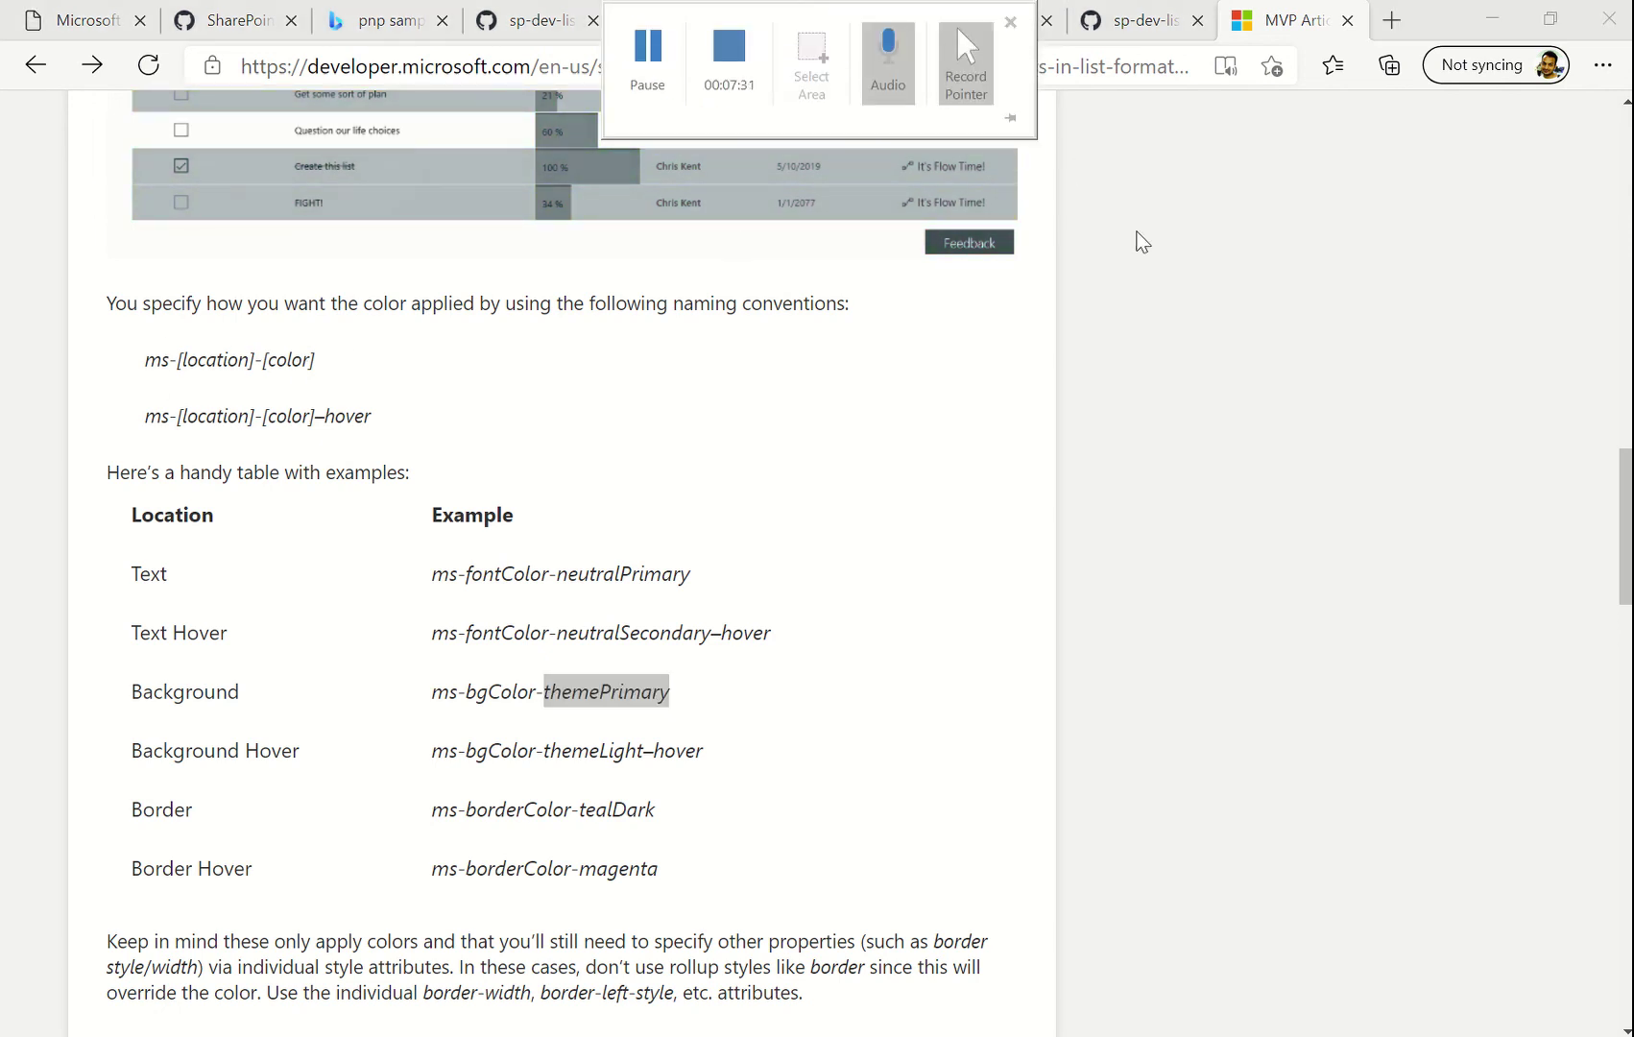
# Change the title's colour class from neutralSecondary to 'ms-fontColor-white' and preview the white heading
pyautogui.click(824, 29)
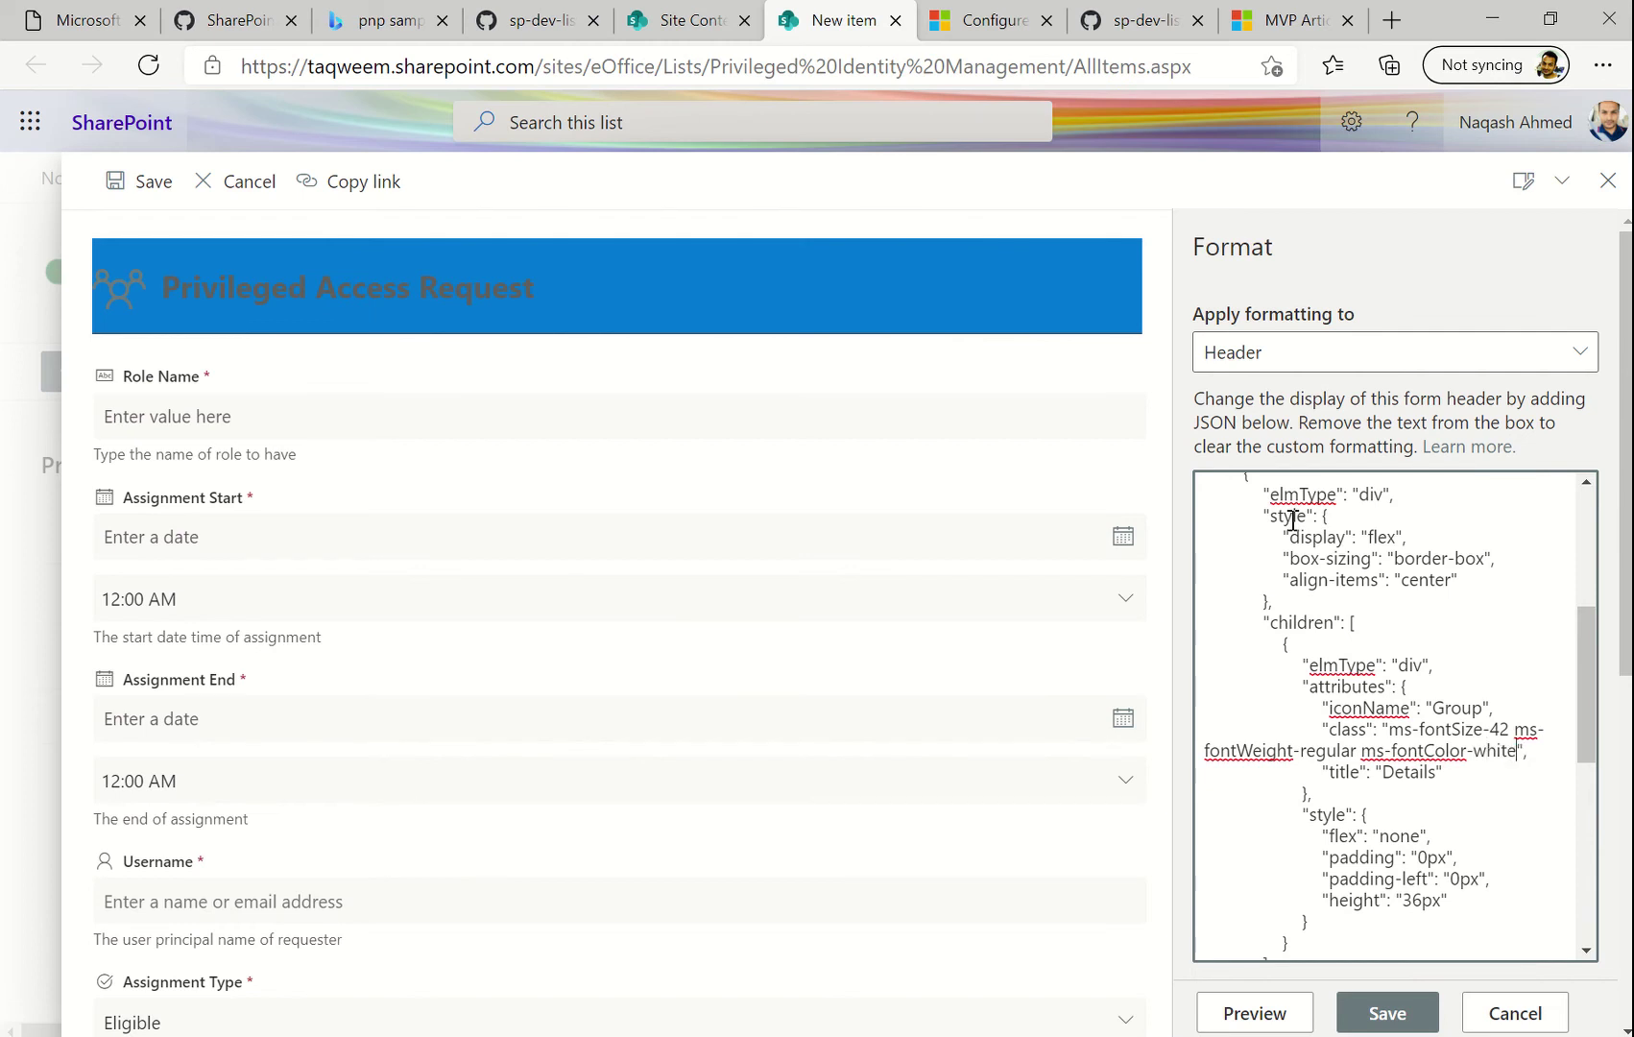
pyautogui.click(1259, 1020)
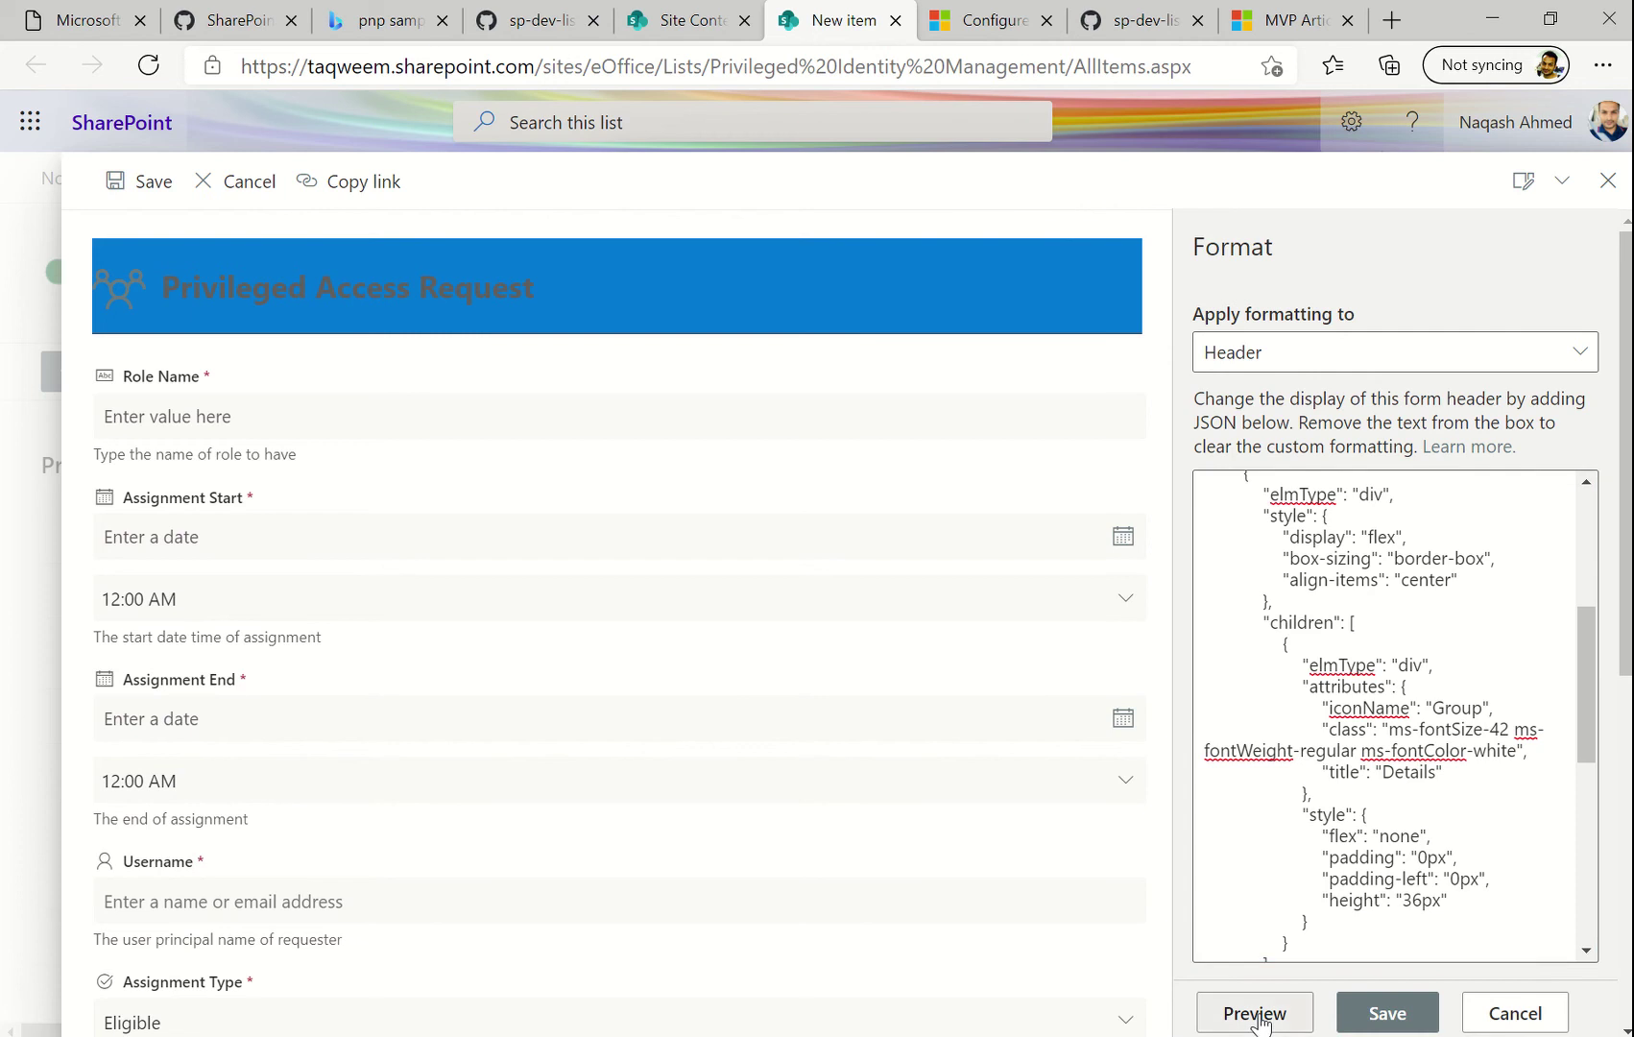
pyautogui.scroll(-5, 1421, 739)
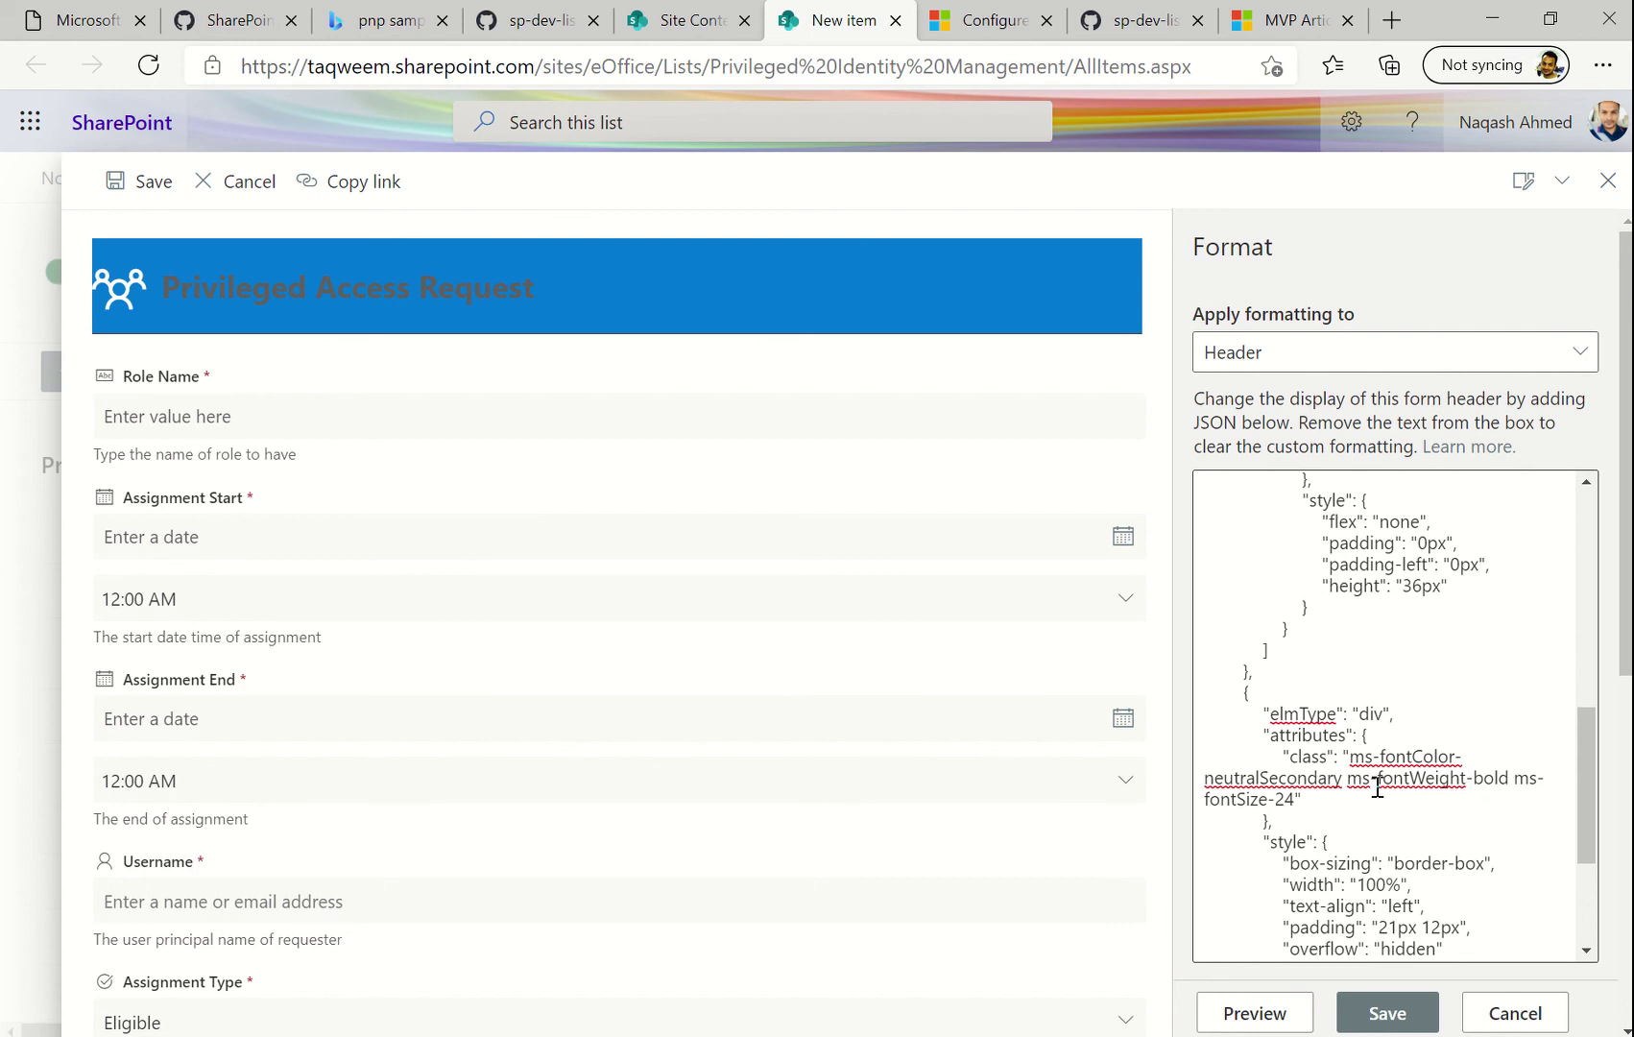
pyautogui.click(1342, 780)
pyautogui.press('BackSpace')
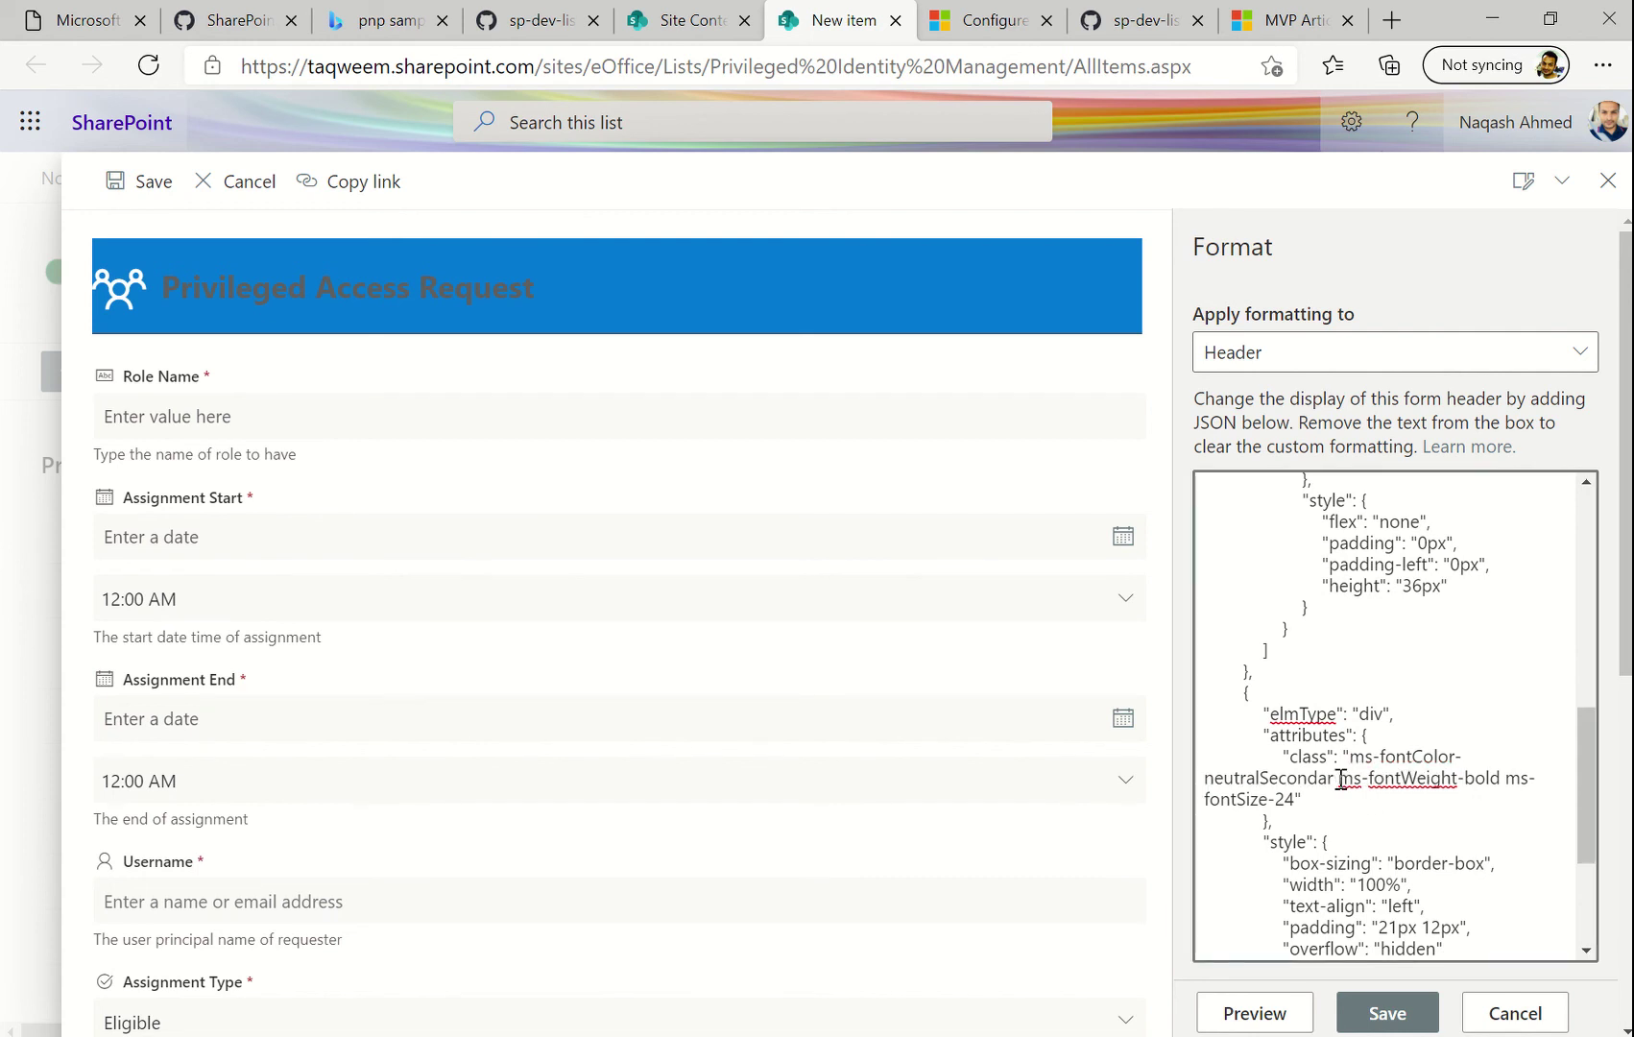
pyautogui.press('BackSpace')
pyautogui.press('BackSpace')
pyautogui.press('BackSpace')
pyautogui.press('BackSpace')
pyautogui.press('BackSpace')
pyautogui.press('BackSpace')
pyautogui.press('BackSpace')
pyautogui.press('BackSpace')
pyautogui.press('BackSpace')
pyautogui.press('BackSpace')
pyautogui.press('BackSpace')
pyautogui.press('BackSpace')
pyautogui.press('BackSpace')
pyautogui.press('BackSpace')
pyautogui.press('BackSpace')
pyautogui.write('whiyte')
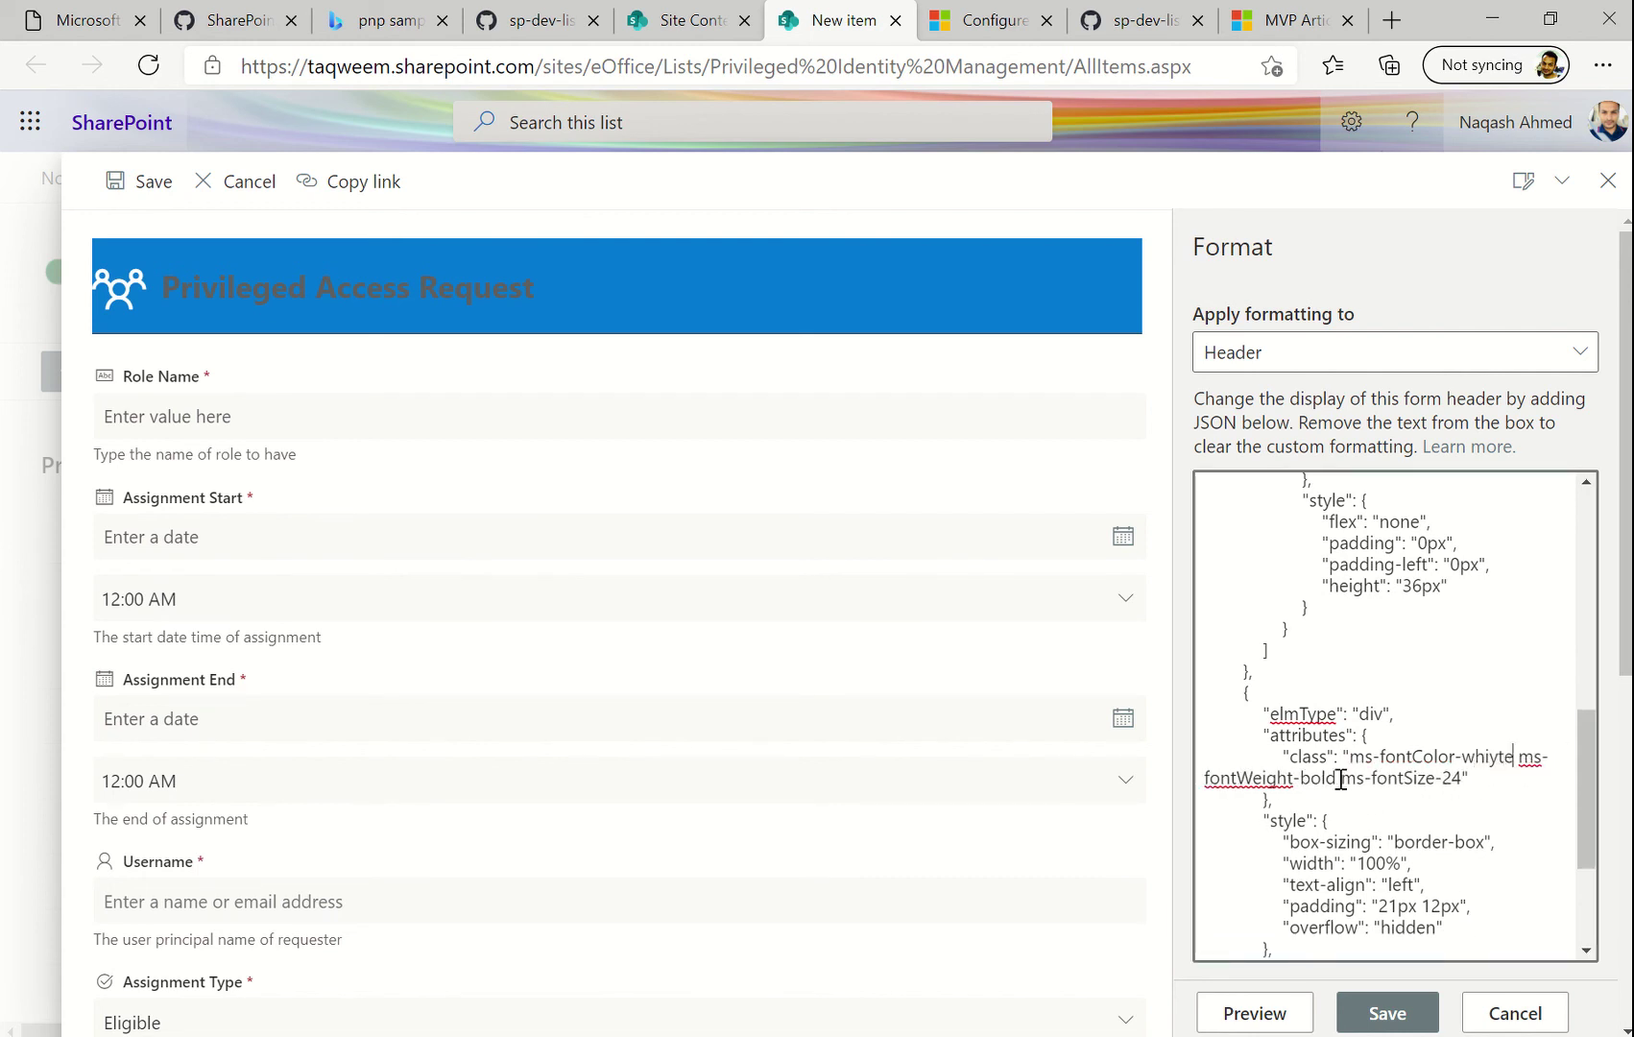
pyautogui.press('BackSpace')
pyautogui.press('BackSpace')
pyautogui.press('BackSpace')
pyautogui.write('te')
pyautogui.click(1277, 1015)
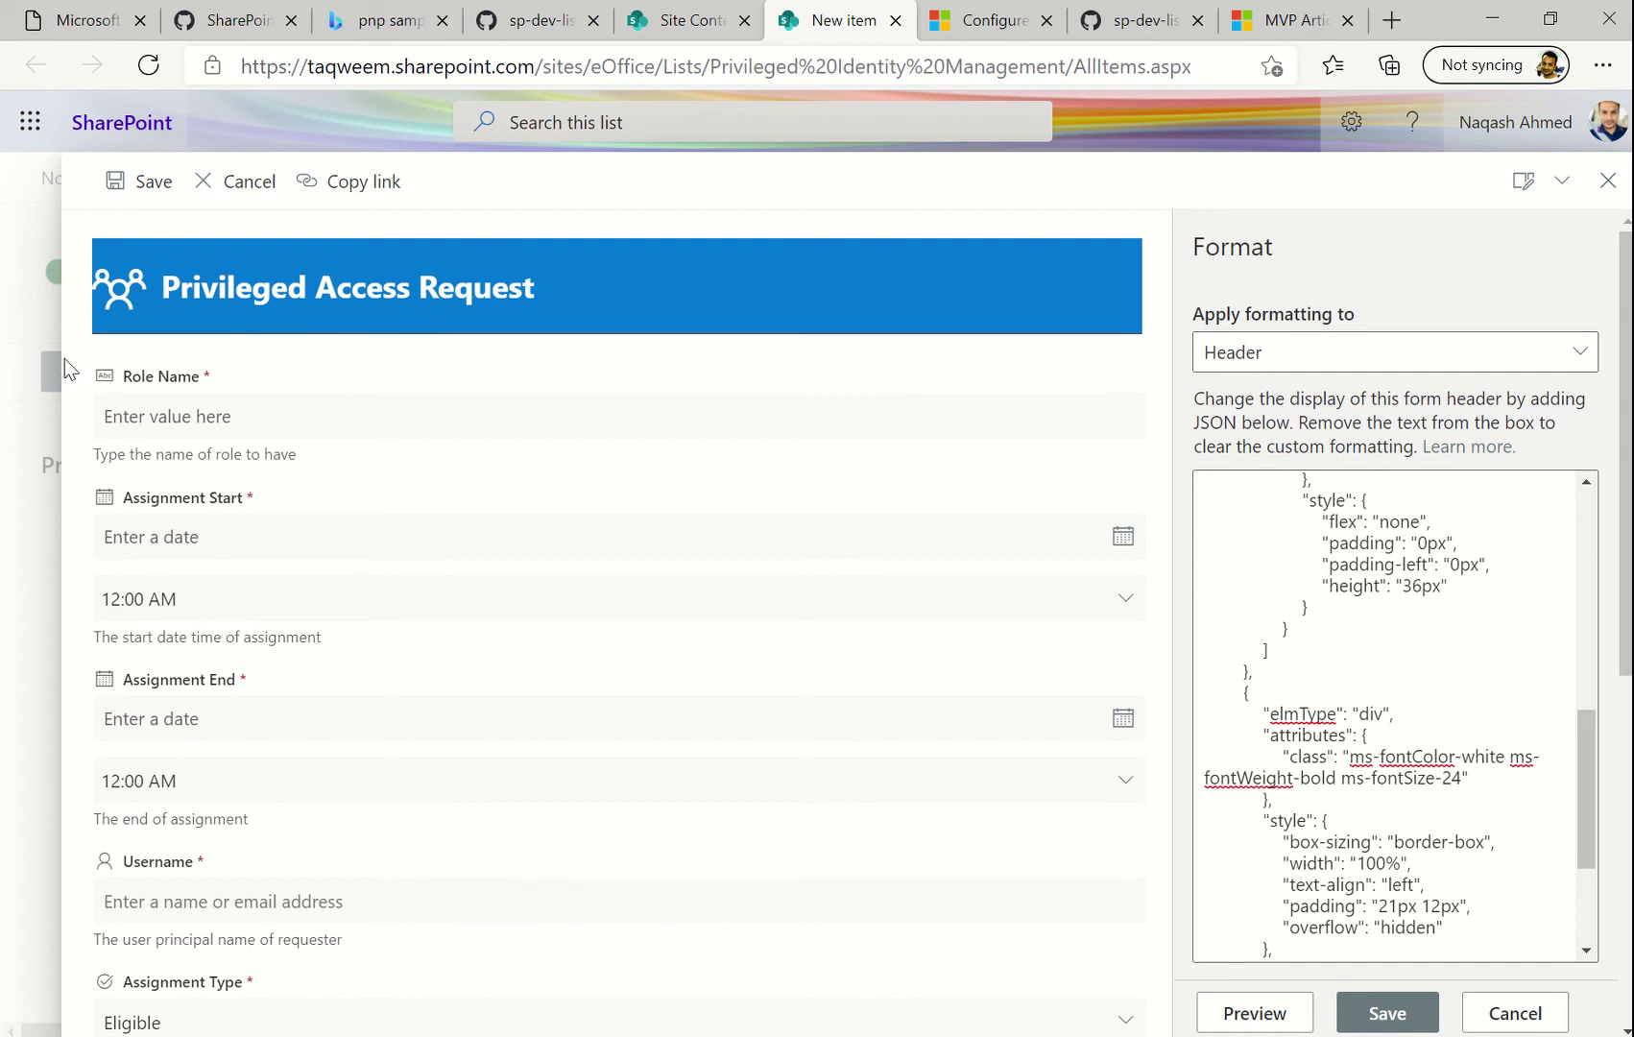
pyautogui.scroll(-2, 1325, 864)
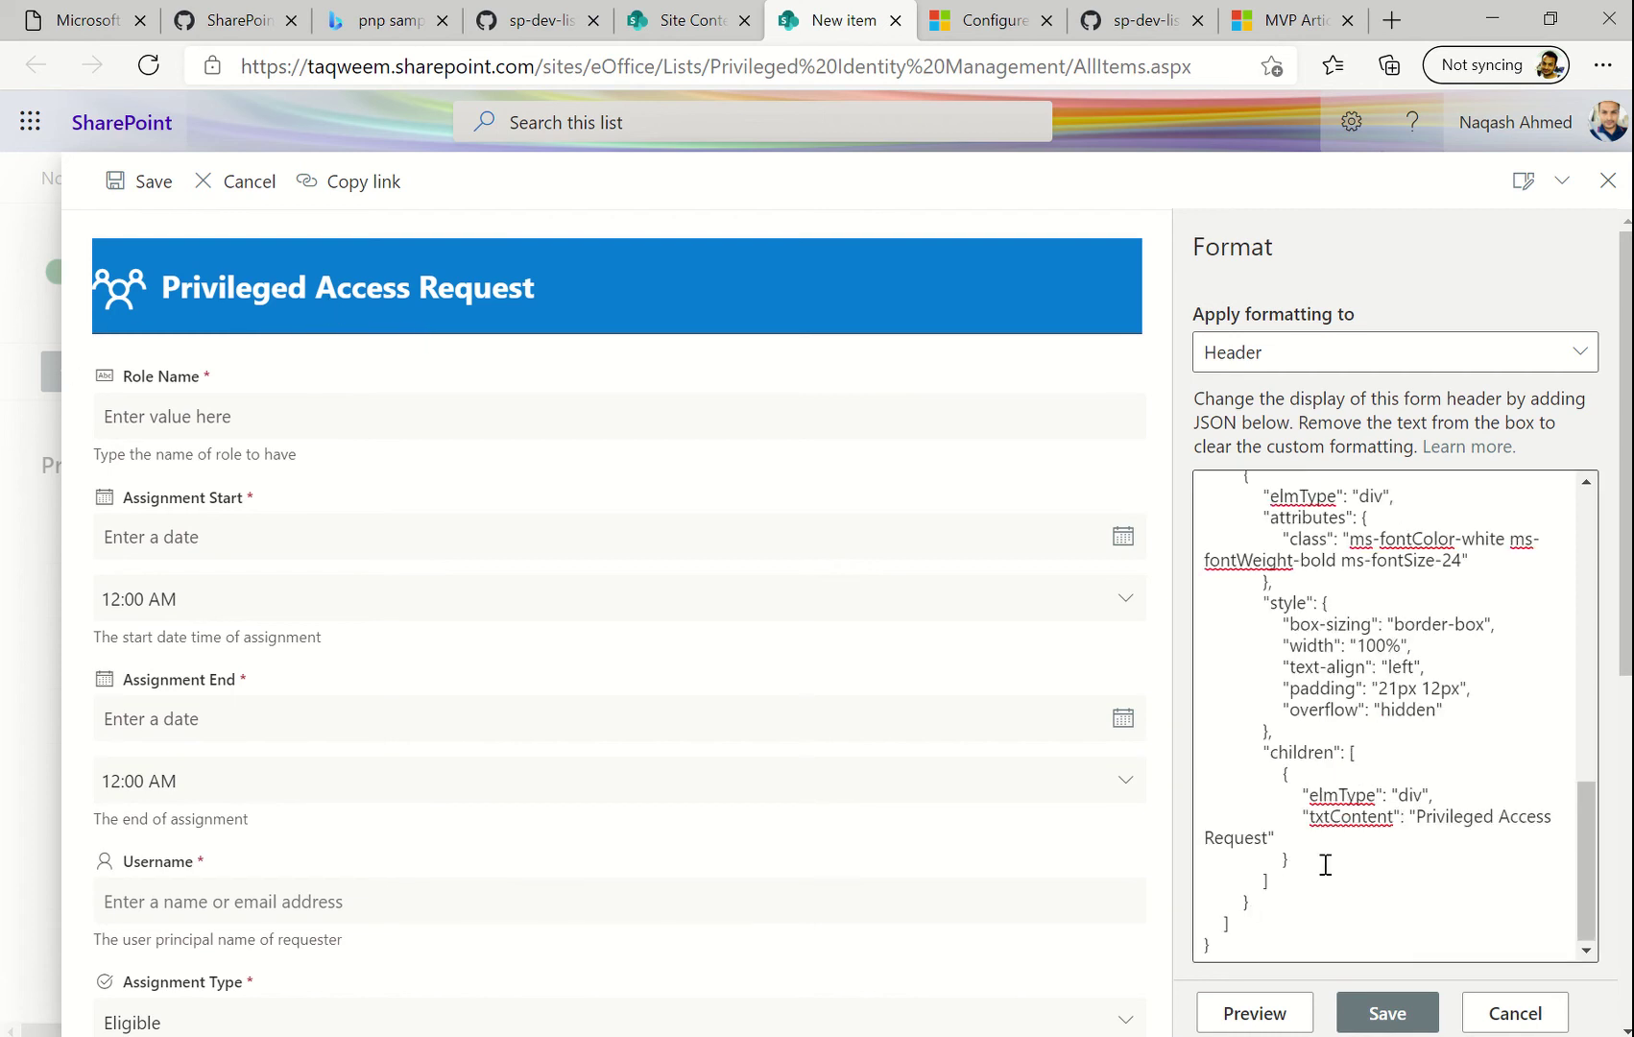
# Save the header formatting and start a new list item
pyautogui.click(1387, 1014)
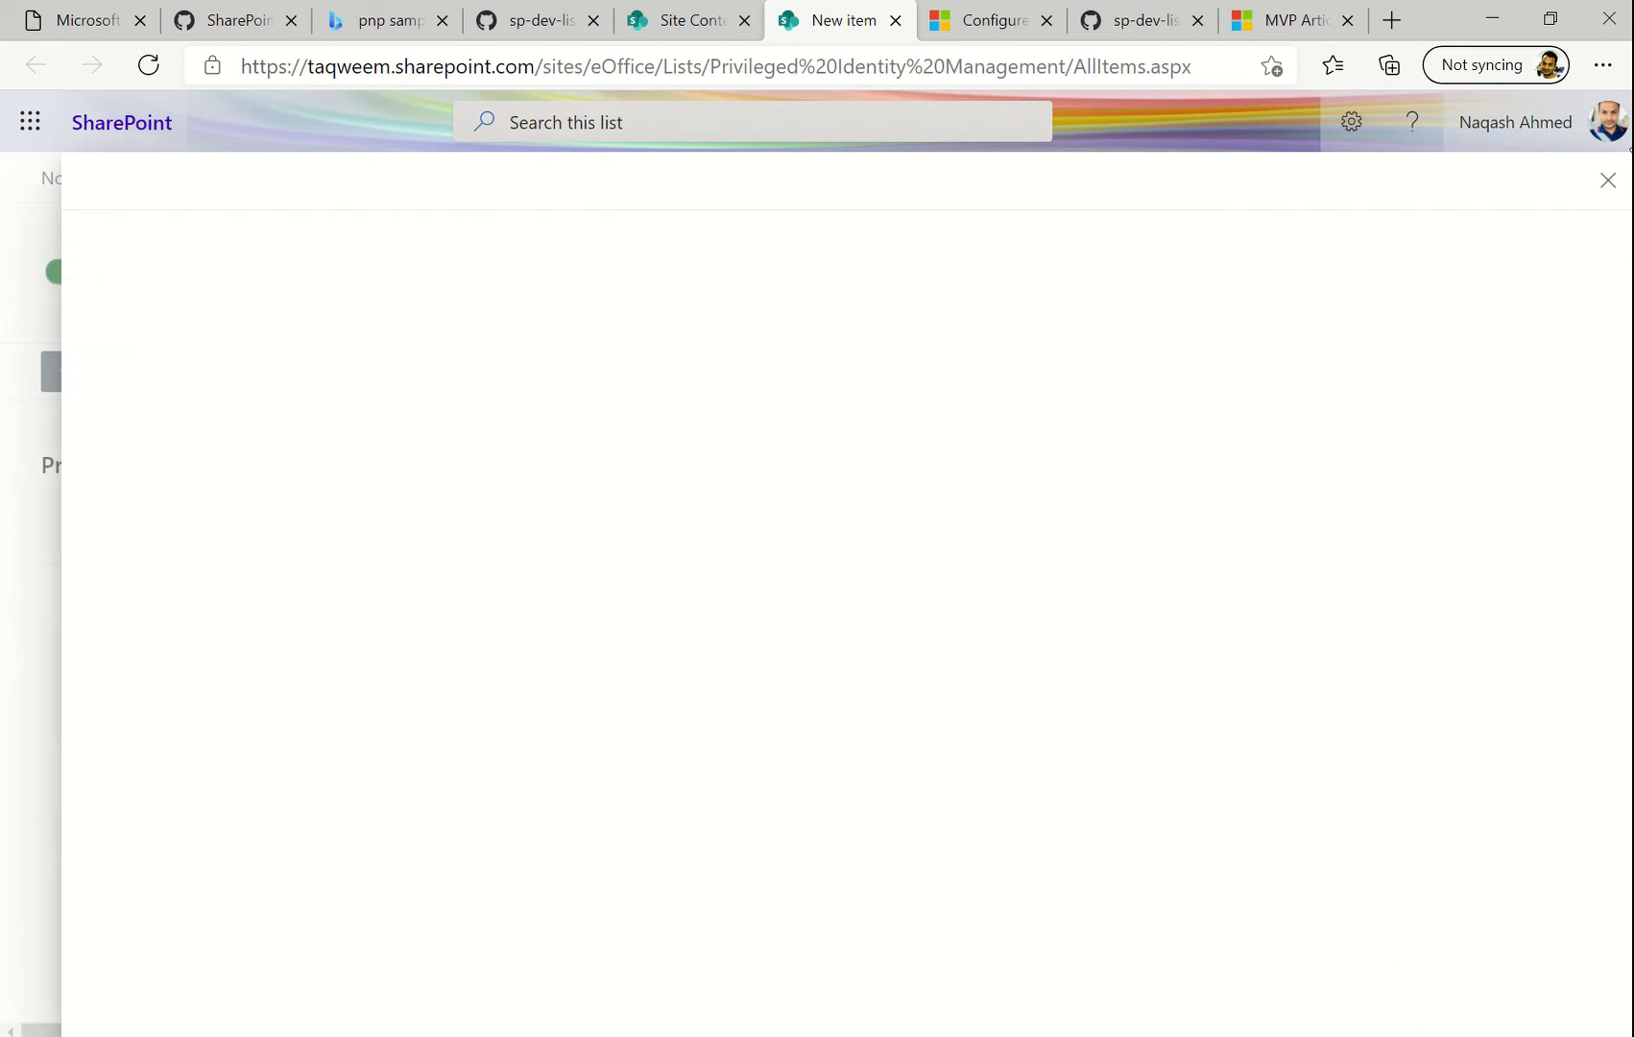
pyautogui.click(1609, 181)
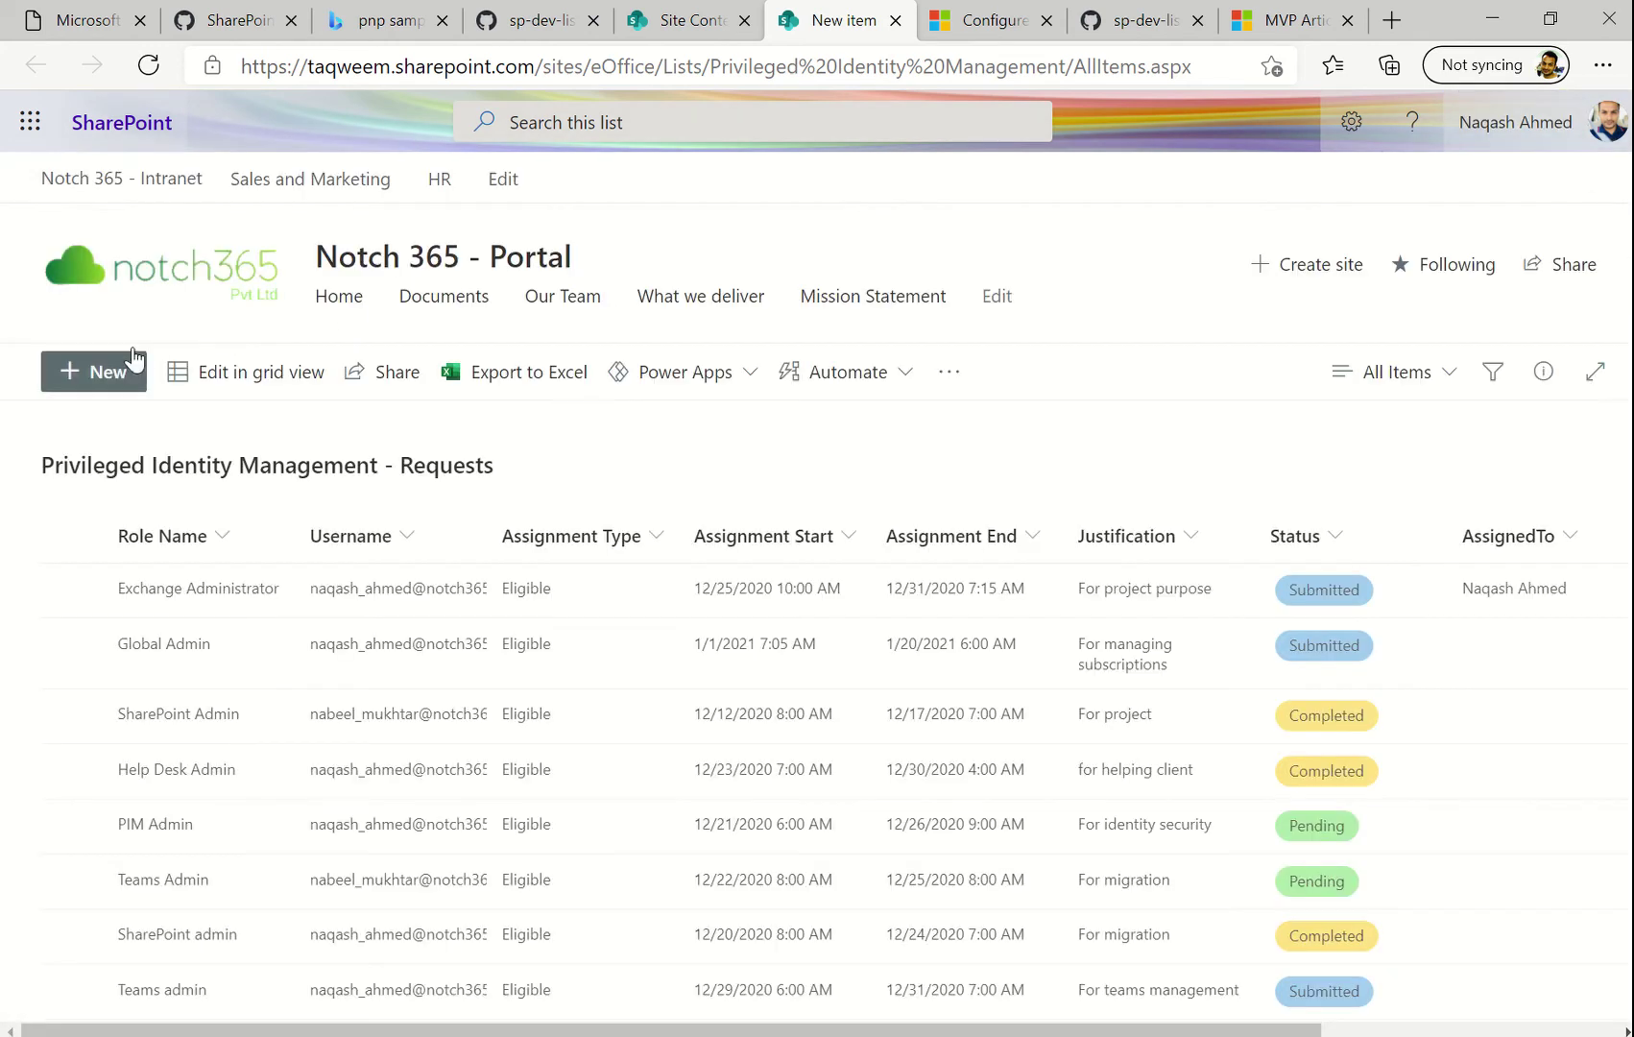
pyautogui.click(102, 371)
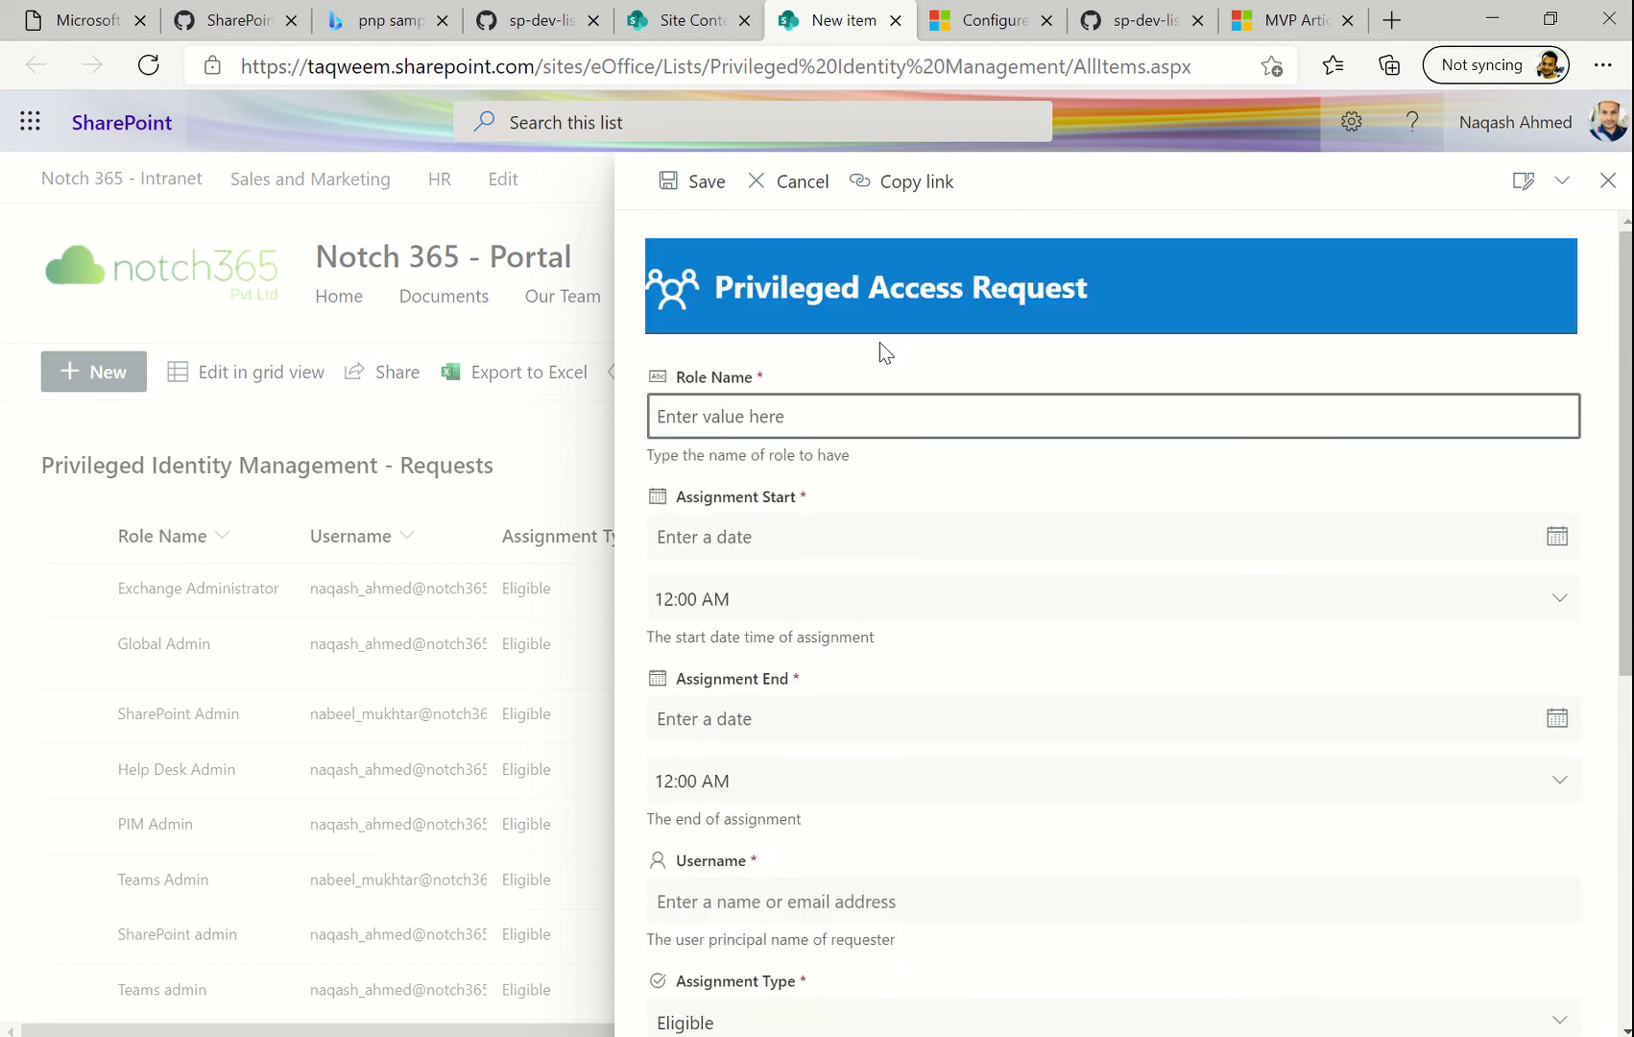
# Open Edit form > Configure layout and switch Apply formatting to Body
pyautogui.scroll(-5, 757, 480)
pyautogui.click(1536, 192)
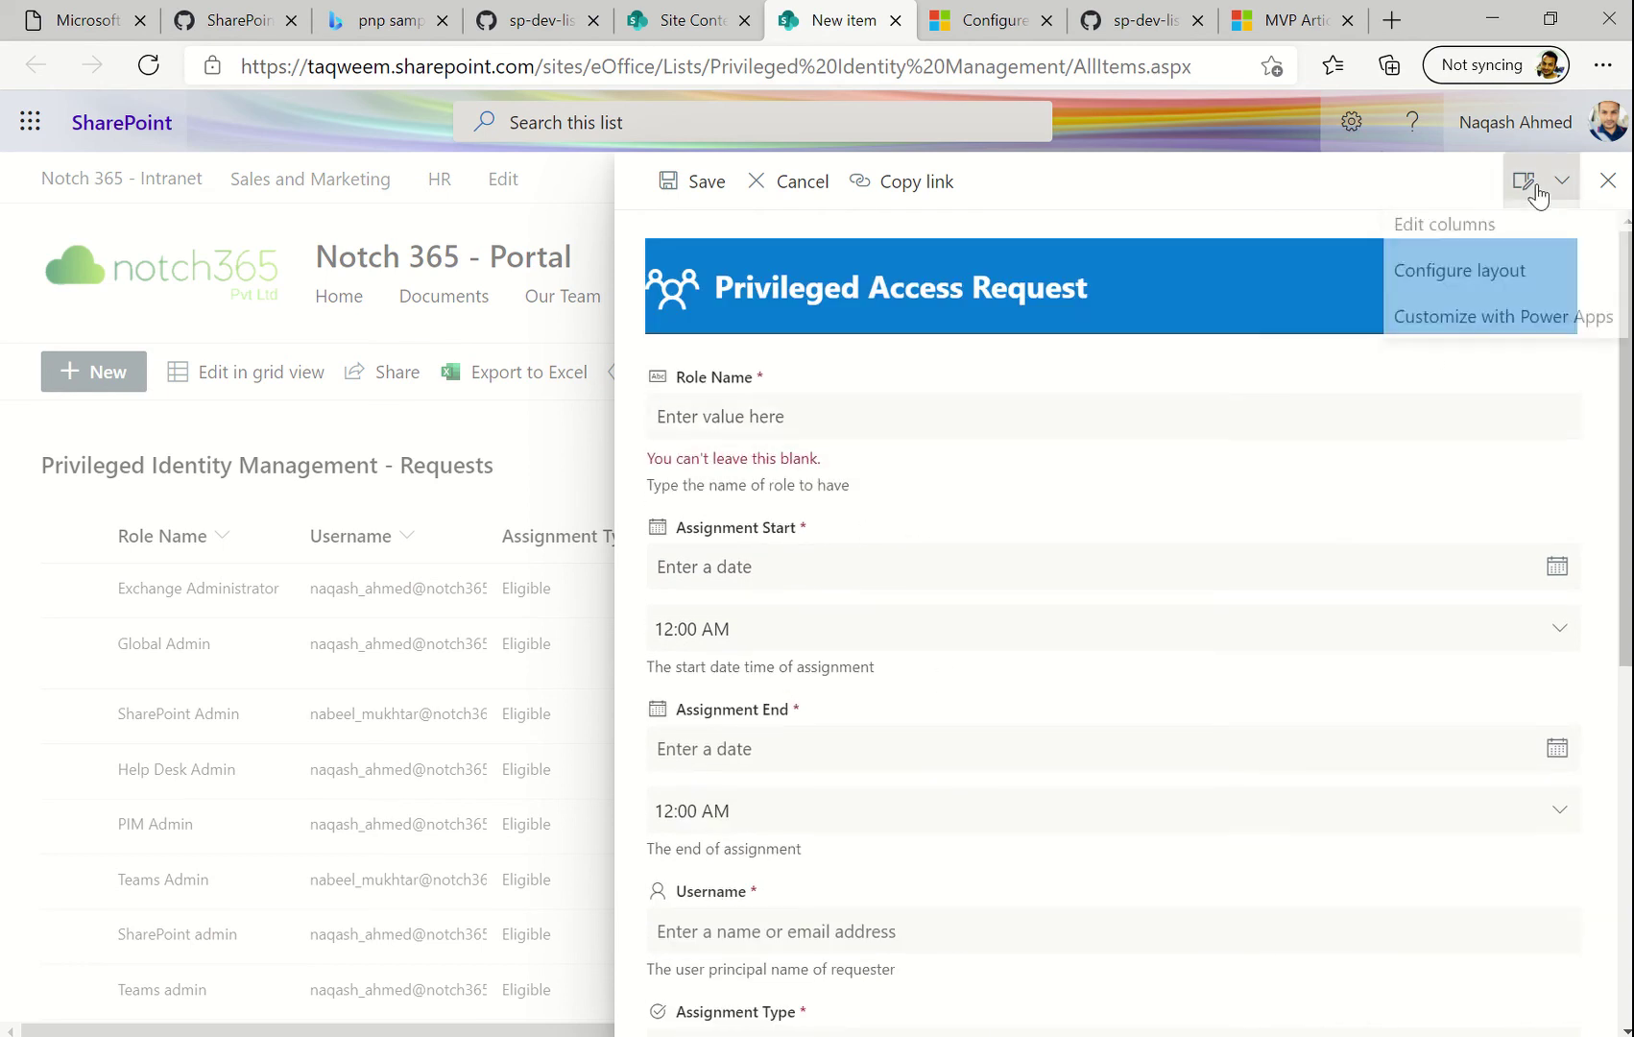
pyautogui.click(1489, 283)
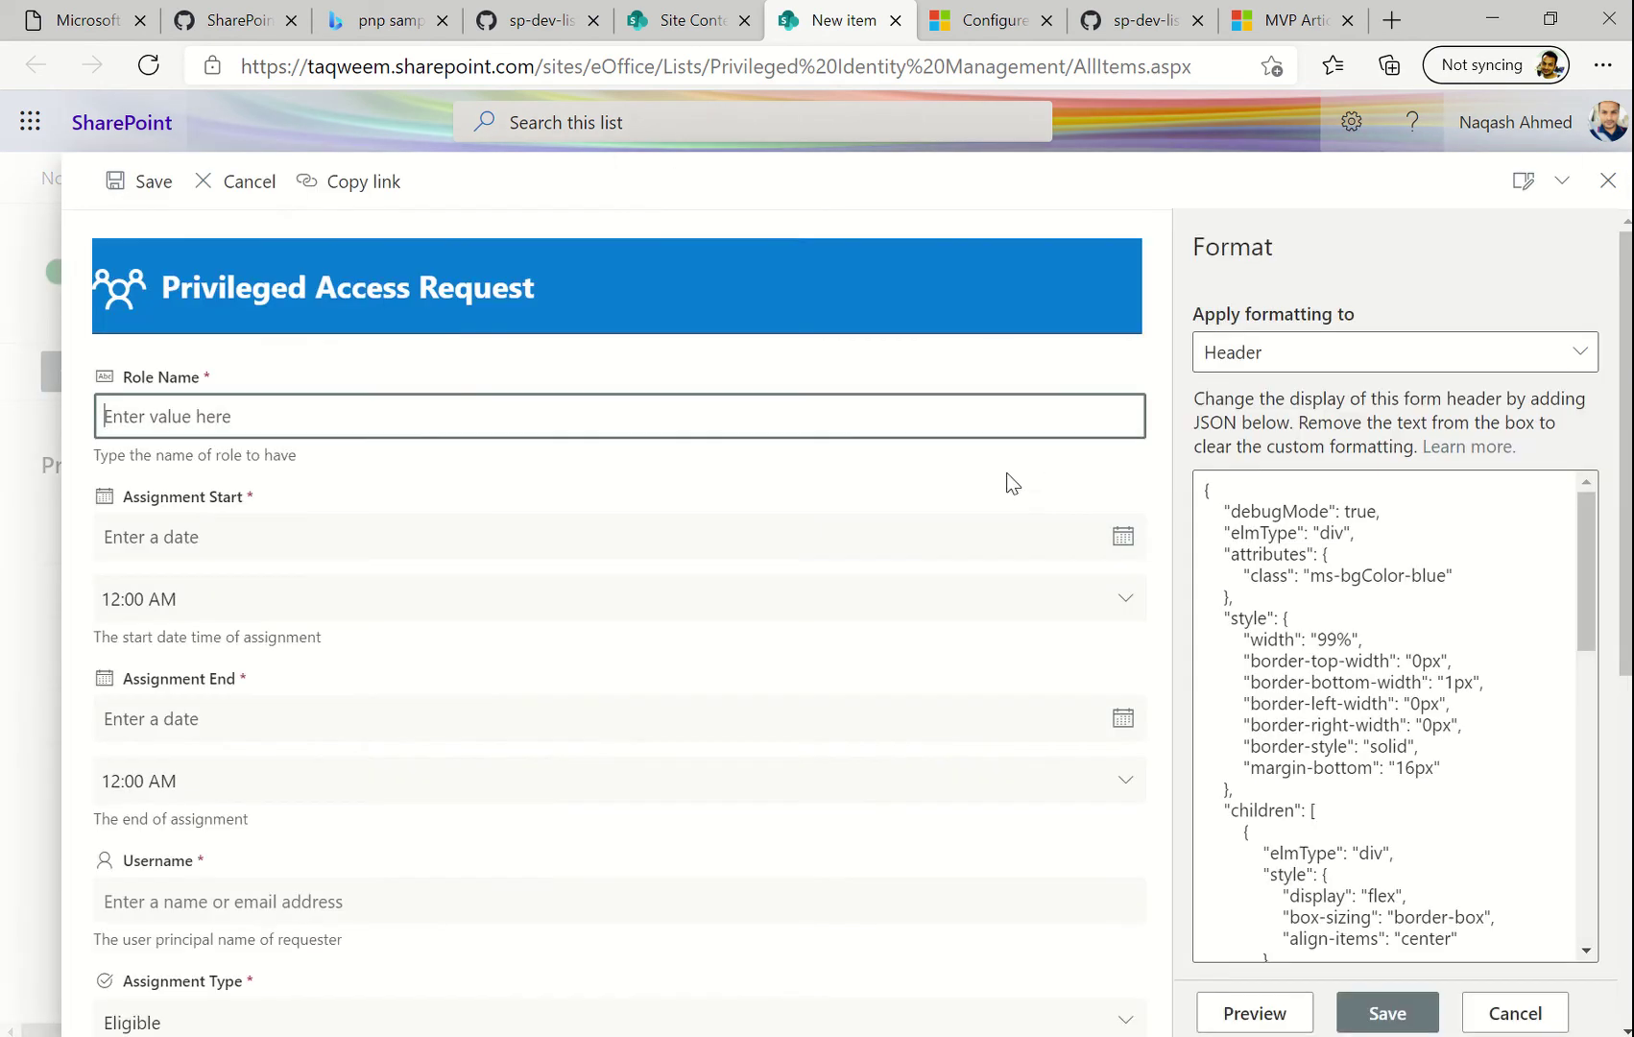
pyautogui.click(1343, 353)
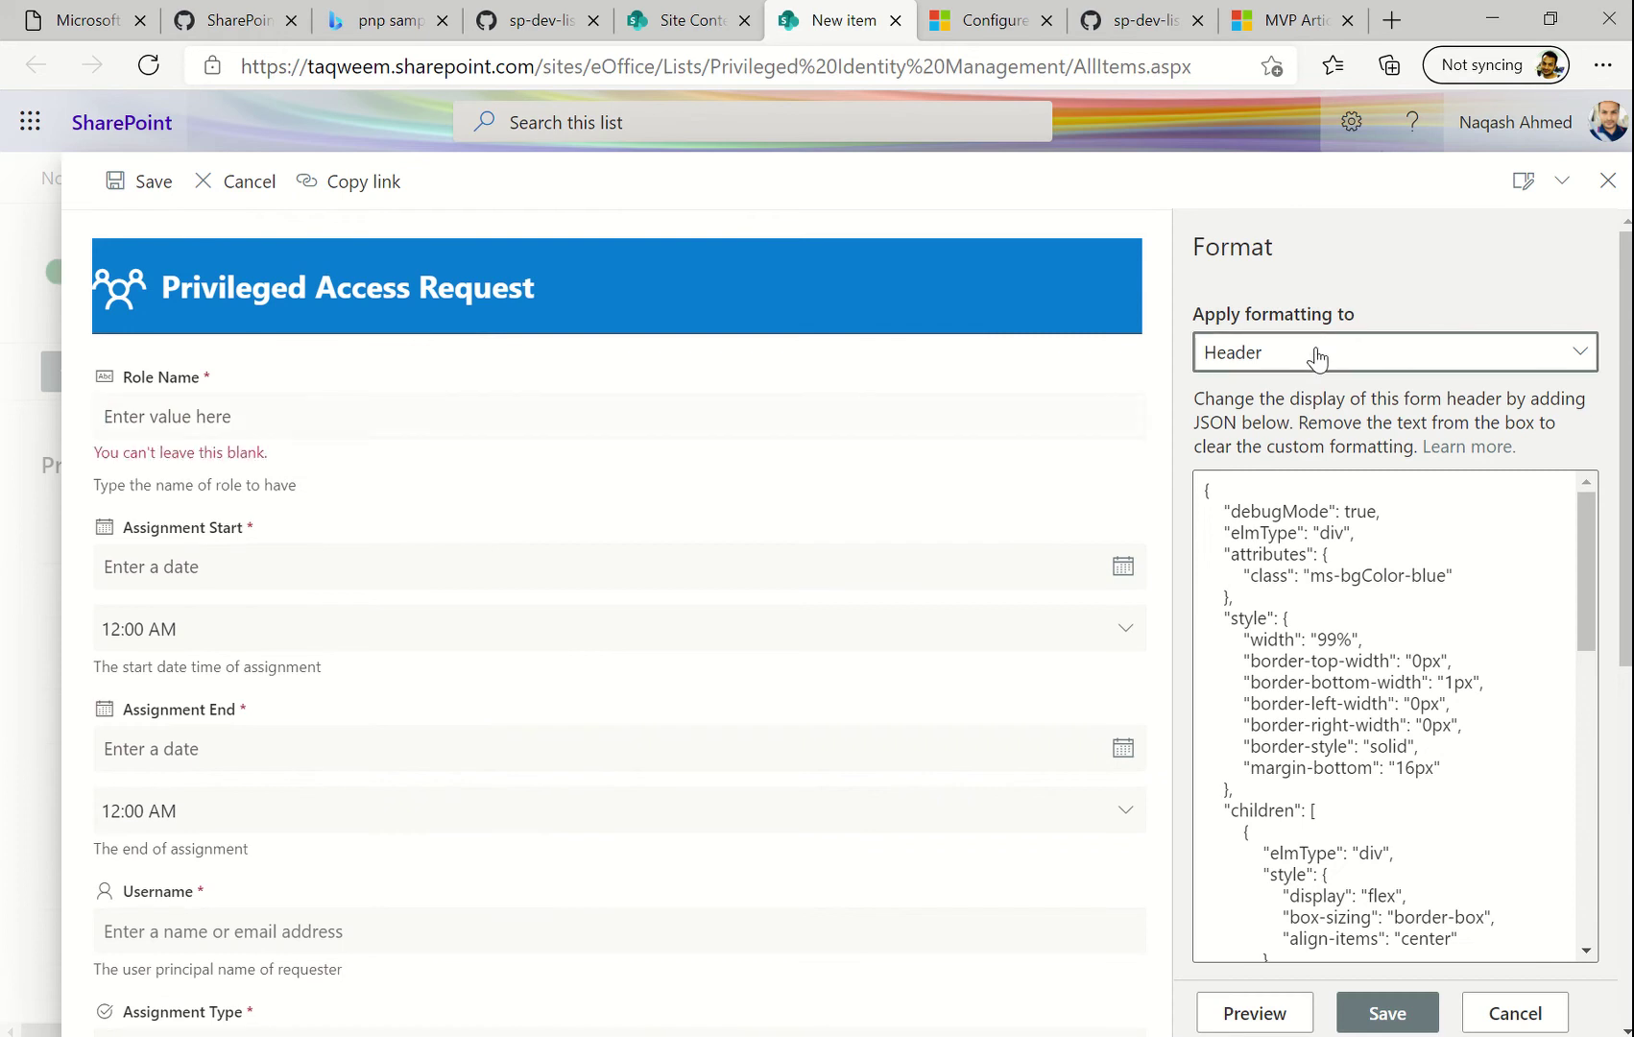
pyautogui.click(1261, 450)
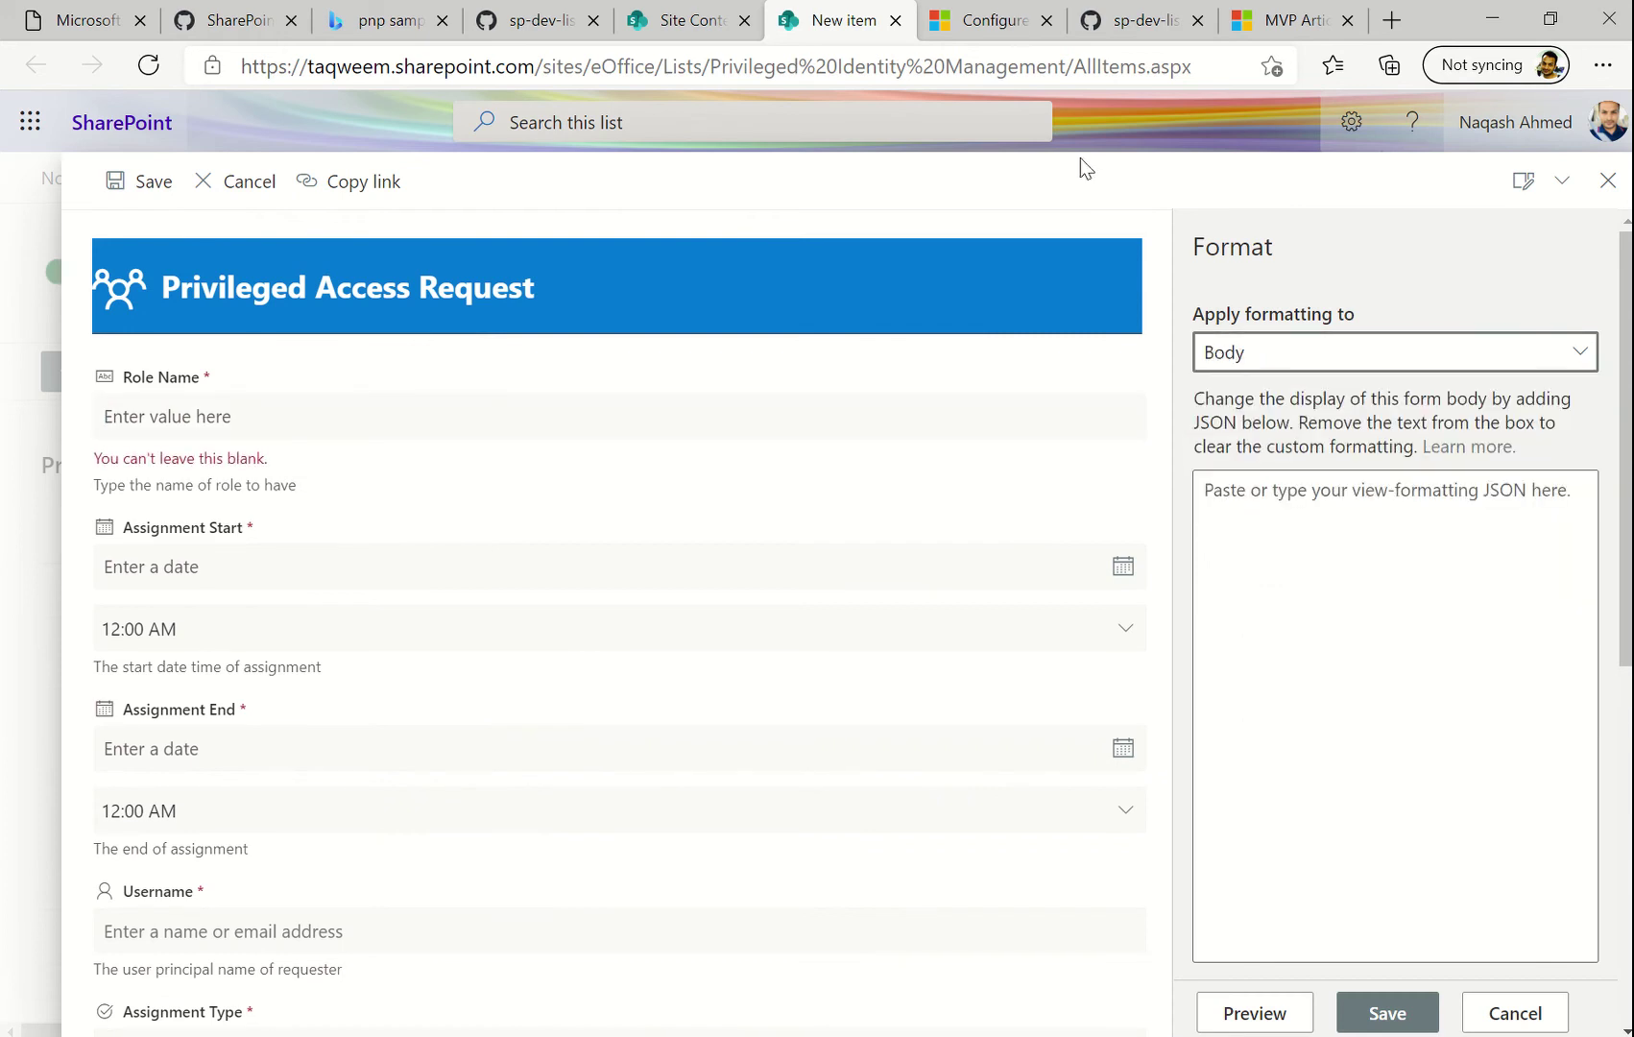
# Copy the docs' example JSON from 'Configure custom body with one or more sections'
pyautogui.click(999, 29)
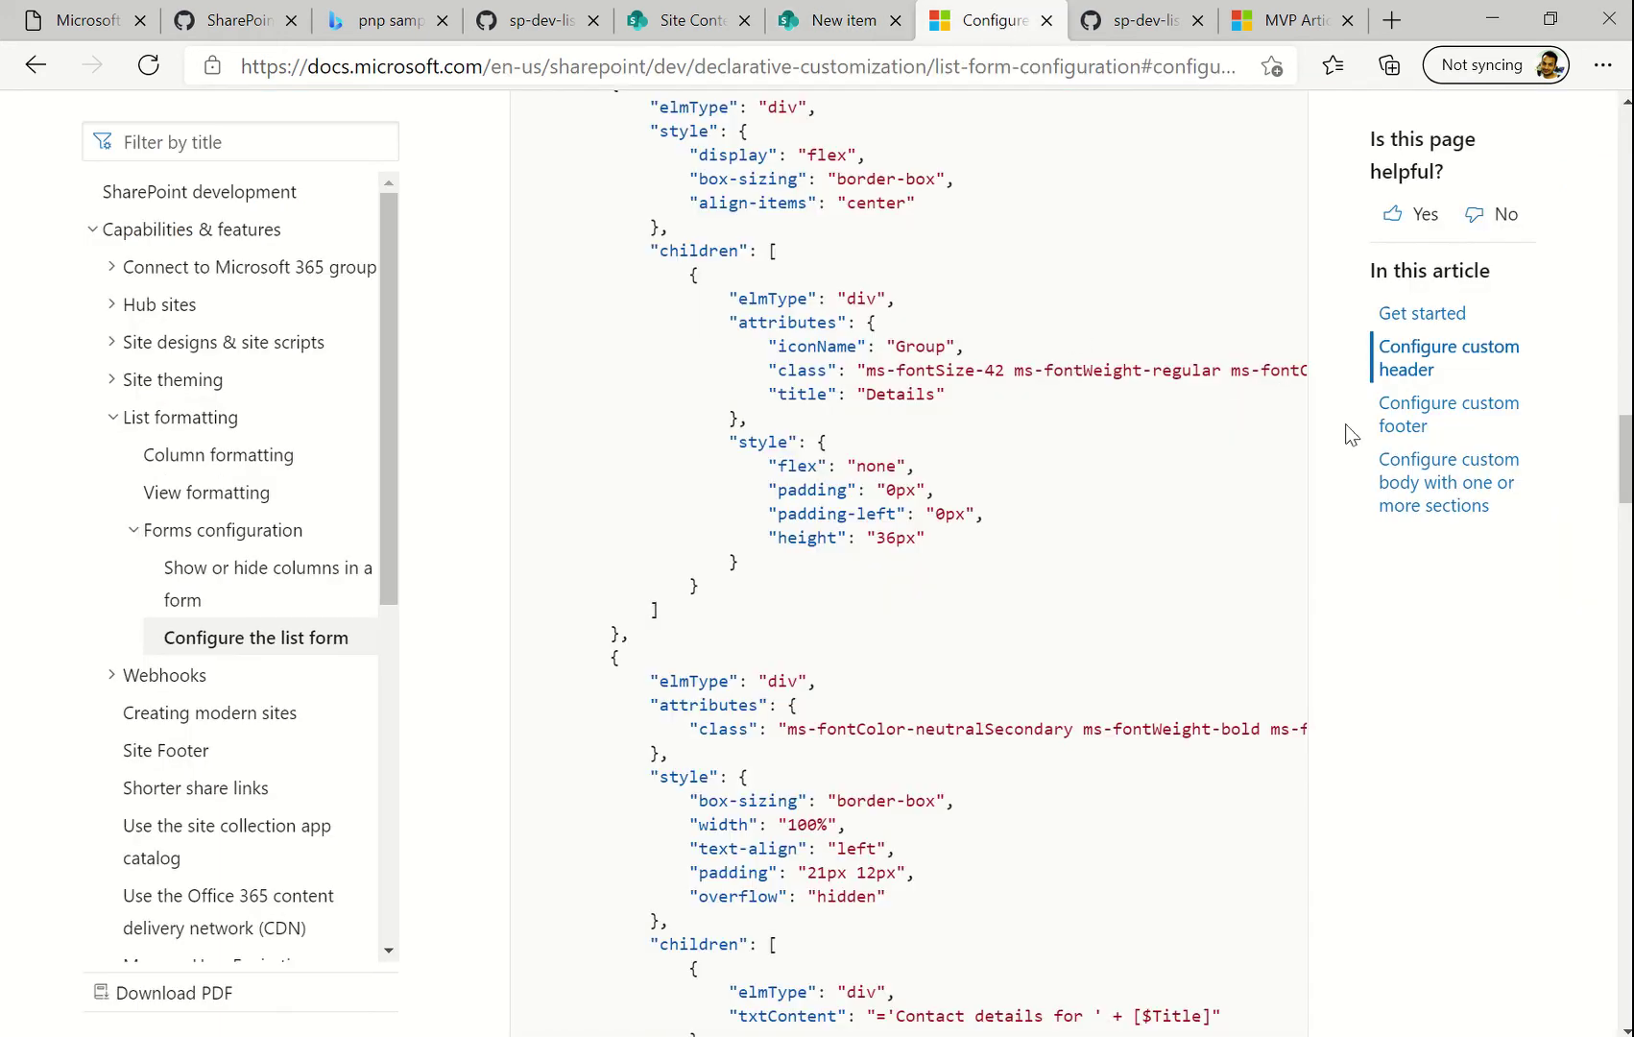
pyautogui.click(1416, 505)
pyautogui.scroll(-10, 1199, 576)
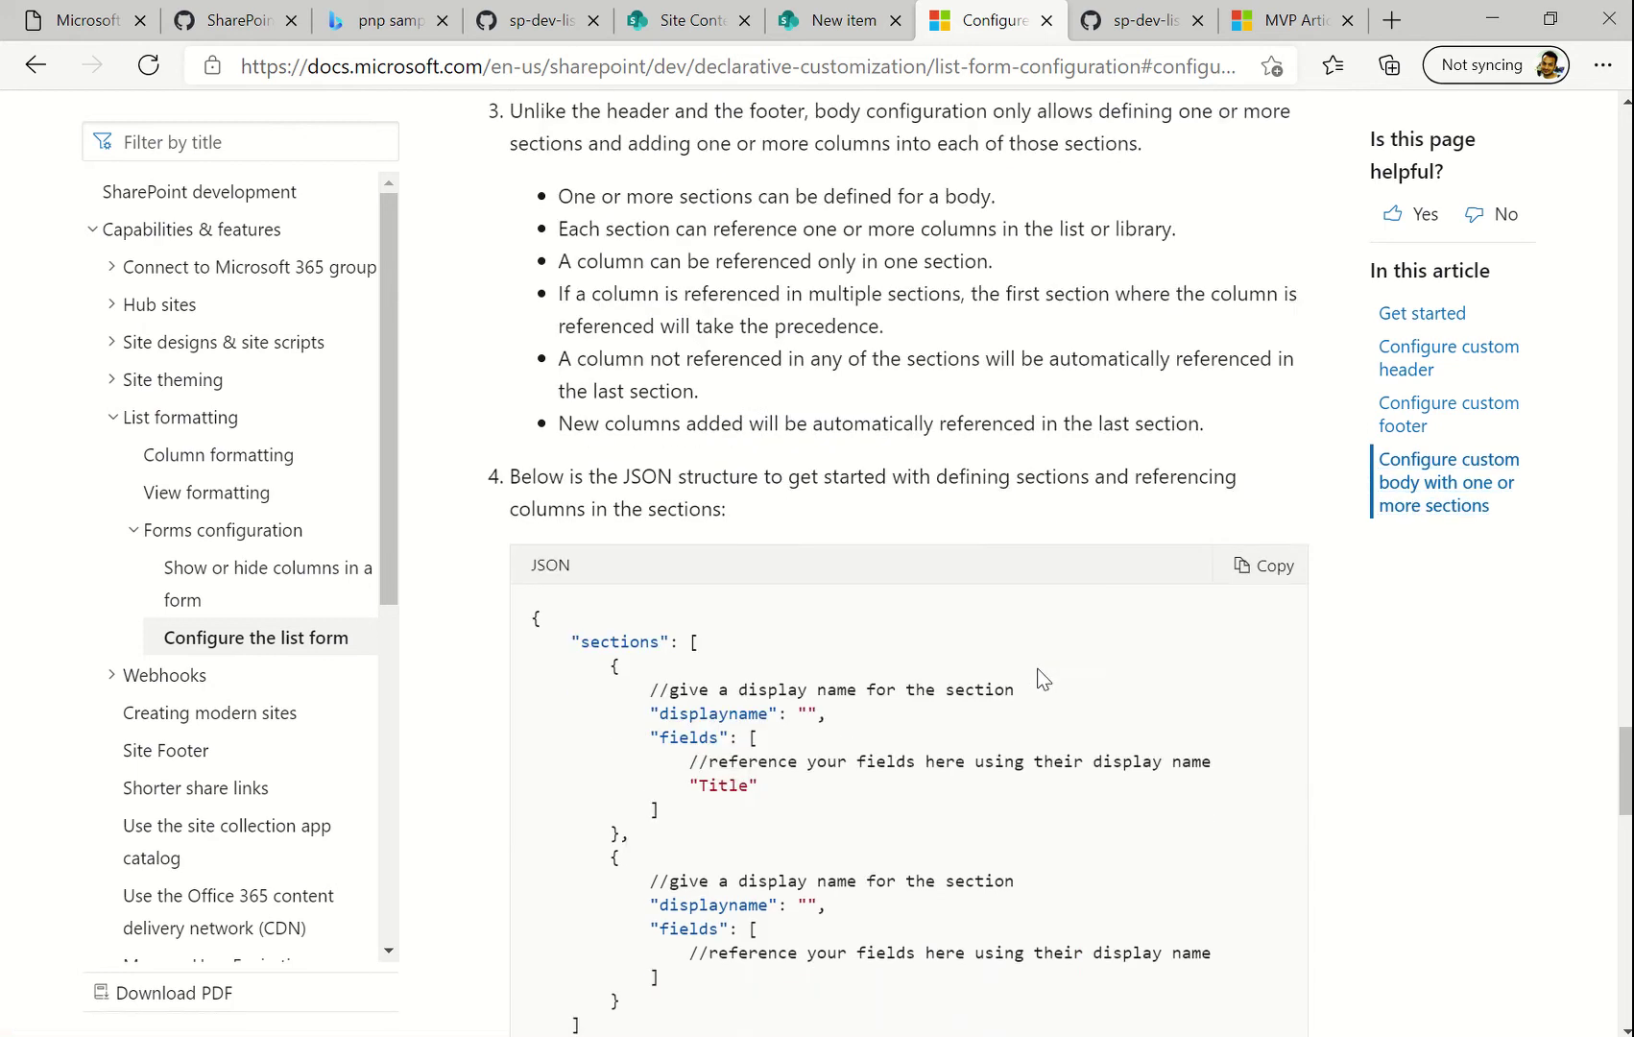
pyautogui.scroll(4, 729, 740)
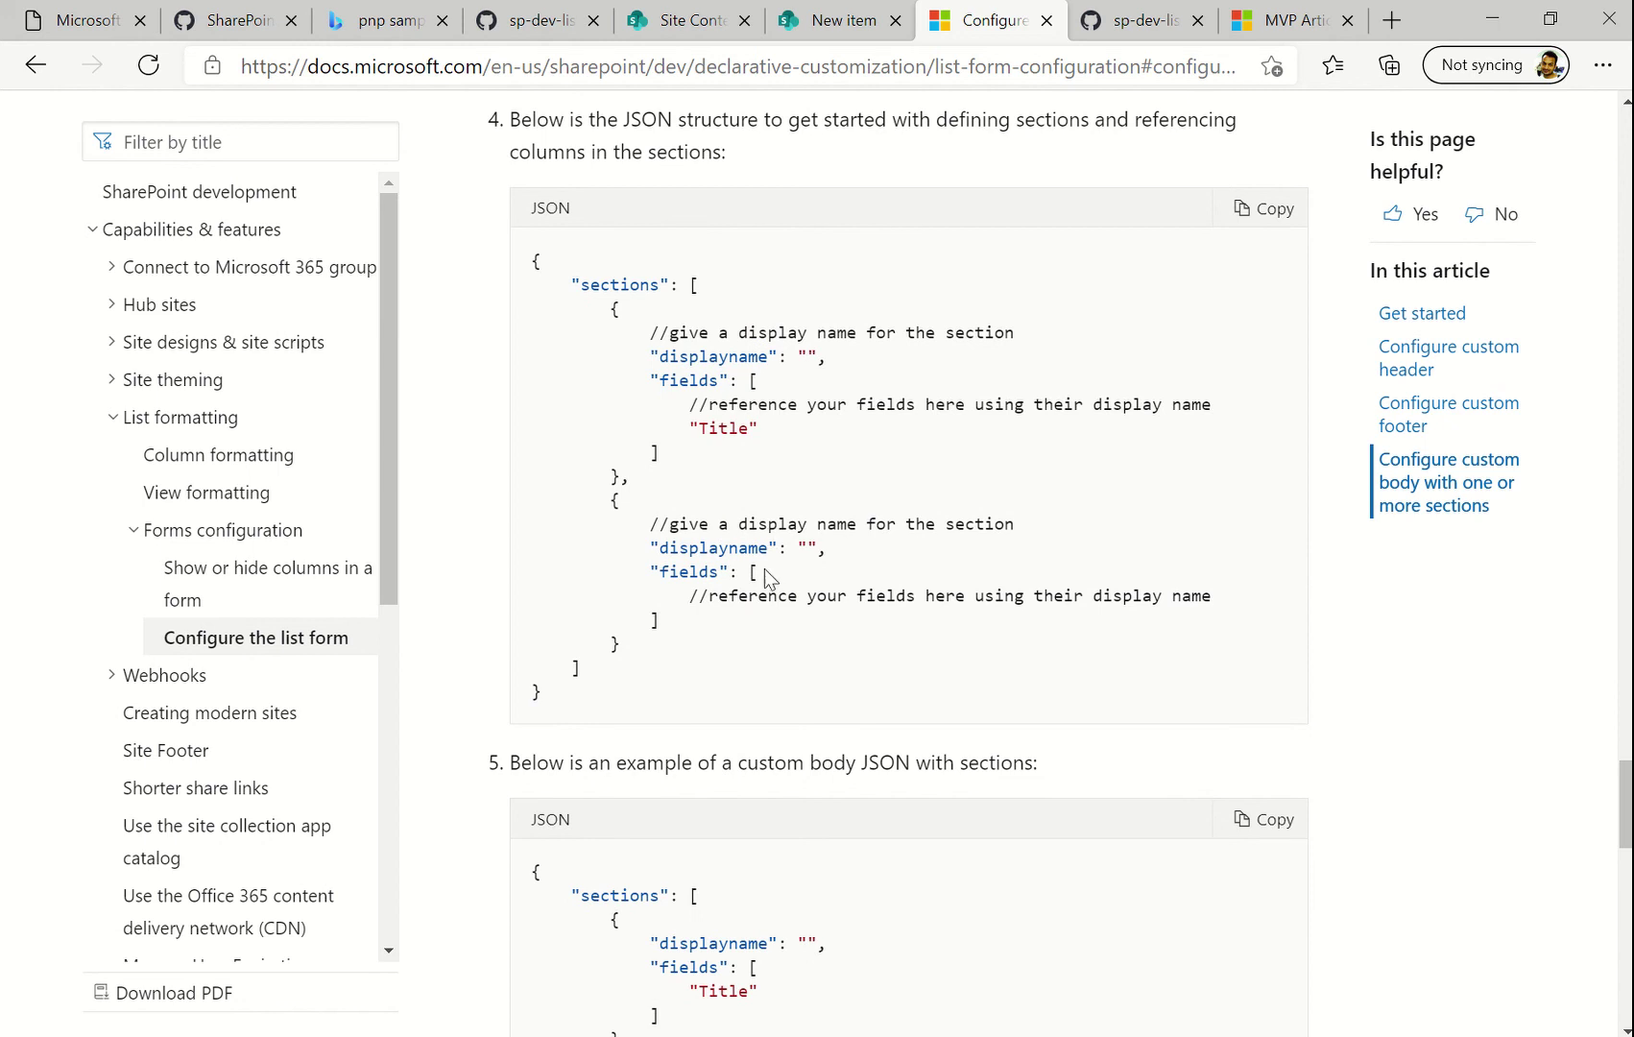
pyautogui.scroll(-5, 814, 585)
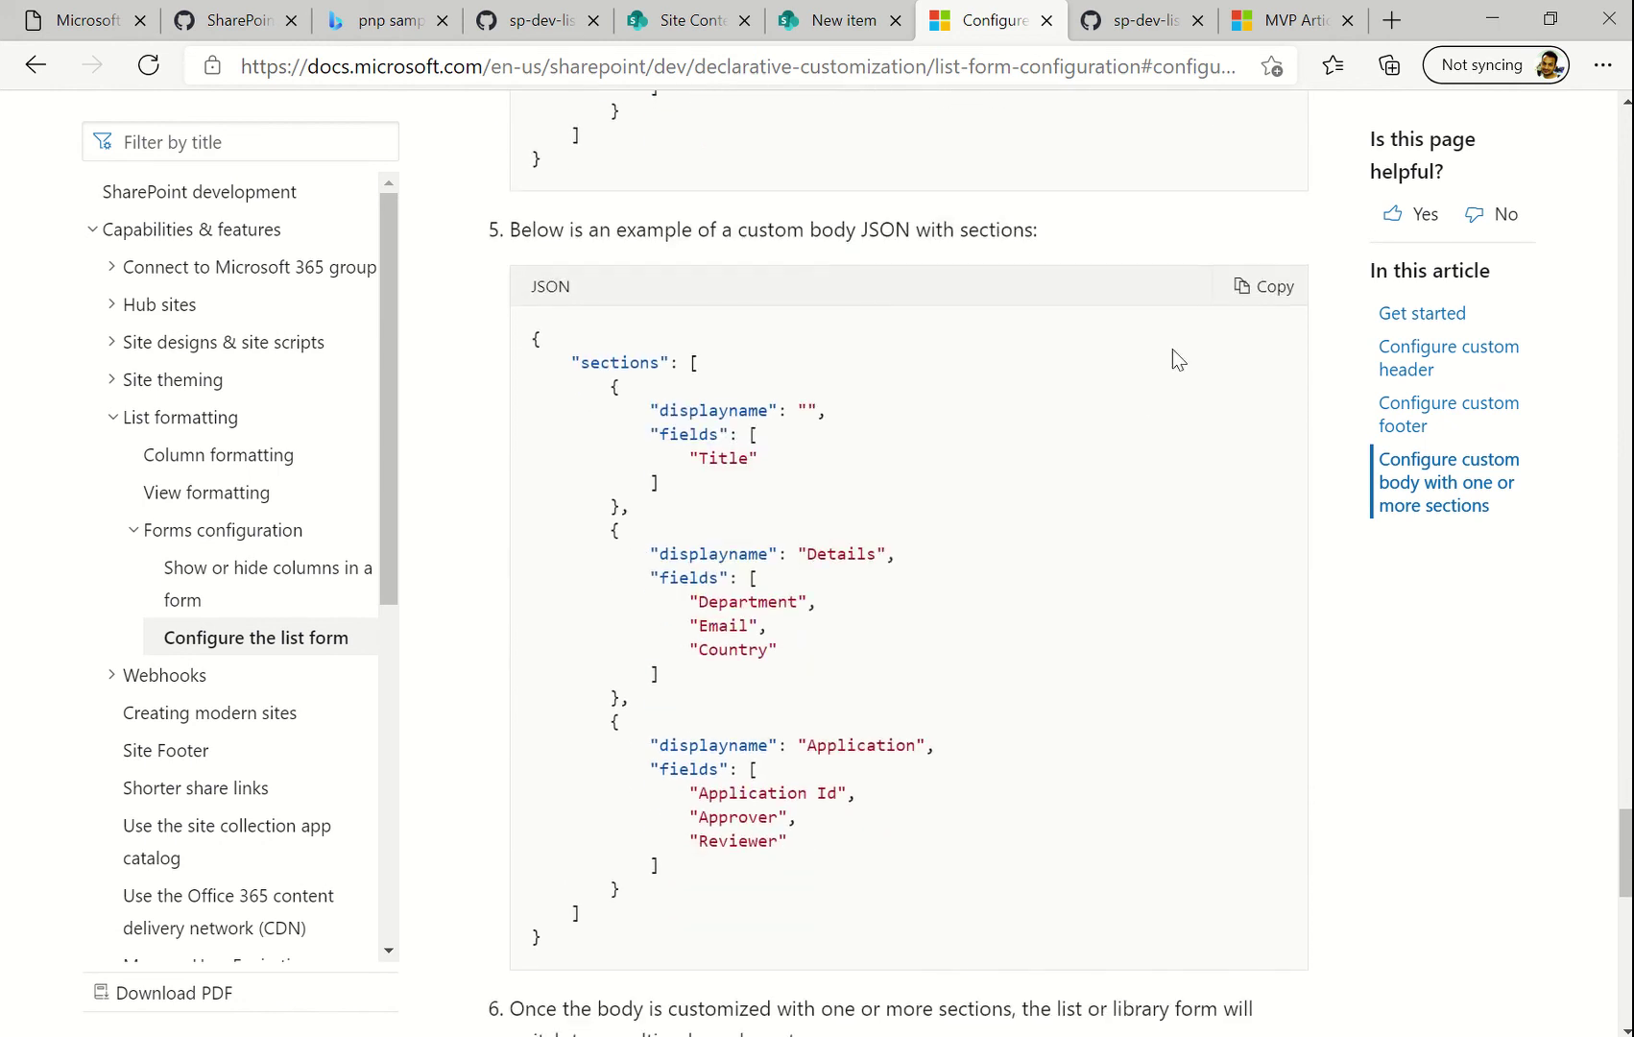
pyautogui.click(1273, 305)
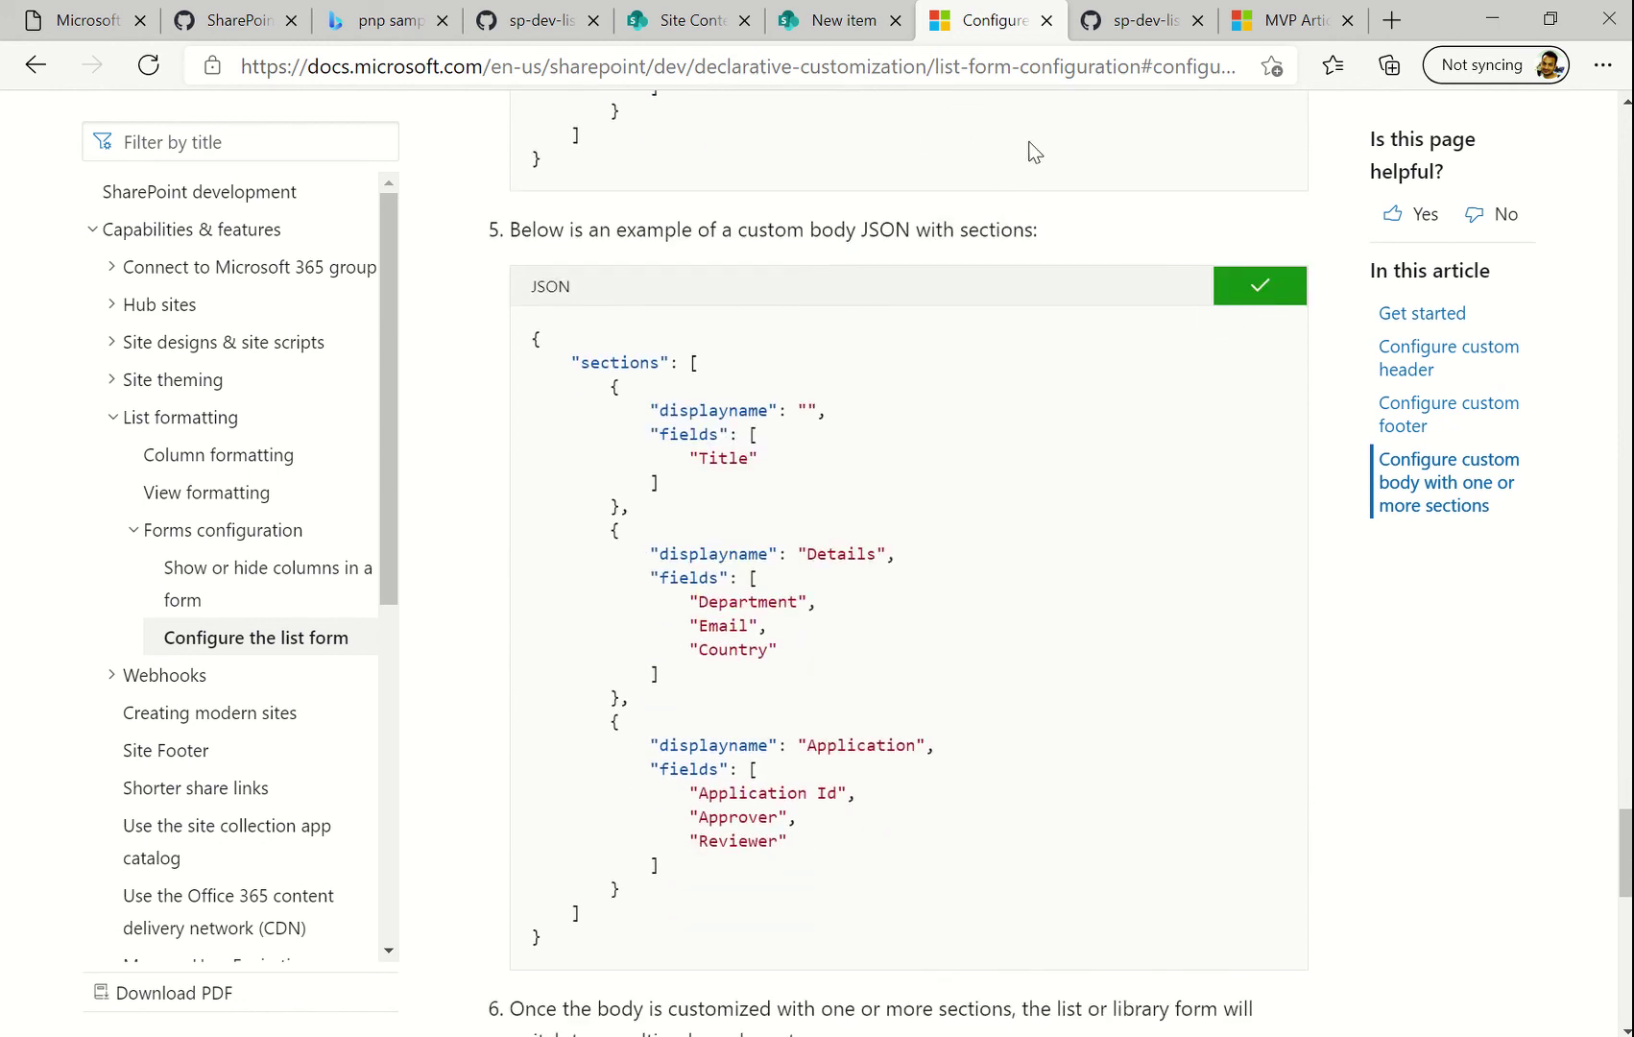
pyautogui.click(845, 23)
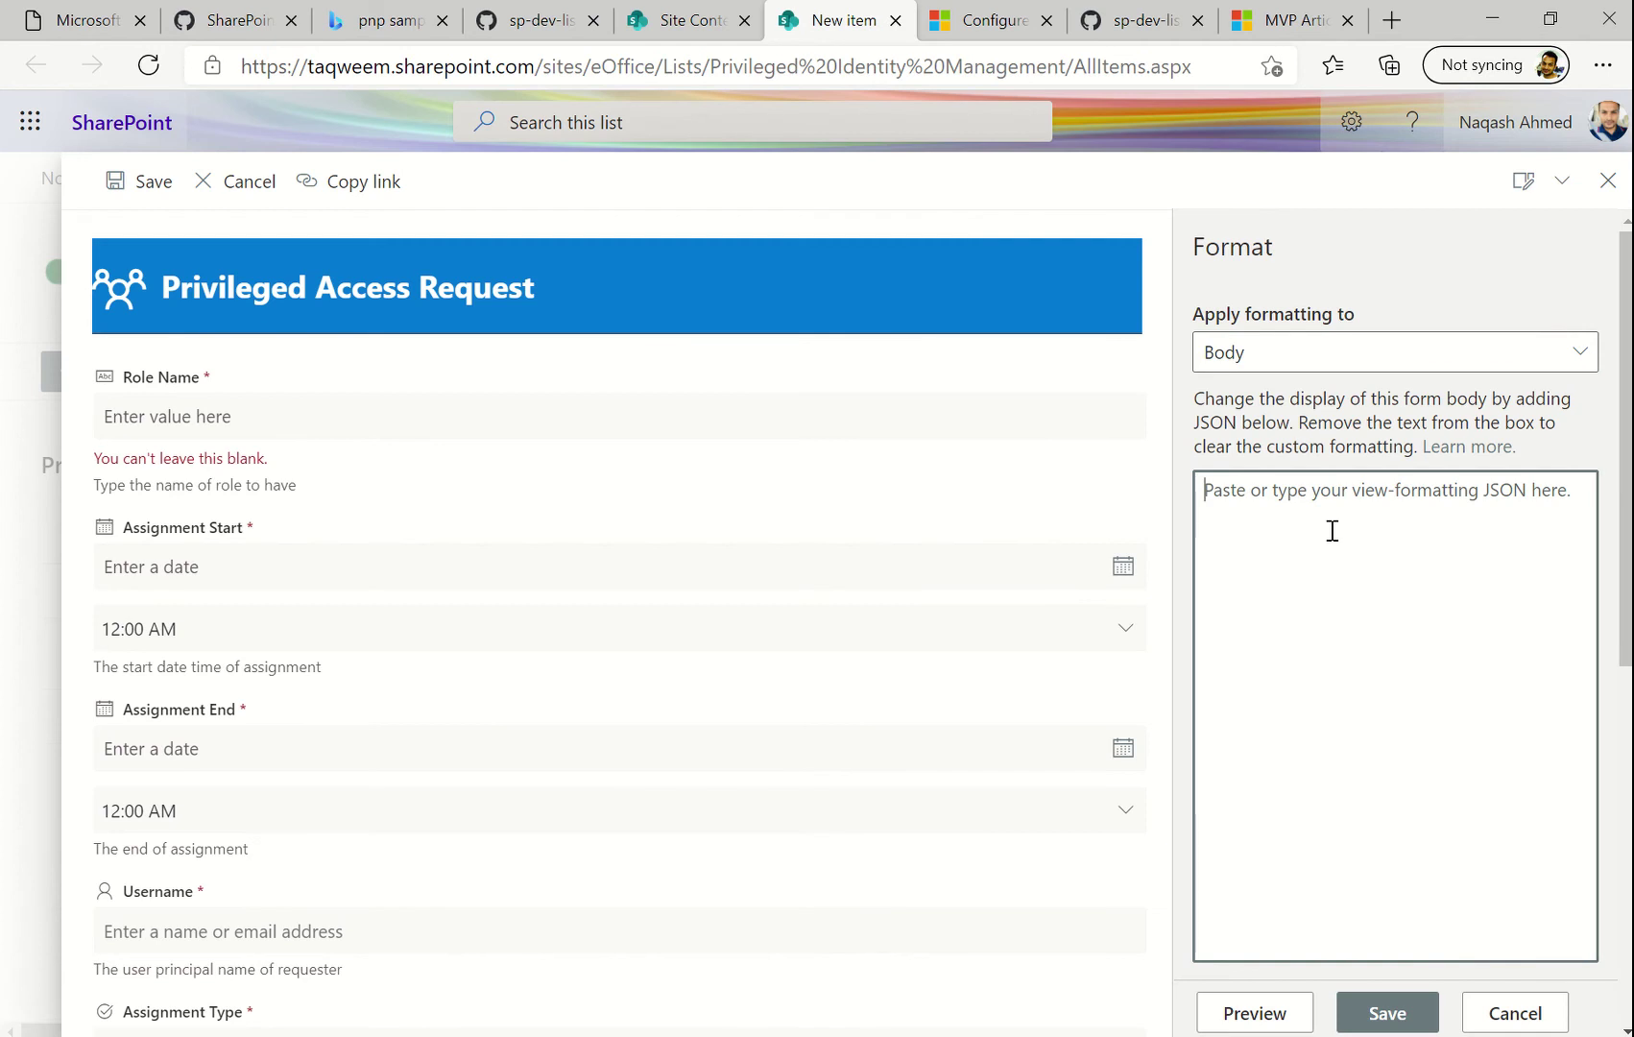
# Paste the copied sections JSON into the Body box and start filling the first section's display name
pyautogui.click(1332, 531)
pyautogui.hotkey('ctrl', 'v')
pyautogui.scroll(2, 1332, 531)
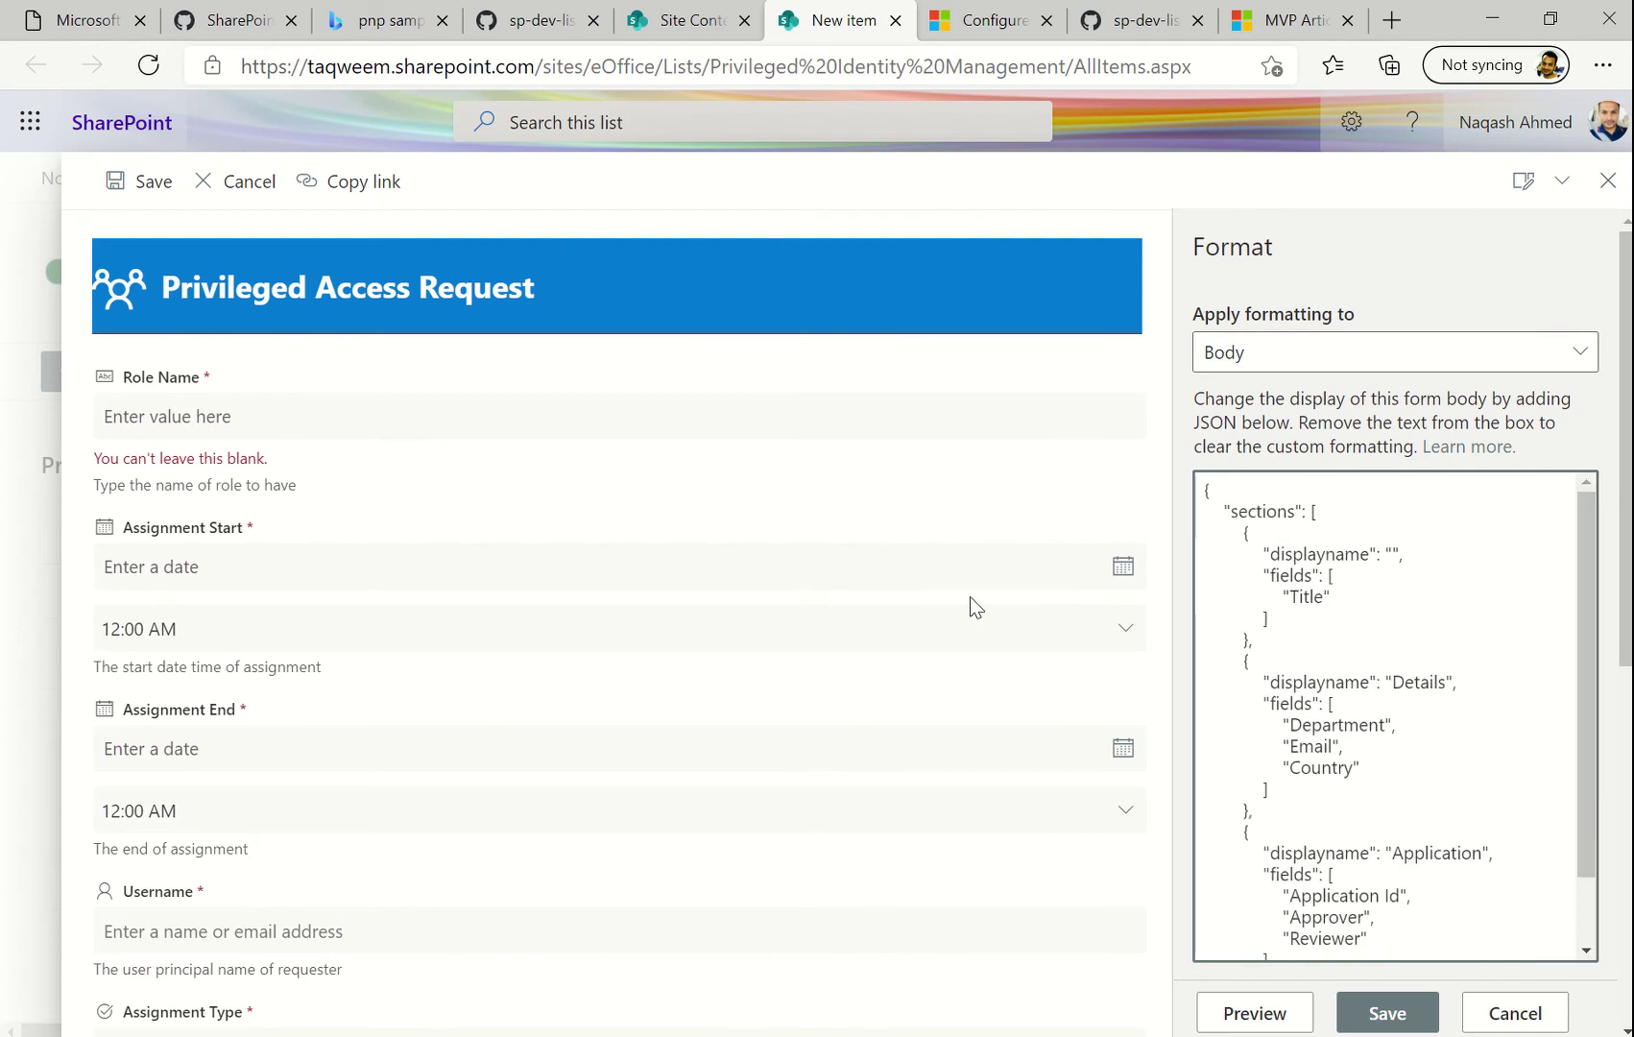
pyautogui.click(1401, 554)
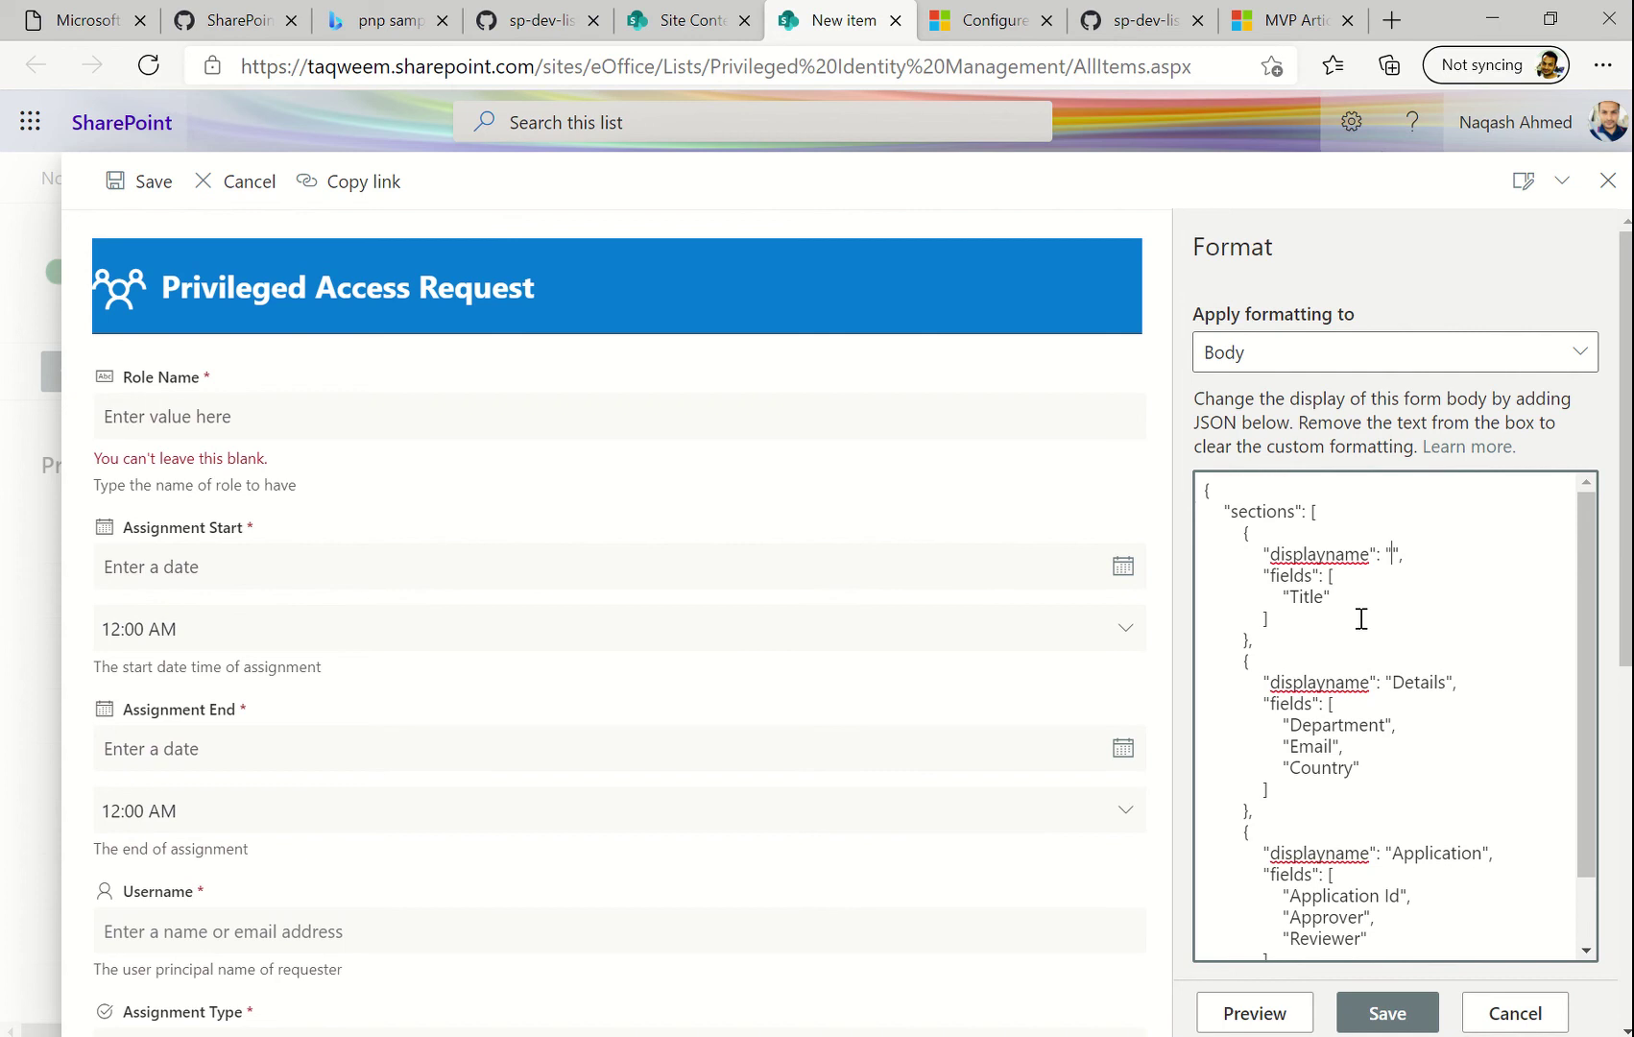
pyautogui.scroll(-1, 797, 660)
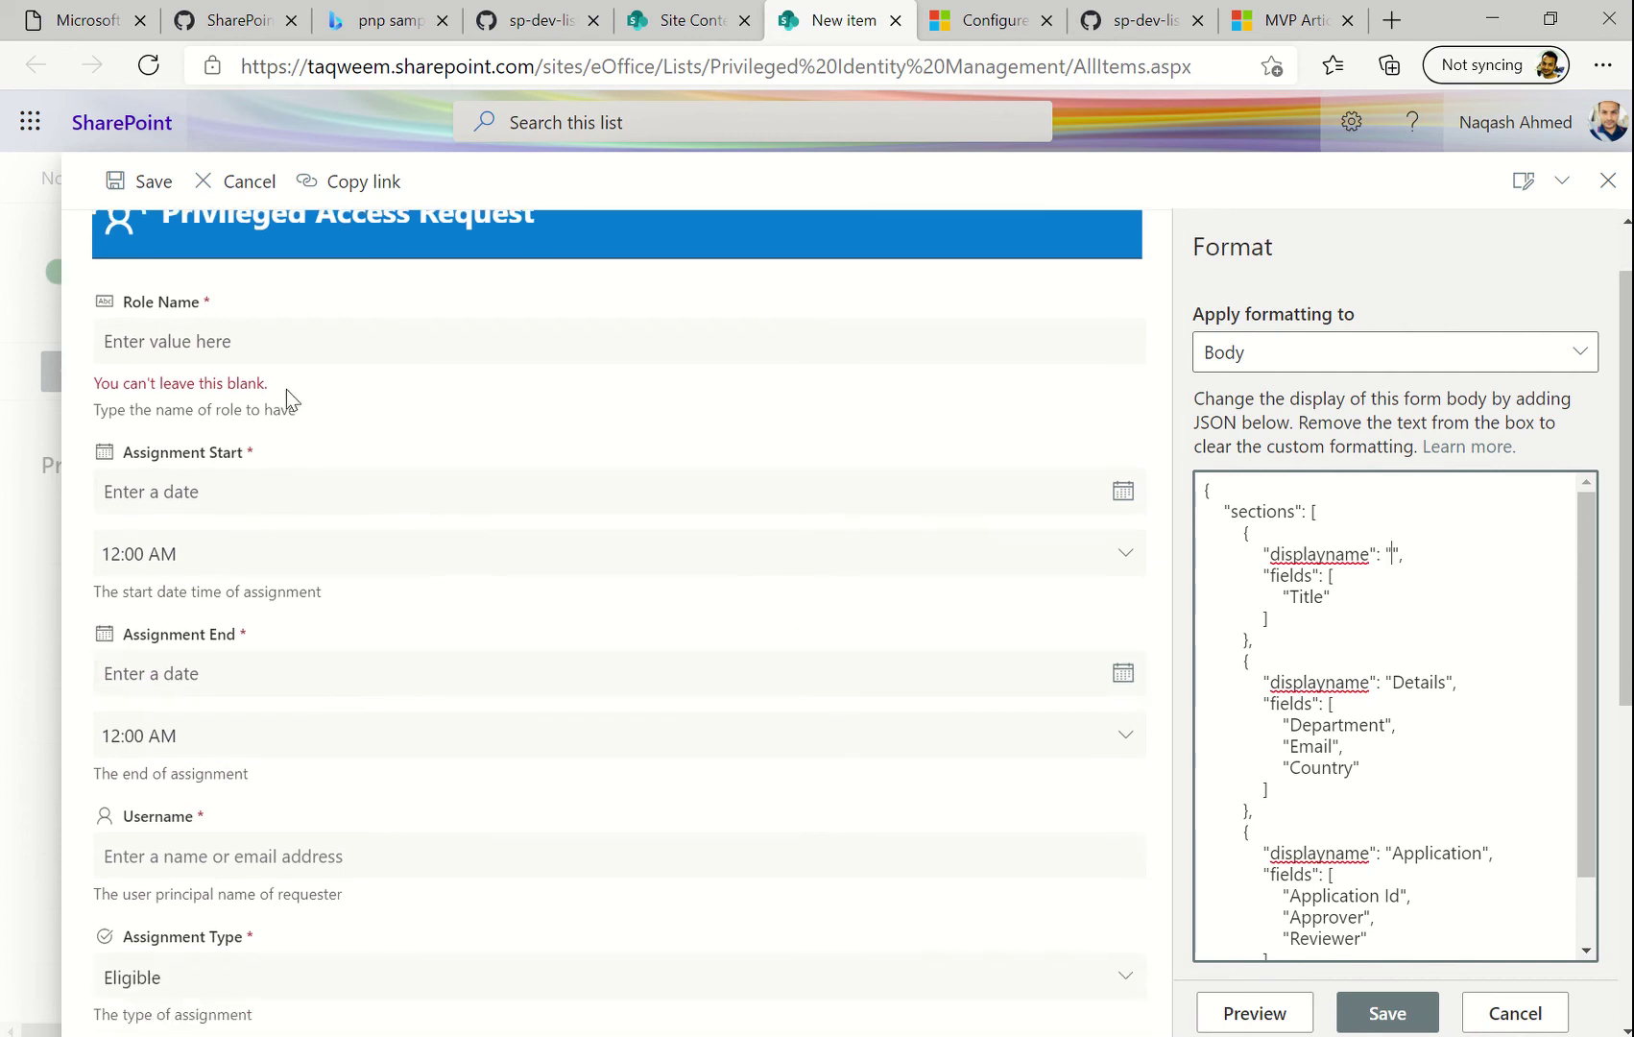
pyautogui.scroll(1, 439, 433)
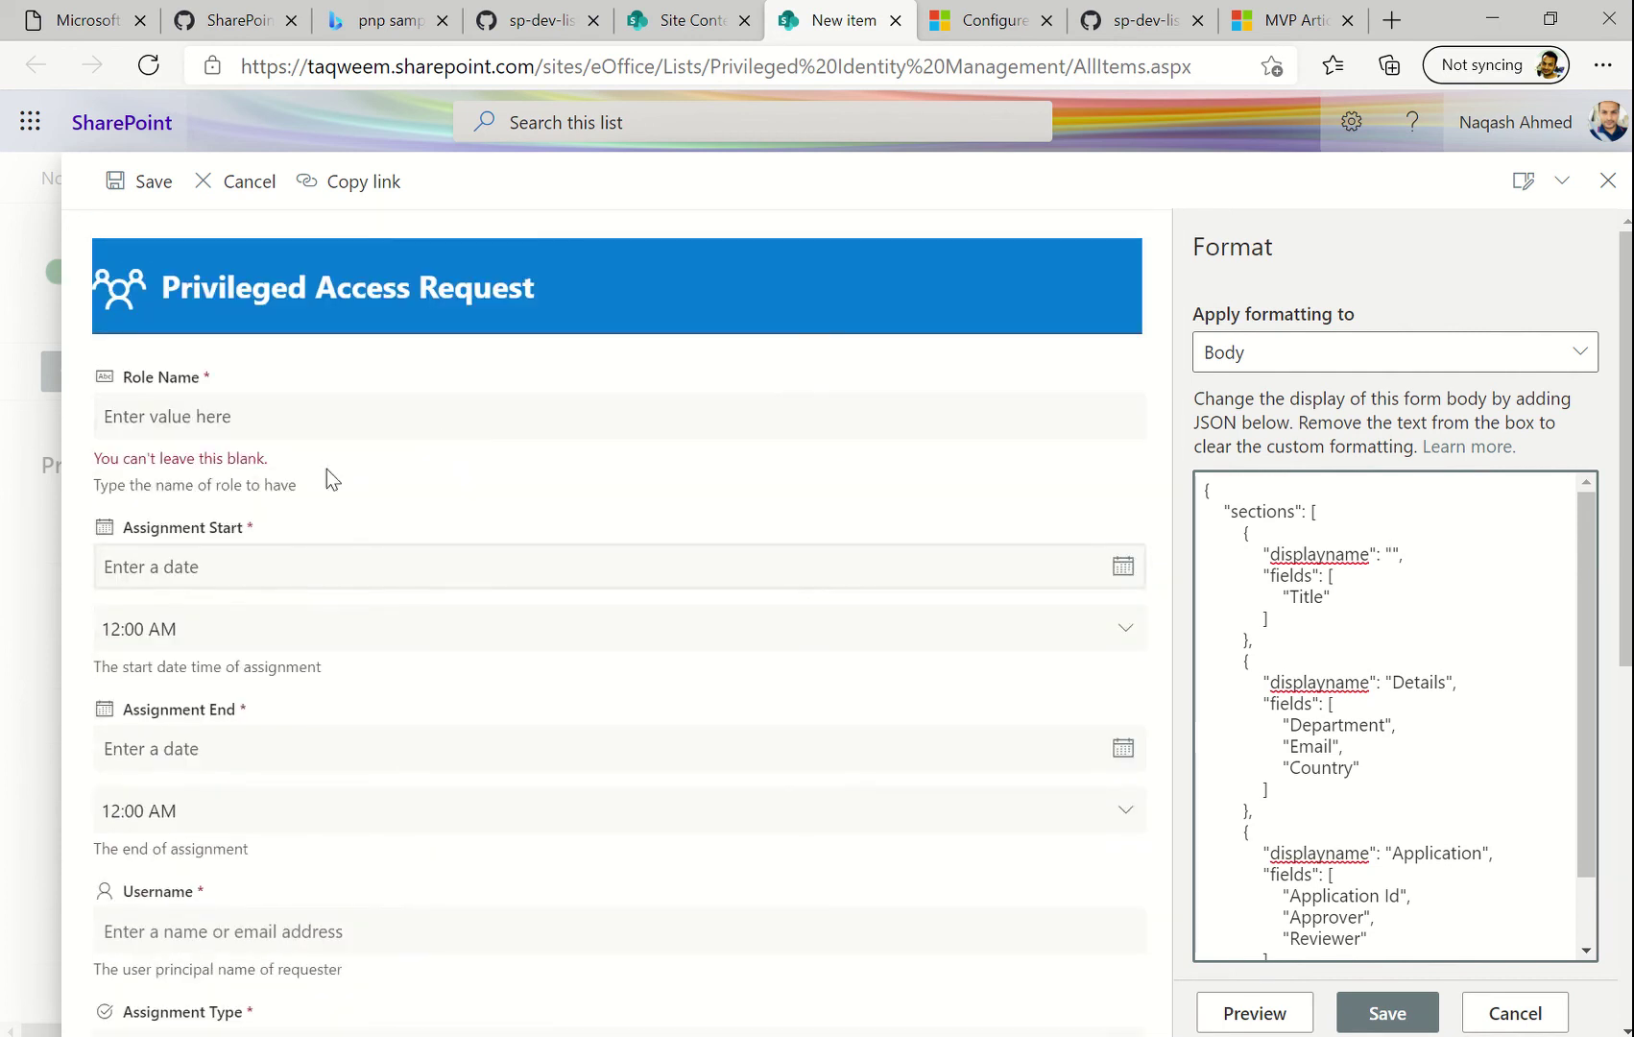
pyautogui.scroll(-1, 251, 562)
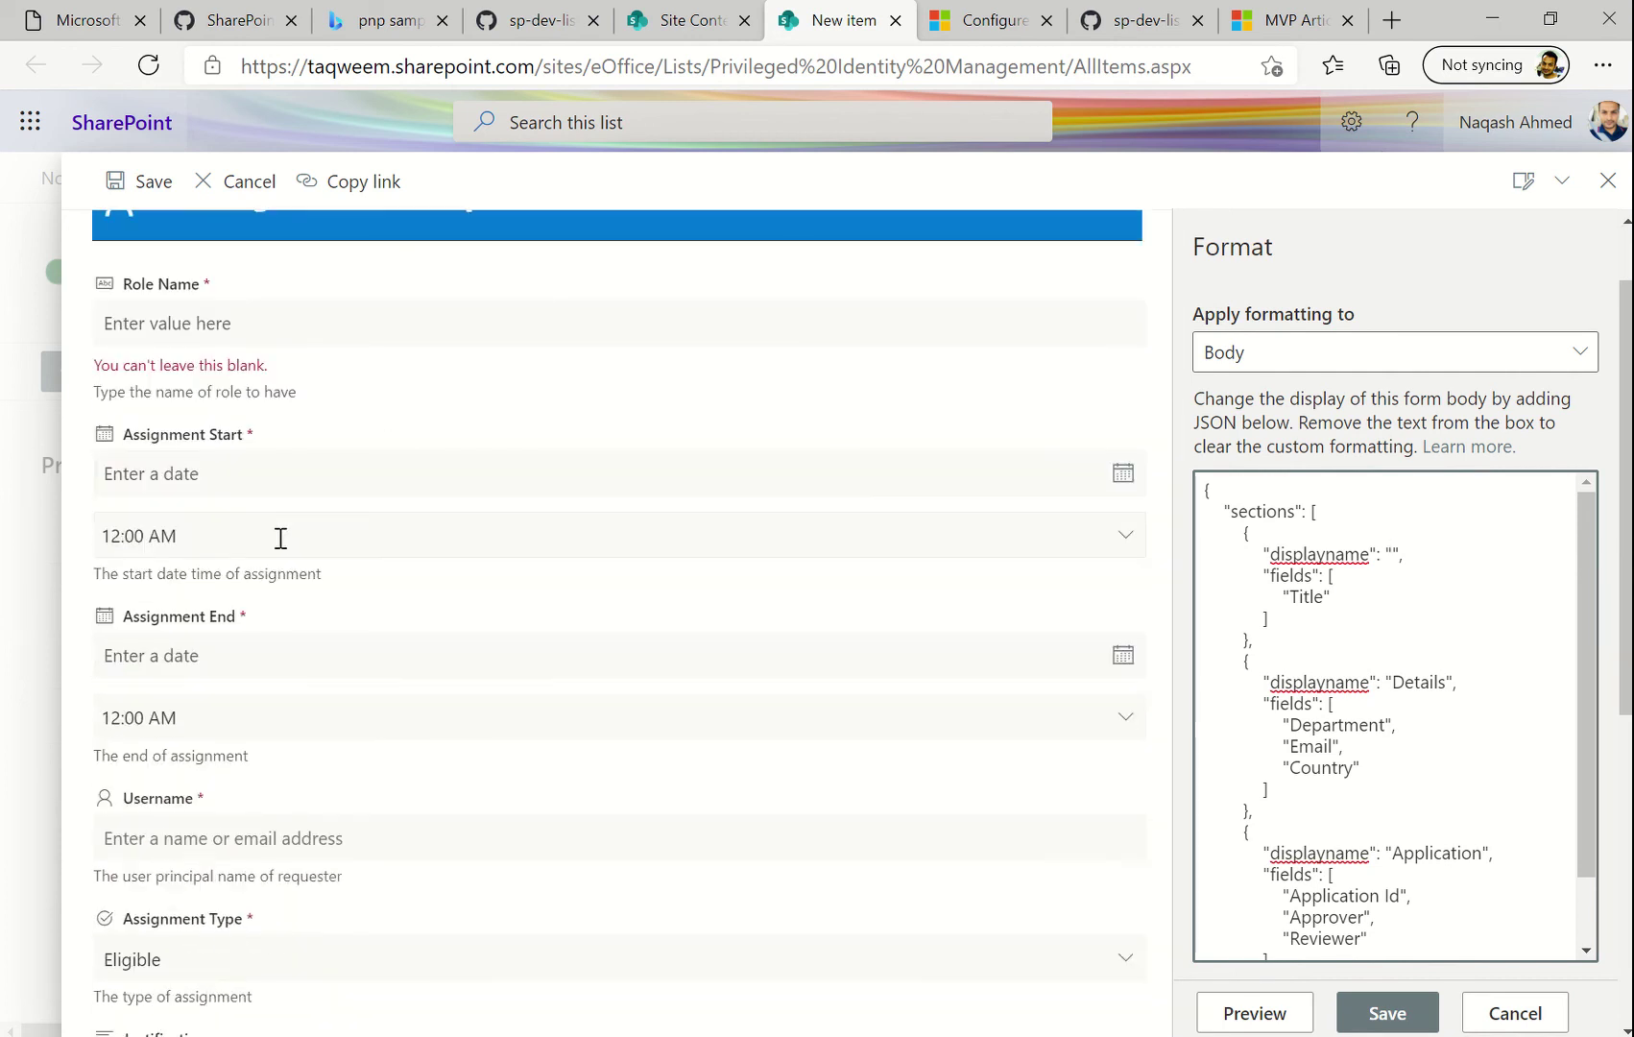
pyautogui.scroll(-2, 347, 522)
pyautogui.scroll(-3, 292, 566)
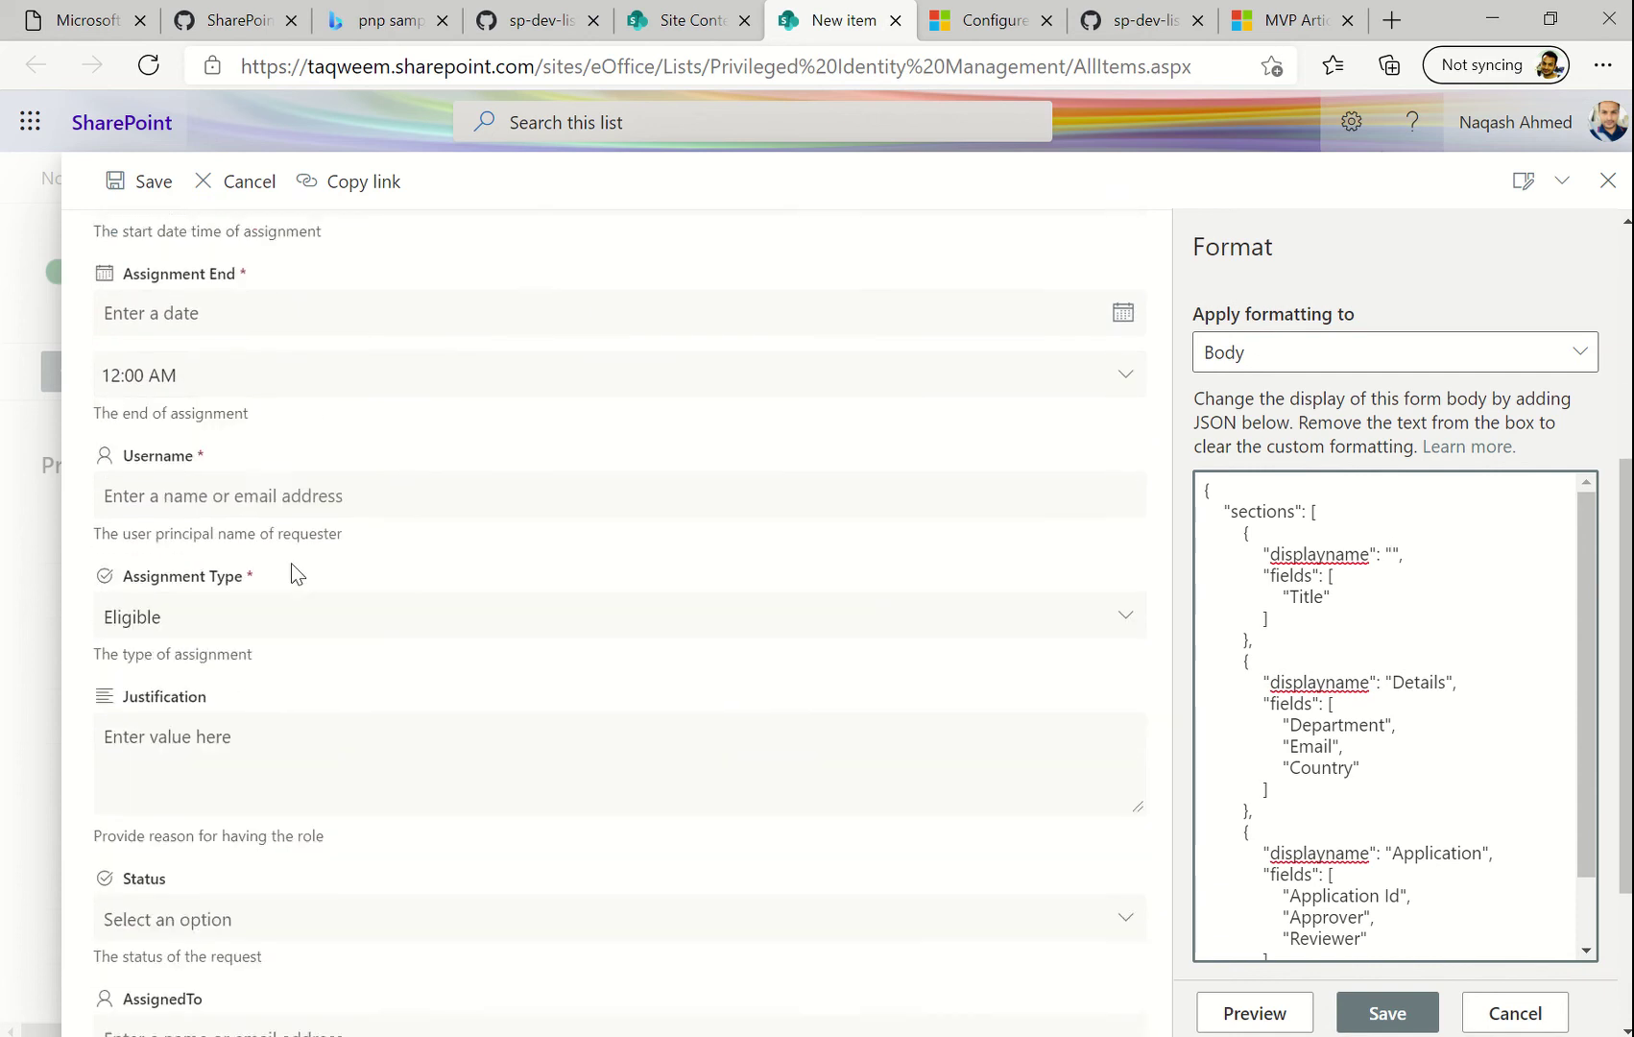
pyautogui.scroll(-1, 277, 687)
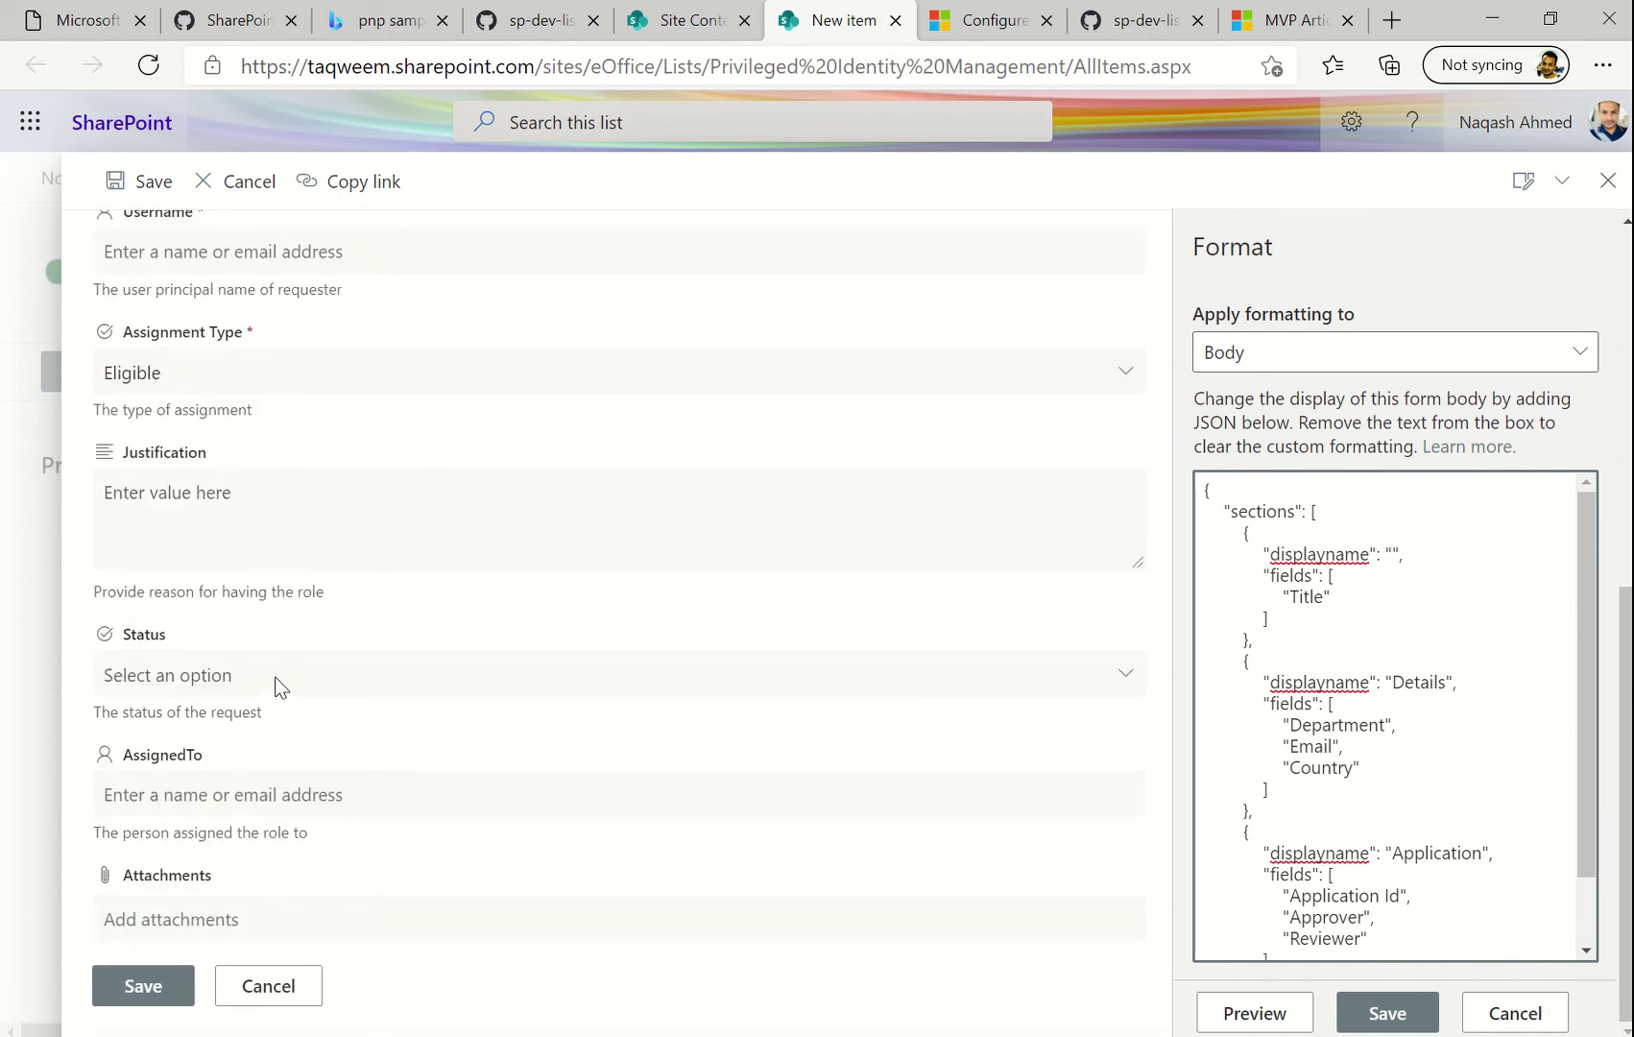
pyautogui.scroll(6, 366, 834)
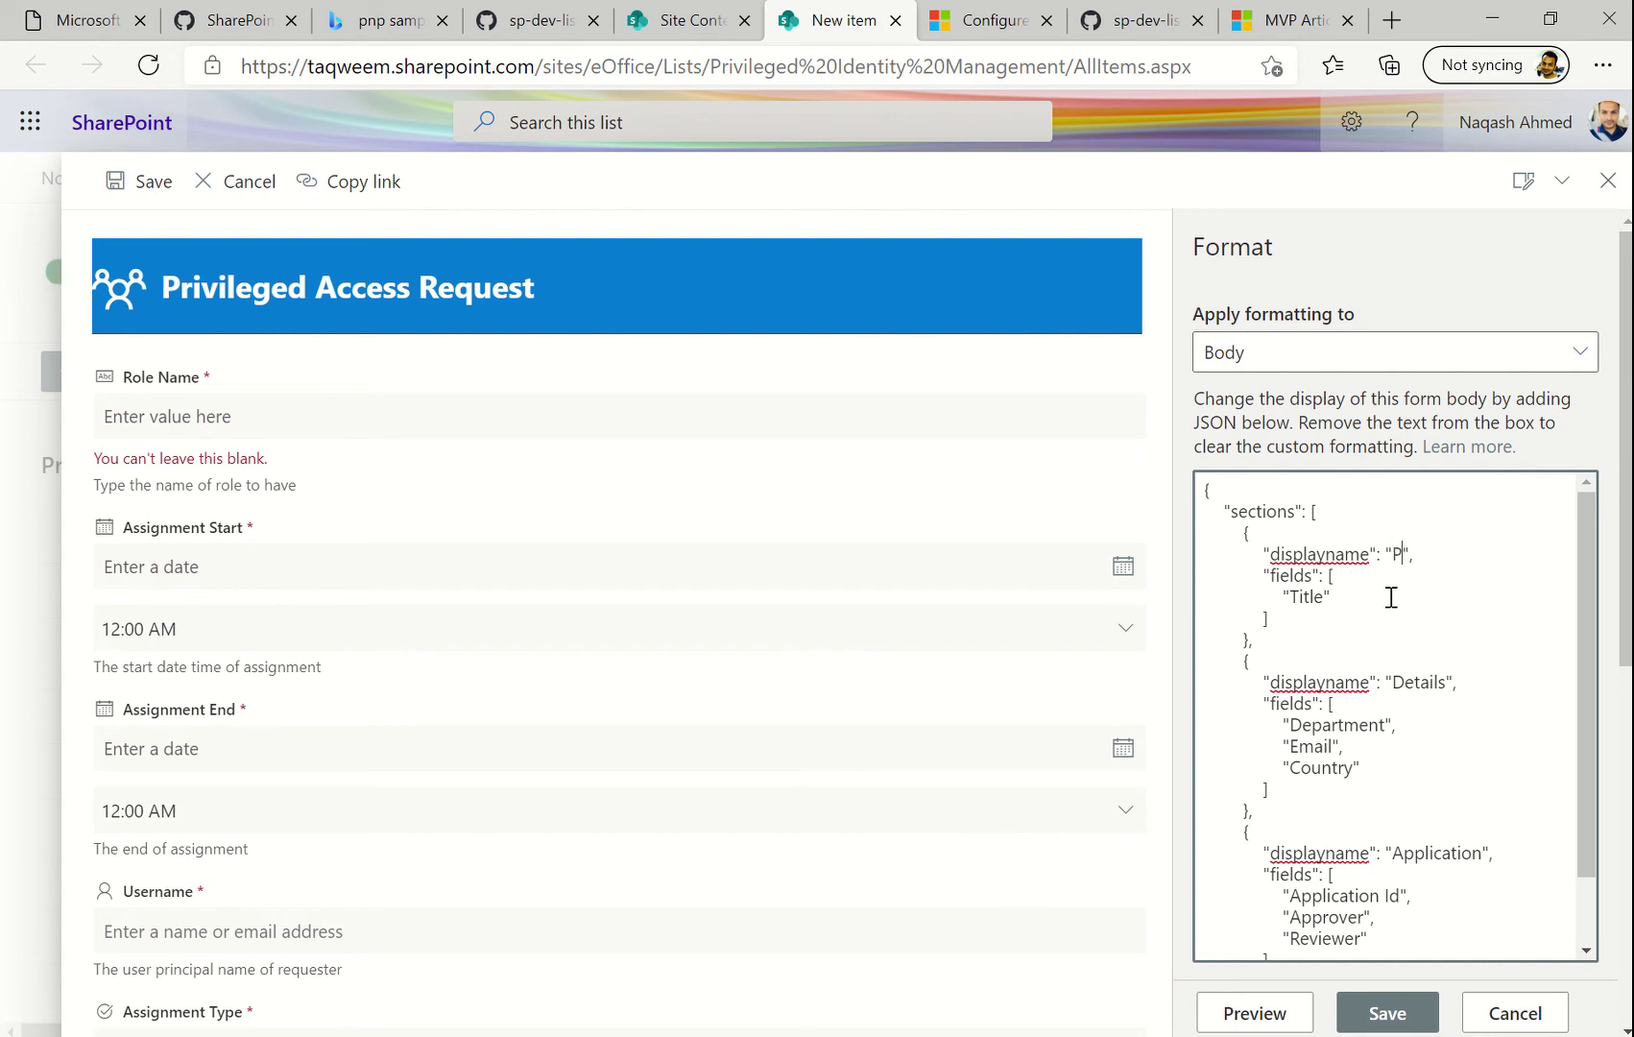
# Name the first section 'Personal' and replace its 'Title' field with 'Role Name'
pyautogui.write('sona')
pyautogui.doubleClick(1308, 598)
pyautogui.write('Role Name')
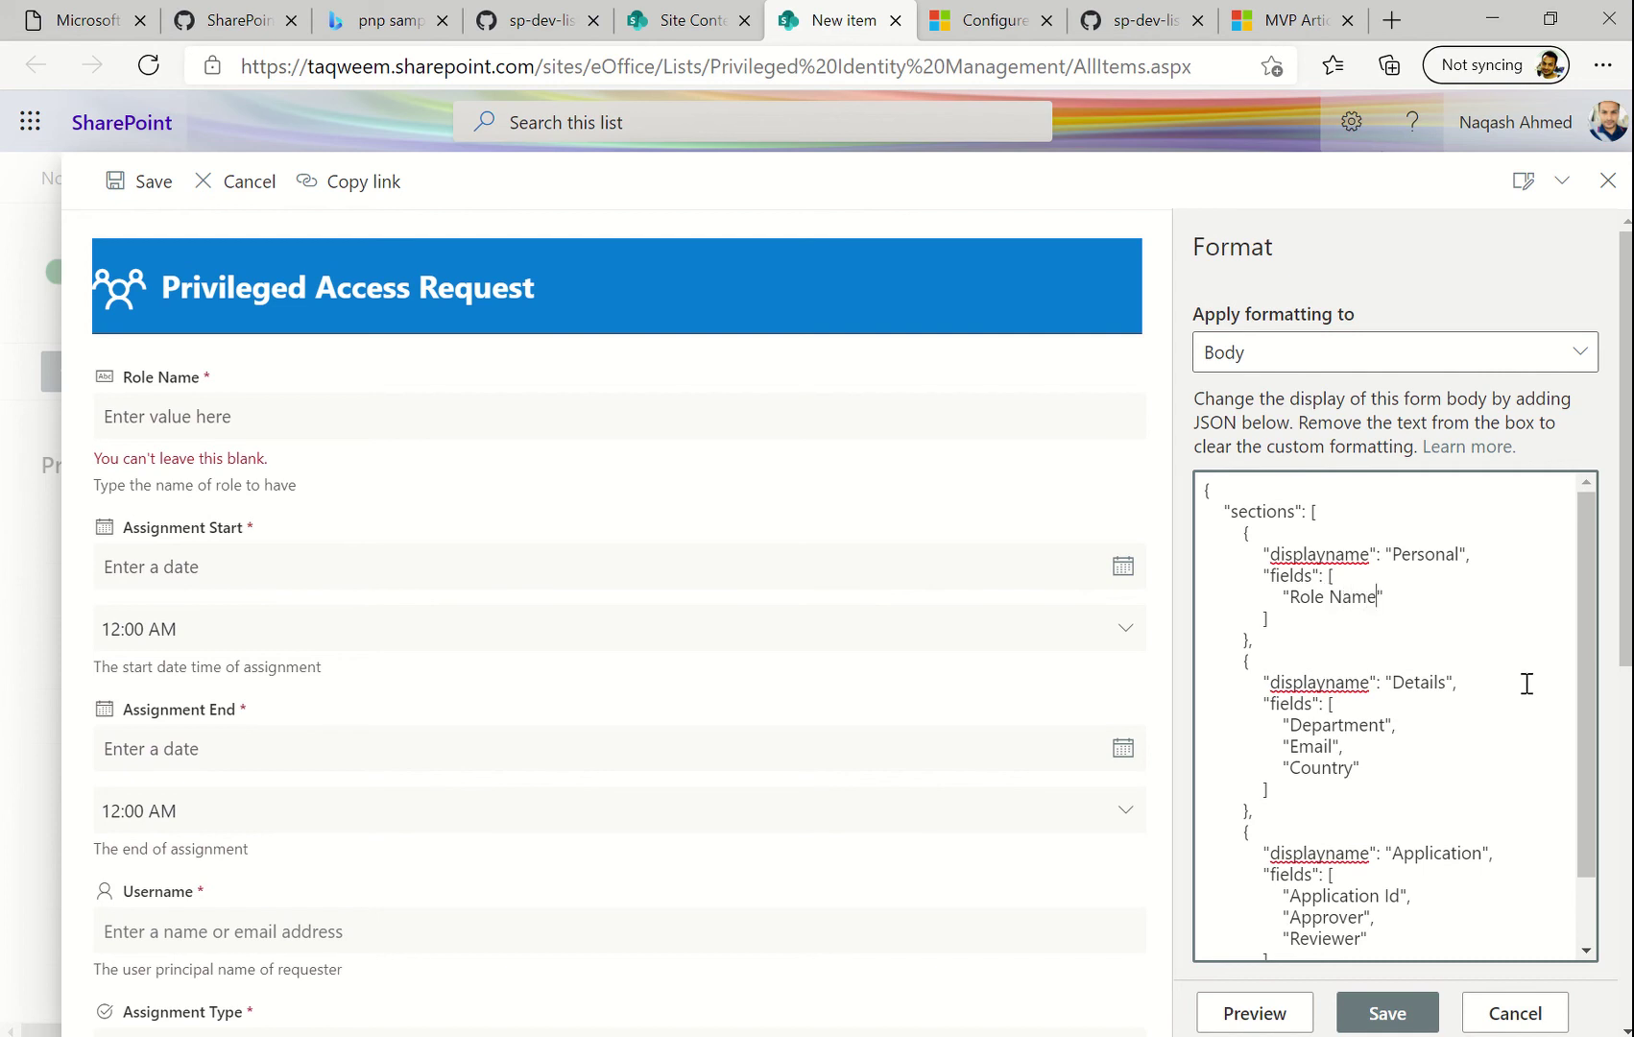
# Delete the 'Department' field name from the Details section
pyautogui.doubleClick(1355, 723)
pyautogui.scroll(-3, 754, 727)
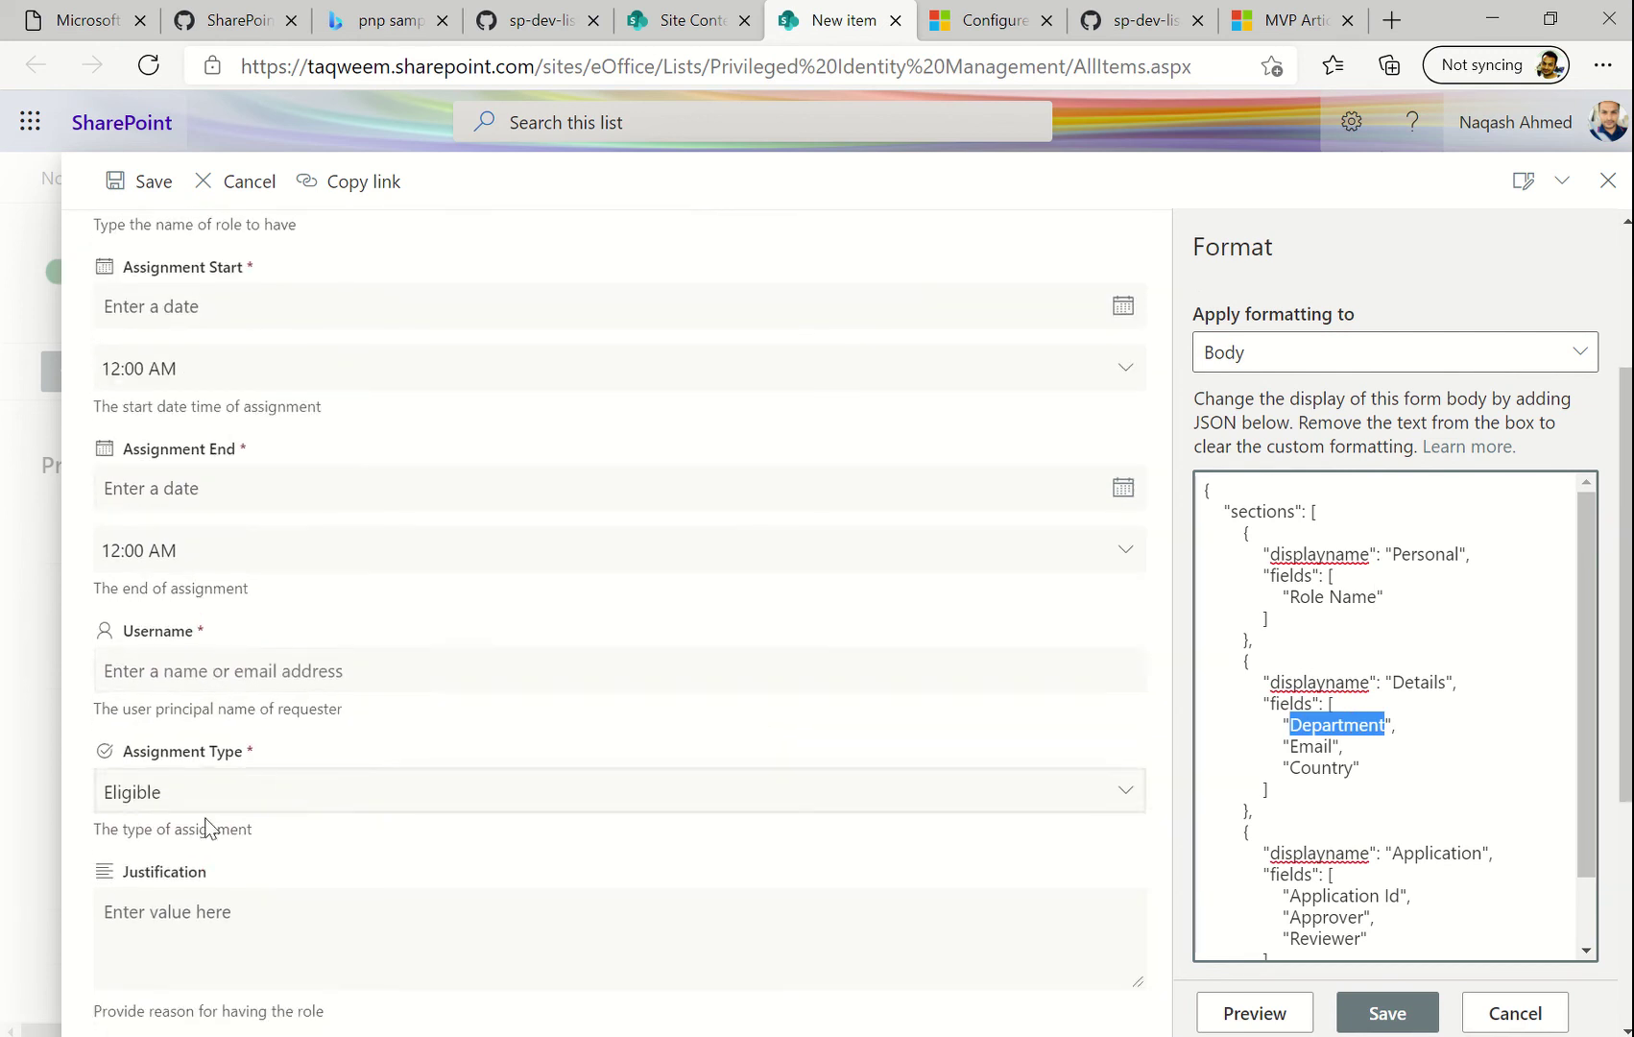
pyautogui.scroll(-3, 511, 650)
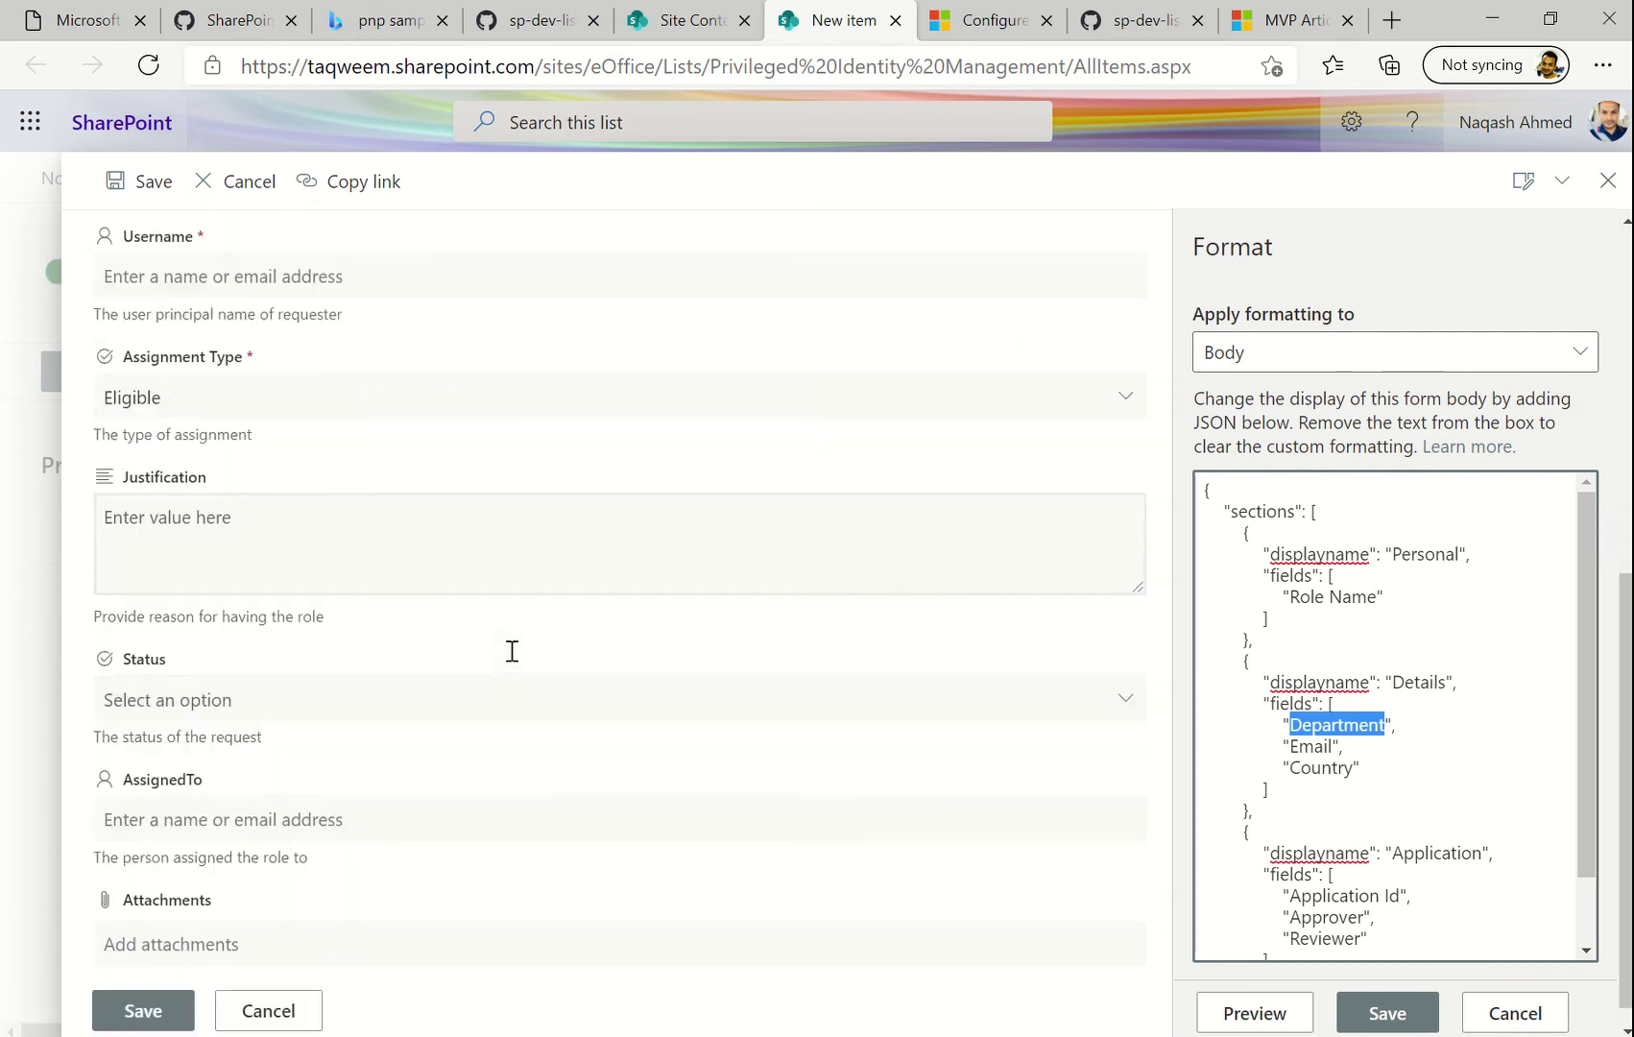
pyautogui.scroll(7, 511, 650)
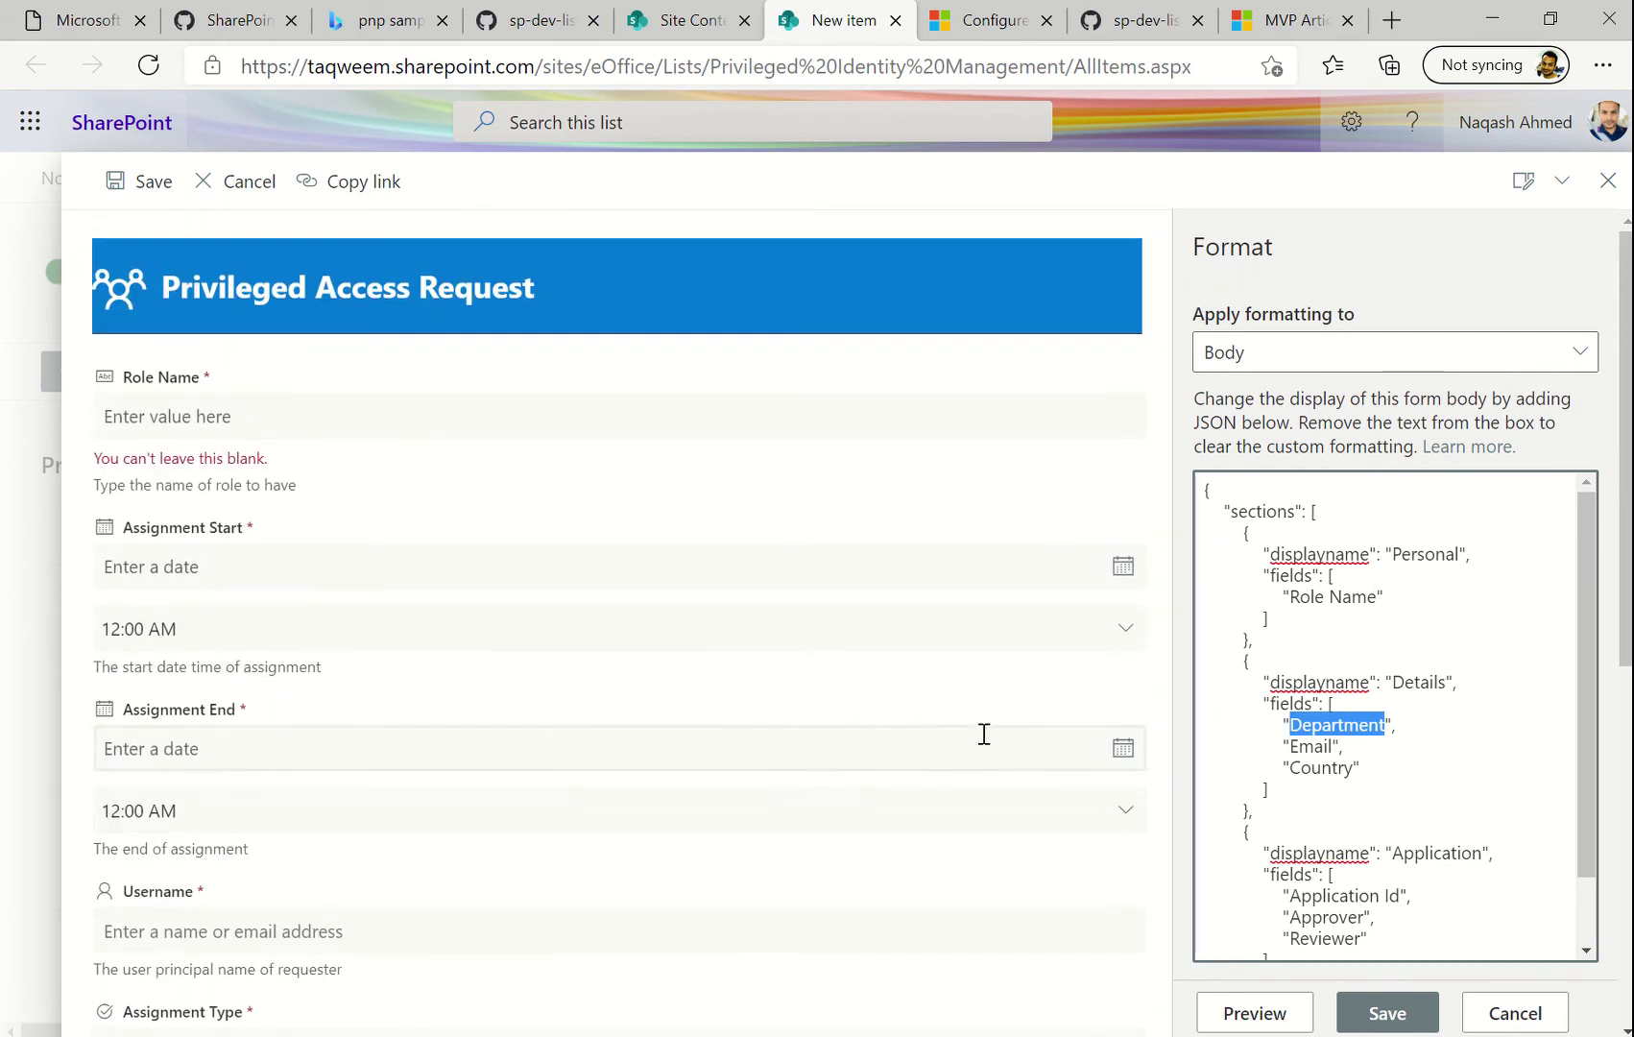
pyautogui.press('BackSpace')
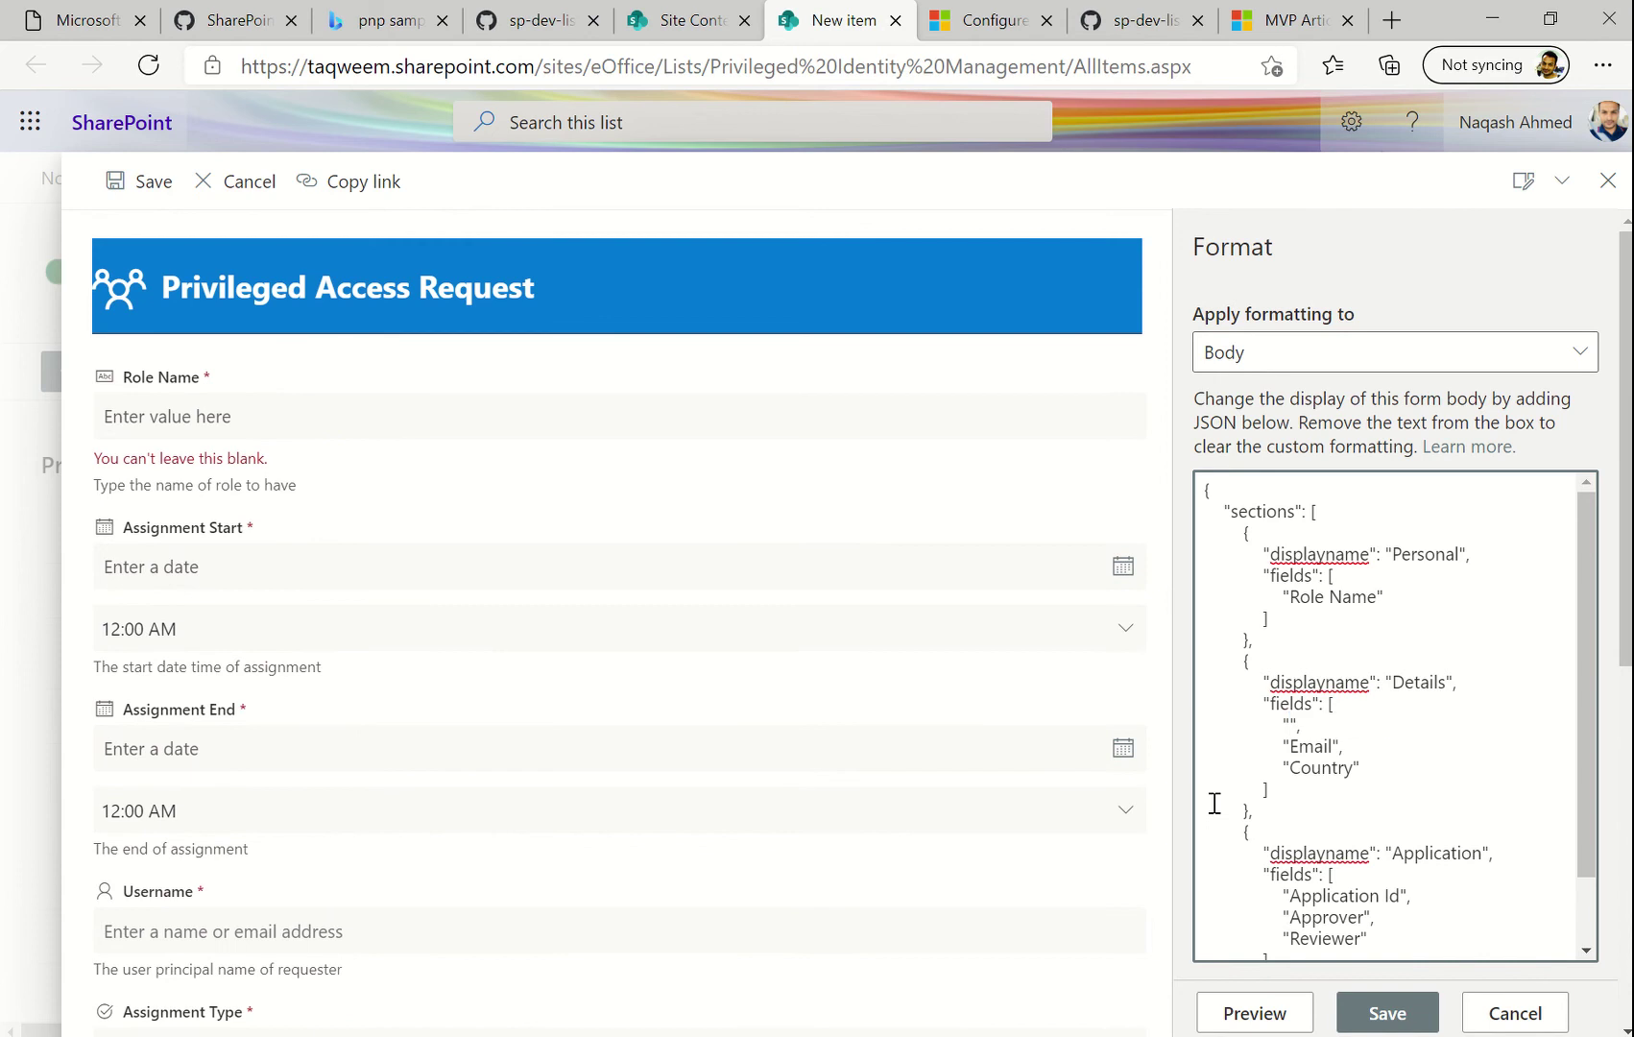
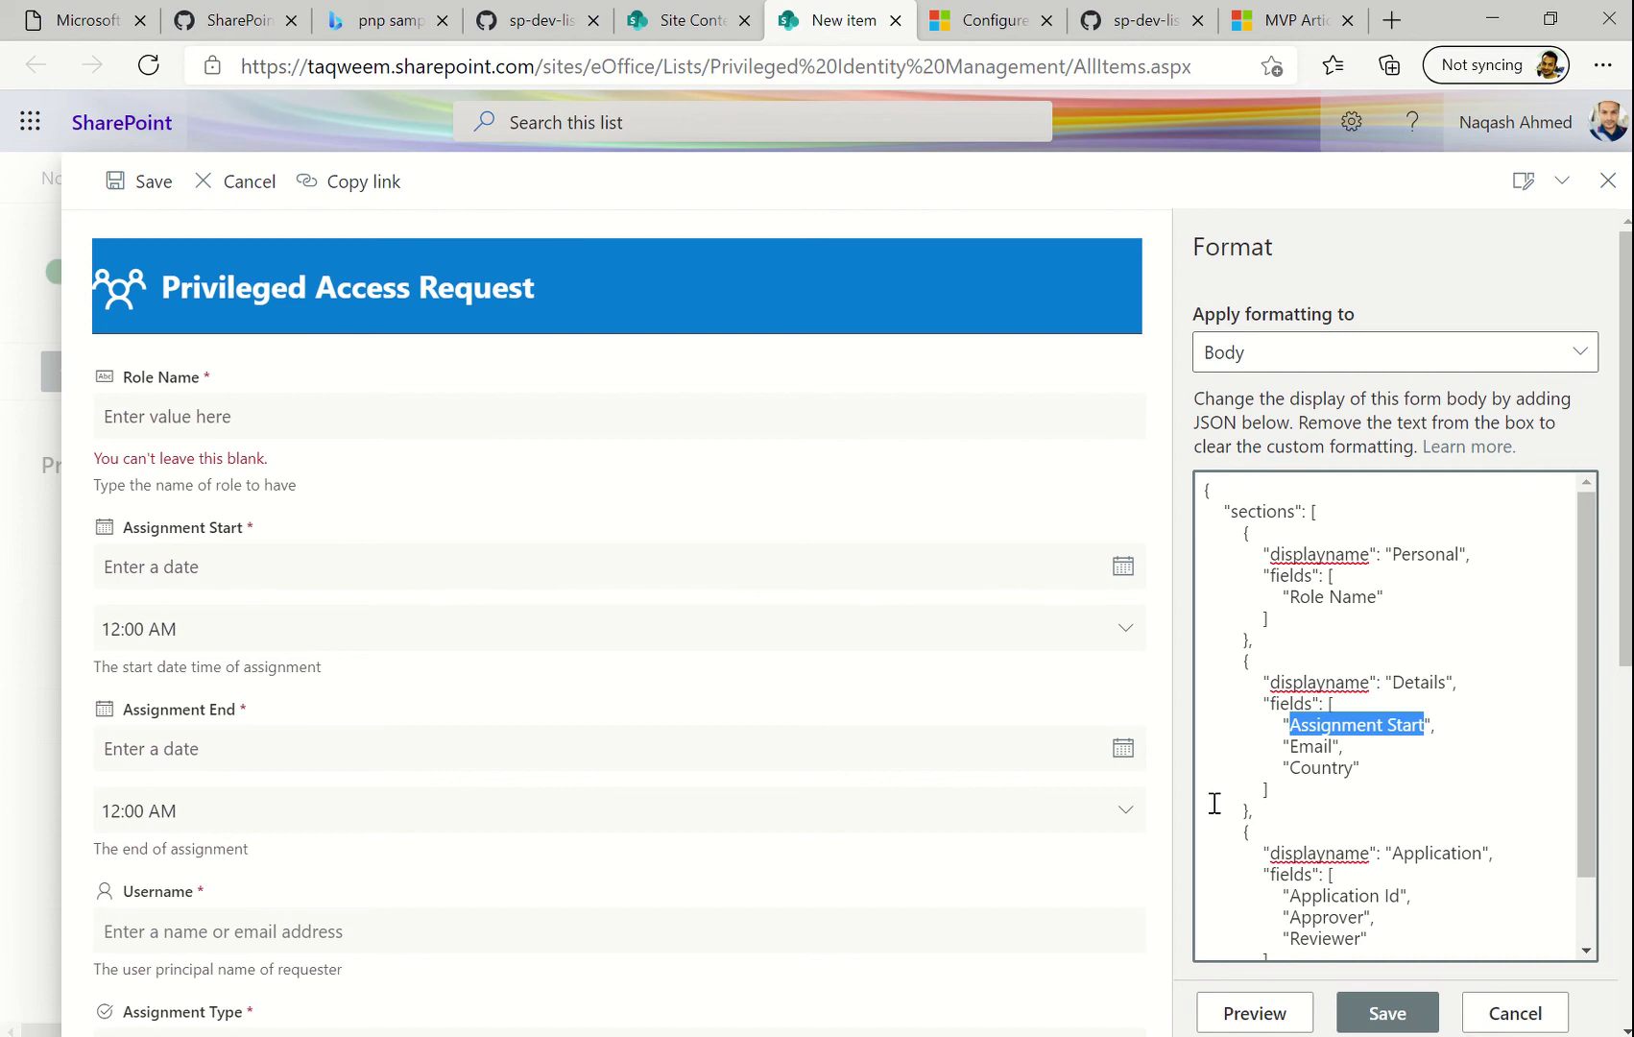
# In Details, replace Email with Assignment End and Country with Username, and add Assignment Type
pyautogui.press('Down')
pyautogui.hotkey('ctrl', 'shift', 'Right')
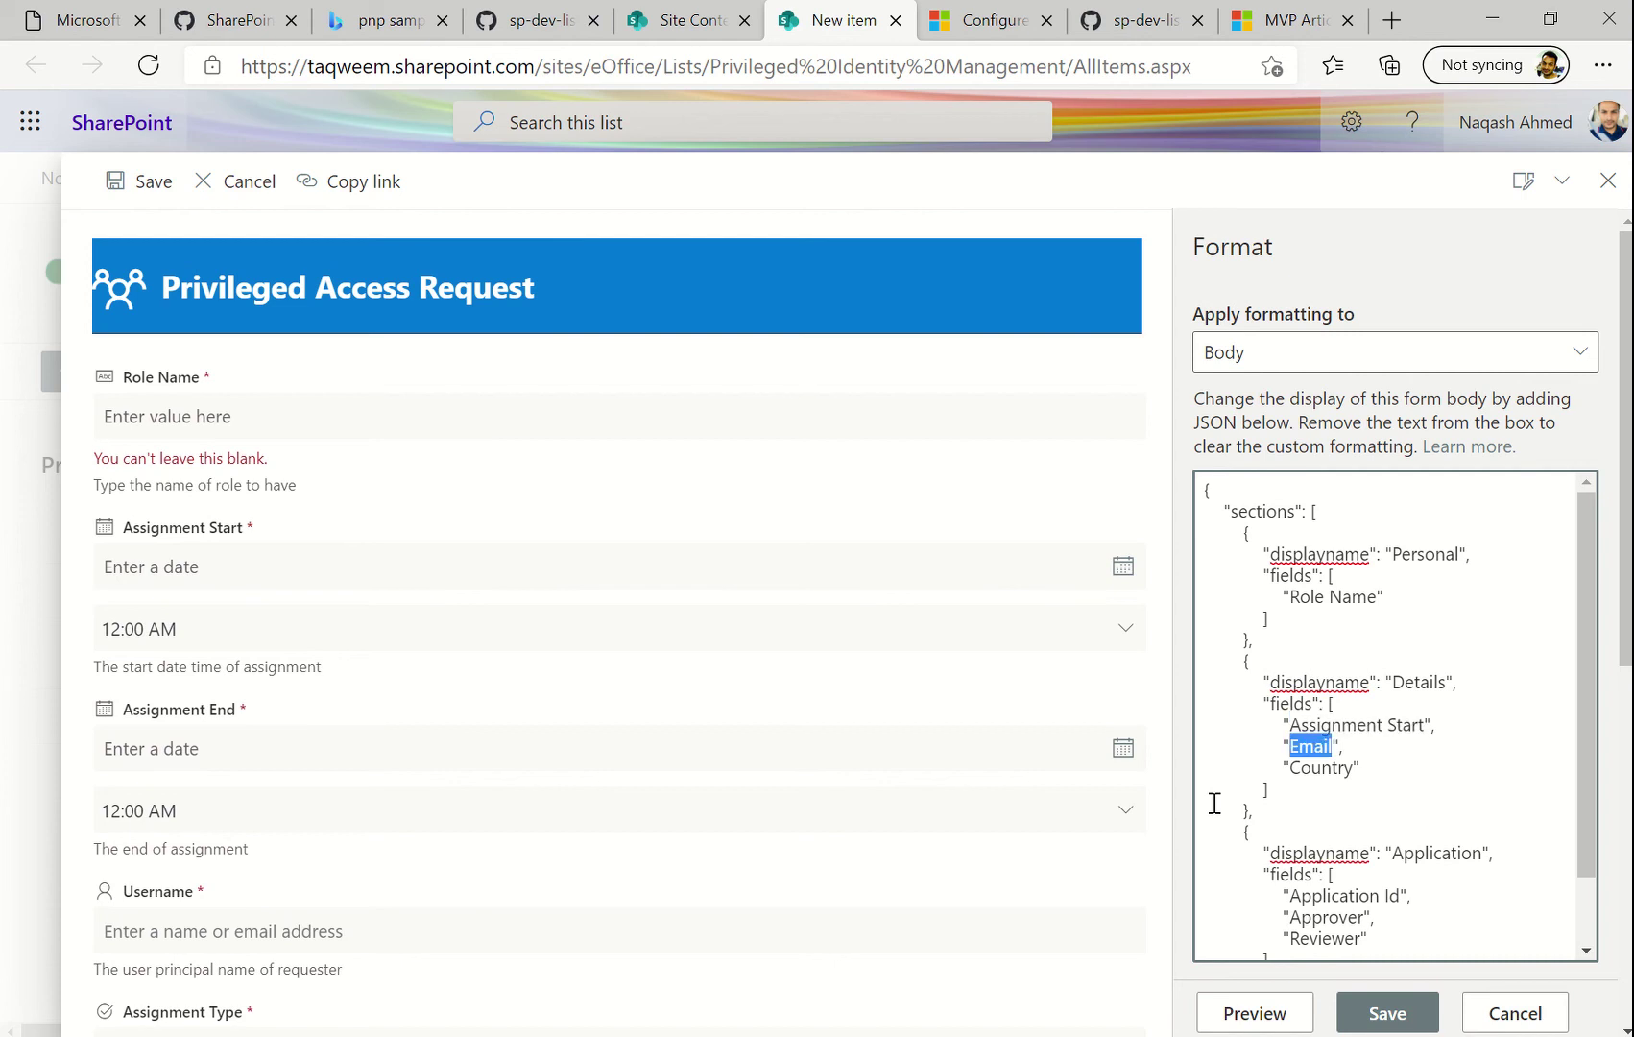
pyautogui.write('Assignment Start')
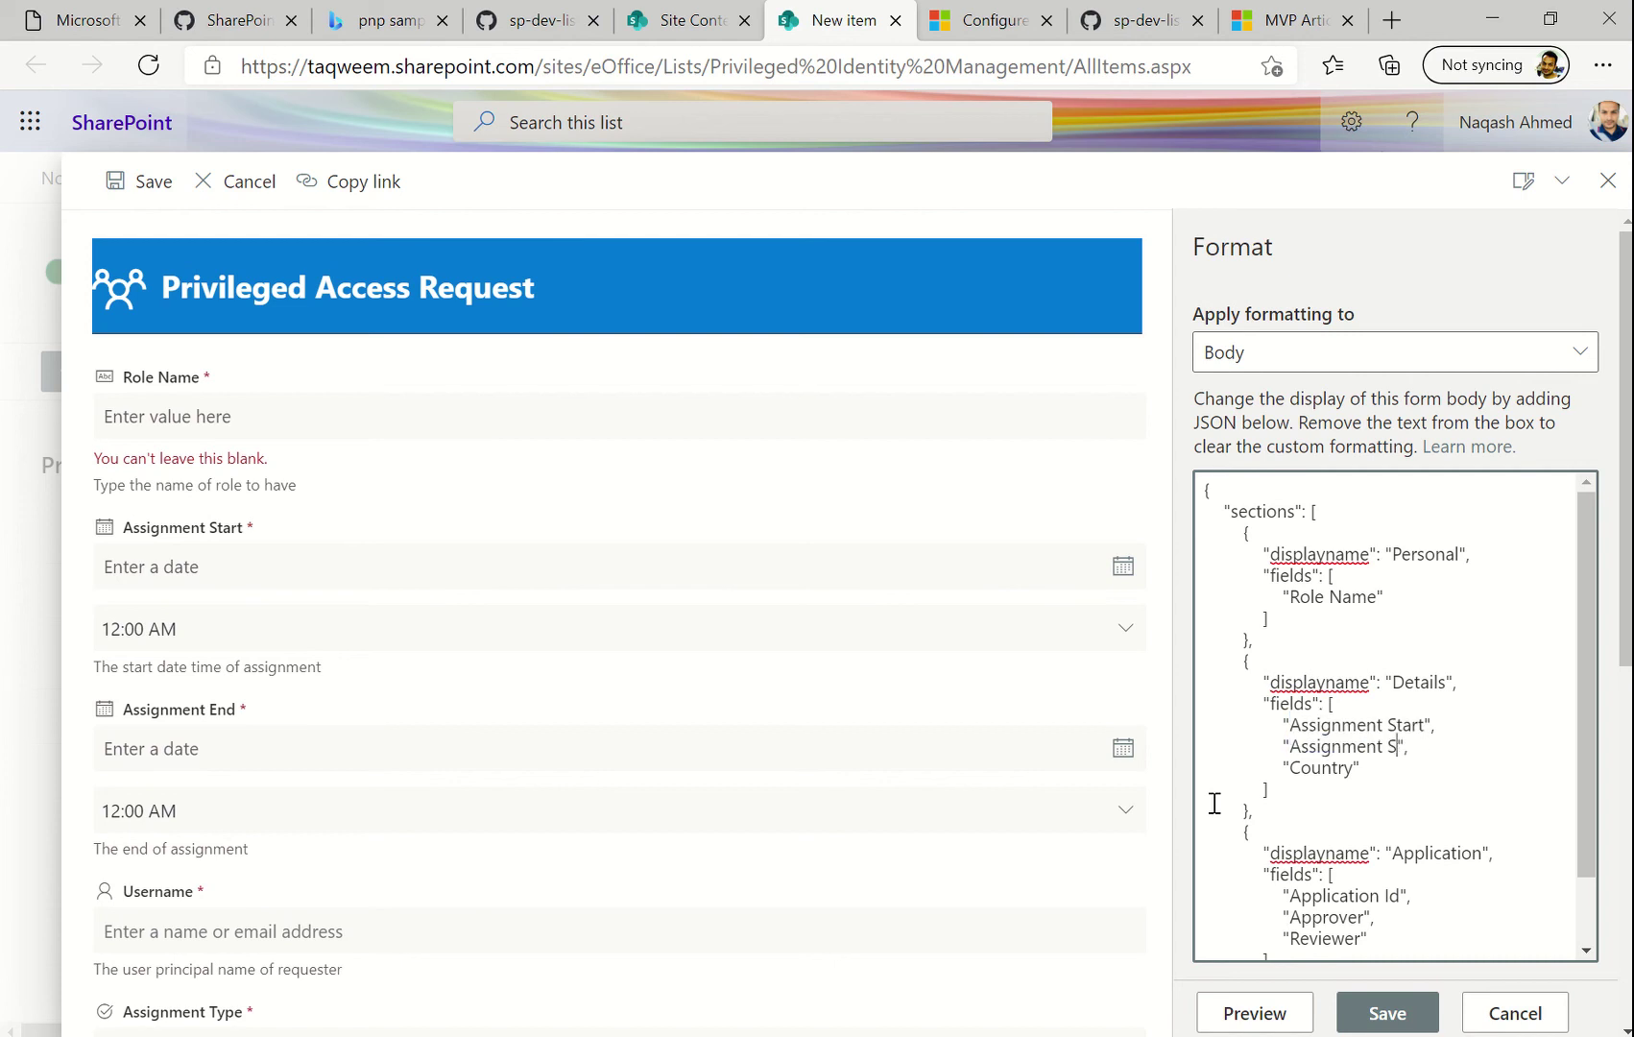
pyautogui.press('BackSpace')
pyautogui.write('End')
pyautogui.scroll(-6, 648, 693)
pyautogui.scroll(4, 651, 693)
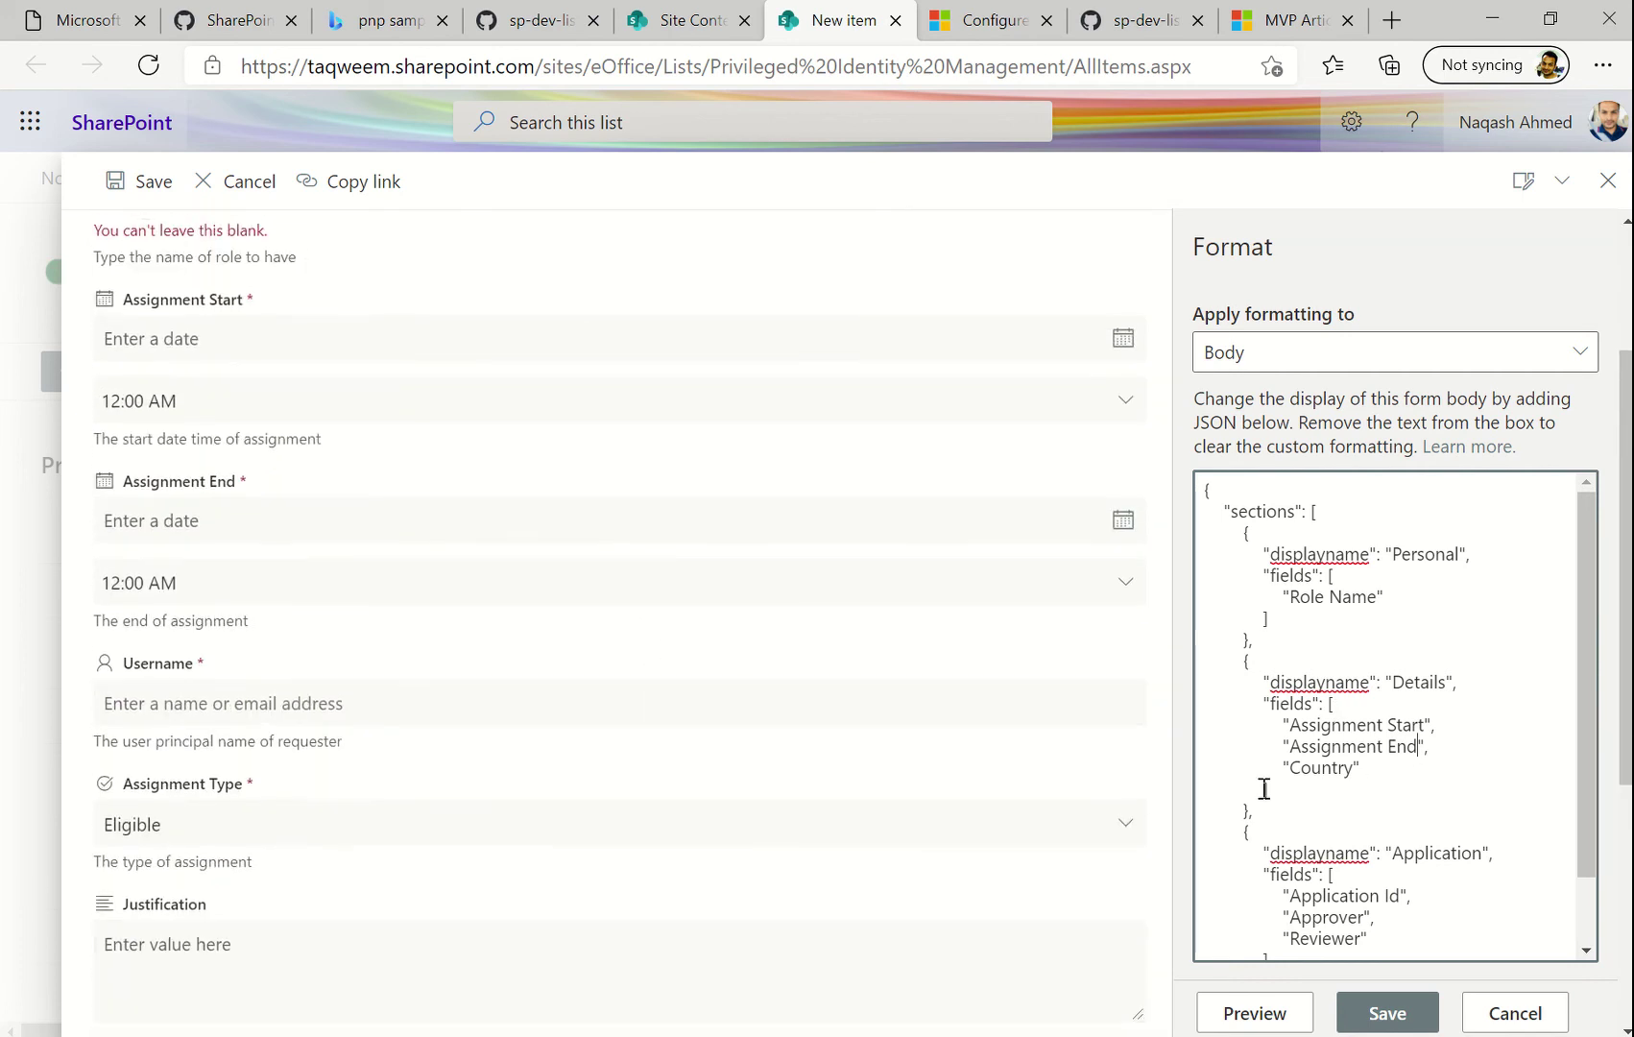
pyautogui.doubleClick(1320, 767)
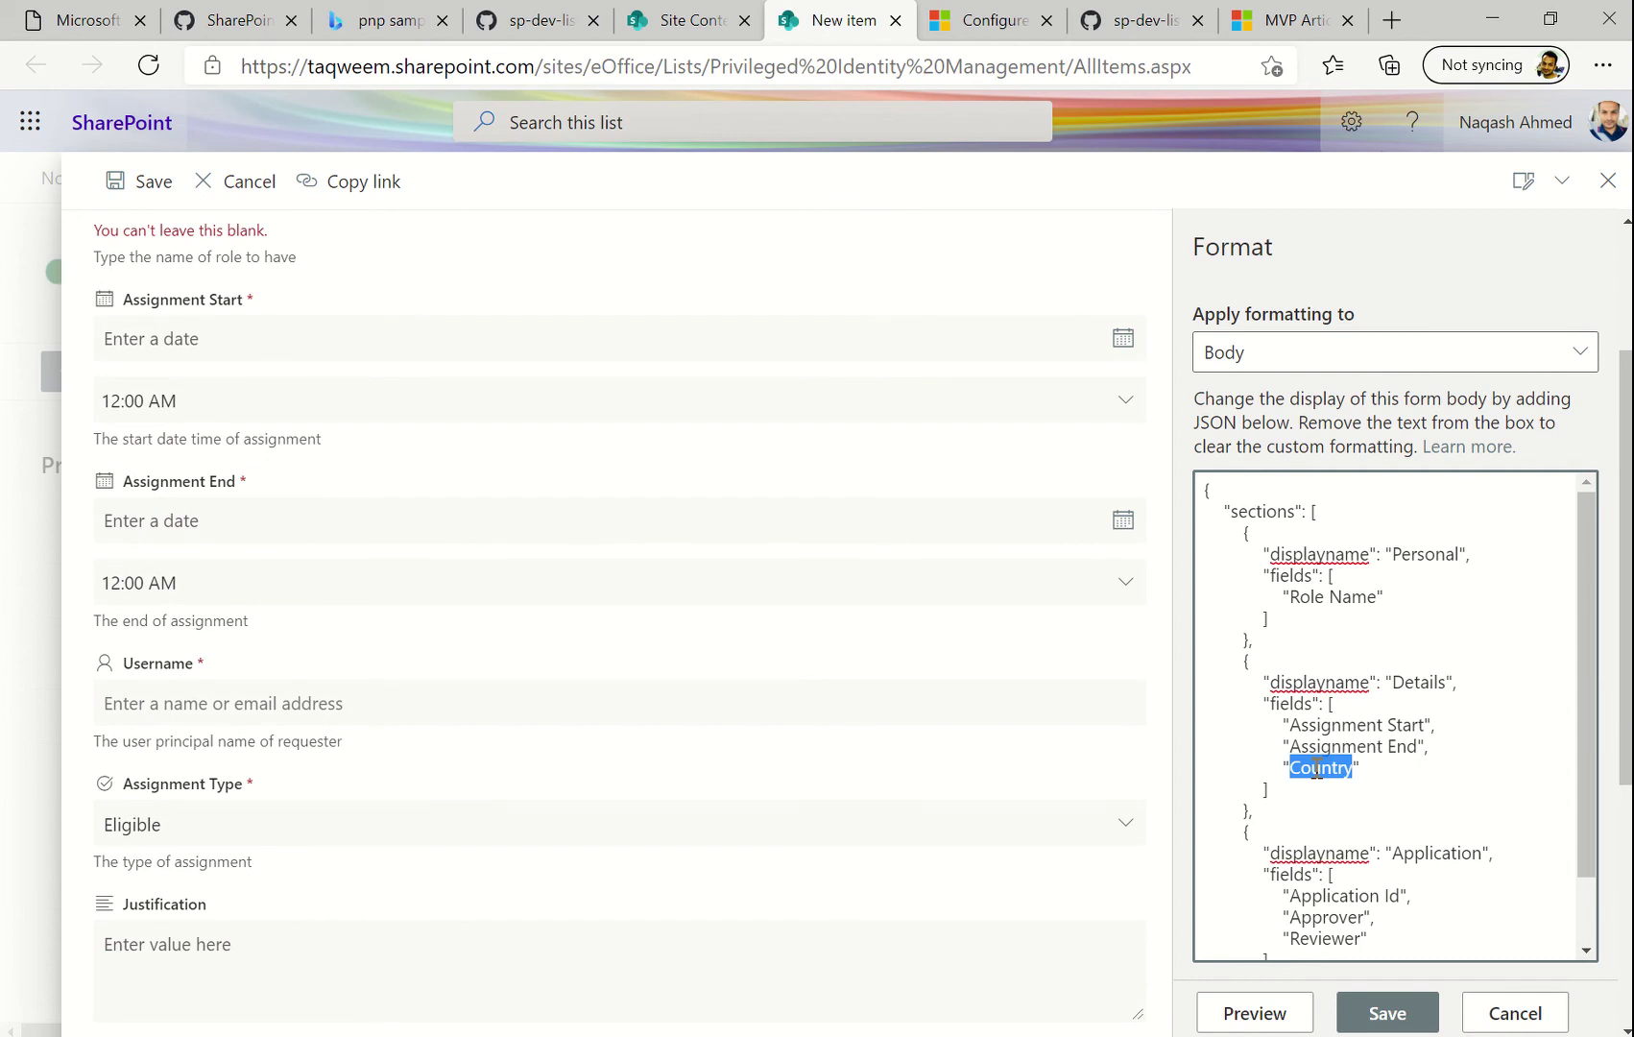
pyautogui.write('Username')
pyautogui.doubleClick(1428, 682)
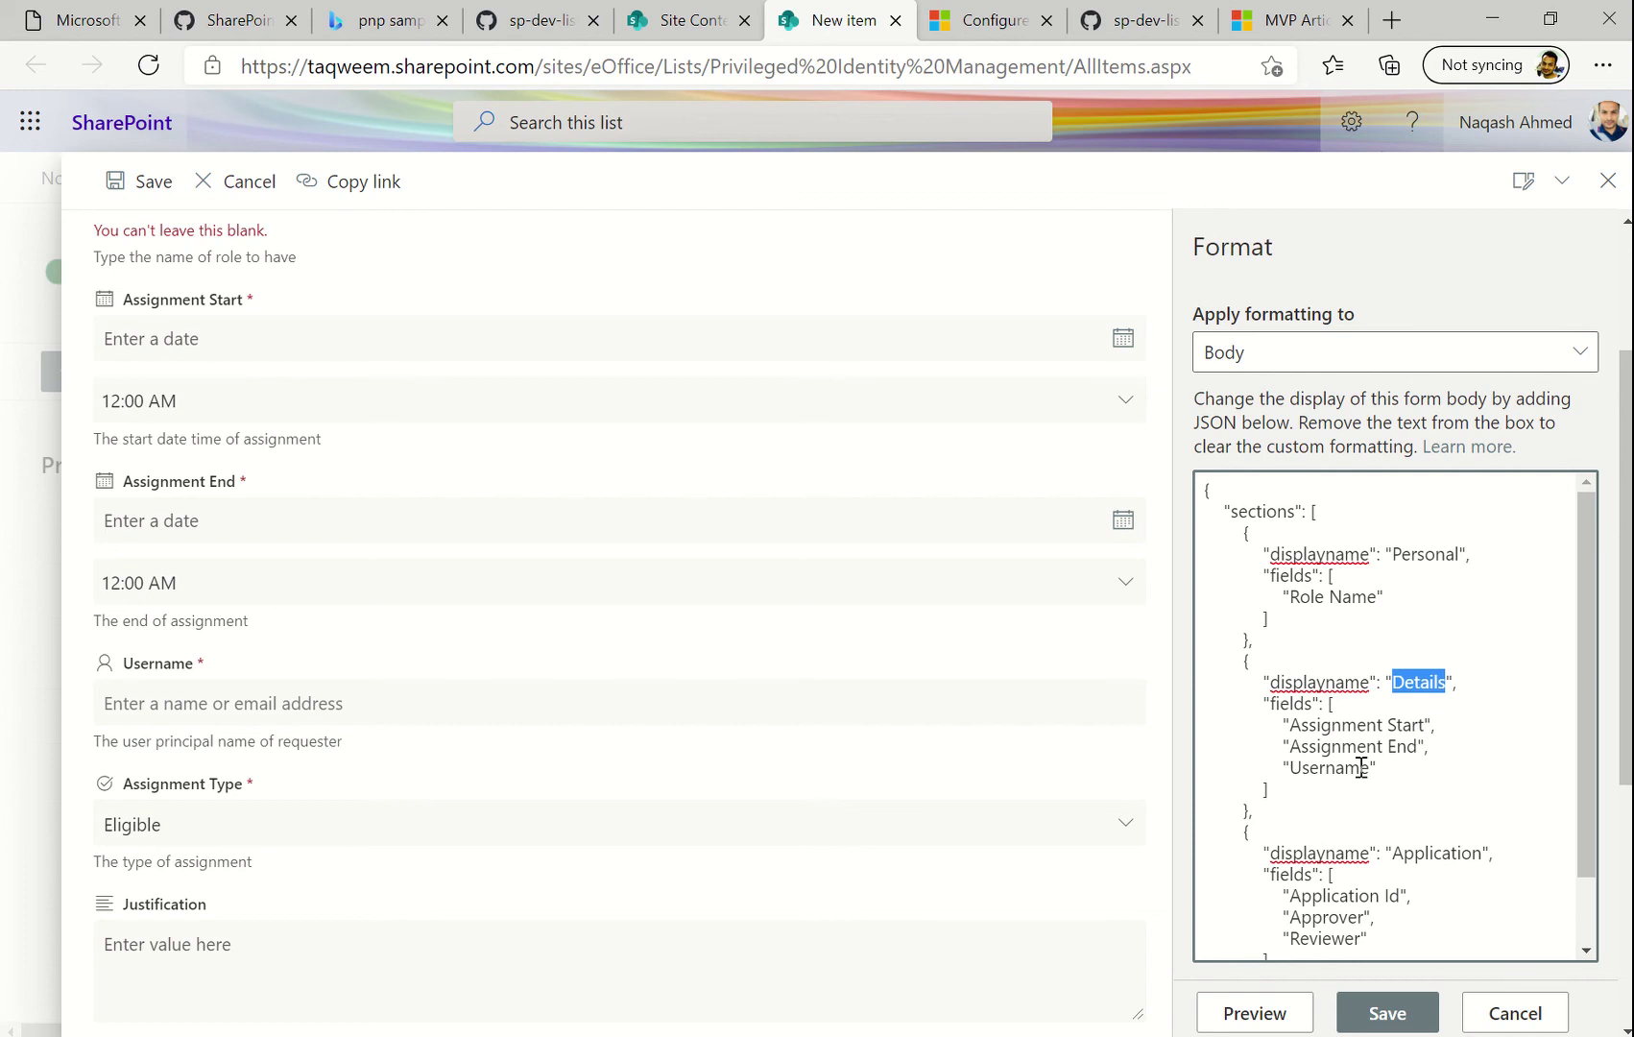
pyautogui.scroll(3, 643, 643)
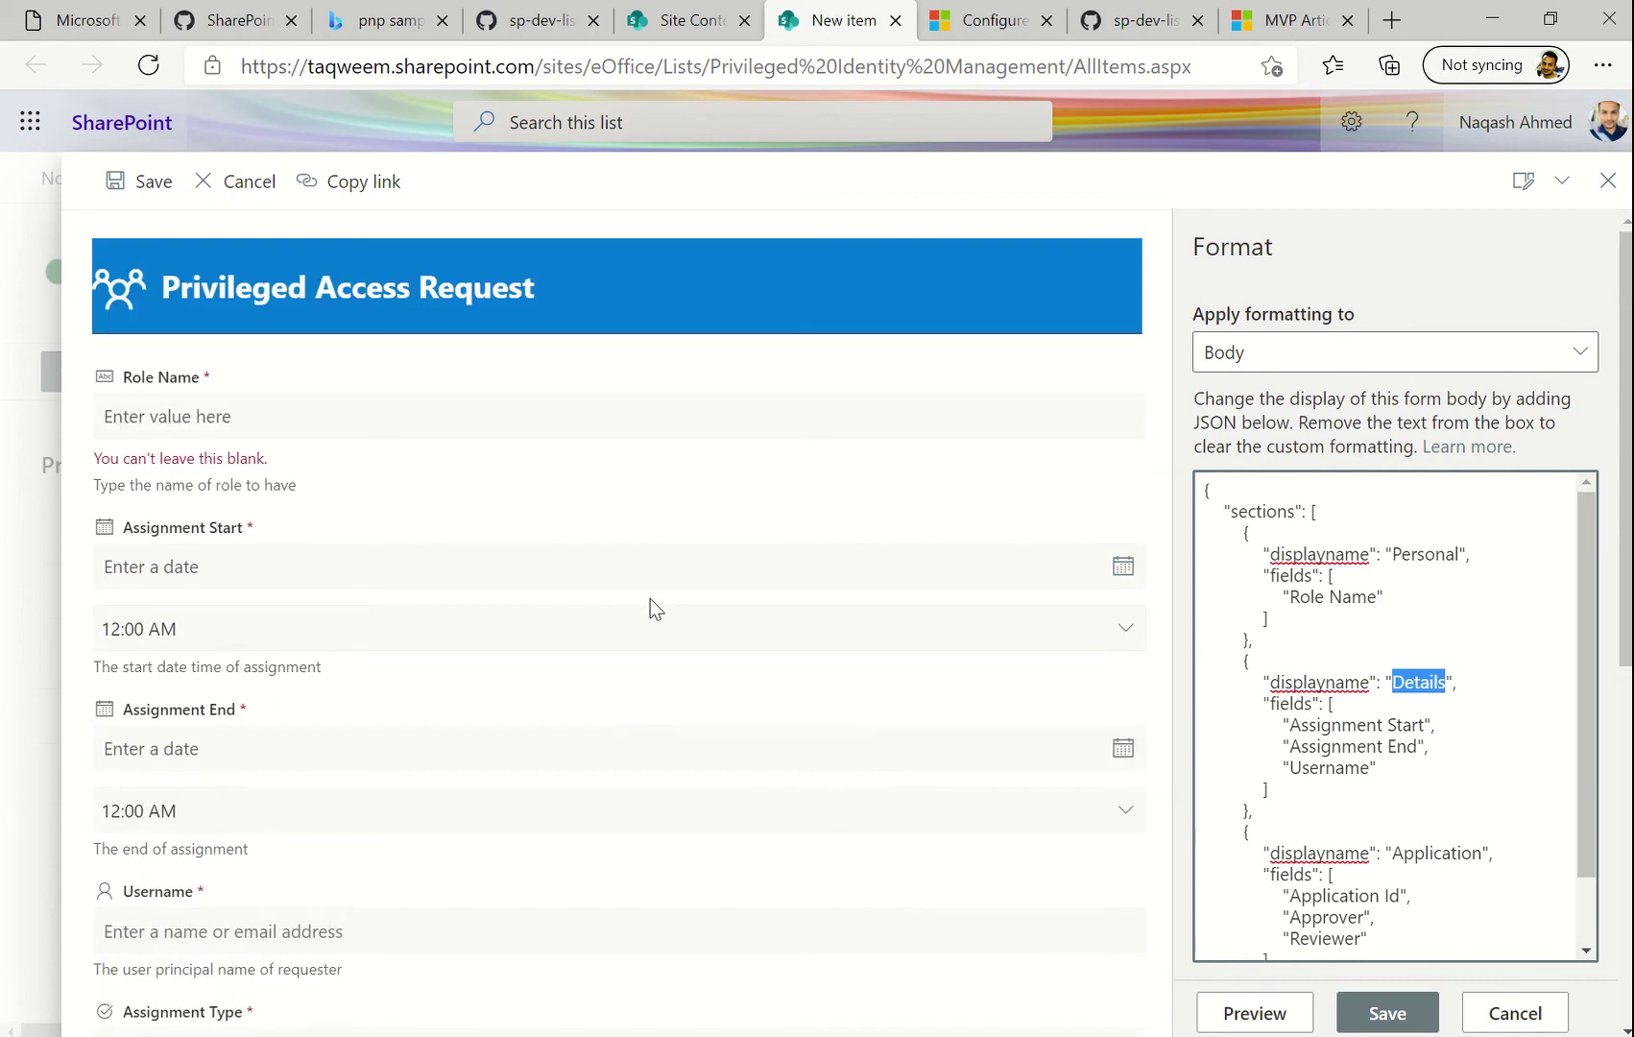
pyautogui.scroll(-2, 502, 686)
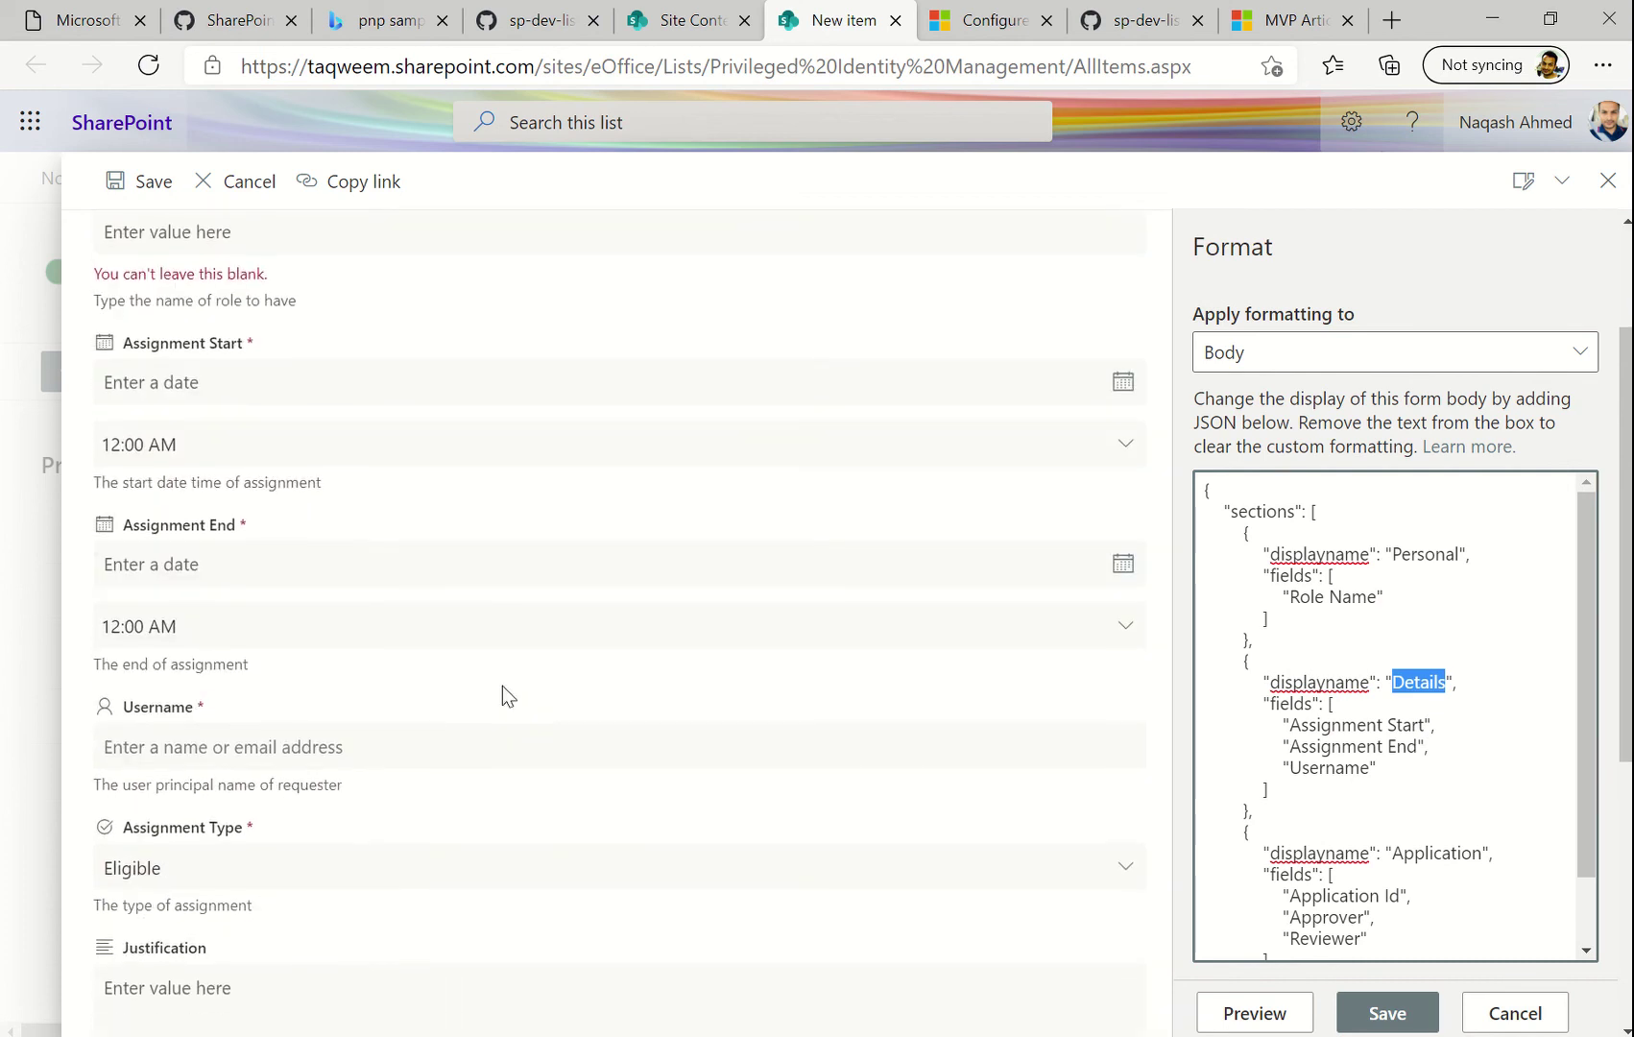
pyautogui.scroll(-1, 502, 686)
pyautogui.scroll(-1, 529, 679)
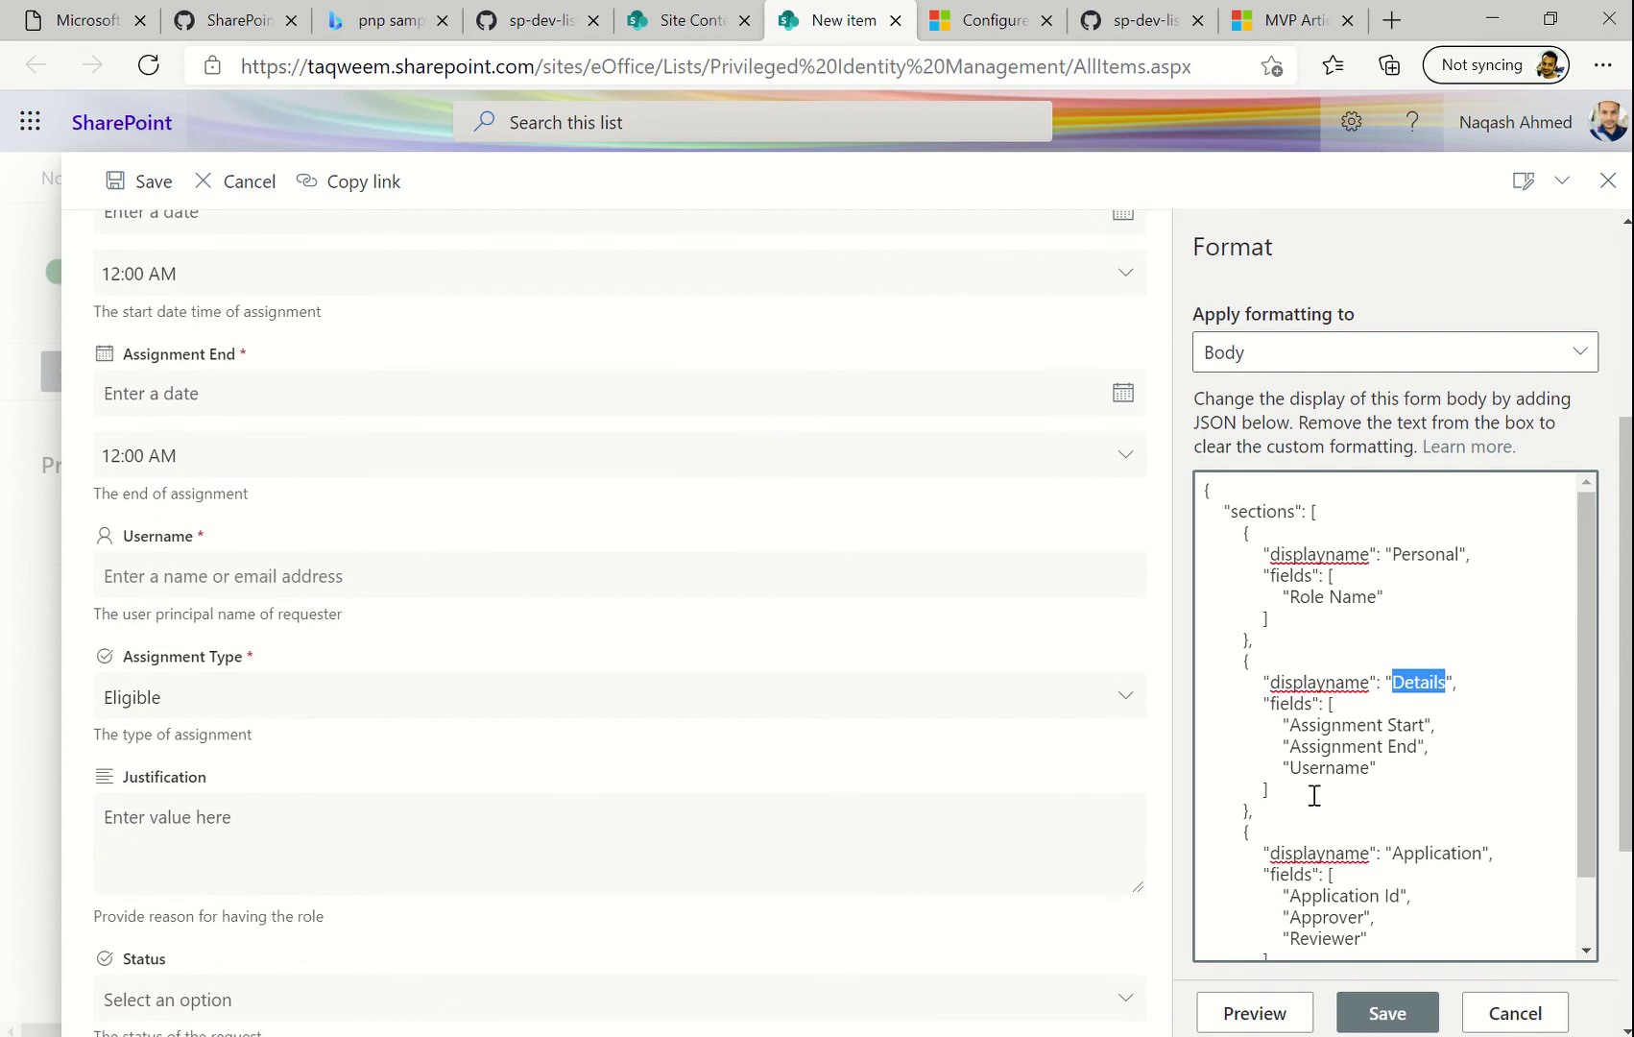
pyautogui.click(1388, 769)
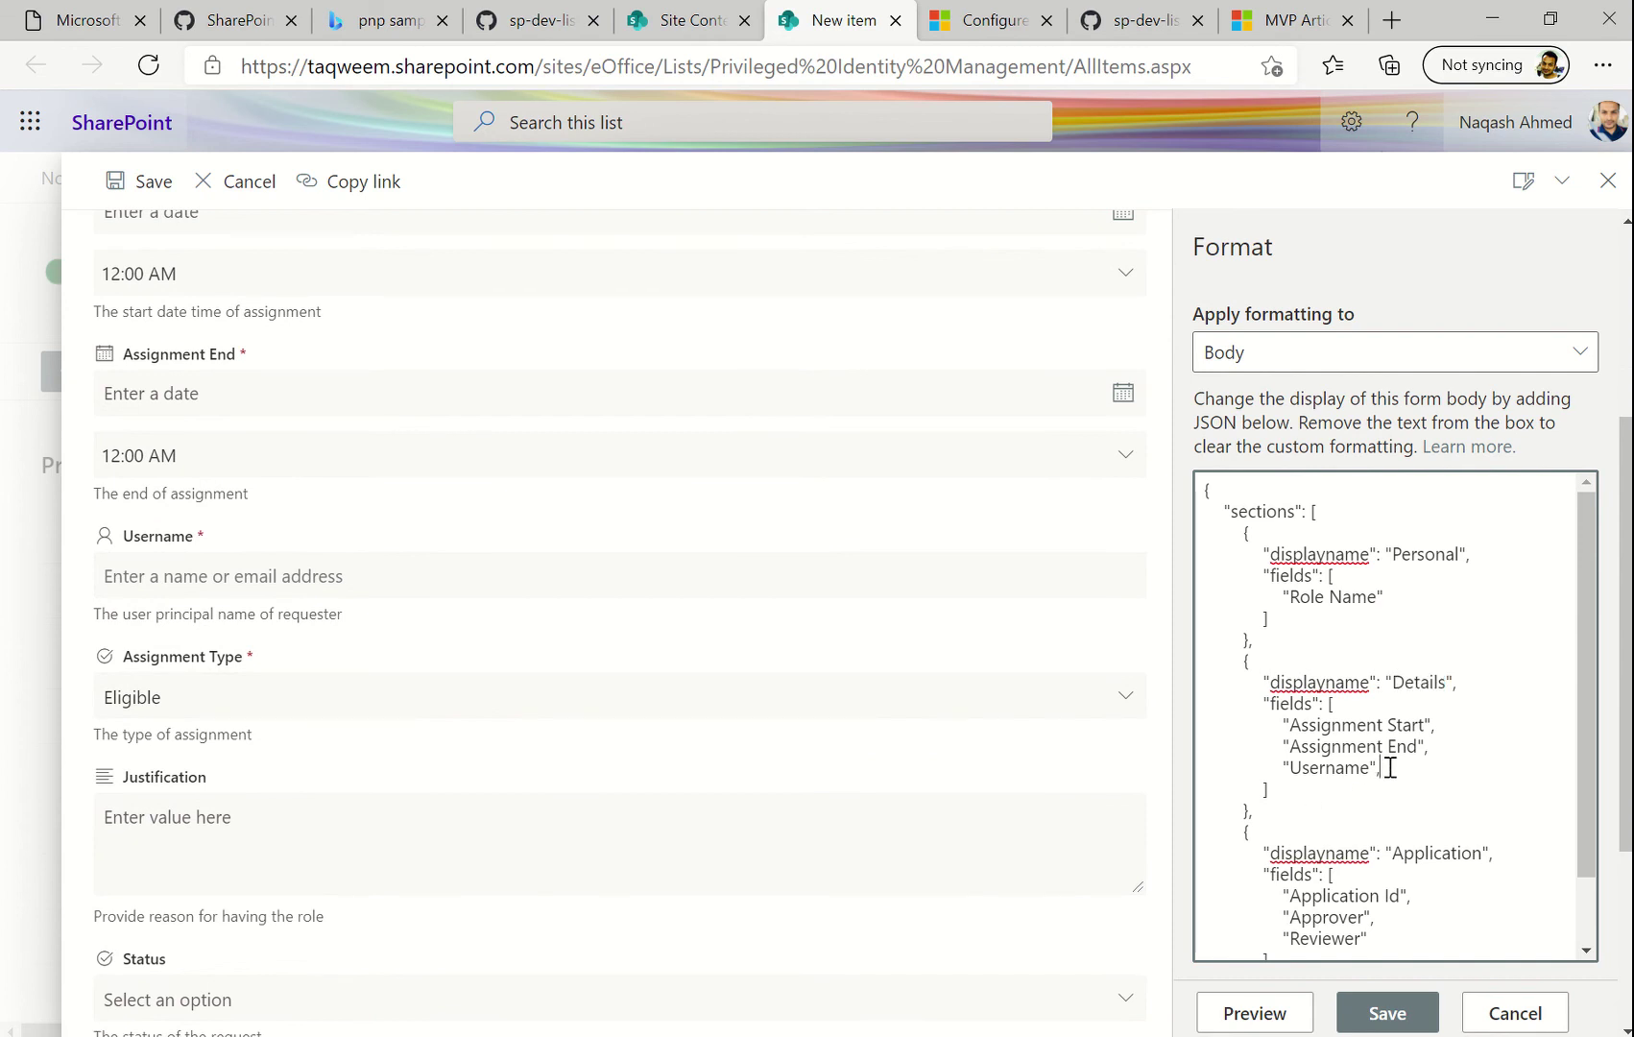
pyautogui.write(',')
pyautogui.press('Return')
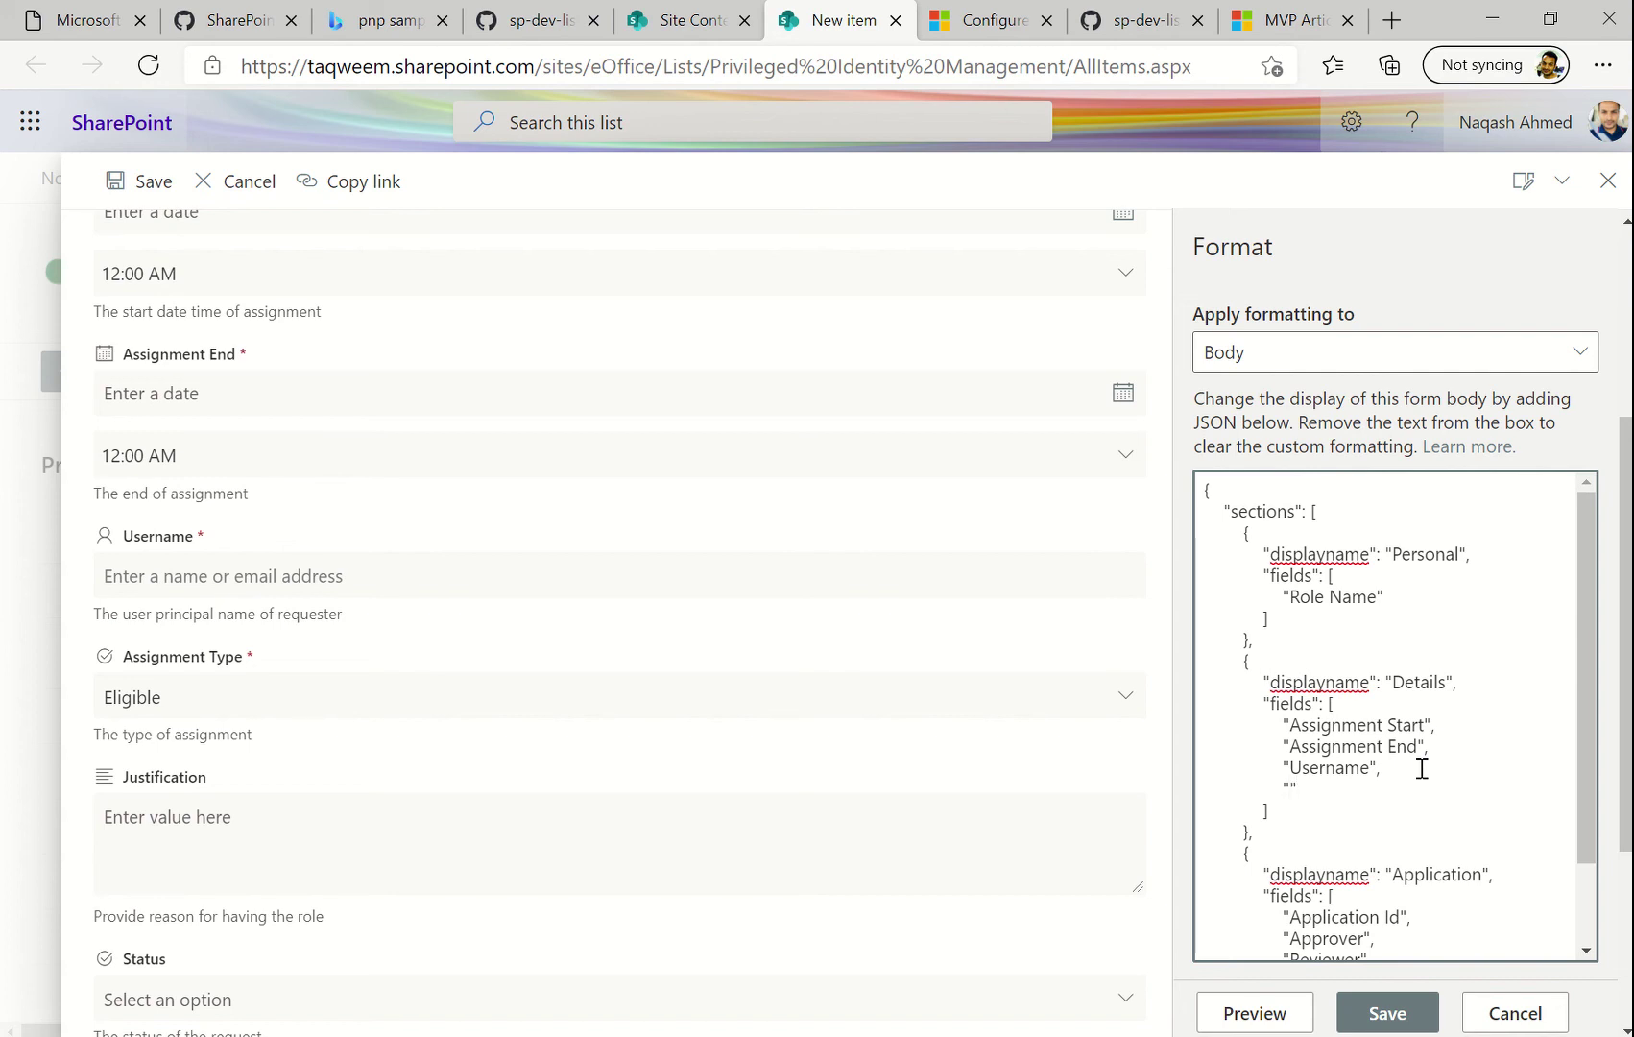
pyautogui.write('"Assignment T')
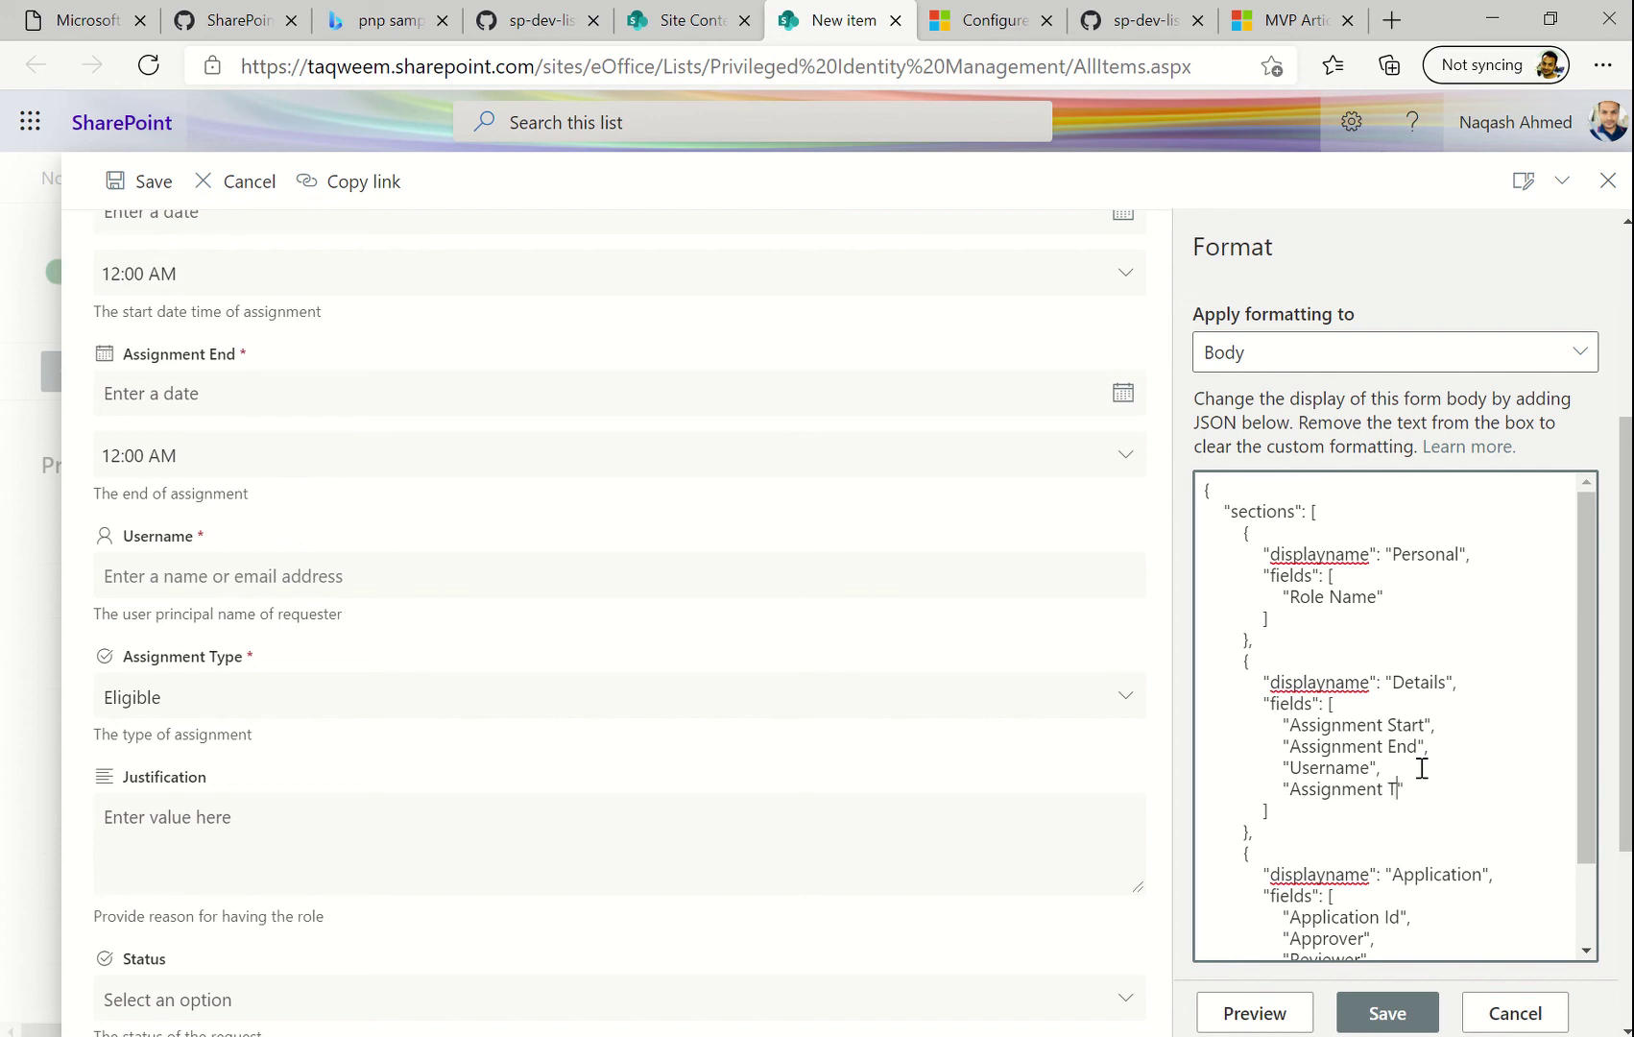
pyautogui.write('ype')
# In Application, replace Application Id, Approver and Reviewer with Justification, Status and AssignedTo
pyautogui.scroll(-5, 749, 797)
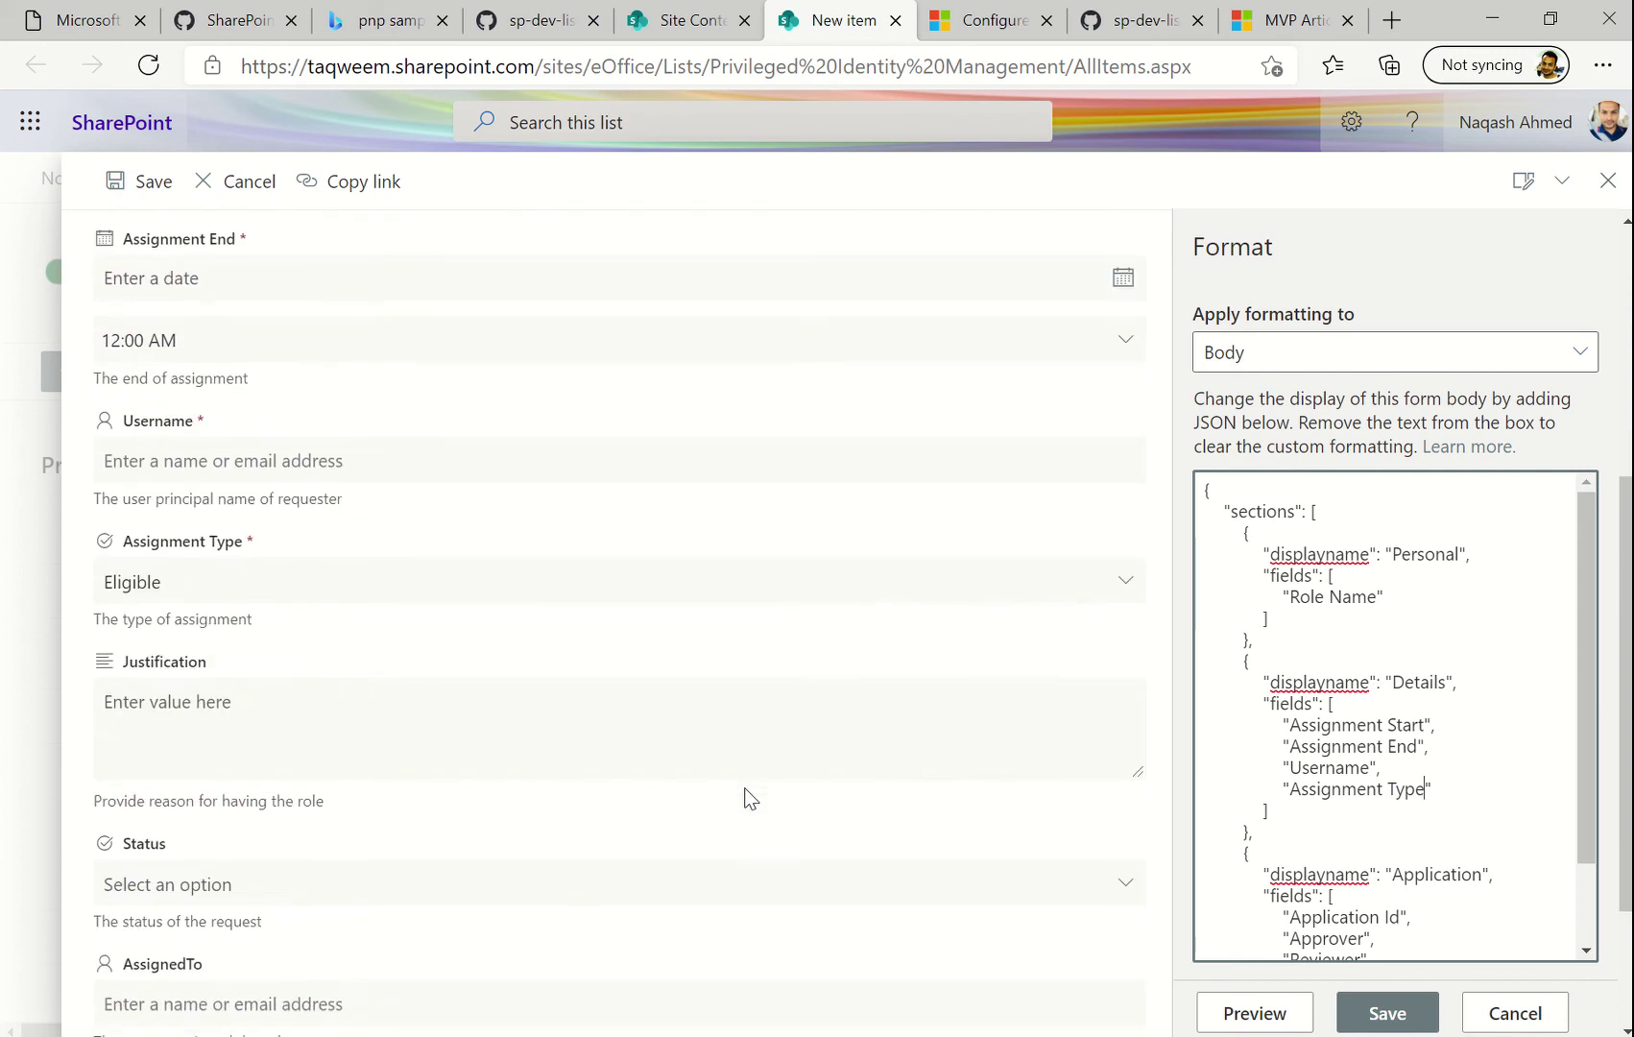
pyautogui.scroll(-1, 1268, 749)
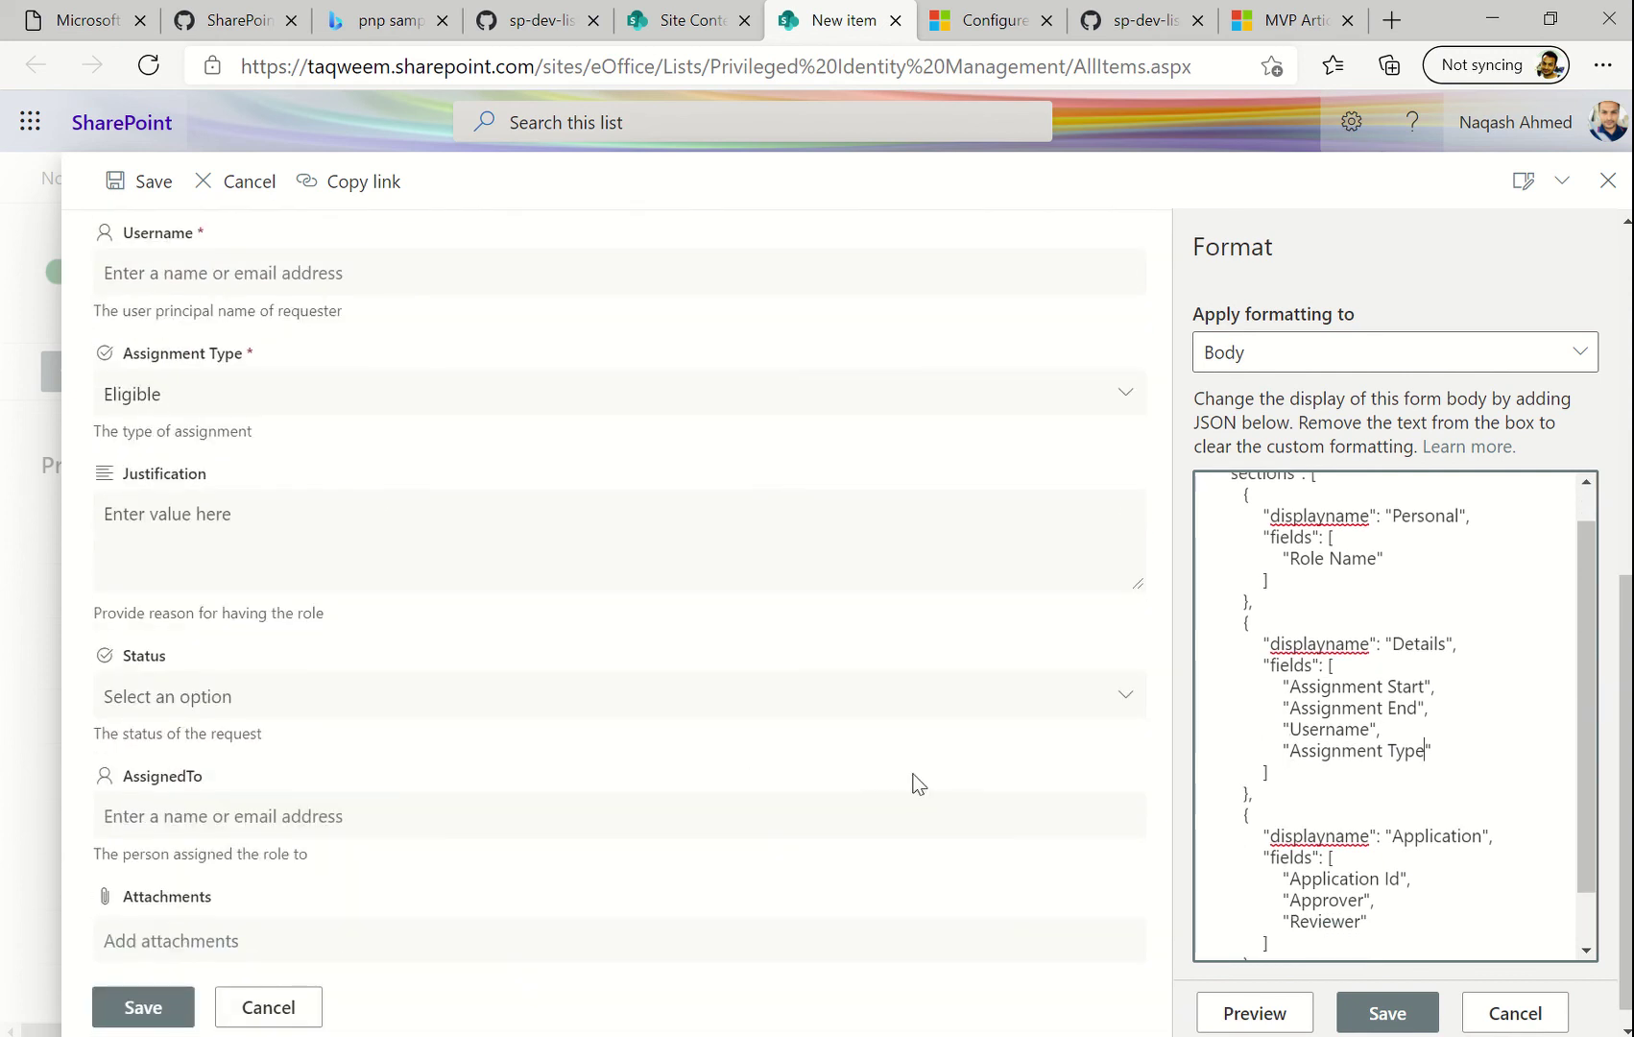
pyautogui.scroll(-1, 912, 778)
pyautogui.scroll(-1, 1383, 845)
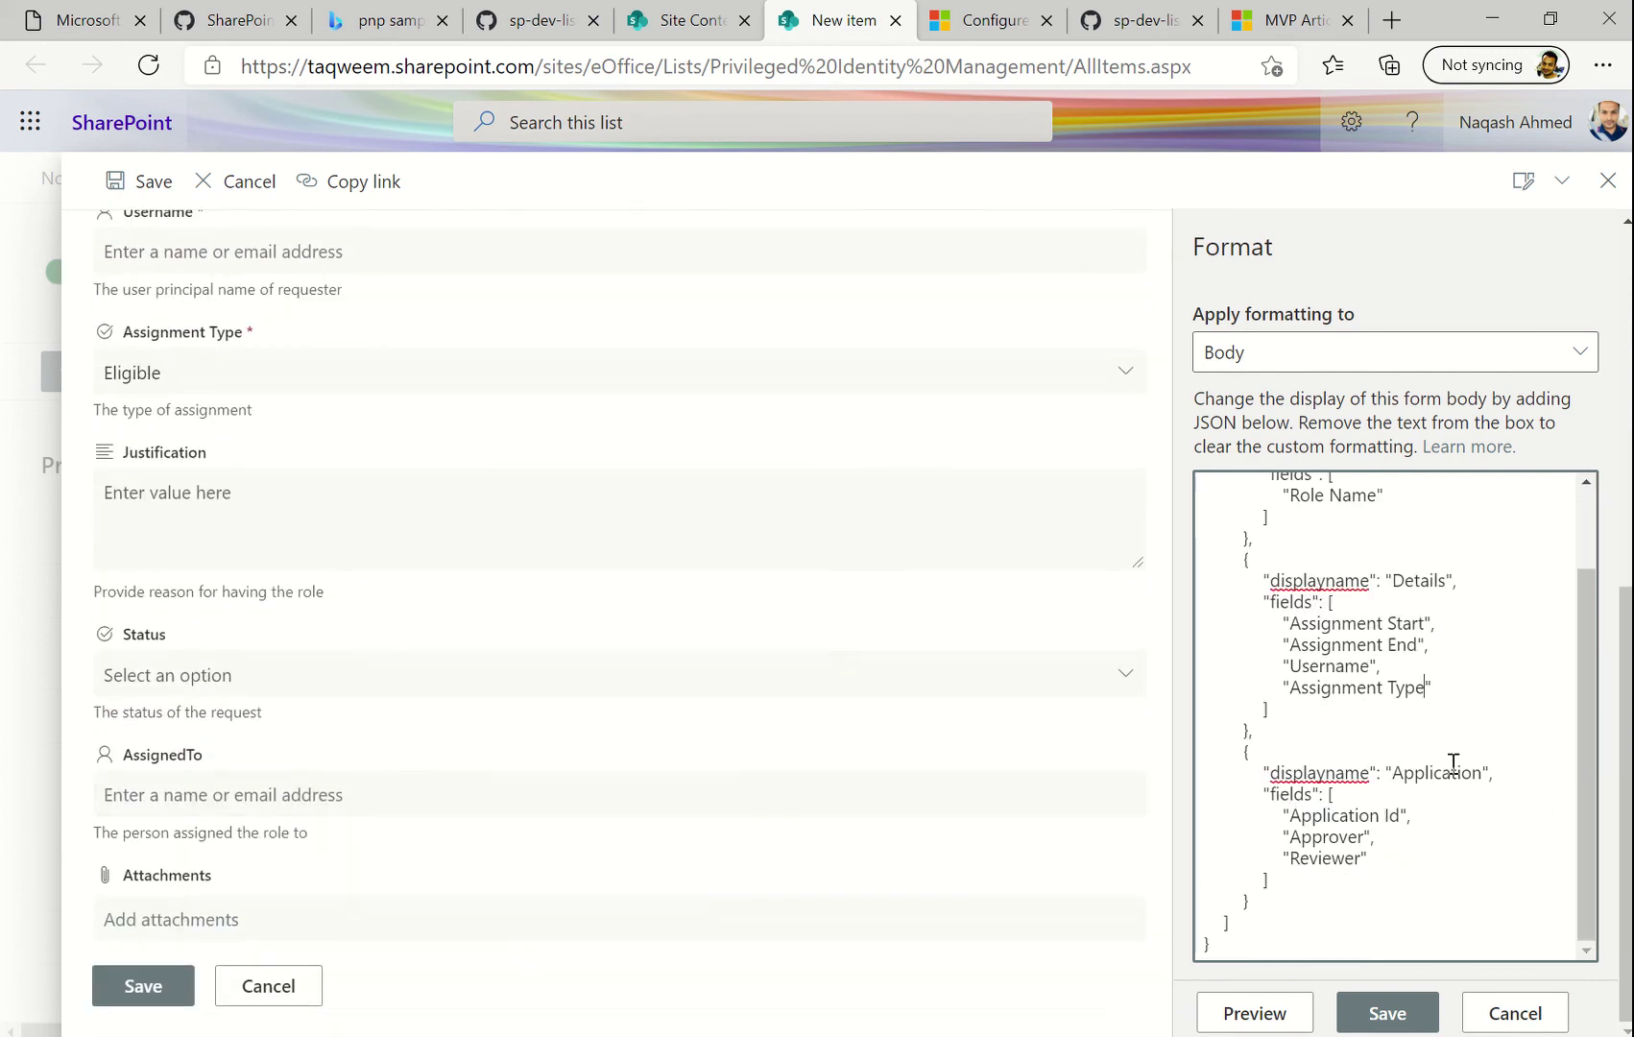
pyautogui.doubleClick(1448, 773)
pyautogui.click(1368, 815)
pyautogui.click(1401, 817)
pyautogui.press('BackSpace')
pyautogui.press('BackSpace')
pyautogui.press('BackSpace')
pyautogui.press('BackSpace')
pyautogui.press('BackSpace')
pyautogui.press('BackSpace')
pyautogui.press('BackSpace')
pyautogui.press('BackSpace')
pyautogui.press('BackSpace')
pyautogui.press('BackSpace')
pyautogui.press('BackSpace')
pyautogui.press('BackSpace')
pyautogui.write('Justification')
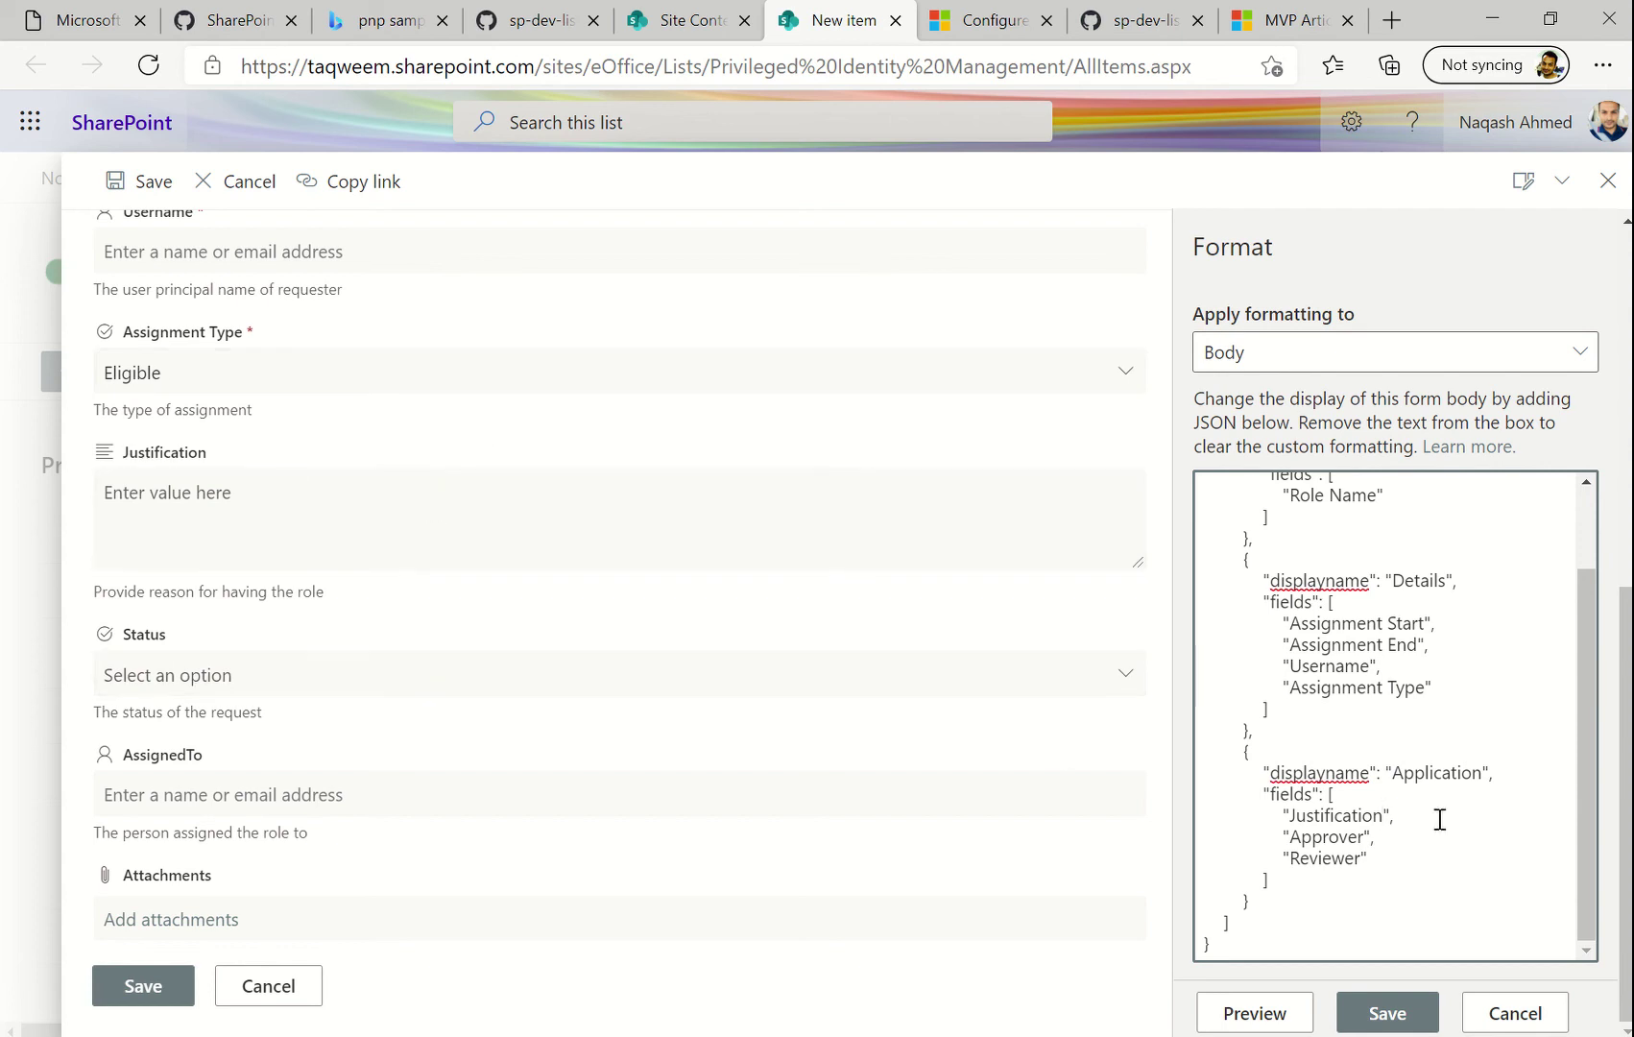
pyautogui.doubleClick(1327, 837)
pyautogui.write('Status')
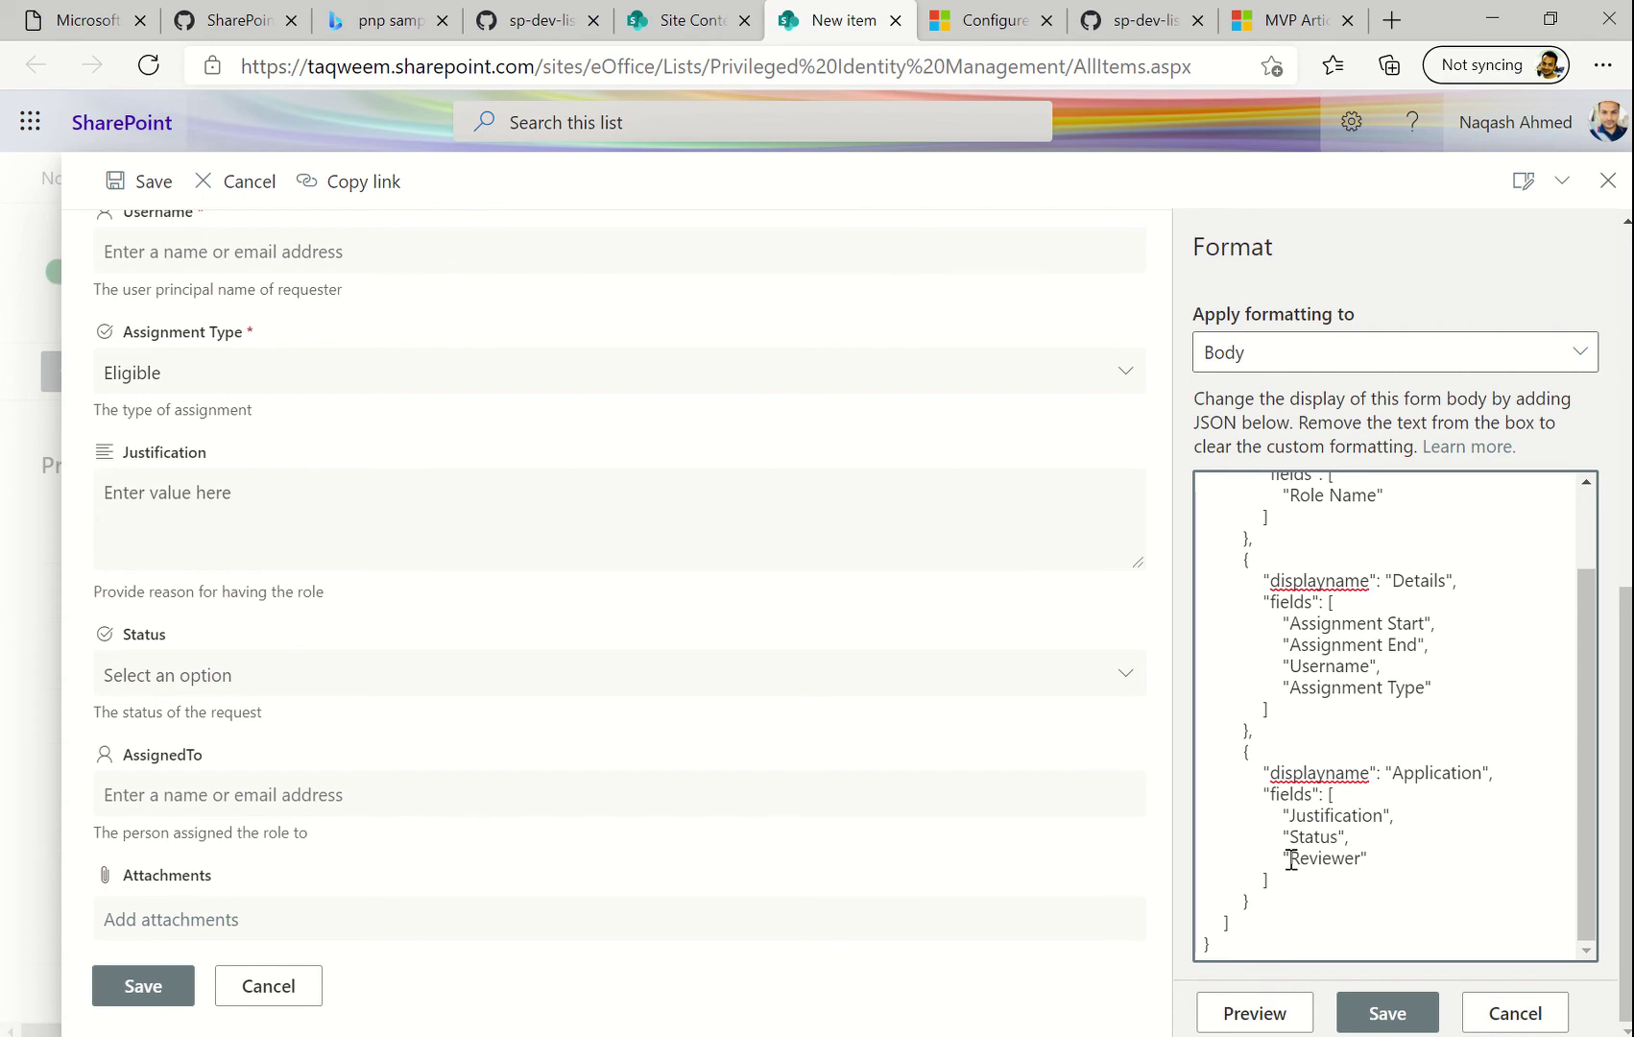
pyautogui.doubleClick(1328, 858)
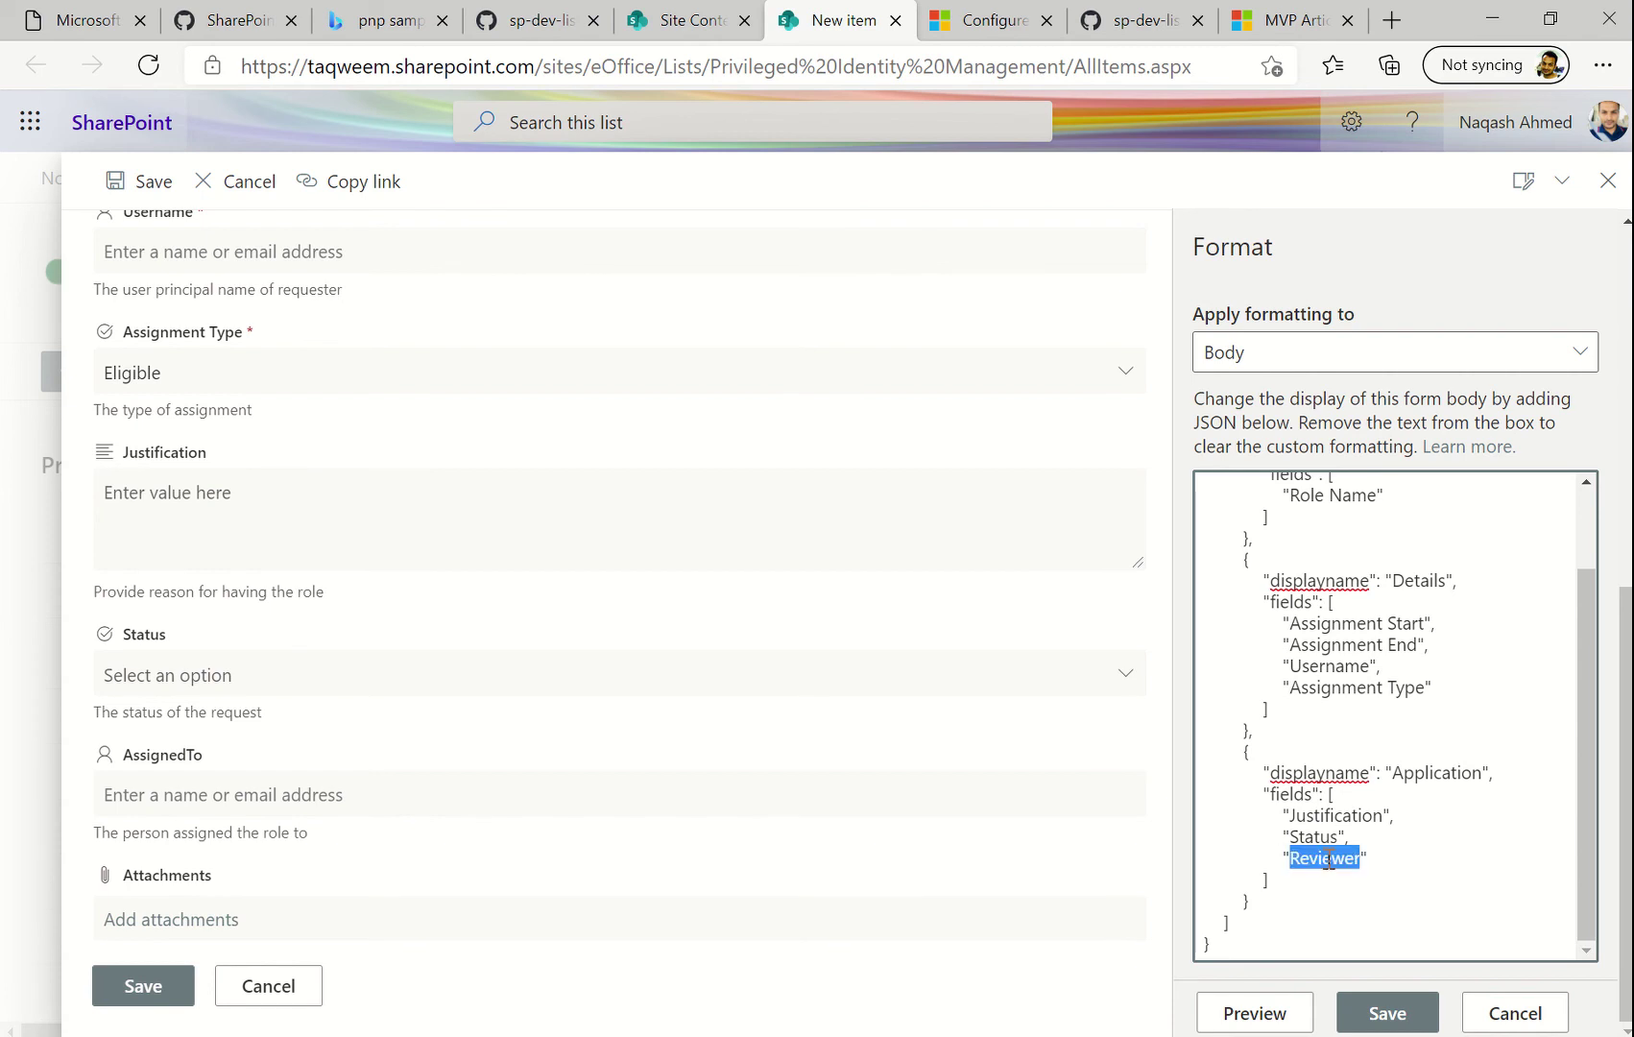
pyautogui.write('Assi')
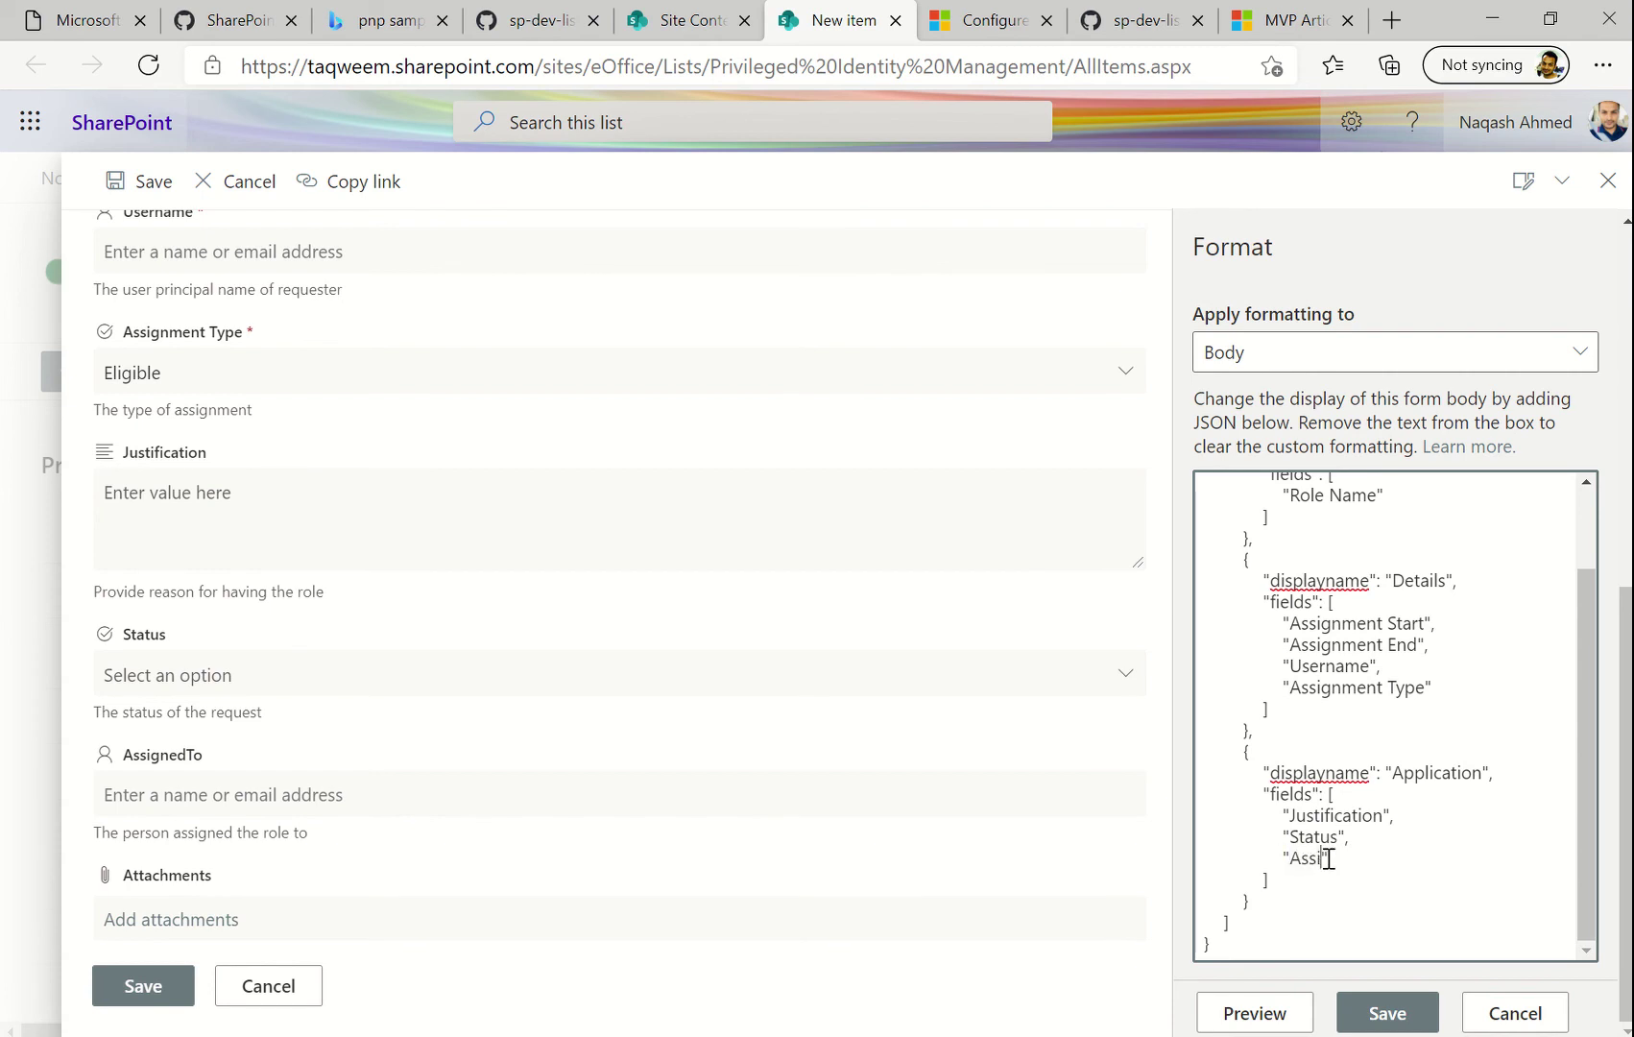
pyautogui.write('gned')
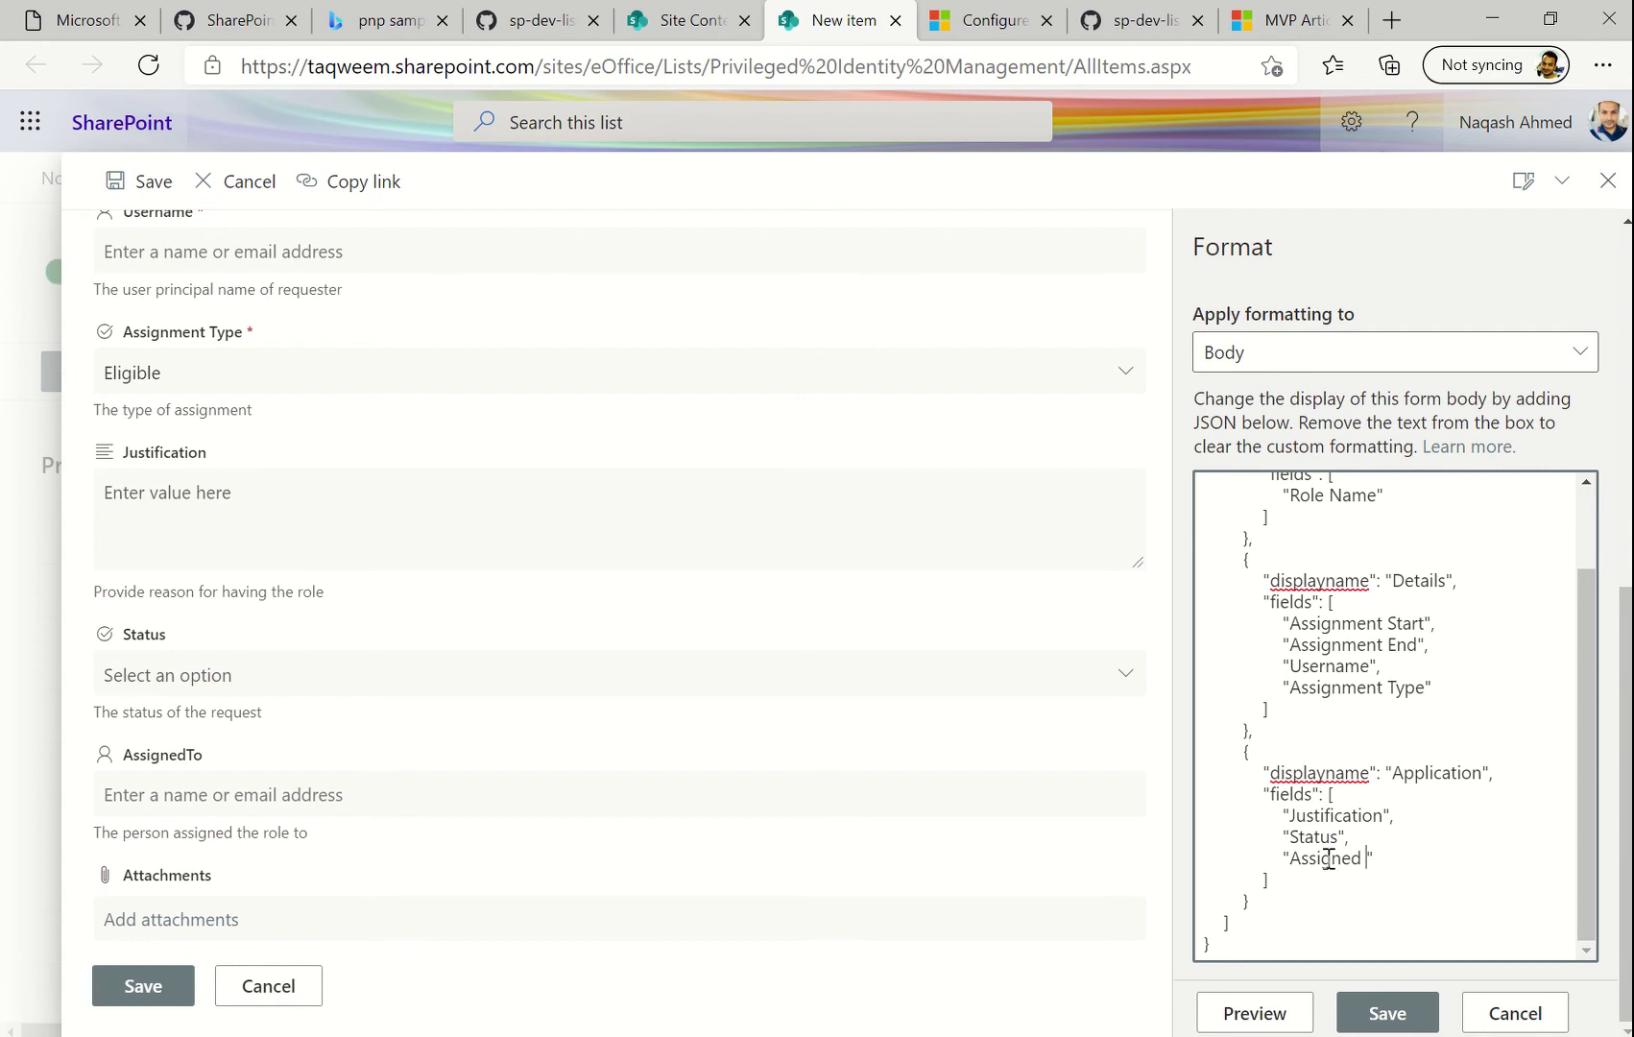
pyautogui.press('BackSpace')
pyautogui.write('To')
pyautogui.scroll(1, 1392, 802)
pyautogui.scroll(-1, 1393, 802)
# Preview the Personal, Details and Application sections, then save the body layout
pyautogui.click(1275, 1008)
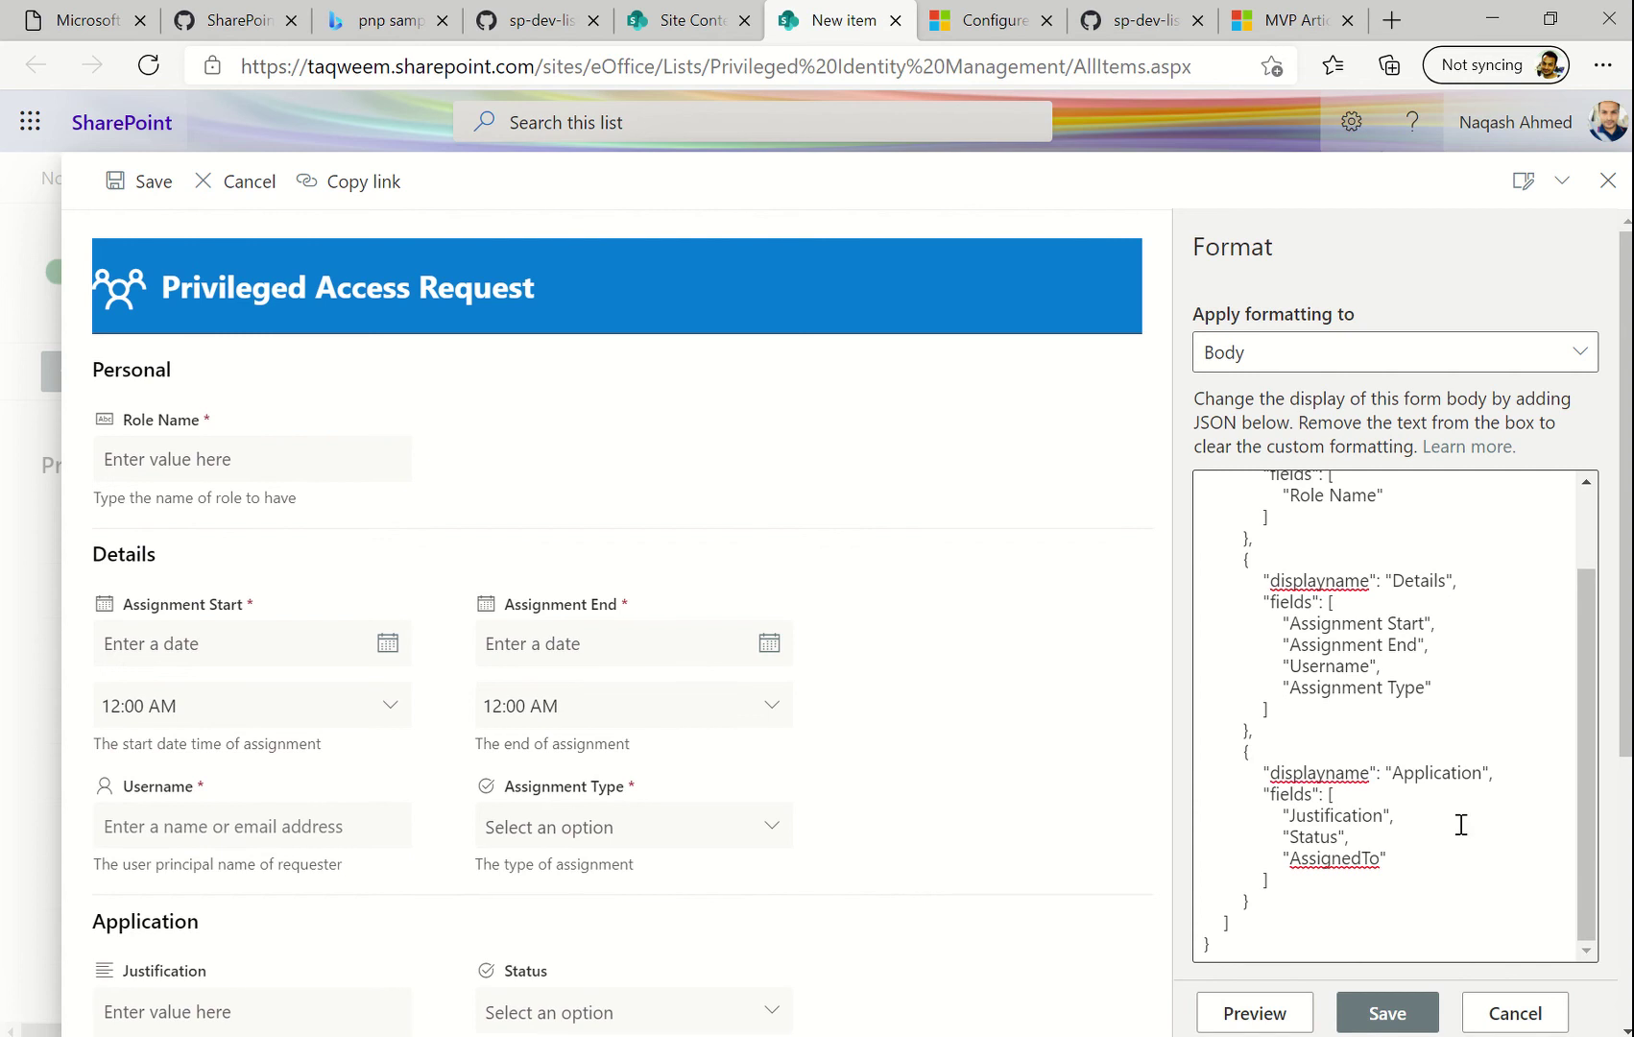
pyautogui.scroll(2, 1459, 825)
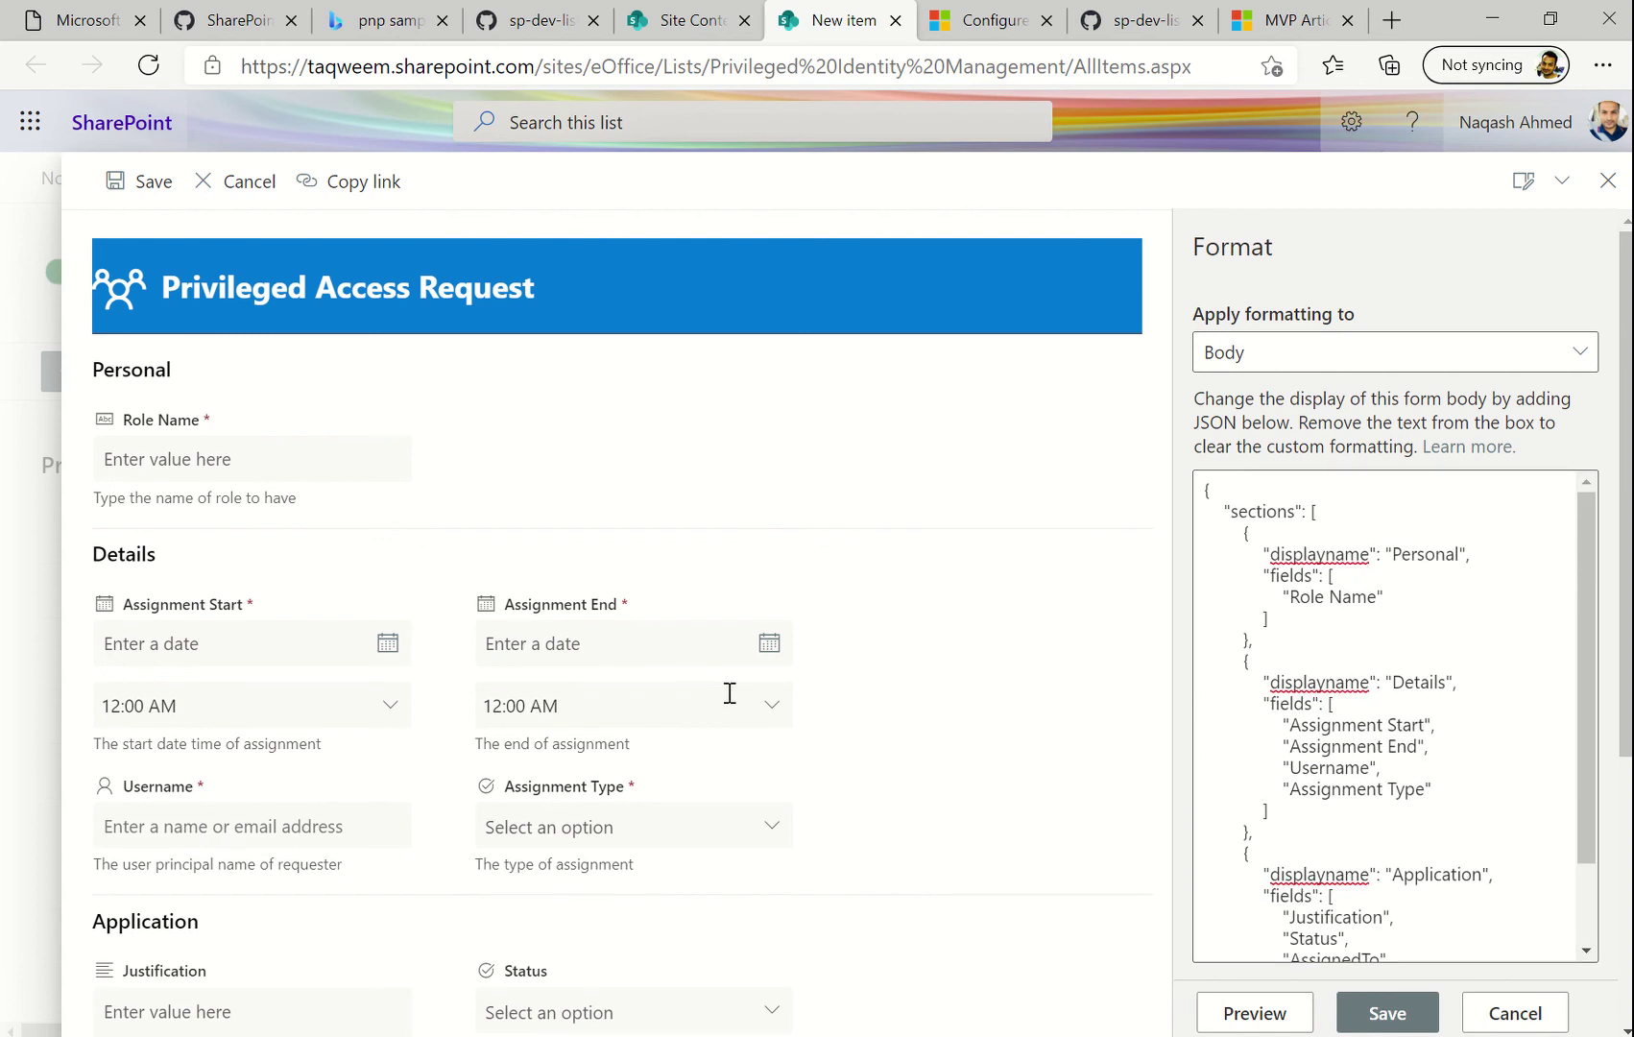
pyautogui.scroll(-1, 438, 650)
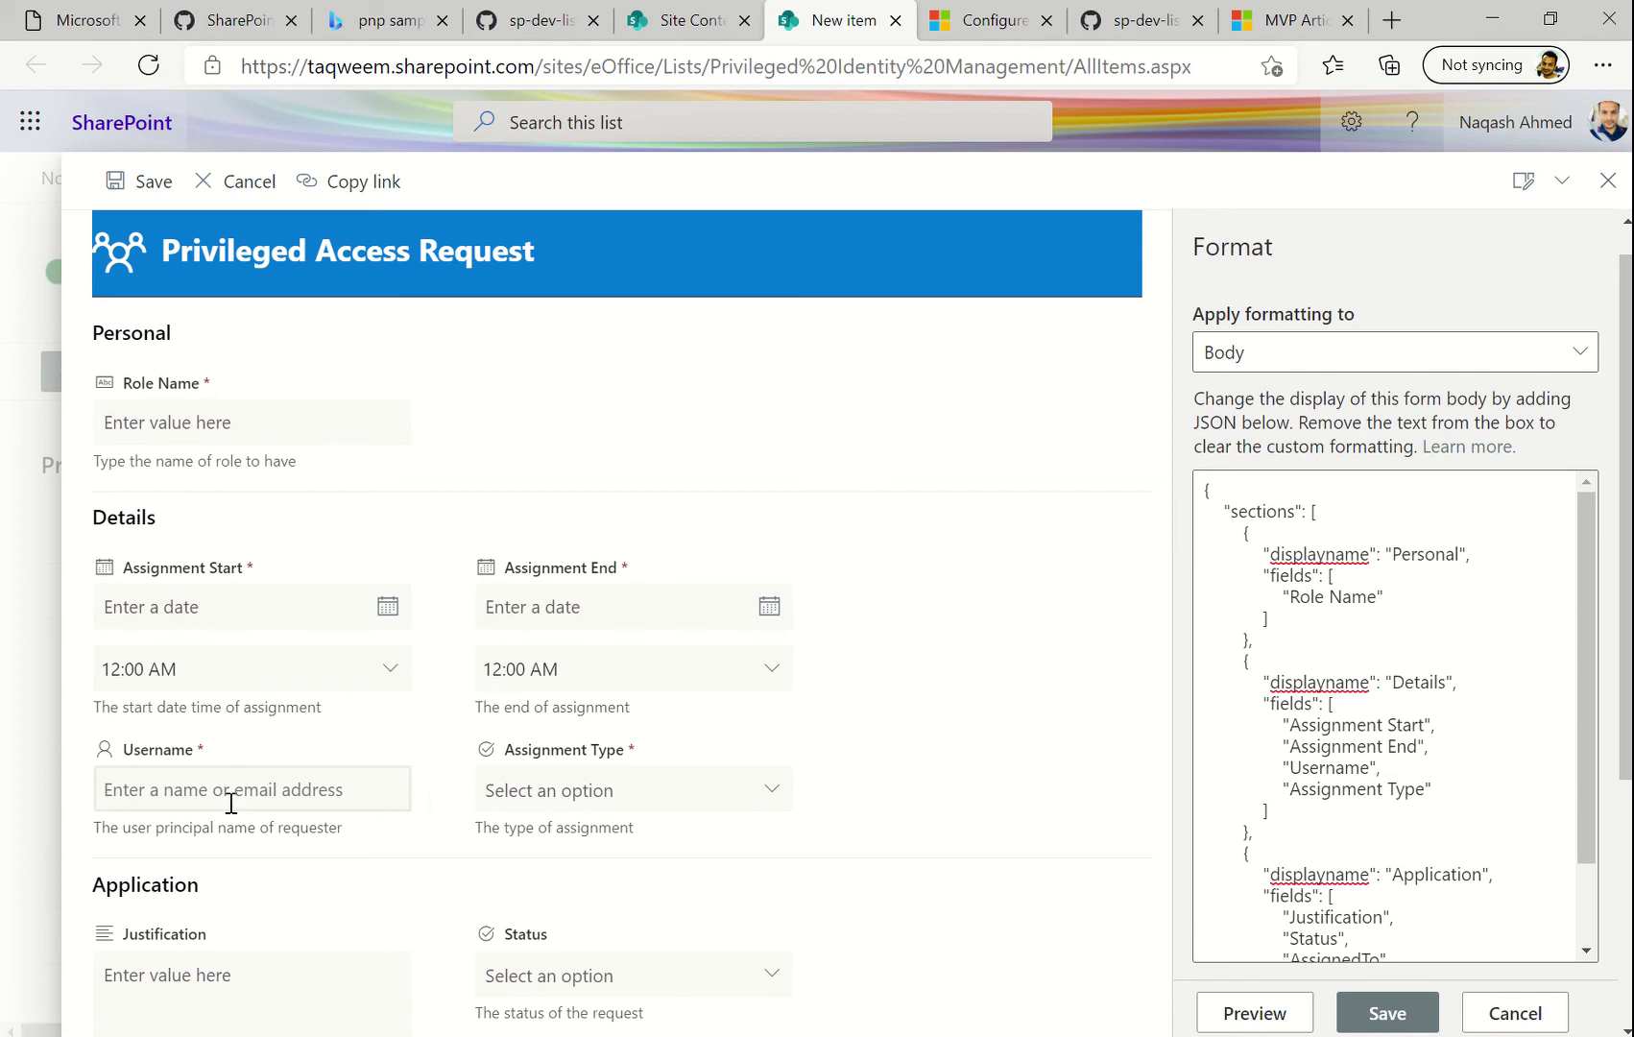
pyautogui.scroll(-3, 600, 768)
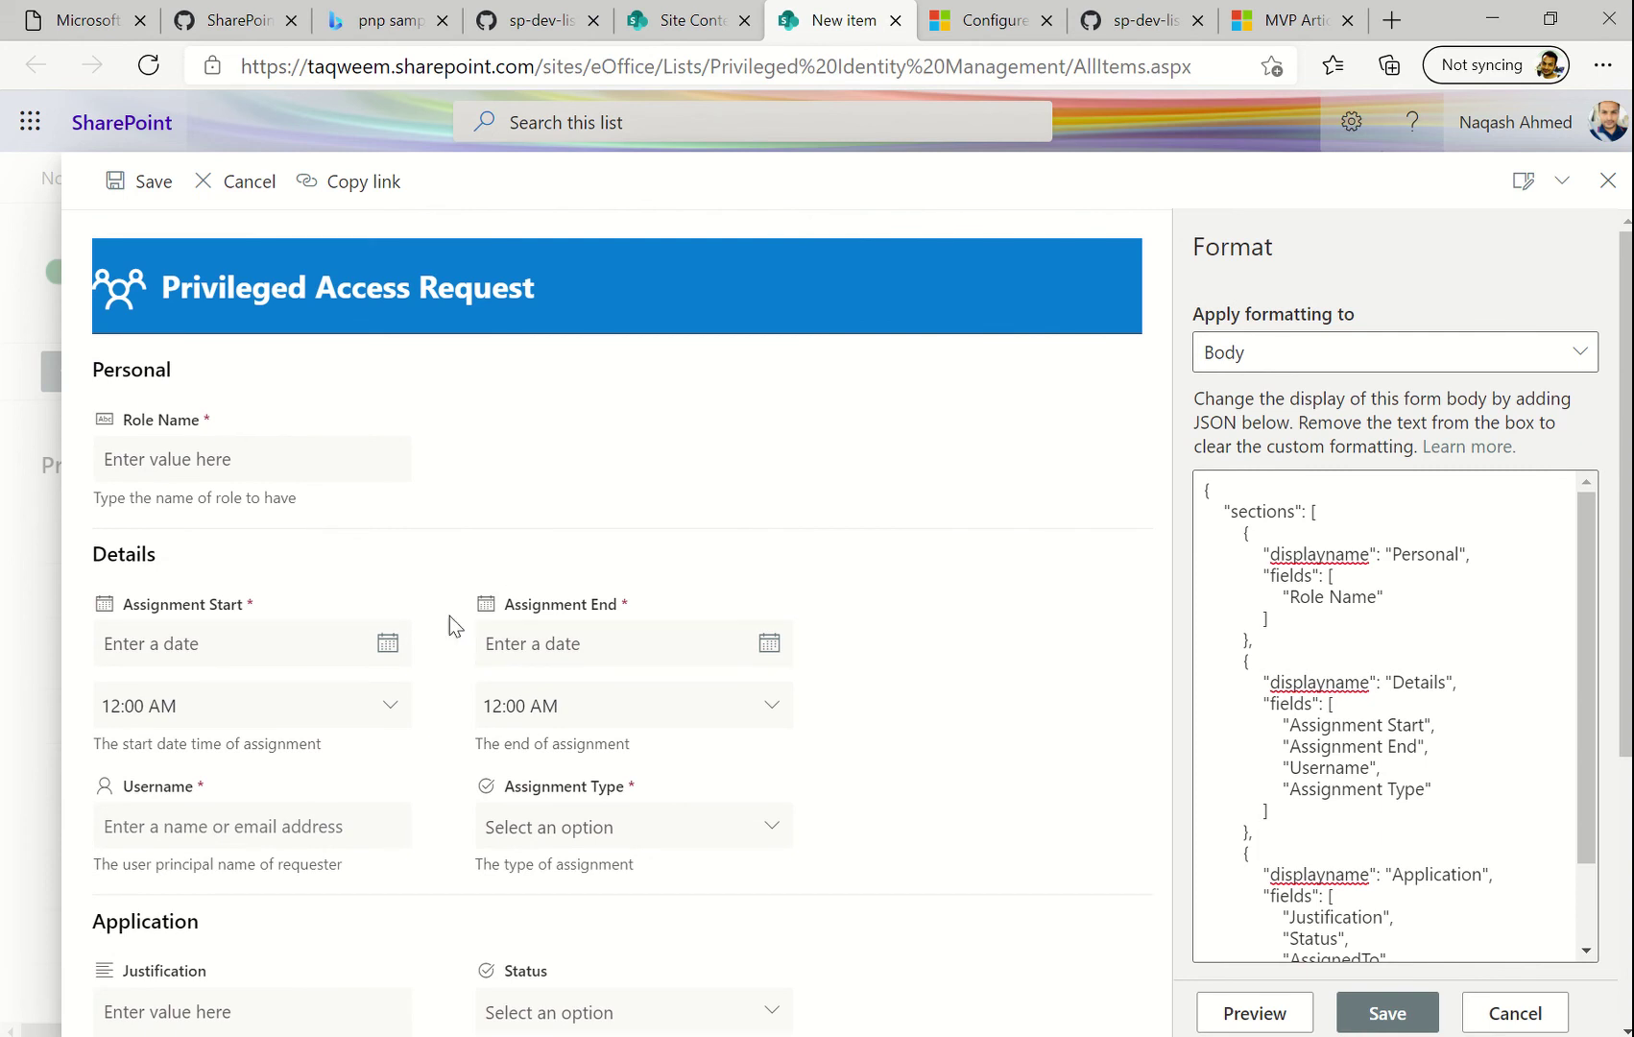
pyautogui.scroll(-4, 327, 833)
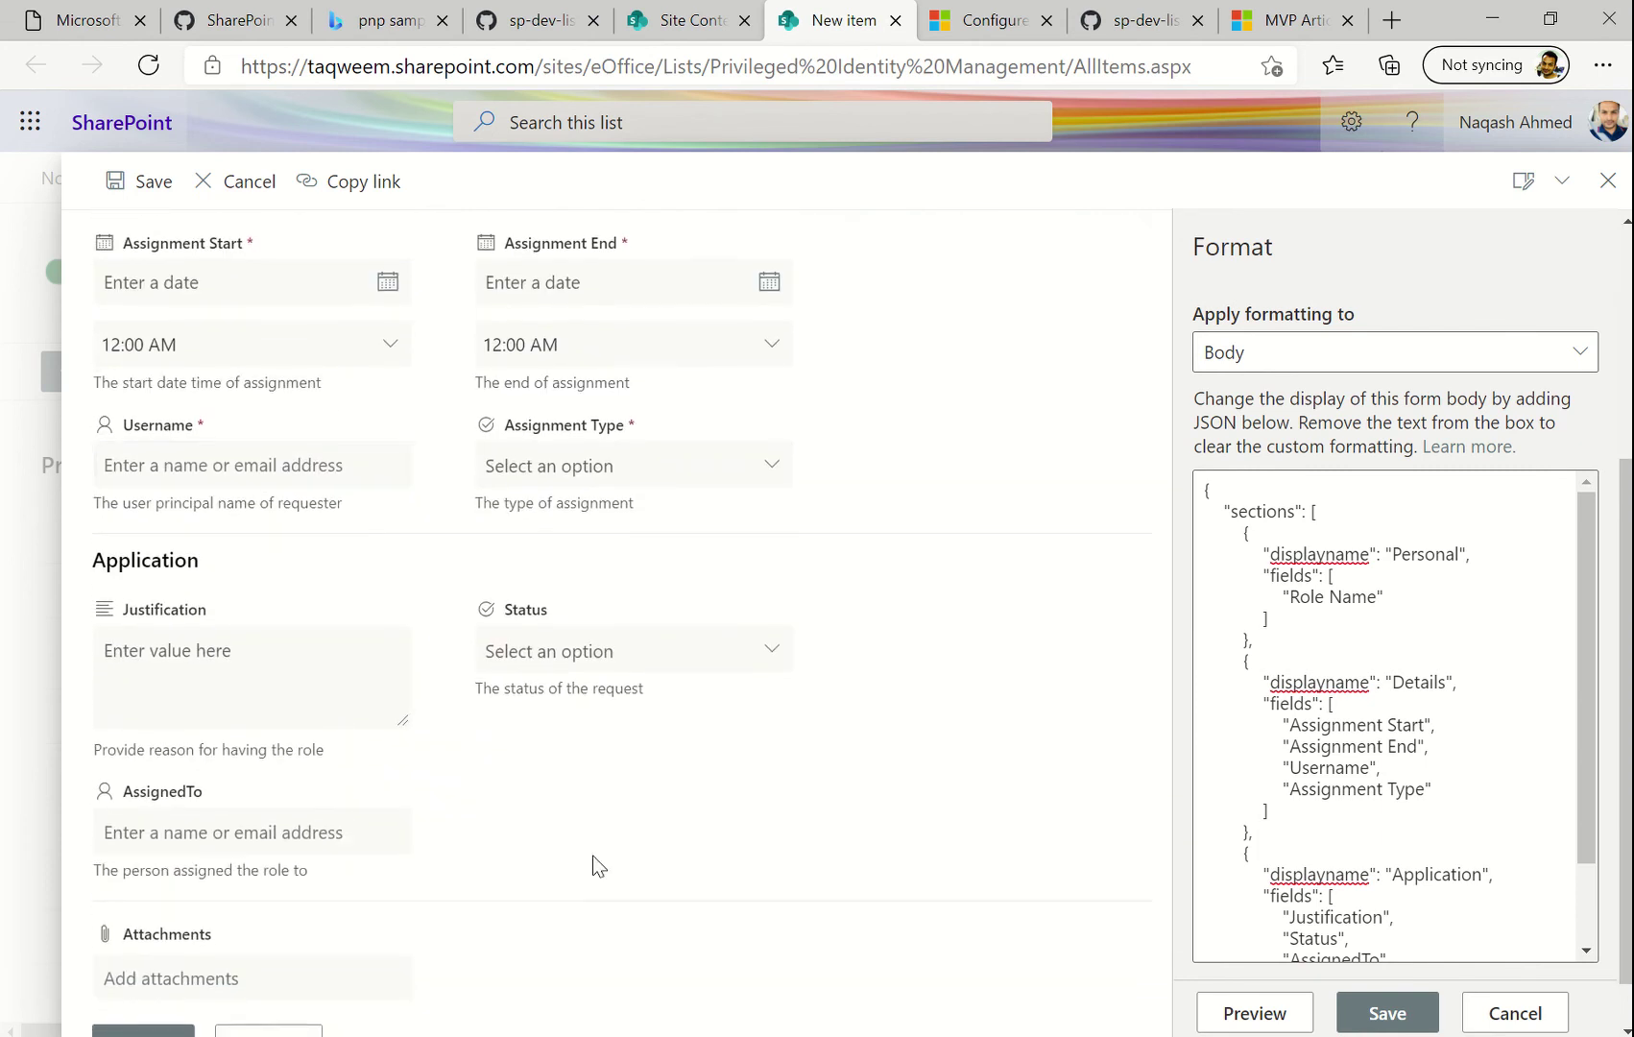
pyautogui.click(1377, 1026)
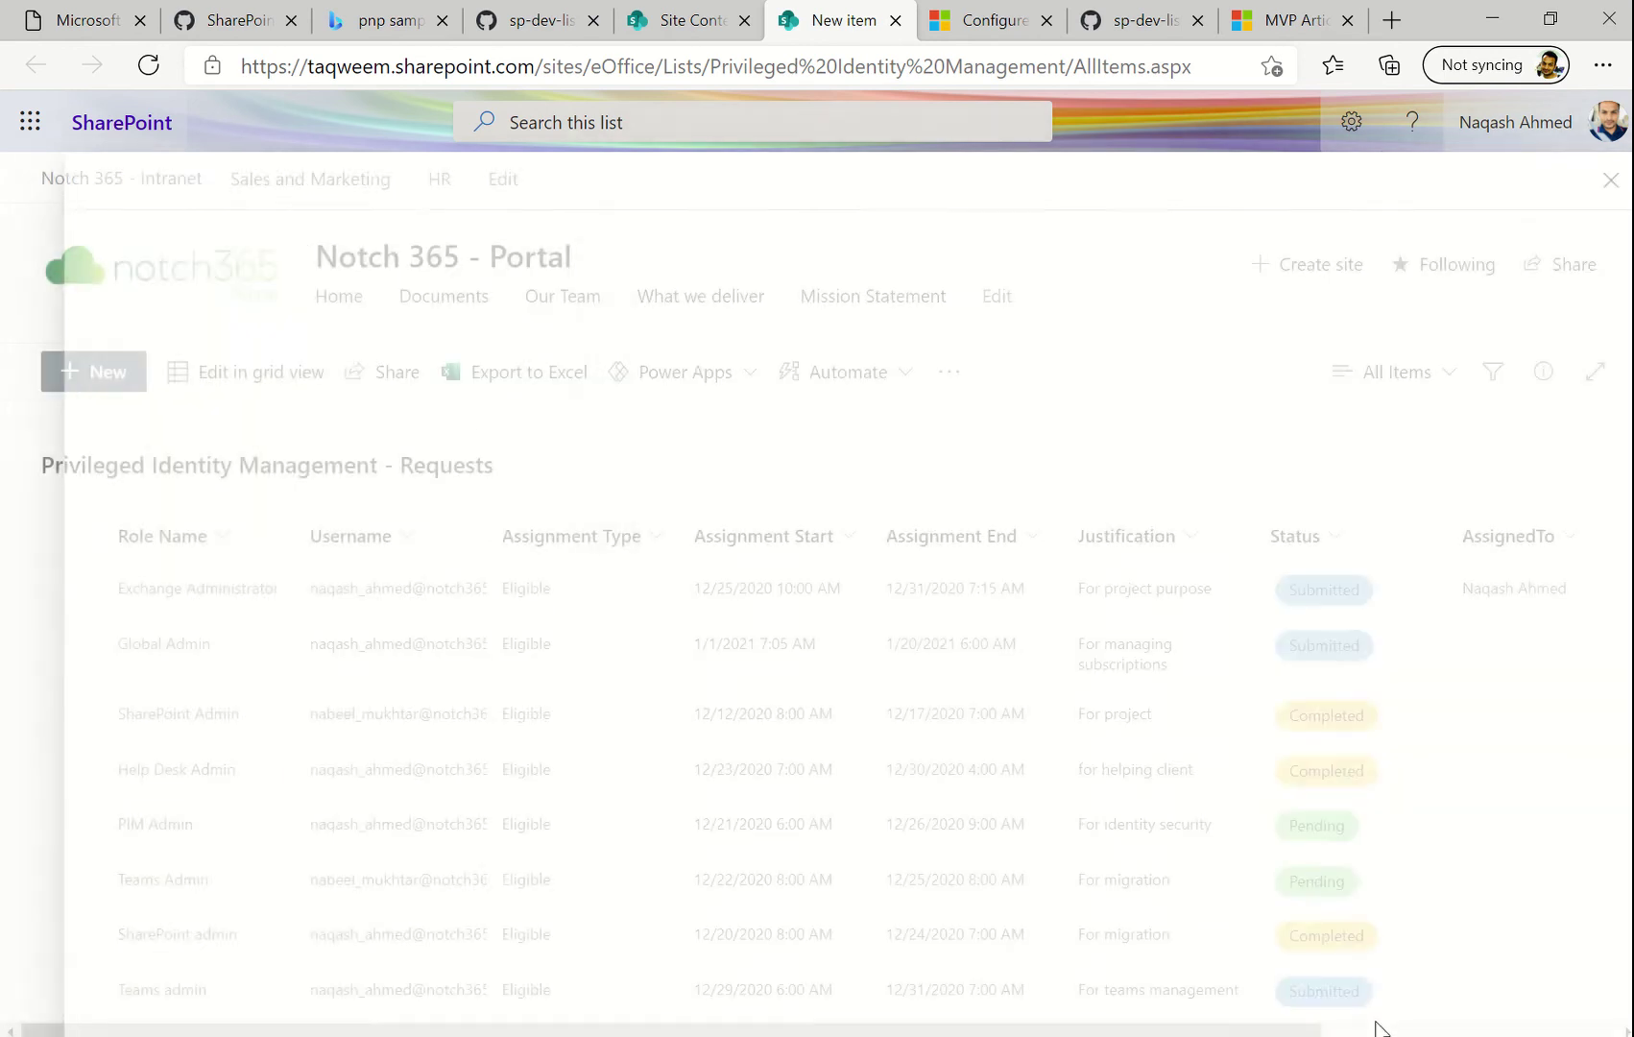
# Open a new request form, review its Personal, Details and Application sections, and show customization options
pyautogui.click(1609, 183)
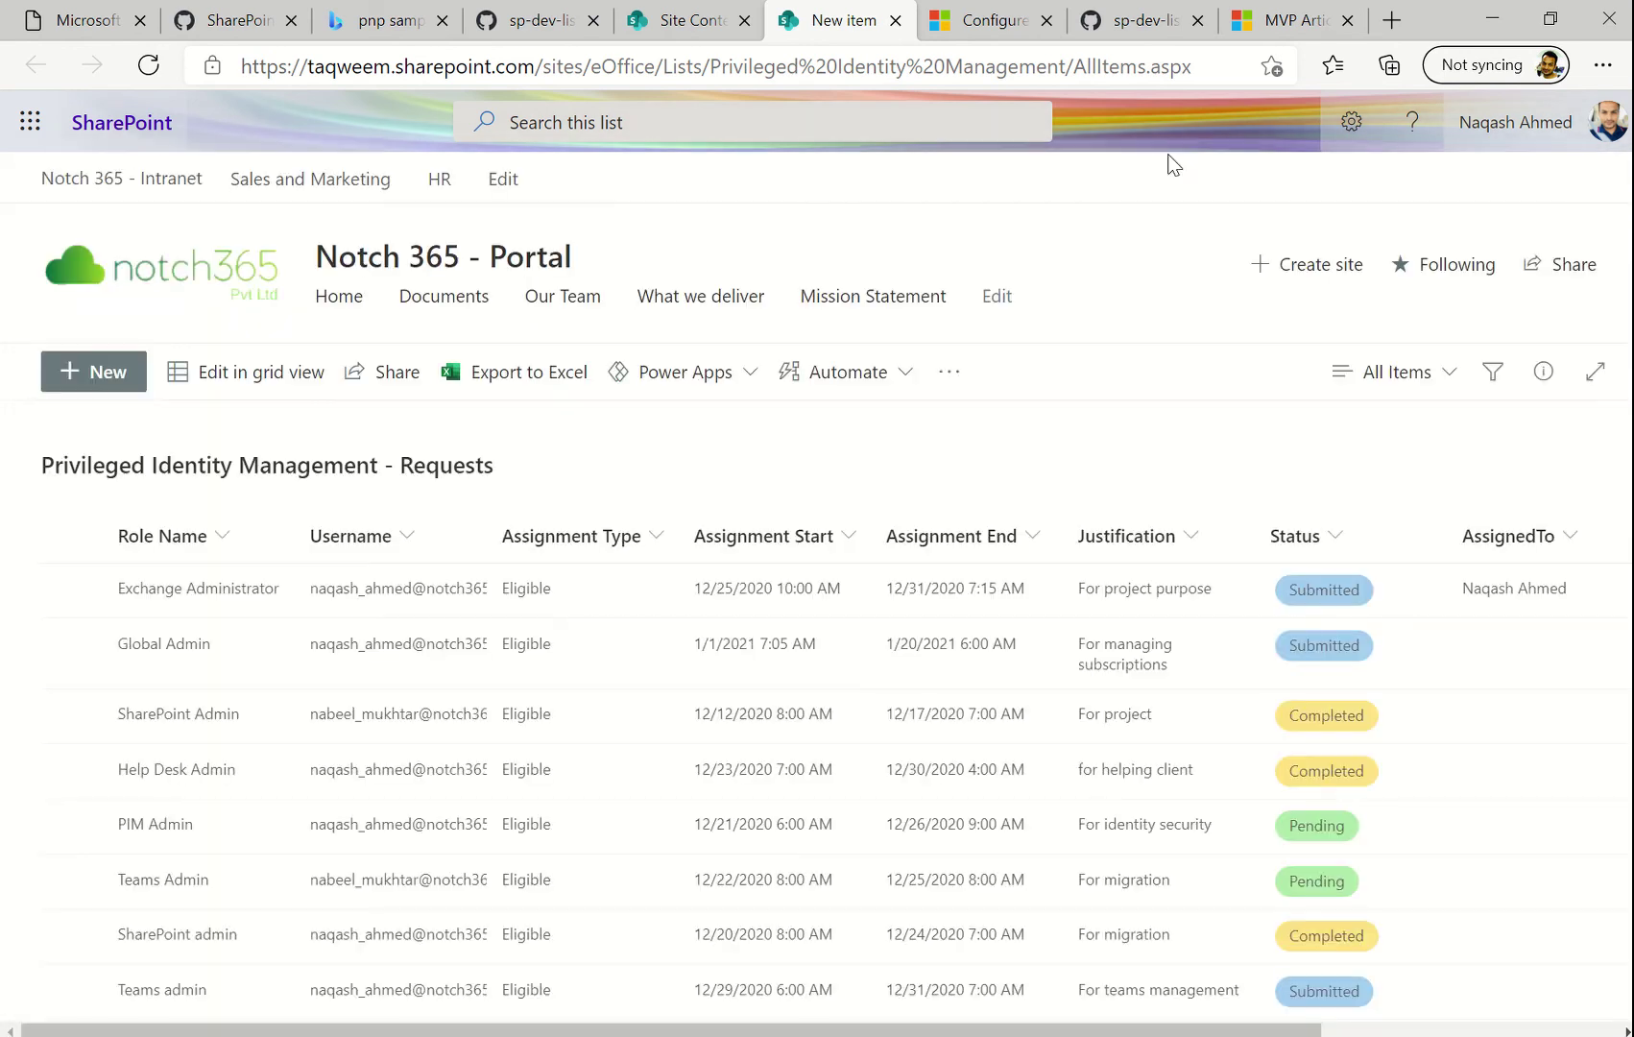
pyautogui.click(130, 384)
pyautogui.scroll(-3, 1245, 685)
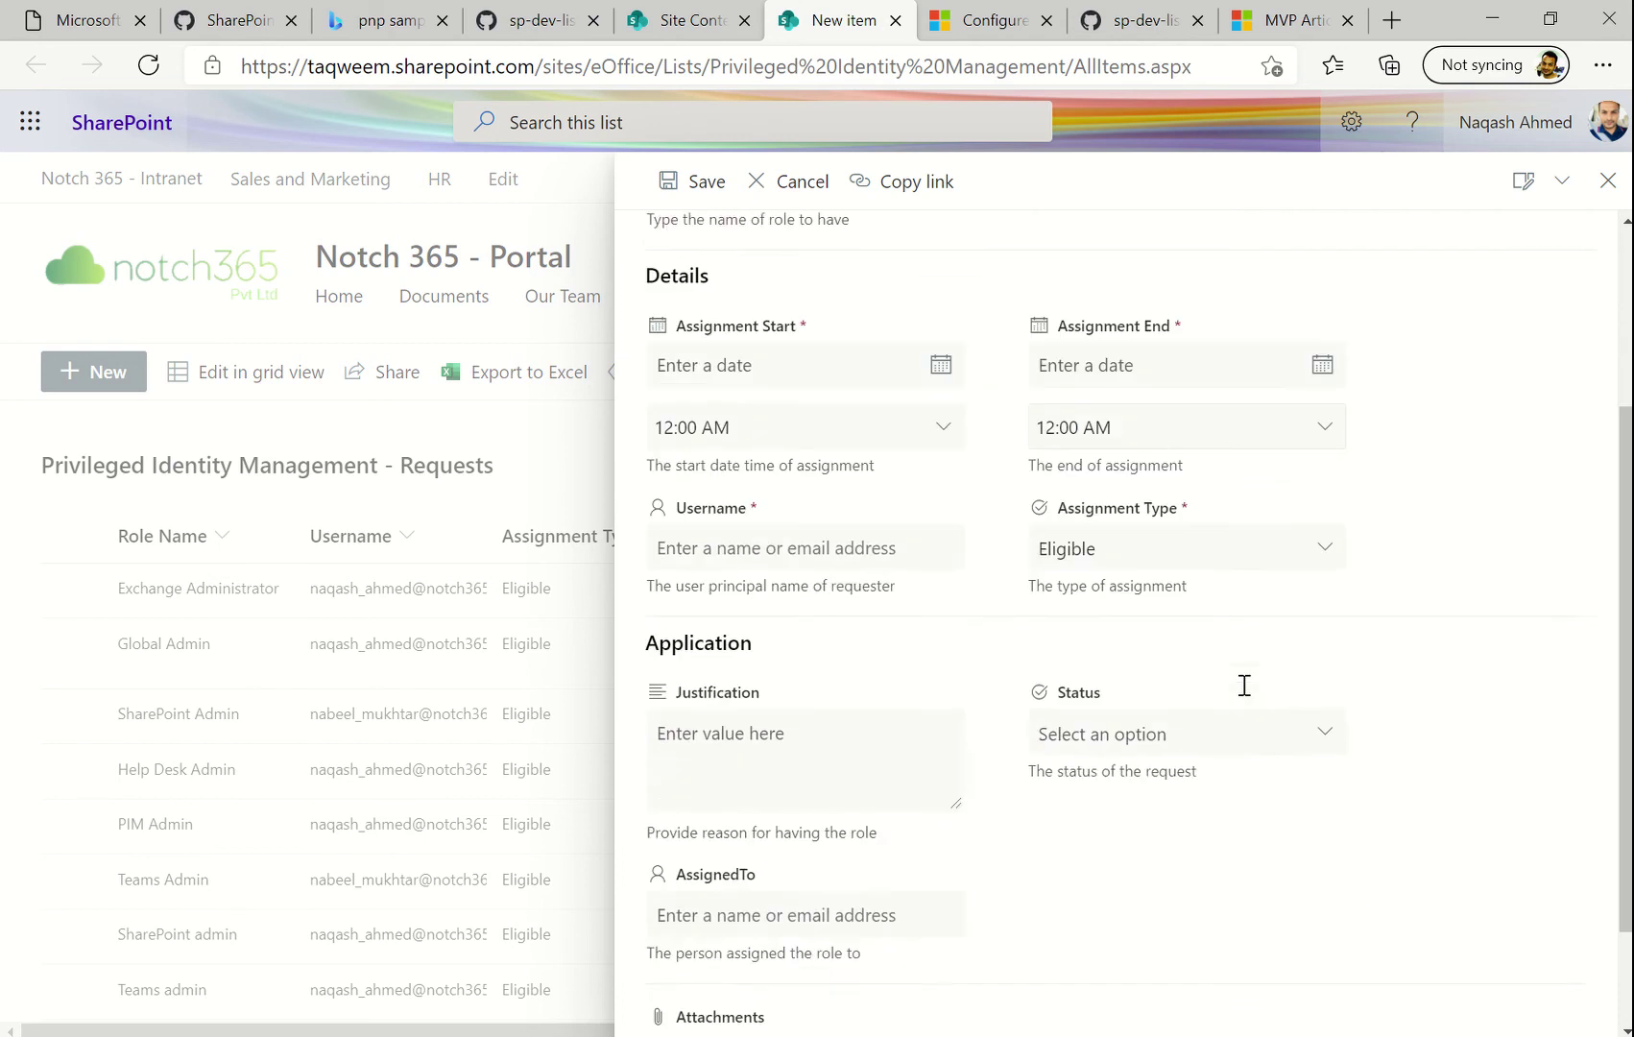
pyautogui.scroll(-1, 1018, 663)
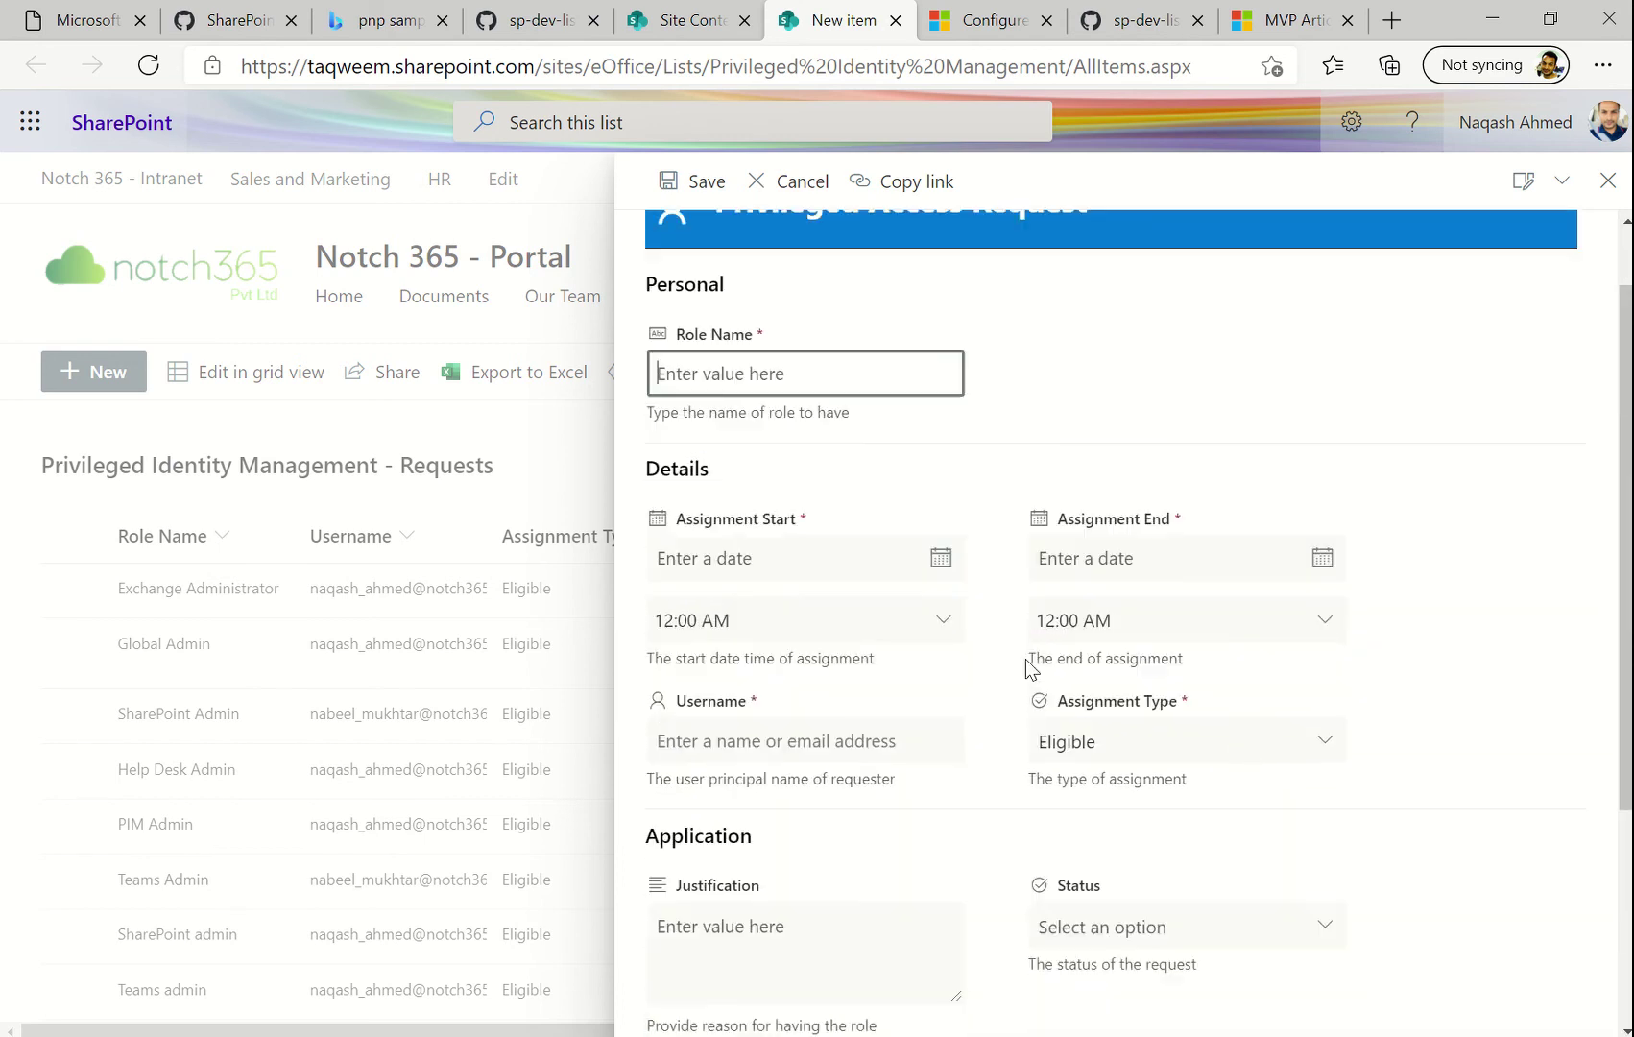
pyautogui.scroll(-2, 1026, 658)
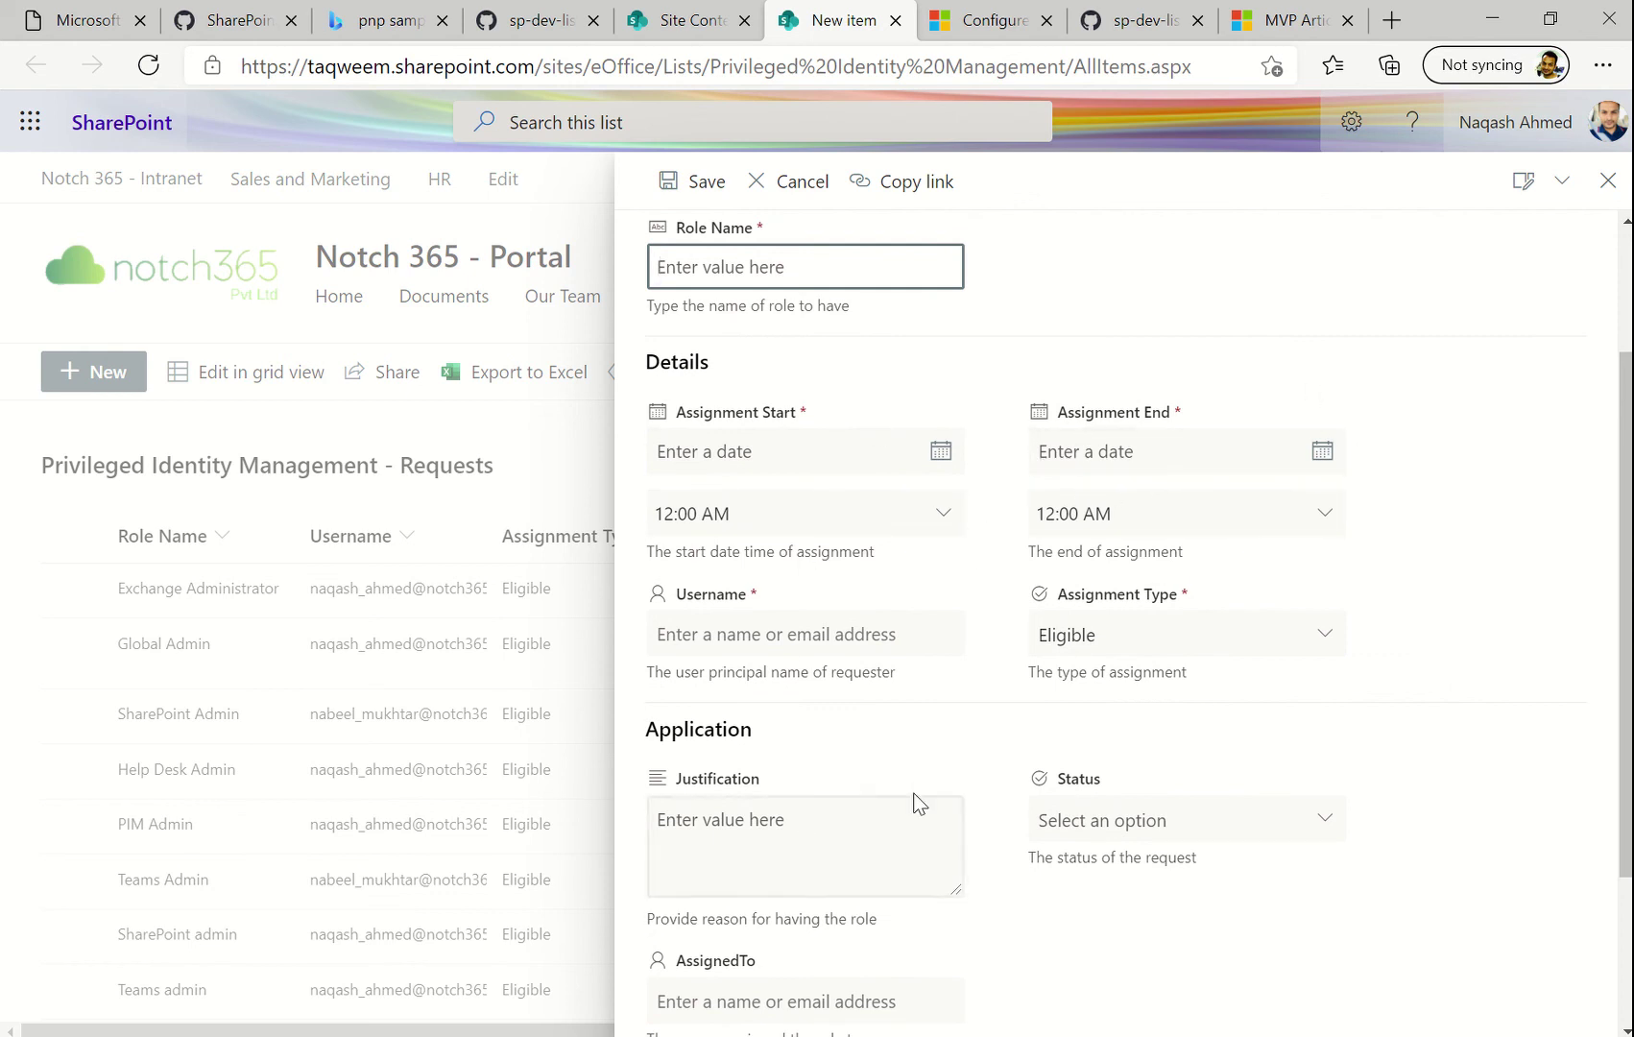
pyautogui.scroll(-3, 917, 802)
pyautogui.scroll(5, 1208, 553)
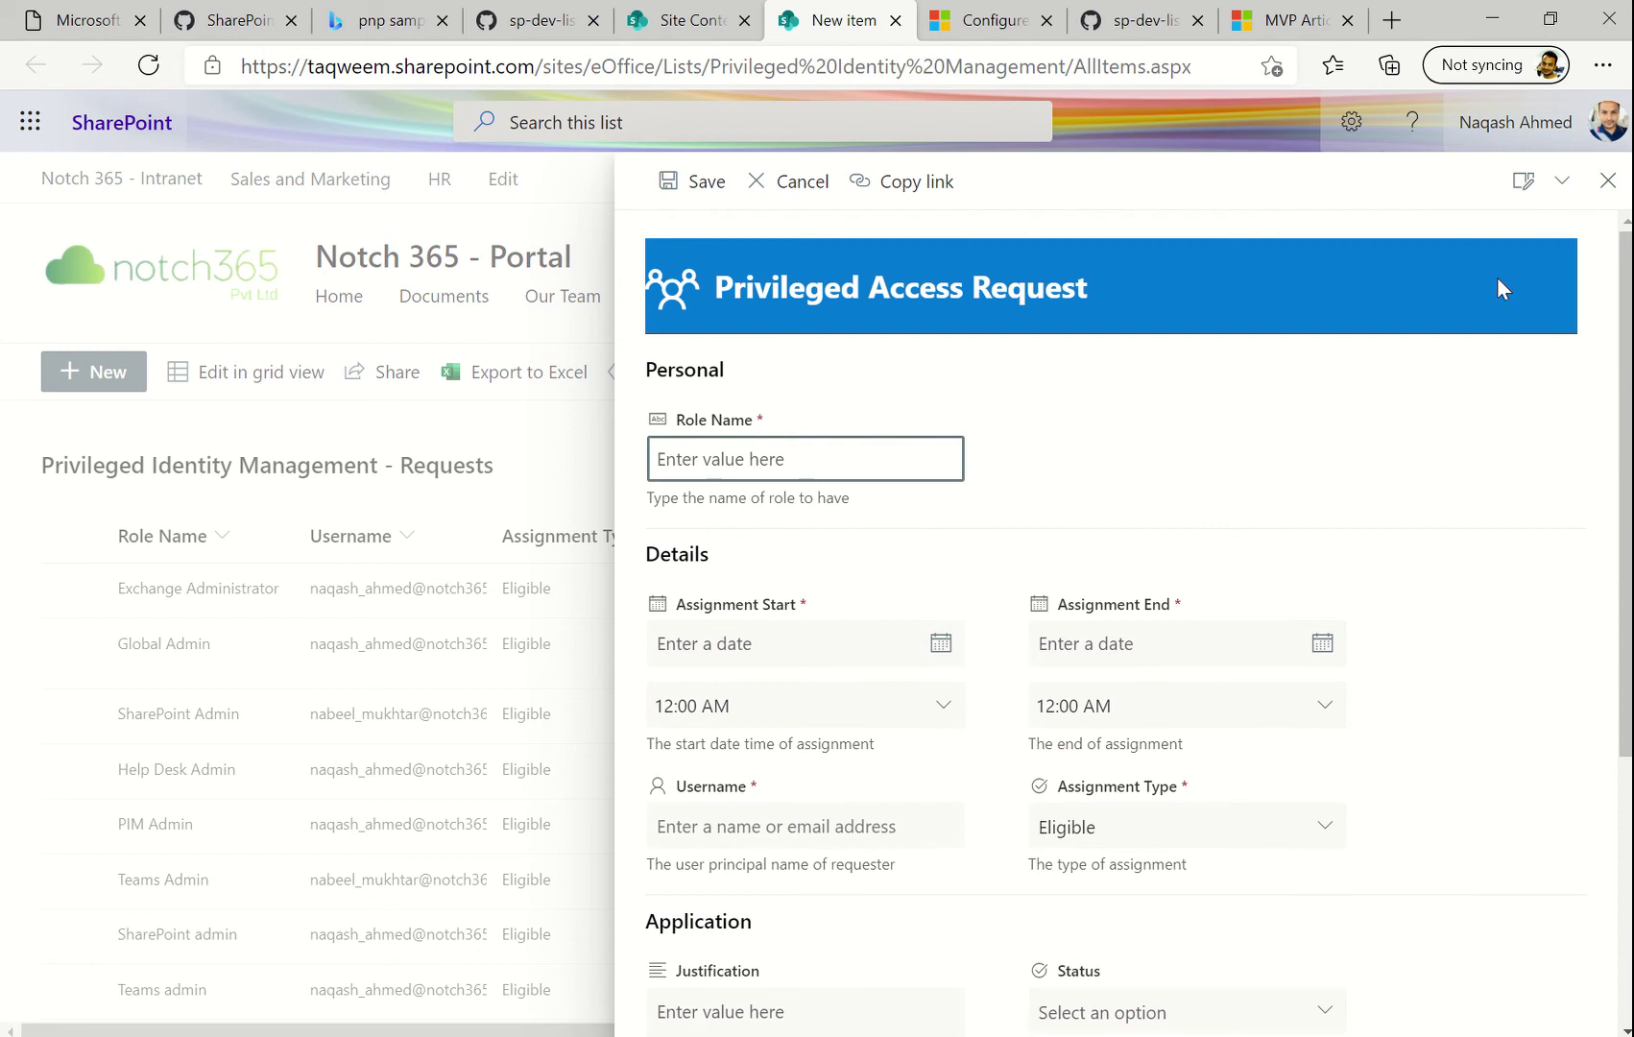
pyautogui.click(1526, 182)
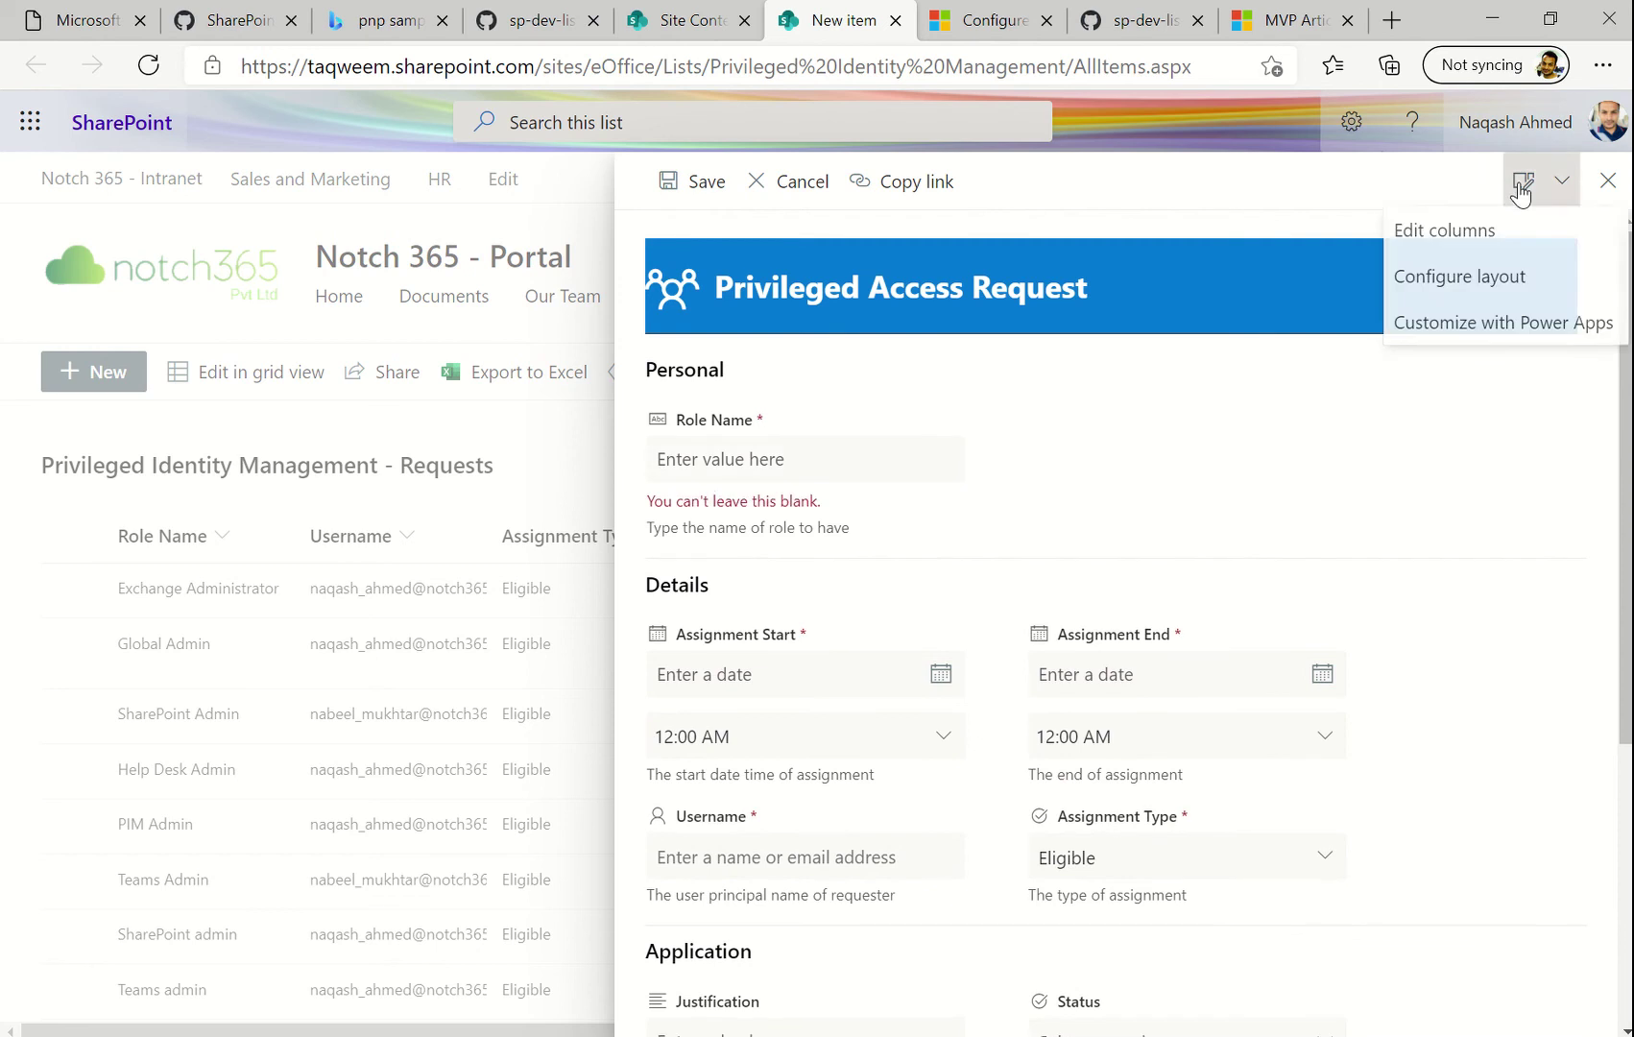
# Choose Configure layout and set Apply formatting to Footer
pyautogui.click(1490, 280)
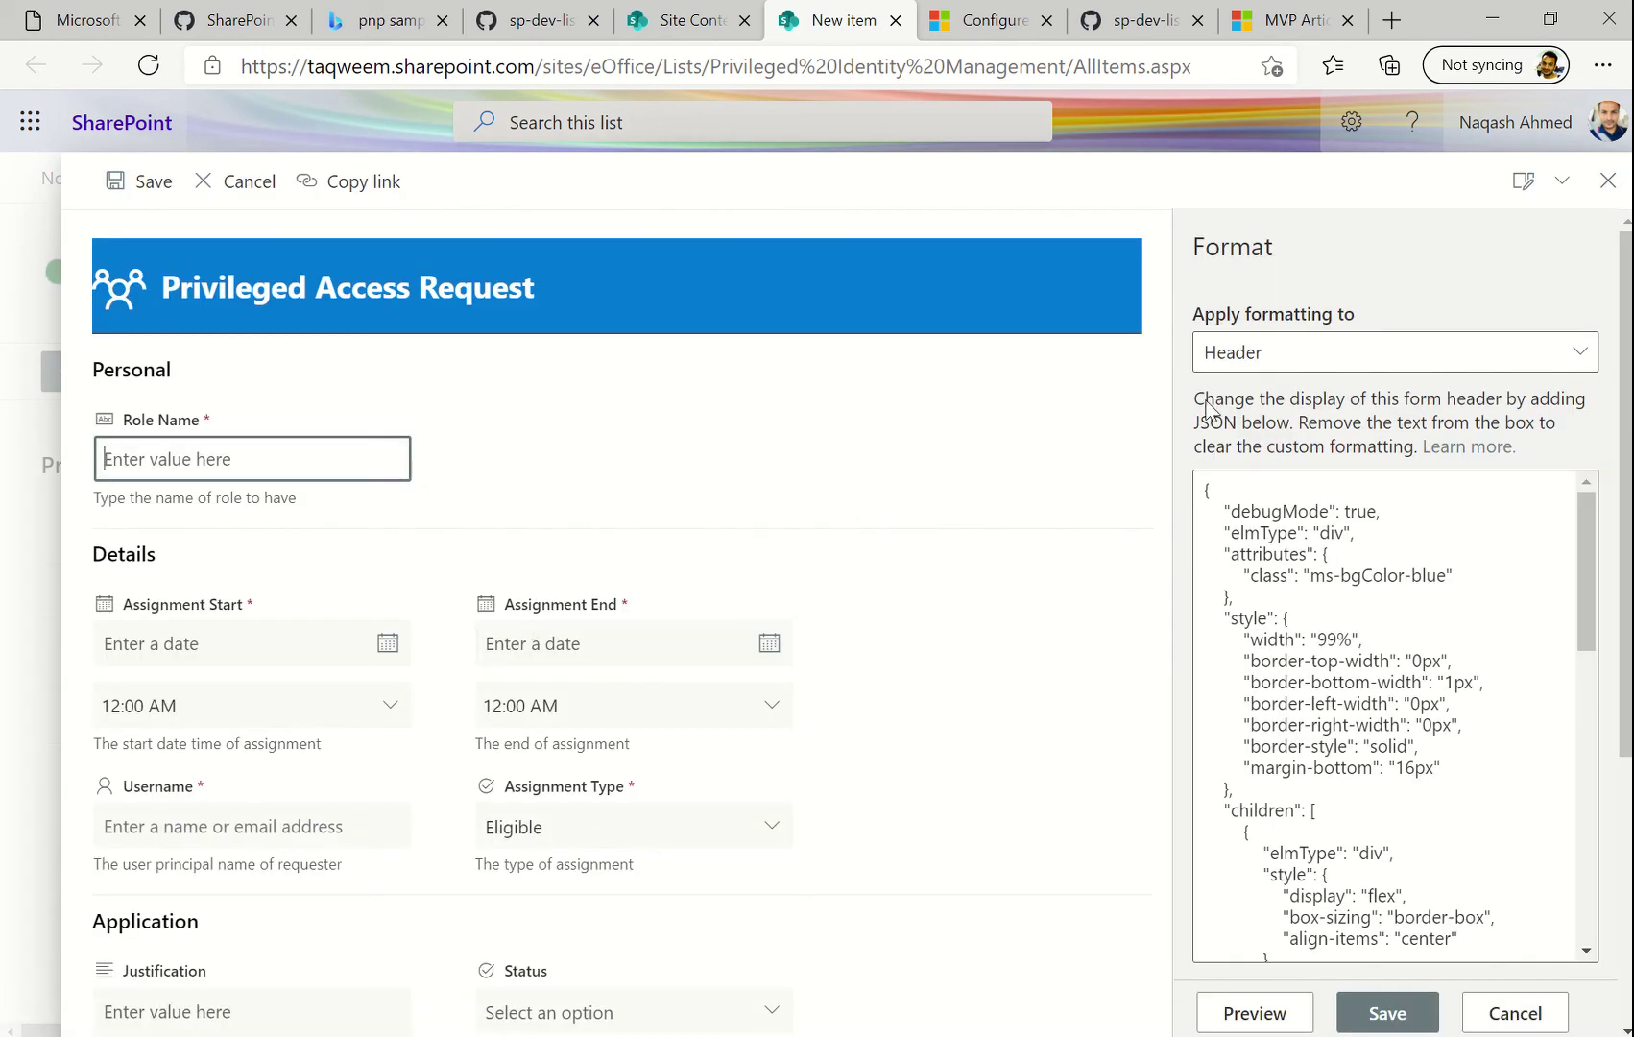
pyautogui.click(1287, 376)
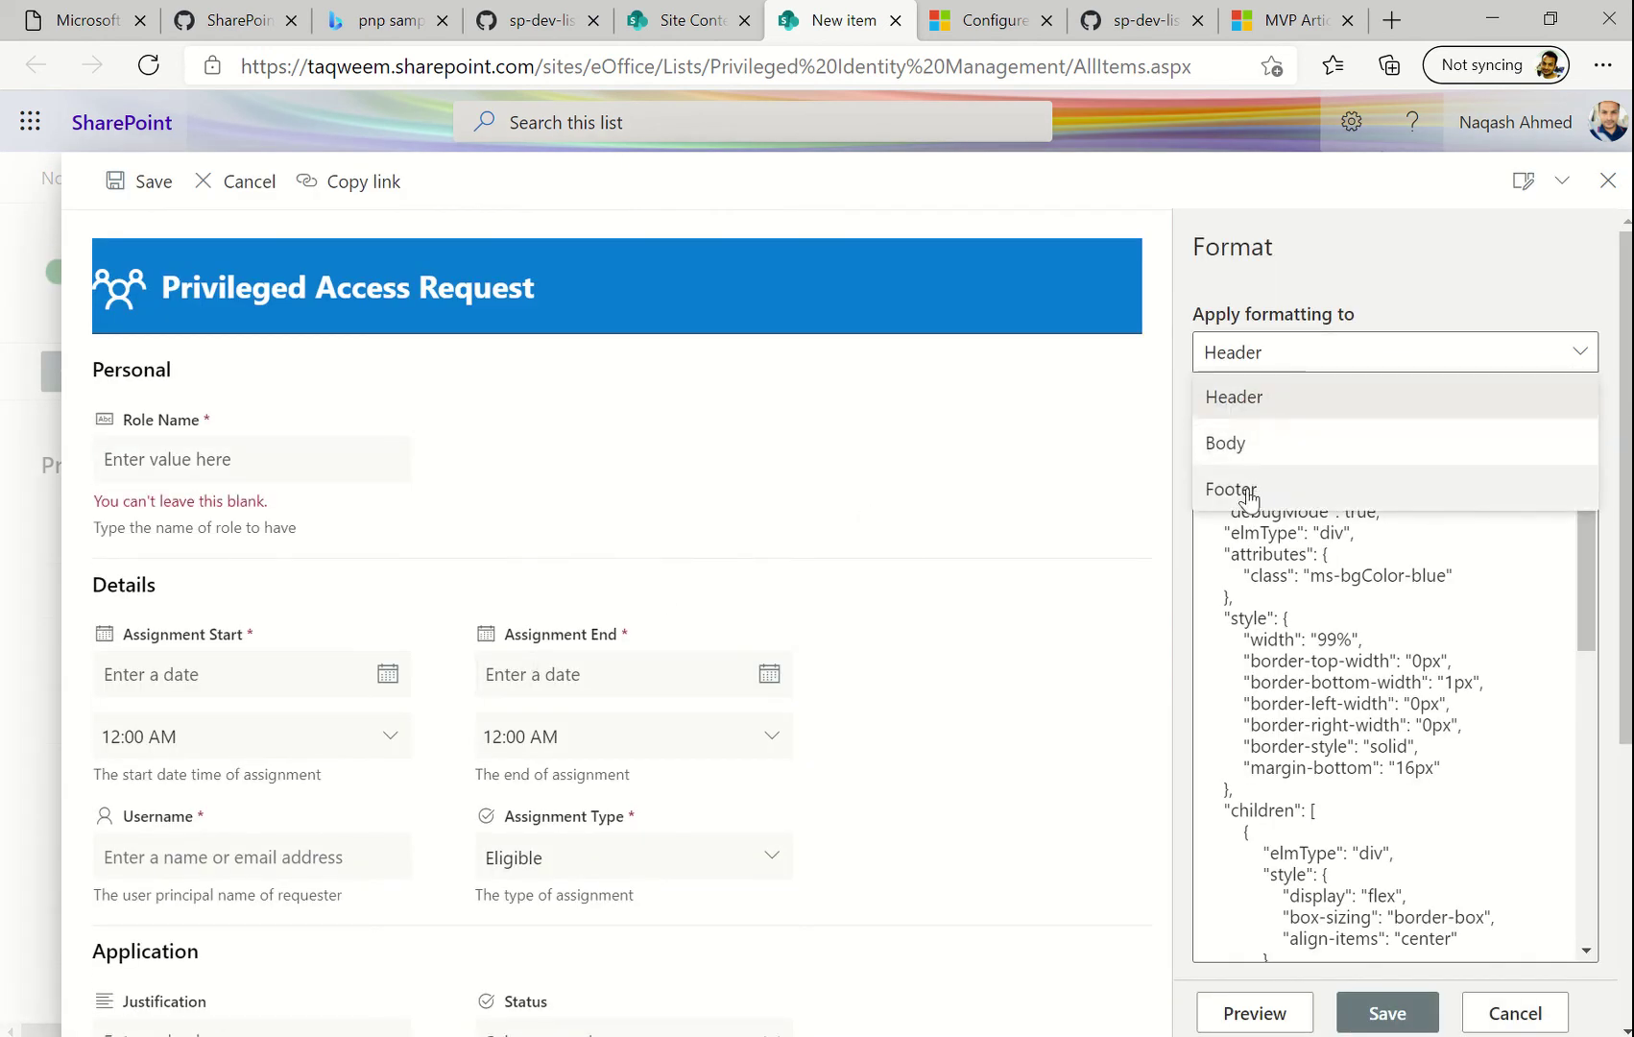
pyautogui.click(1226, 487)
# Copy the Configure custom footer sample JSON from the documentation and return to the footer box
pyautogui.click(1002, 24)
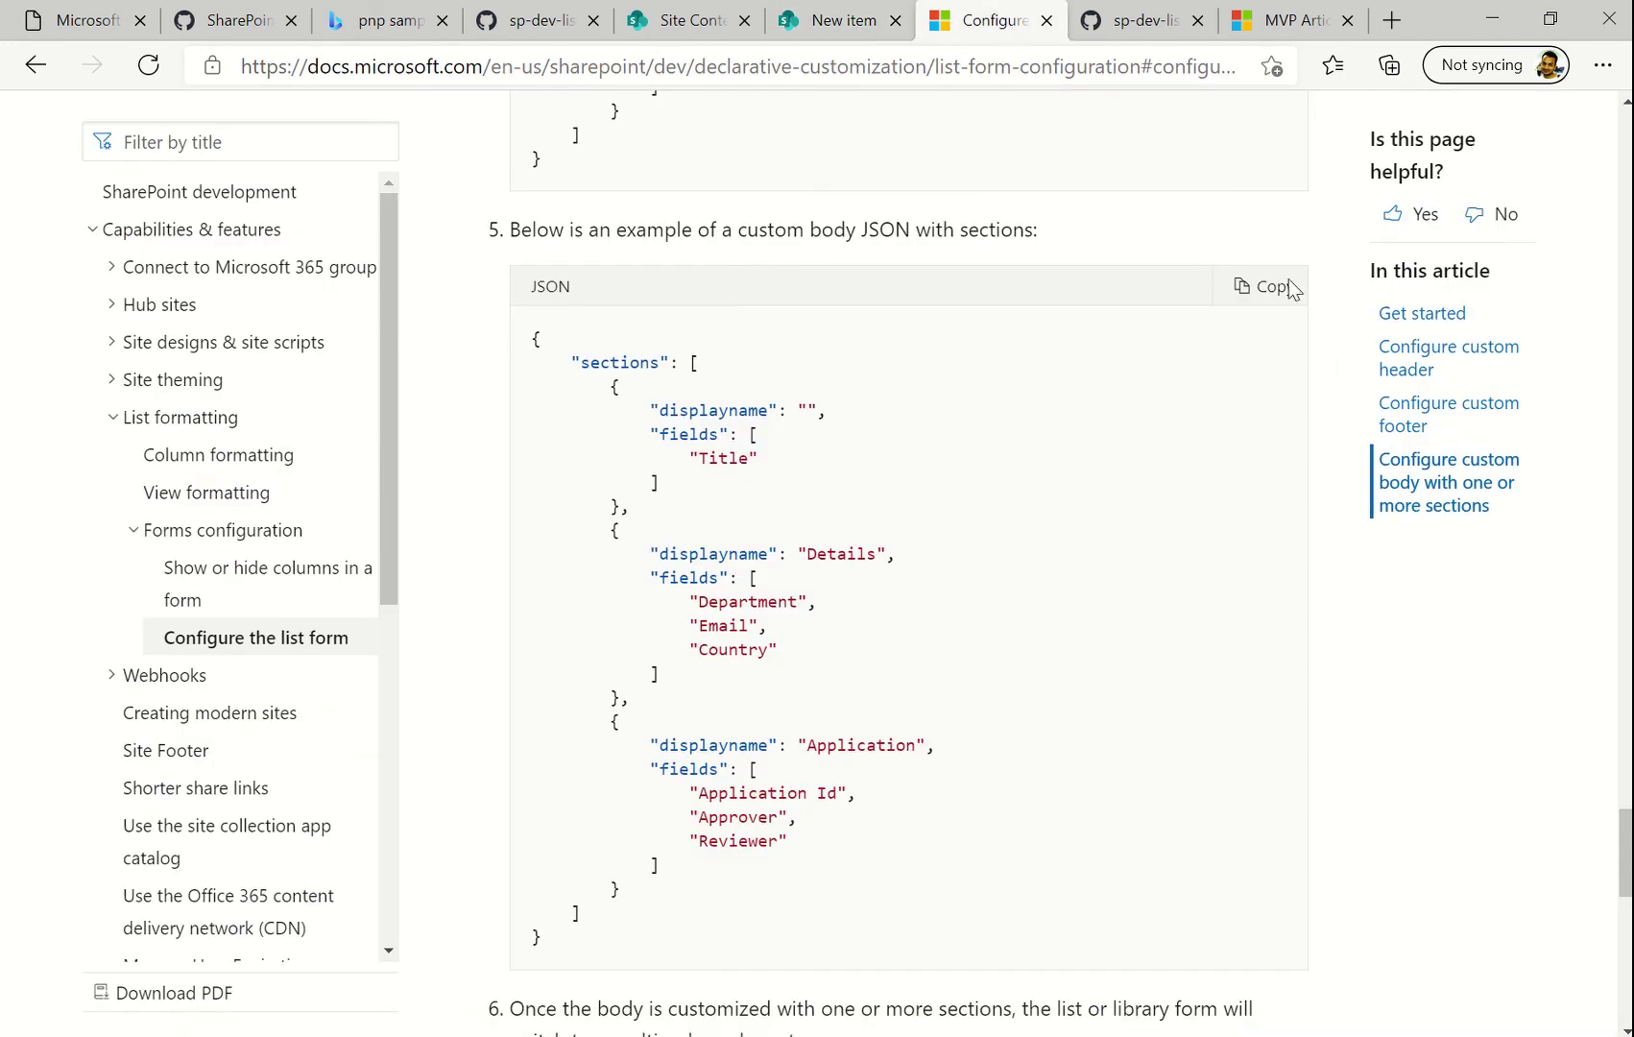
pyautogui.click(1407, 422)
pyautogui.scroll(-7, 1047, 586)
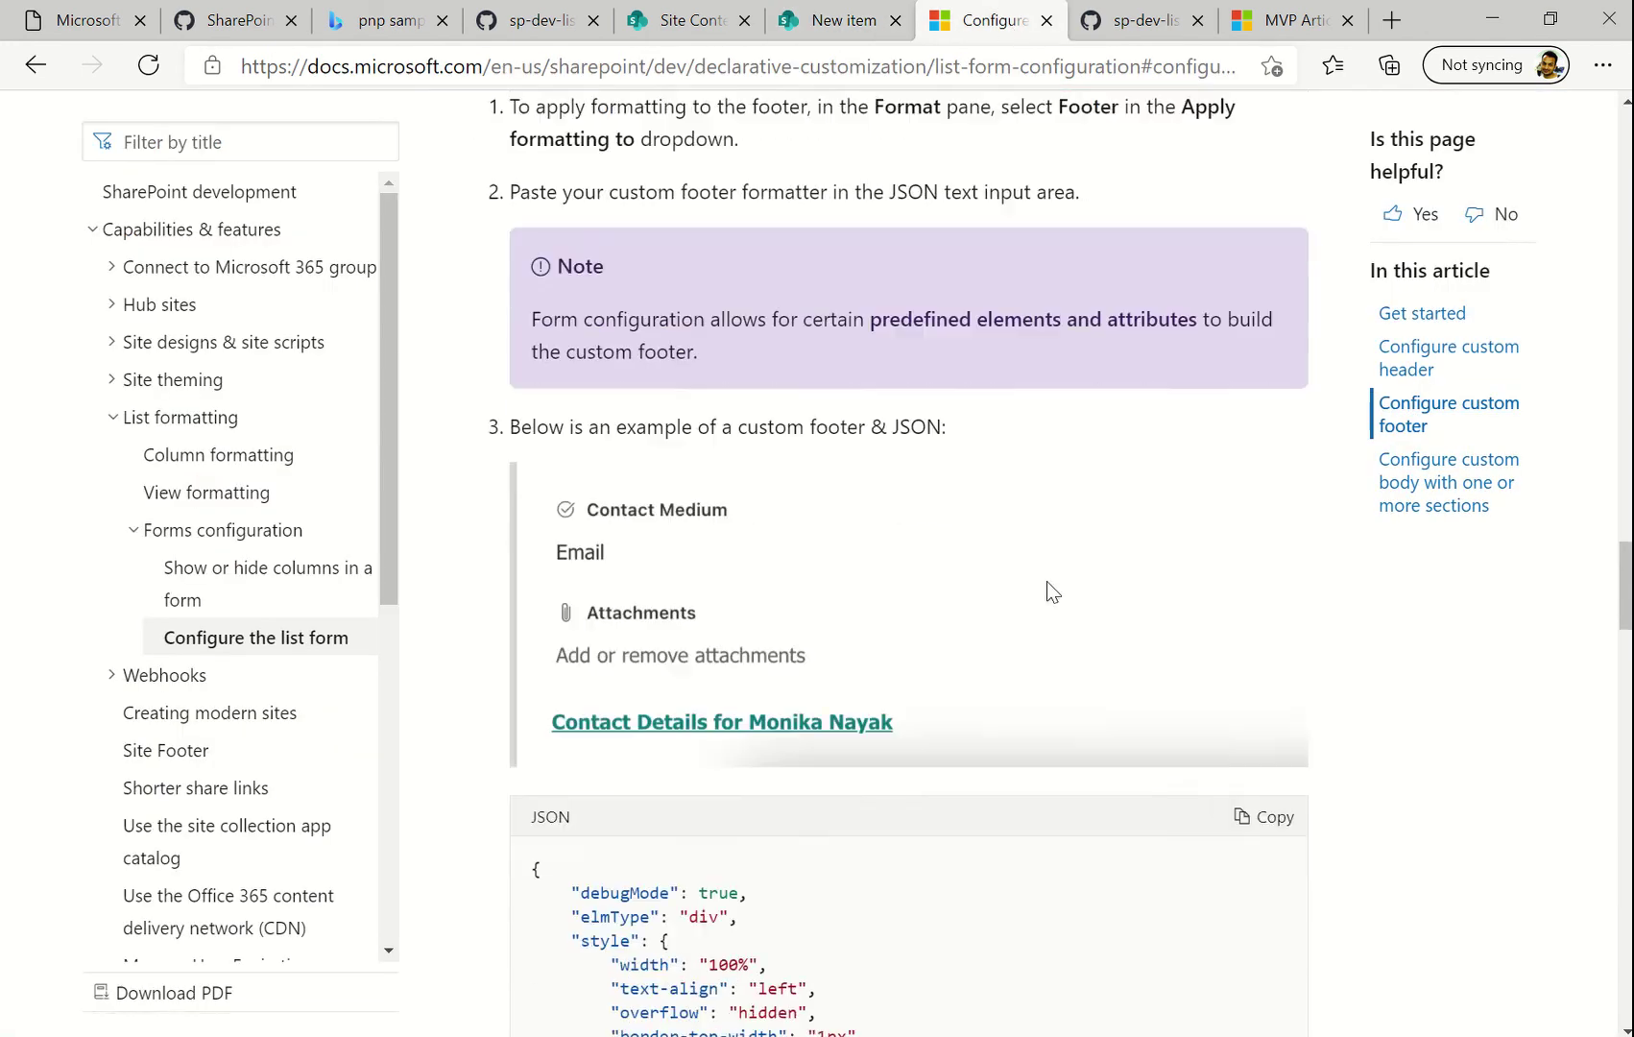
pyautogui.scroll(1, 1053, 591)
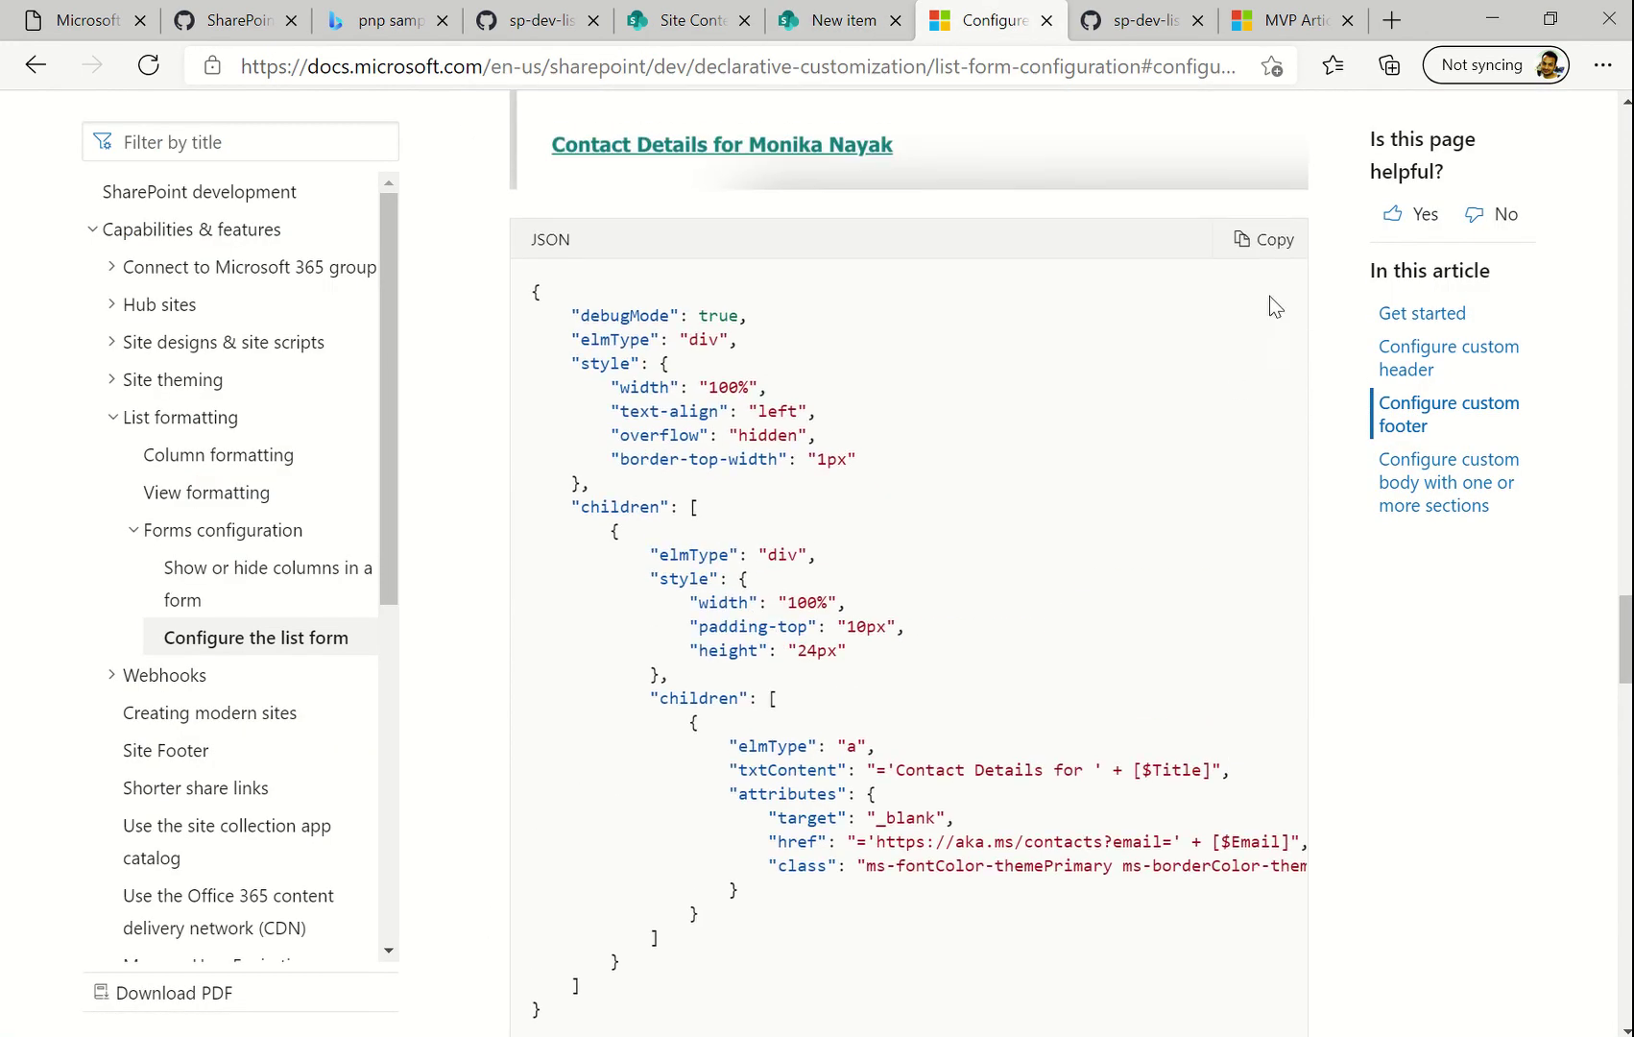
pyautogui.click(1255, 245)
pyautogui.click(844, 21)
pyautogui.click(1309, 528)
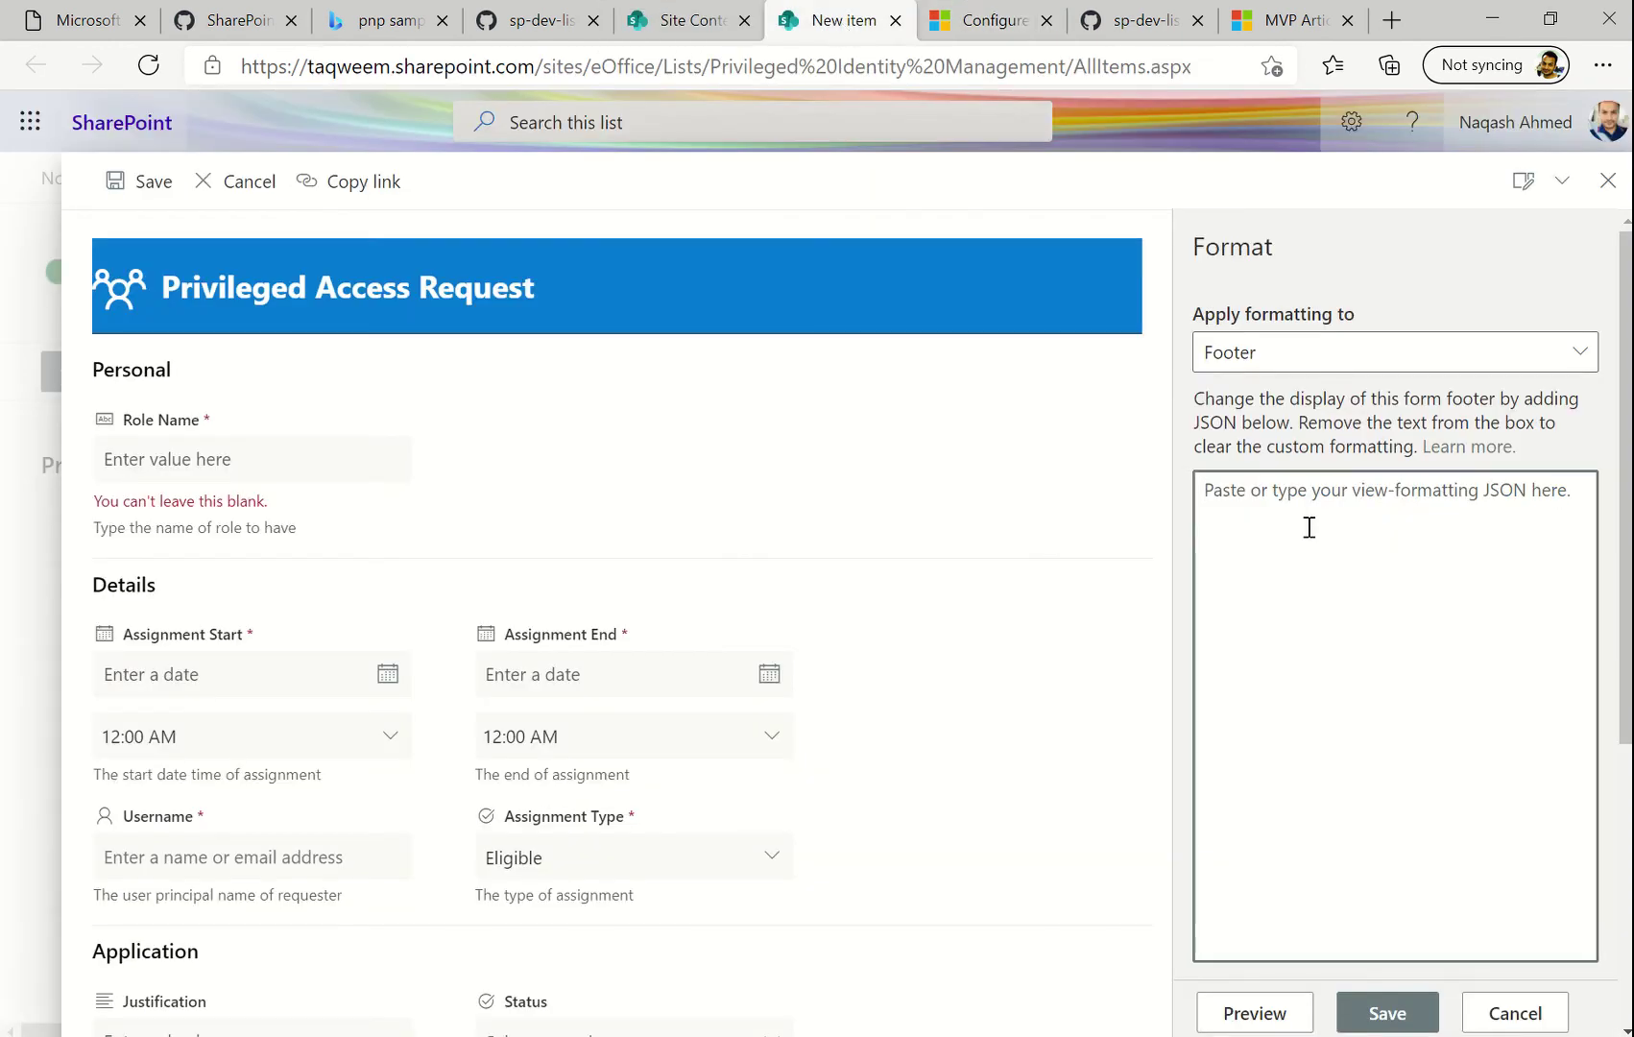
# Paste the sample footer JSON and preview the footer on the form
pyautogui.hotkey('ctrl', 'v')
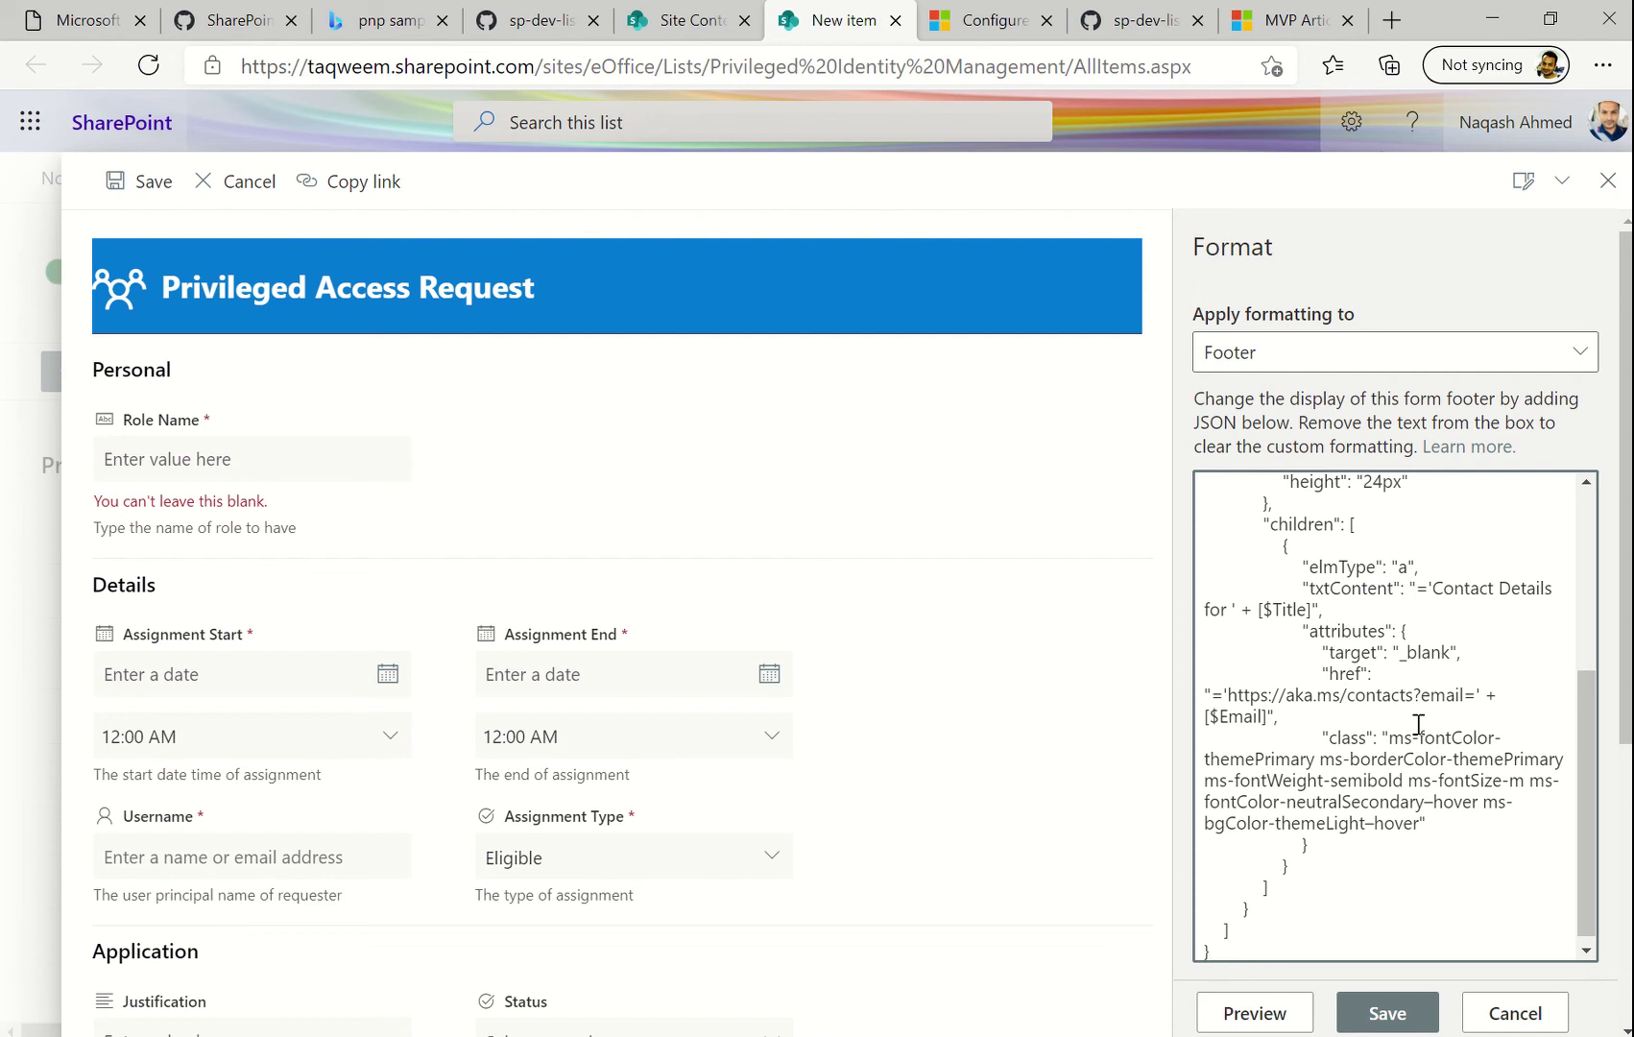
pyautogui.scroll(-4, 872, 817)
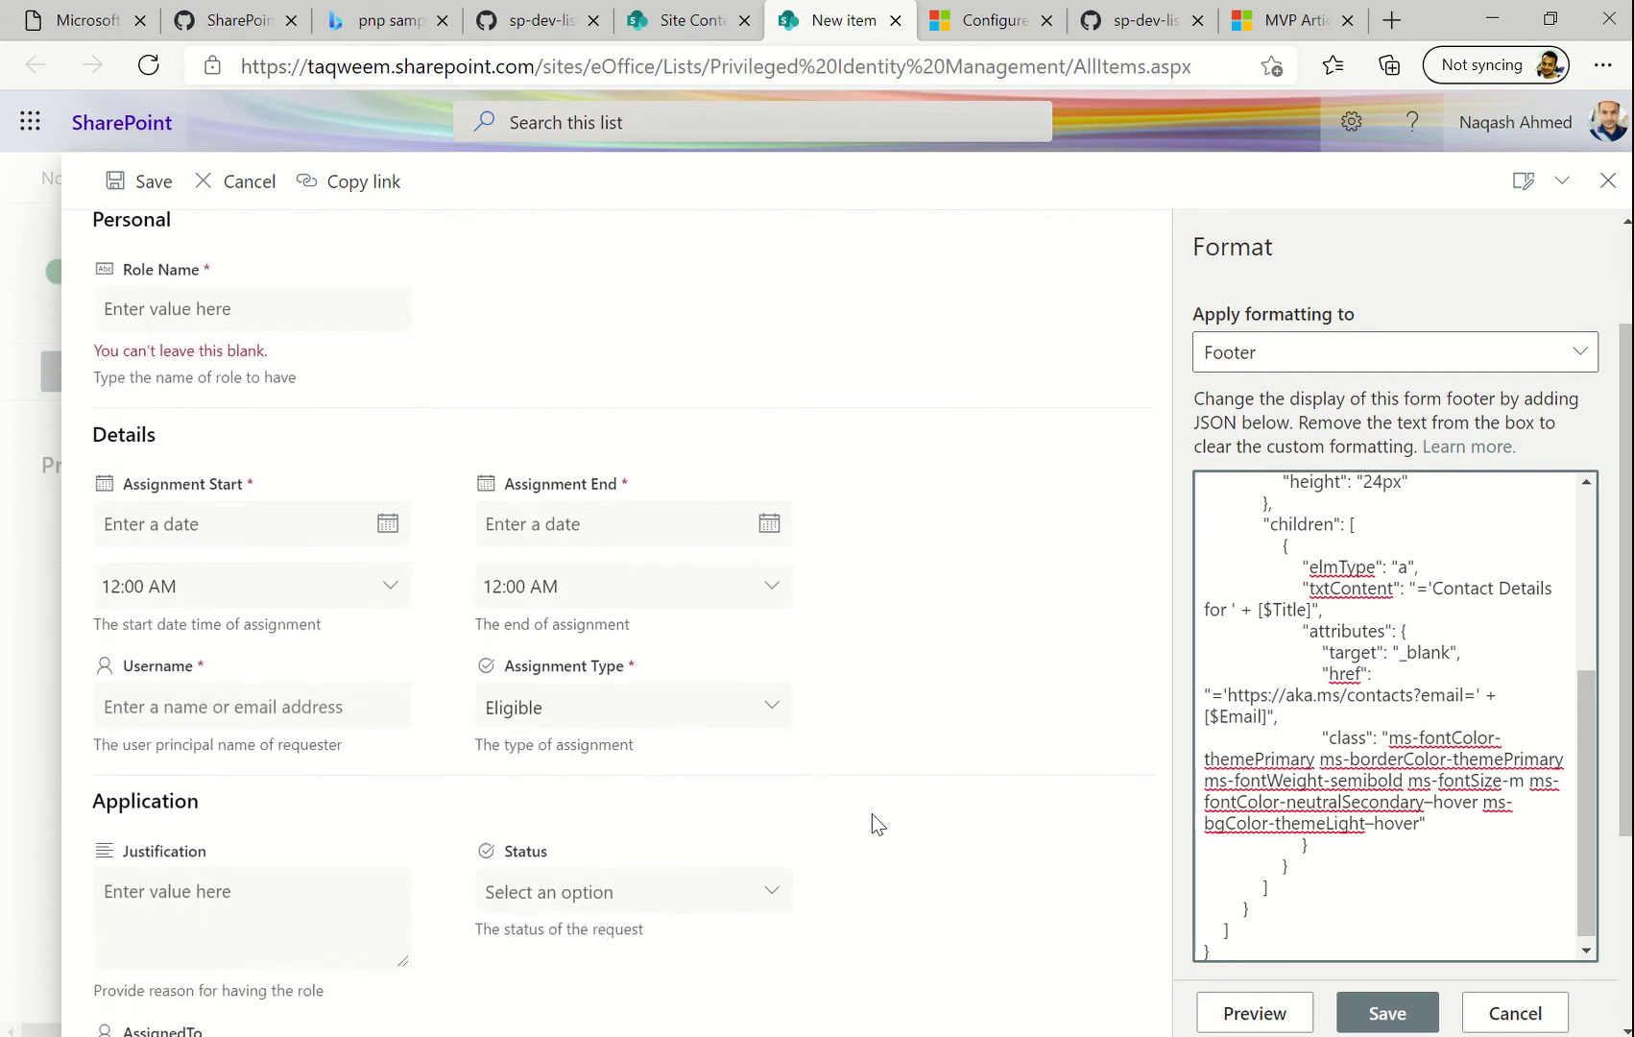
pyautogui.click(1237, 1017)
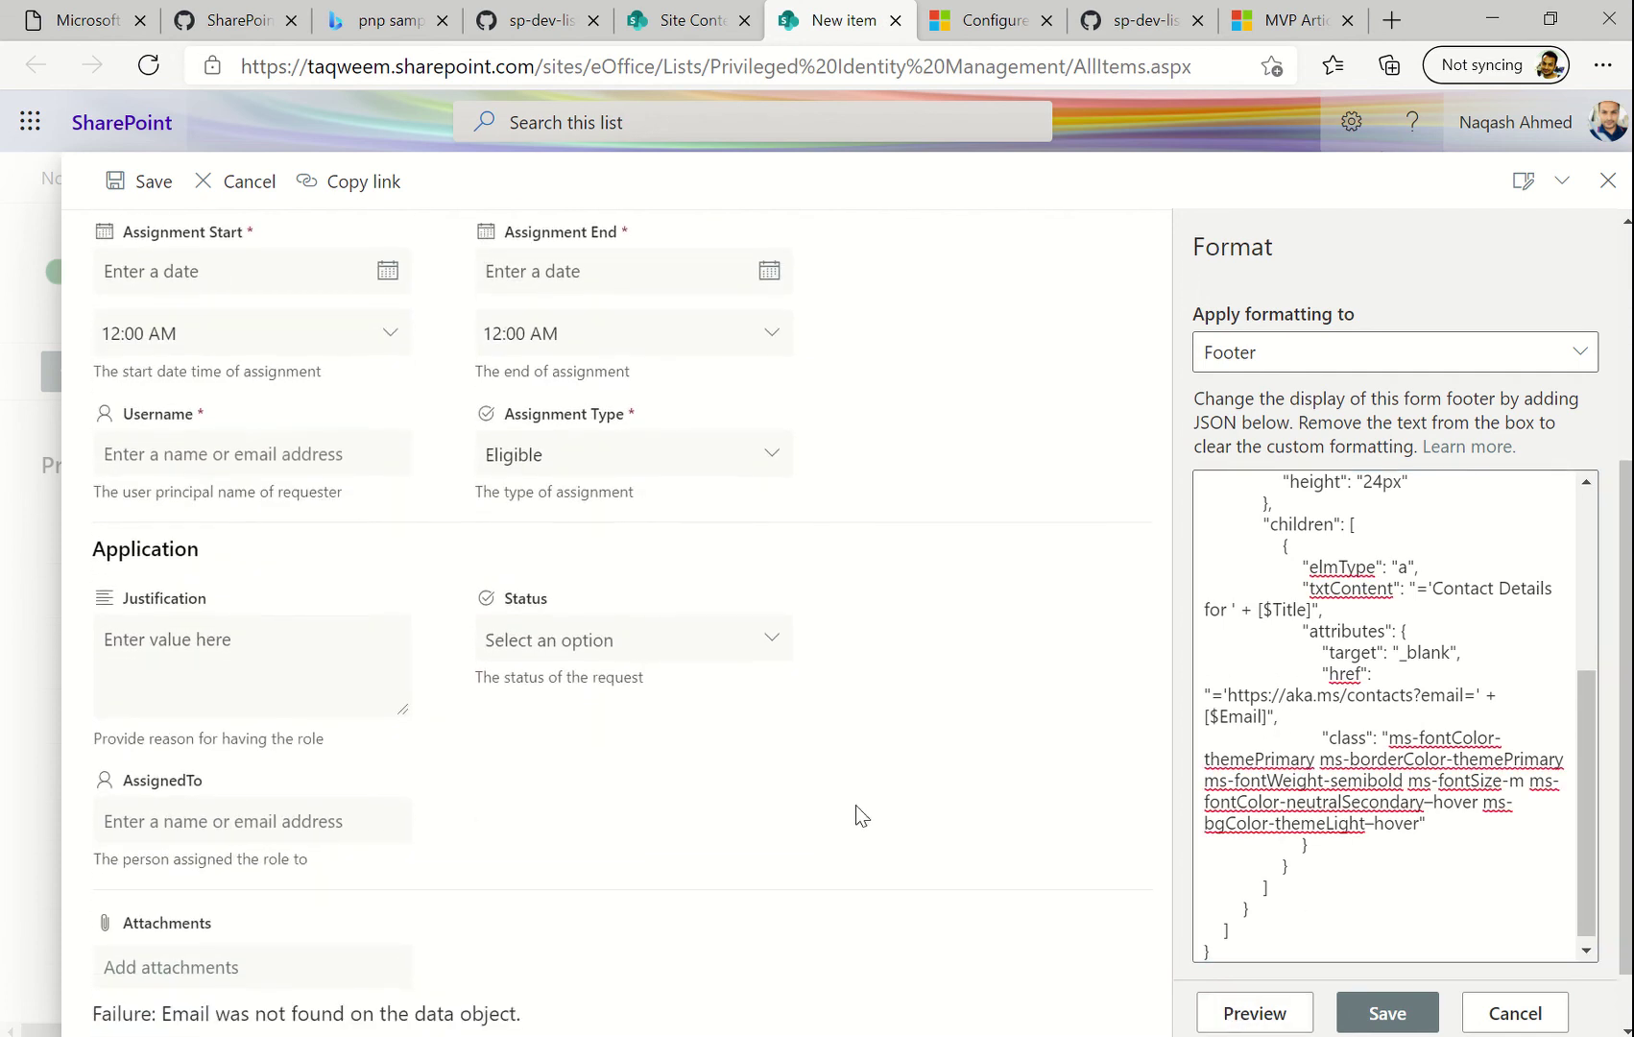
pyautogui.scroll(-1, 856, 804)
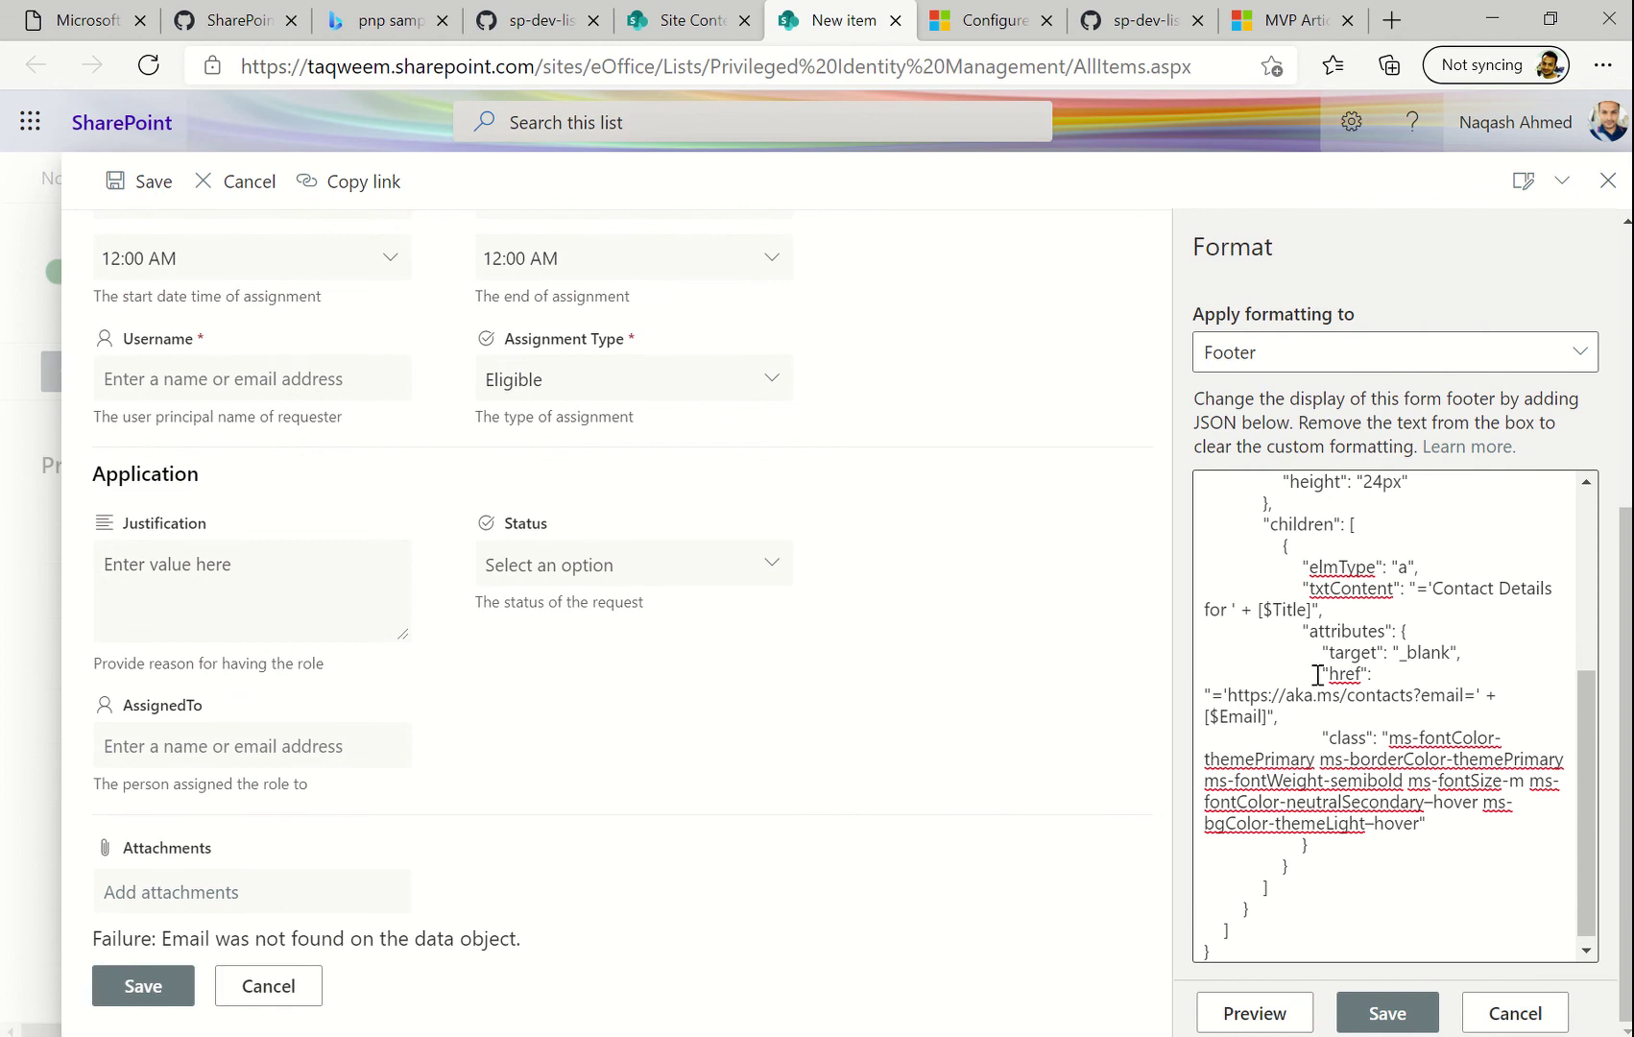
# Replace the sample link with a mailto link to the company contact e-mail address
pyautogui.click(1272, 718)
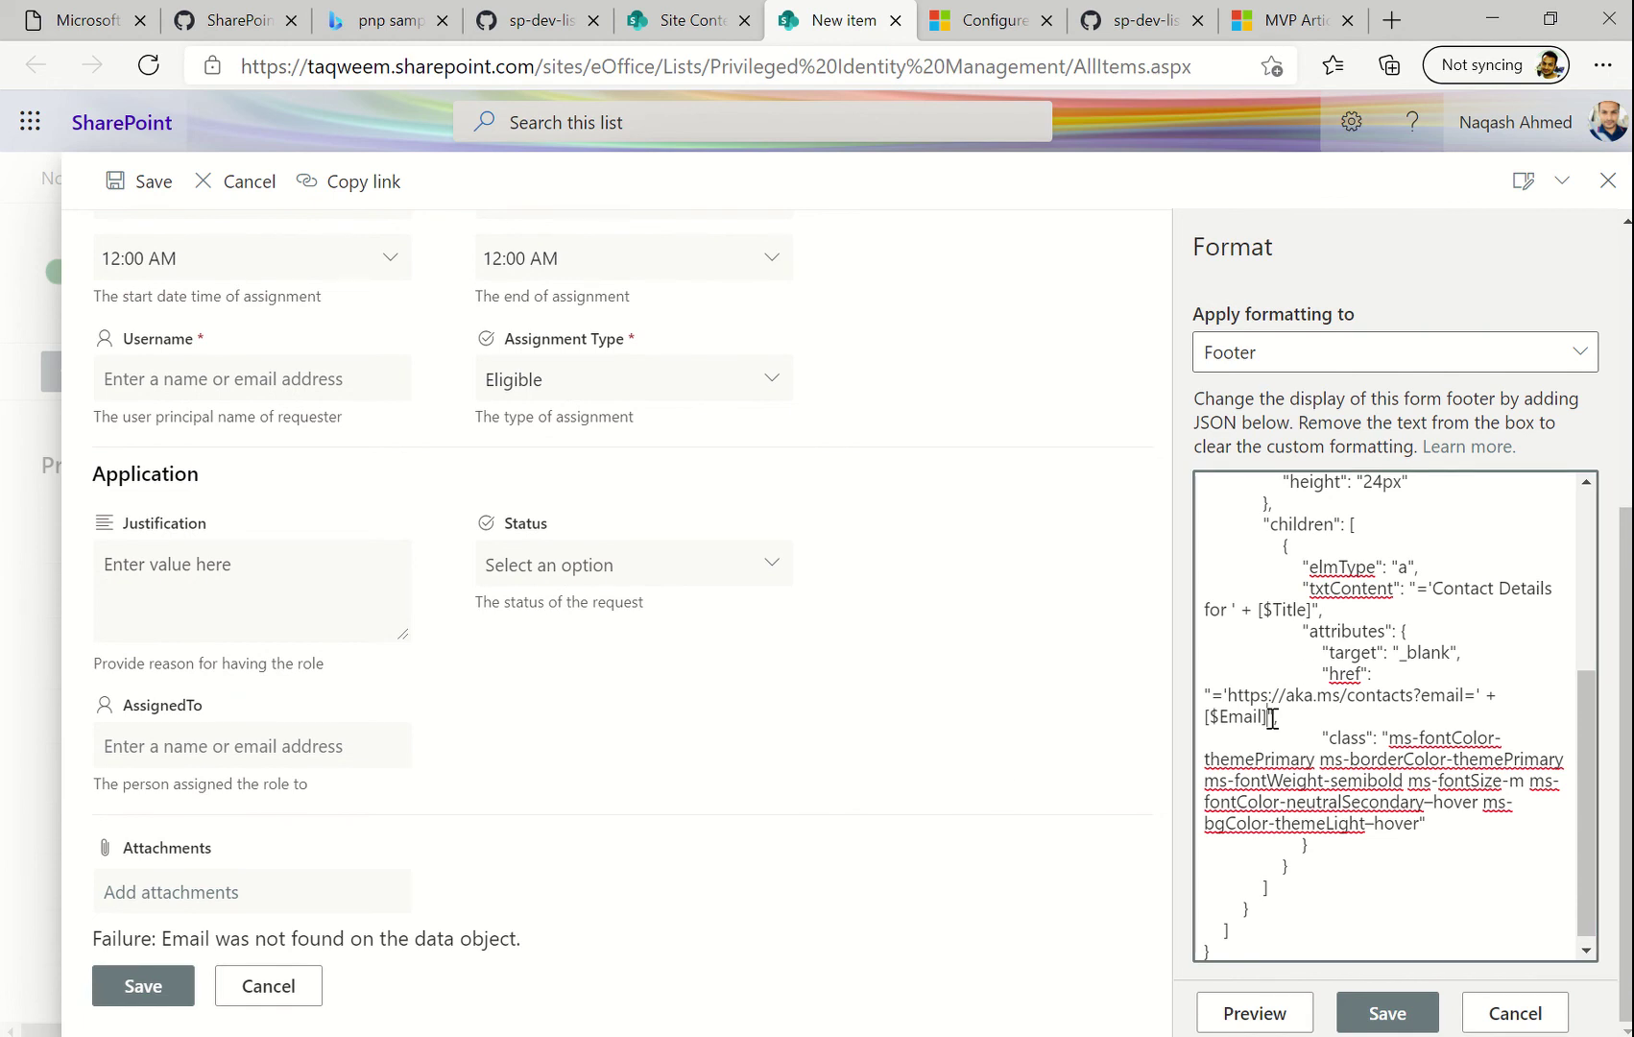
pyautogui.press('BackSpace')
pyautogui.press('BackSpace')
pyautogui.press('BackSpace')
pyautogui.press('BackSpace')
pyautogui.press('BackSpace')
pyautogui.press('BackSpace')
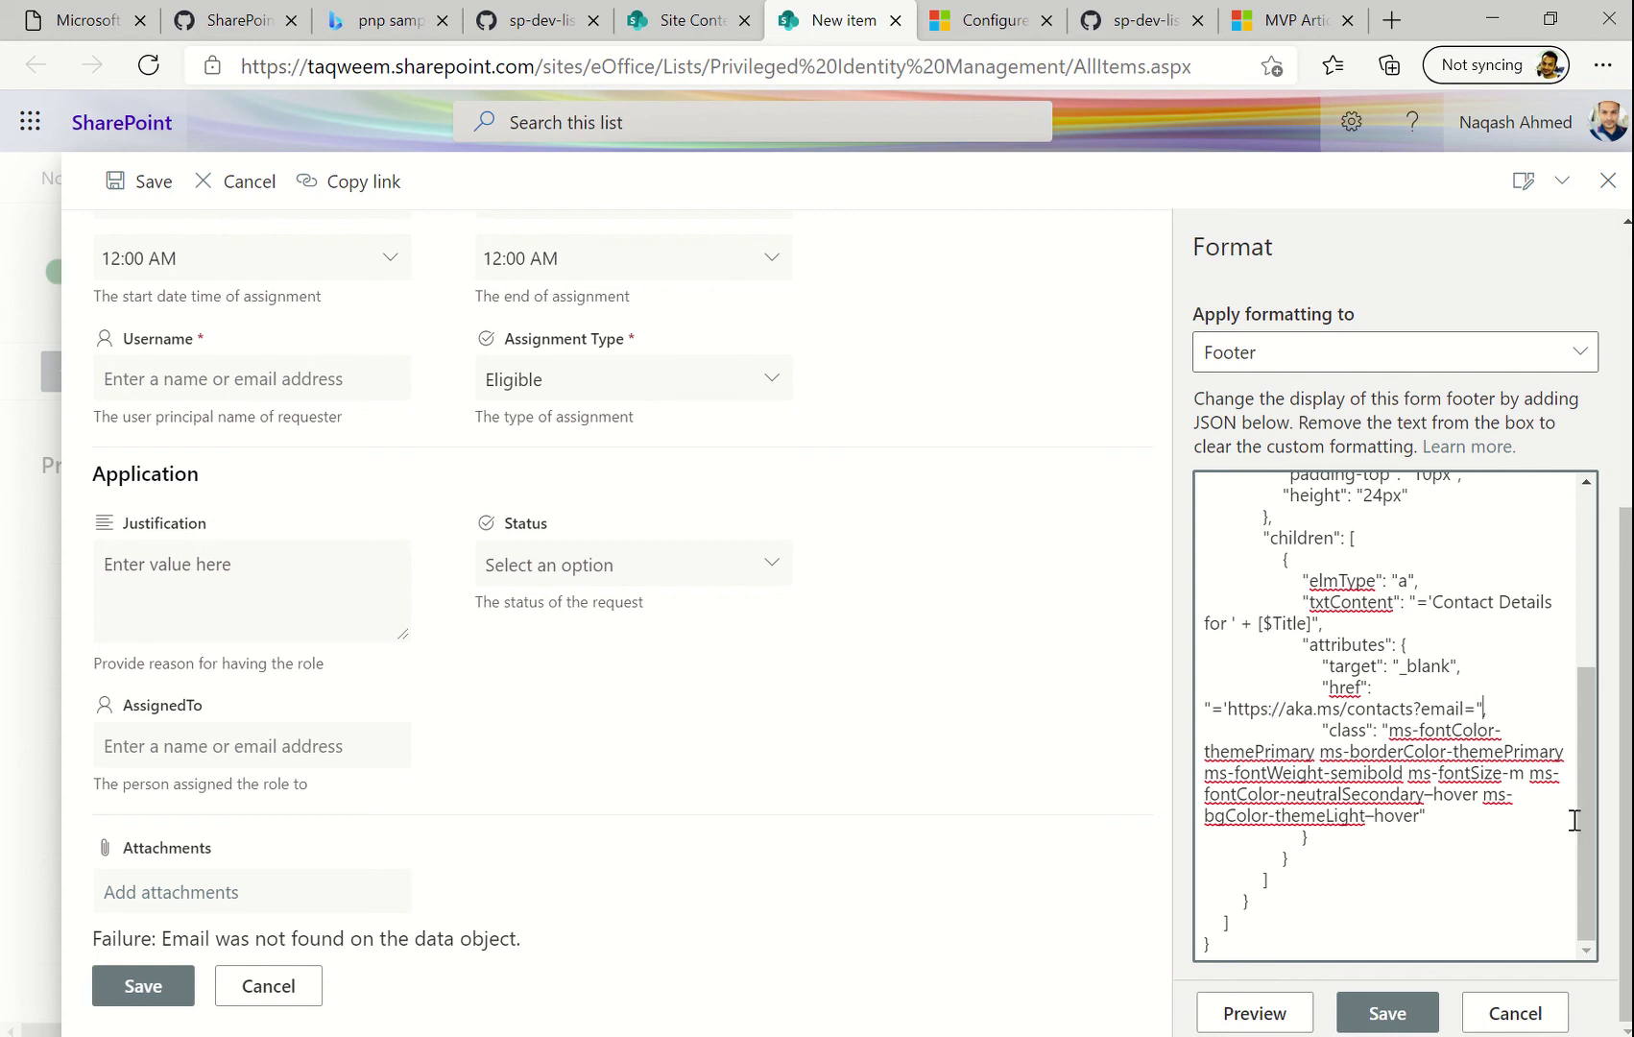
pyautogui.press('BackSpace')
pyautogui.press('BackSpace')
pyautogui.press('BackSpace')
pyautogui.press('BackSpace')
pyautogui.press('BackSpace')
pyautogui.press('BackSpace')
pyautogui.press('BackSpace')
pyautogui.press('BackSpace')
pyautogui.press('BackSpace')
pyautogui.press('BackSpace')
pyautogui.press('BackSpace')
pyautogui.press('BackSpace')
pyautogui.press('BackSpace')
pyautogui.press('BackSpace')
pyautogui.press('BackSpace')
pyautogui.press('BackSpace')
pyautogui.press('BackSpace')
pyautogui.press('BackSpace')
pyautogui.press('BackSpace')
pyautogui.press('BackSpace')
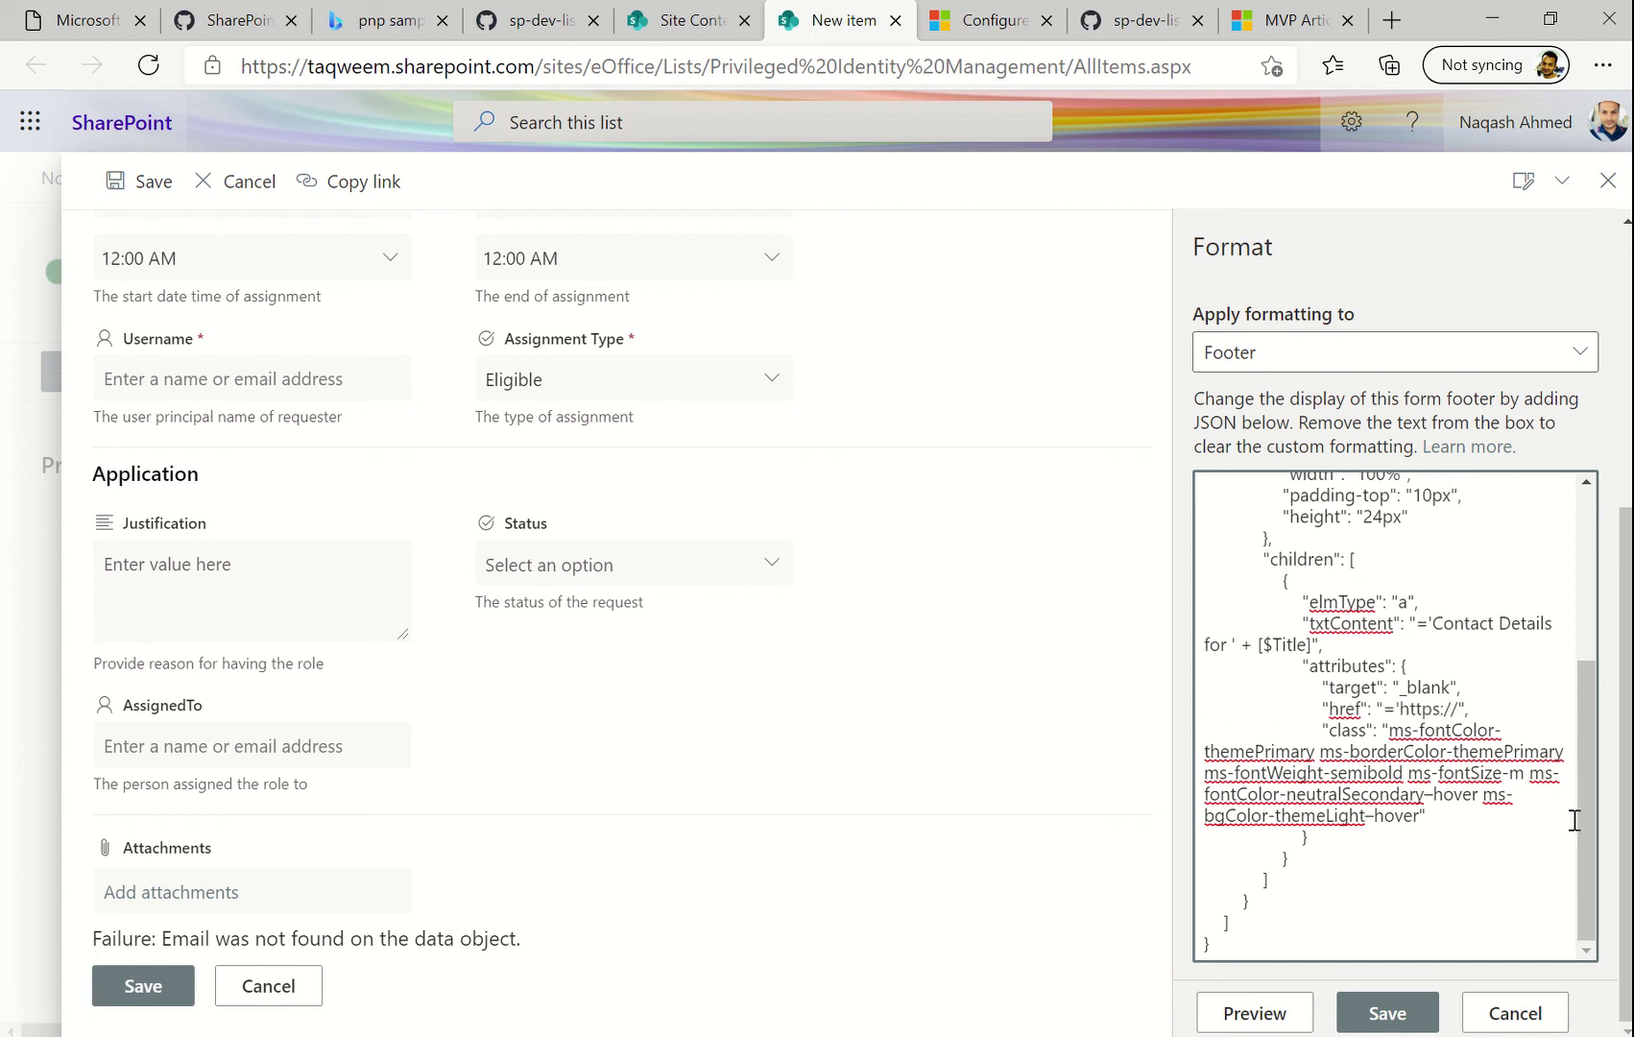
pyautogui.press('BackSpace')
pyautogui.press('BackSpace')
pyautogui.press('BackSpace')
pyautogui.press('BackSpace')
pyautogui.write('mailt')
pyautogui.press('BackSpace')
pyautogui.press('BackSpace')
pyautogui.press('BackSpace')
pyautogui.press('BackSpace')
pyautogui.write('Reach us as')
pyautogui.press('BackSpace')
pyautogui.write('at mailto')
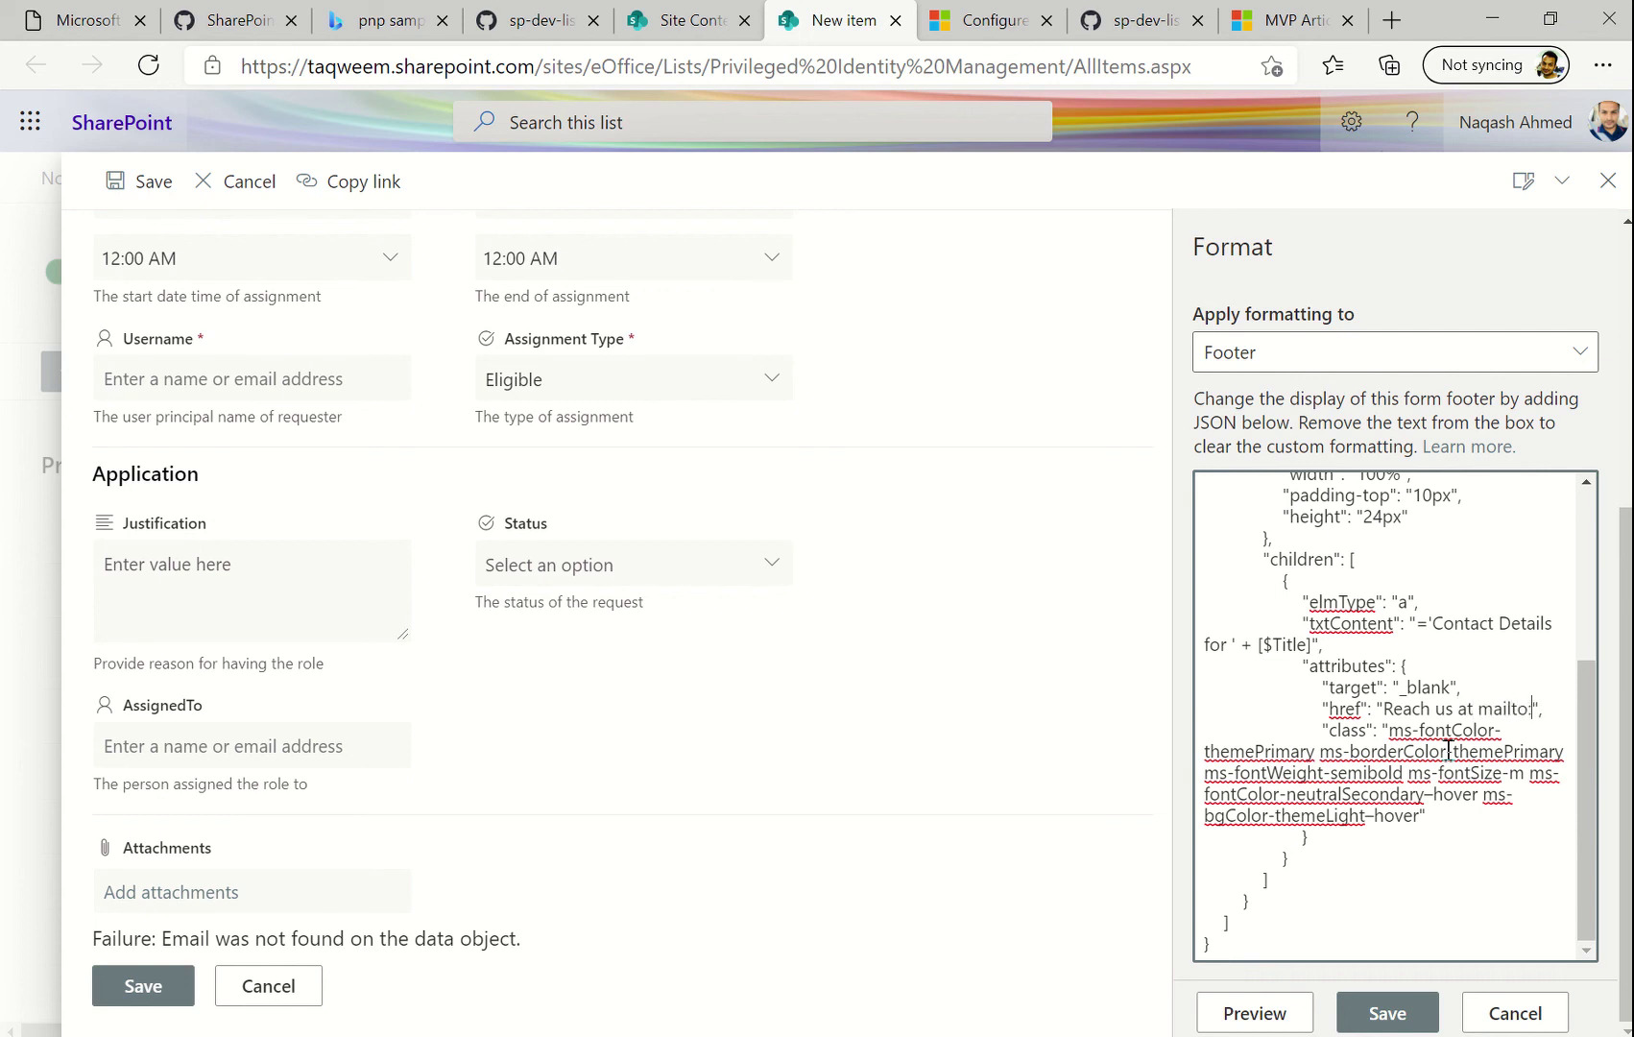
pyautogui.write(':n')
pyautogui.press('BackSpace')
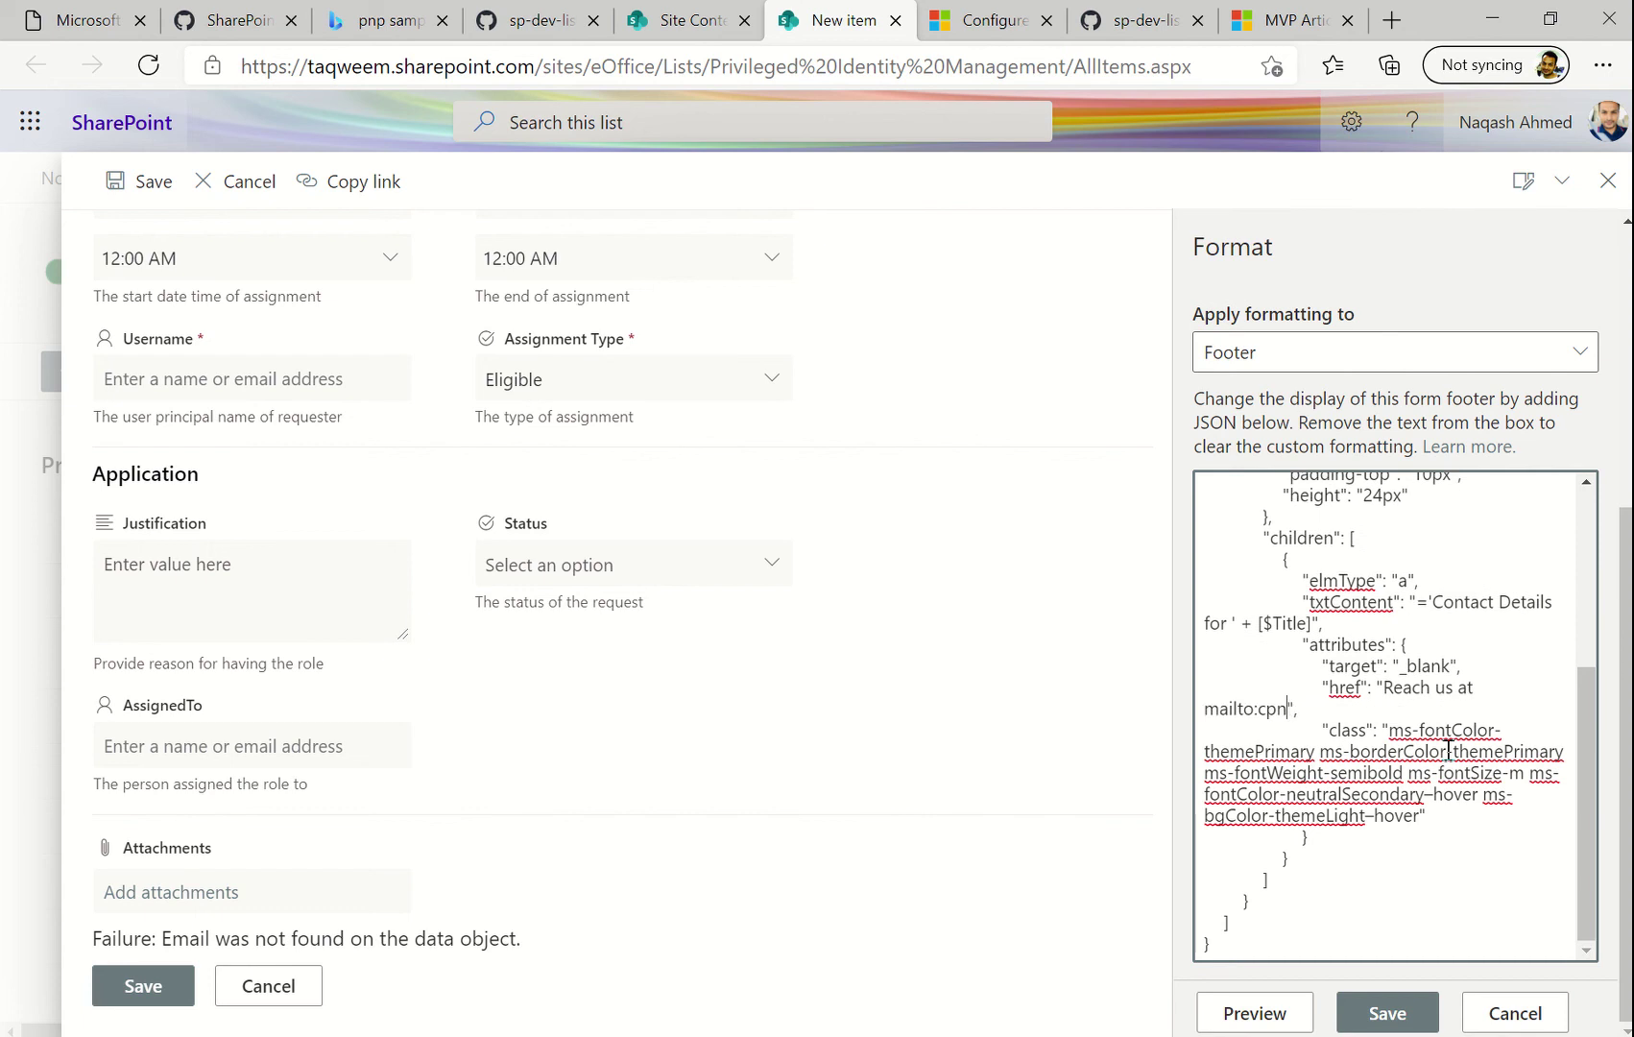
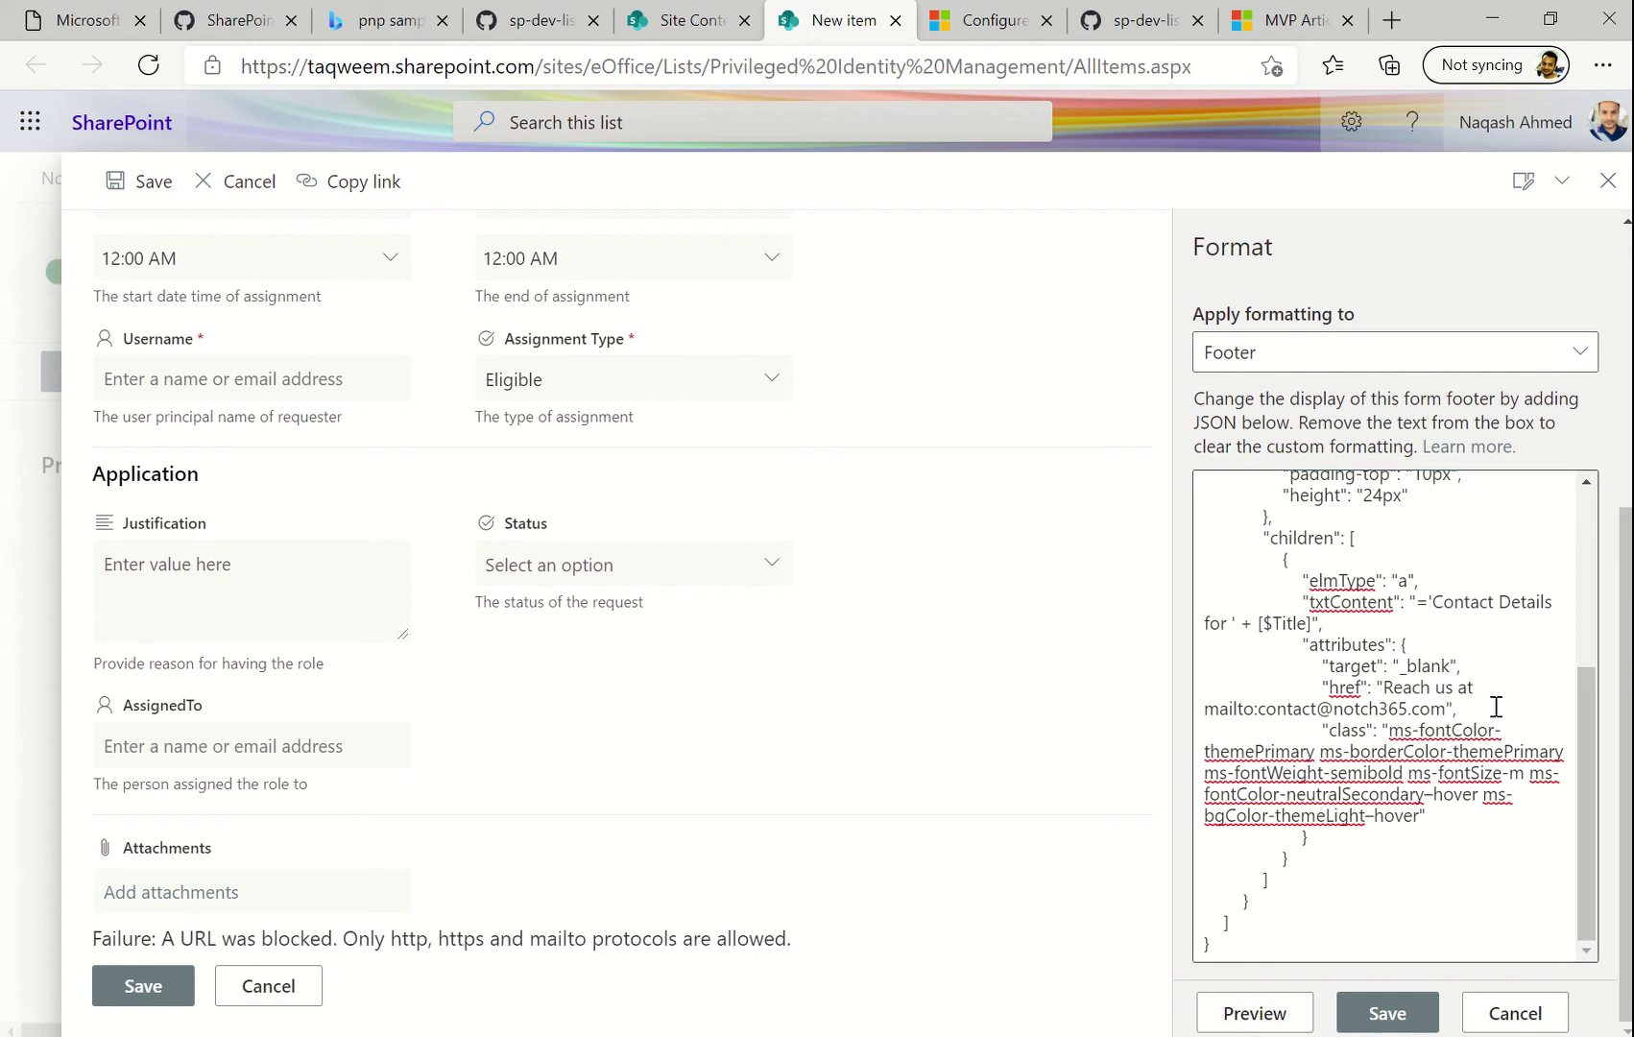
pyautogui.click(1262, 717)
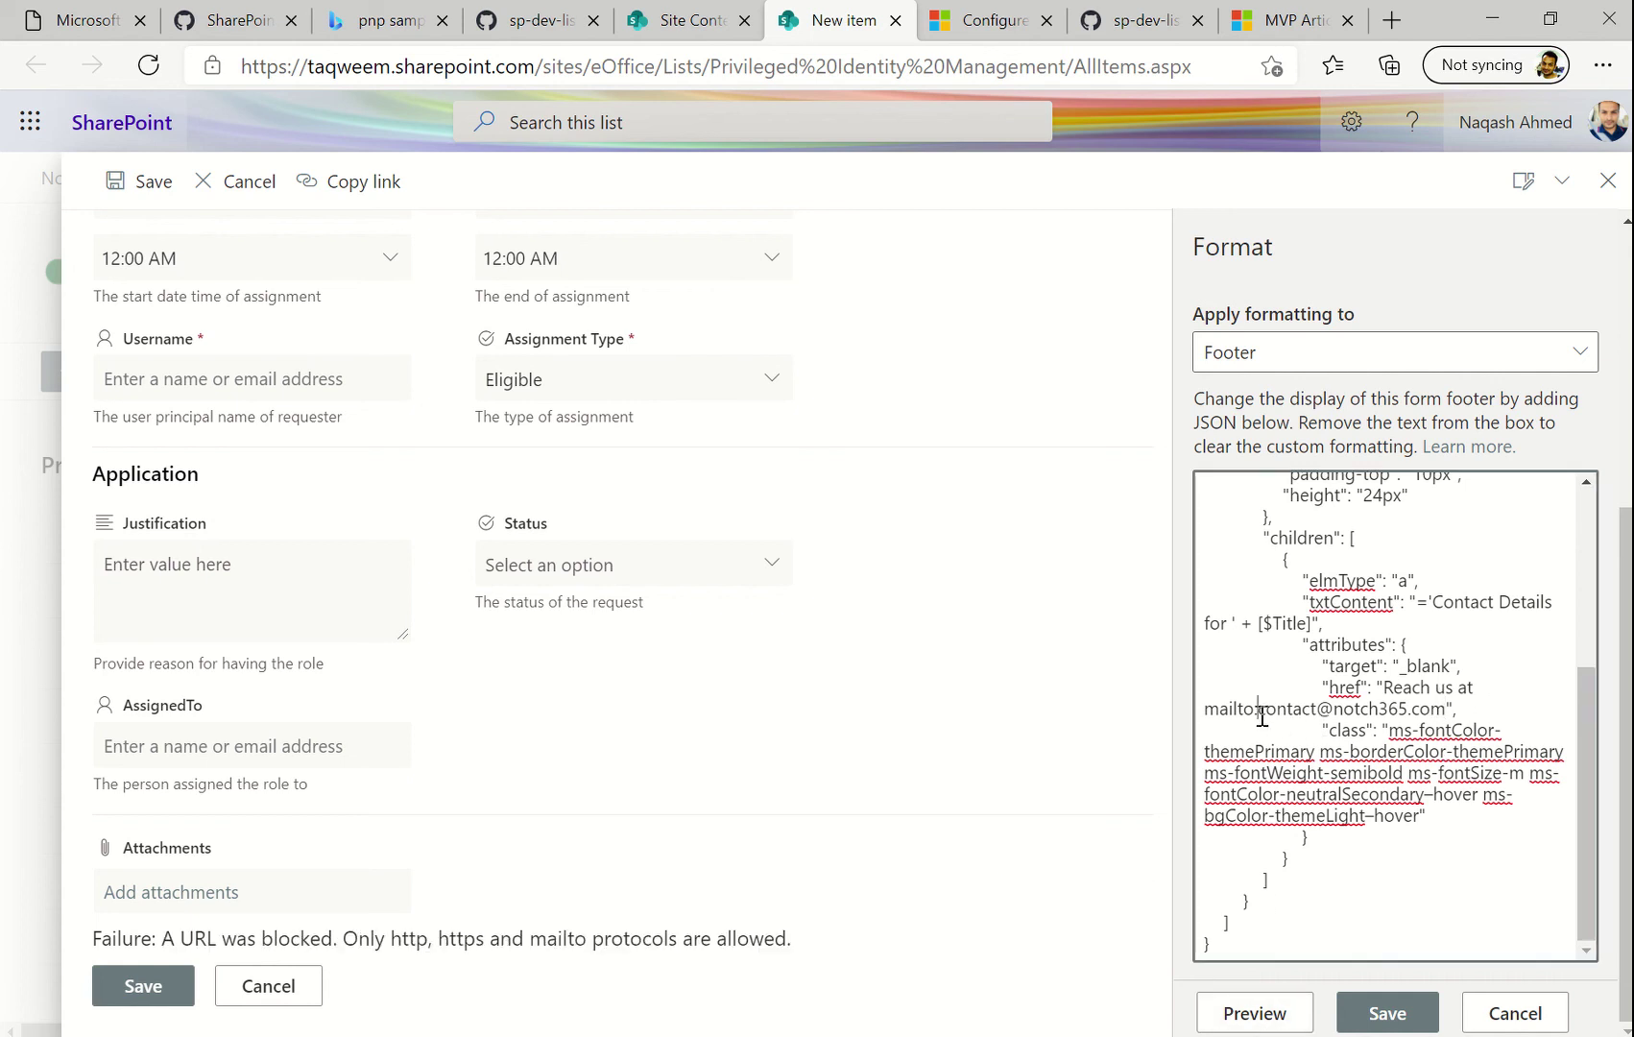
pyautogui.write('htt')
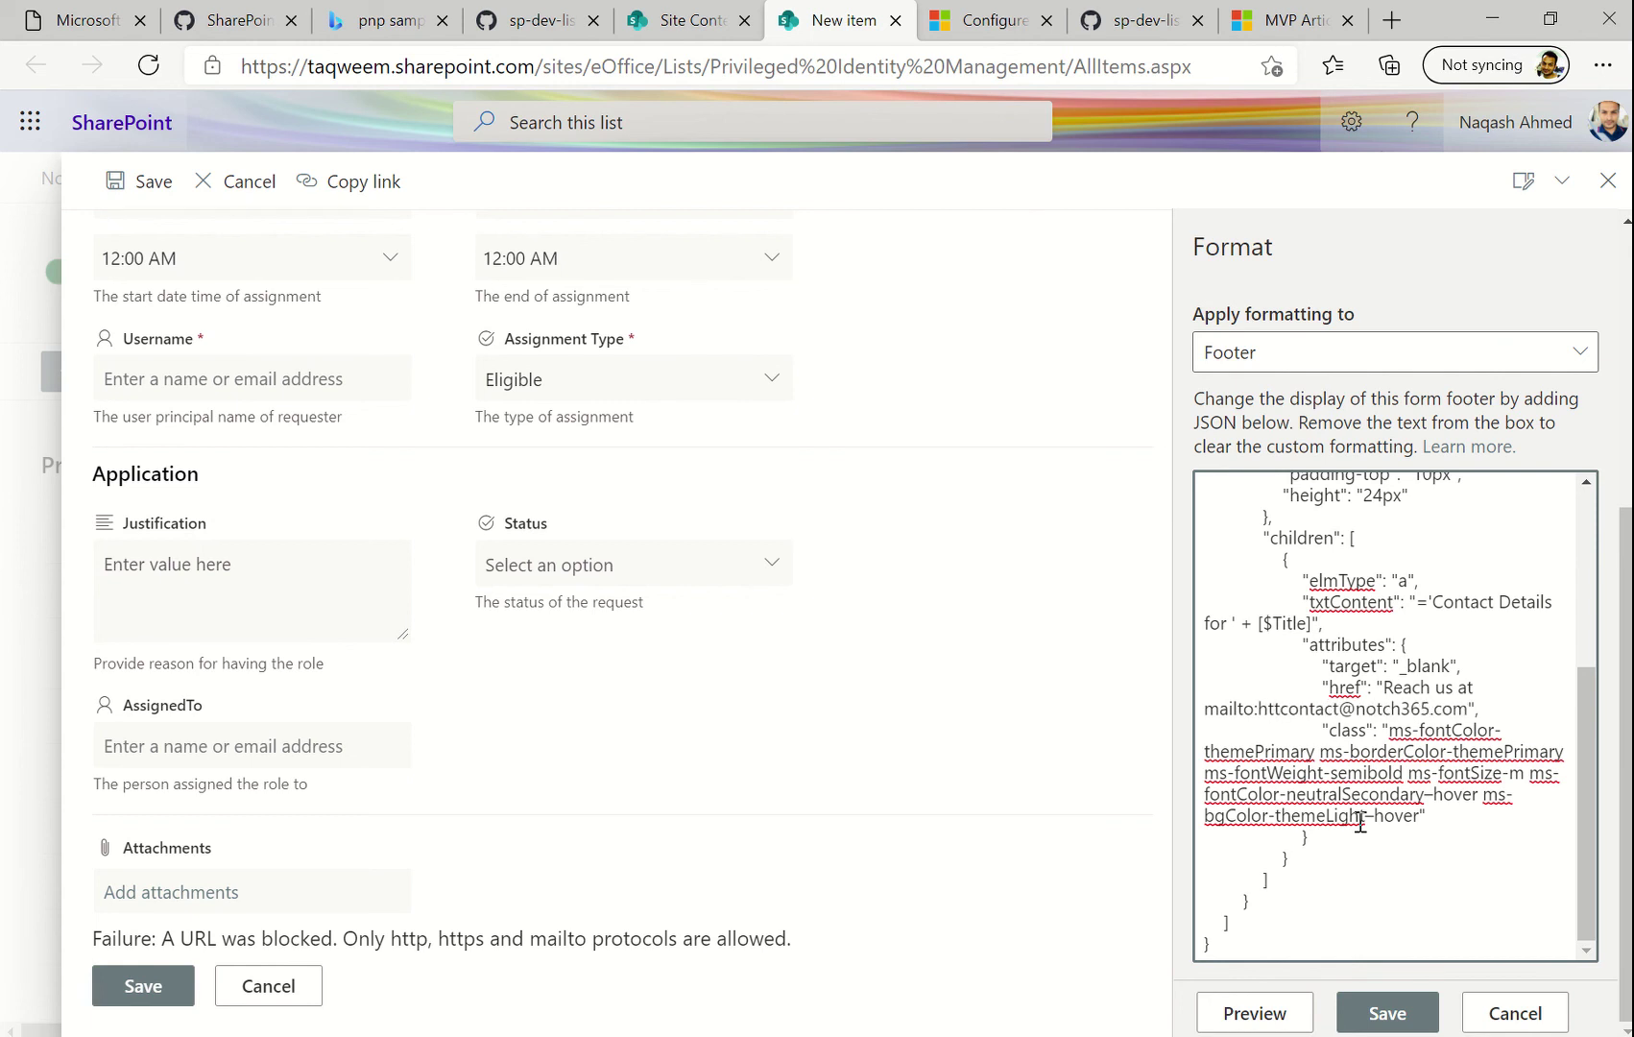
pyautogui.press('BackSpace')
pyautogui.press('BackSpace')
pyautogui.press('BackSpace')
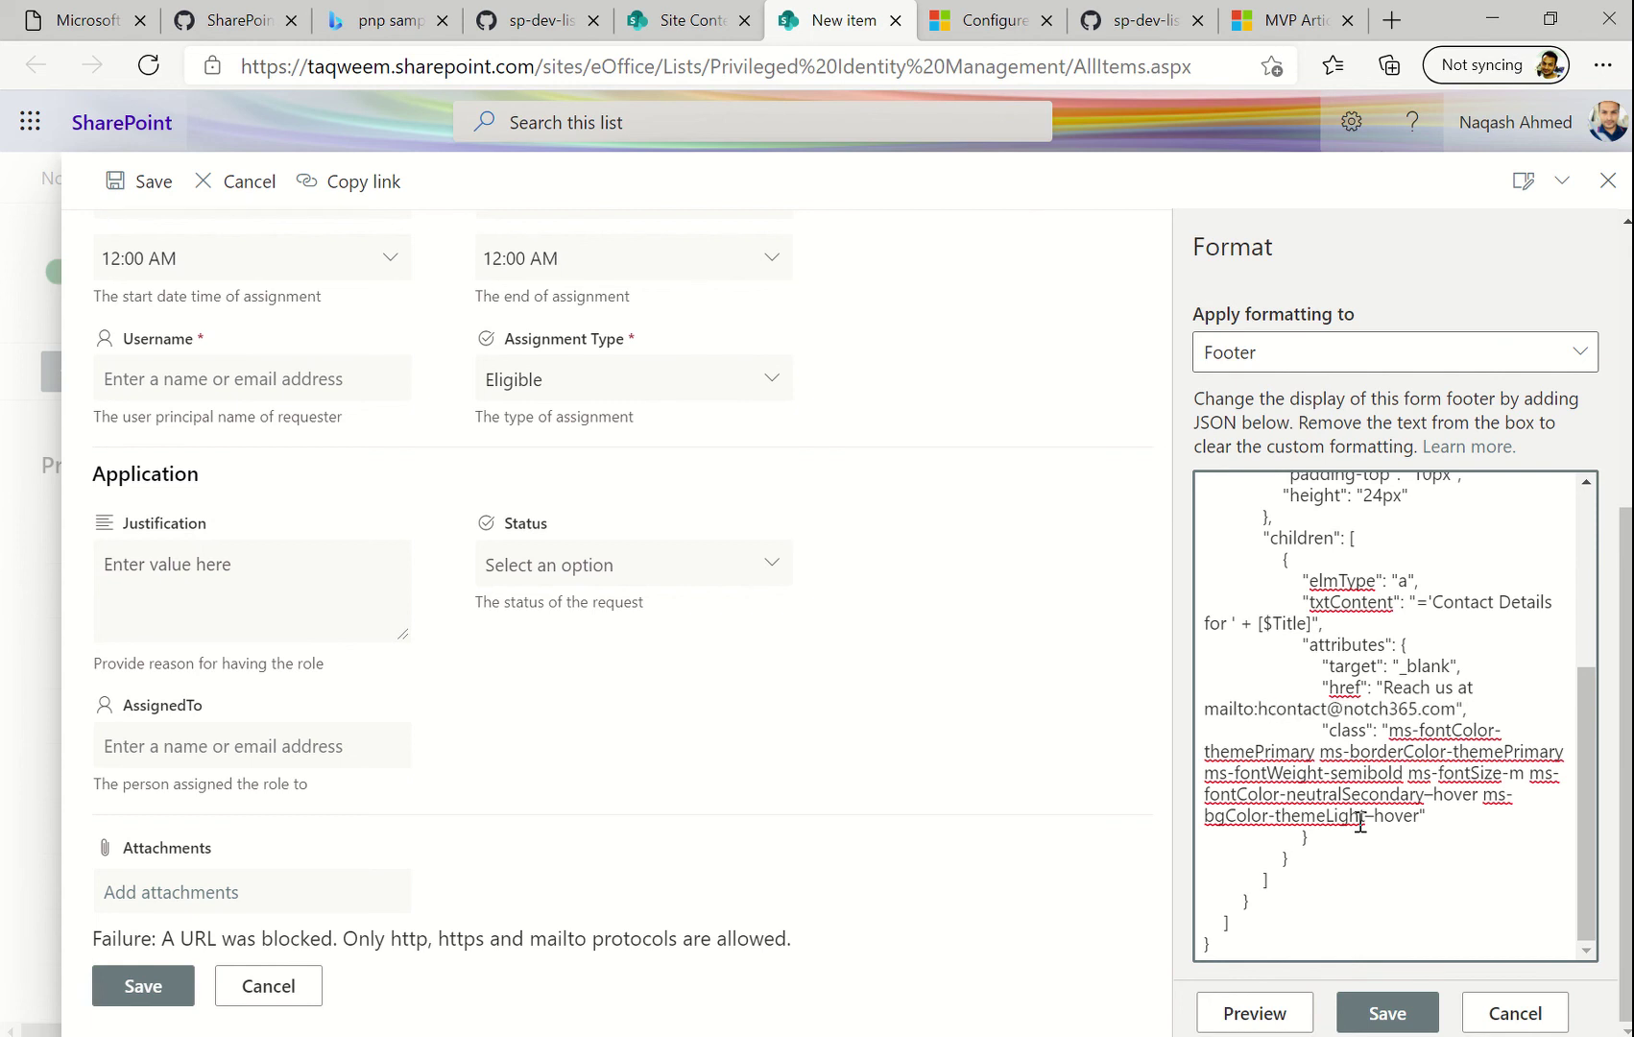
pyautogui.scroll(3, 1357, 738)
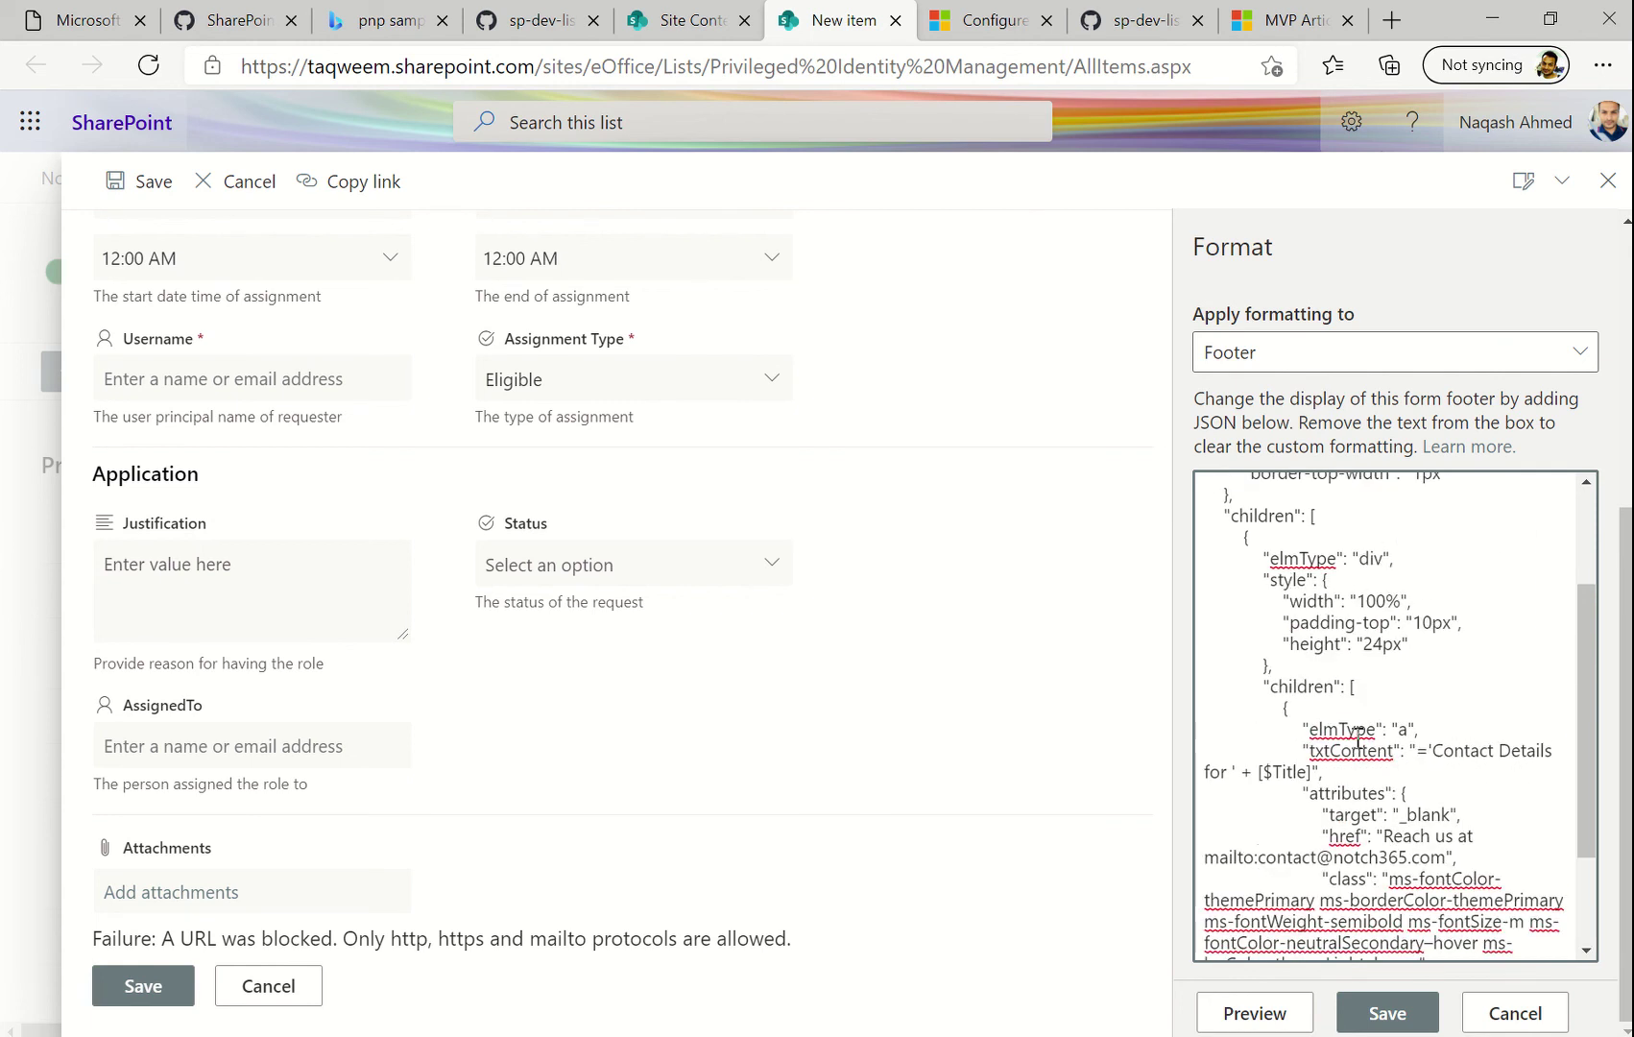
pyautogui.scroll(-3, 1358, 738)
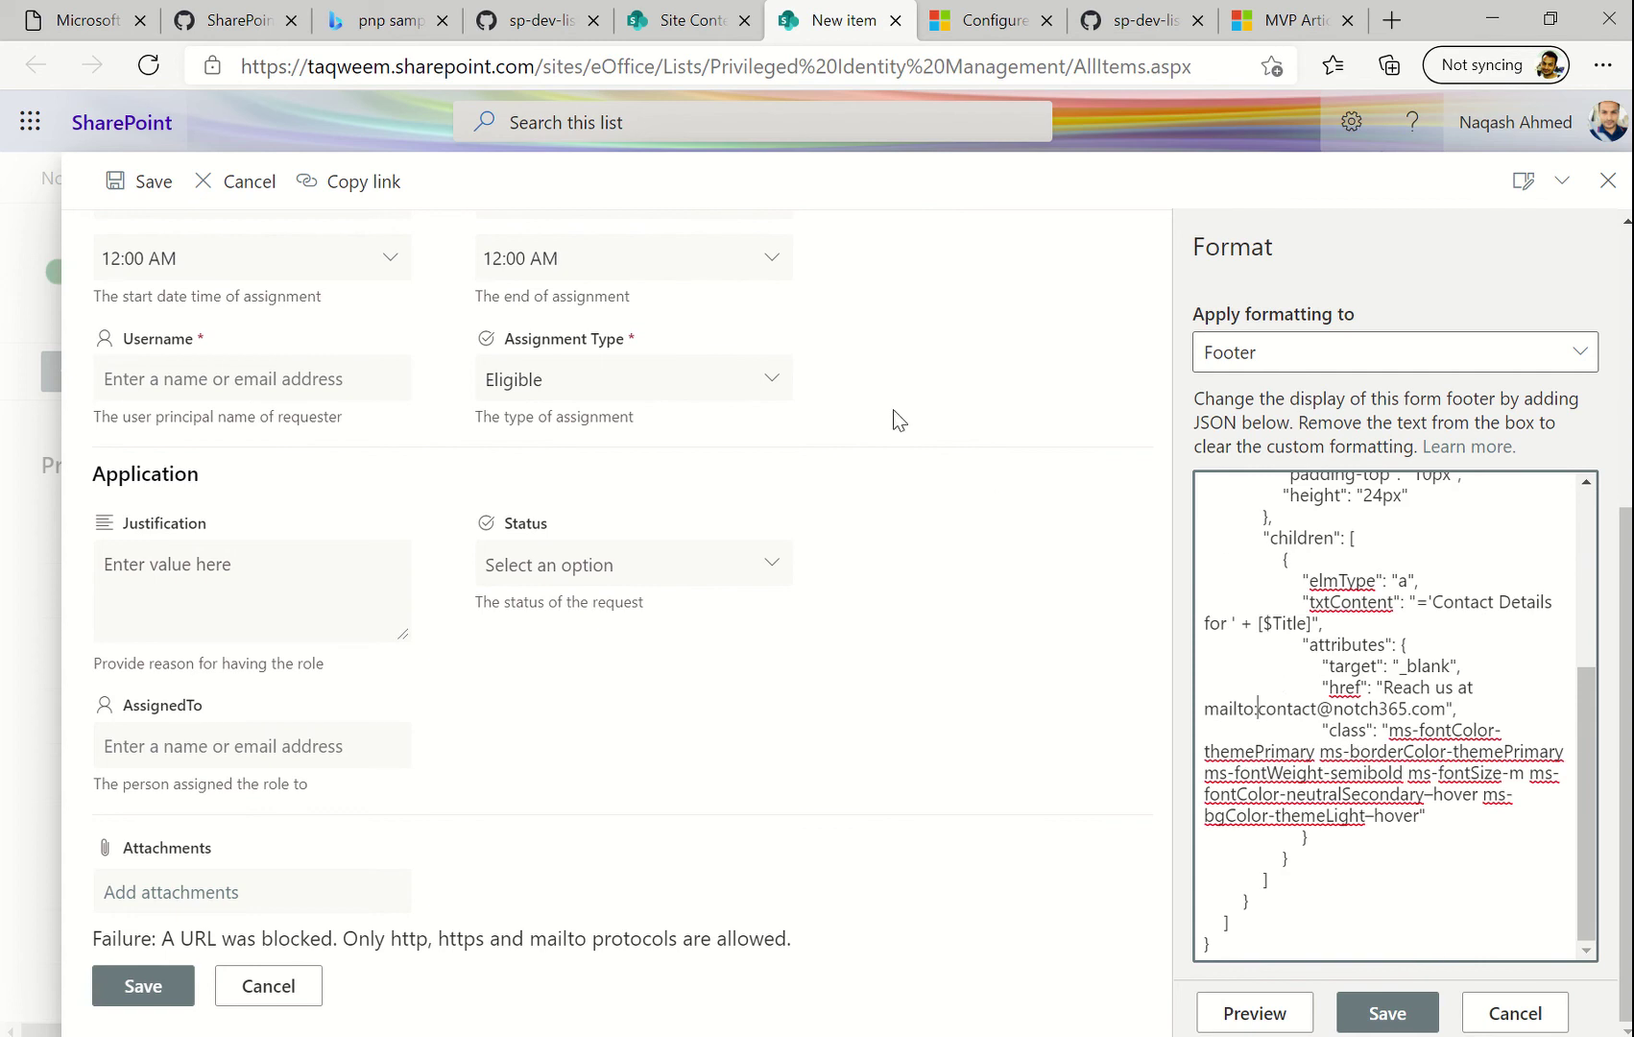
pyautogui.moveTo(849, 13)
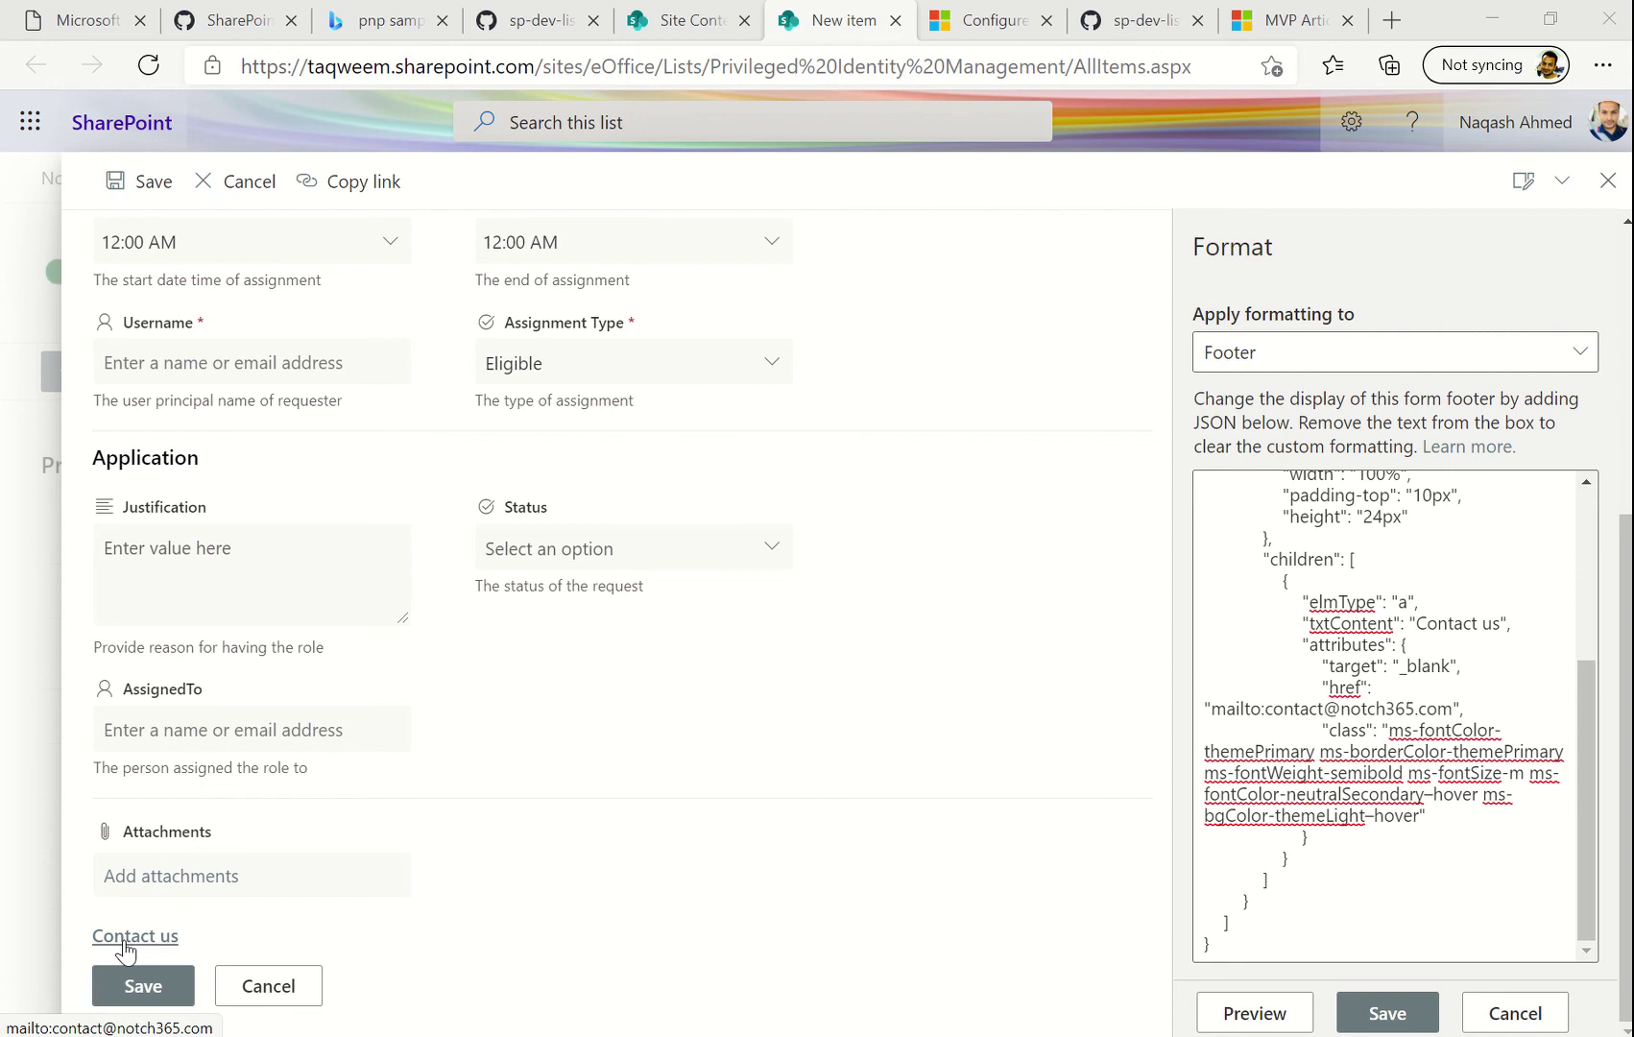
# Save the Contact us footer formatting and close the new-item panel
pyautogui.scroll(3, 1345, 826)
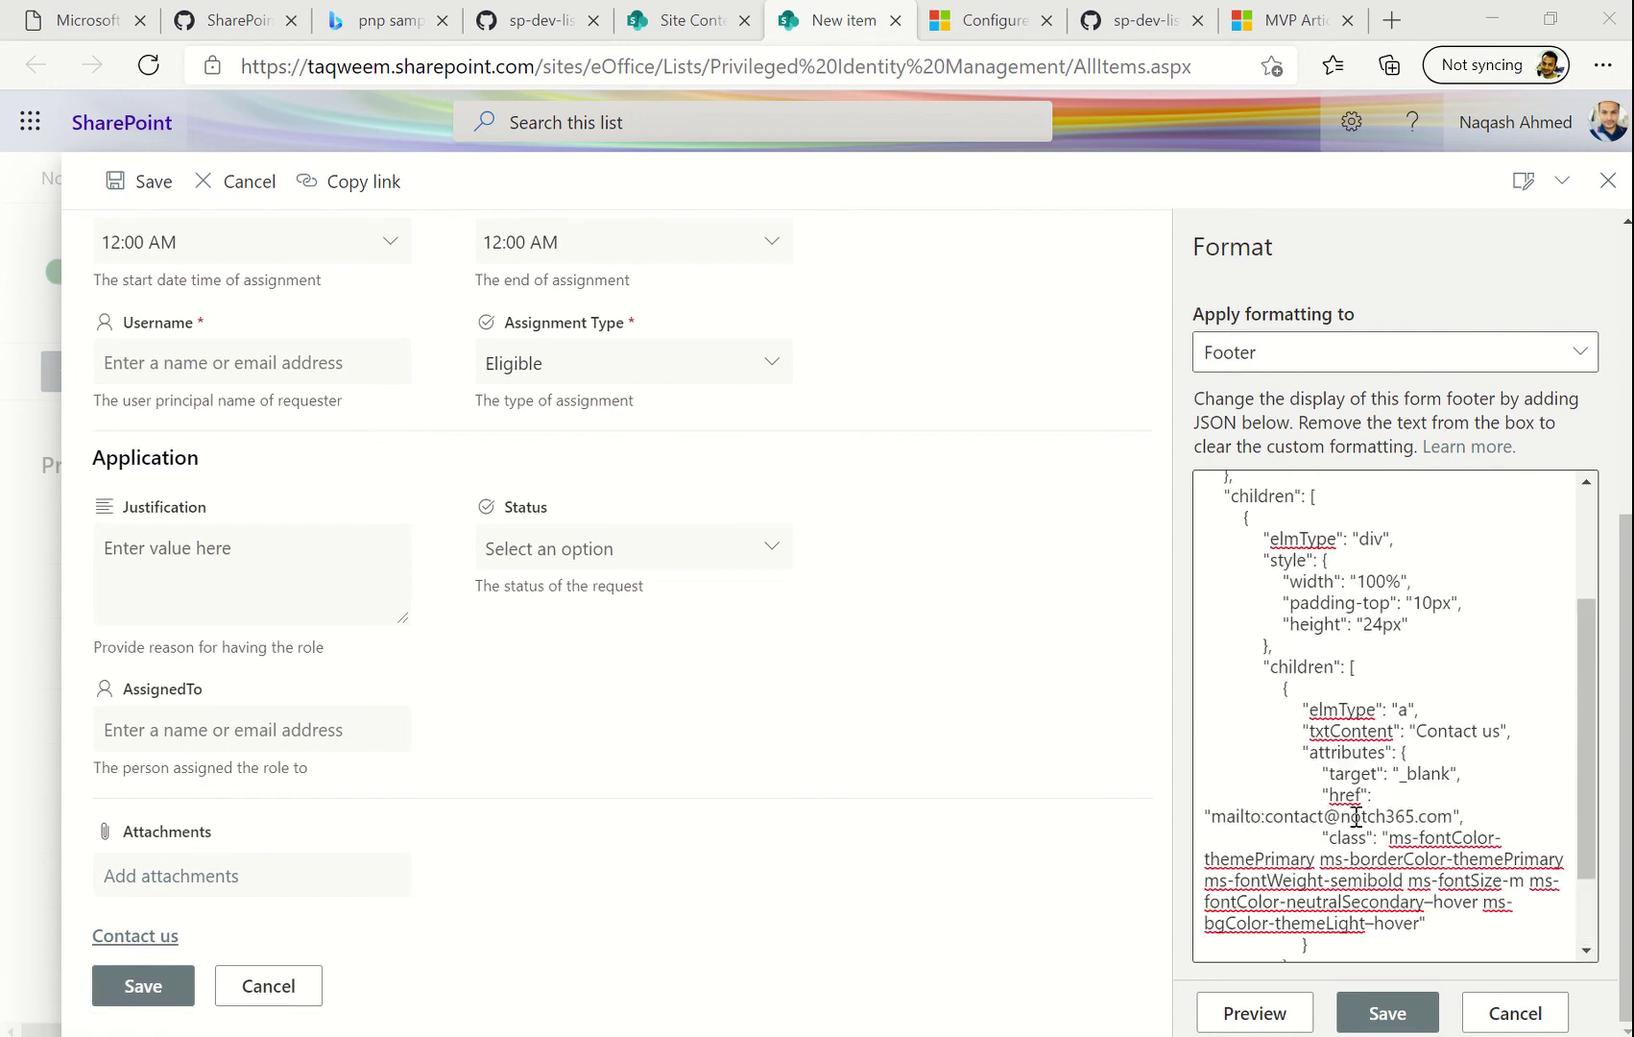
pyautogui.scroll(-5, 1355, 818)
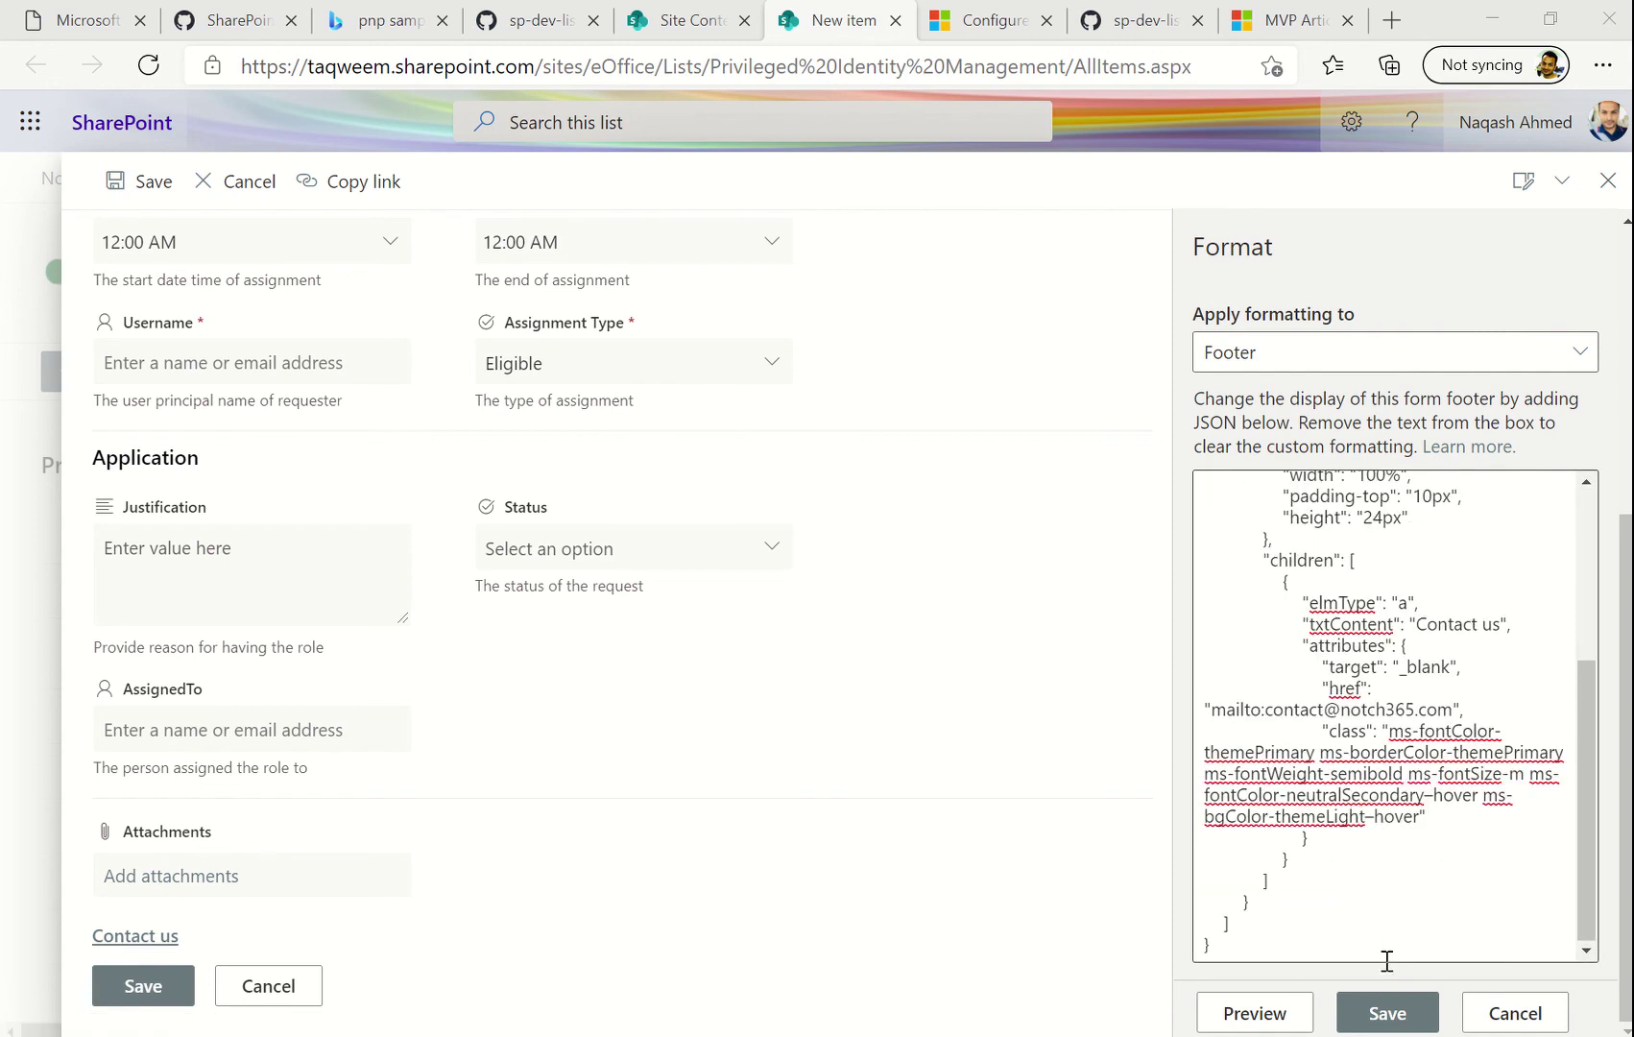
pyautogui.click(1364, 1016)
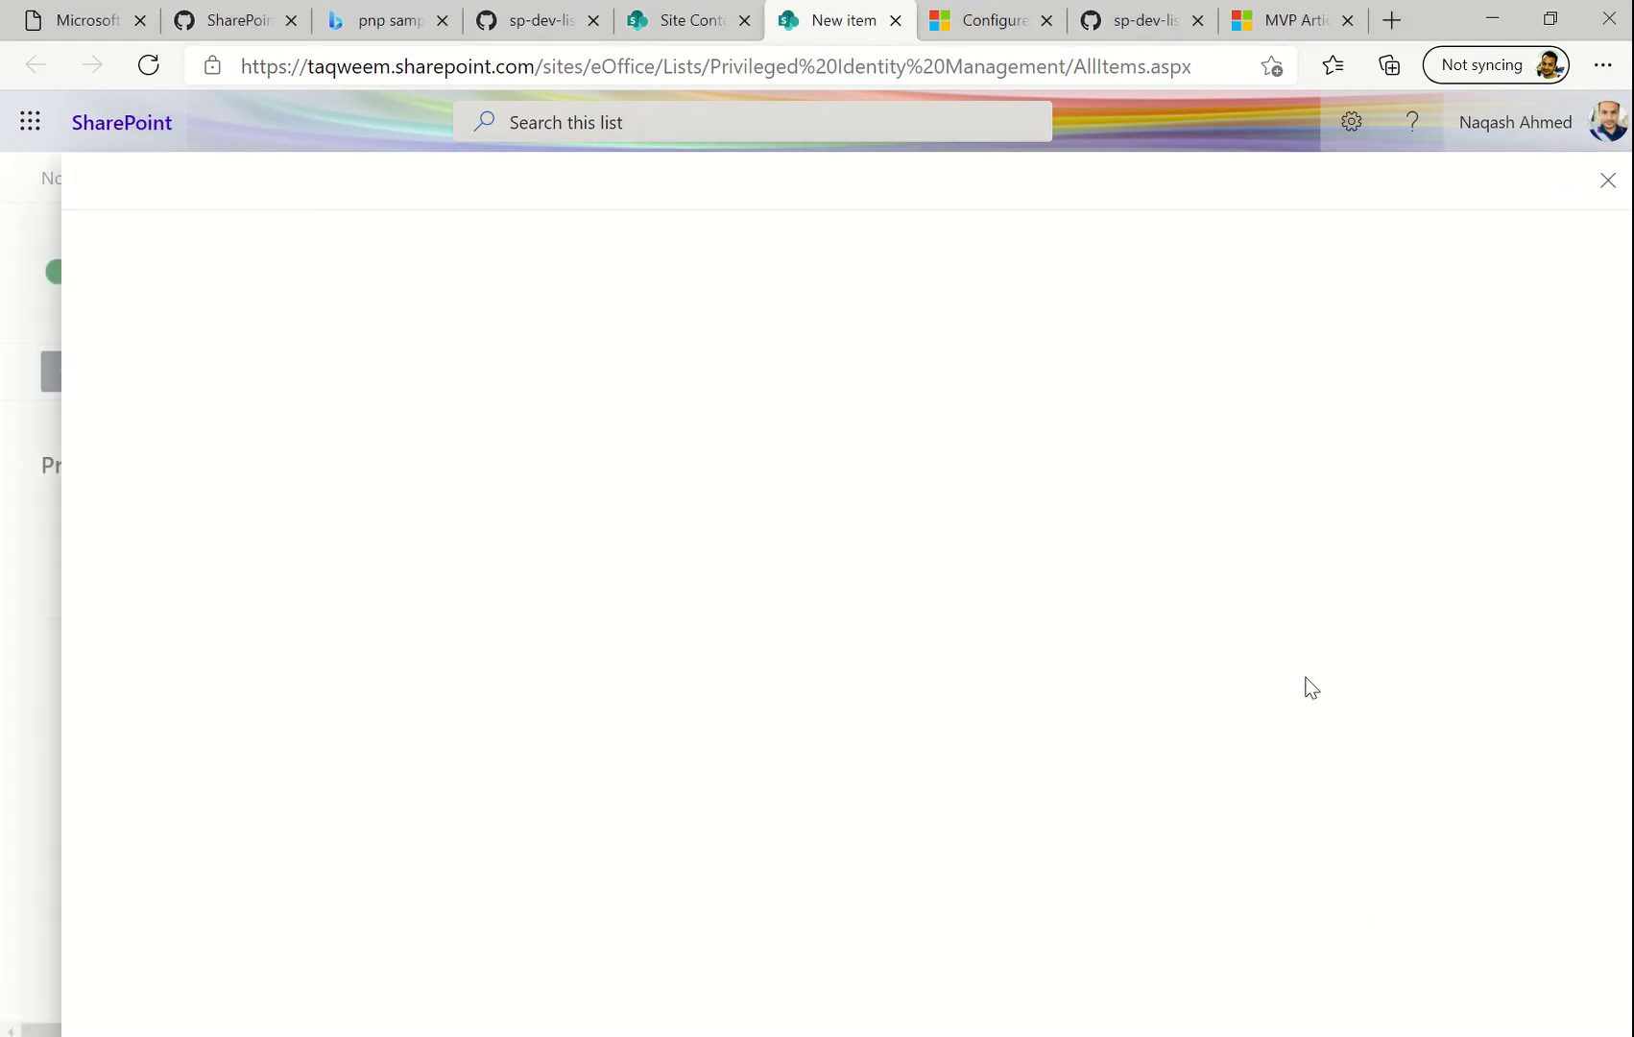
pyautogui.click(1608, 181)
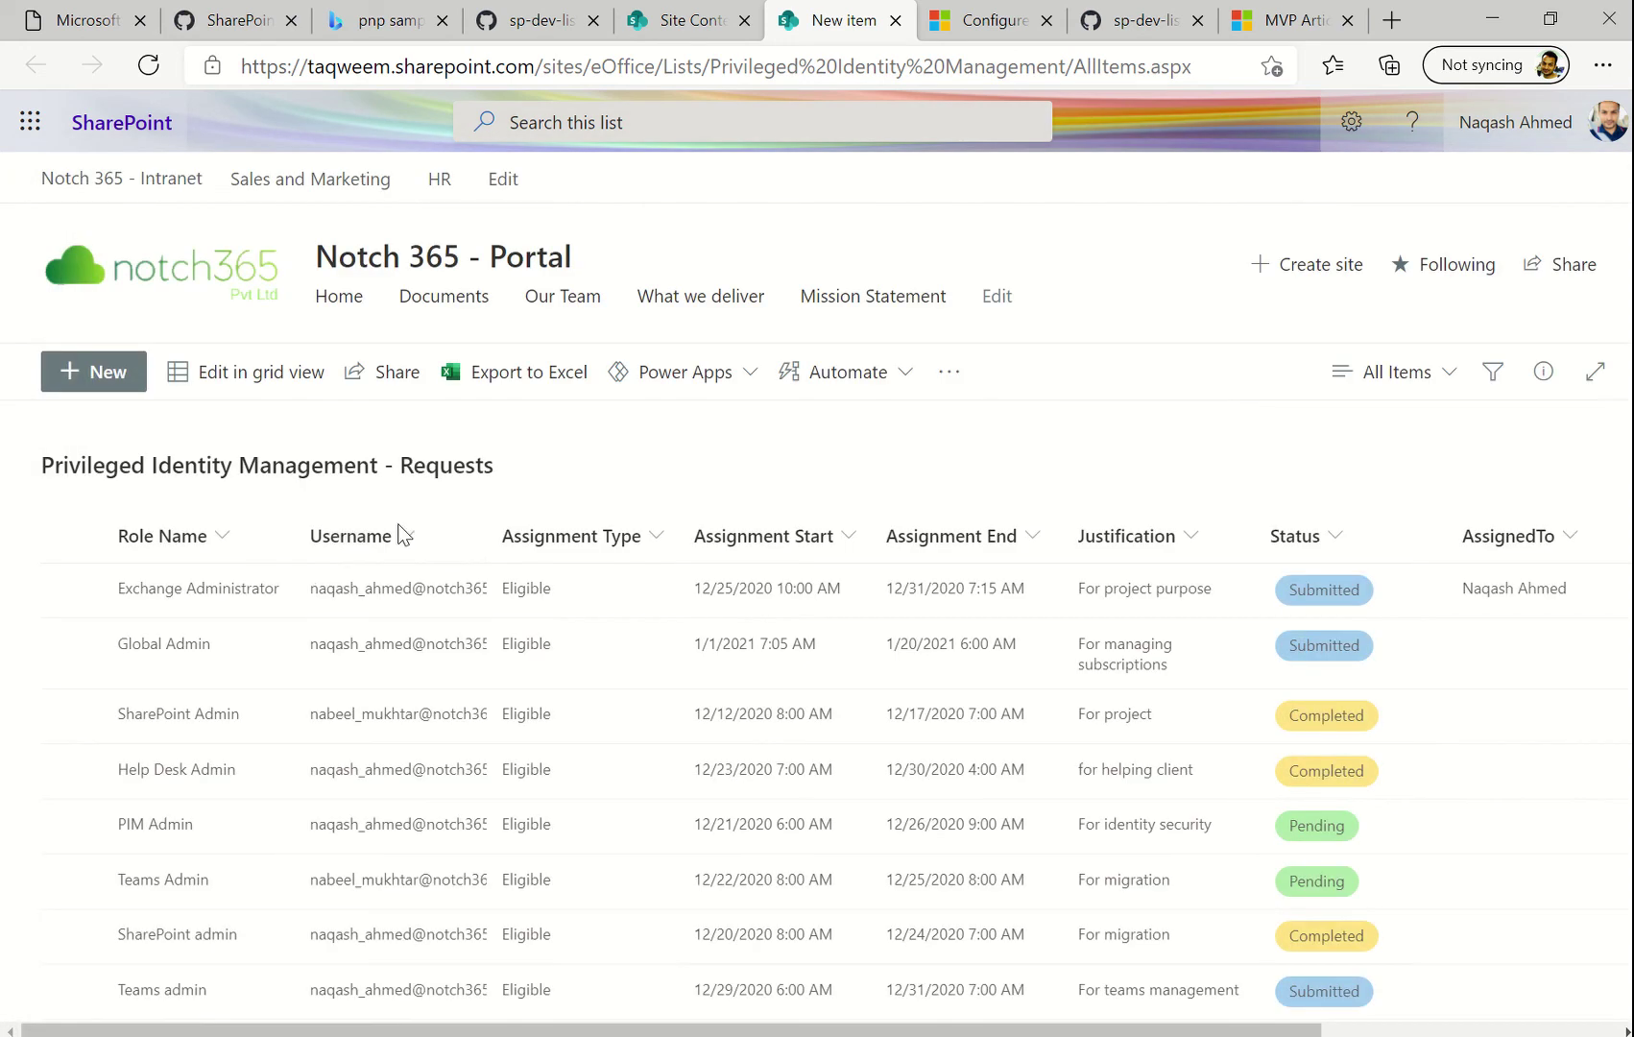
pyautogui.click(96, 375)
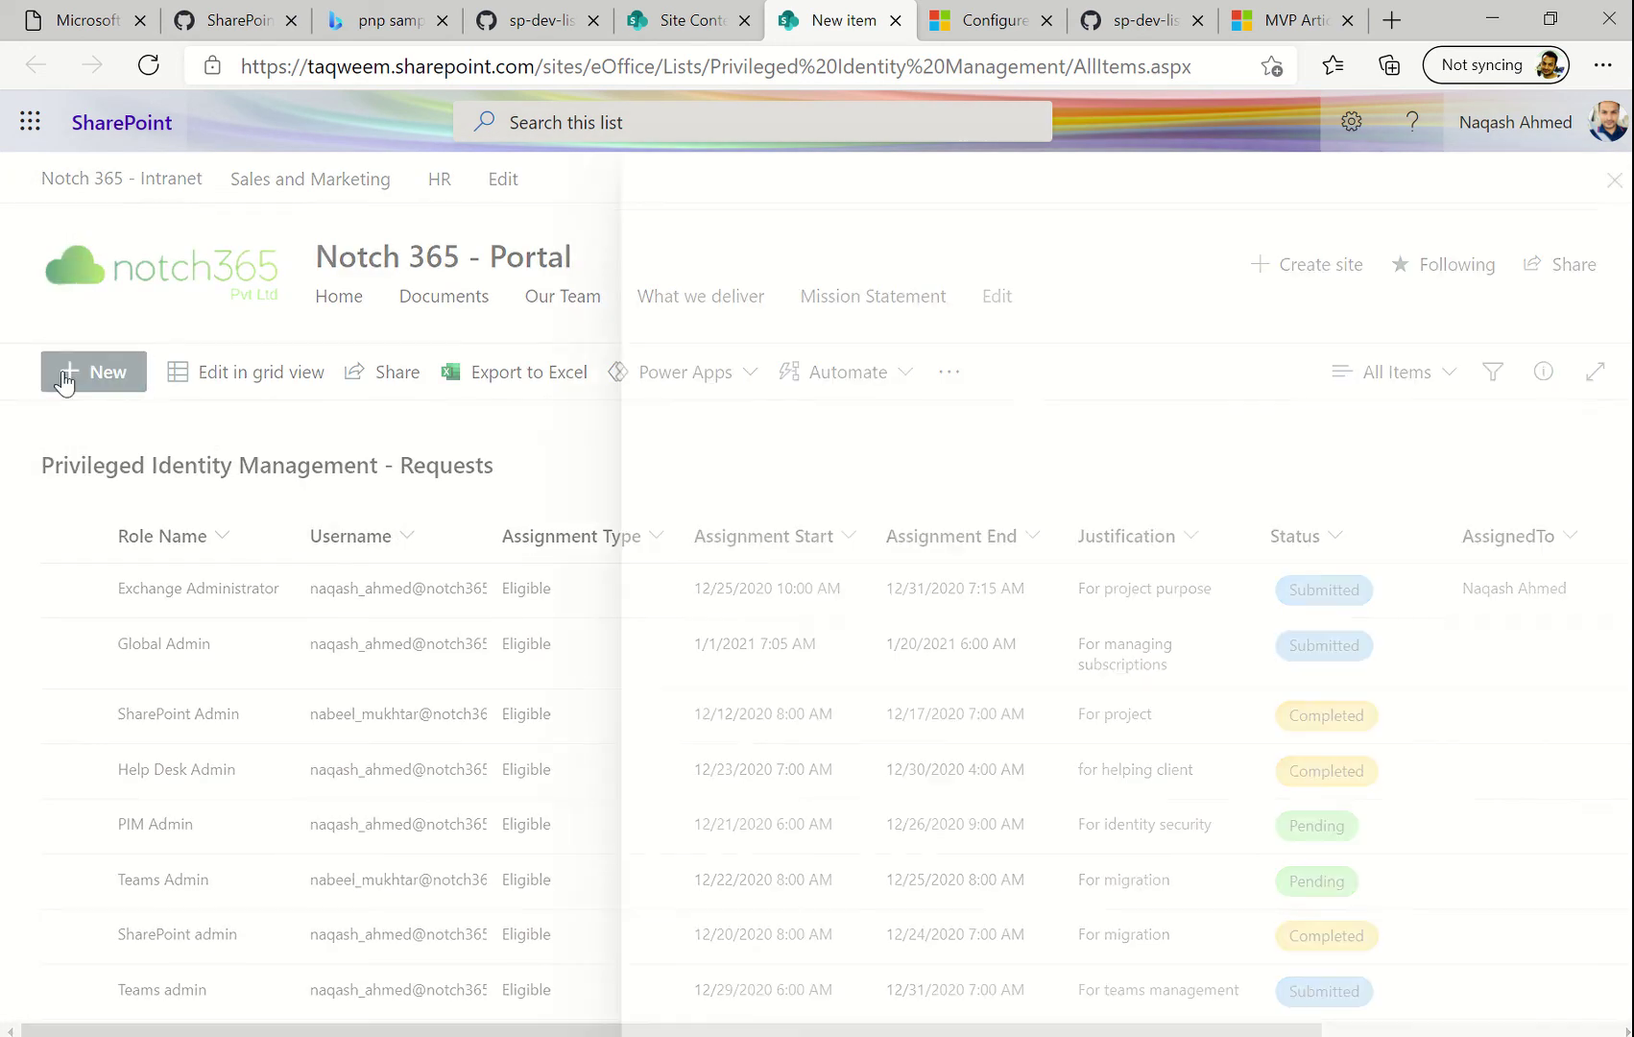
pyautogui.scroll(-5, 1069, 490)
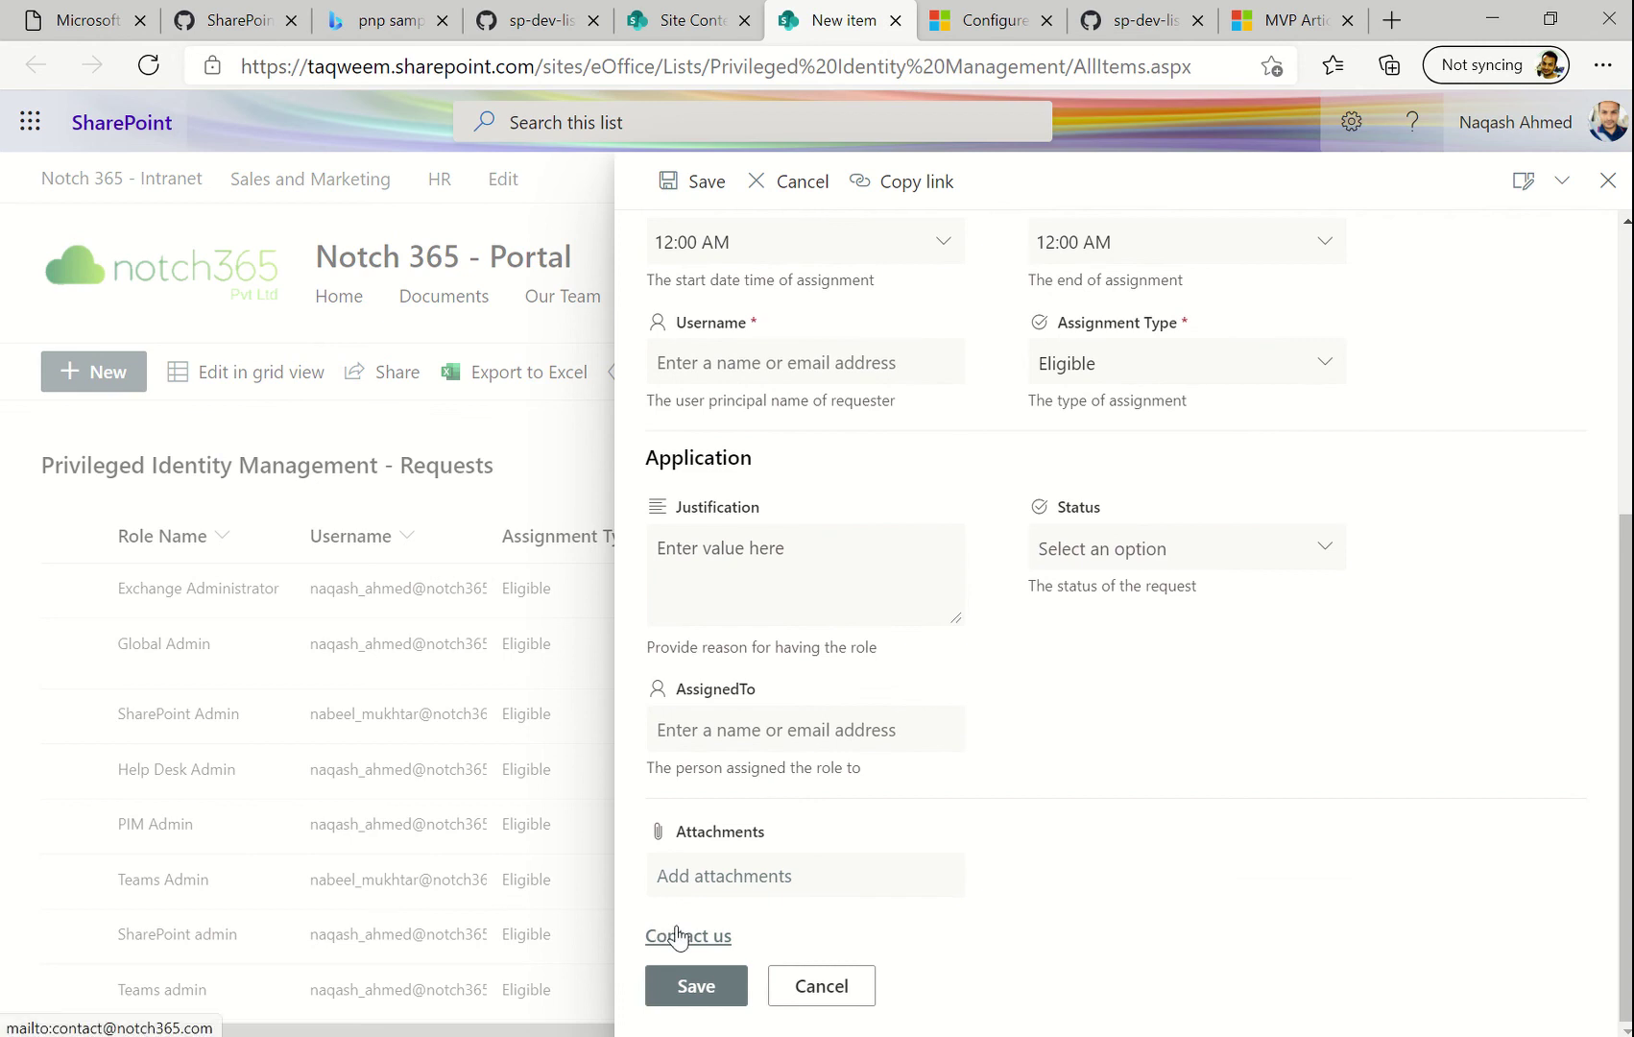
pyautogui.scroll(5, 955, 831)
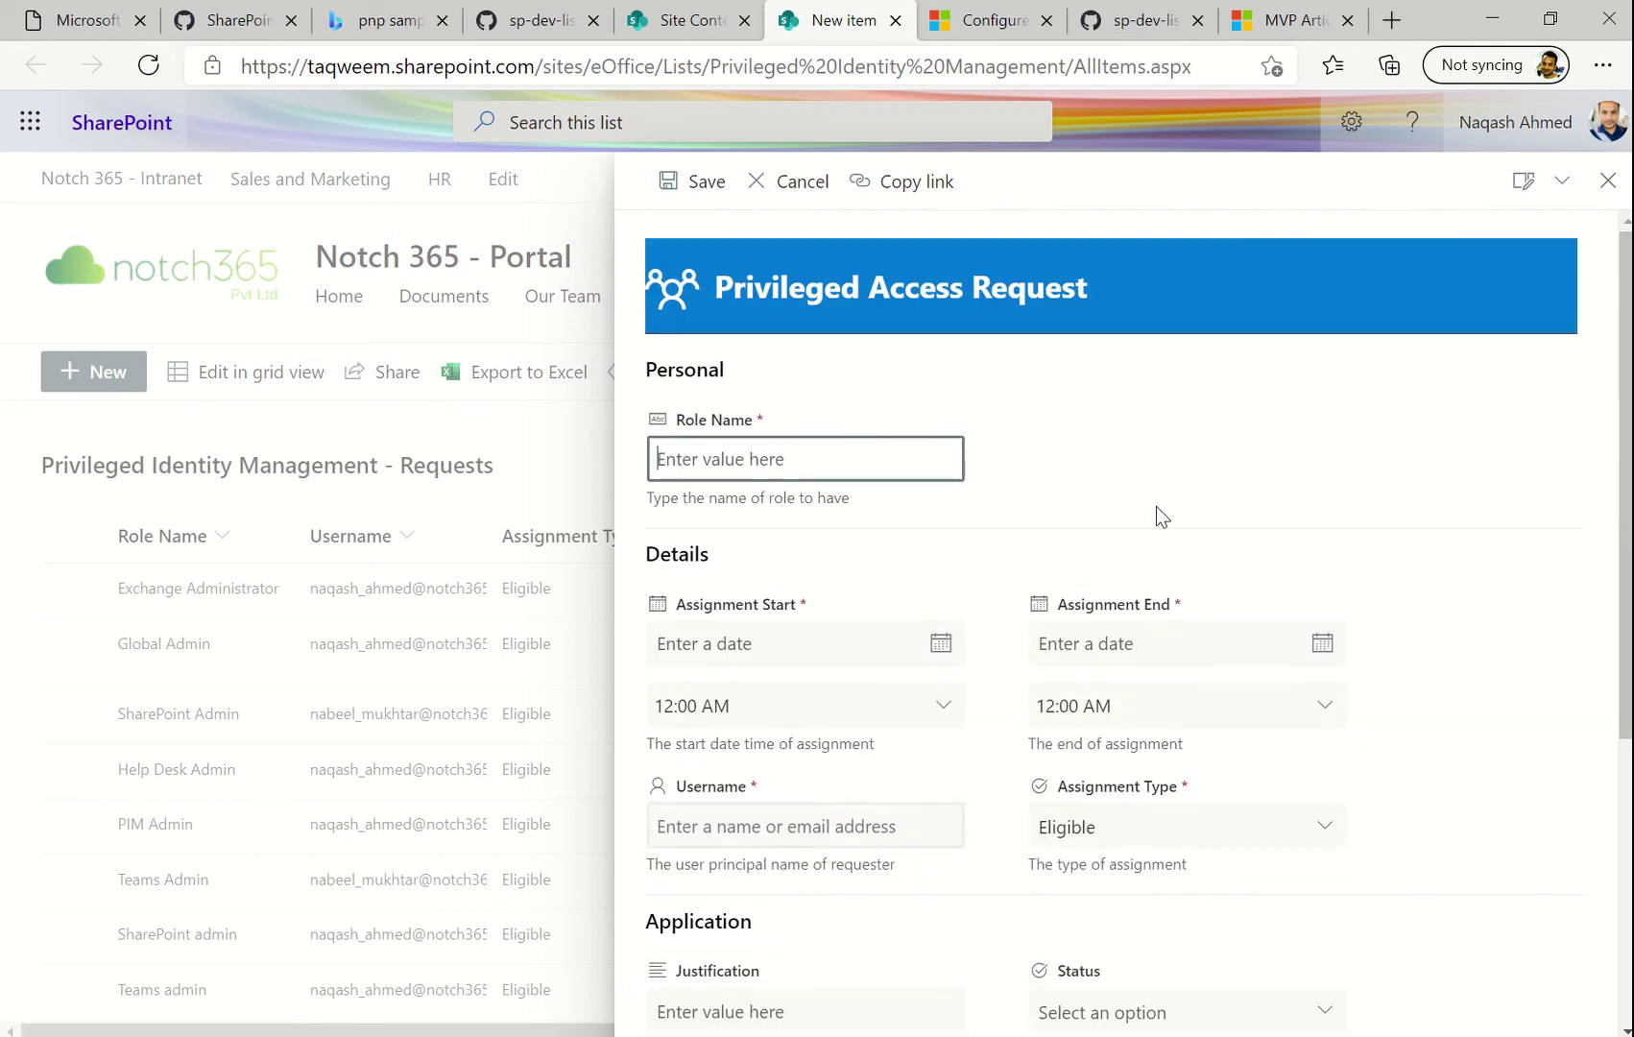
pyautogui.scroll(-4, 1088, 705)
pyautogui.scroll(-1, 1088, 706)
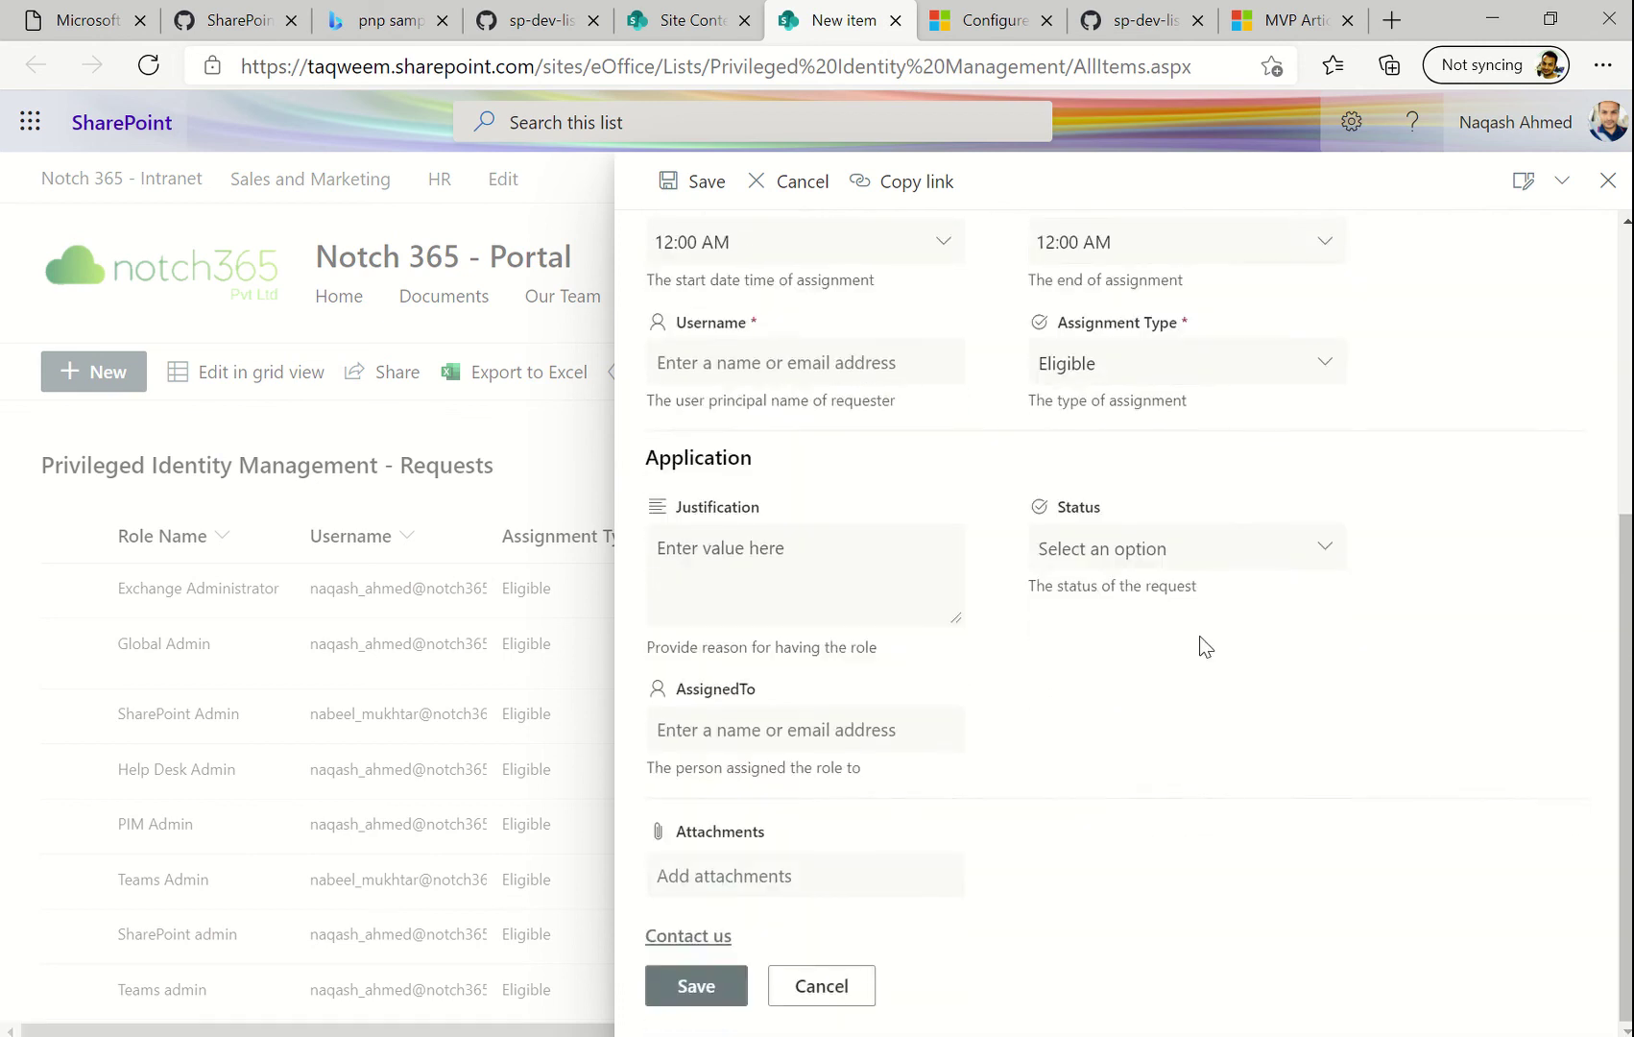
pyautogui.scroll(5, 1202, 643)
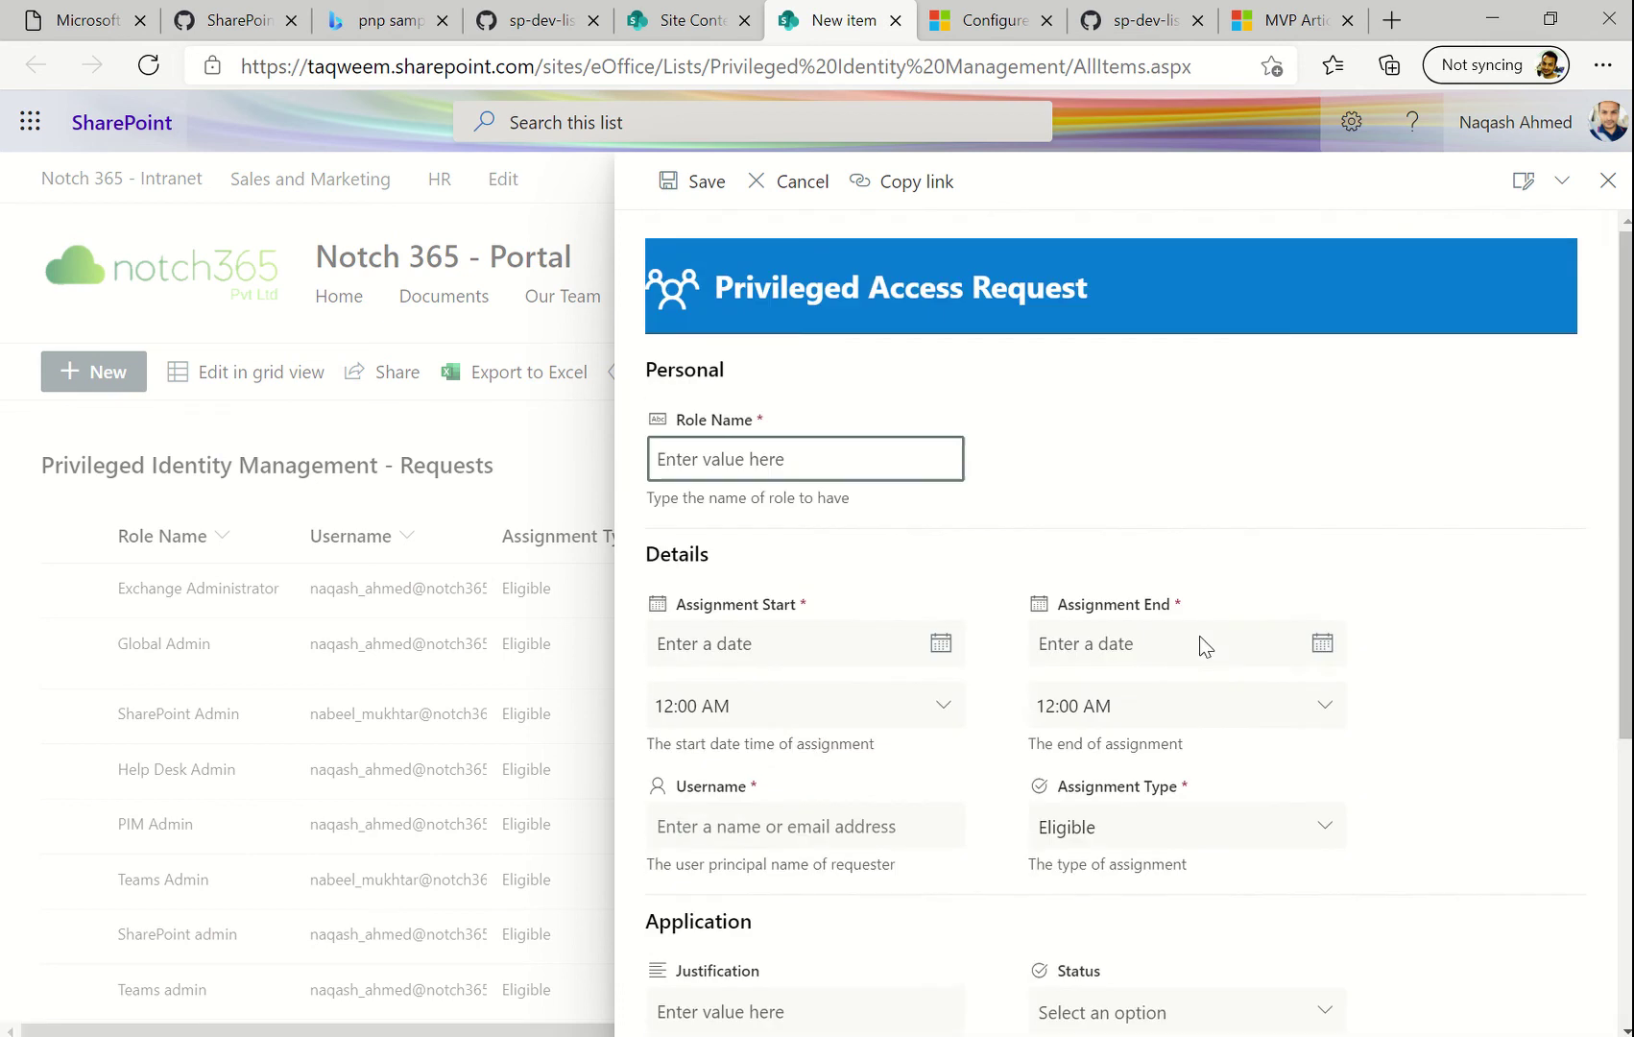
pyautogui.click(1613, 188)
pyautogui.click(1611, 184)
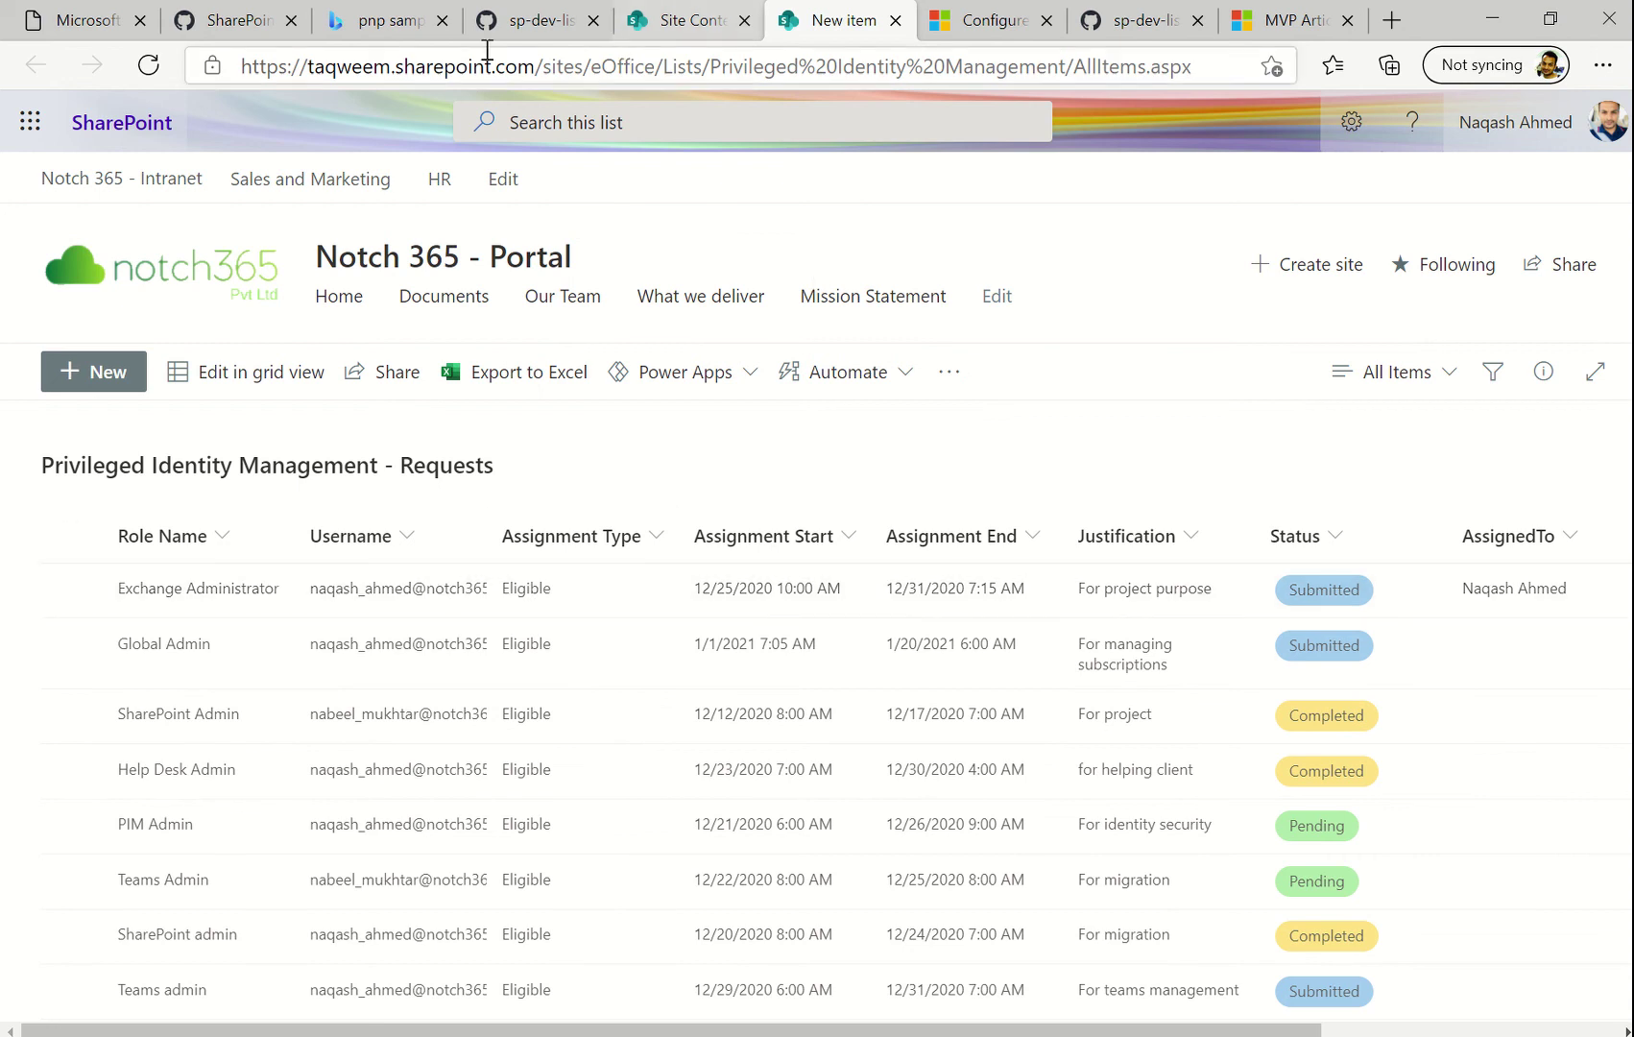
# Open the SharePoint List Formatting Samples result from the pnp search
pyautogui.click(411, 36)
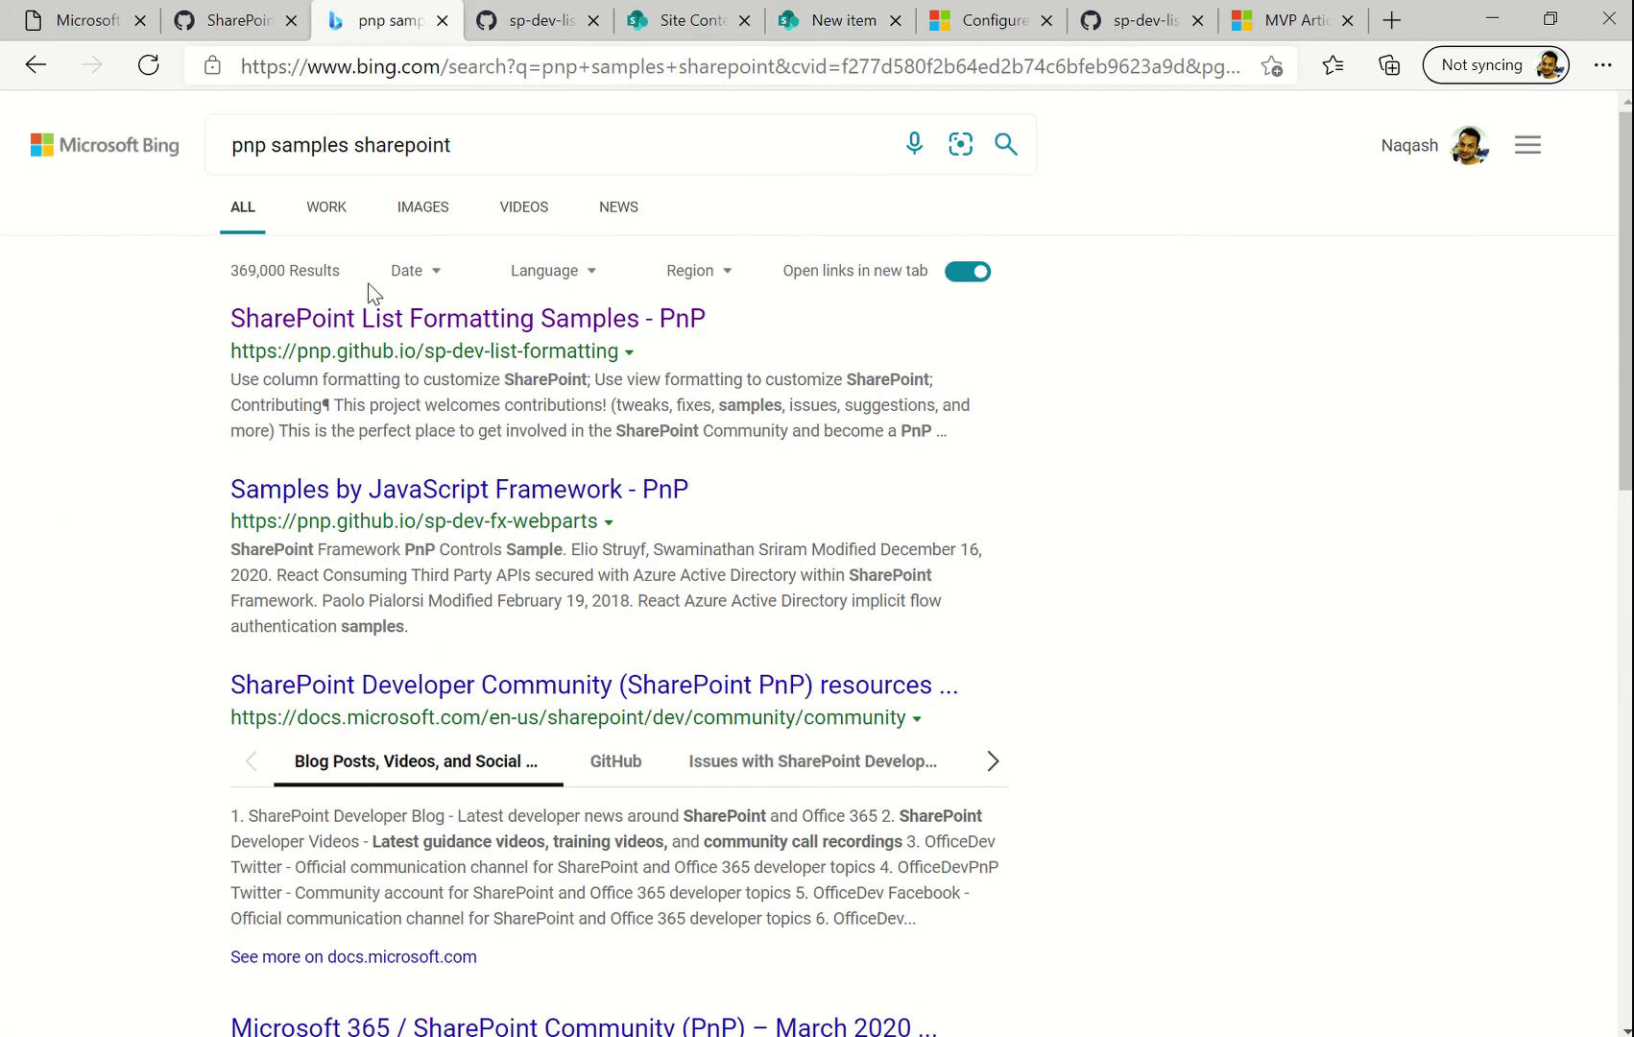
pyautogui.click(387, 320)
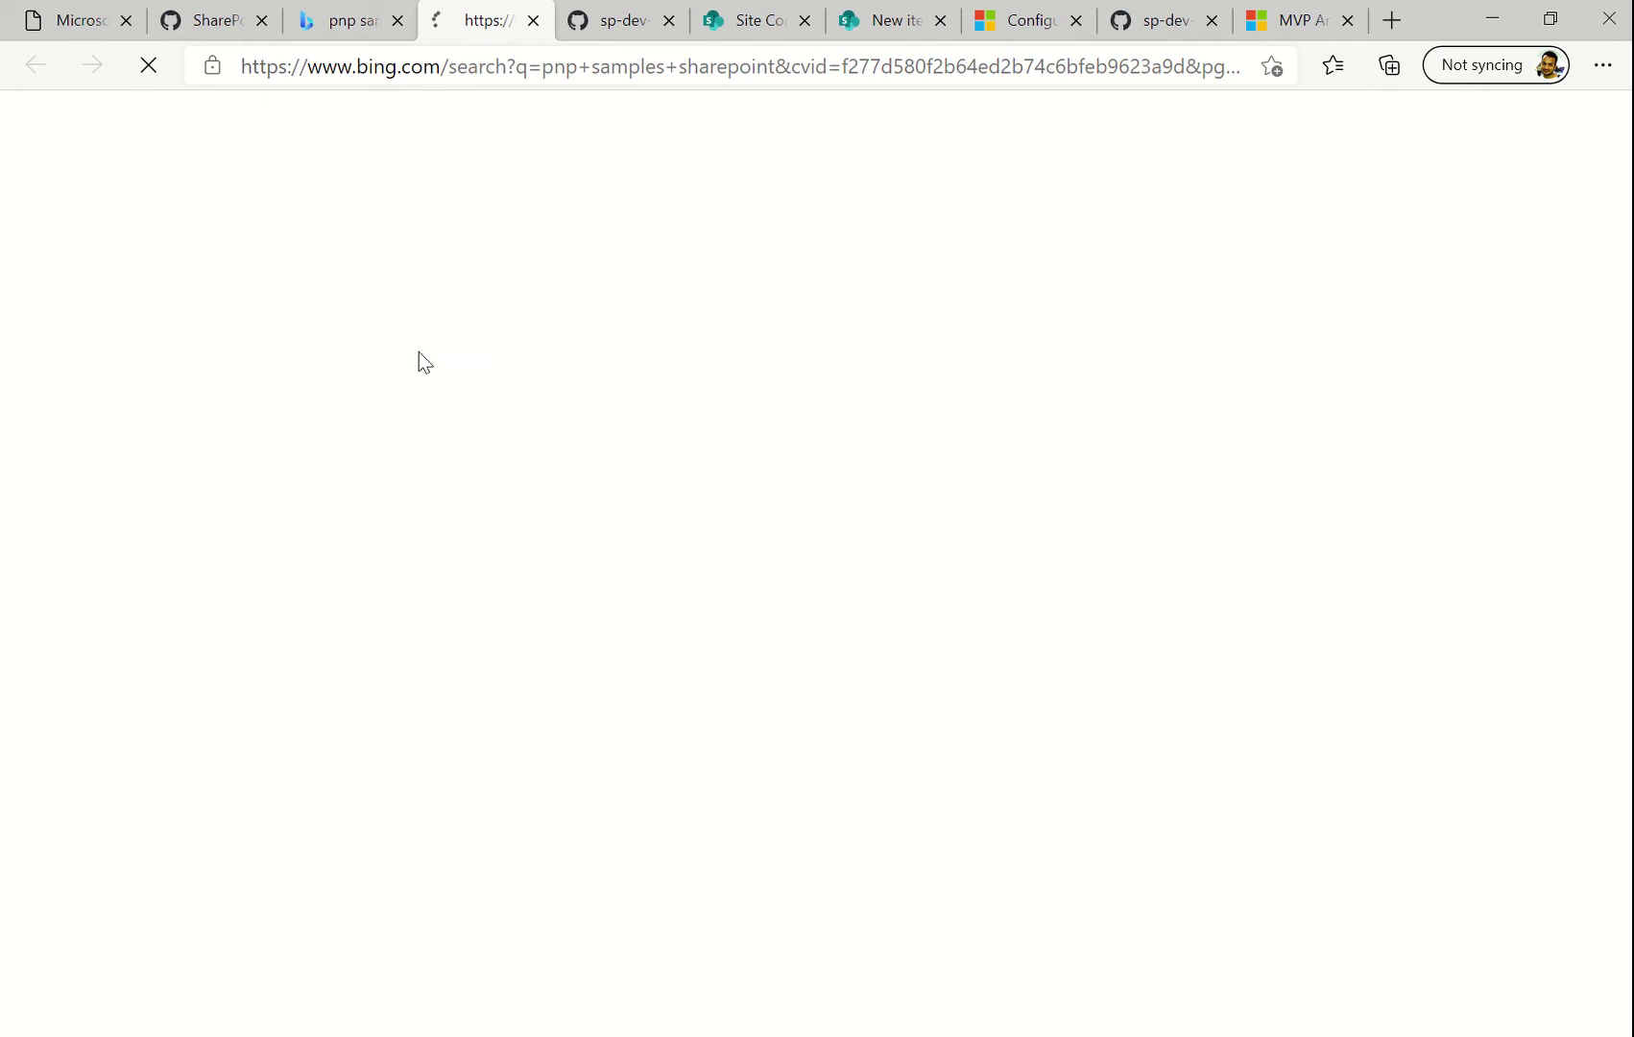
pyautogui.scroll(-10, 500, 464)
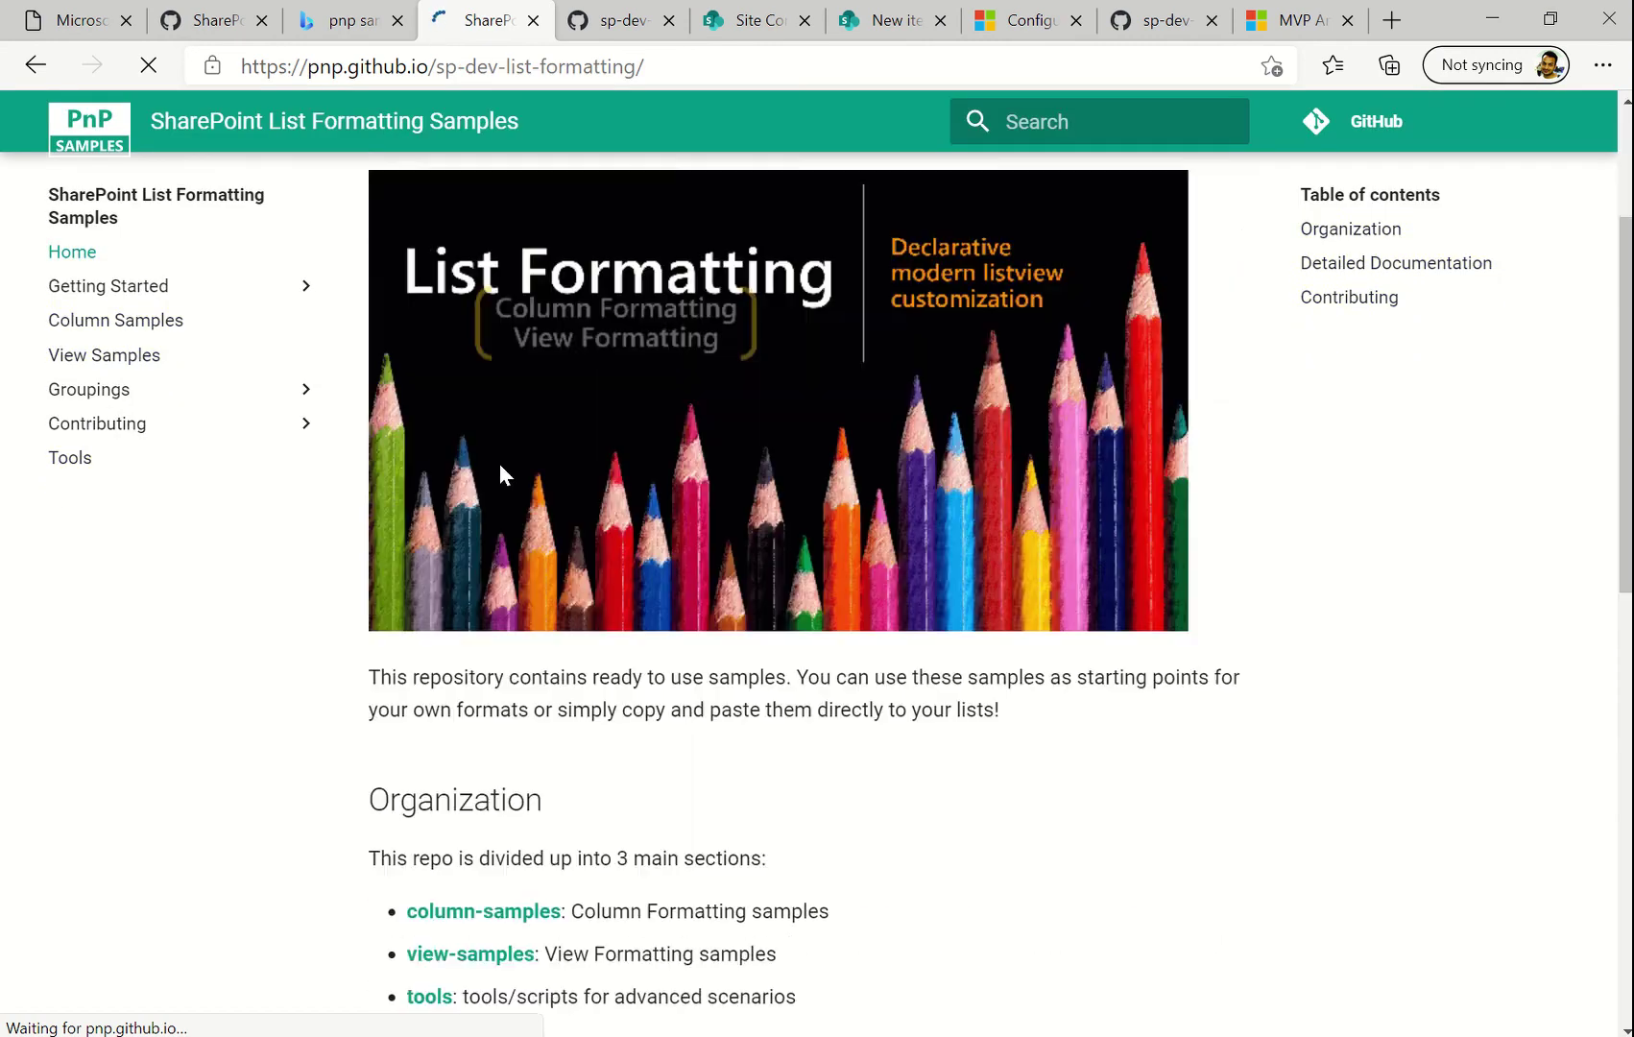
pyautogui.scroll(-3, 501, 465)
pyautogui.scroll(4, 499, 464)
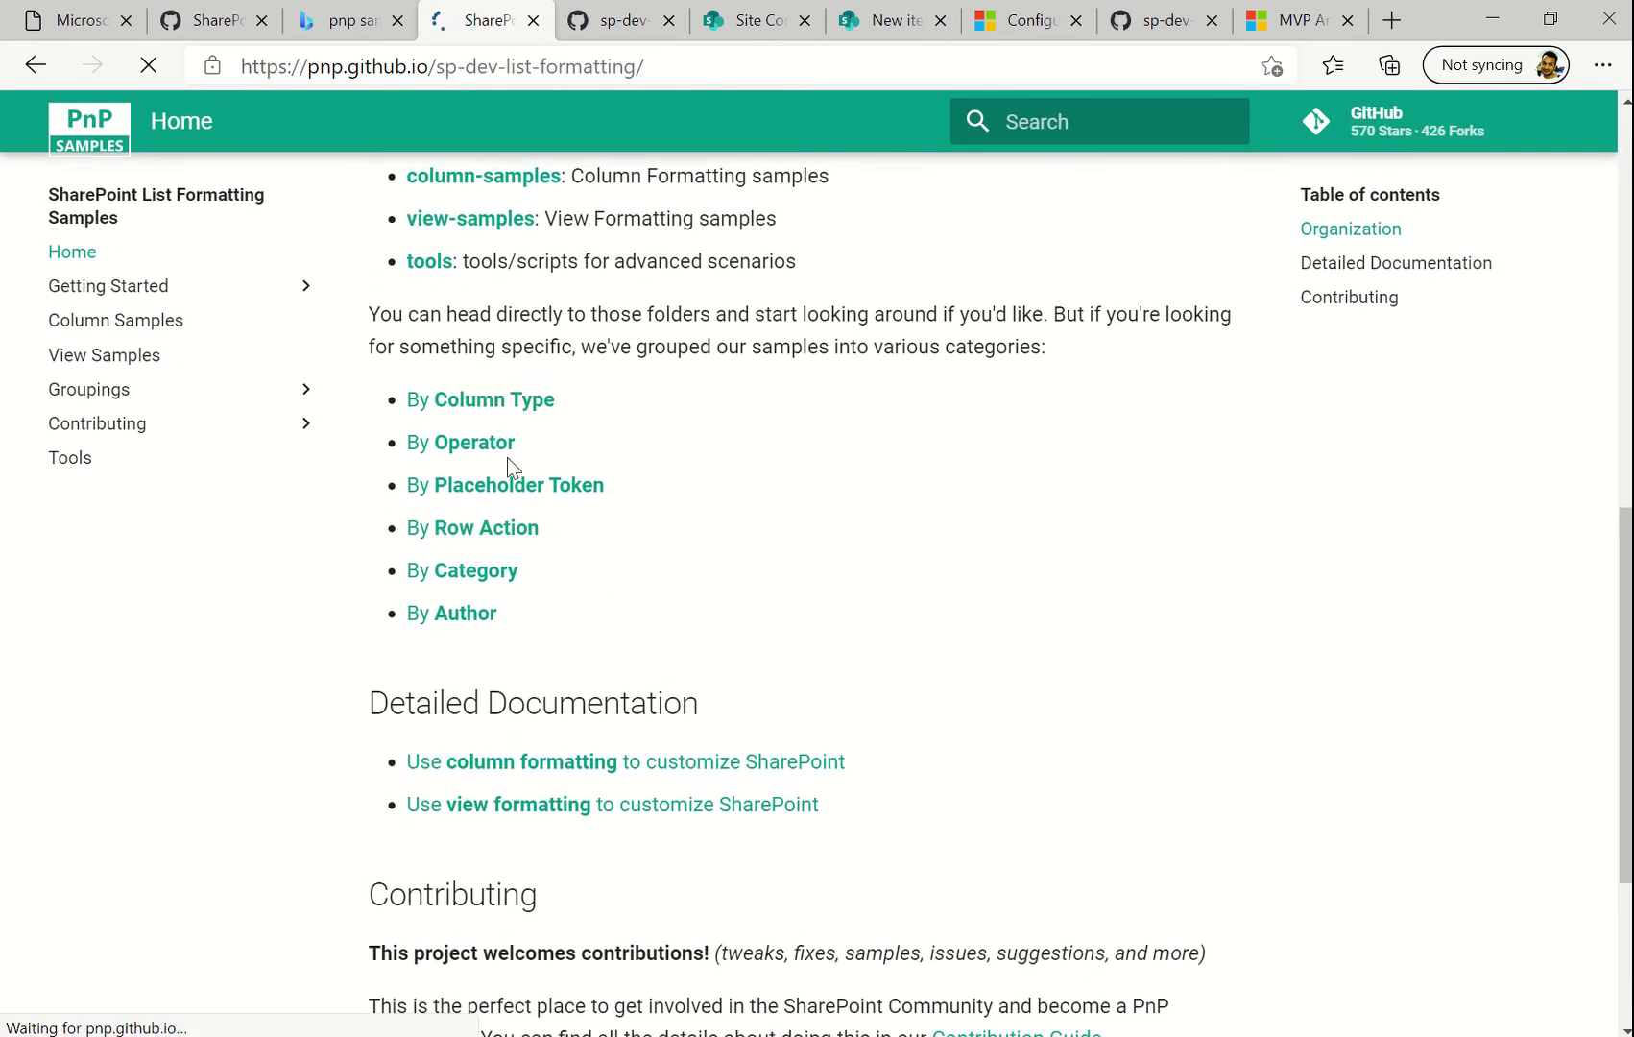
pyautogui.scroll(3, 643, 553)
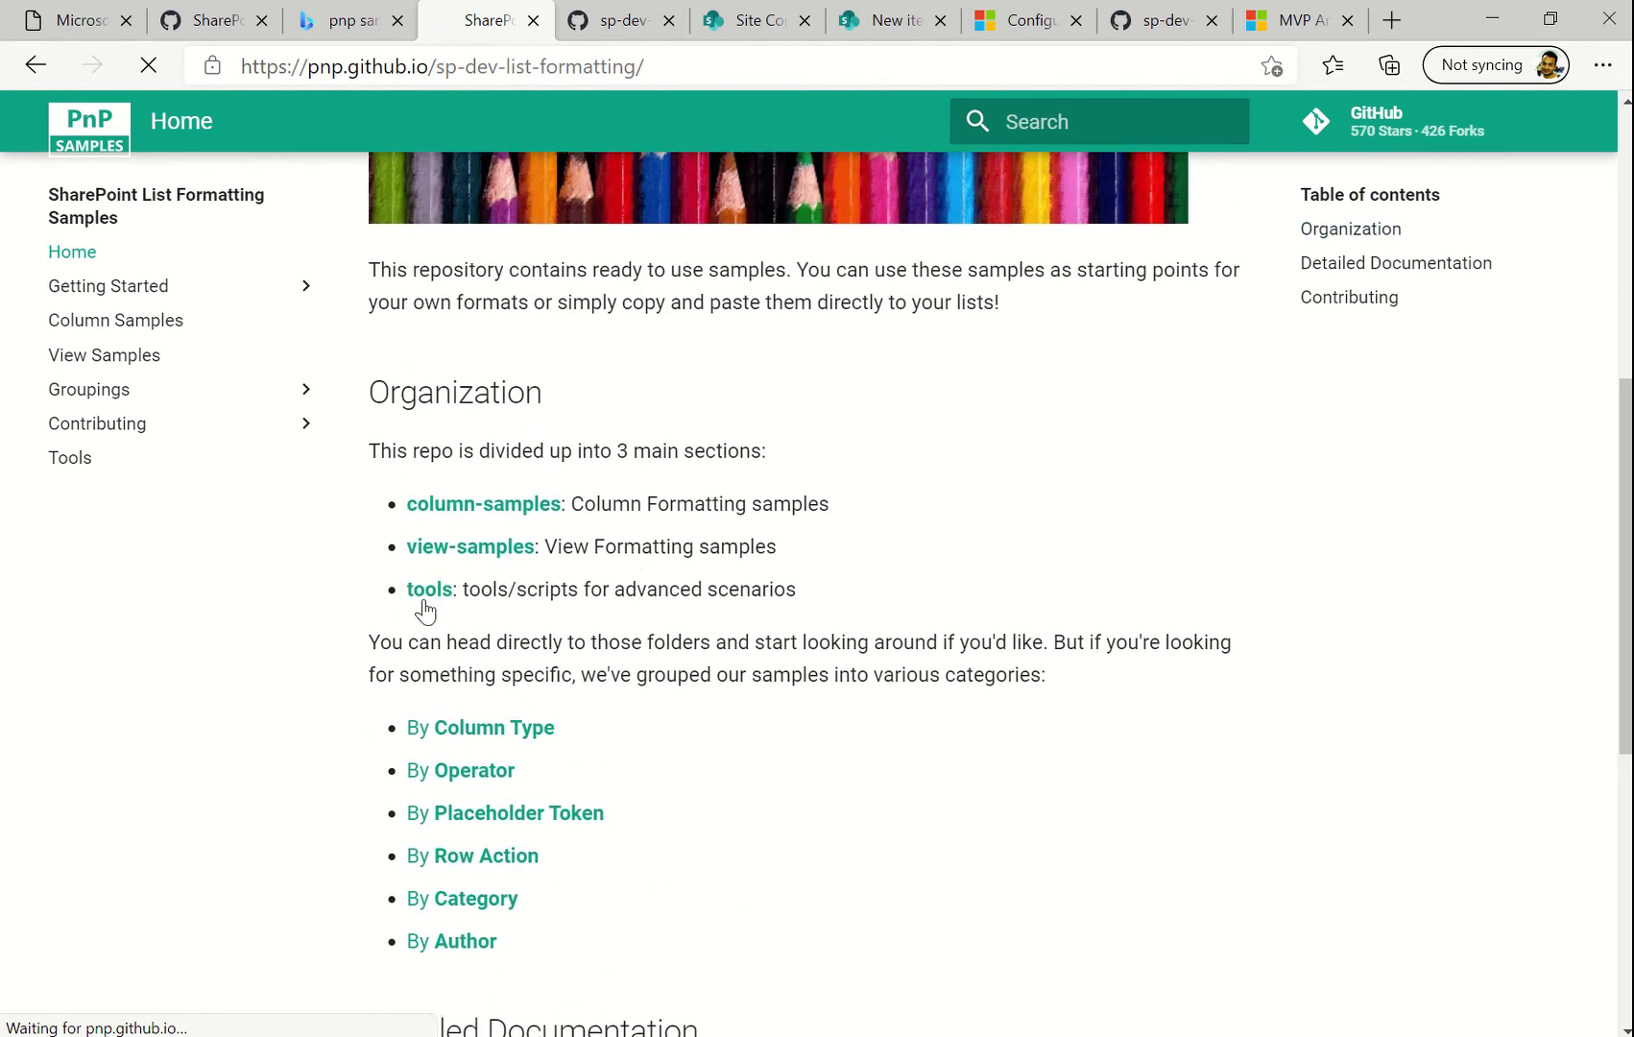
pyautogui.scroll(3, 253, 610)
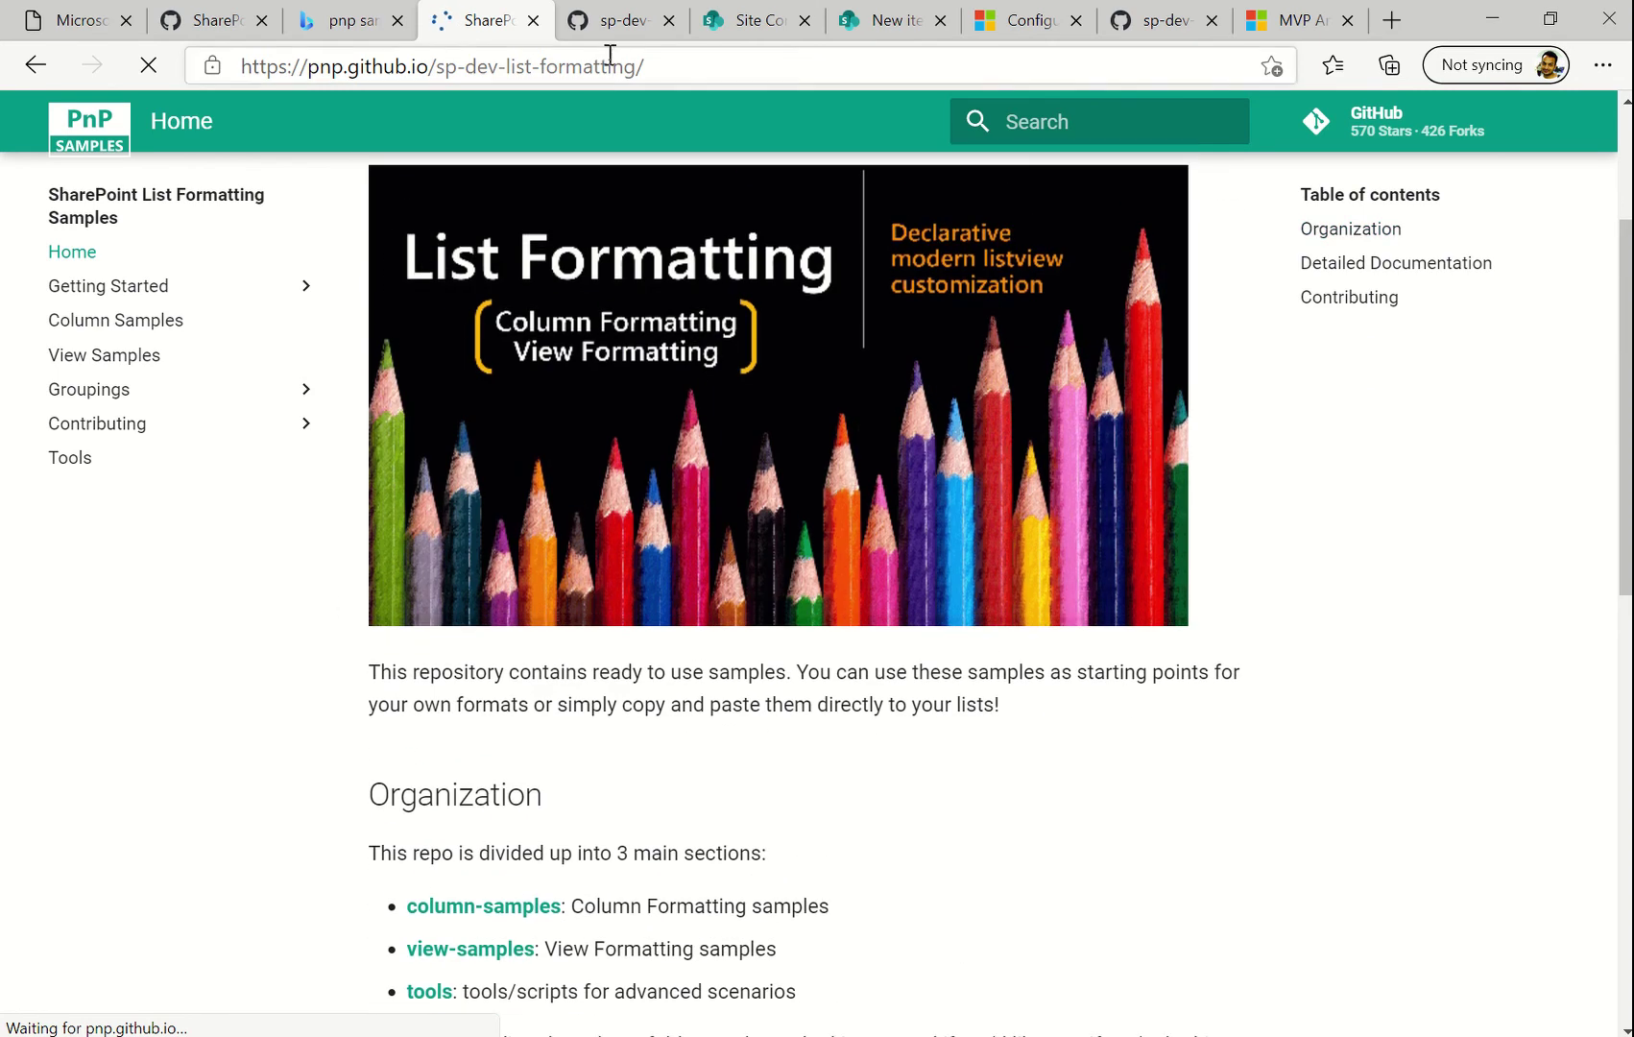
# Browse the GitHub column-samples folder listing, then return to the Requests list
pyautogui.click(615, 21)
pyautogui.scroll(-8, 326, 555)
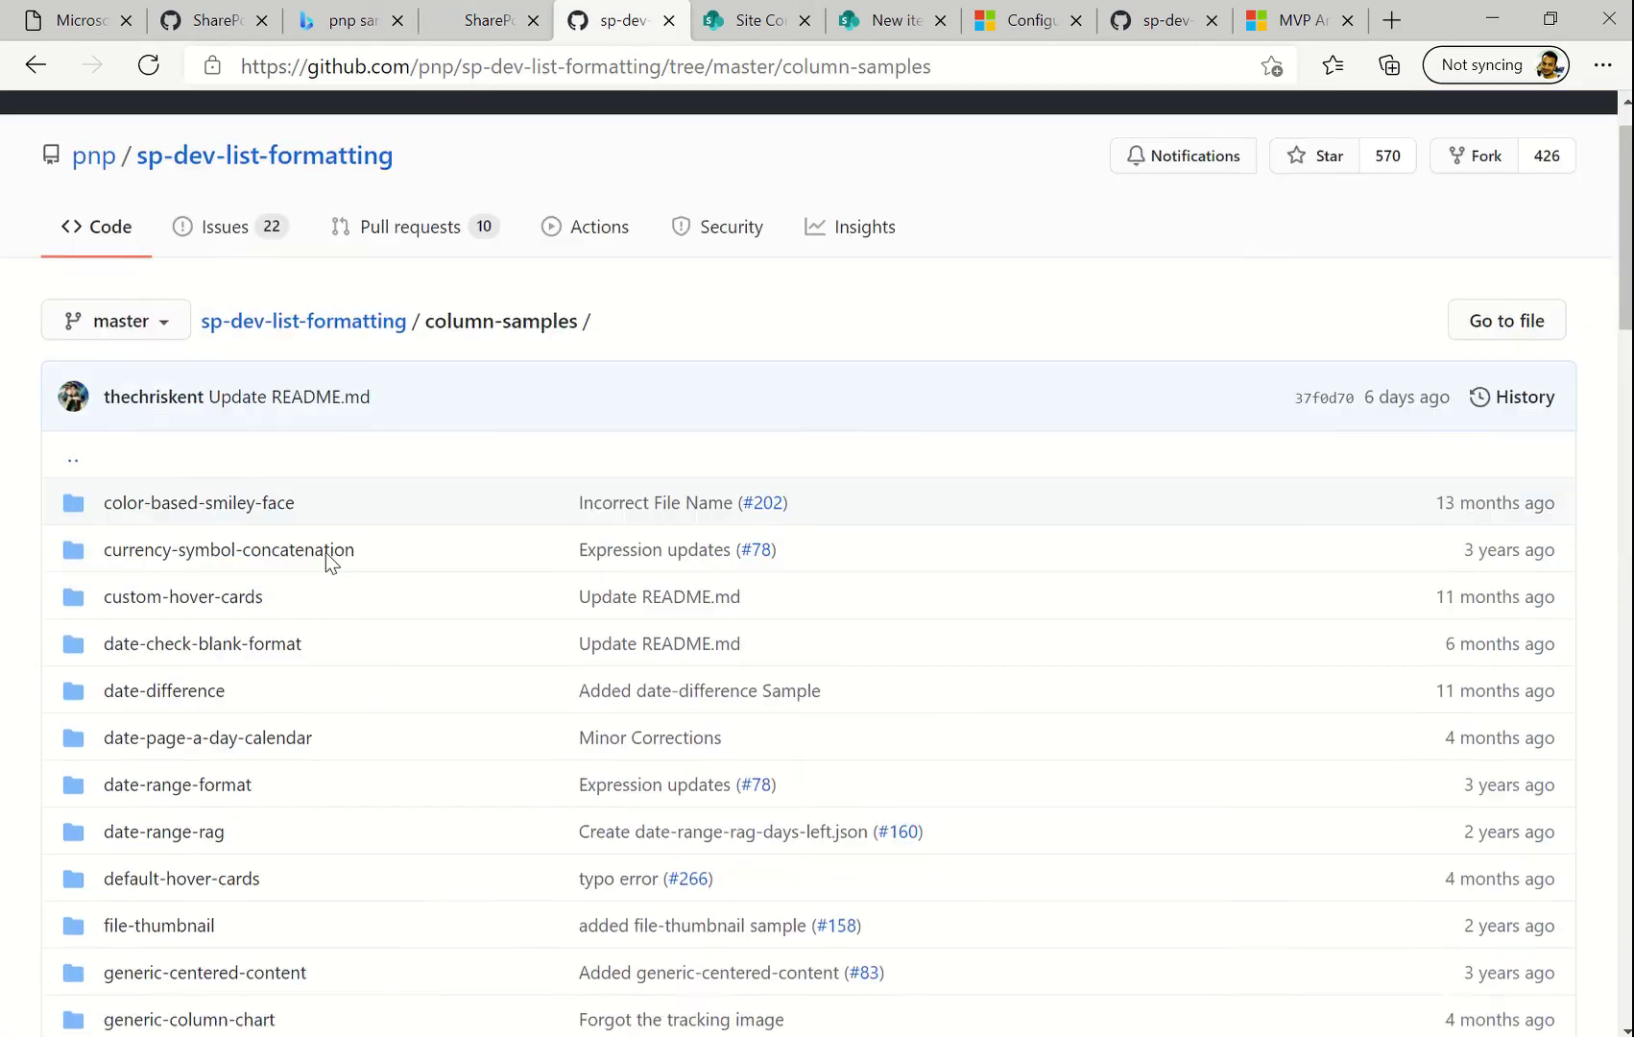
pyautogui.scroll(9, 325, 551)
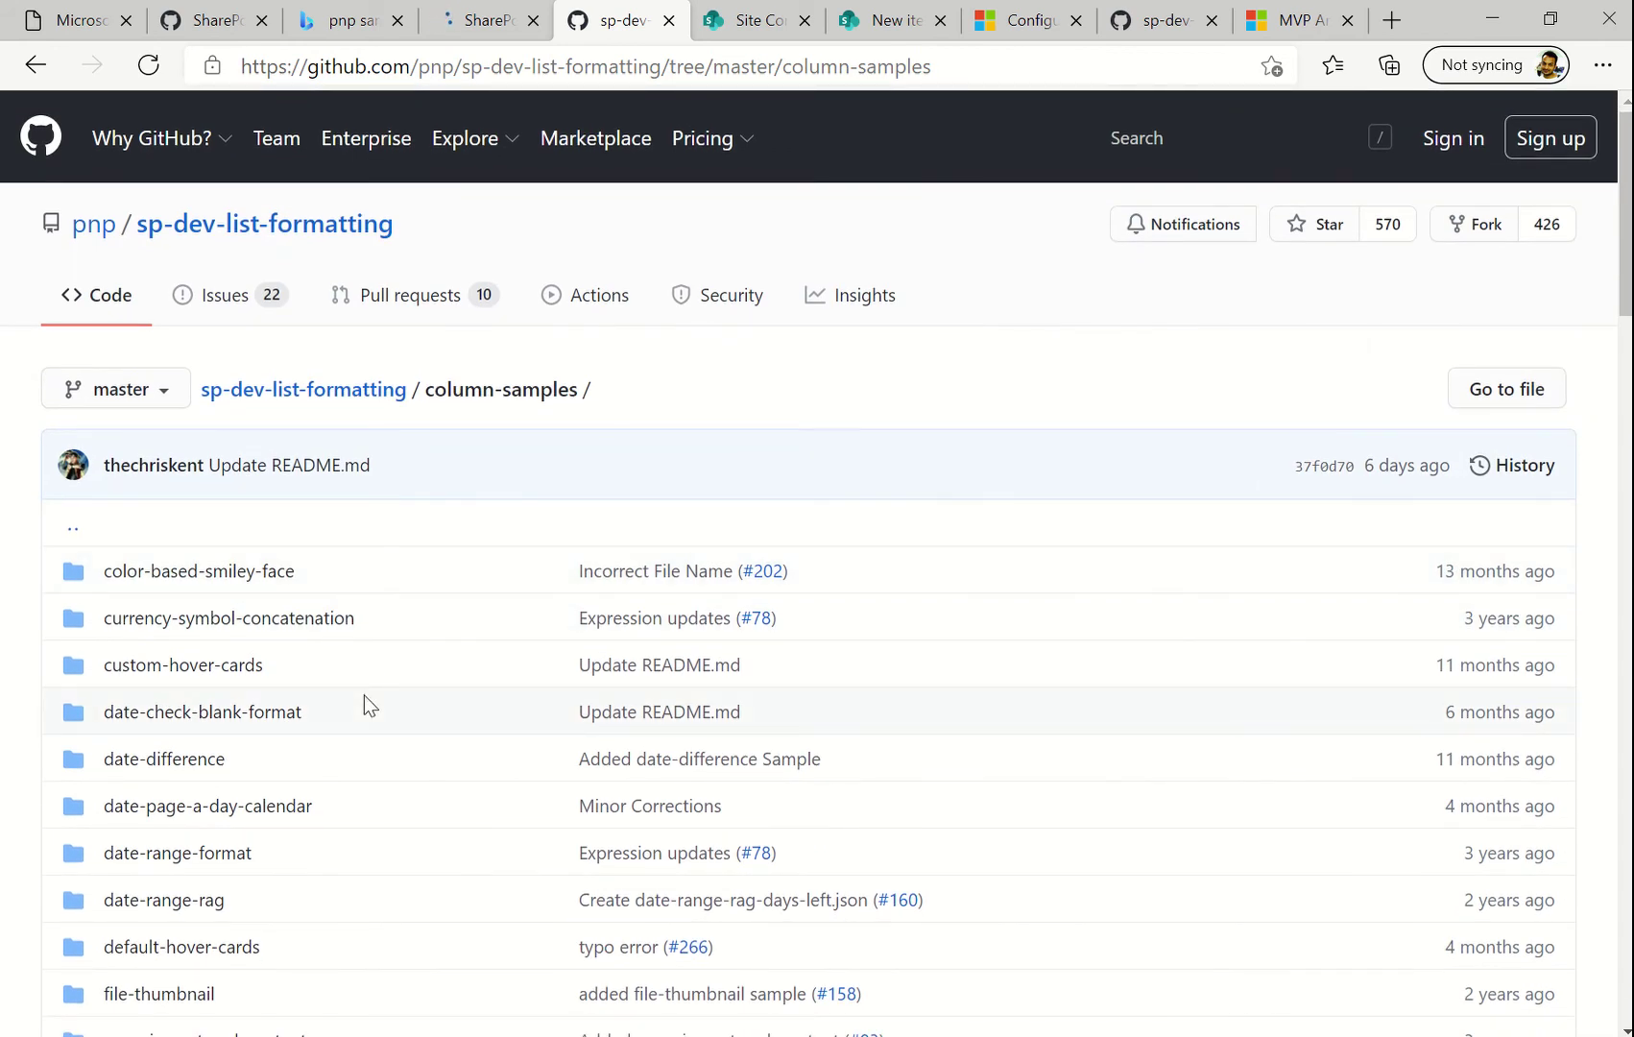
pyautogui.scroll(-2, 364, 694)
pyautogui.scroll(-2, 364, 694)
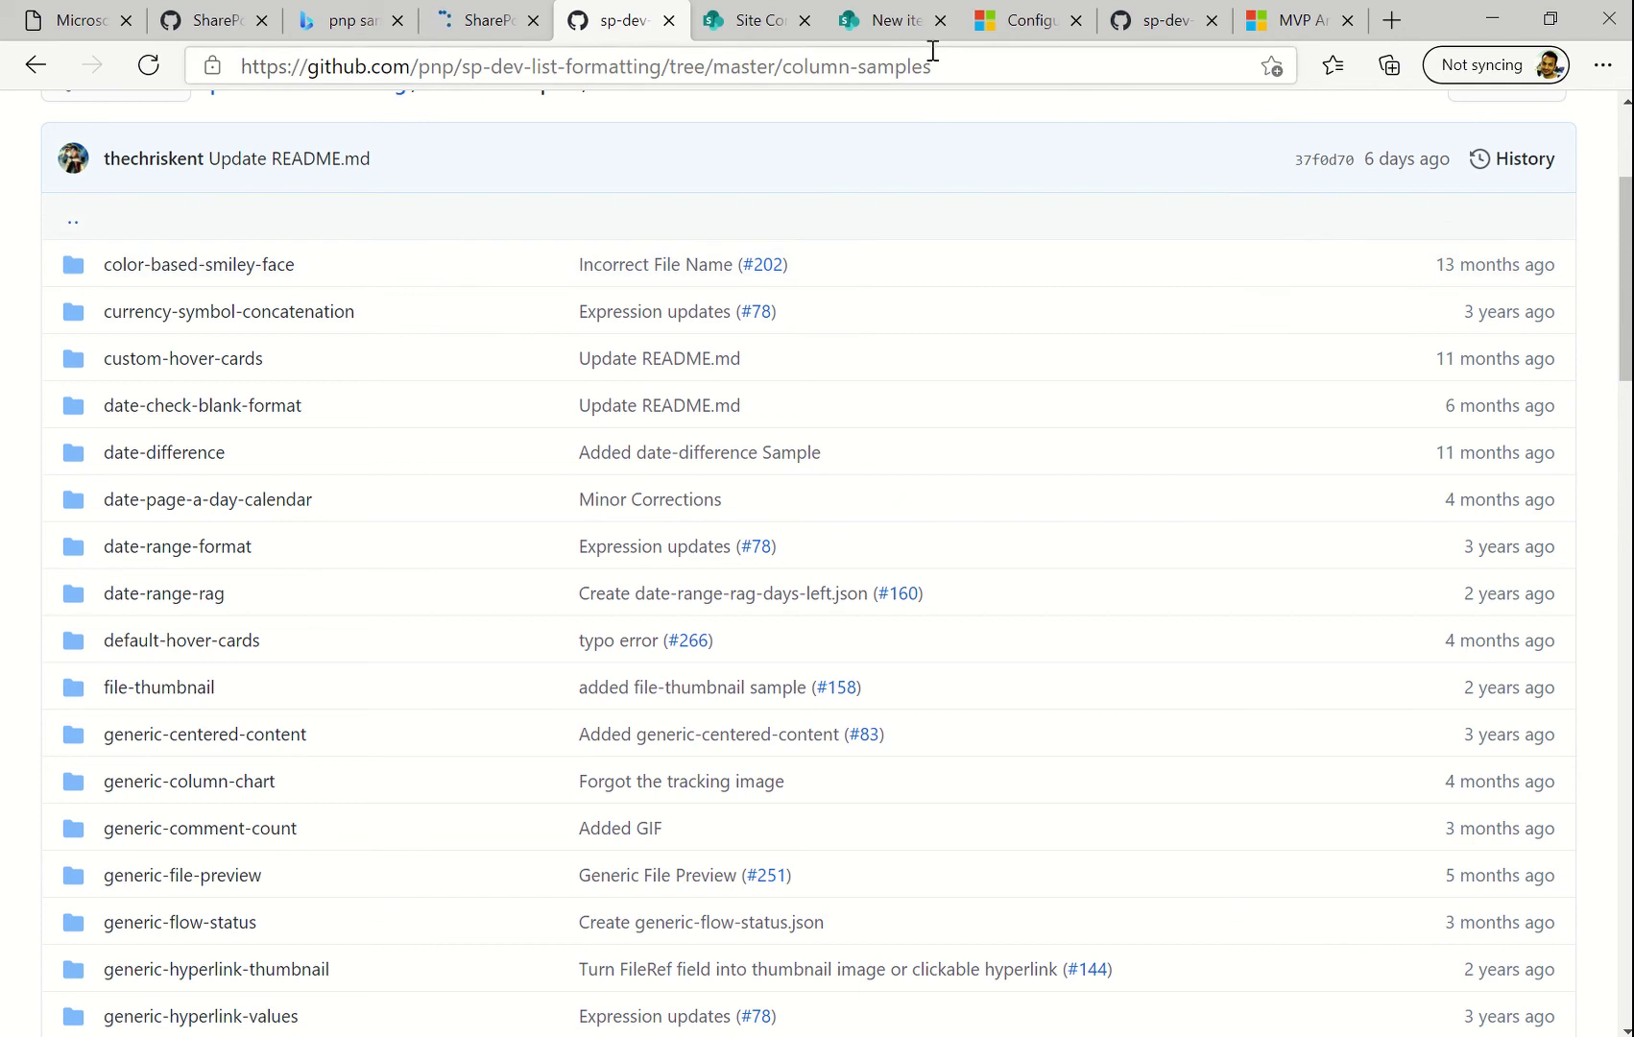
pyautogui.click(876, 29)
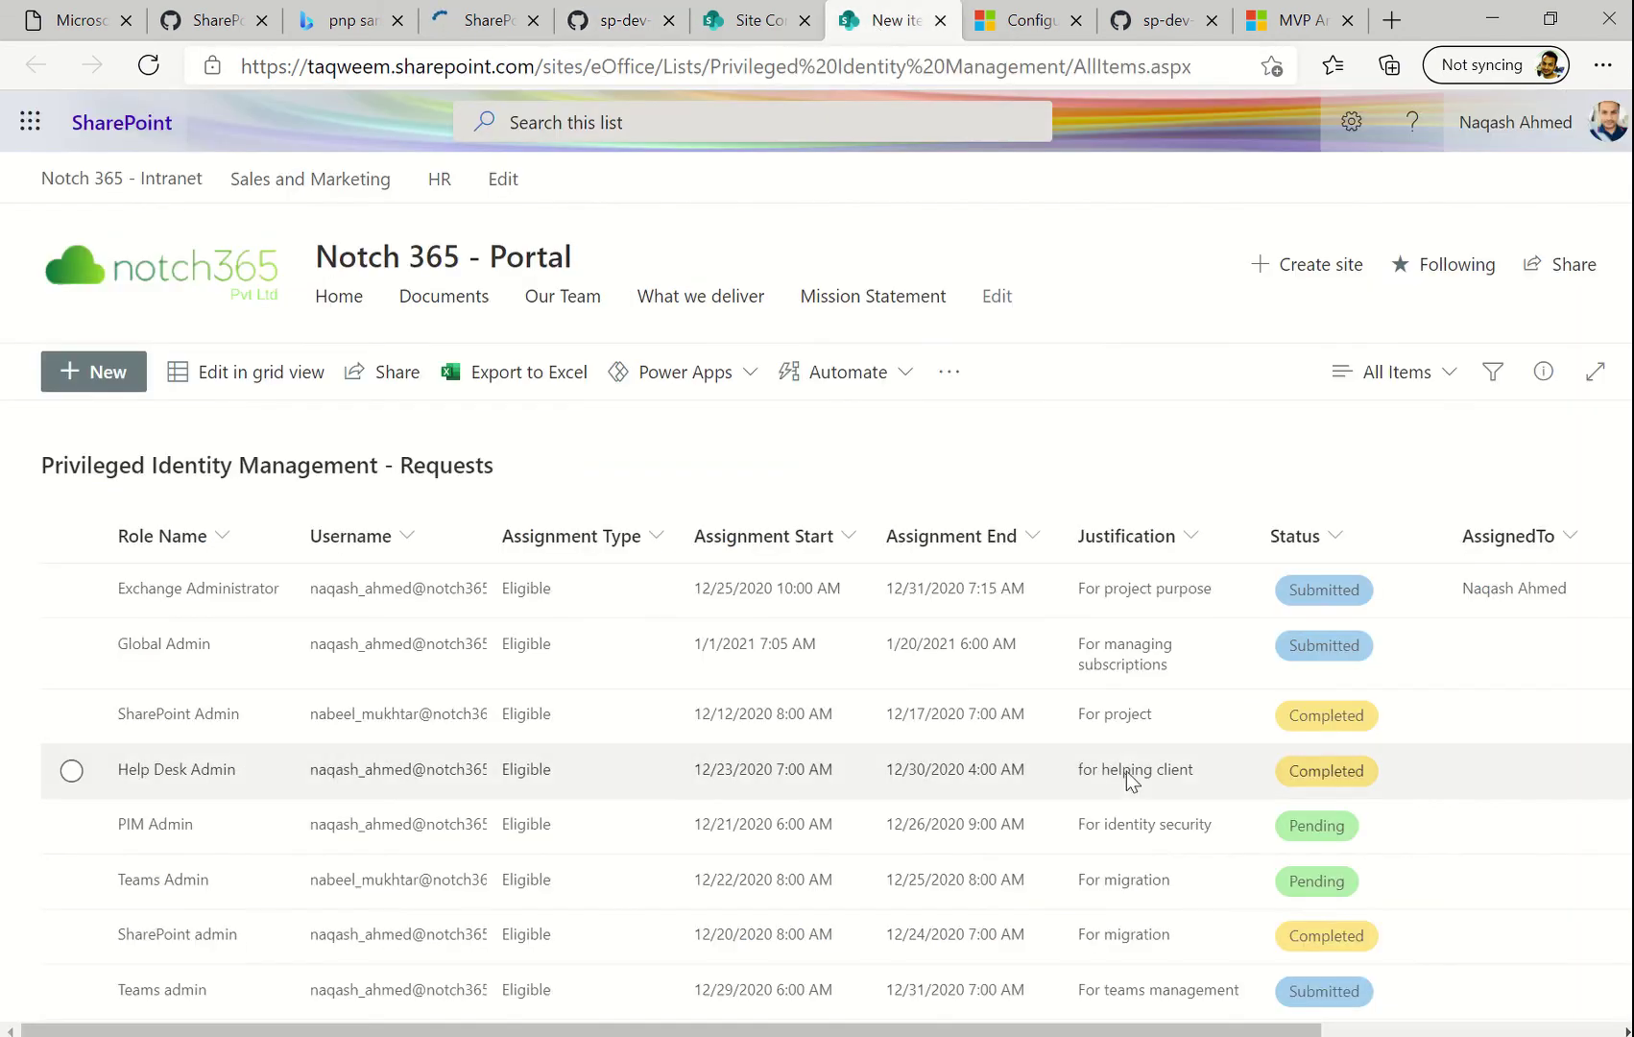
# Scroll the Requests list right to AssignedTo, then switch to the column-samples tab
pyautogui.hscroll(4, 1131, 774)
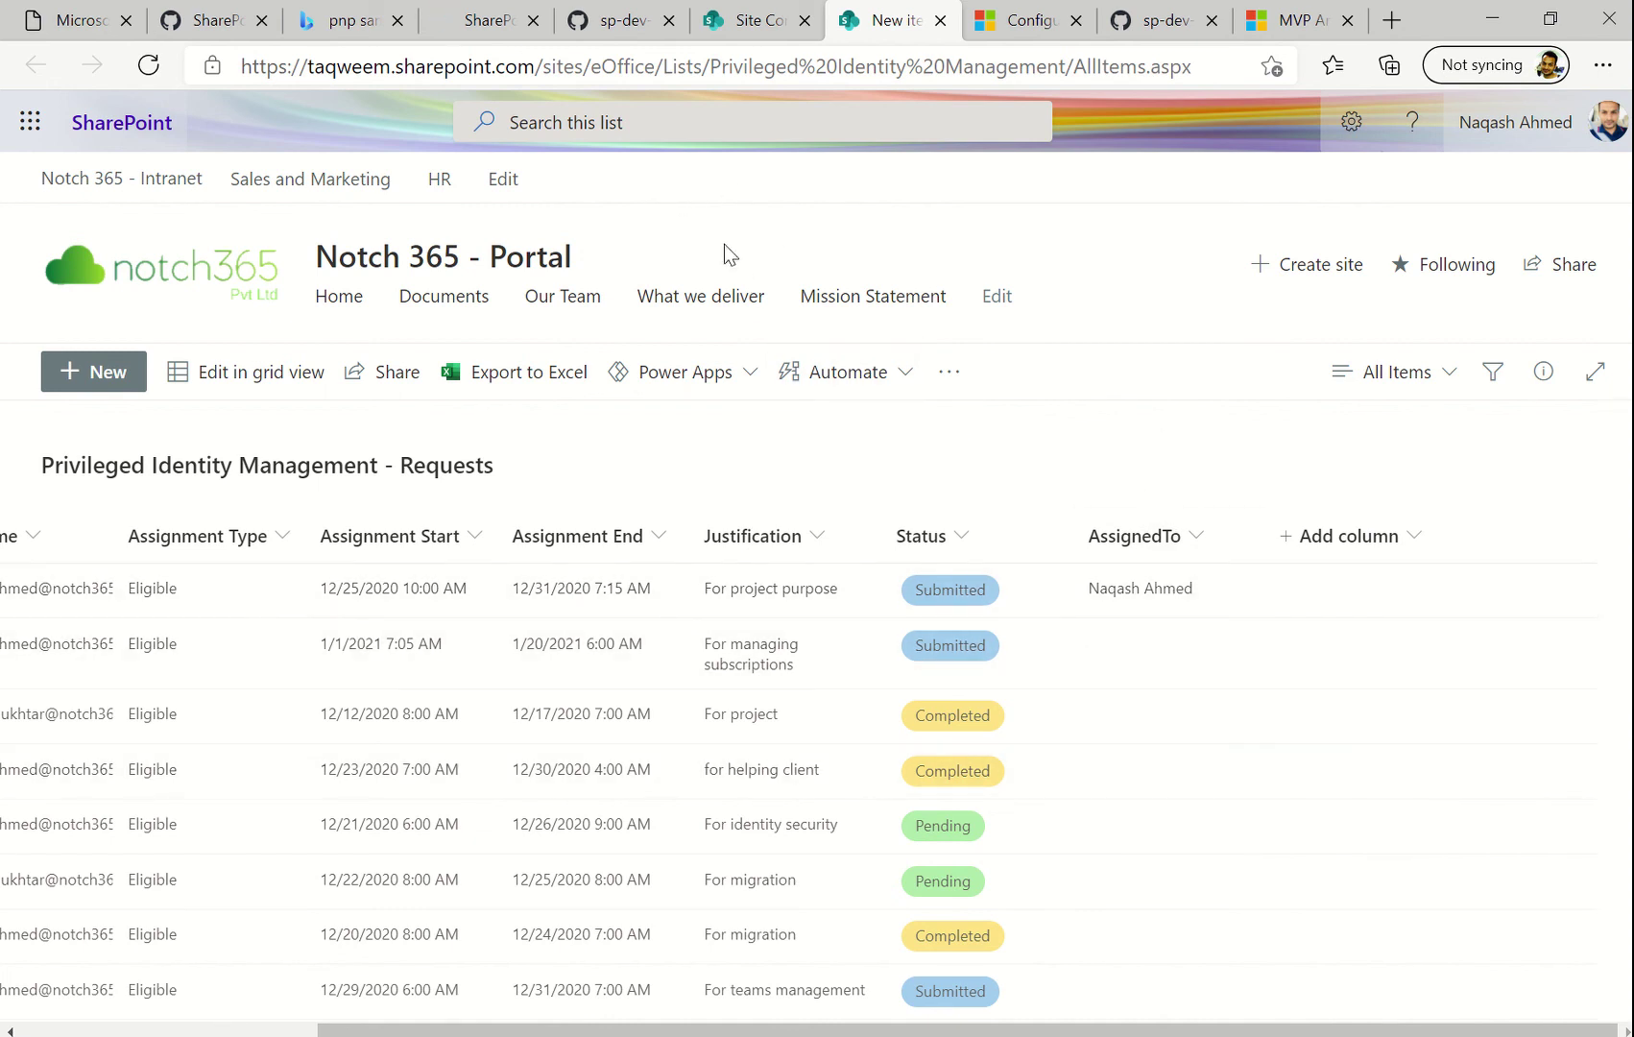
pyautogui.click(629, 16)
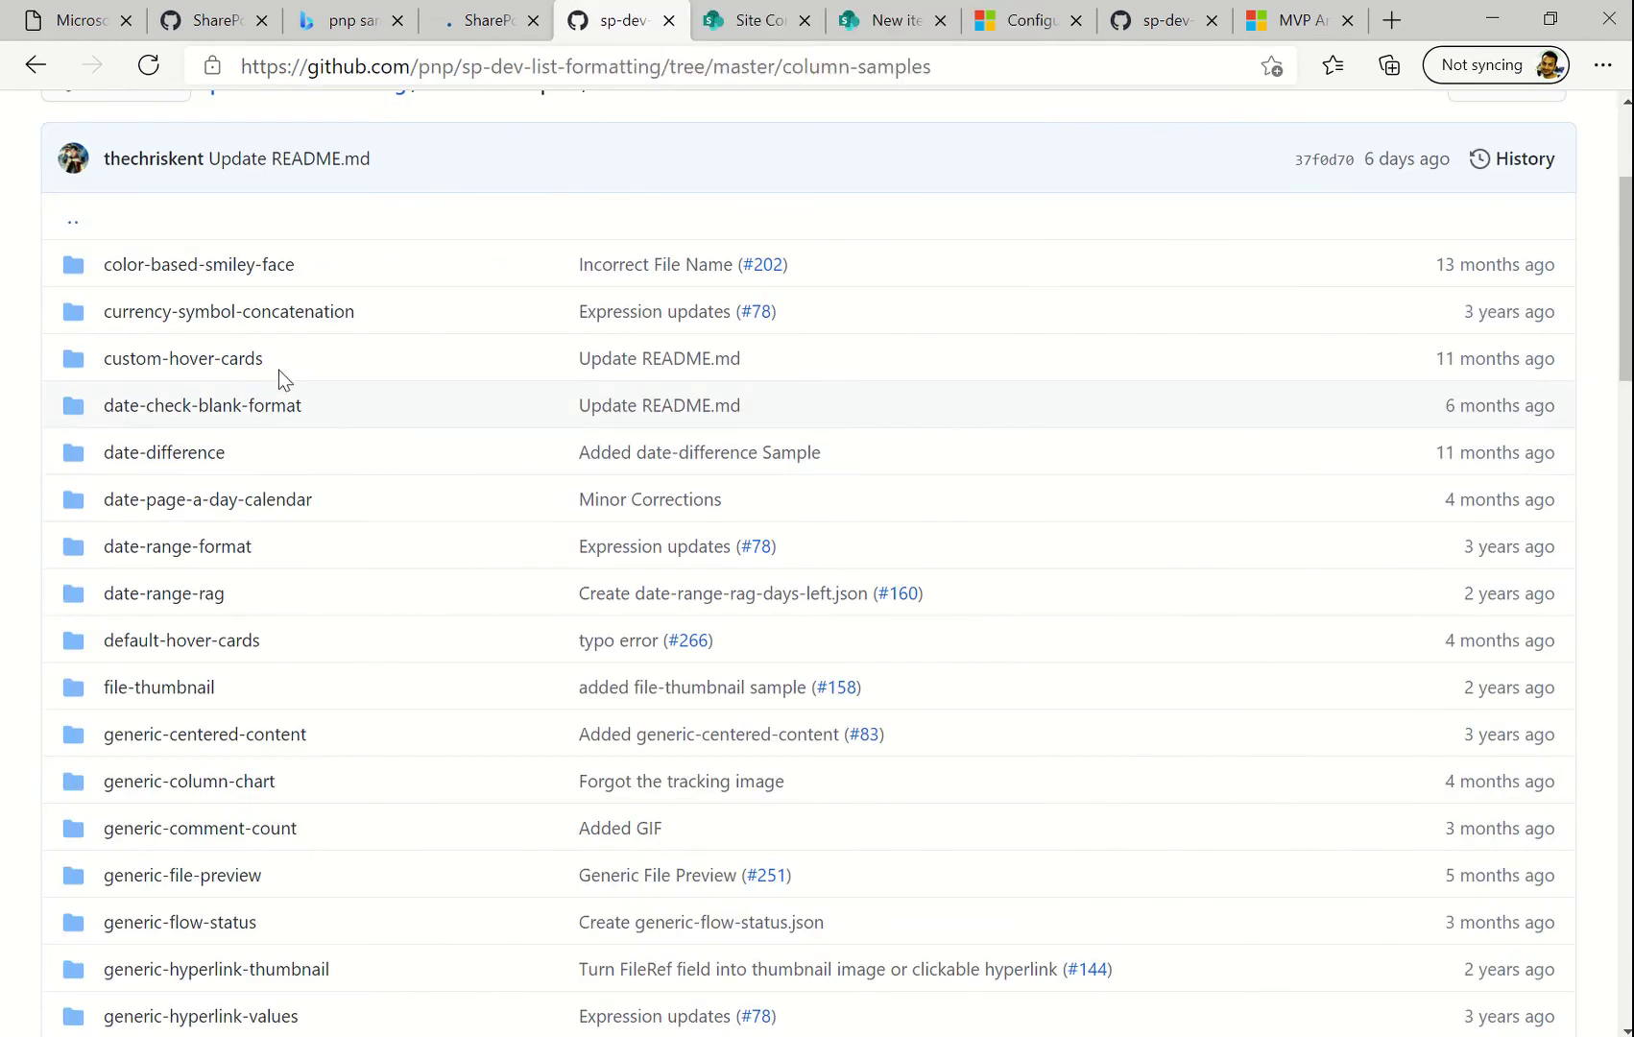
# Open default-hover-cards' Person-hover-card.json as Raw, select all its JSON, and return to SharePoint
pyautogui.click(198, 643)
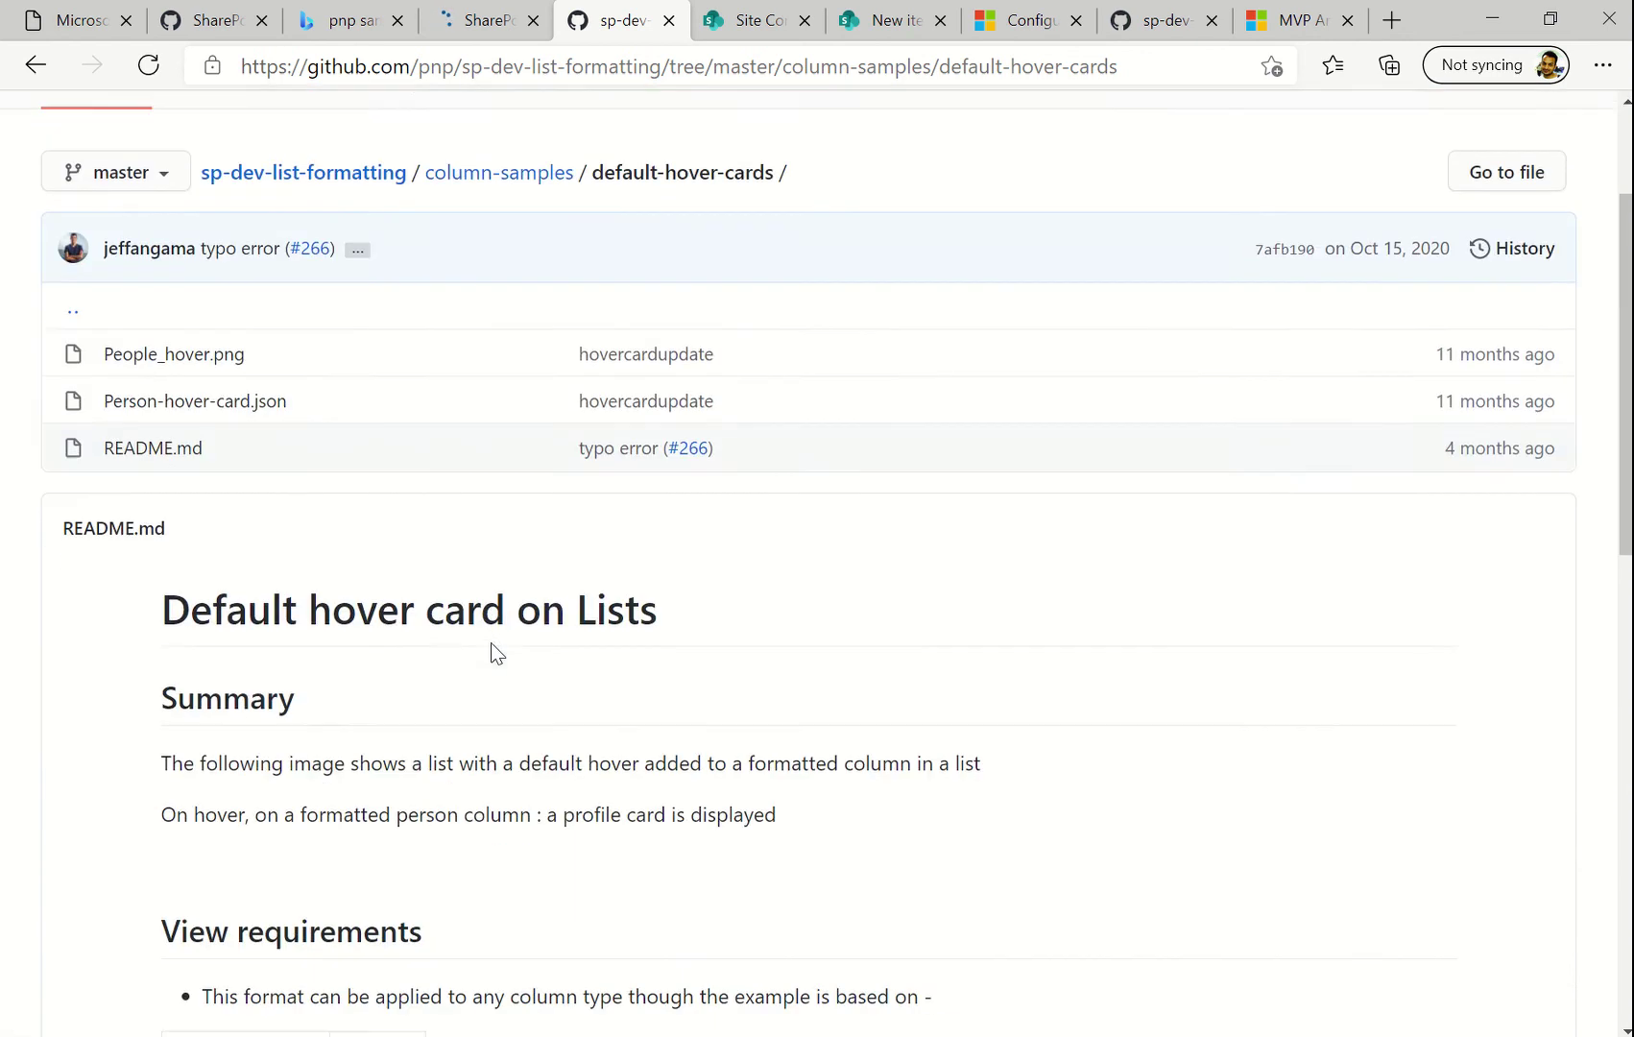
pyautogui.scroll(-5, 491, 644)
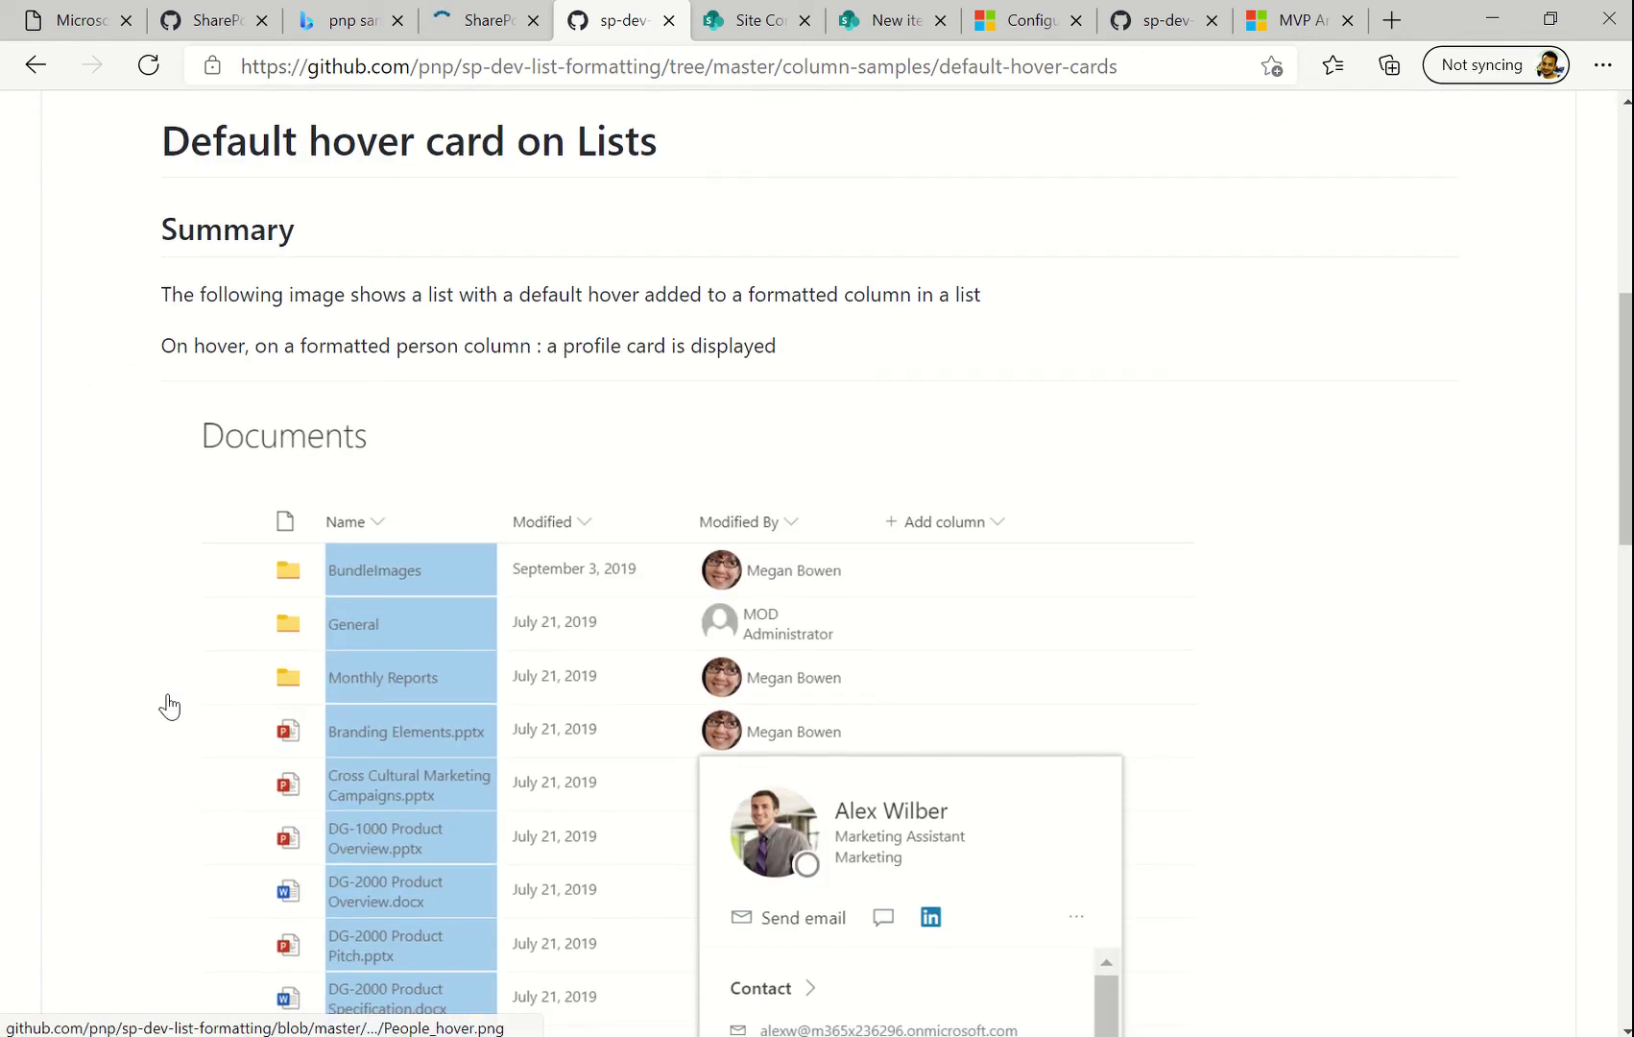
pyautogui.scroll(4, 169, 707)
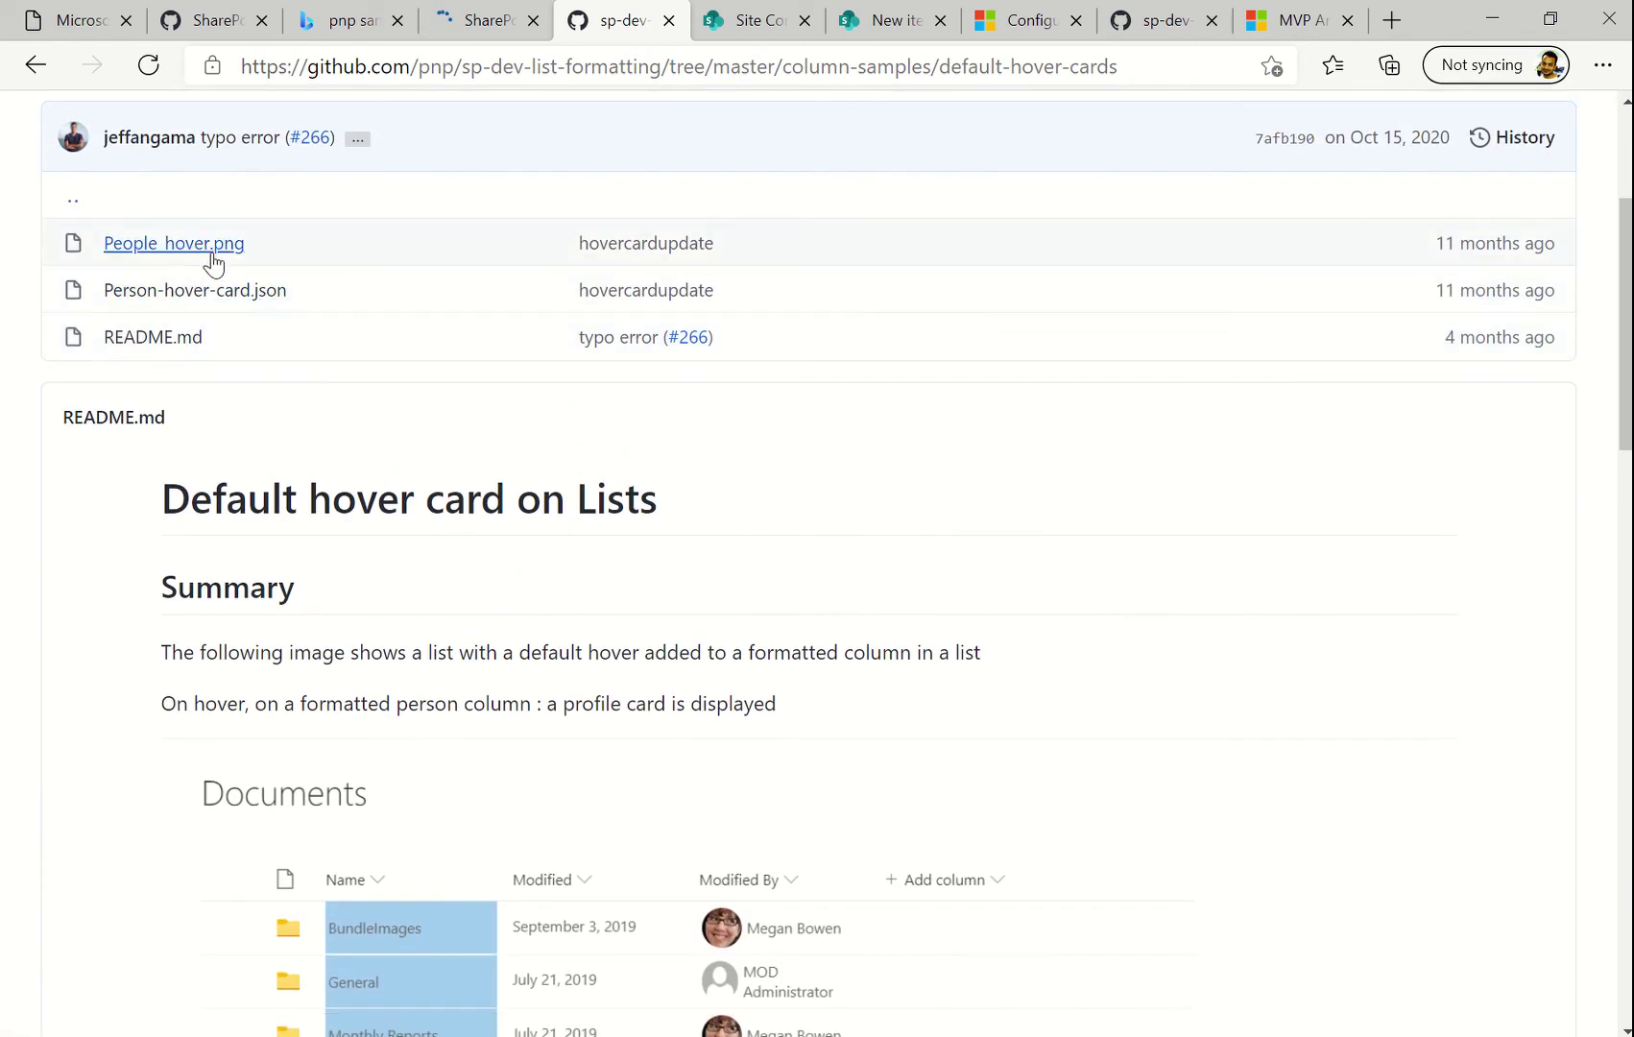
pyautogui.click(213, 294)
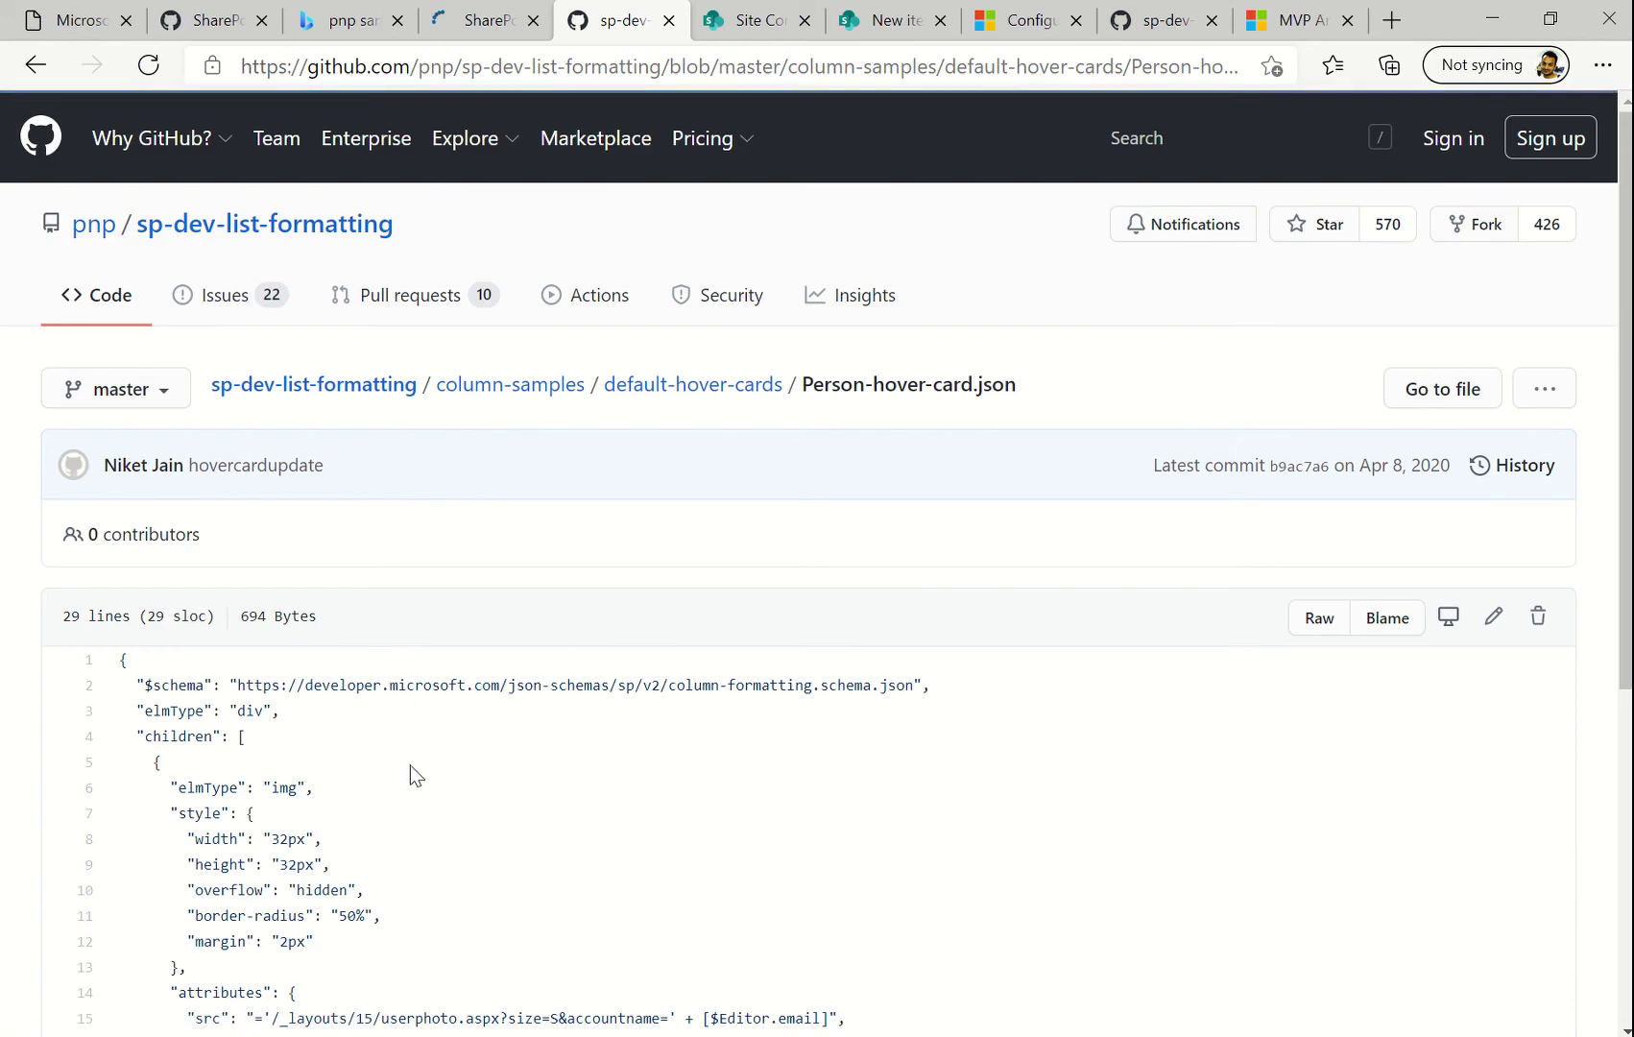
pyautogui.scroll(-3, 1139, 867)
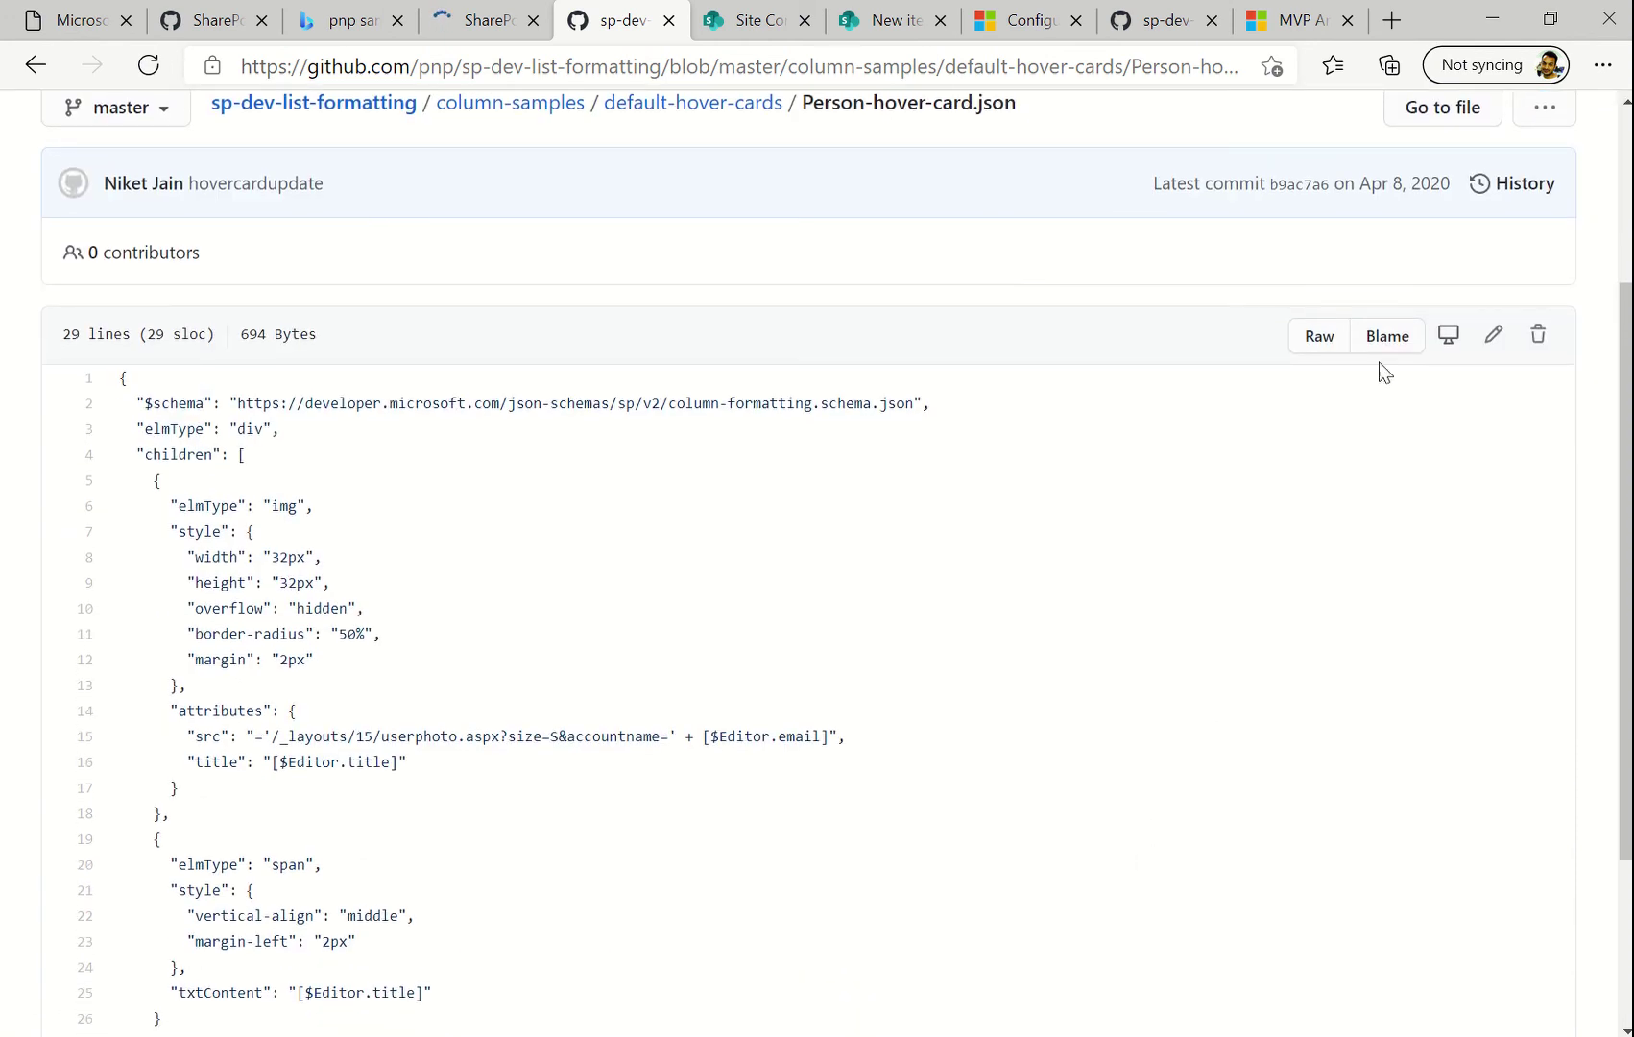
pyautogui.click(1320, 336)
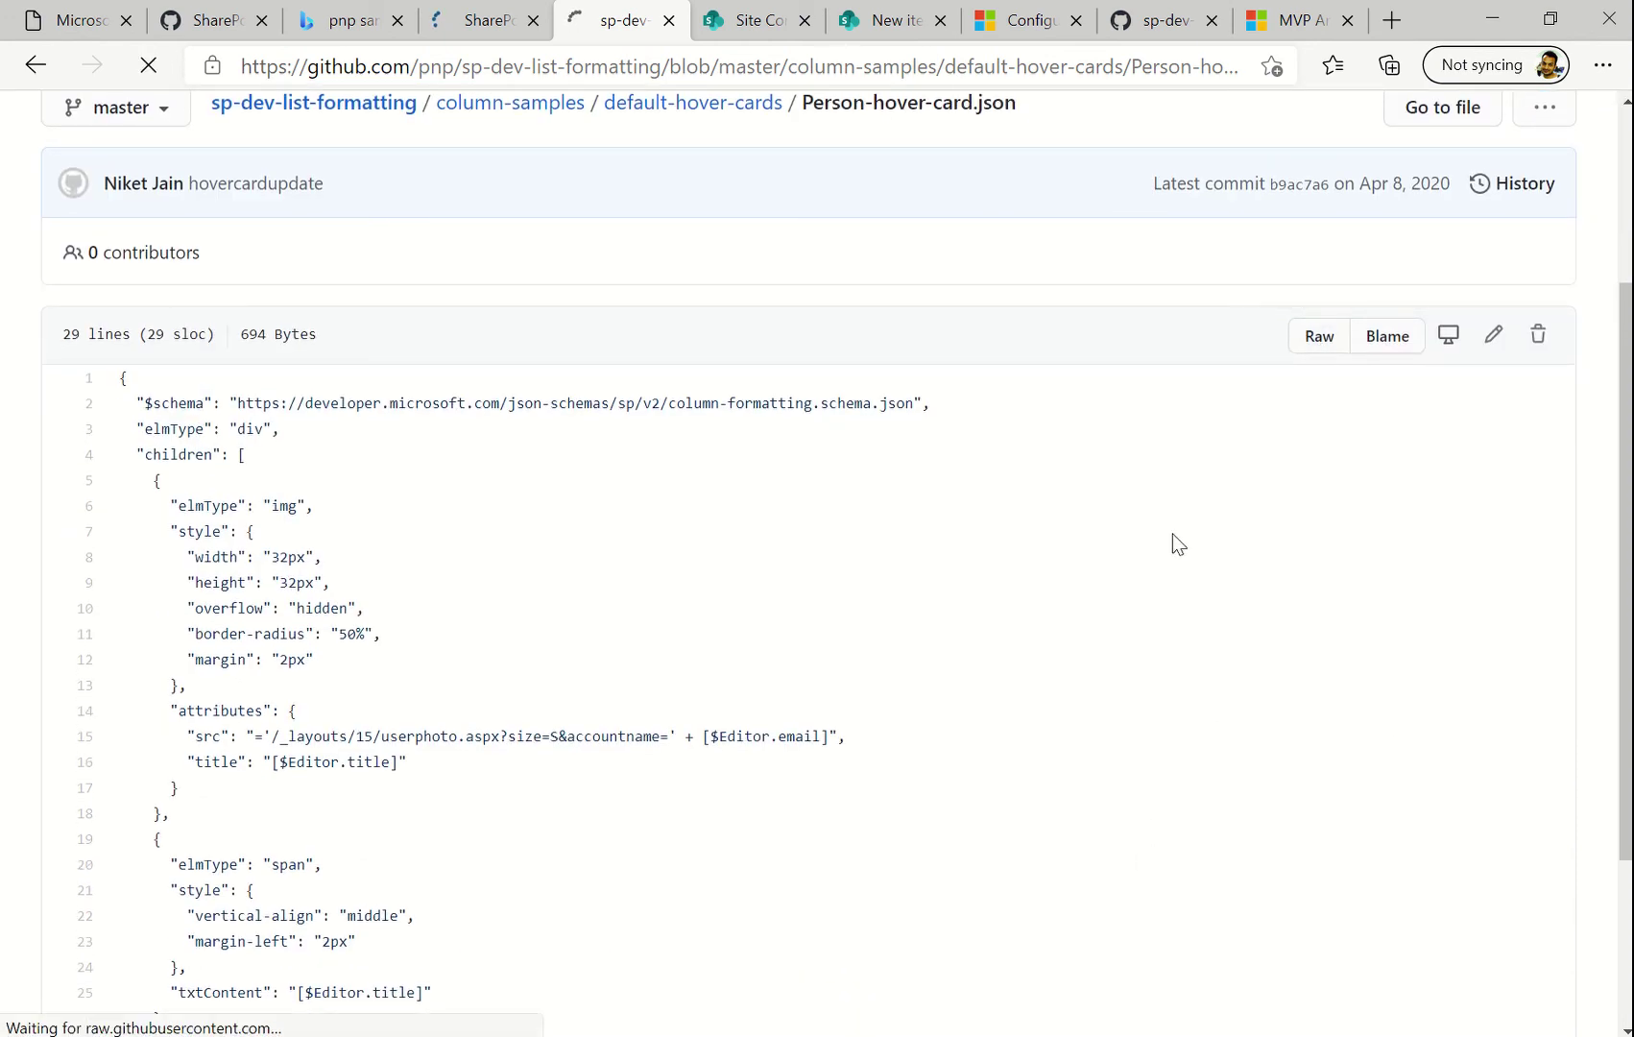
pyautogui.hotkey('ctrl', 'a')
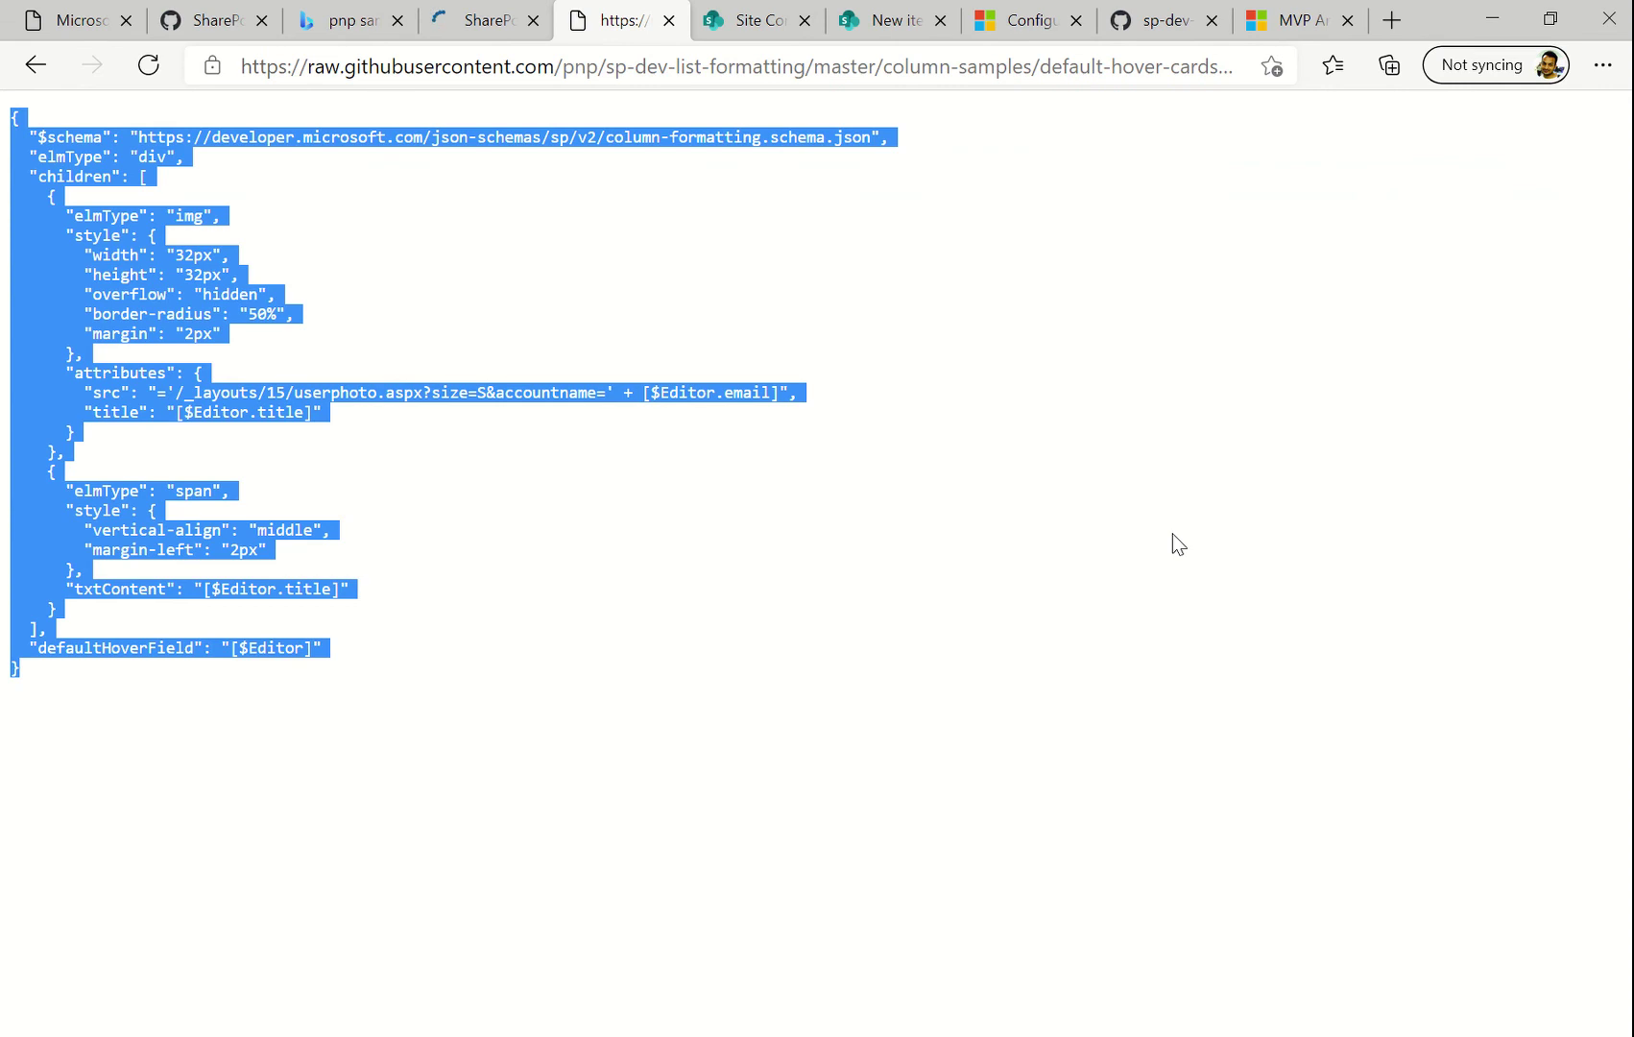
pyautogui.click(911, 28)
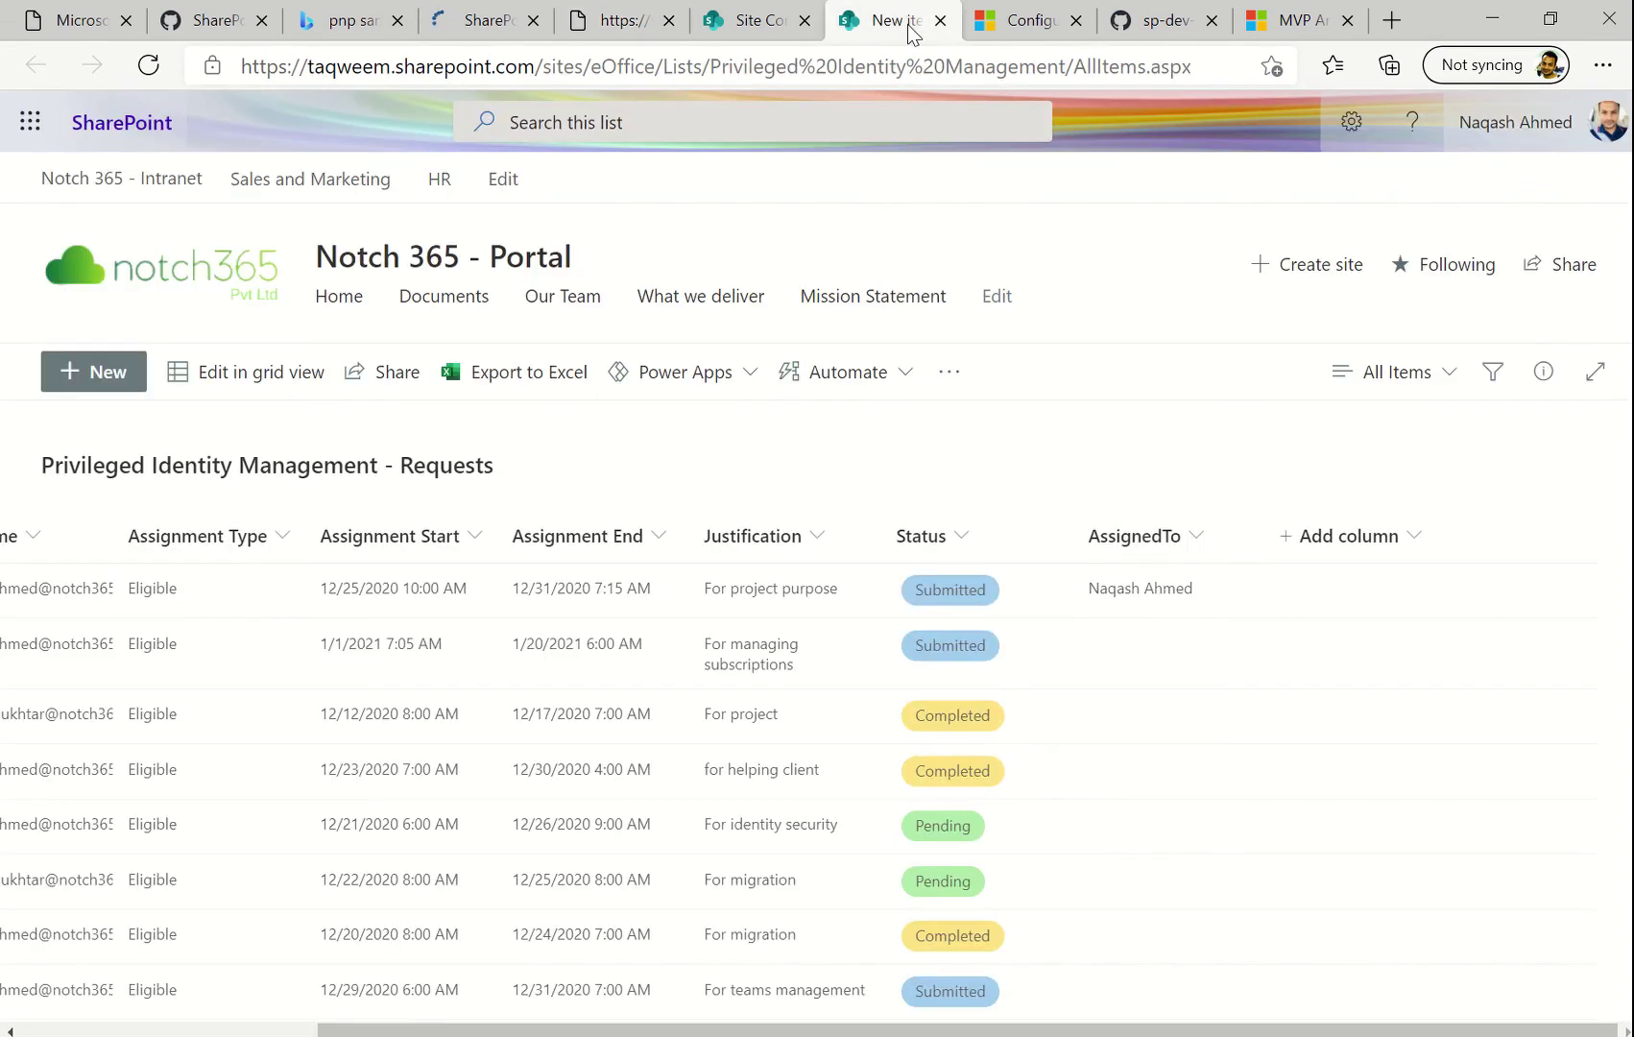
# Format the AssignedTo column in advanced JSON mode, pasting the hover-card sample over the existing JSON
pyautogui.click(1183, 544)
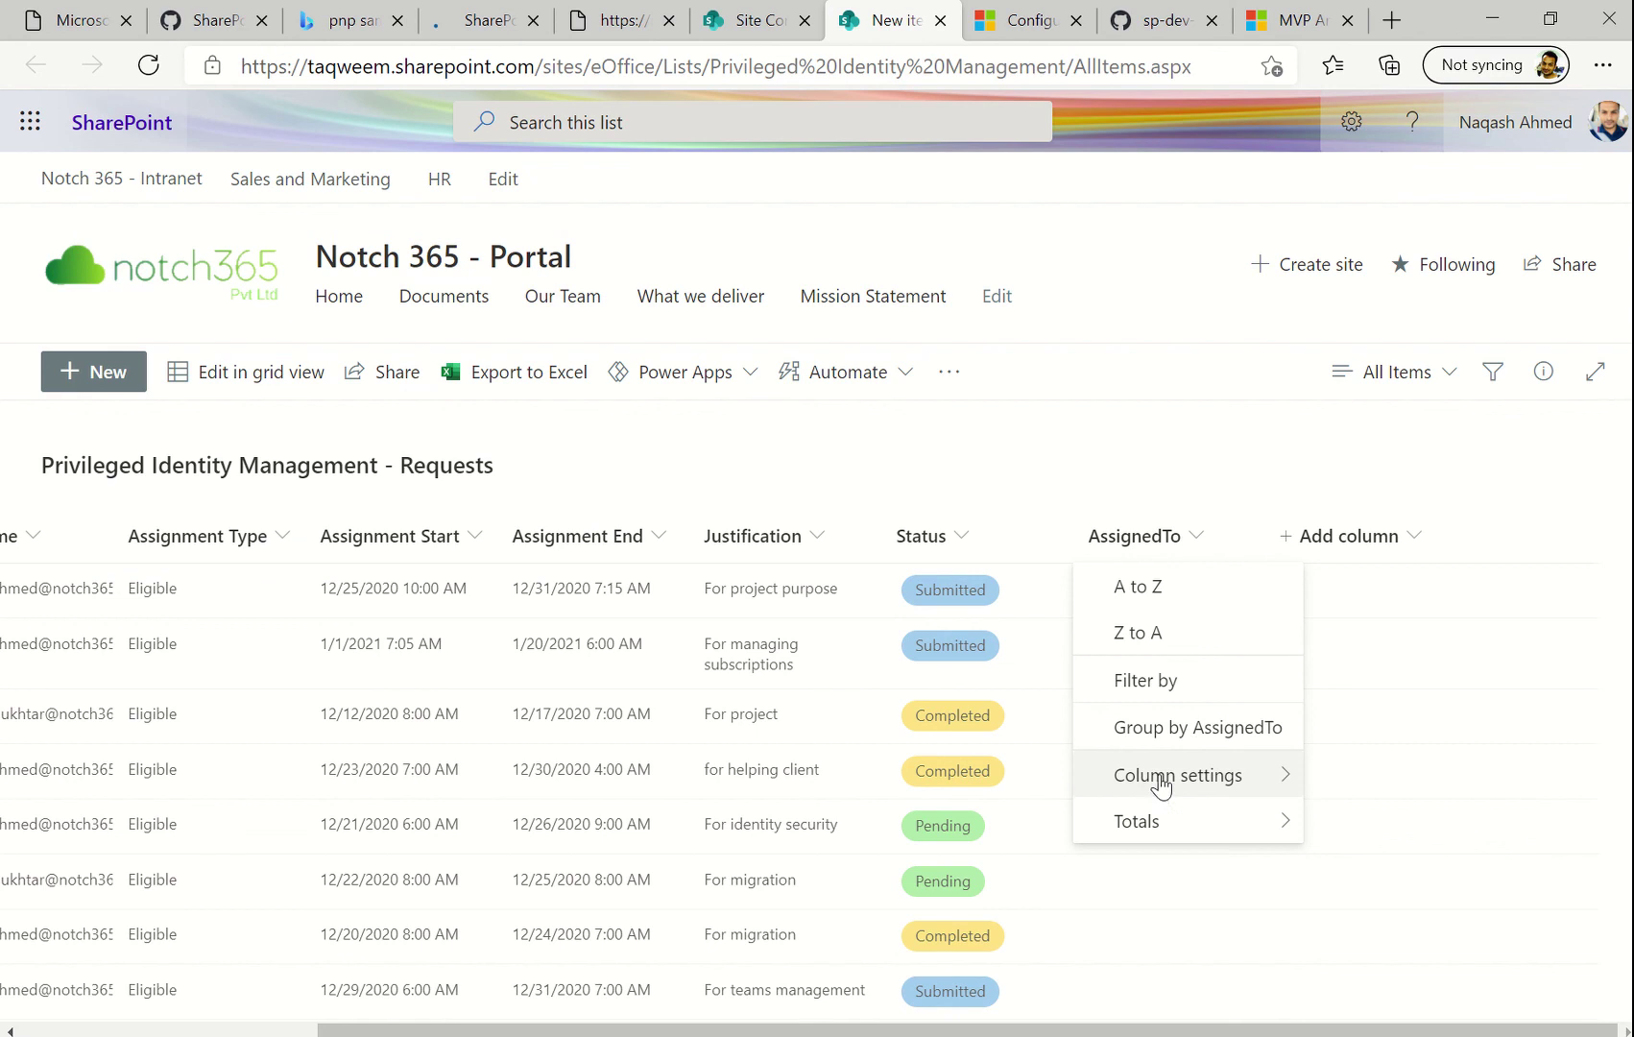
pyautogui.moveTo(1160, 785)
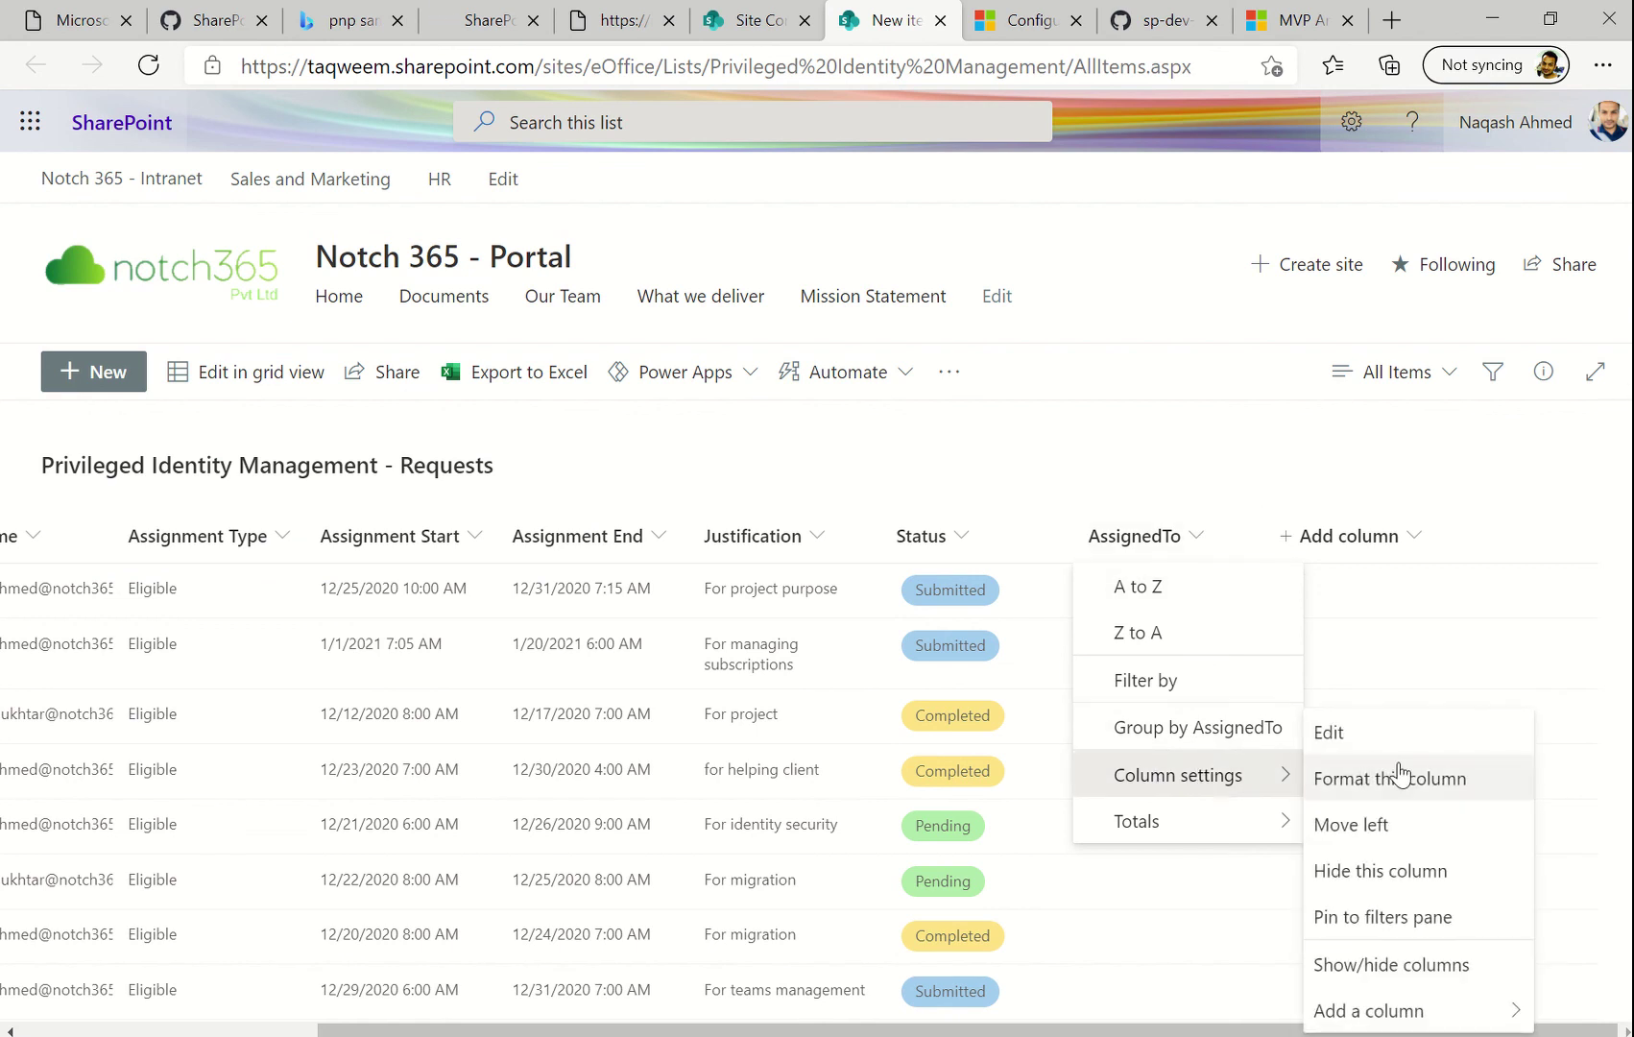
pyautogui.click(1400, 776)
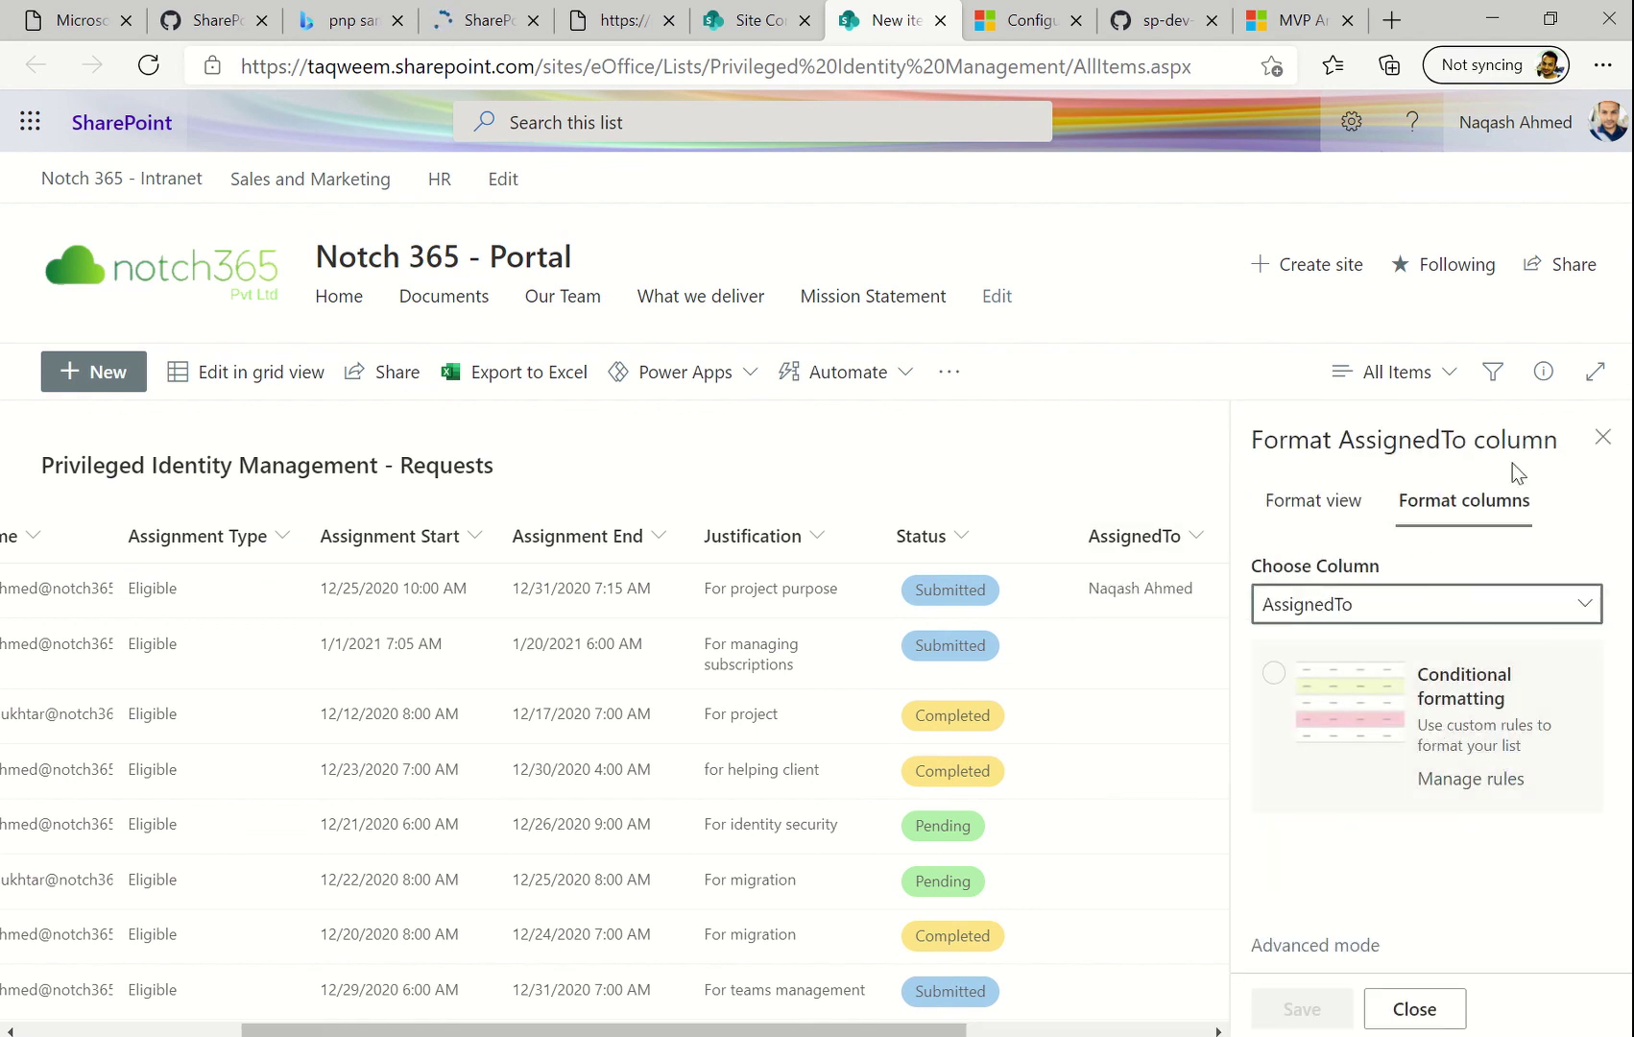
pyautogui.click(1296, 946)
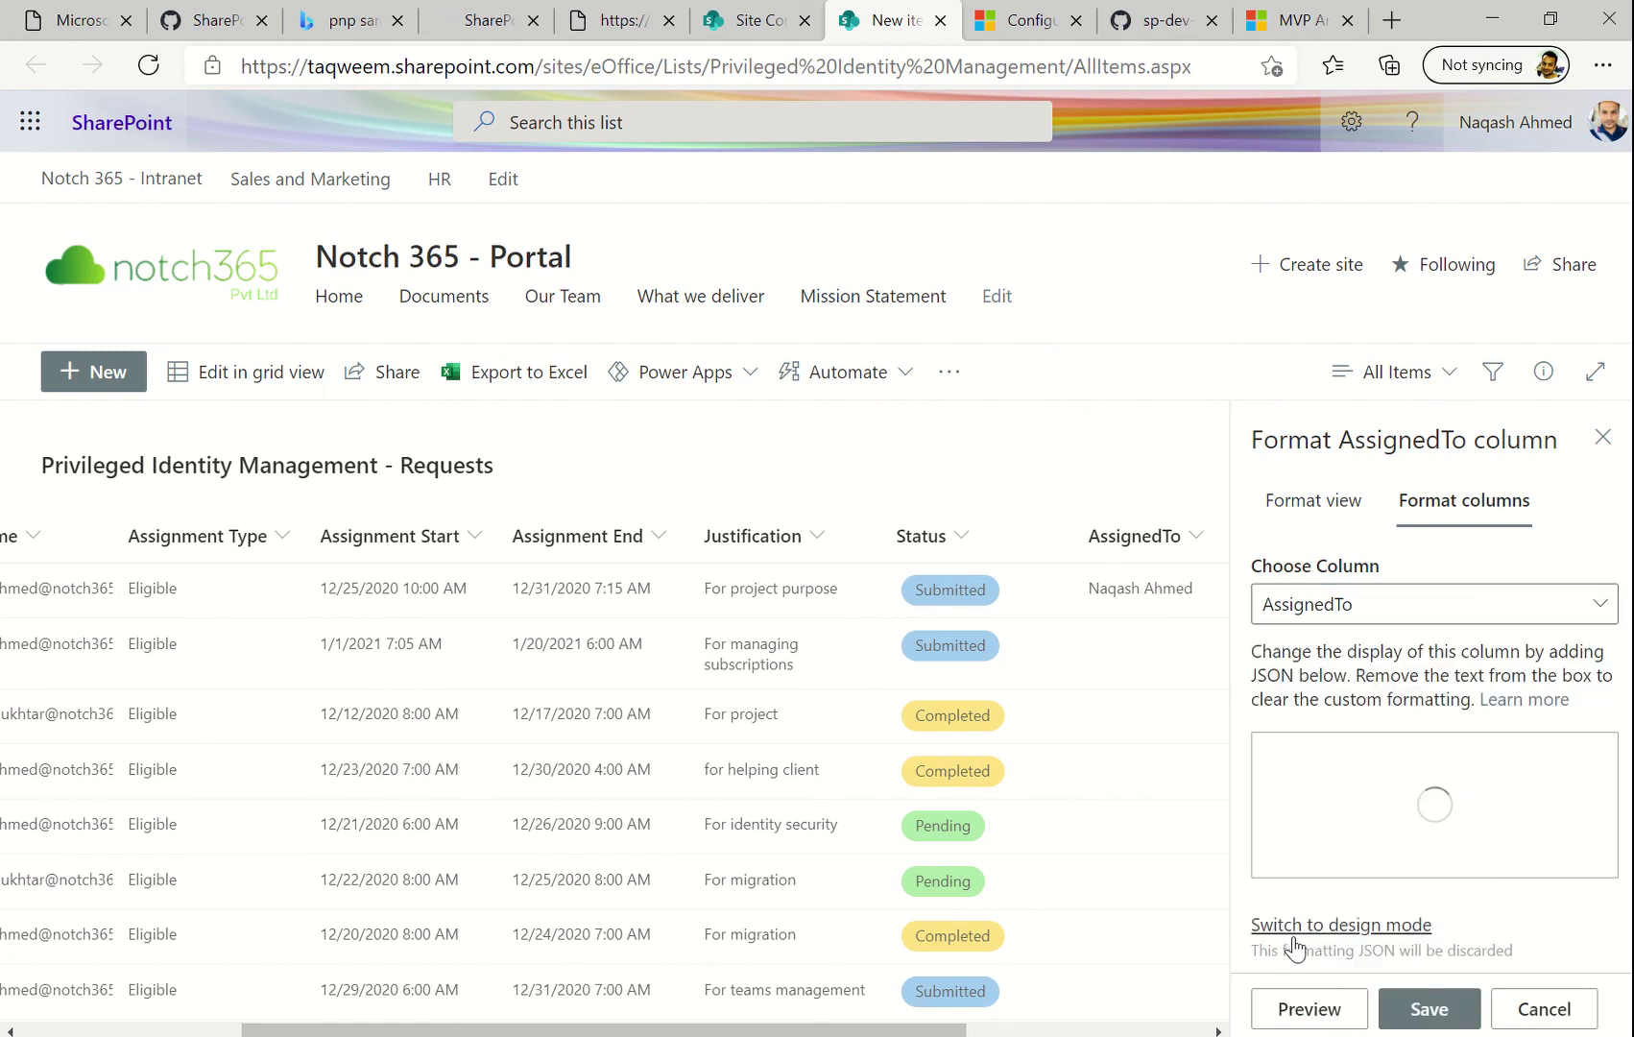
pyautogui.click(1342, 607)
pyautogui.click(1342, 607)
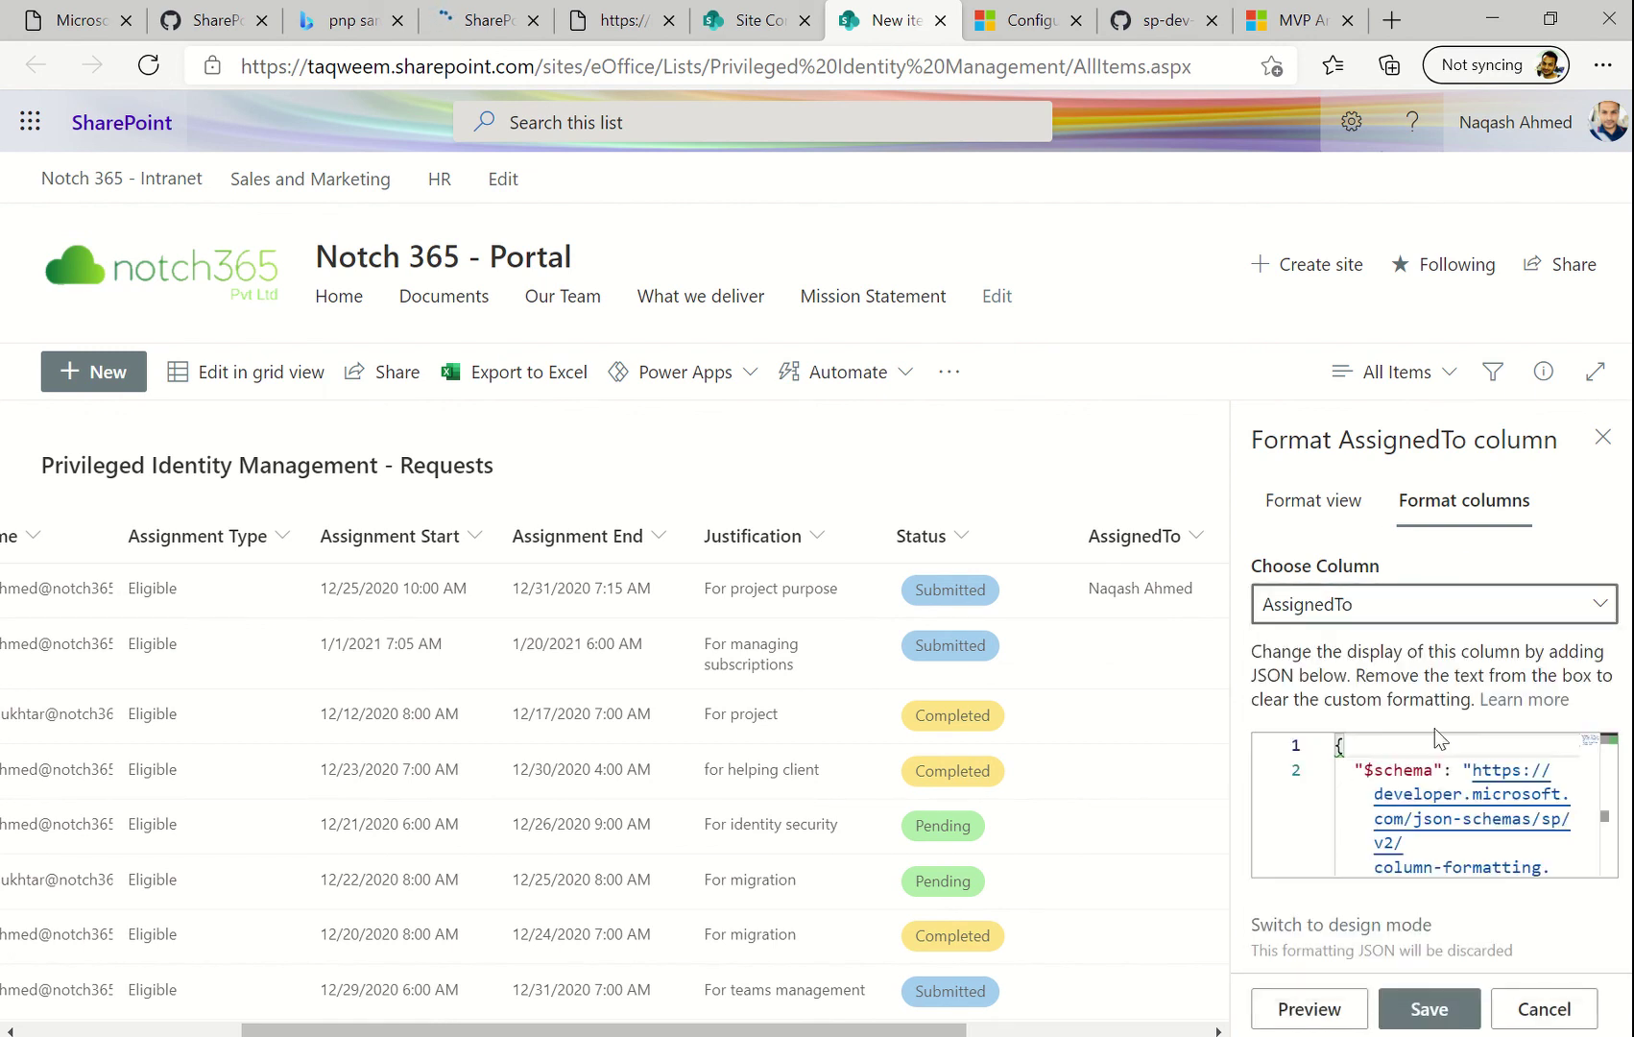
pyautogui.scroll(-2, 1424, 838)
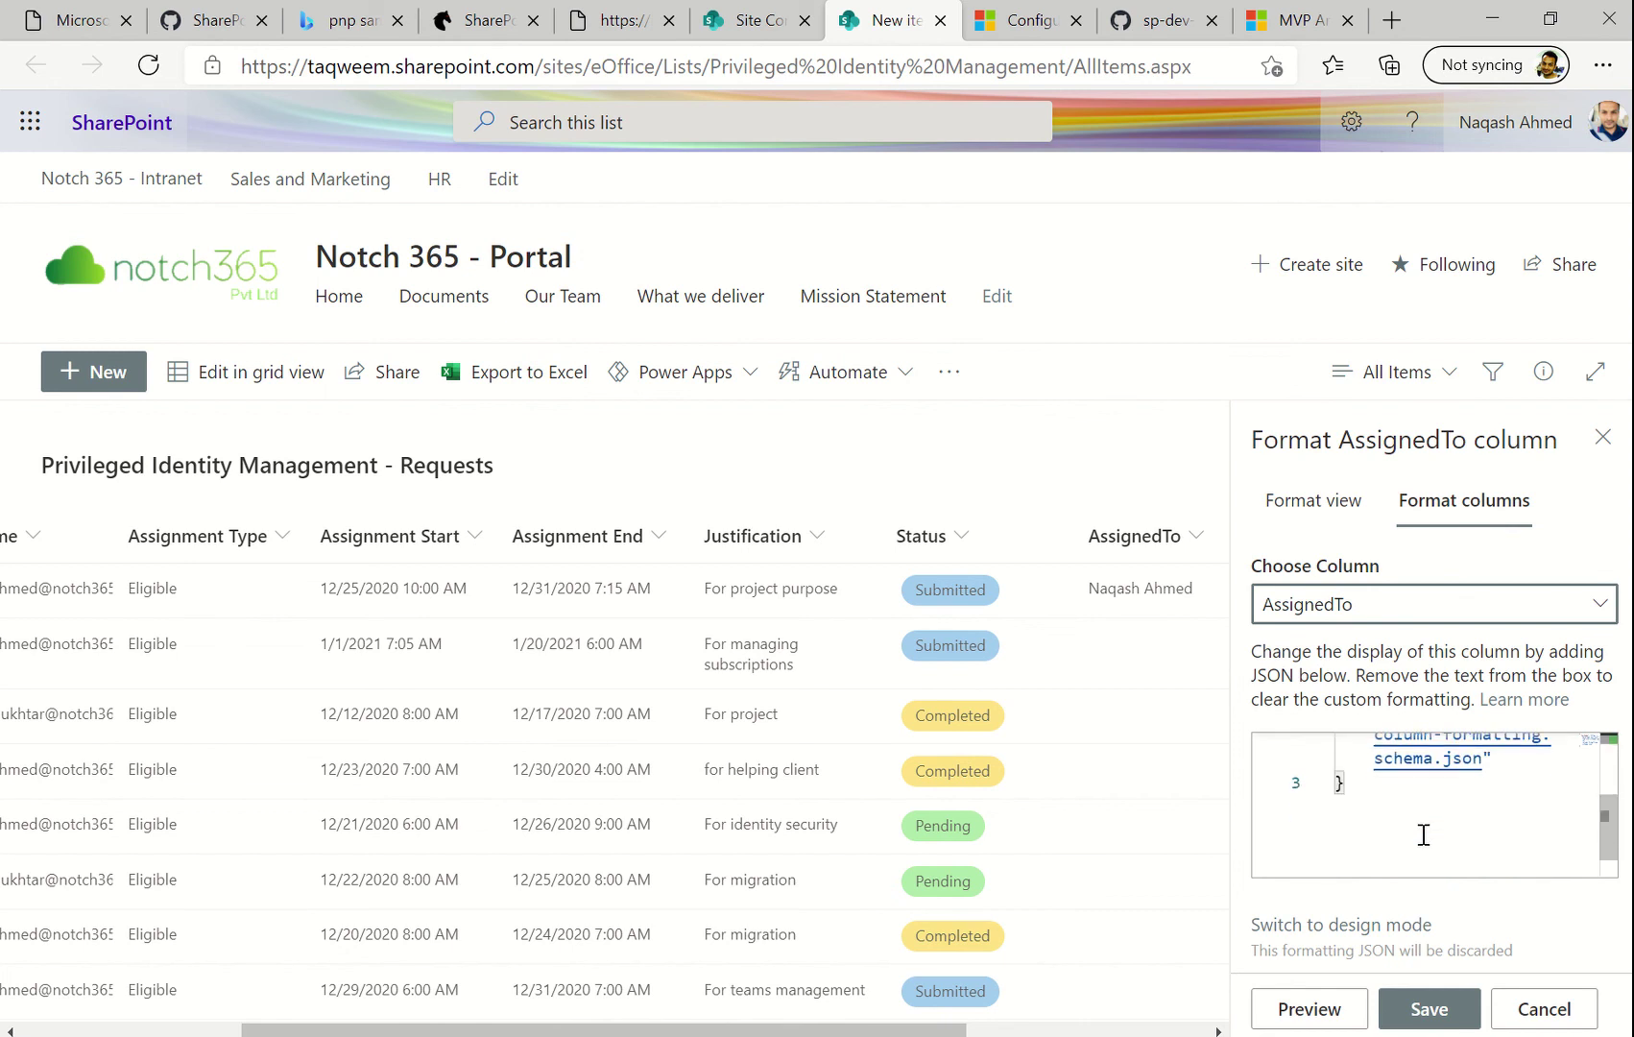
pyautogui.click(1470, 814)
pyautogui.hotkey('ctrl', 'a')
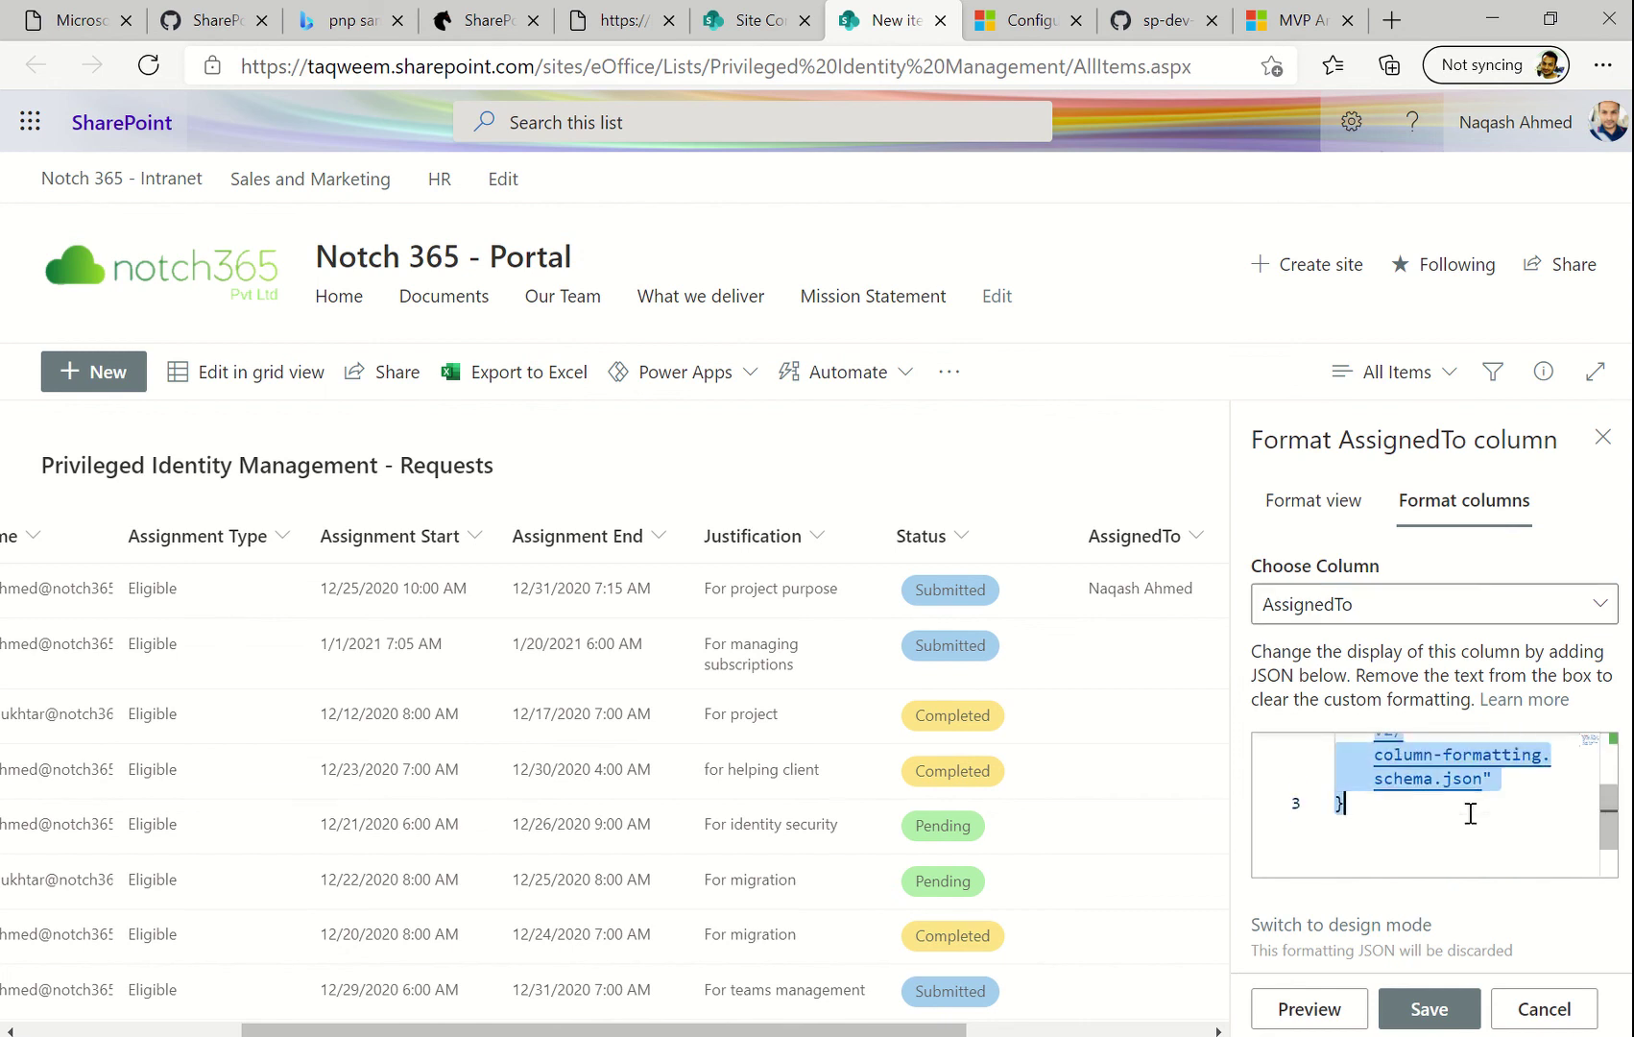
pyautogui.hotkey('ctrl', 'v')
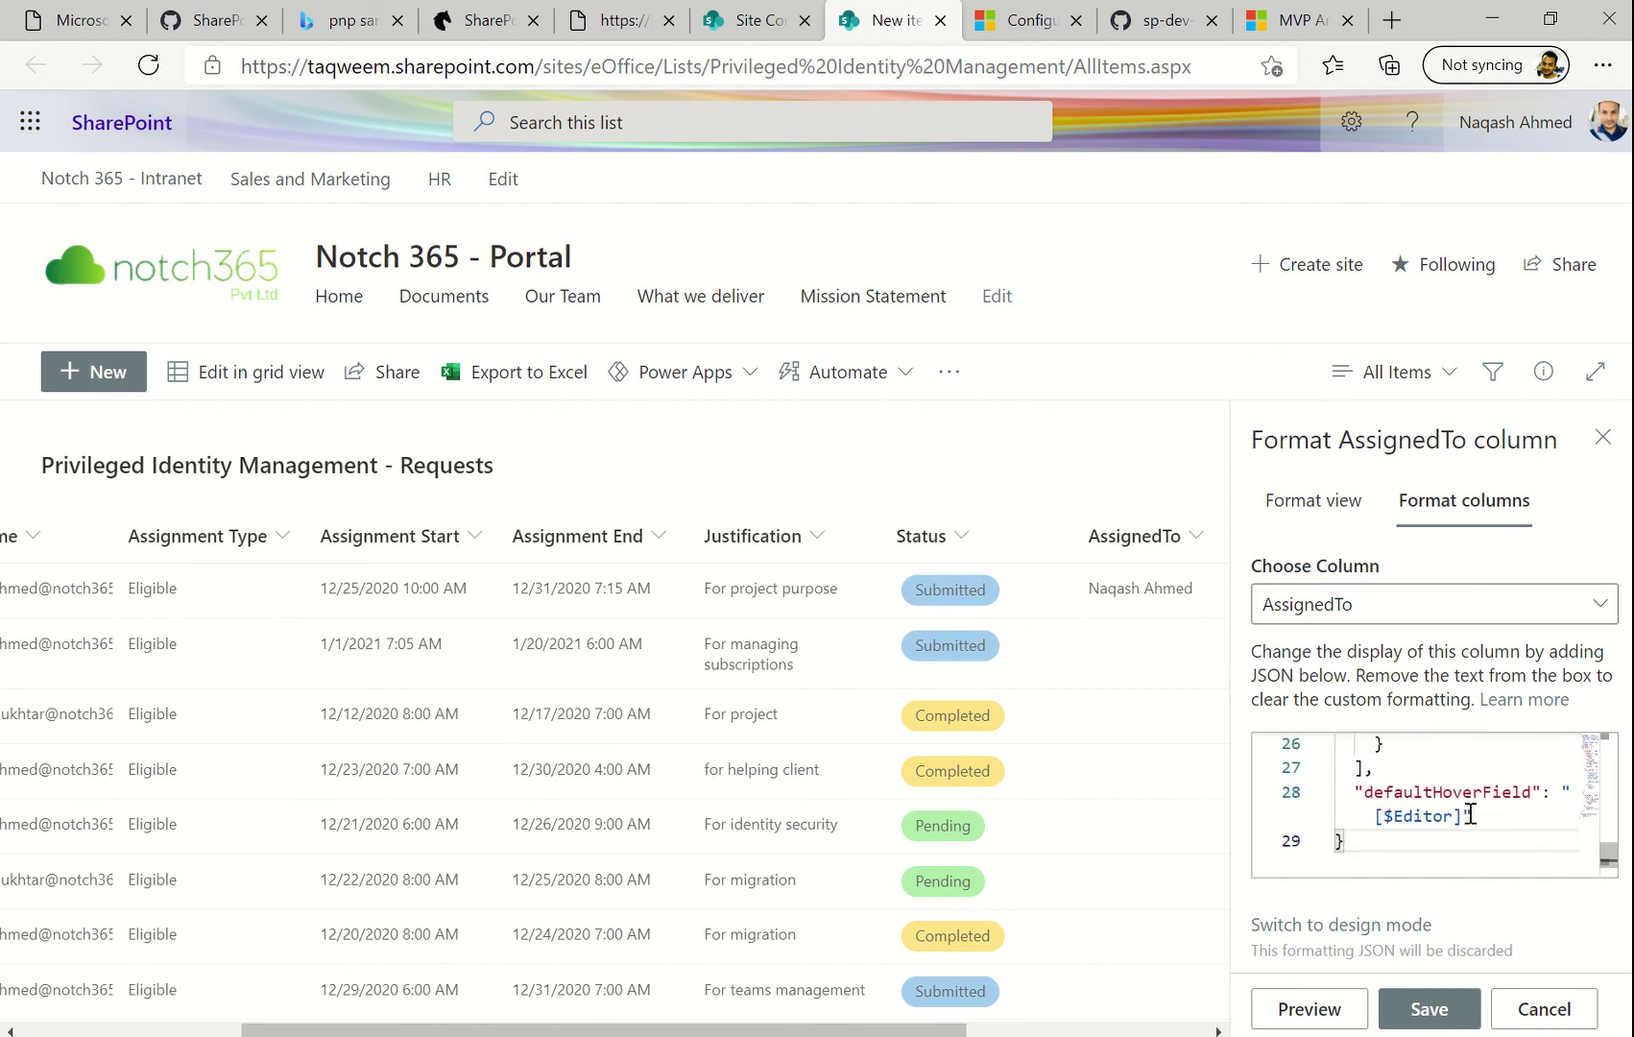
pyautogui.click(1283, 1010)
# Replace Editor with AssignedTo in the hover, title, image and photo e-mail references, then preview
pyautogui.doubleClick(1407, 814)
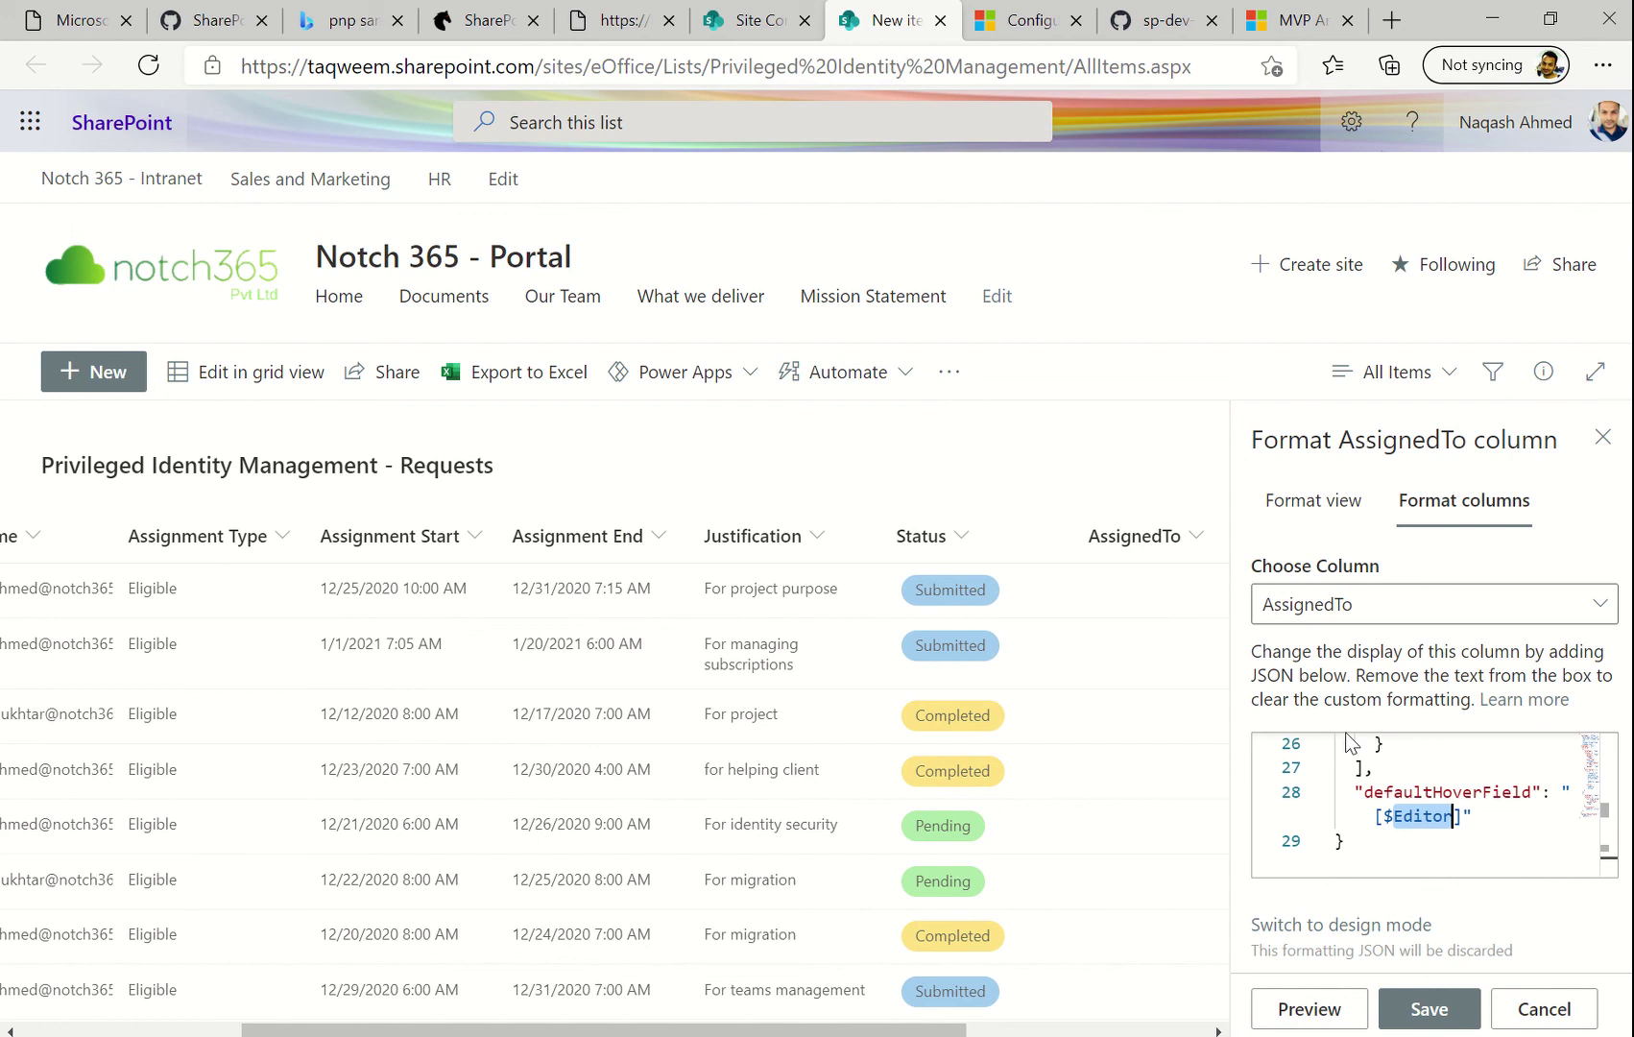
pyautogui.press('BackSpace')
pyautogui.write('Assi')
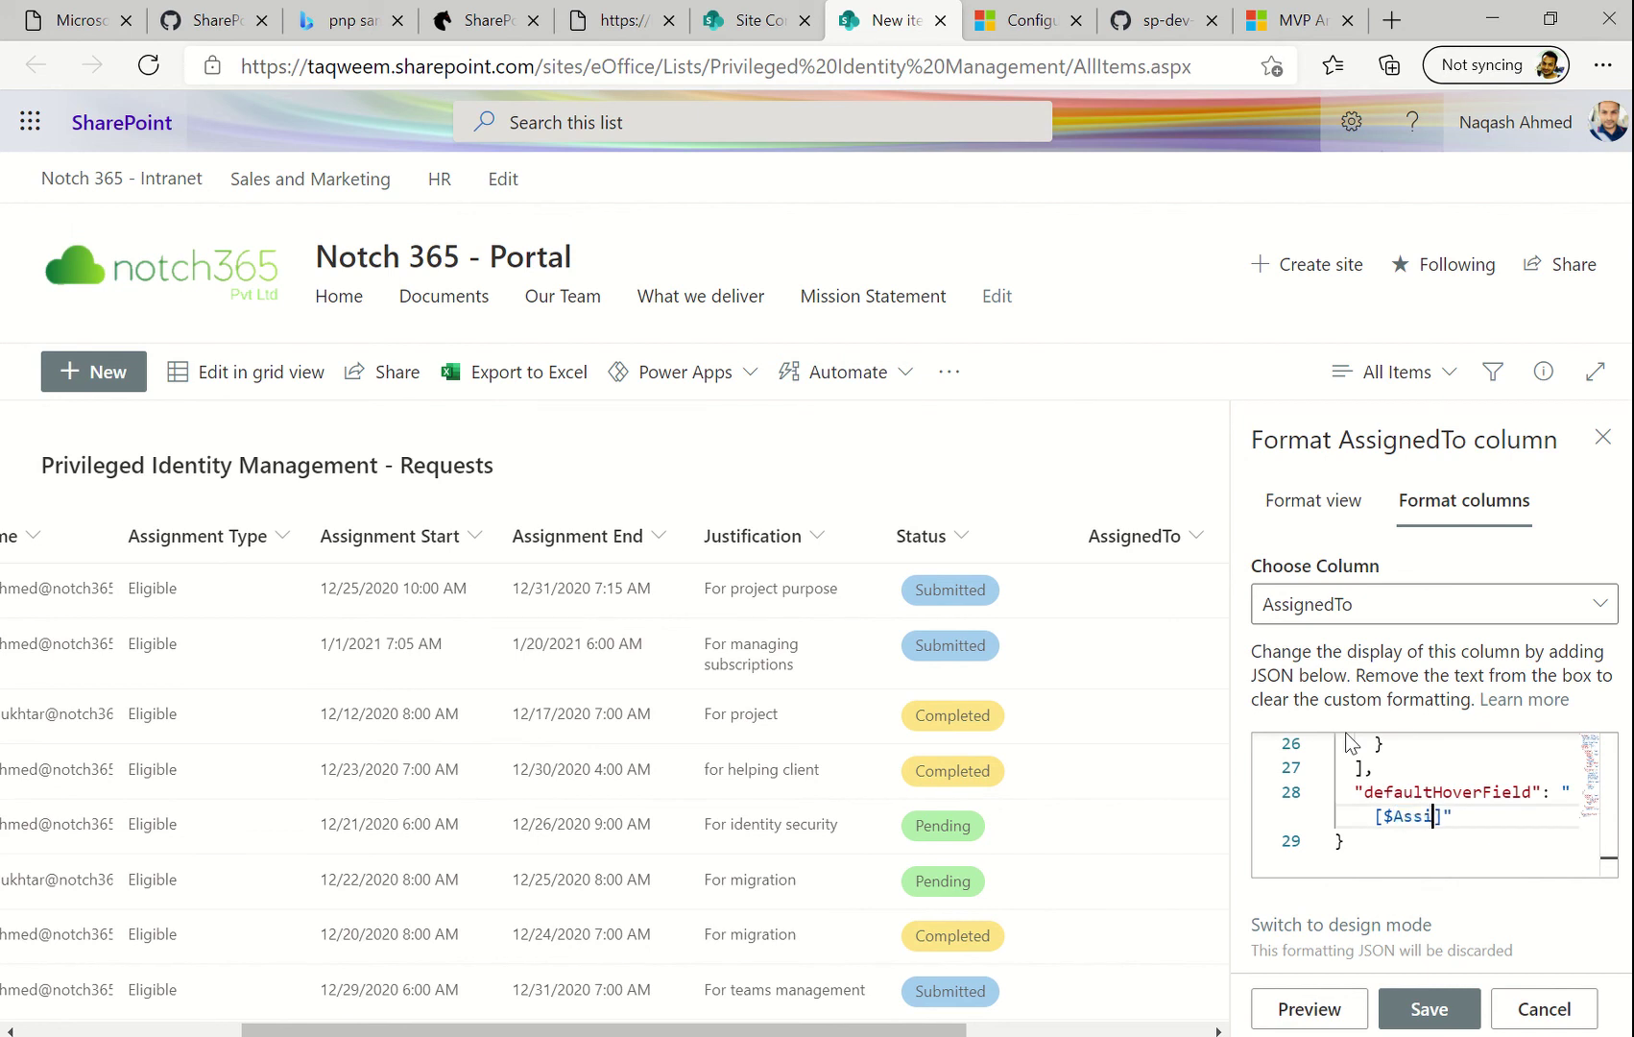
pyautogui.write('gnedTo')
pyautogui.hotkey('ctrl', 'shift', 'Left')
pyautogui.hotkey('ctrl', 'c')
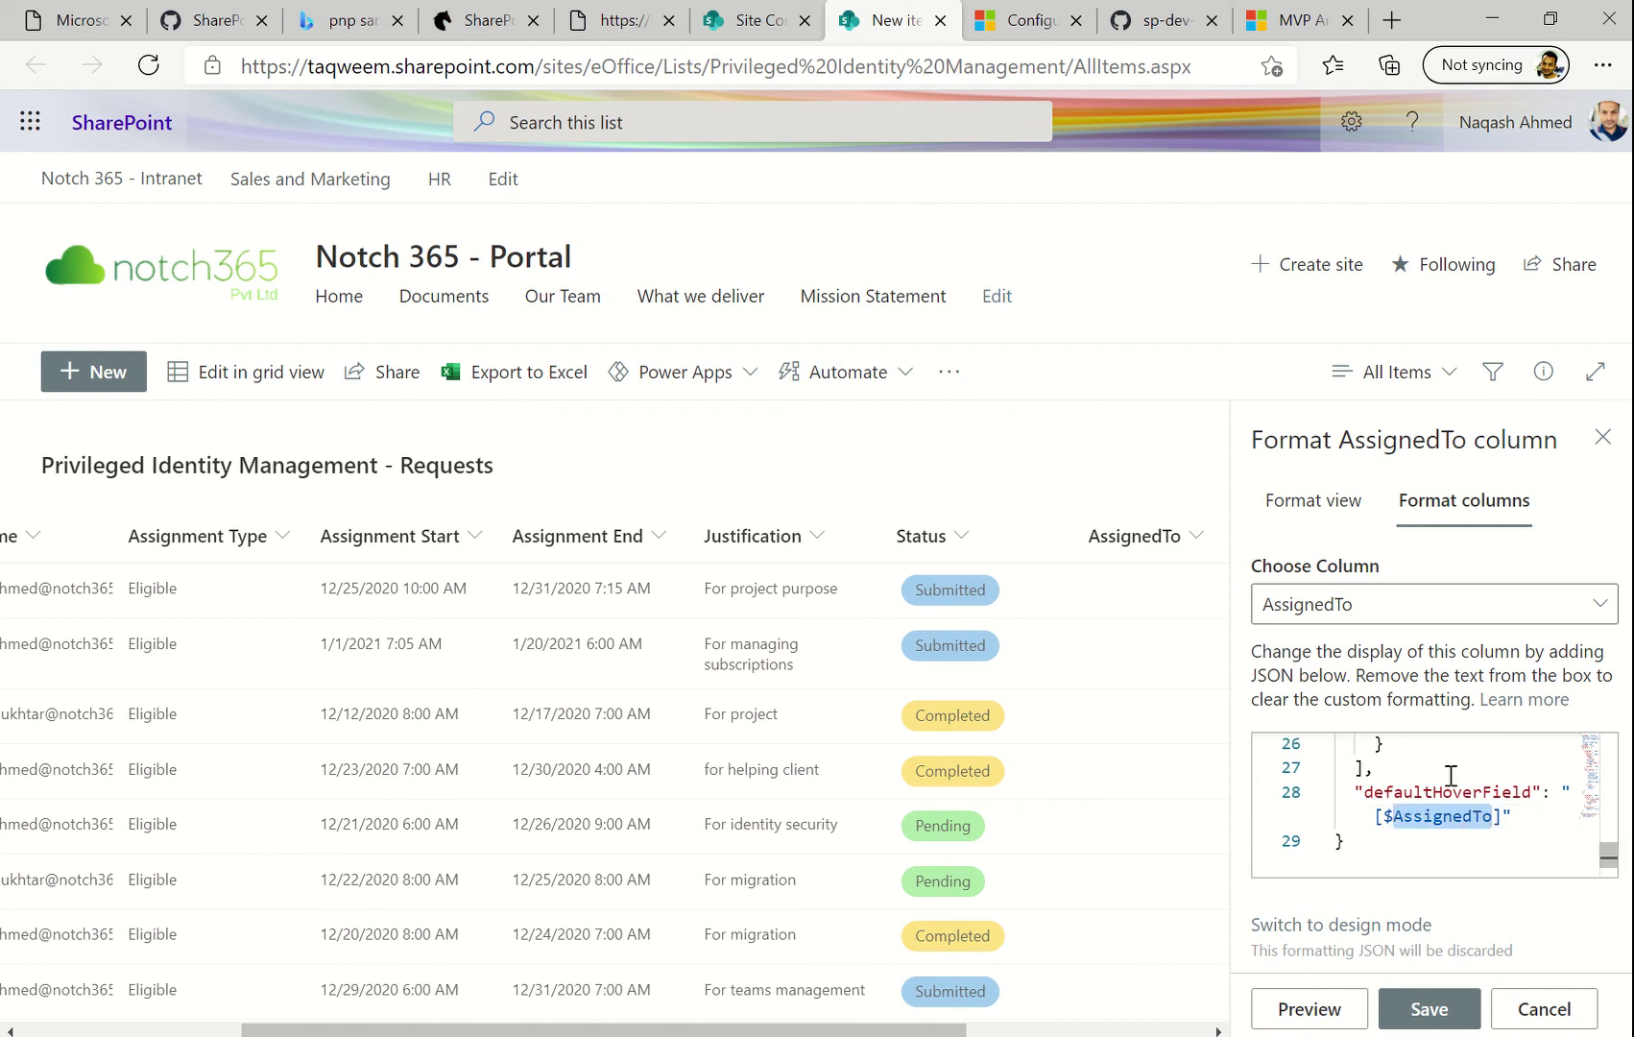
pyautogui.scroll(2, 1451, 774)
pyautogui.doubleClick(1457, 776)
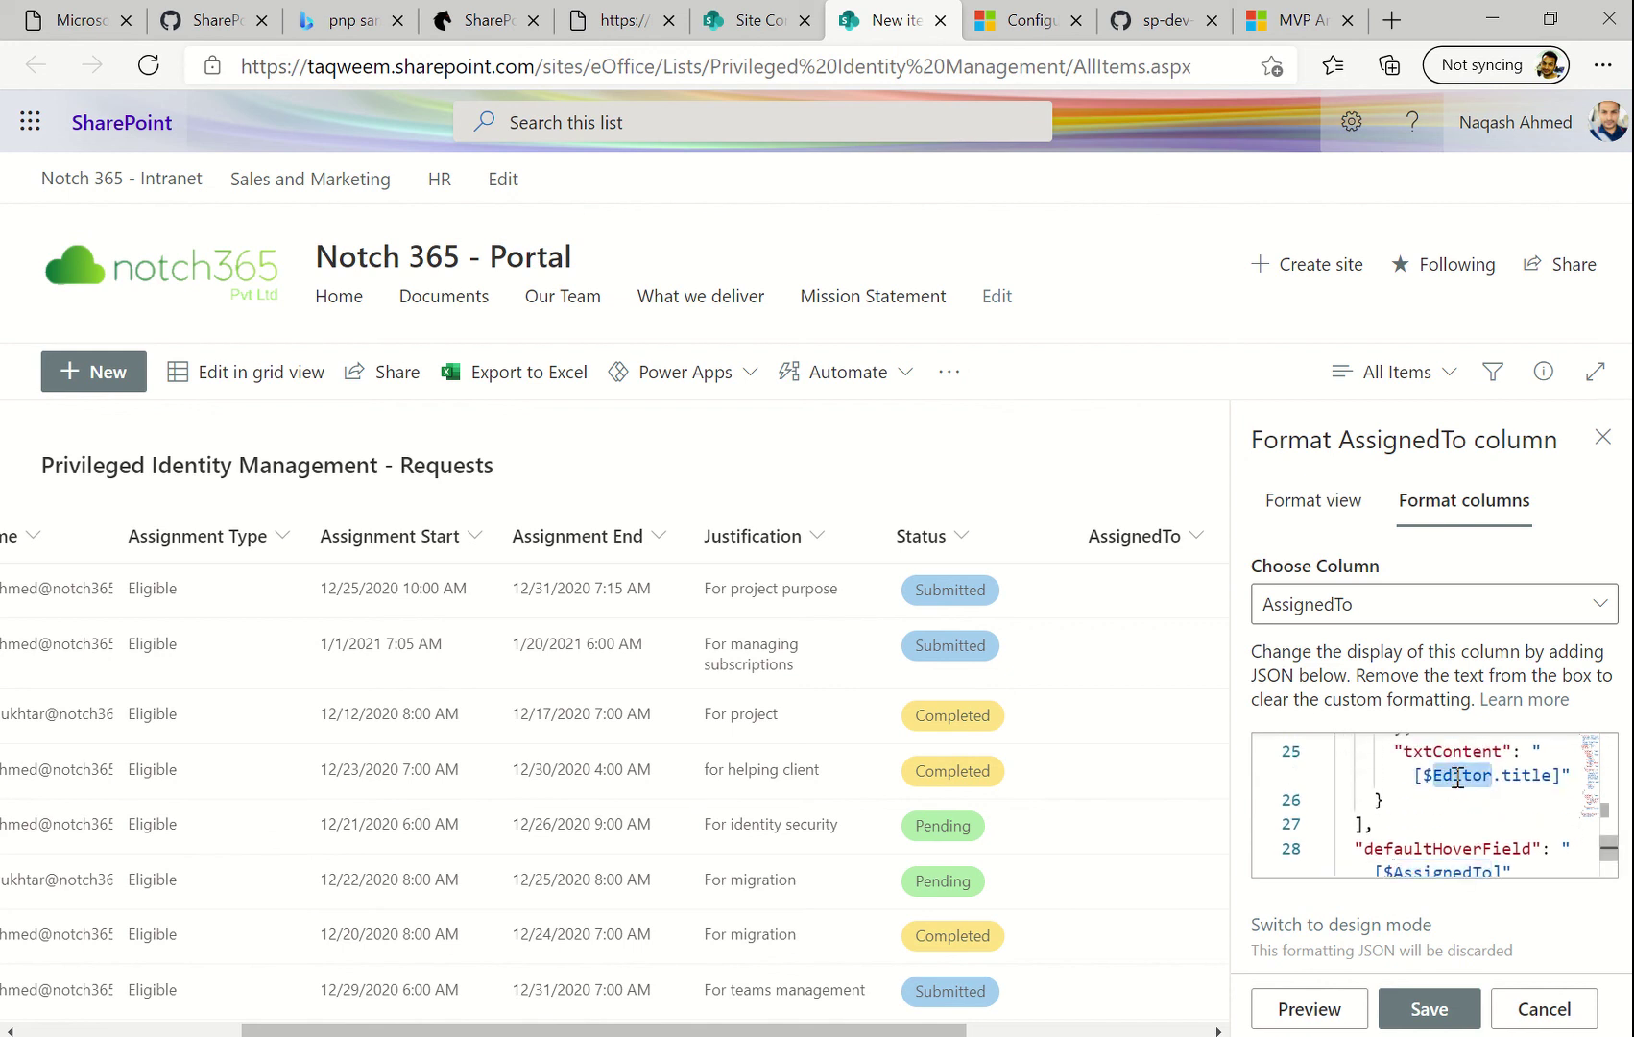
pyautogui.hotkey('ctrl', 'v')
pyautogui.scroll(3, 1458, 778)
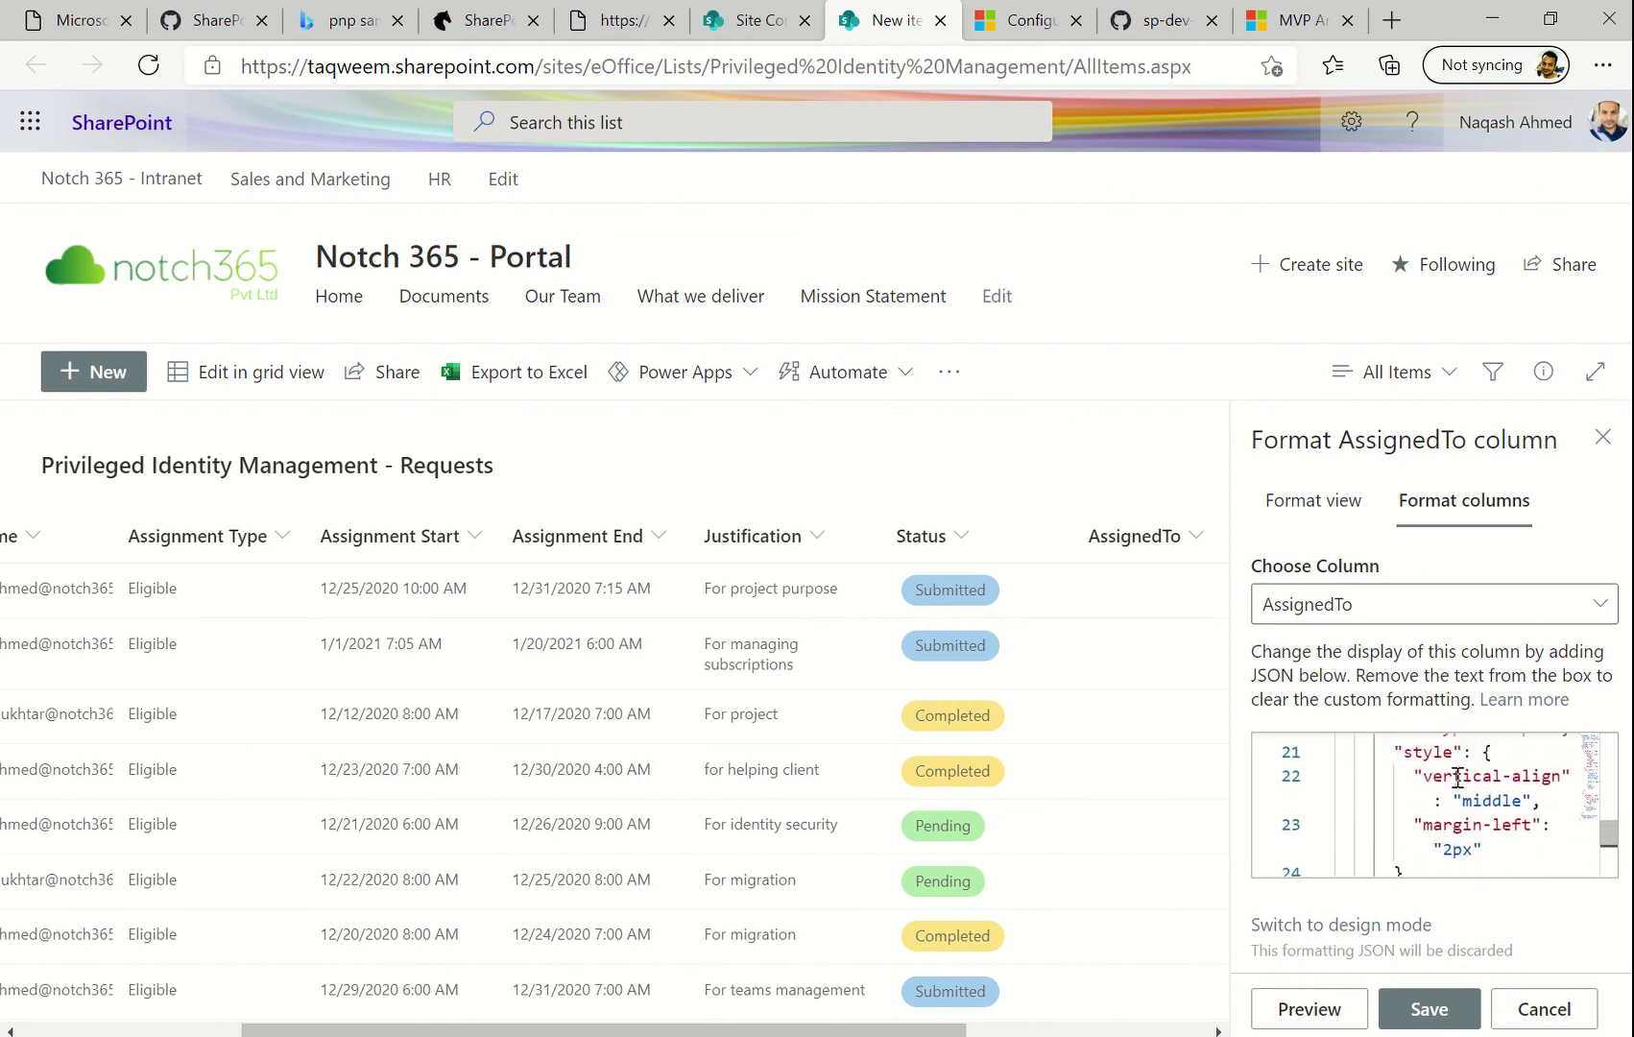
pyautogui.scroll(3, 1458, 778)
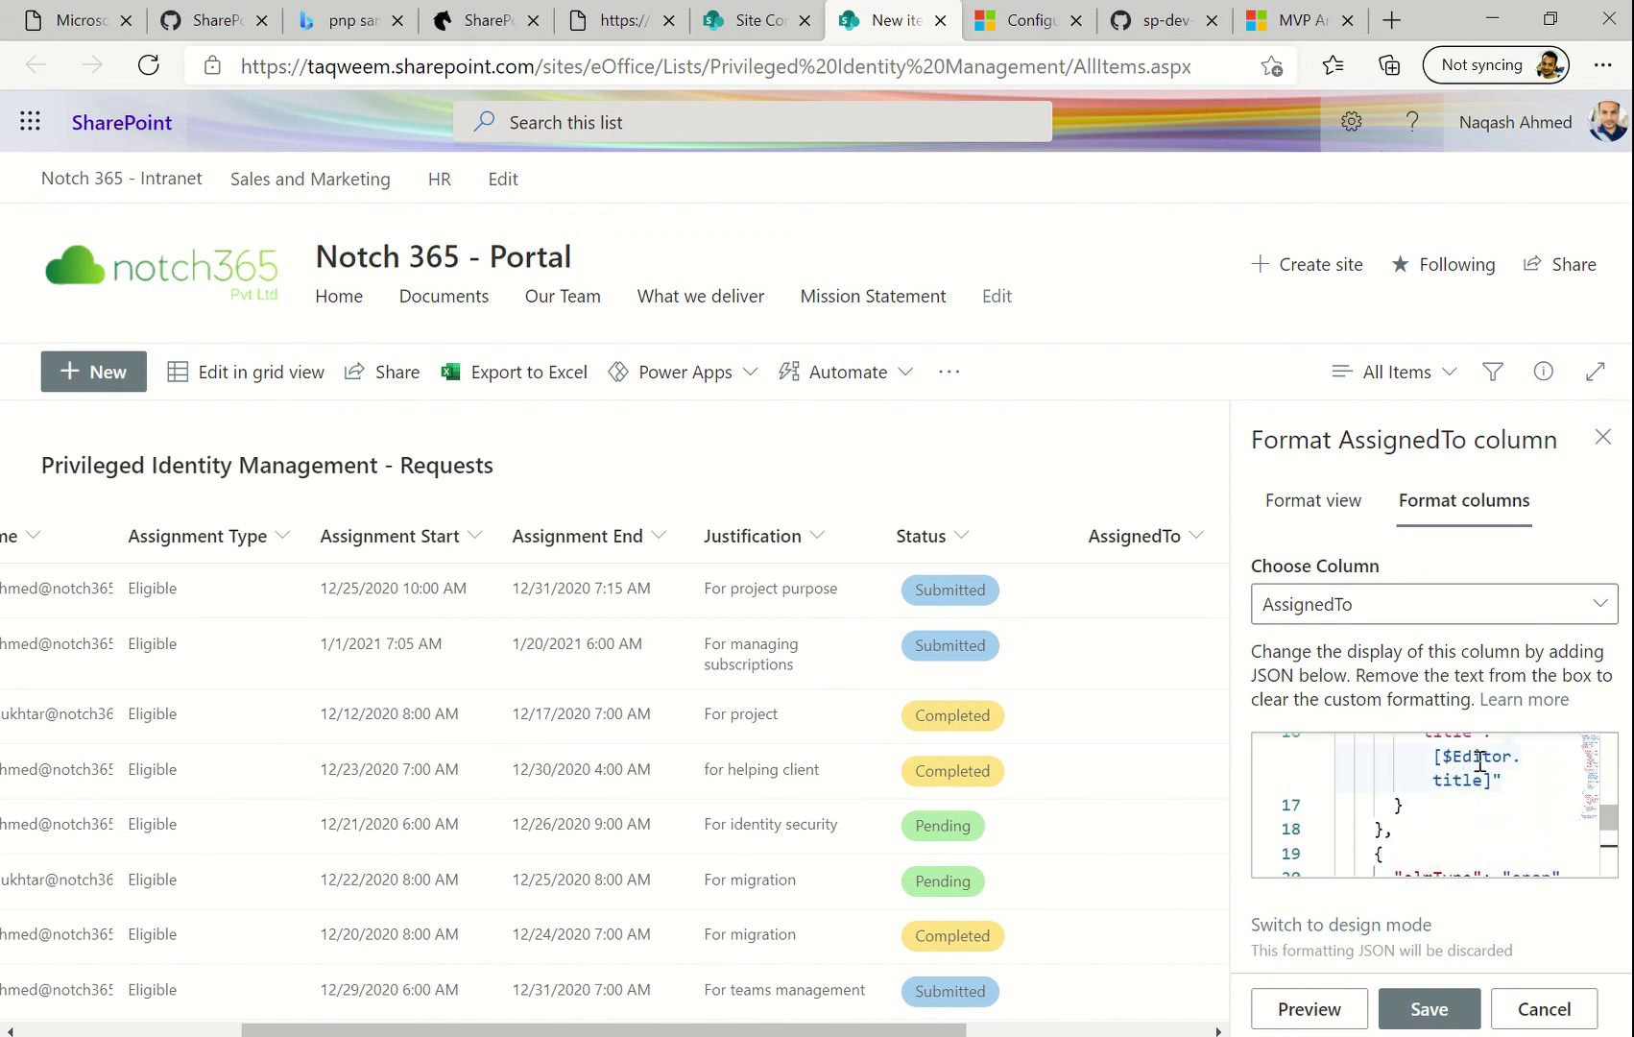
pyautogui.doubleClick(1482, 757)
pyautogui.hotkey('ctrl', 'v')
pyautogui.scroll(3, 1481, 756)
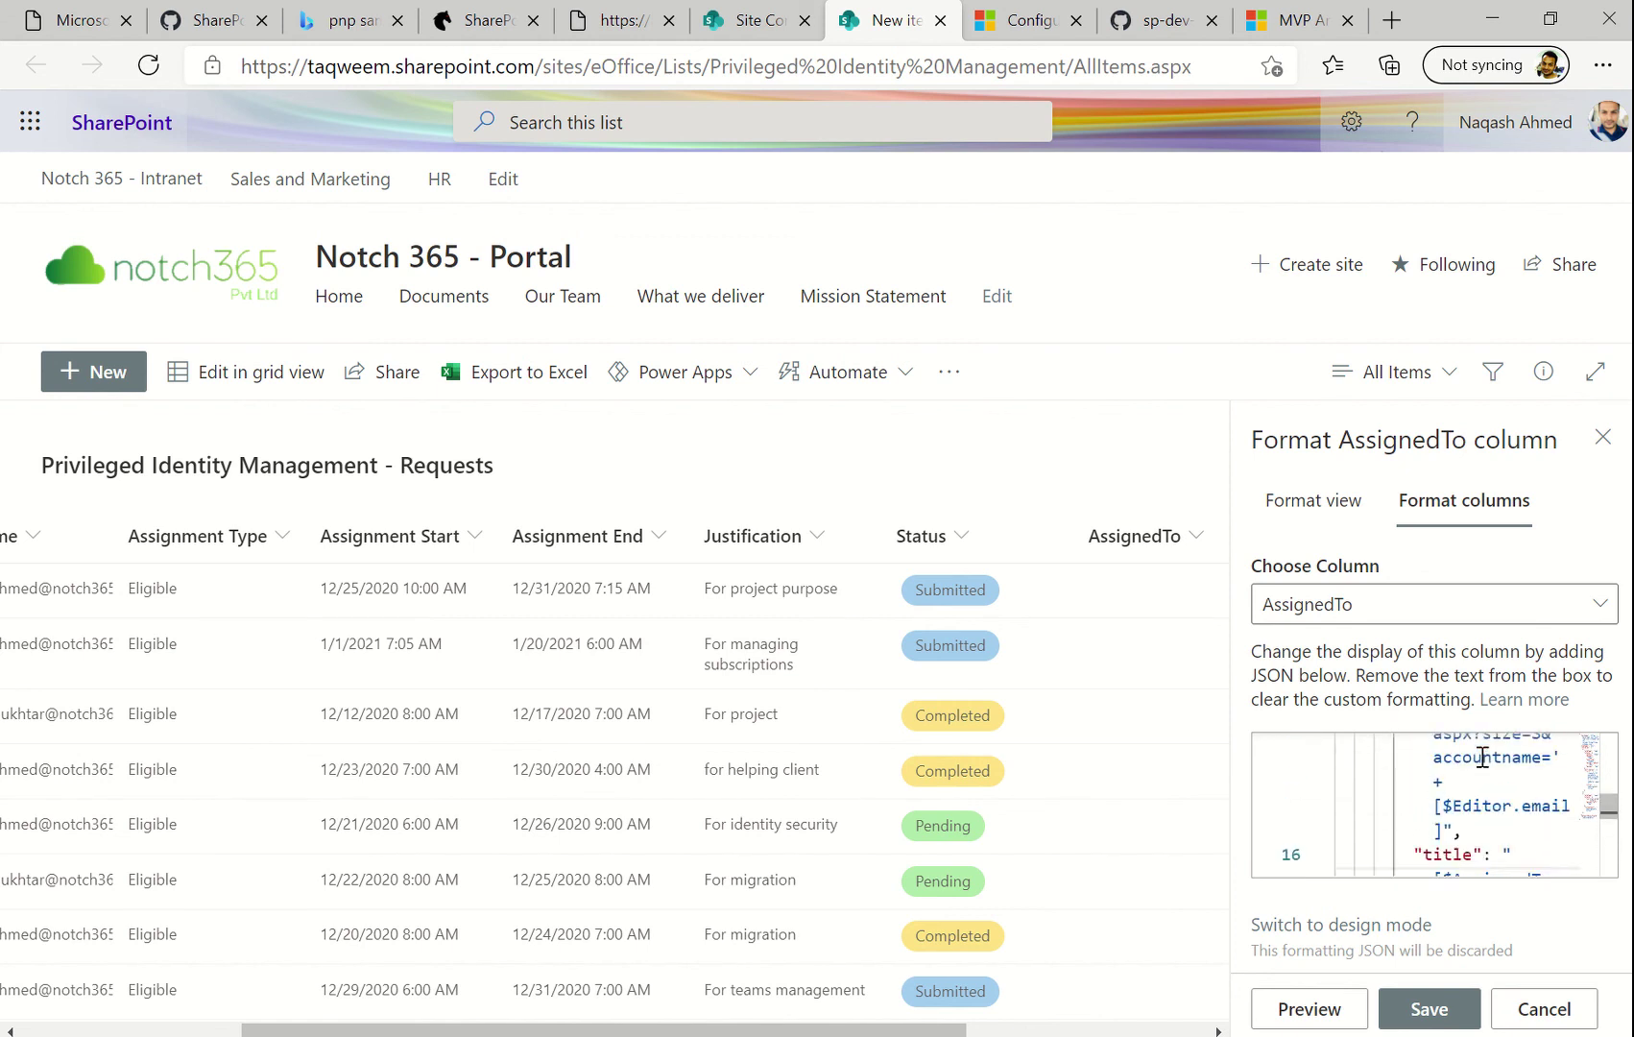
pyautogui.hotkey('shift', 'Right')
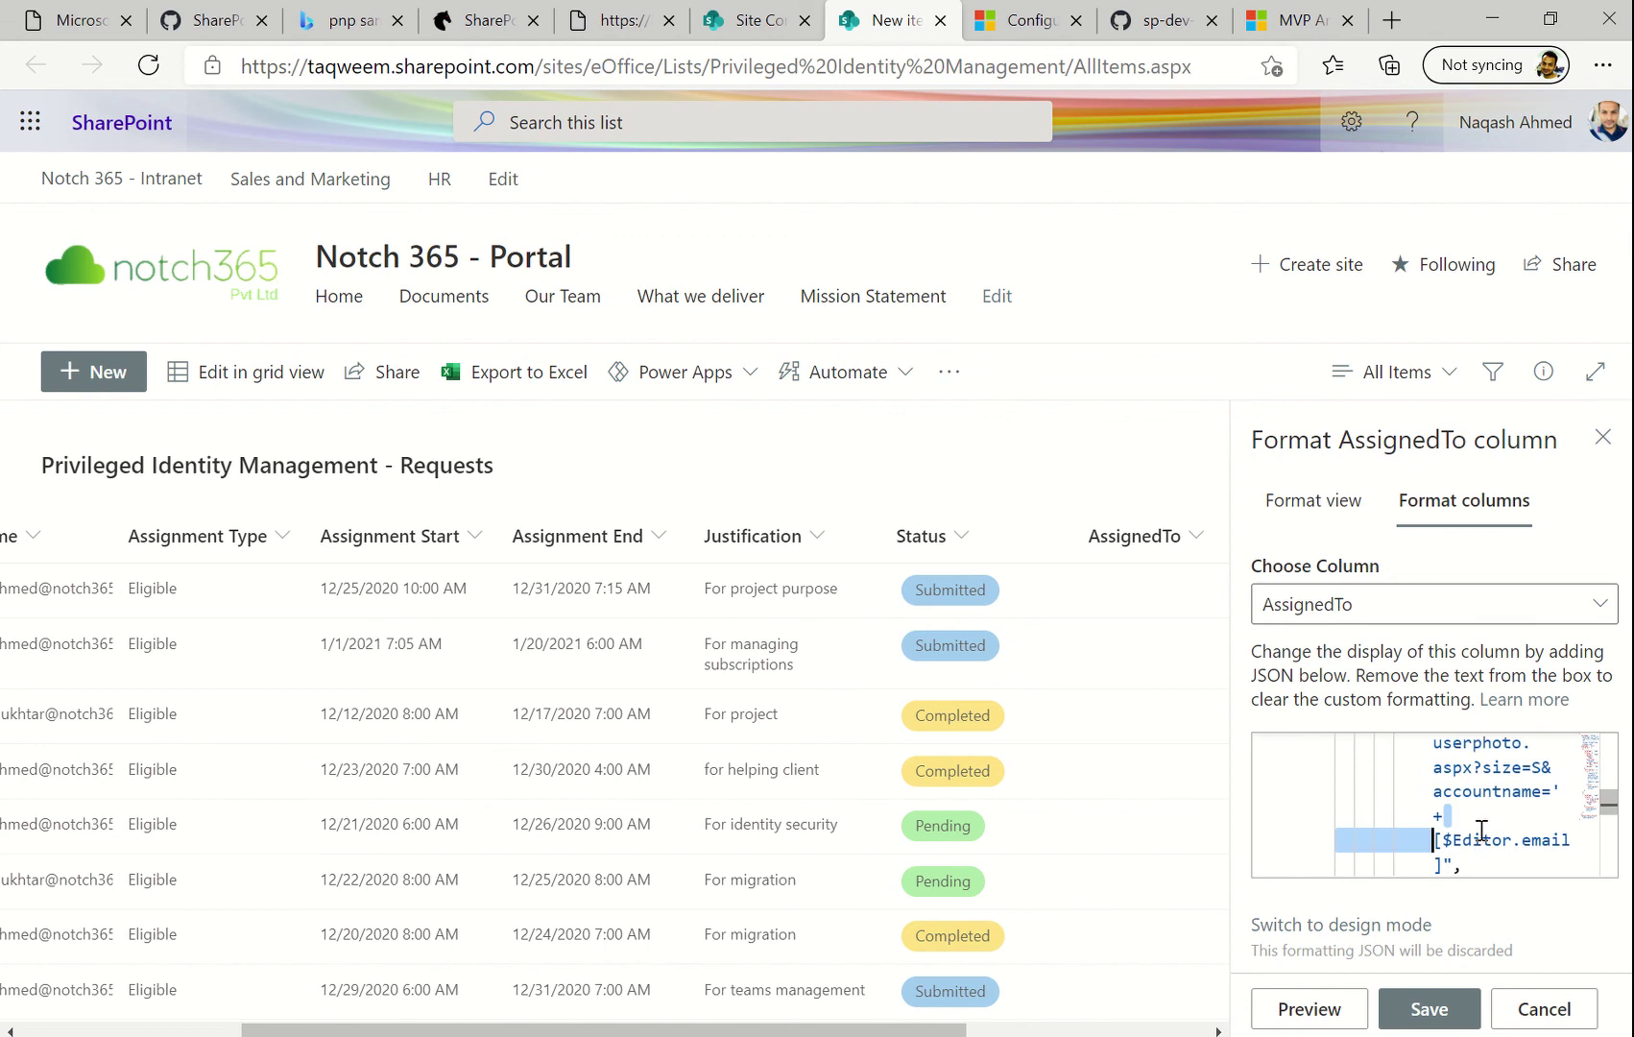
pyautogui.doubleClick(1481, 845)
pyautogui.hotkey('ctrl', 'v')
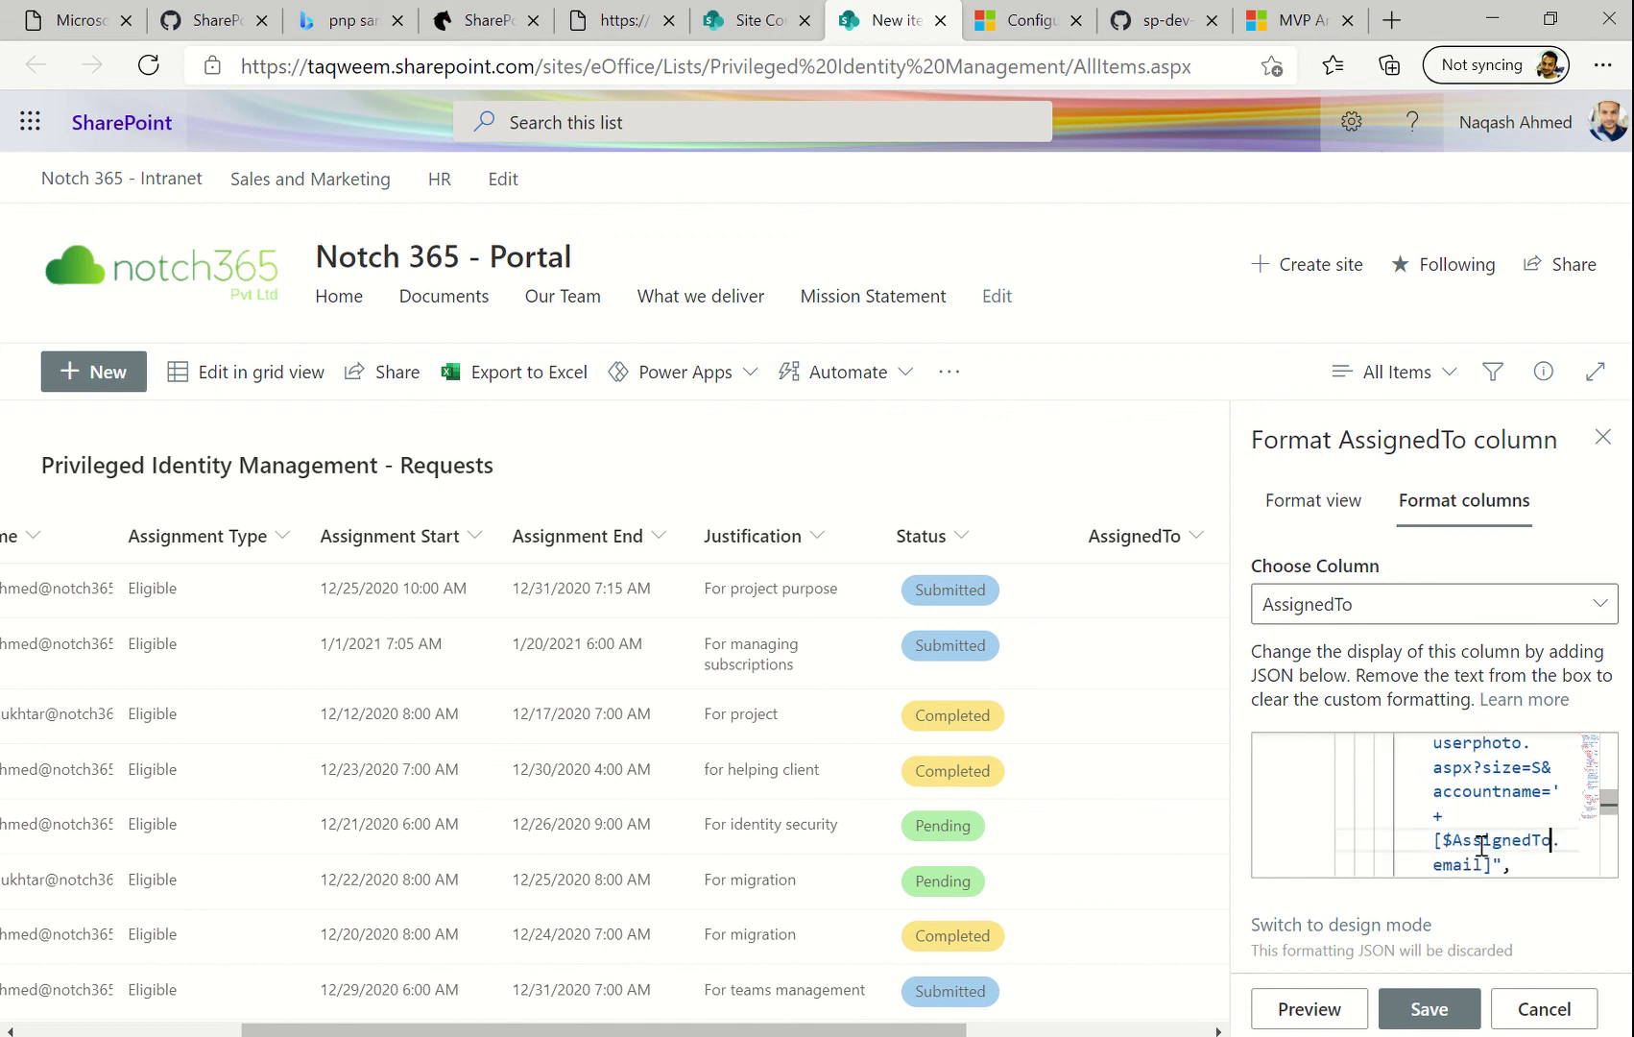
pyautogui.scroll(5, 1481, 845)
pyautogui.scroll(5, 1482, 845)
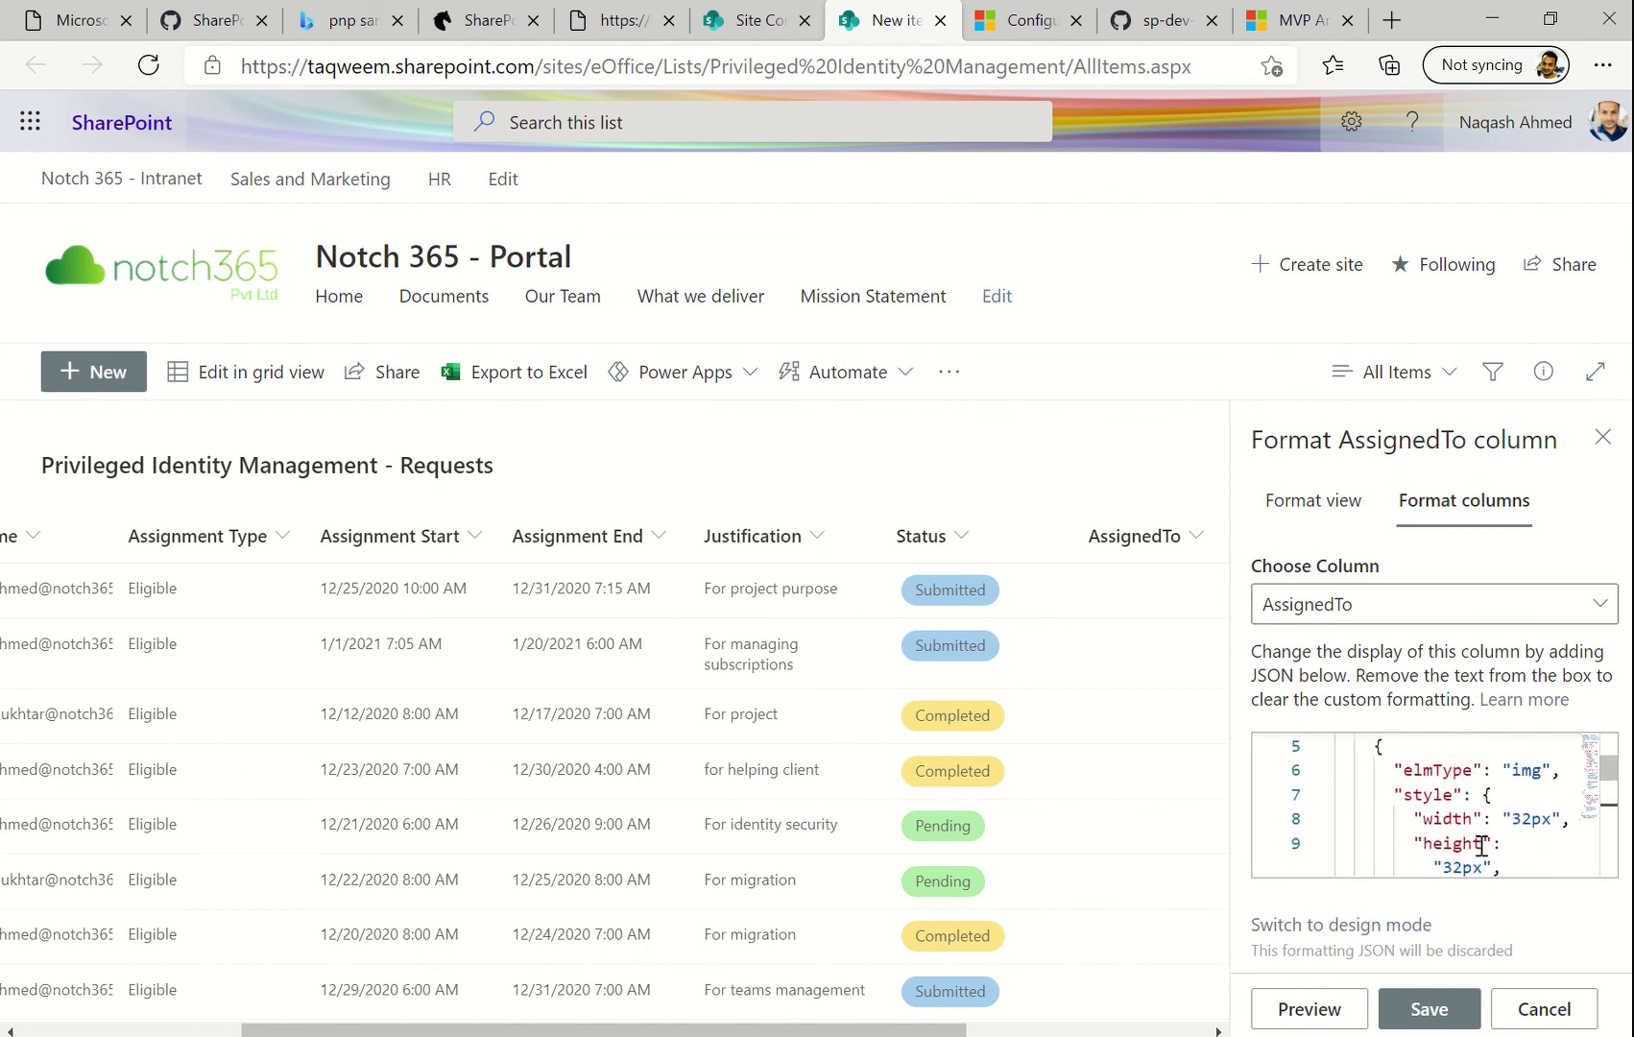
pyautogui.scroll(-1, 1482, 845)
pyautogui.scroll(2, 1482, 845)
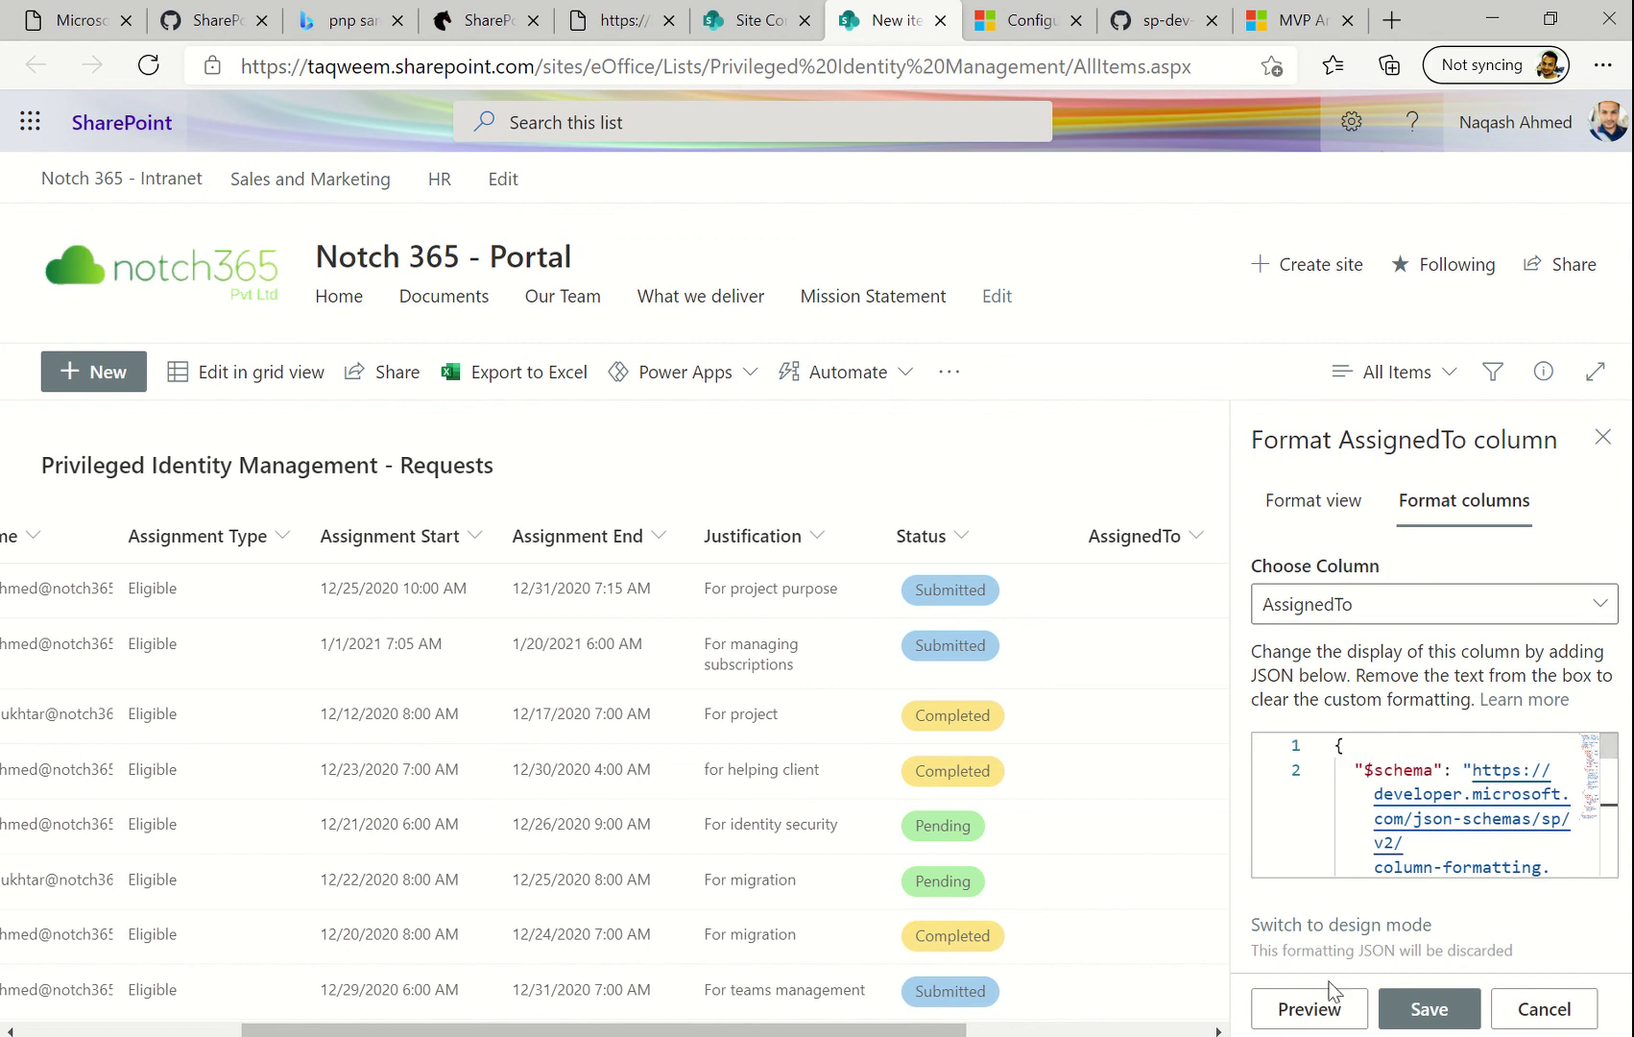
pyautogui.click(1308, 1010)
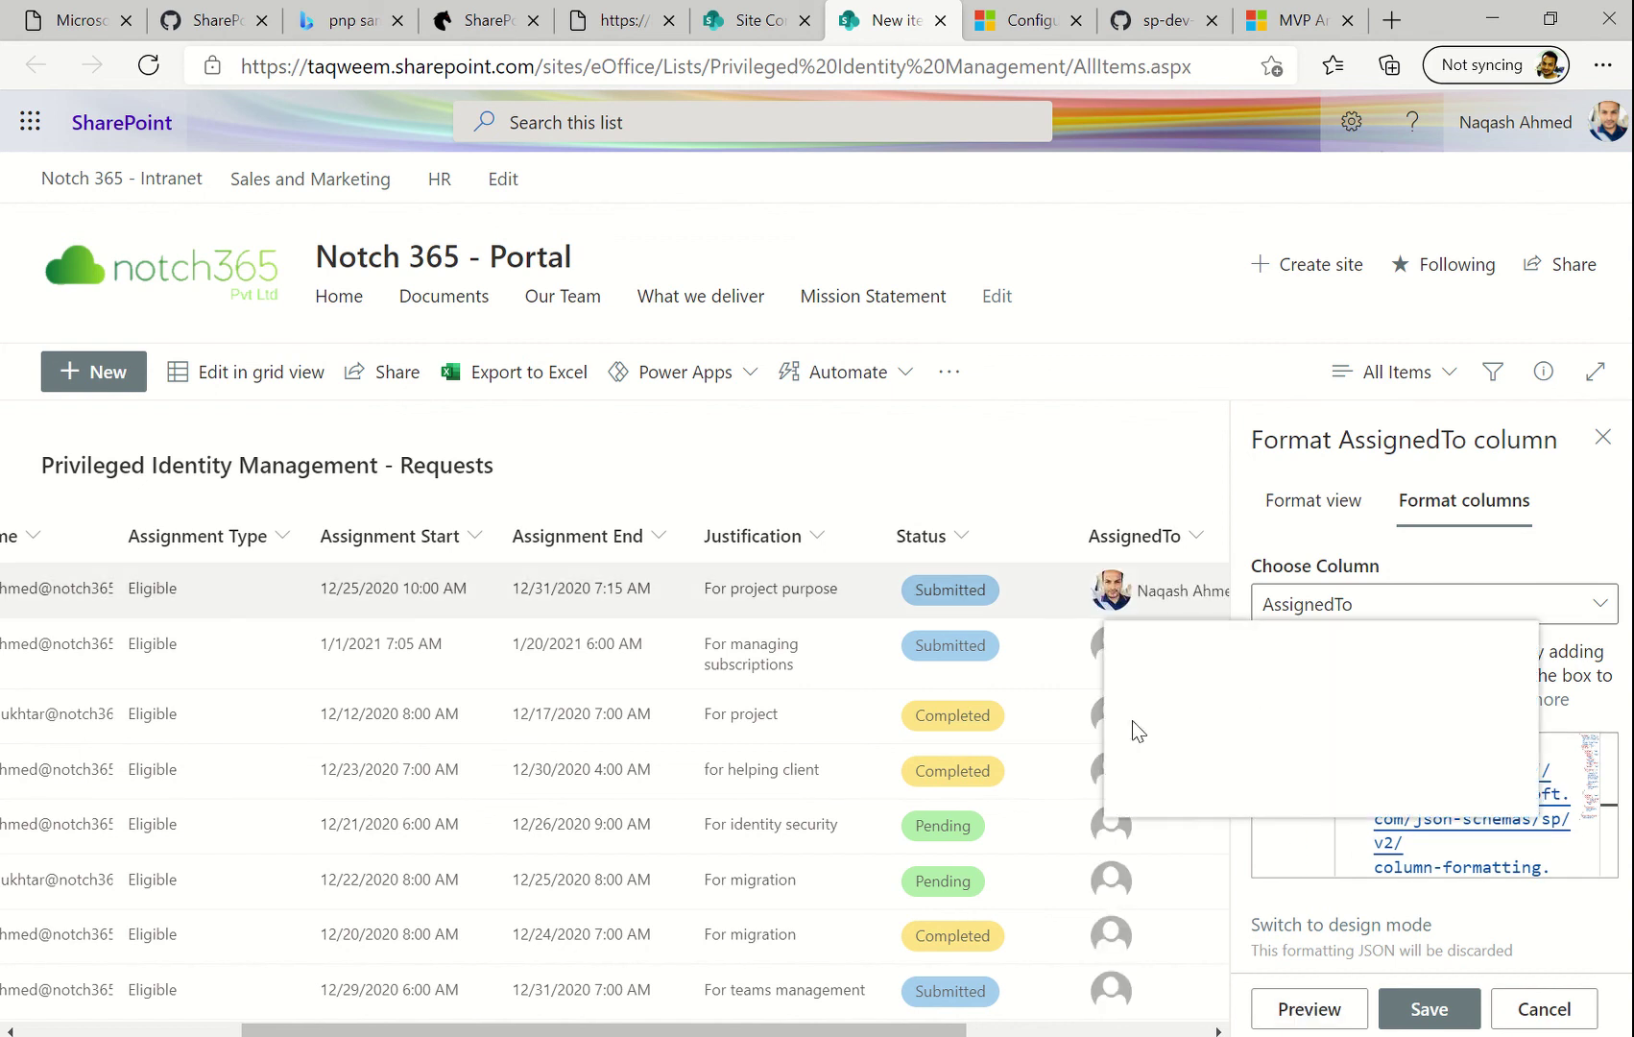
# Save the AssignedTo photo formatting, close the pane, and select the For managing subscriptions request
pyautogui.click(1425, 1020)
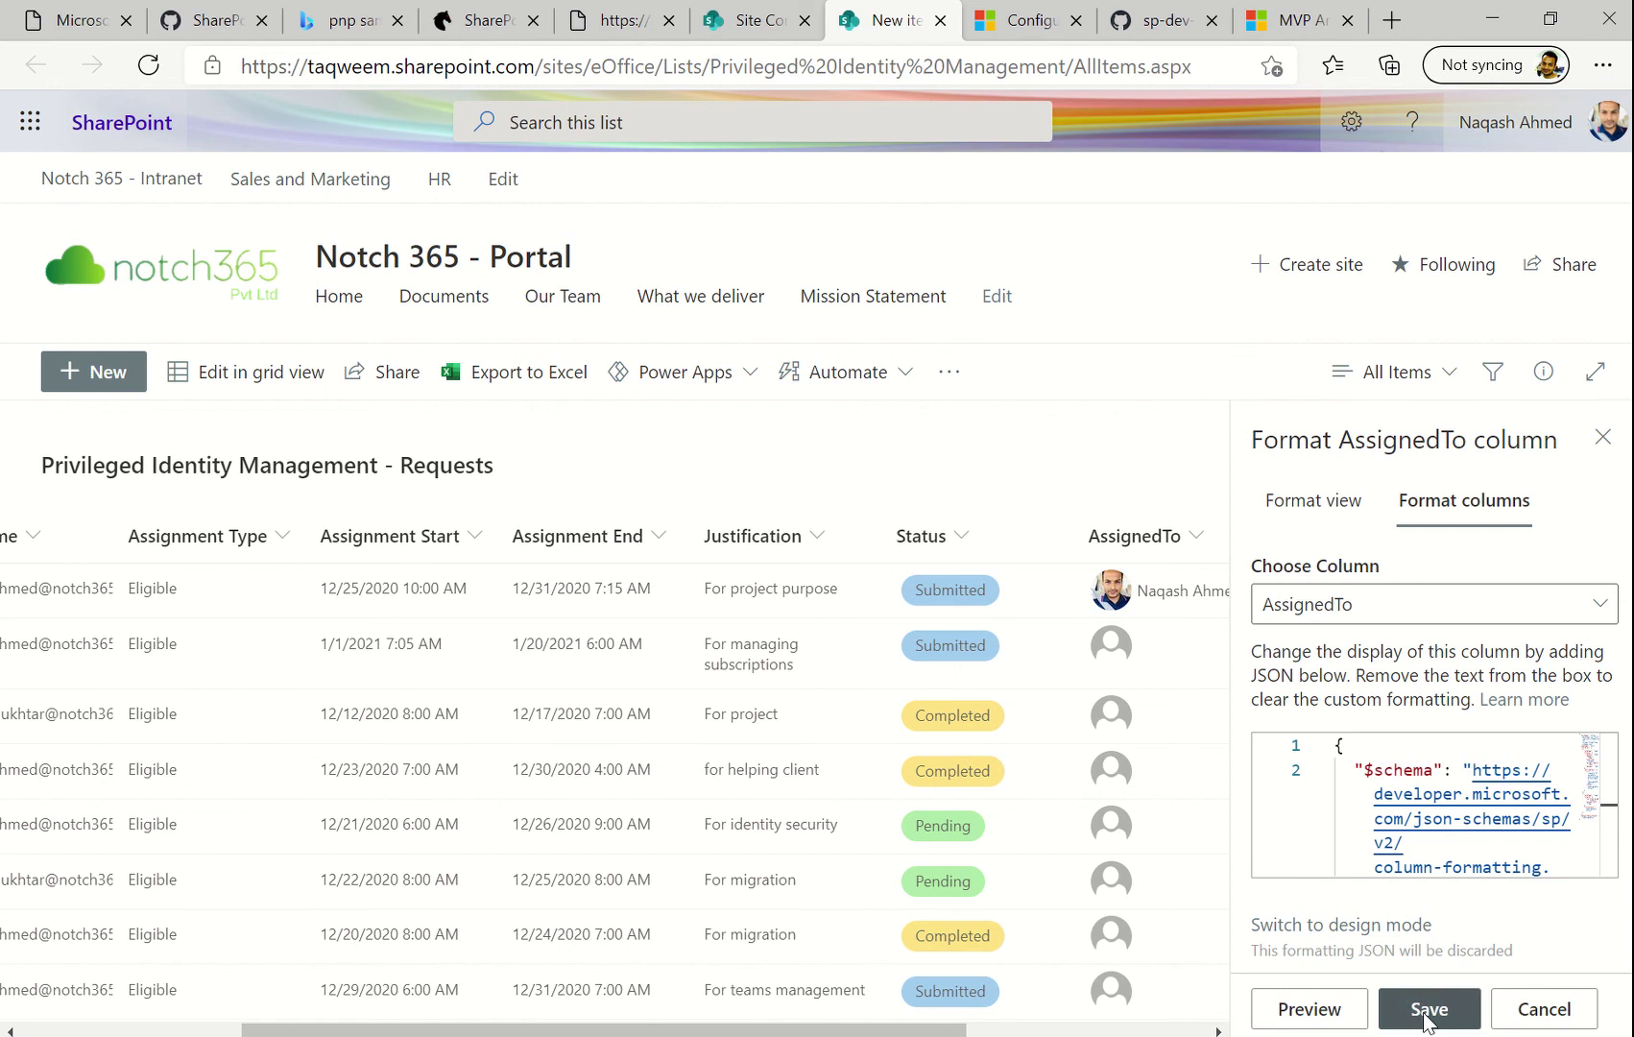
pyautogui.click(1545, 1010)
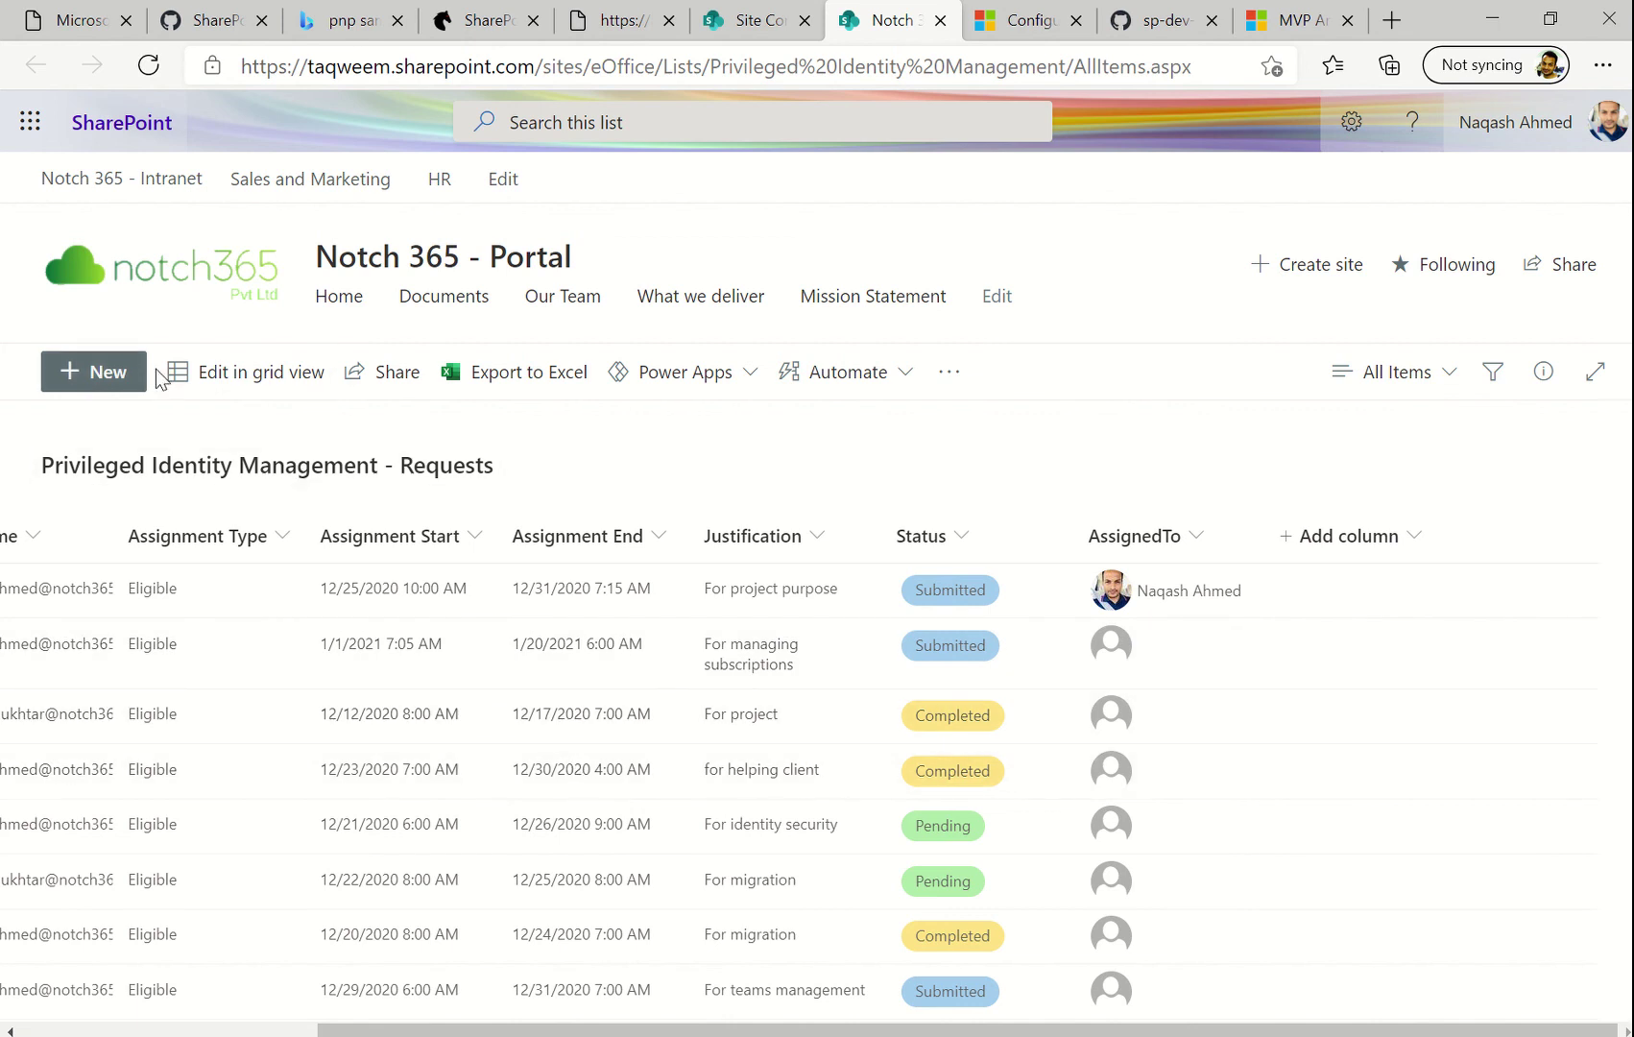
pyautogui.click(1144, 662)
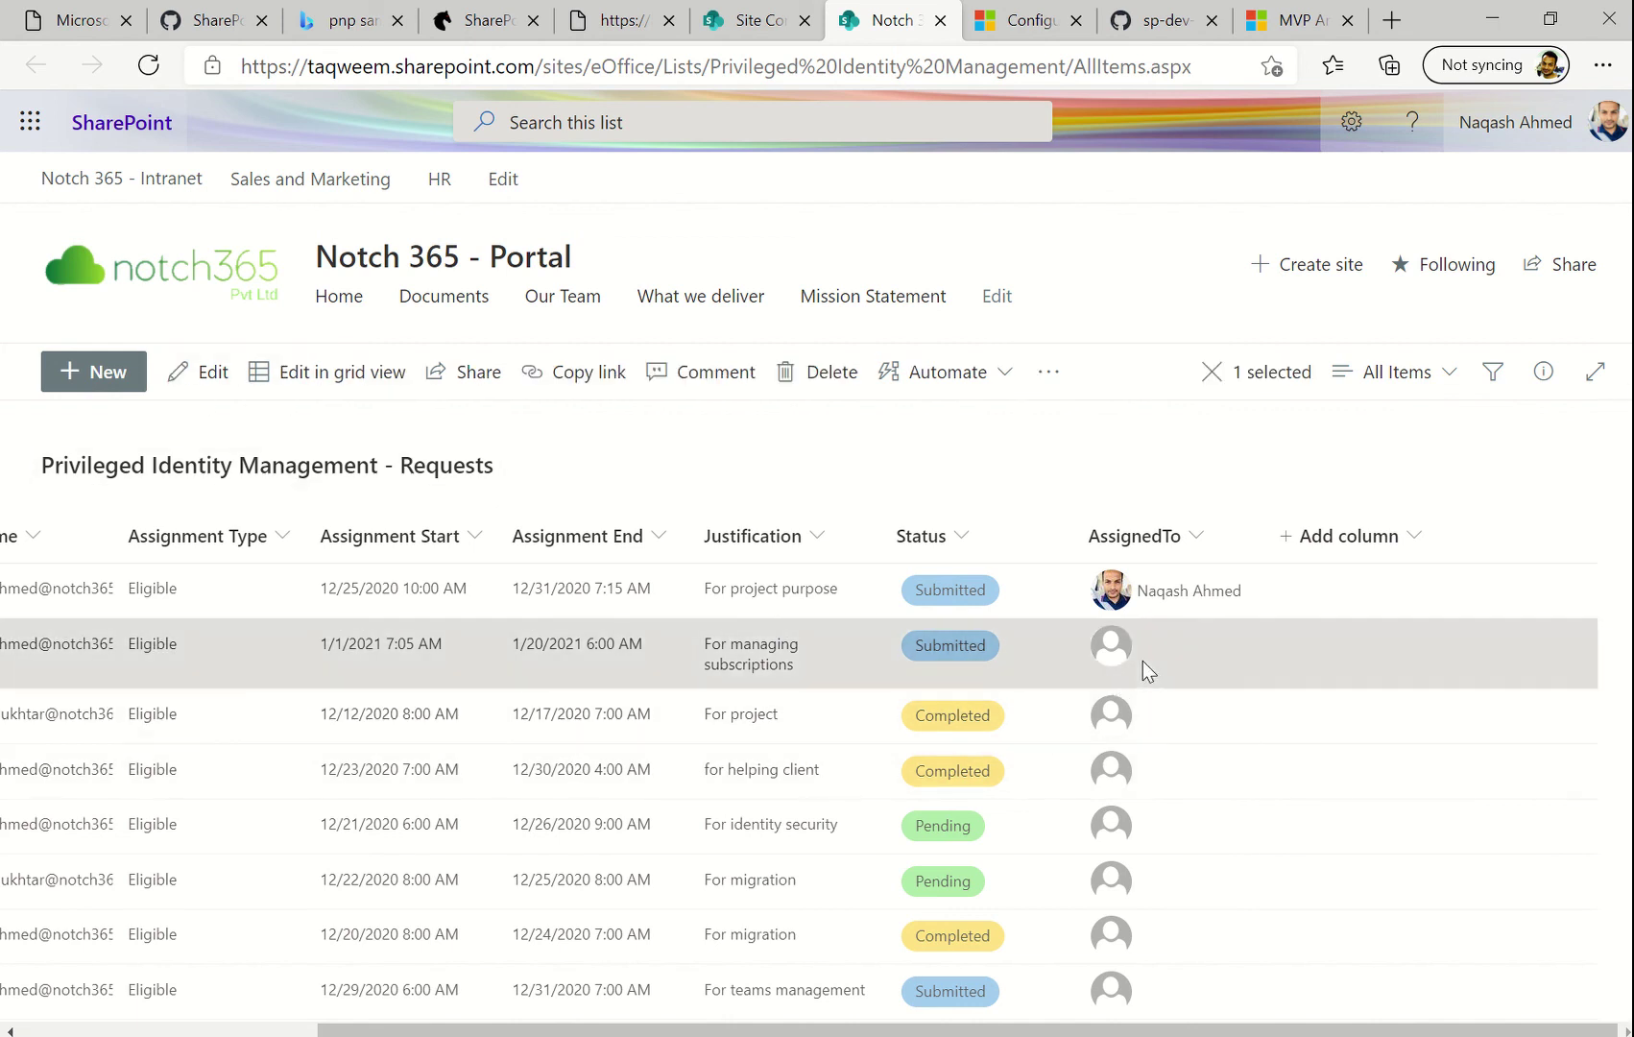
# Assign the suggested CEO user to the For managing subscriptions request and save it
pyautogui.click(192, 376)
pyautogui.scroll(-5, 1018, 762)
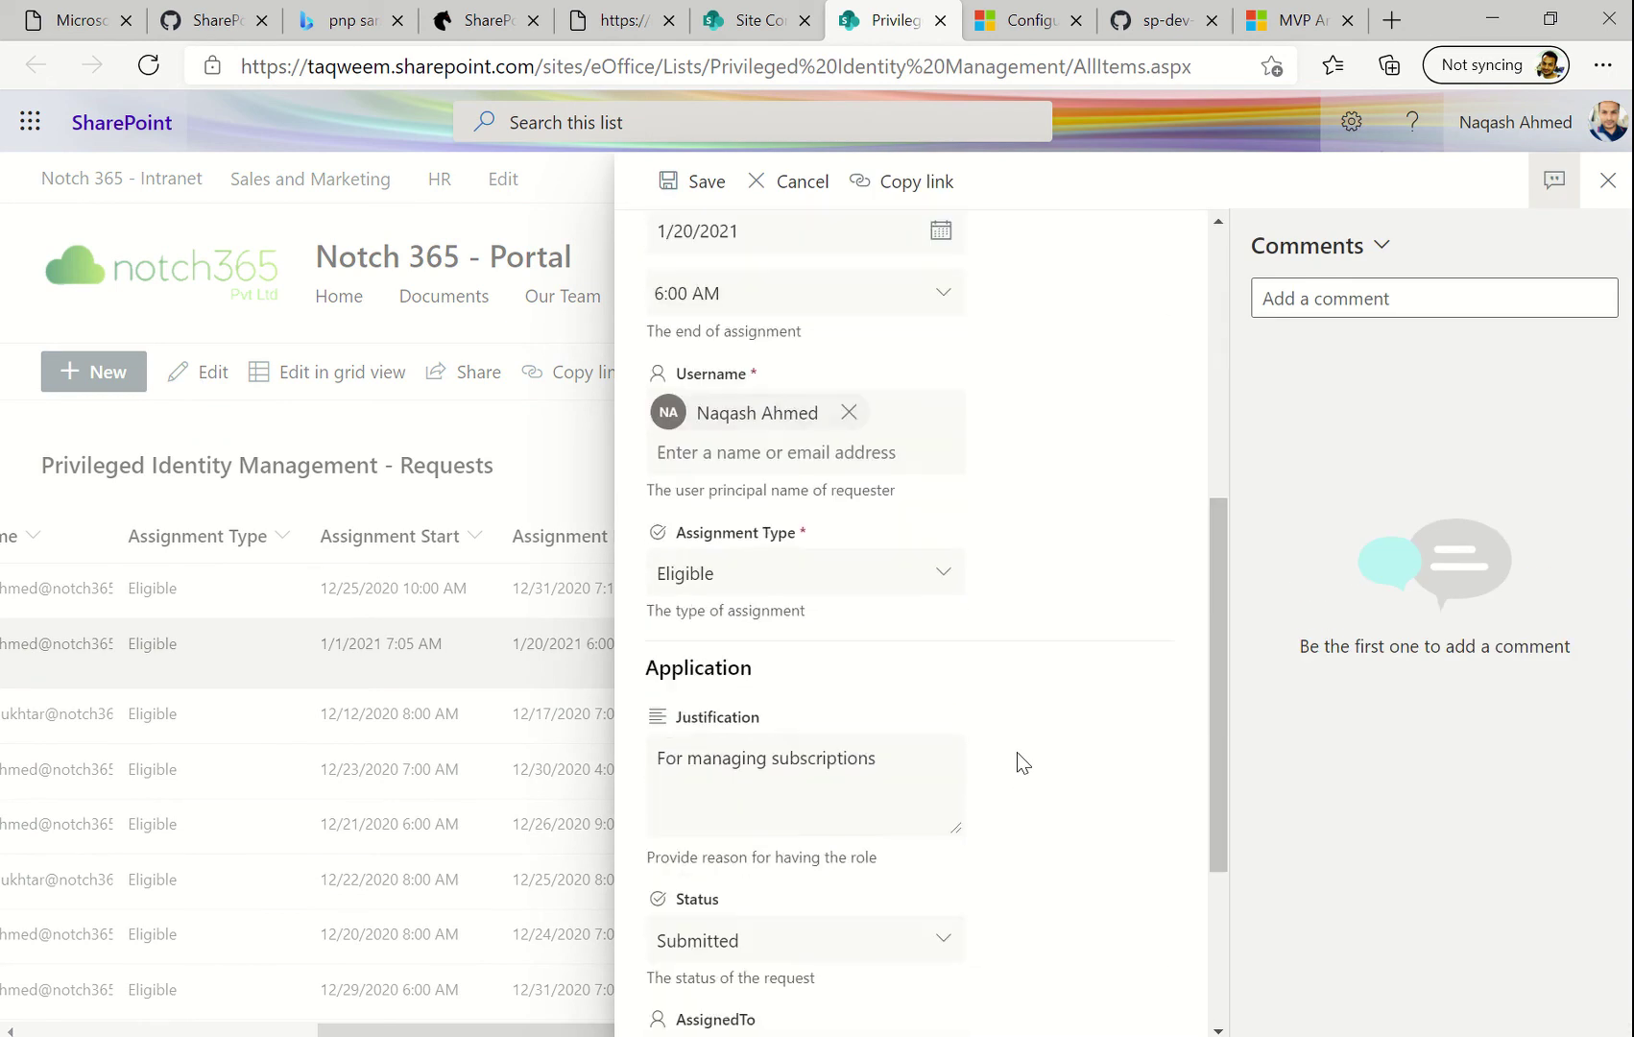
pyautogui.scroll(-1, 1016, 752)
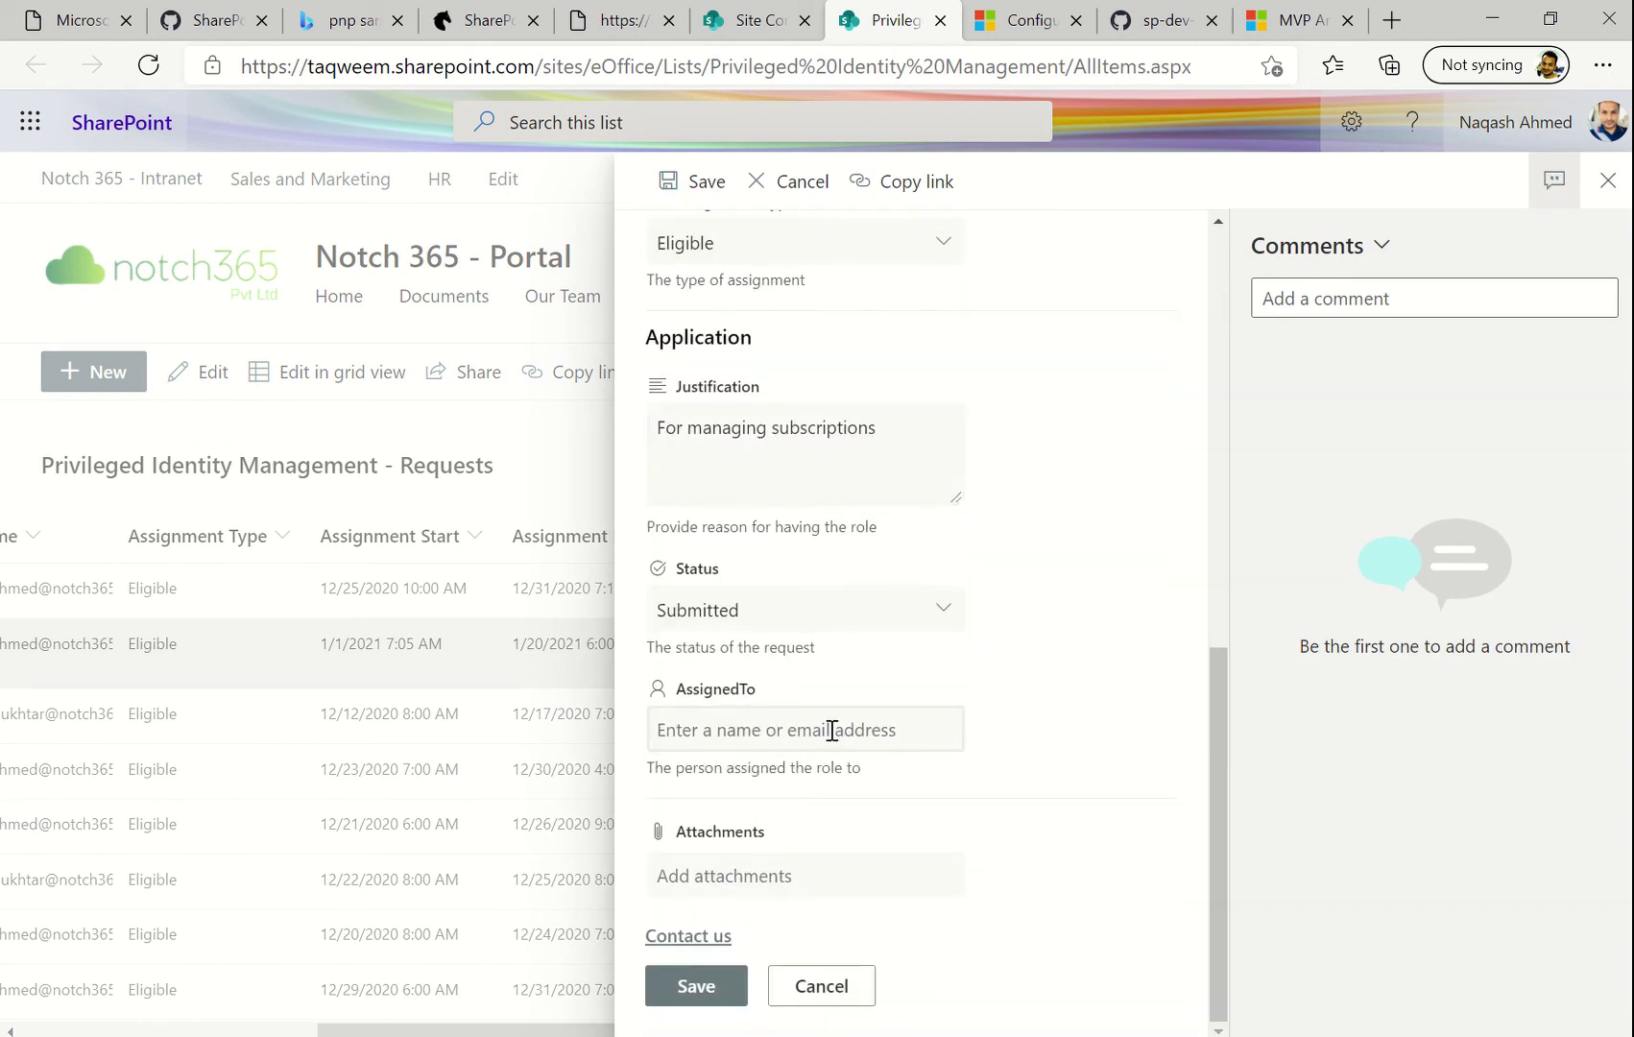
pyautogui.click(829, 730)
pyautogui.write('nabee')
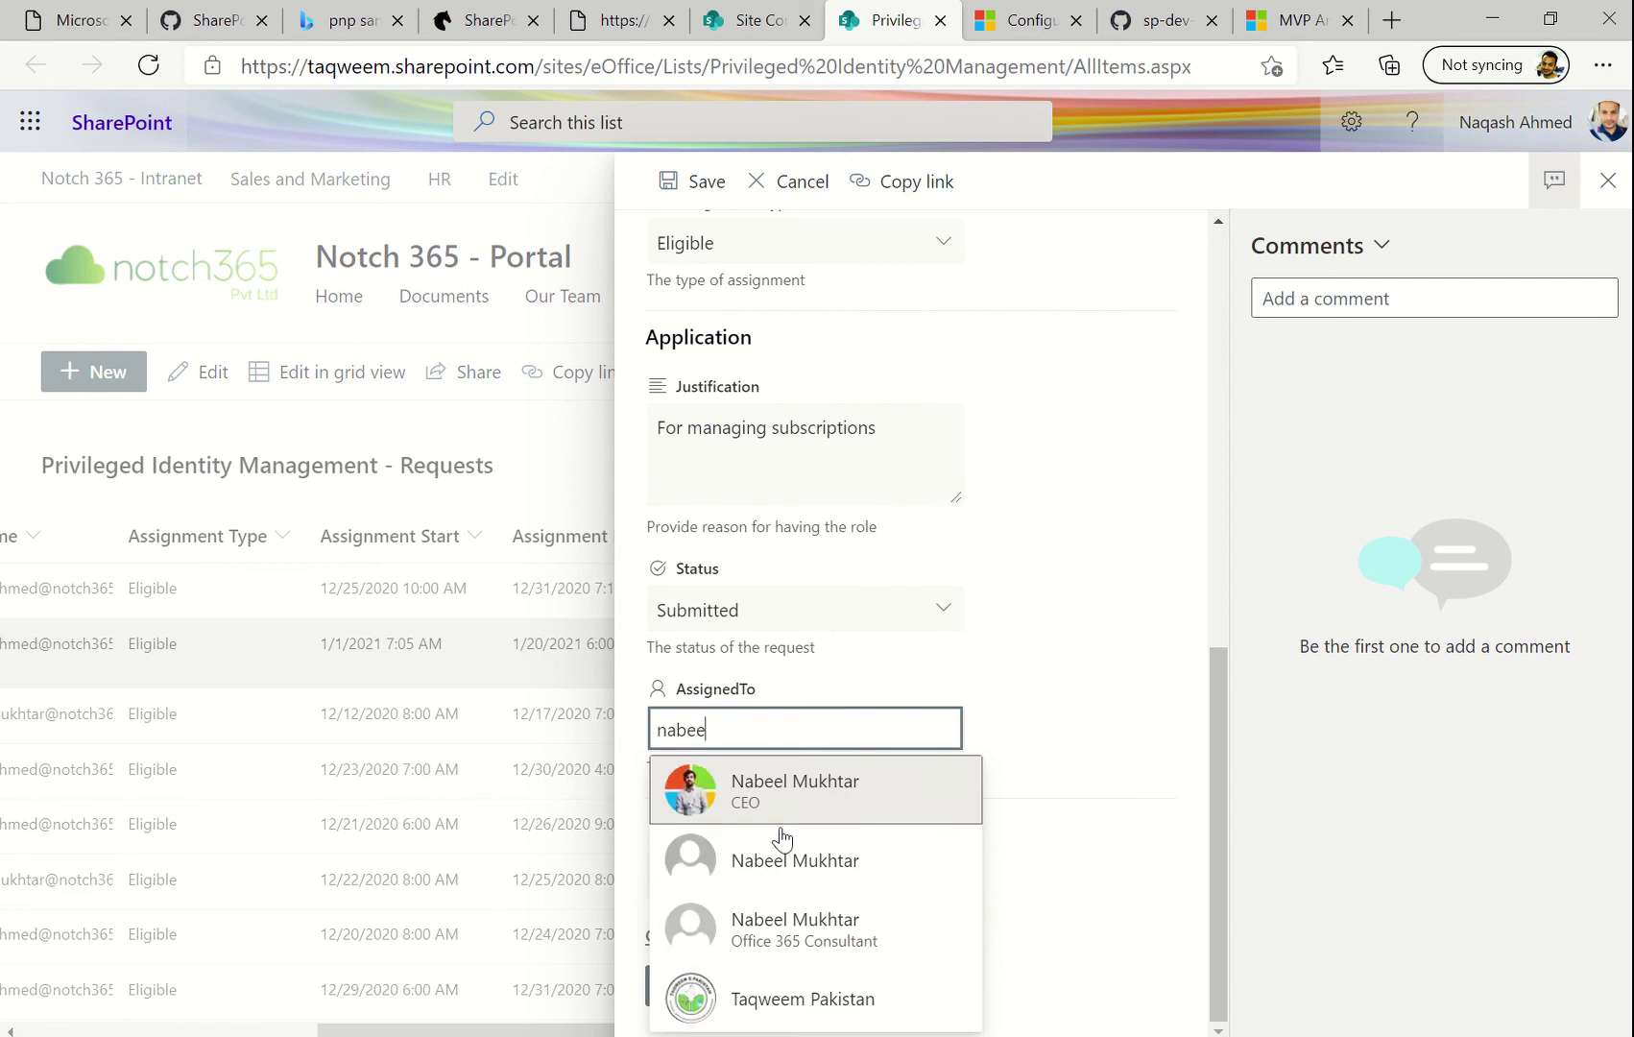
pyautogui.click(809, 784)
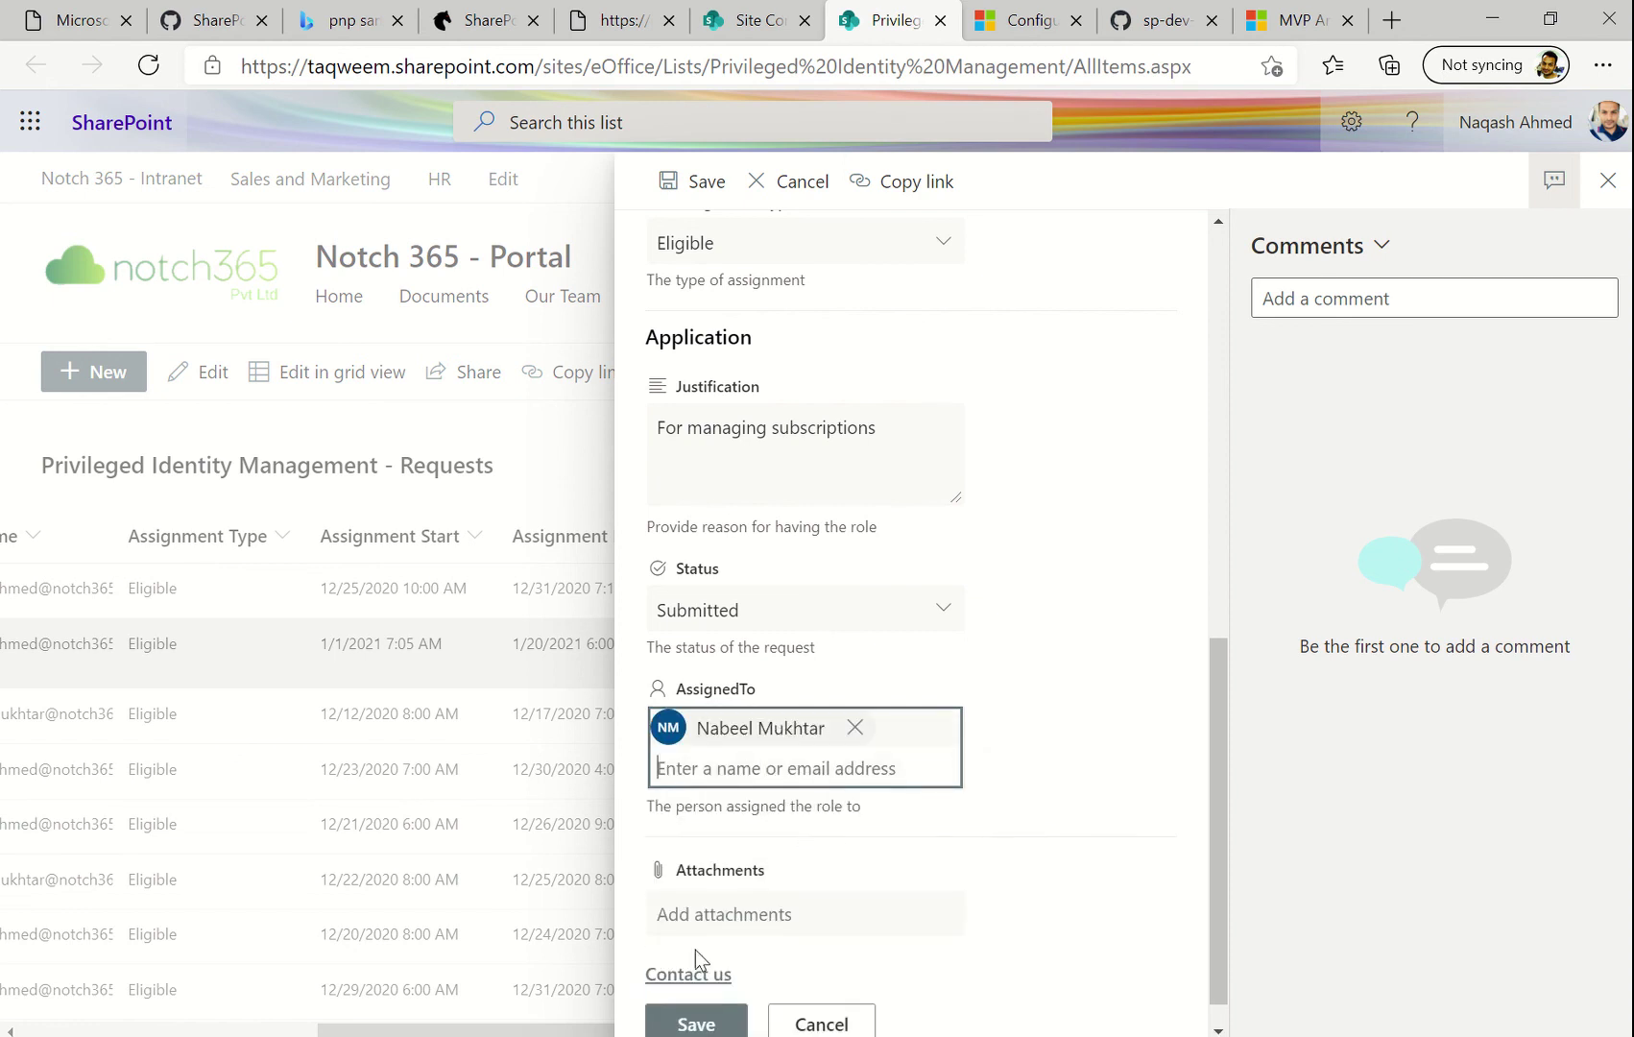
pyautogui.scroll(-1, 706, 1003)
pyautogui.click(705, 997)
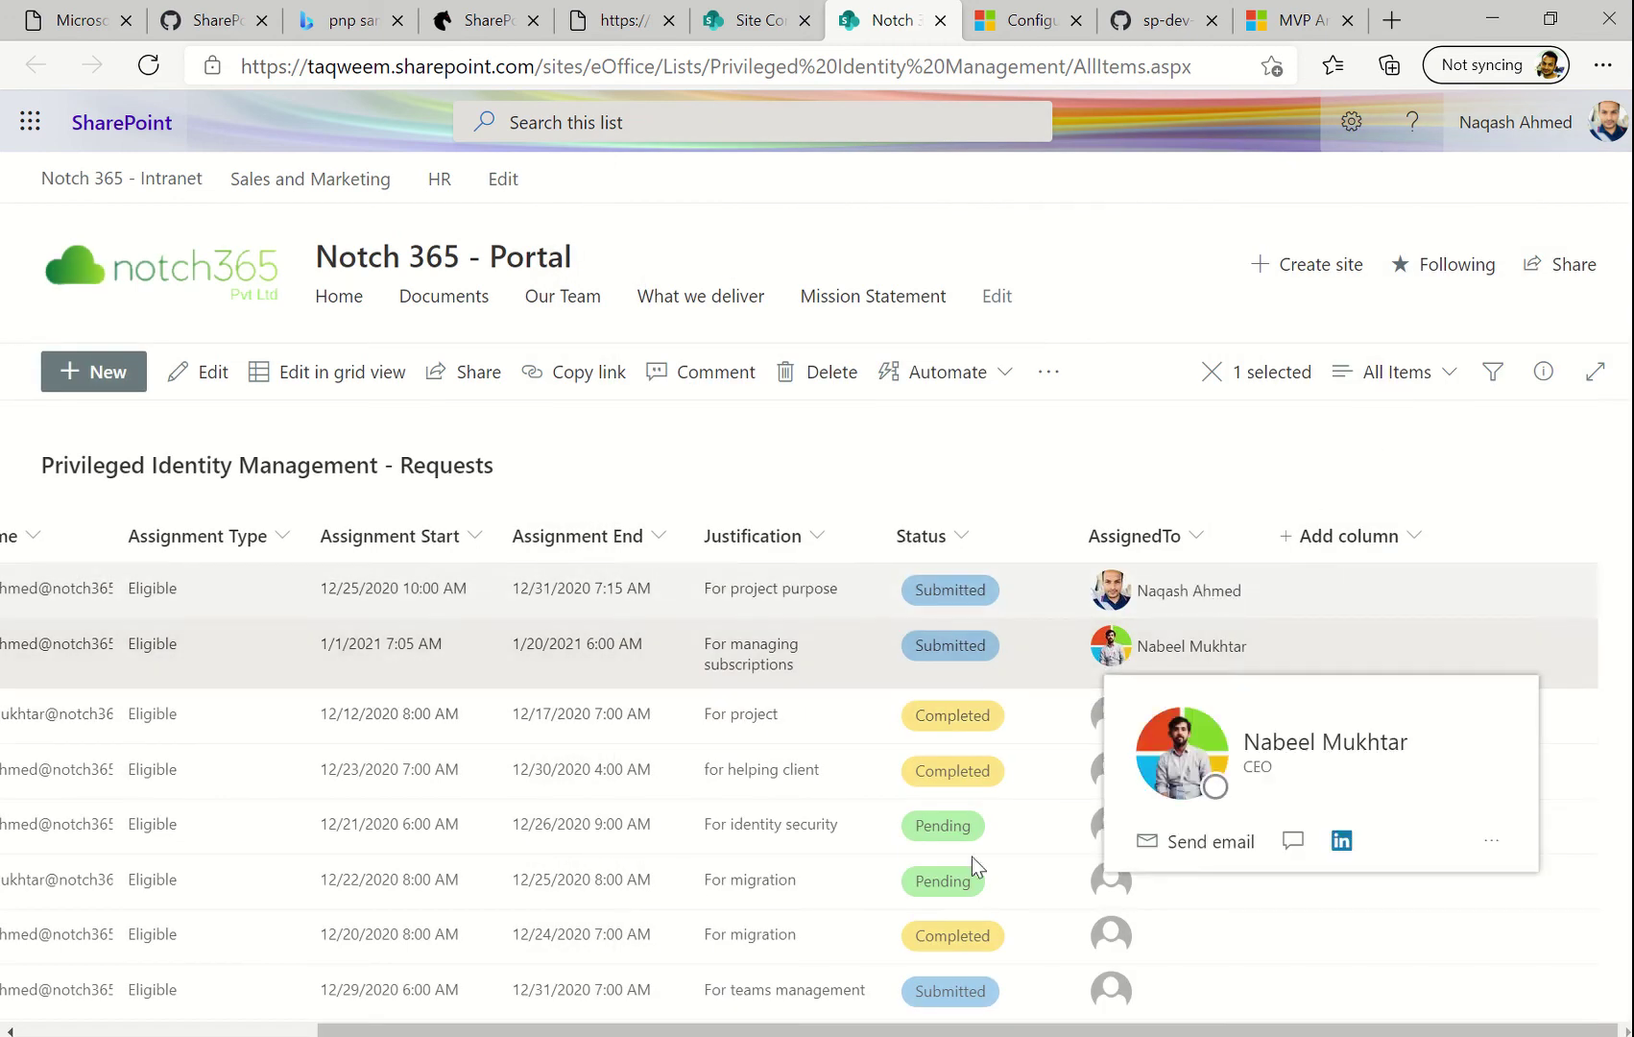
# Scroll the list to check the assignee photos, then open the For project request's options
pyautogui.hscroll(-4, 977, 872)
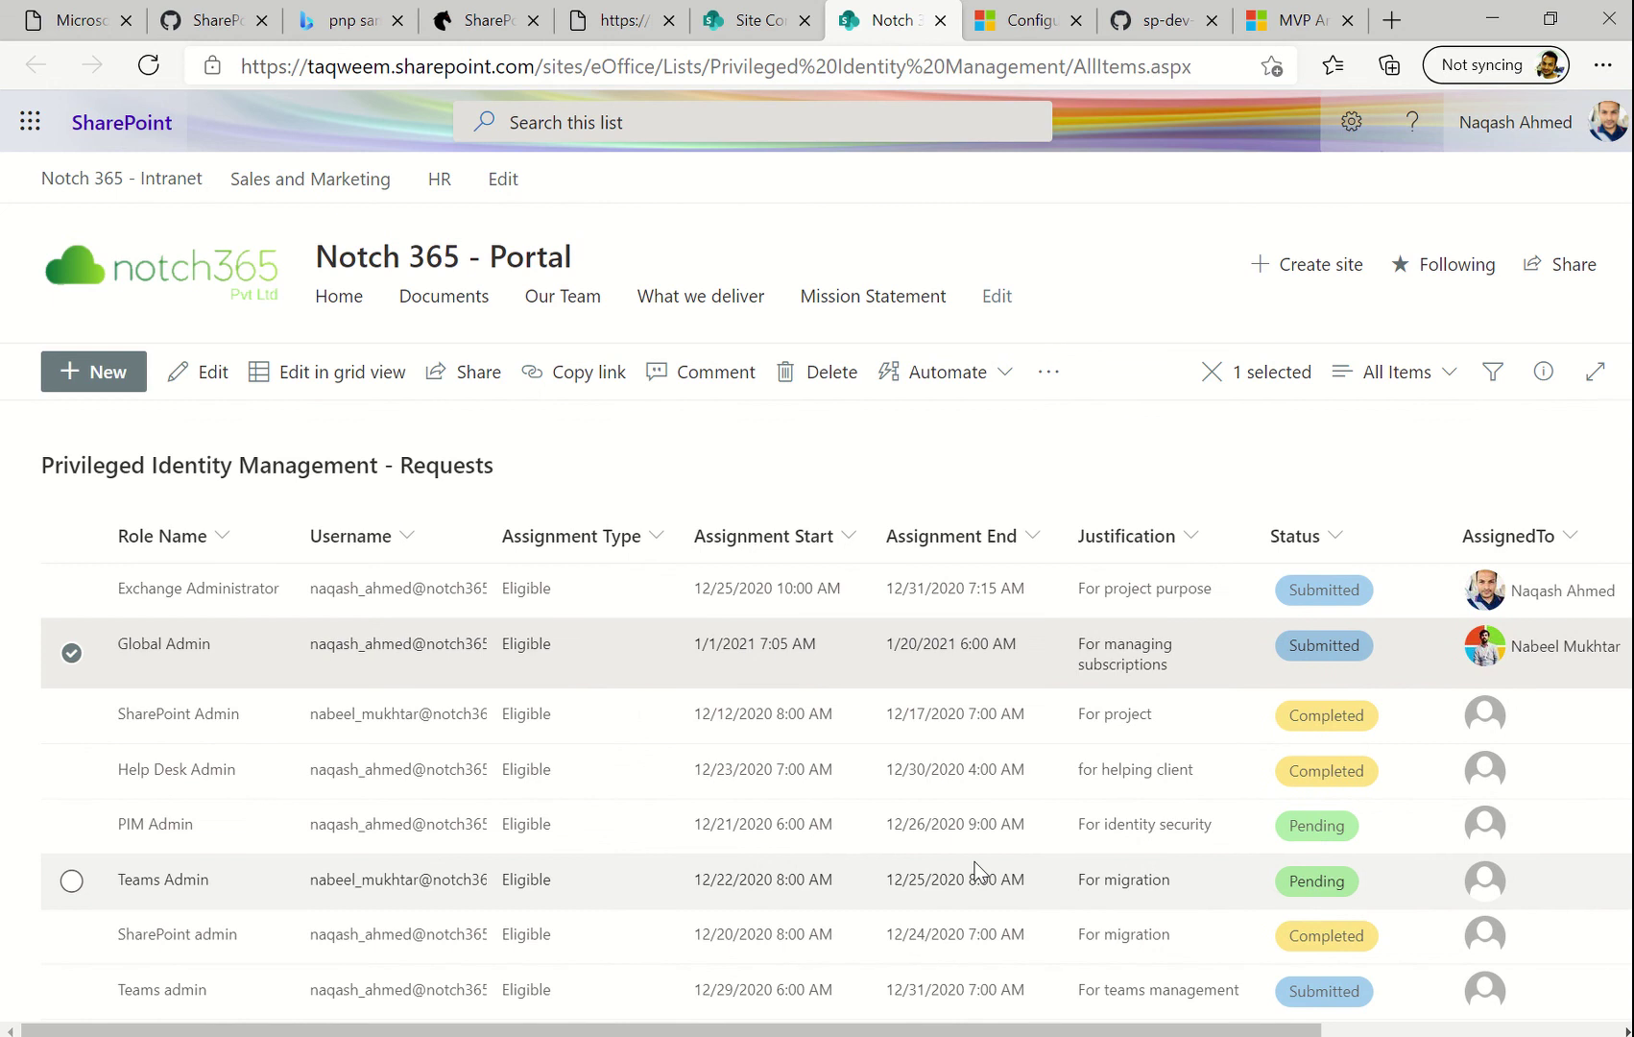
pyautogui.hscroll(3, 976, 872)
pyautogui.hscroll(-3, 977, 872)
pyautogui.hscroll(4, 1155, 778)
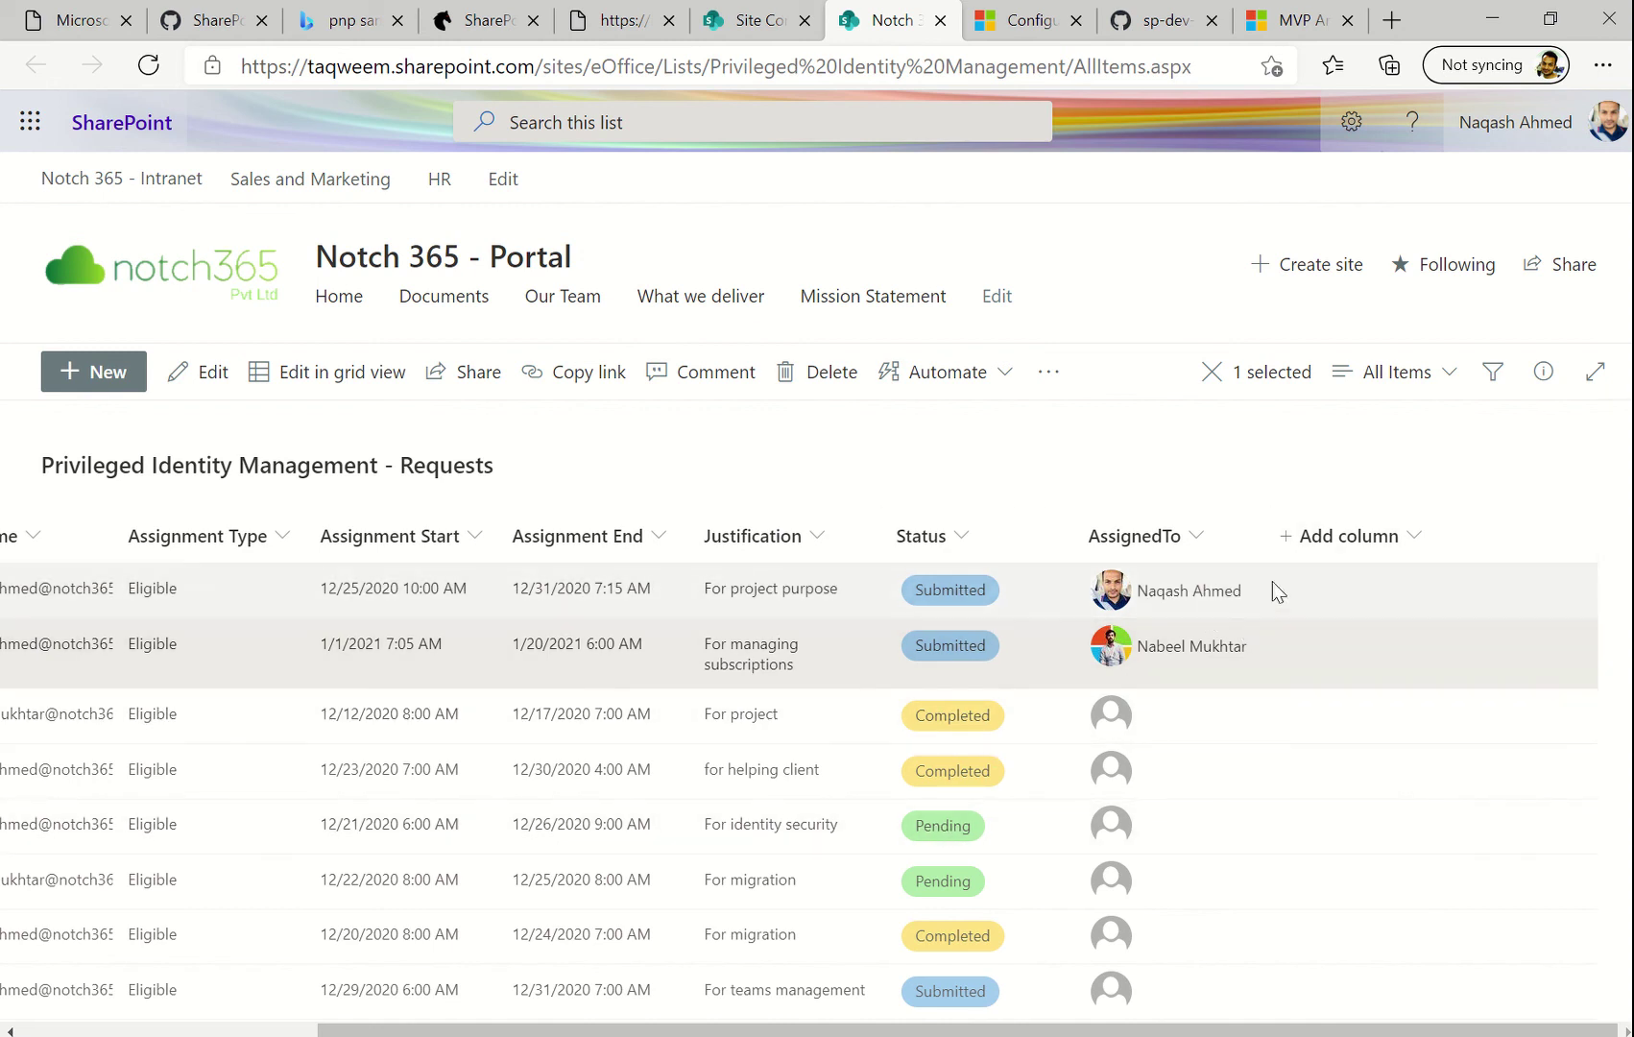
pyautogui.rightClick(929, 698)
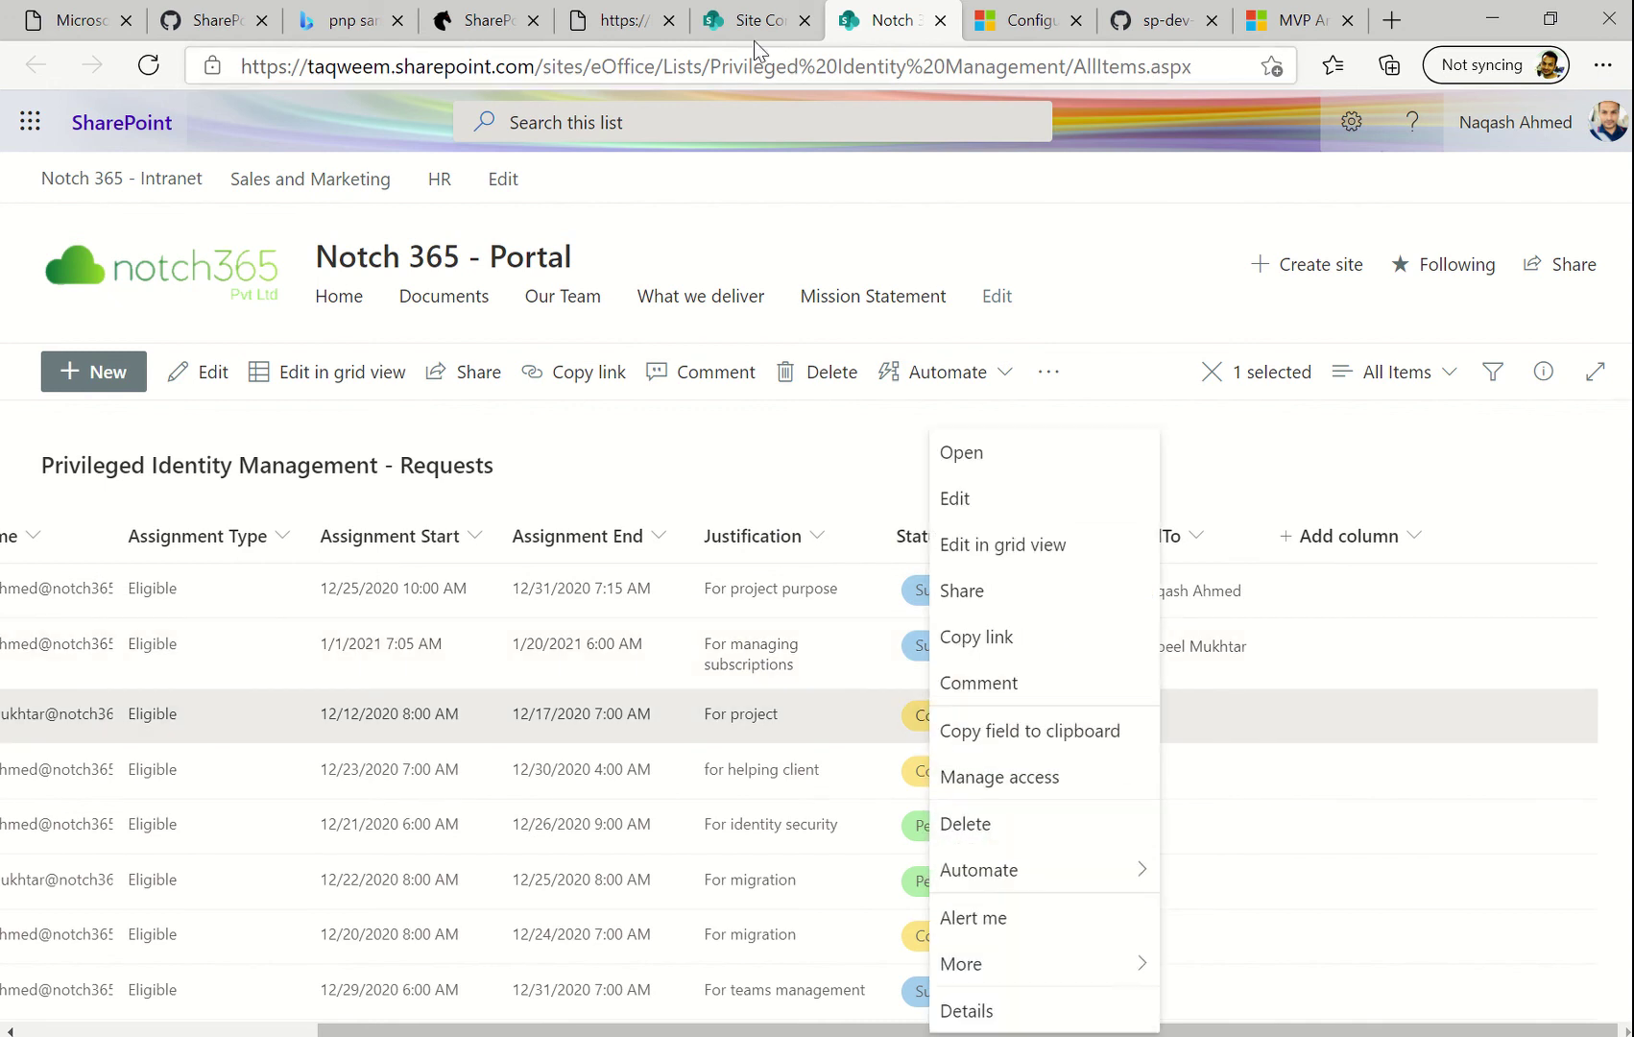
# Leave the raw hover-card JSON and go back up to the column-samples folder listing
pyautogui.click(477, 31)
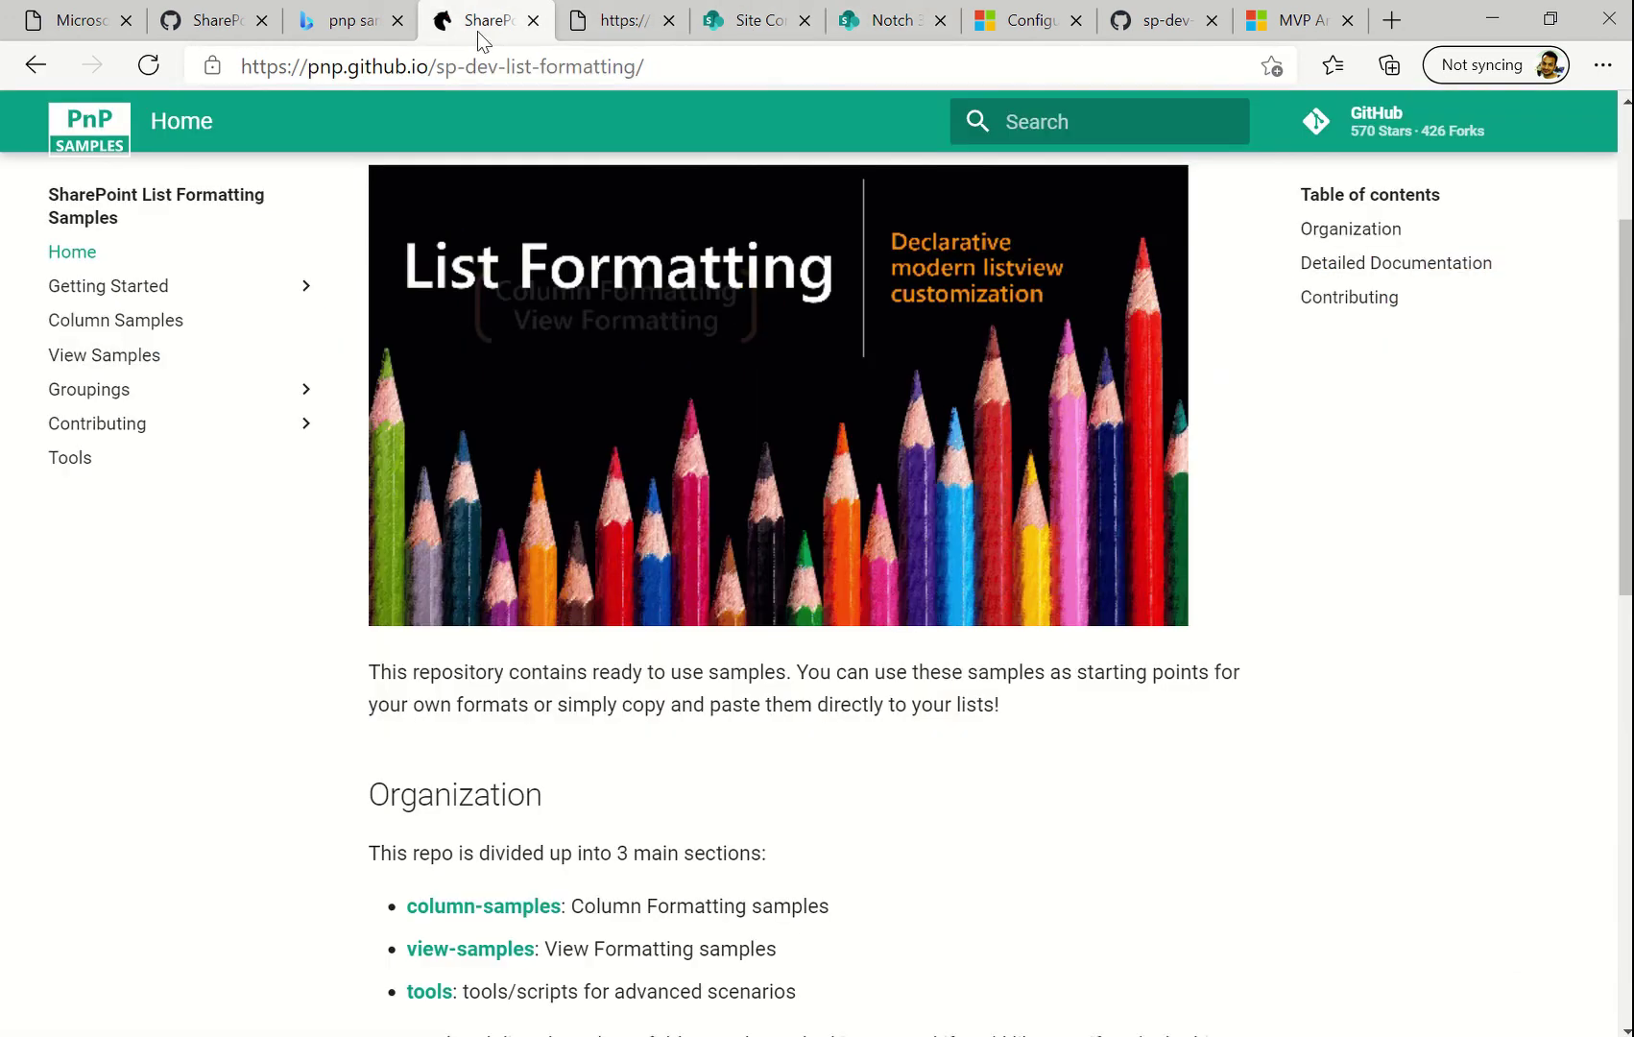
pyautogui.click(614, 22)
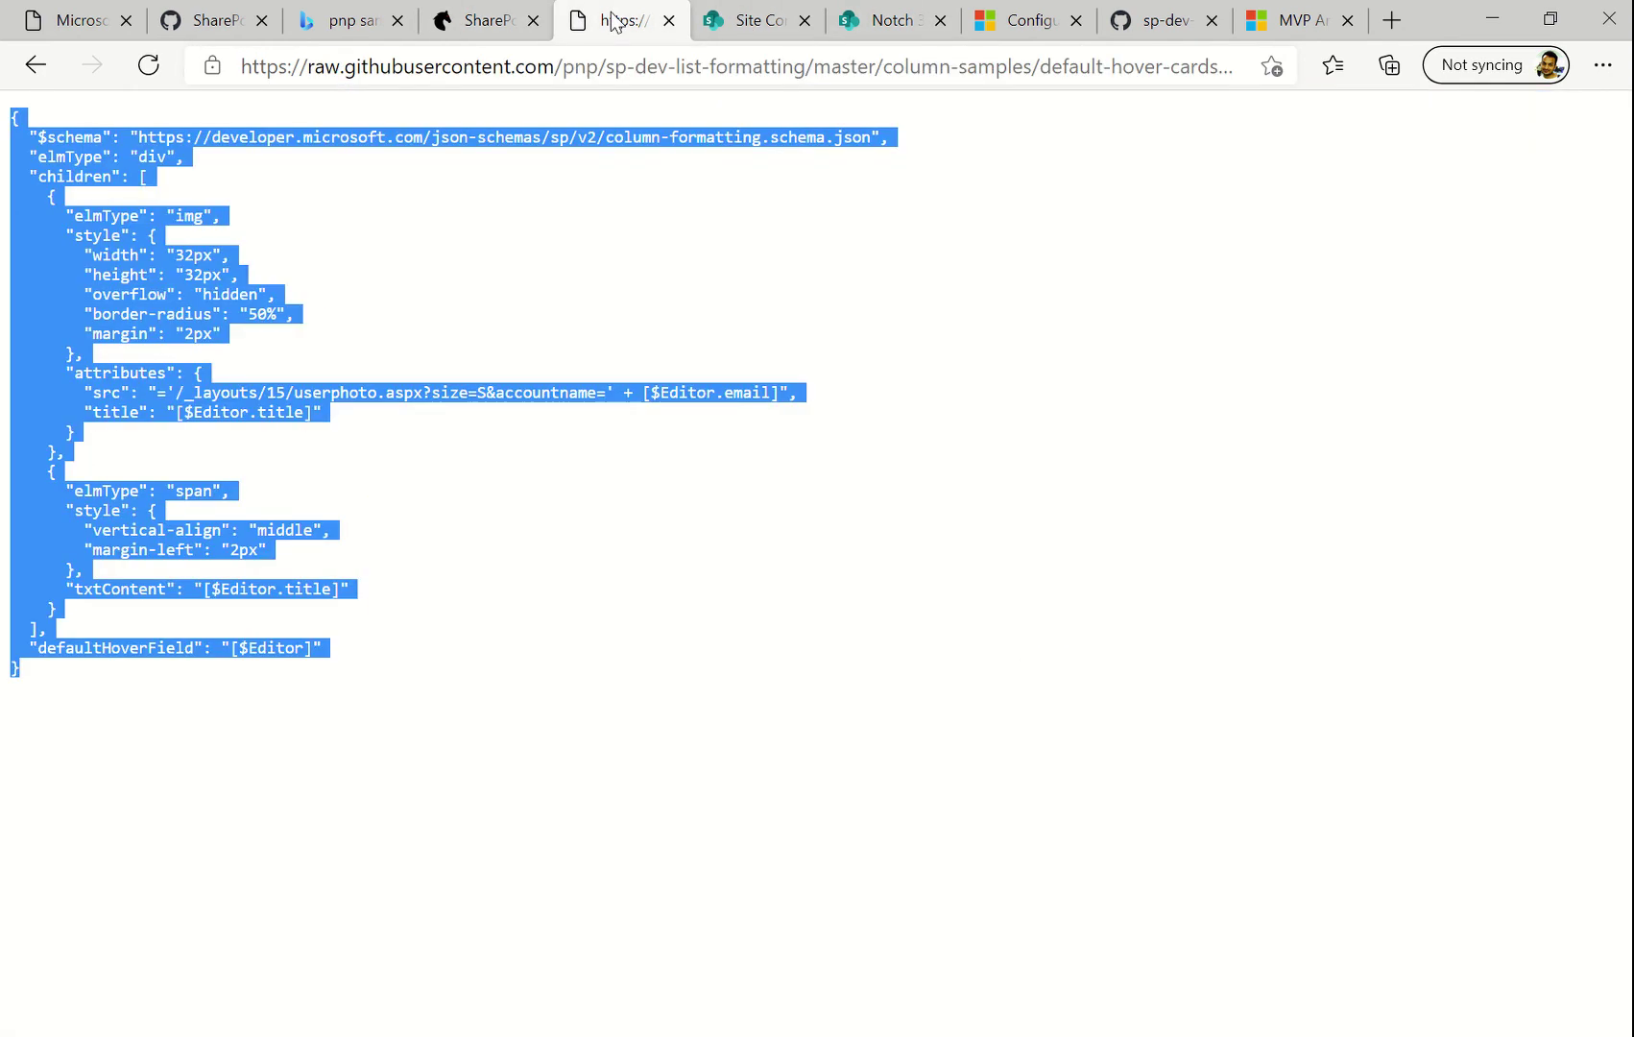
pyautogui.click(23, 82)
pyautogui.click(23, 81)
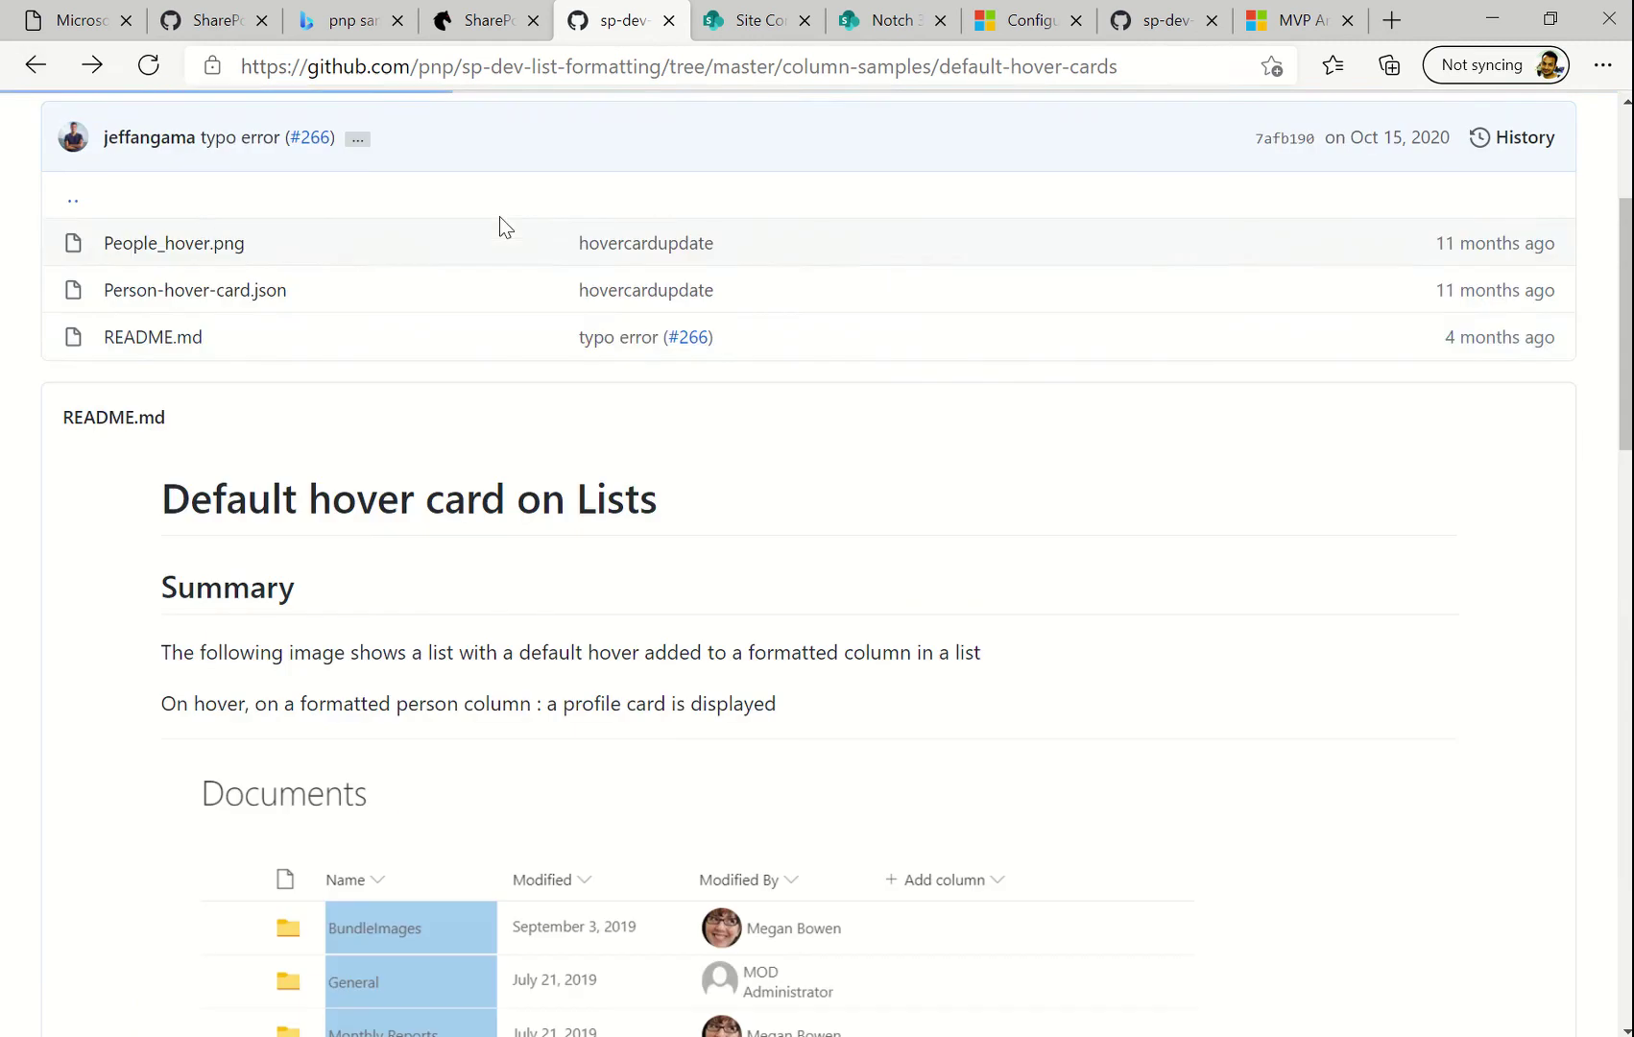
pyautogui.scroll(-3, 478, 540)
pyautogui.scroll(5, 478, 540)
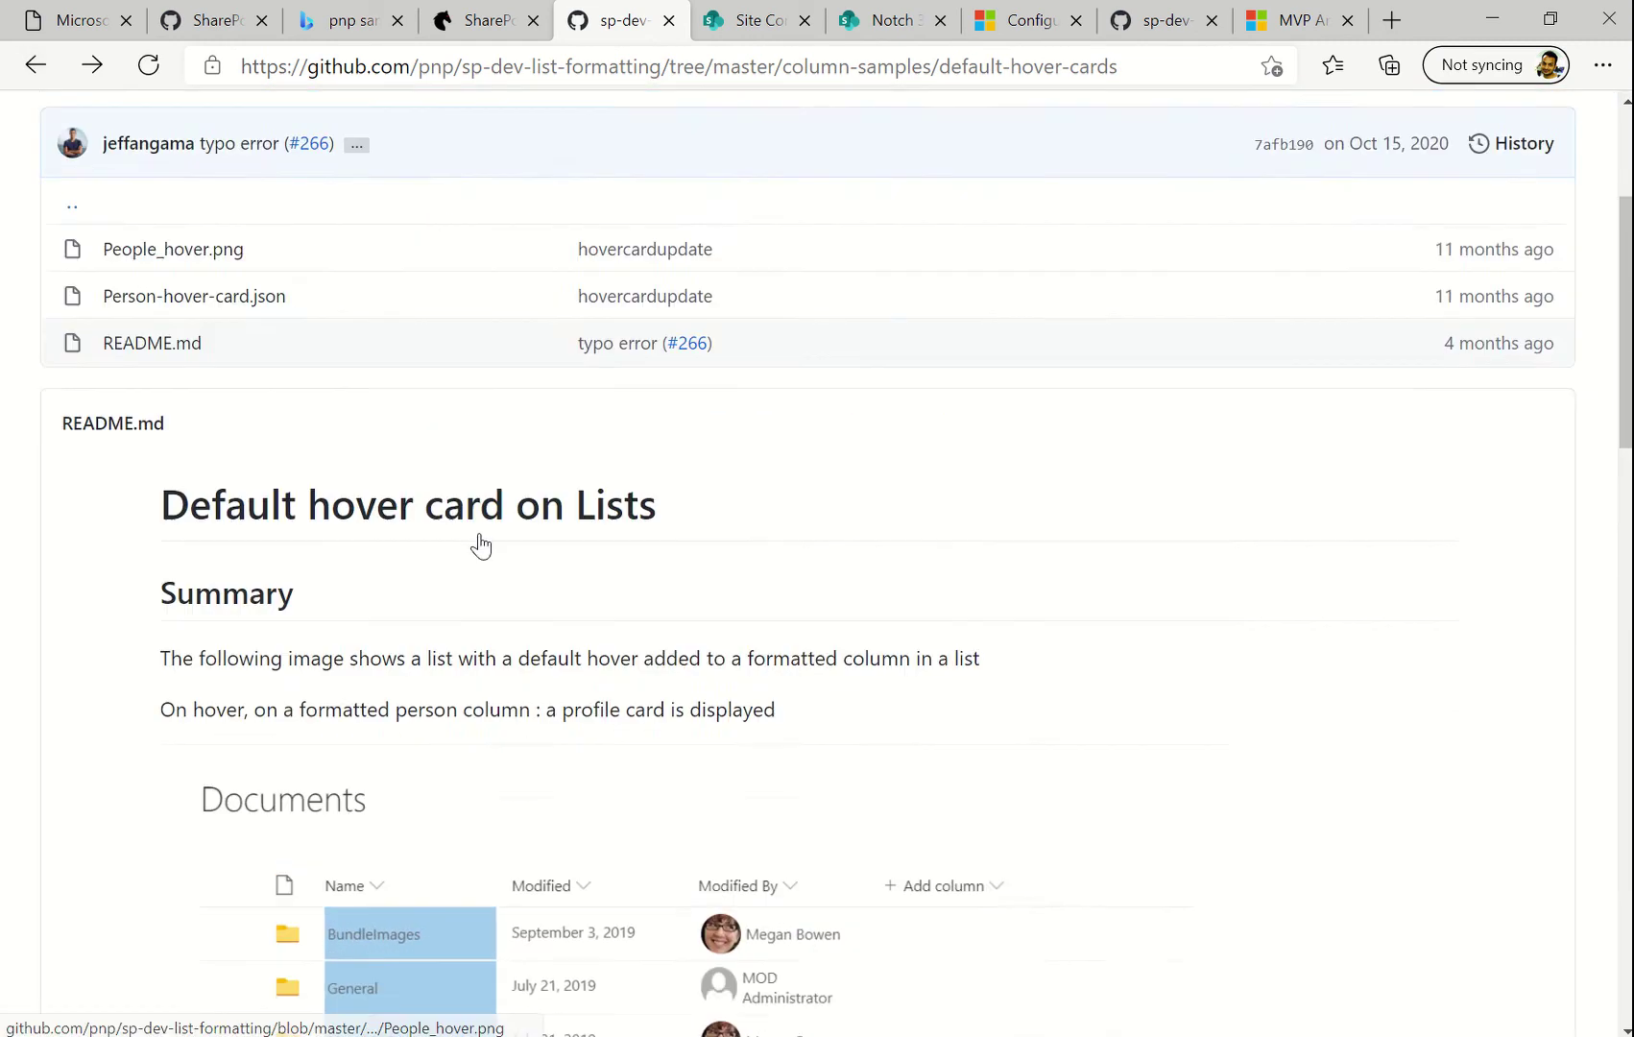
pyautogui.click(35, 66)
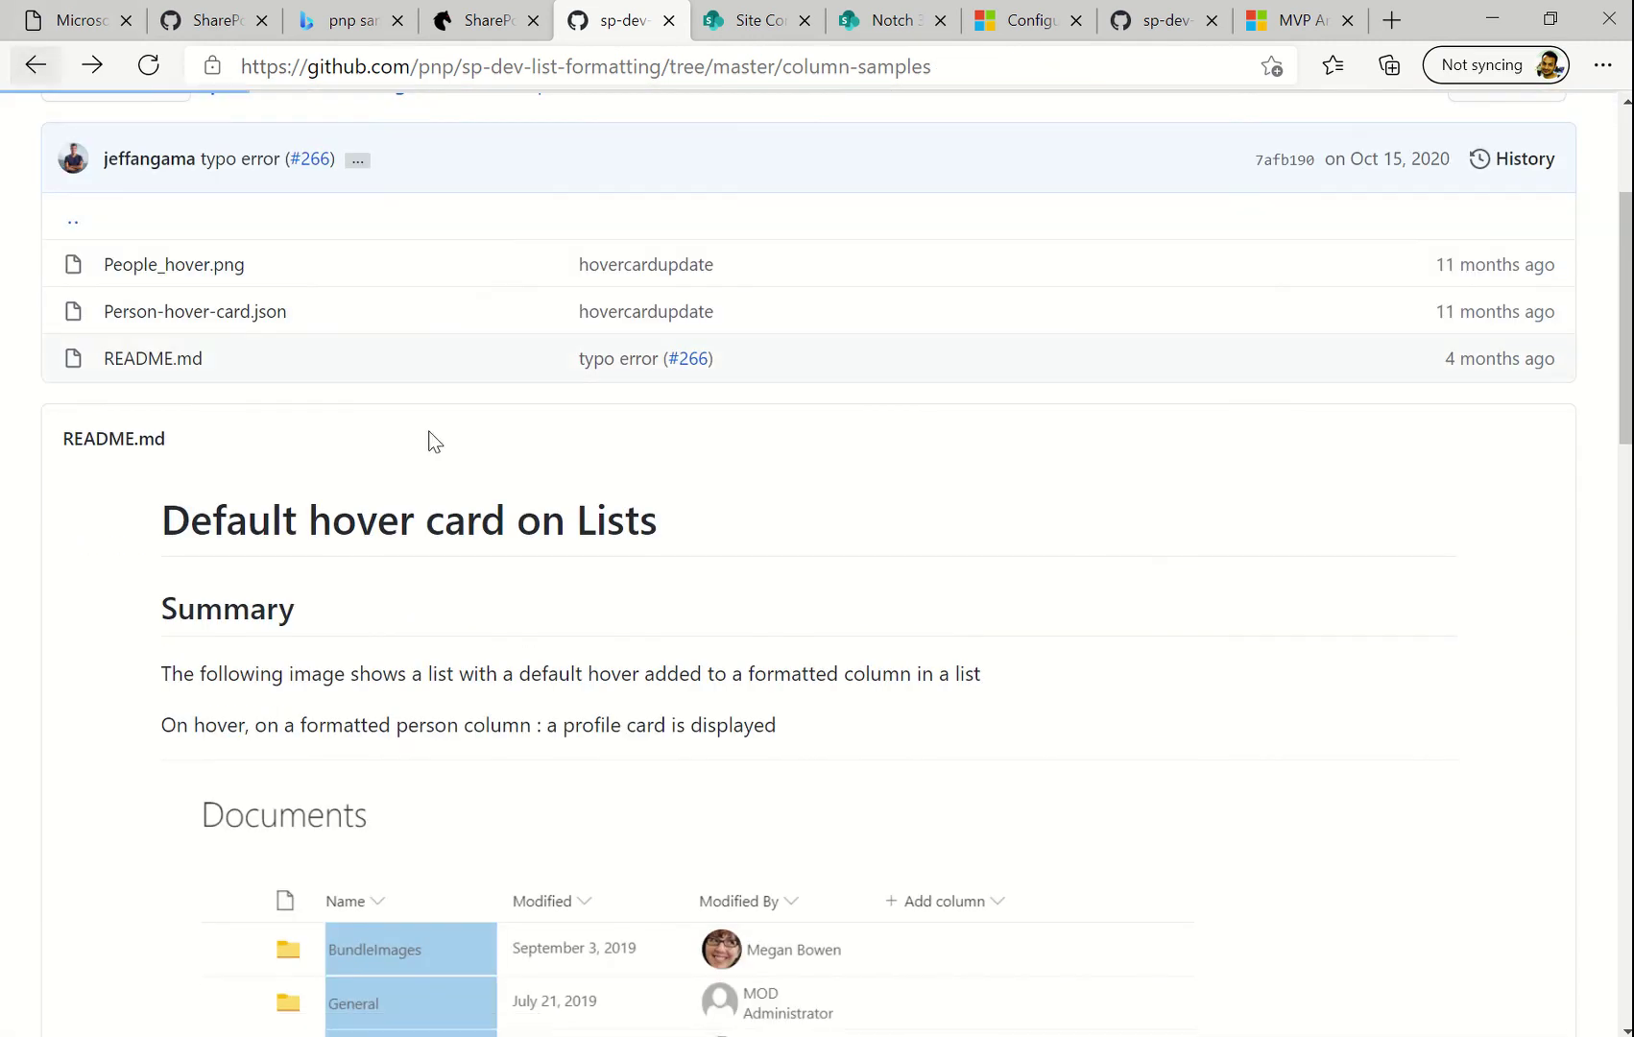
# Look at the multi-choice-icons sample README, then return to the column-samples listing
pyautogui.scroll(-2, 278, 434)
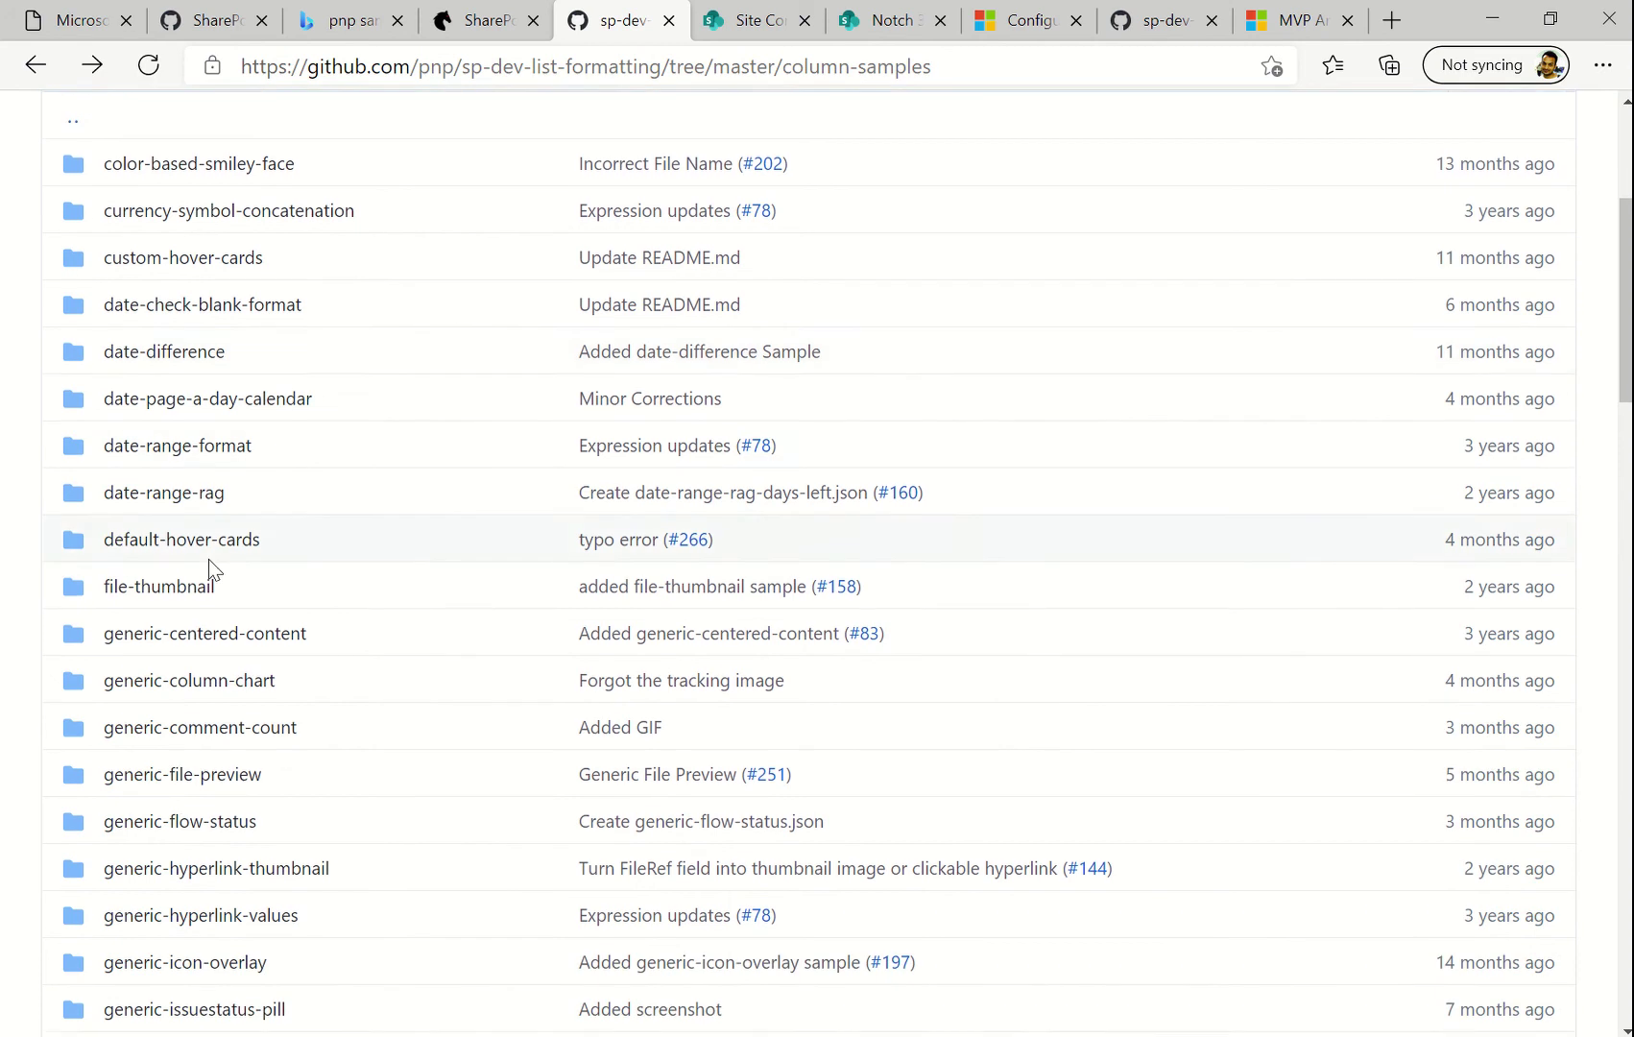
pyautogui.scroll(-3, 209, 567)
pyautogui.scroll(-1, 346, 656)
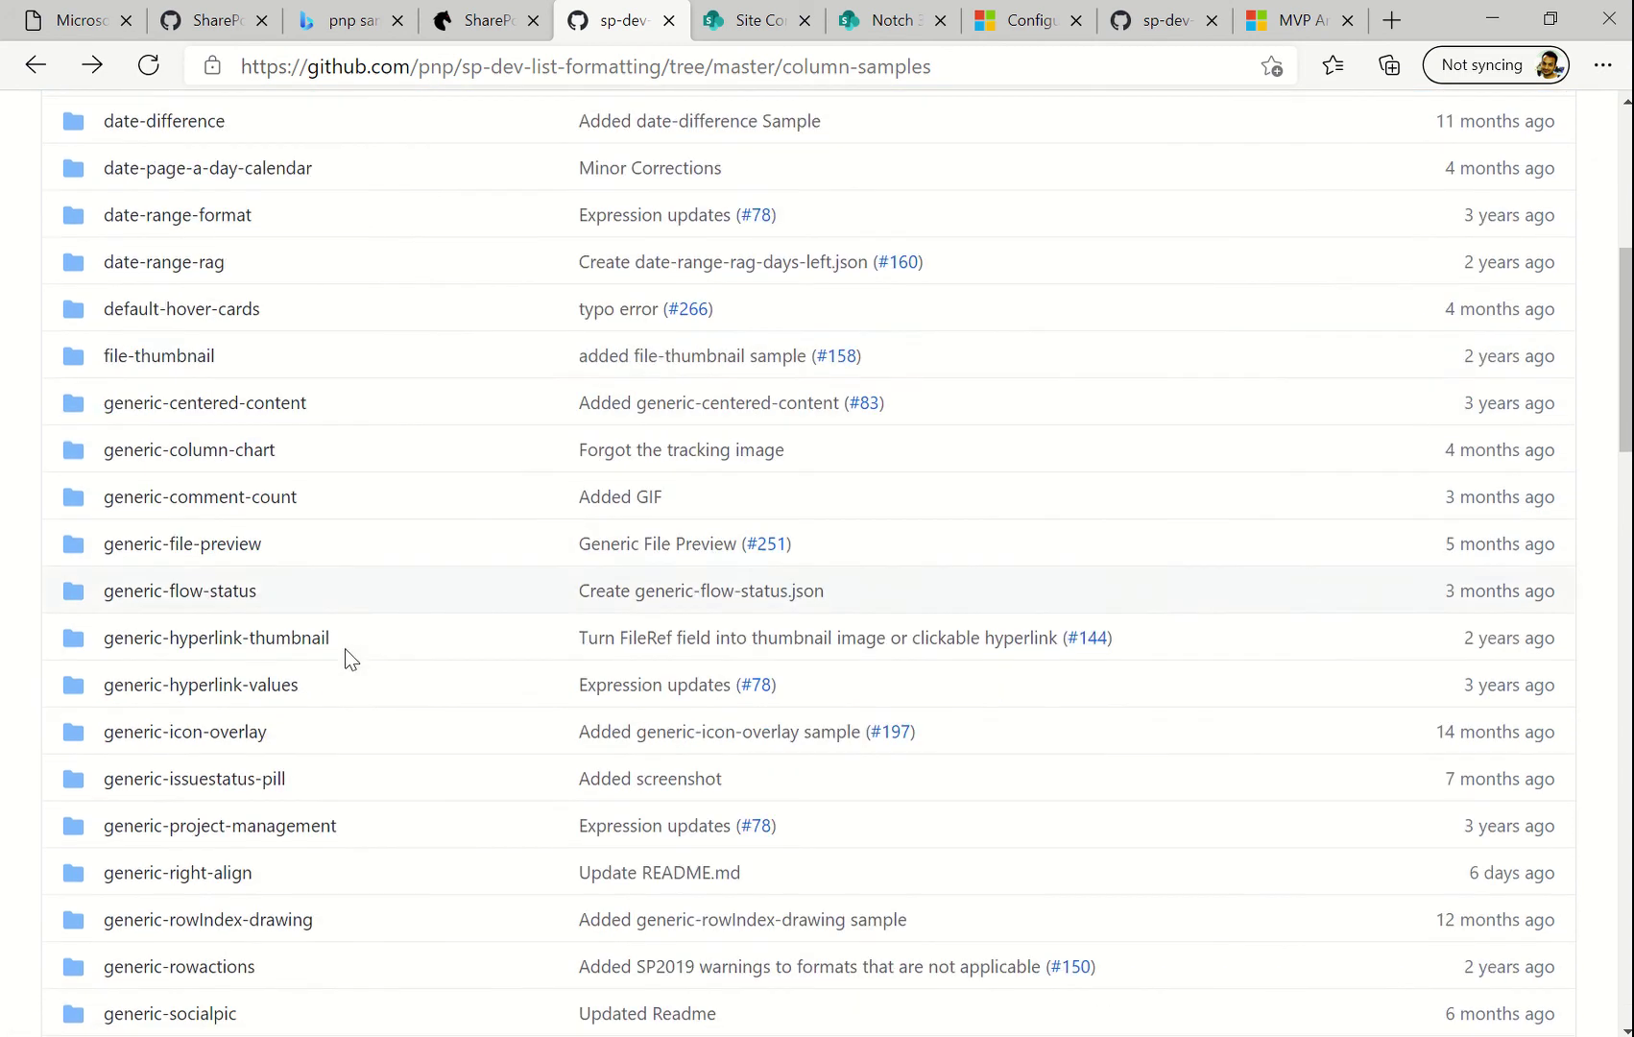
pyautogui.scroll(-3, 217, 652)
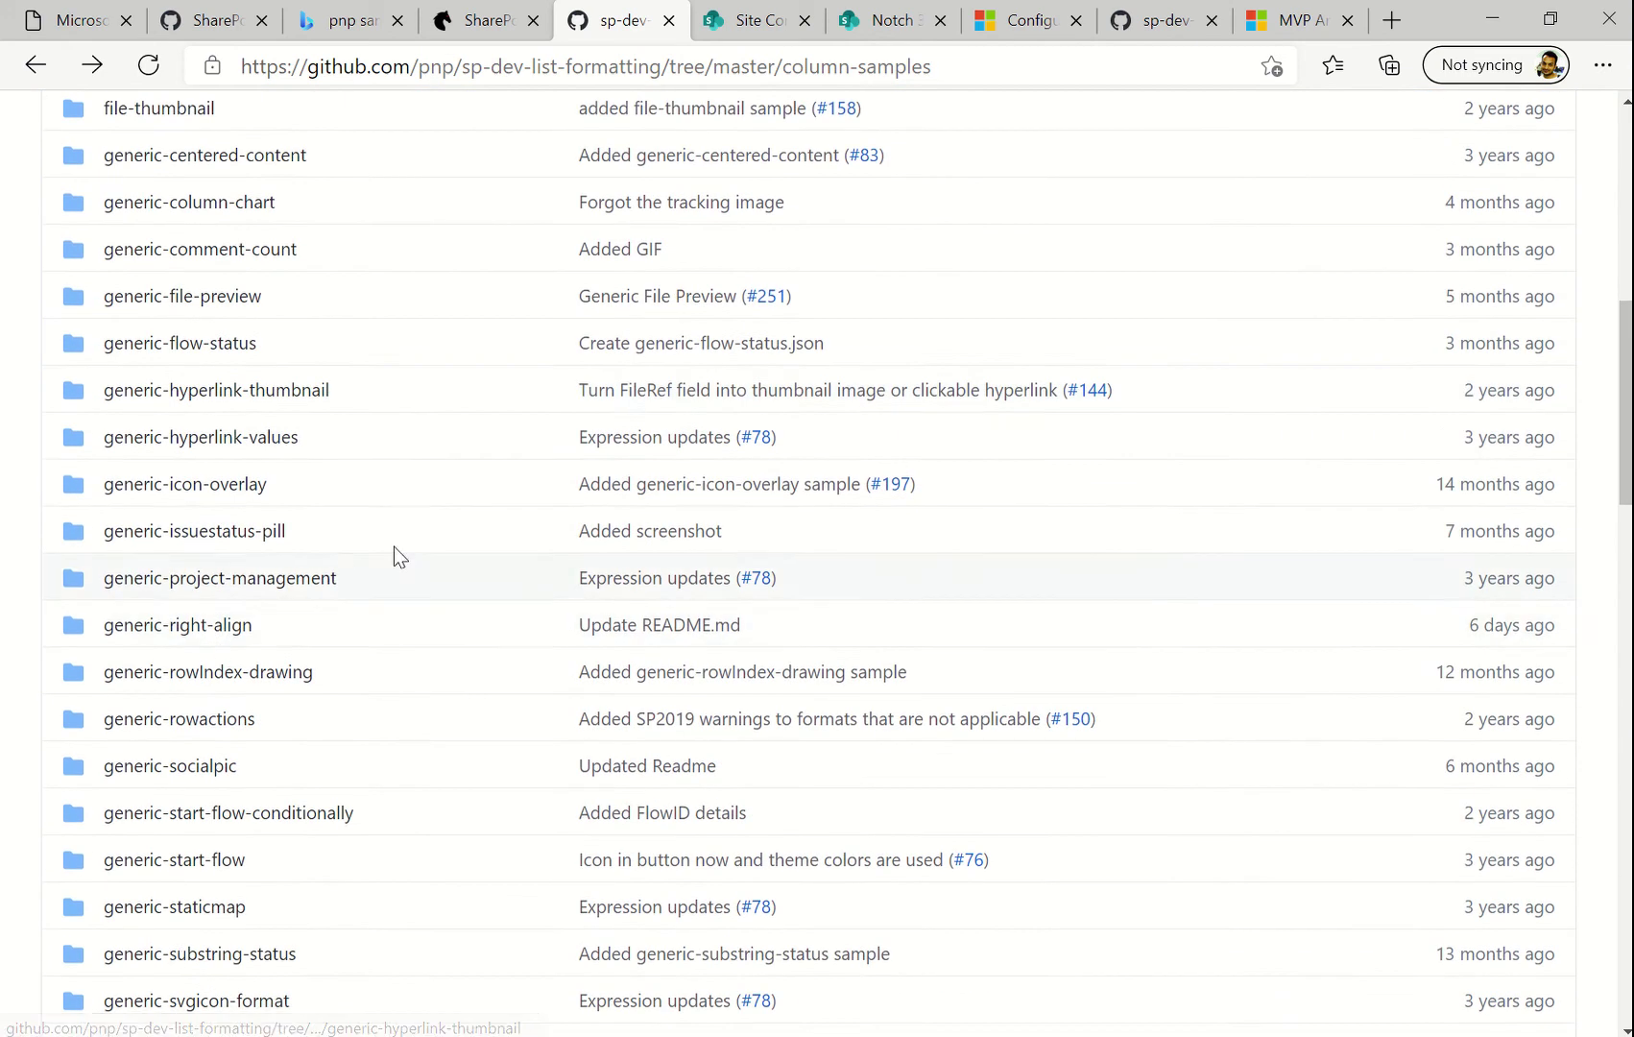
pyautogui.scroll(-2, 228, 715)
pyautogui.scroll(-5, 232, 710)
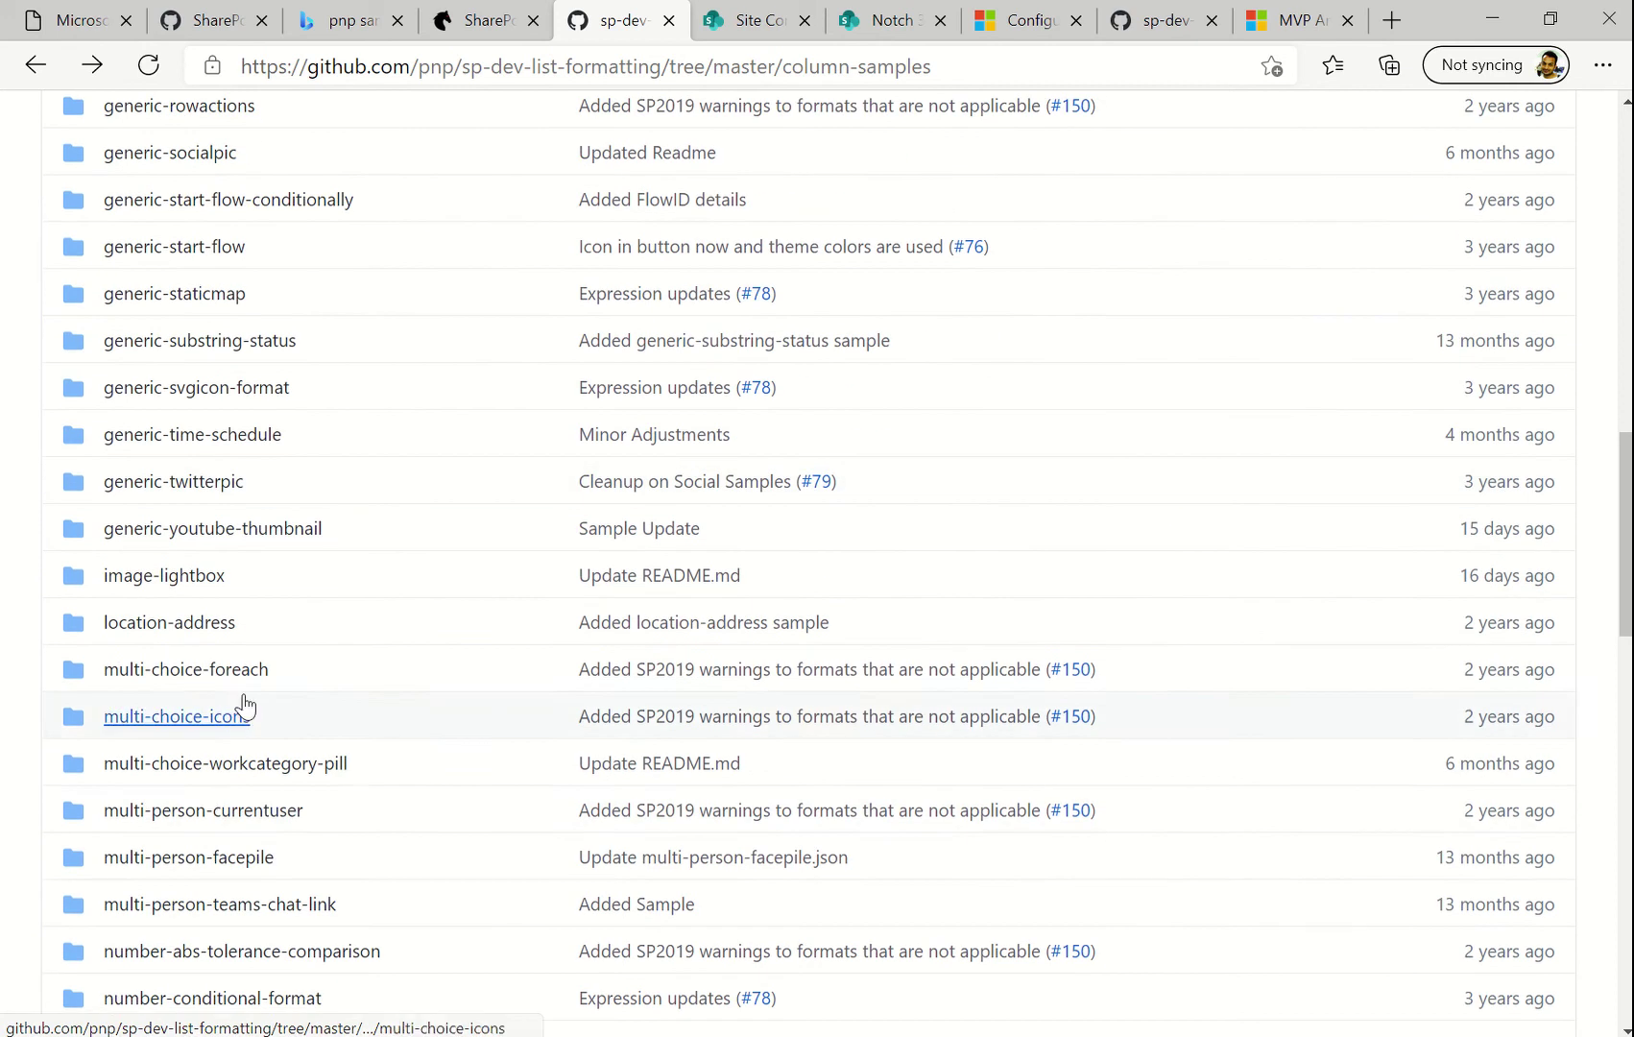
pyautogui.scroll(-3, 230, 795)
pyautogui.scroll(1, 255, 644)
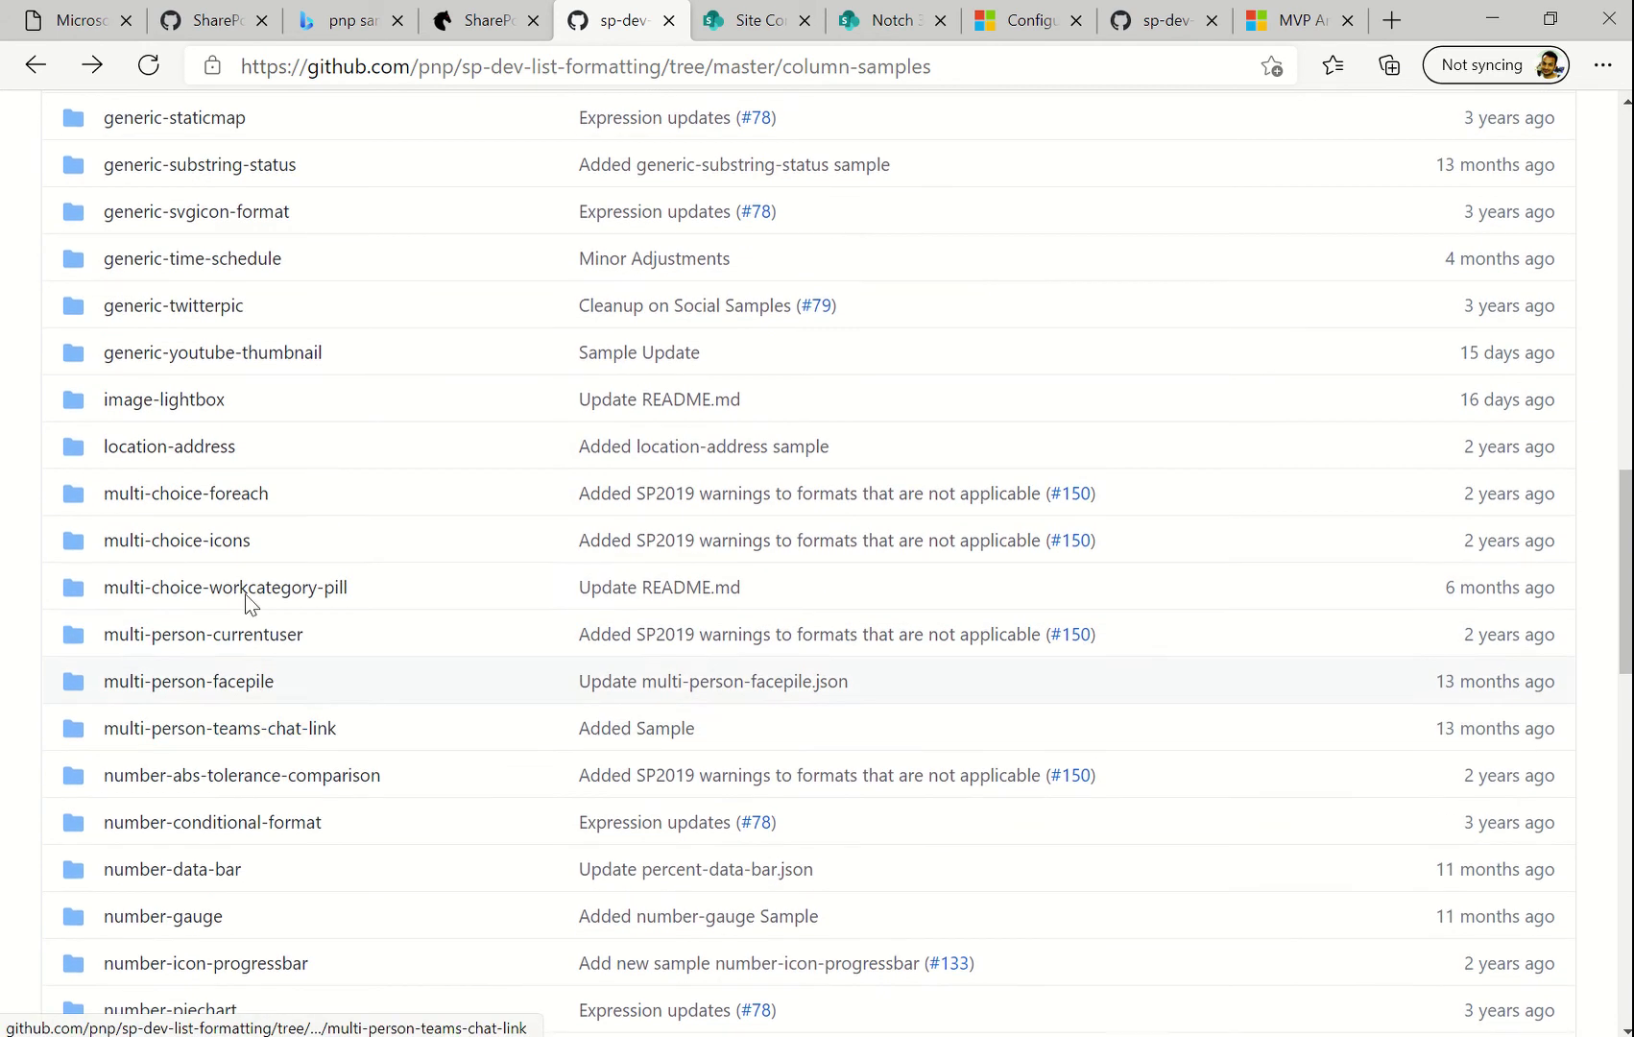
pyautogui.click(223, 543)
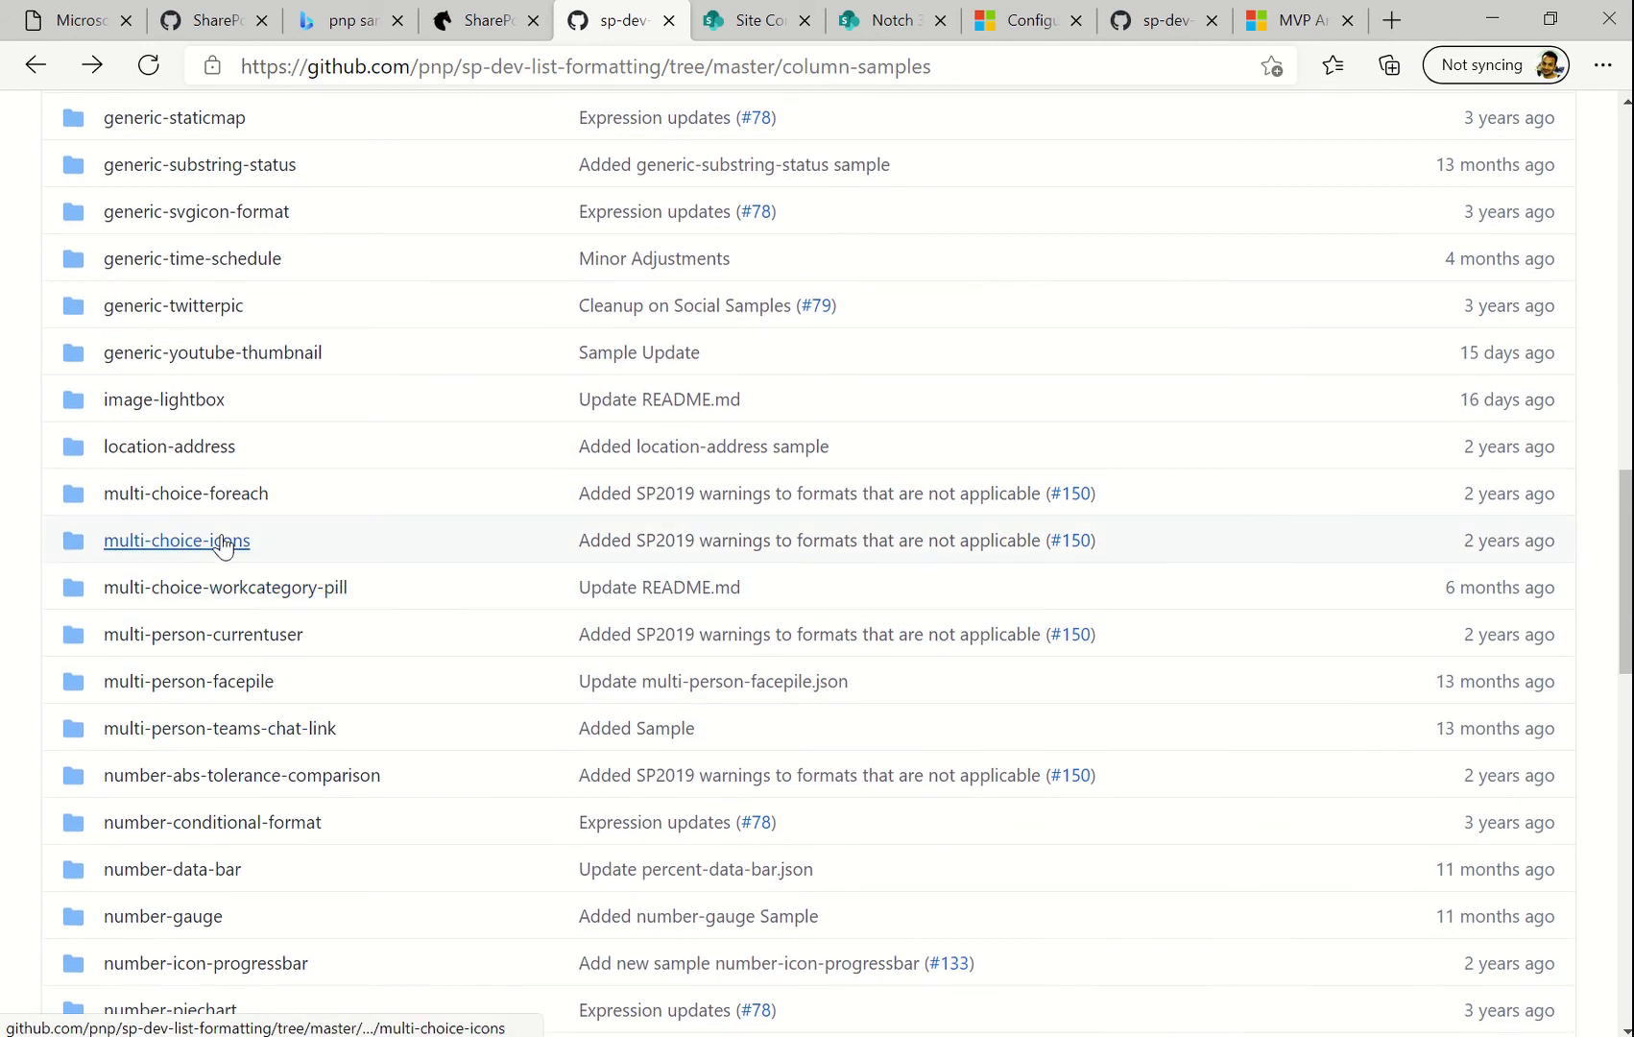
pyautogui.scroll(-8, 463, 672)
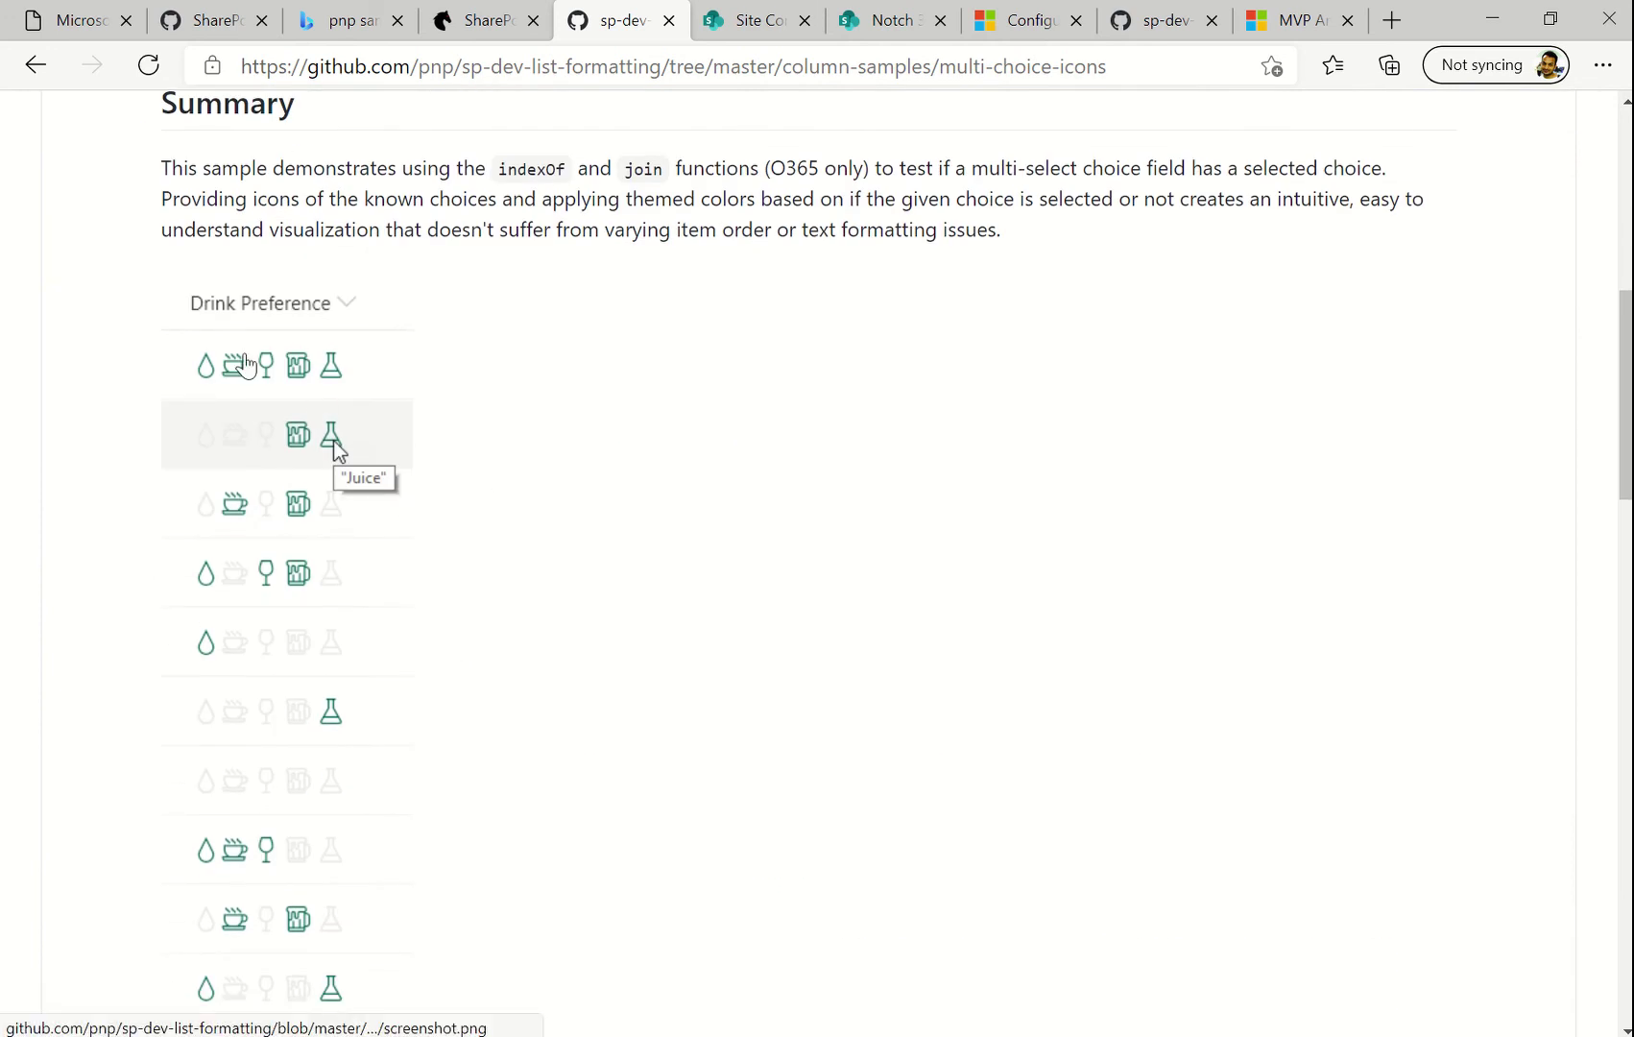
pyautogui.hotkey('alt', 'Left')
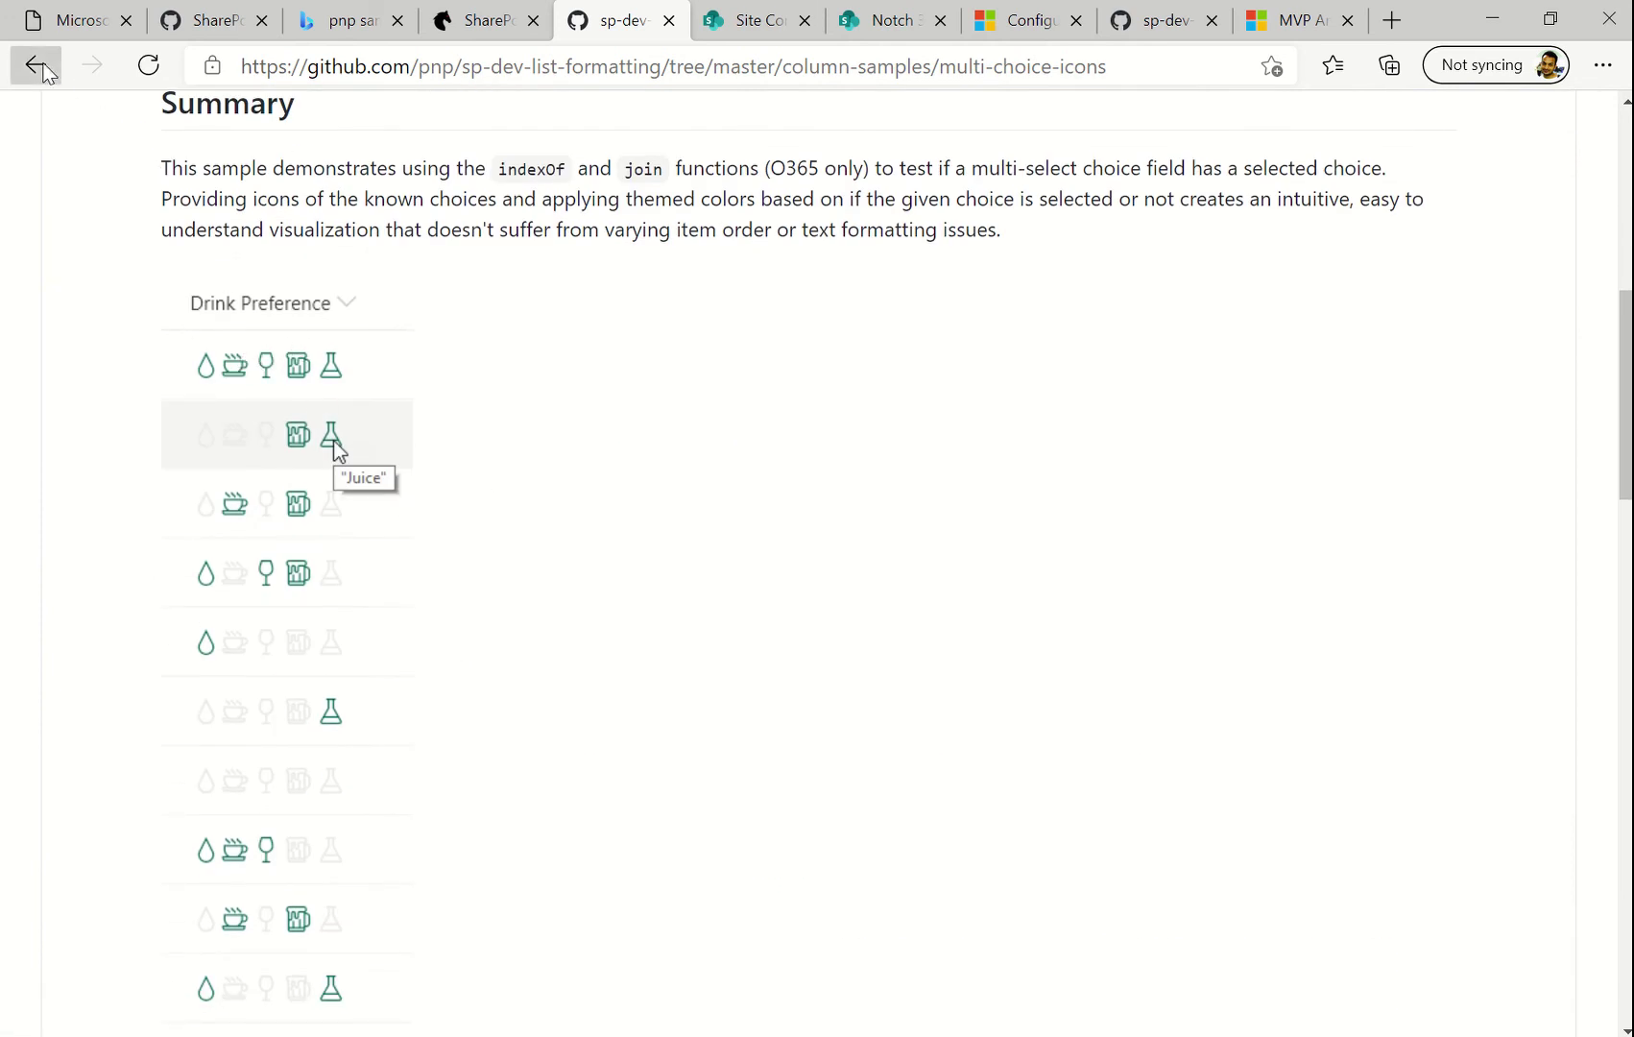
pyautogui.scroll(-3, 282, 451)
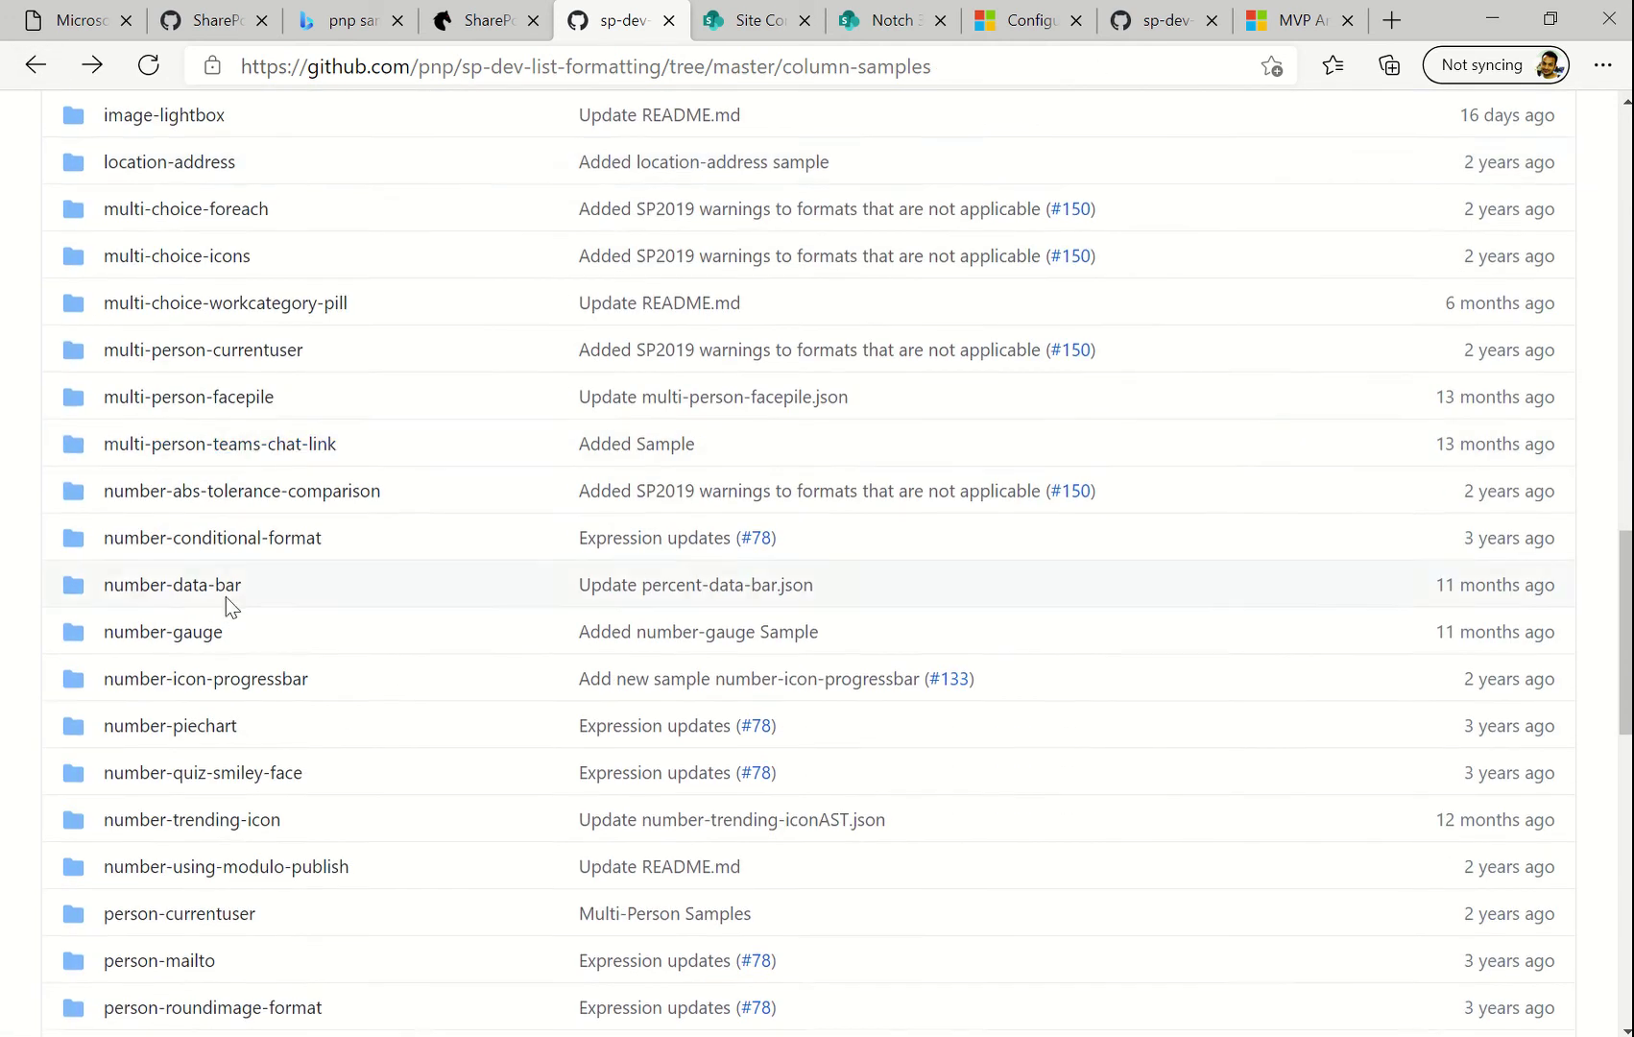
pyautogui.scroll(-4, 229, 605)
pyautogui.scroll(-1, 230, 662)
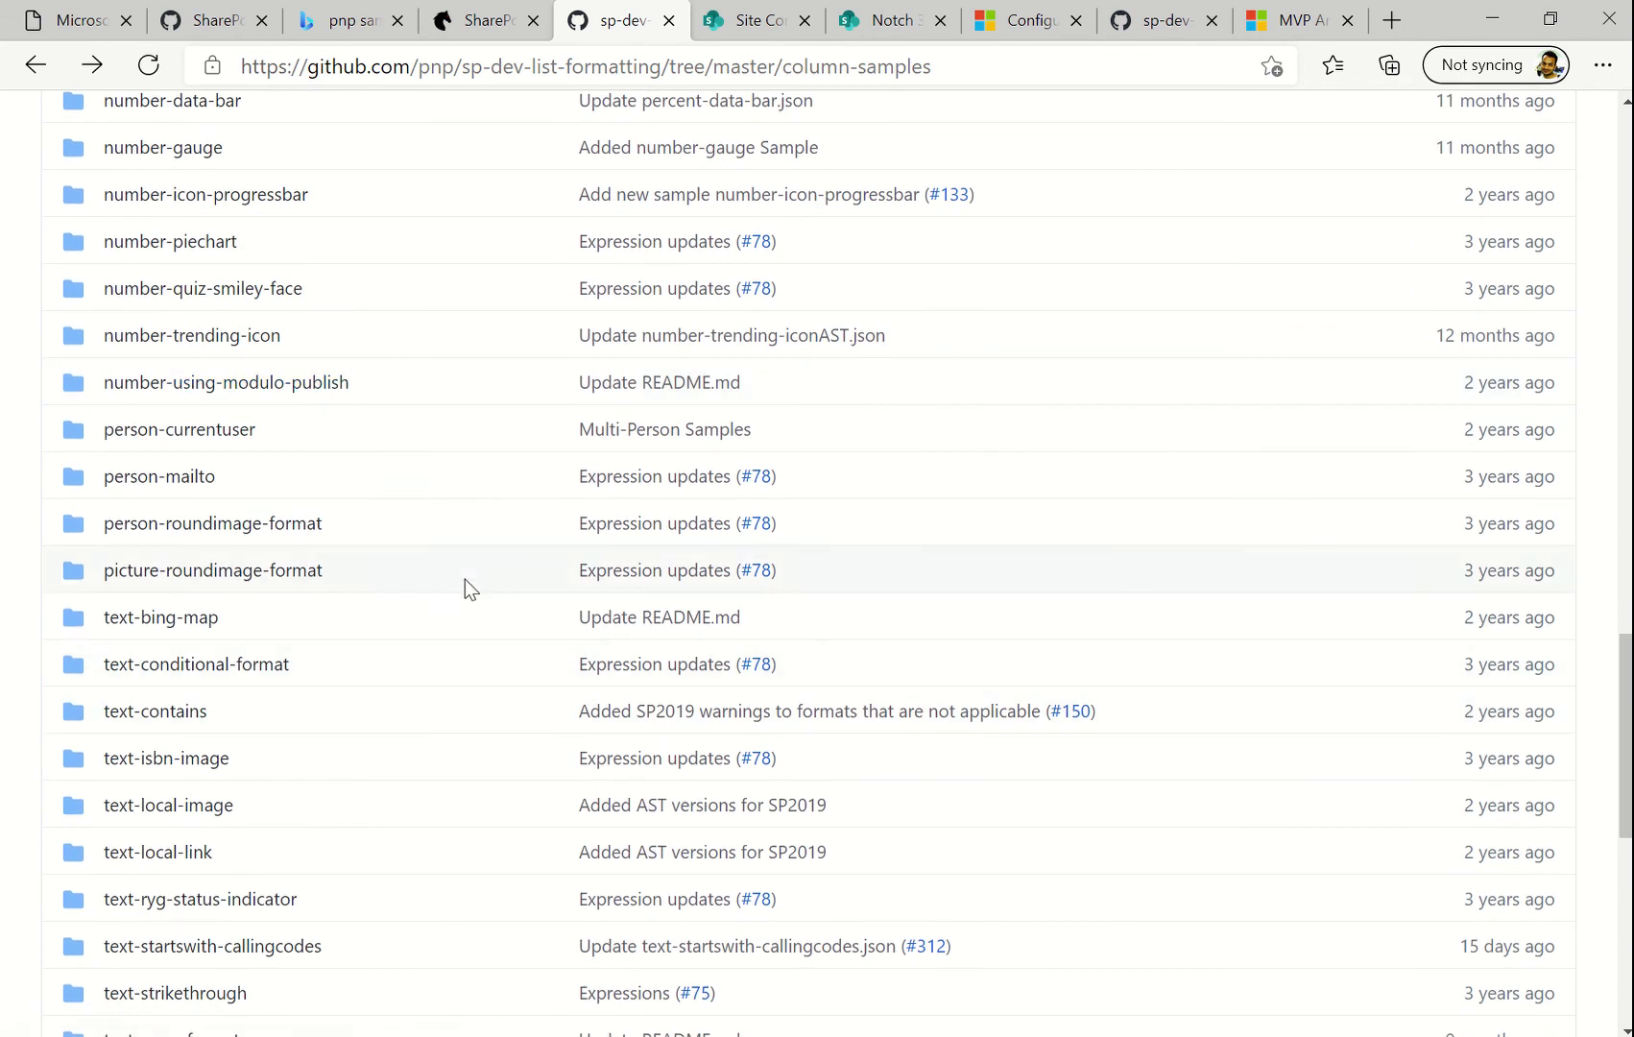
pyautogui.scroll(-4, 467, 584)
pyautogui.scroll(12, 296, 582)
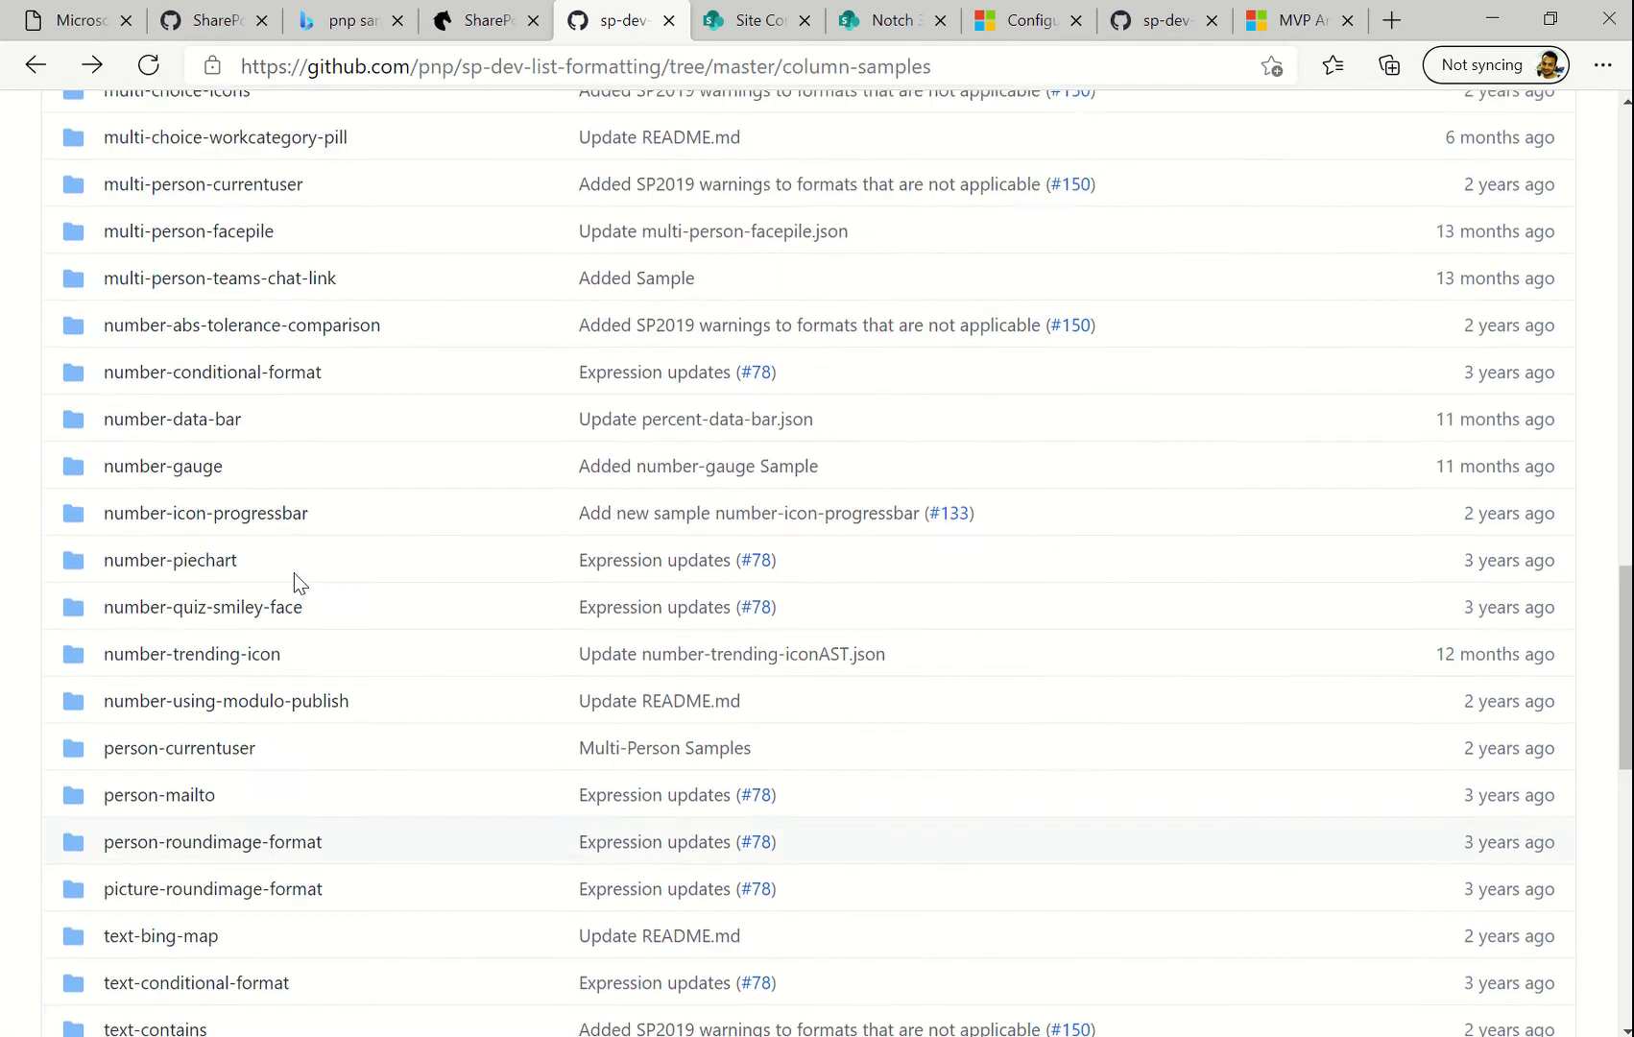
pyautogui.scroll(1, 294, 537)
# Read through the yesno-checkmark-format sample README, then return to the SharePoint Requests list
pyautogui.moveTo(826, 19)
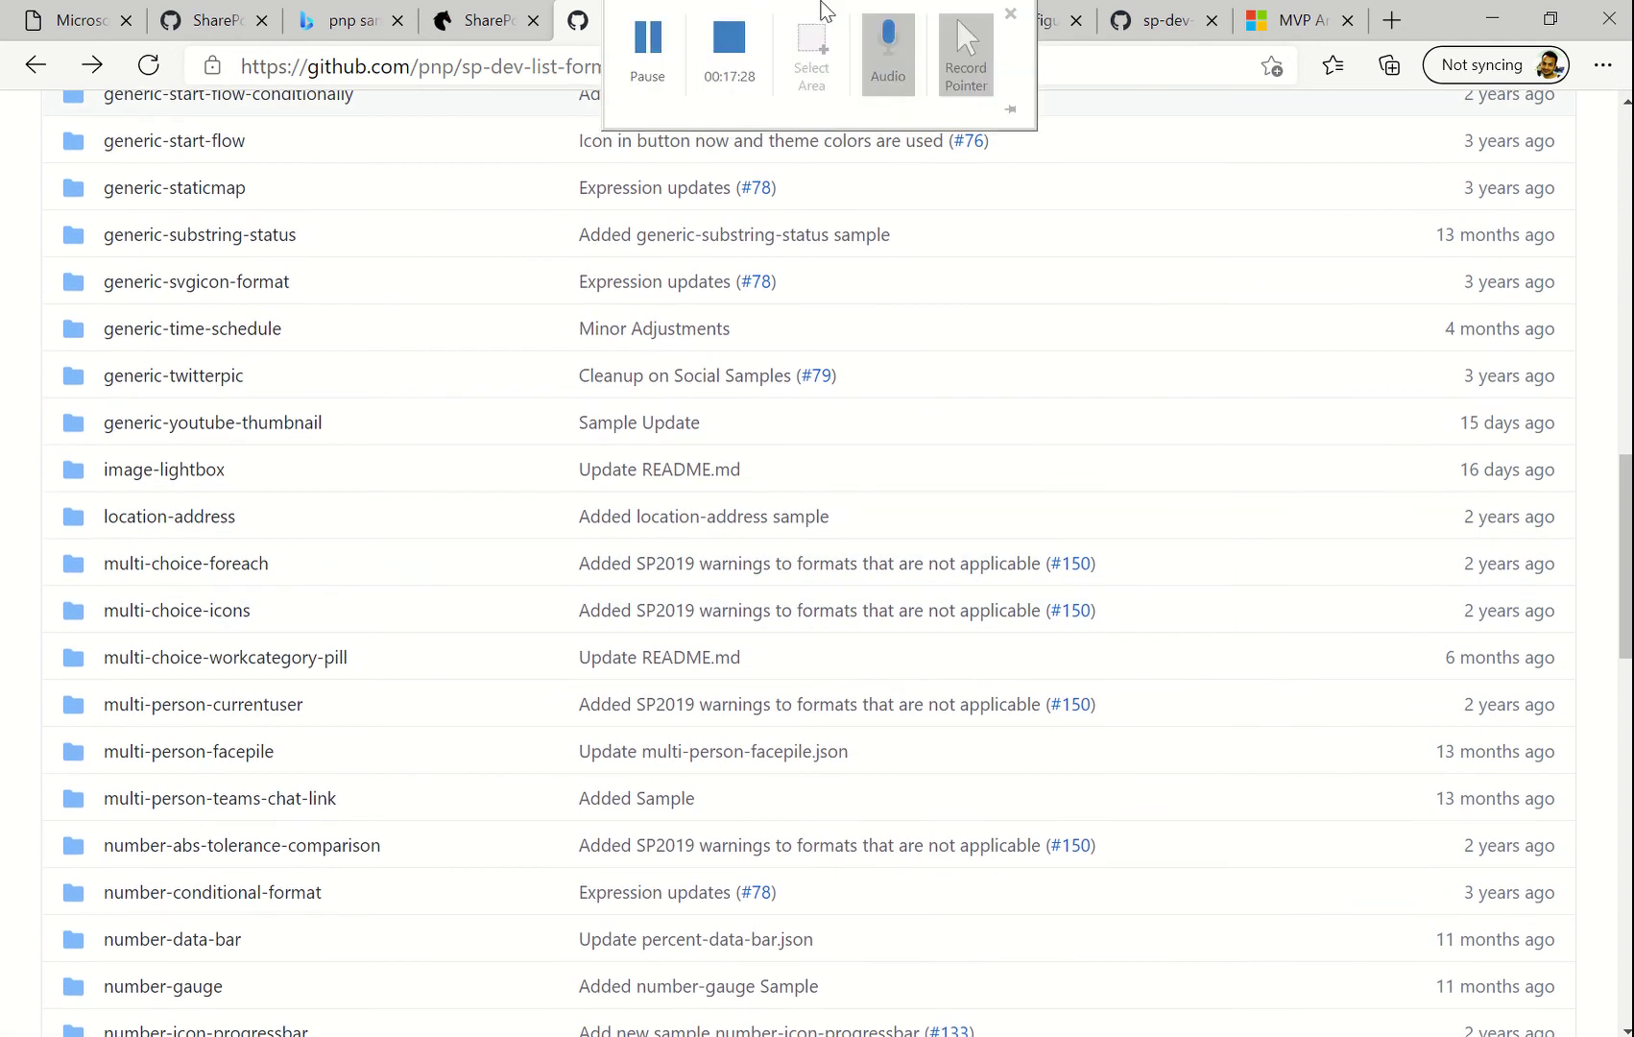
pyautogui.click(662, 73)
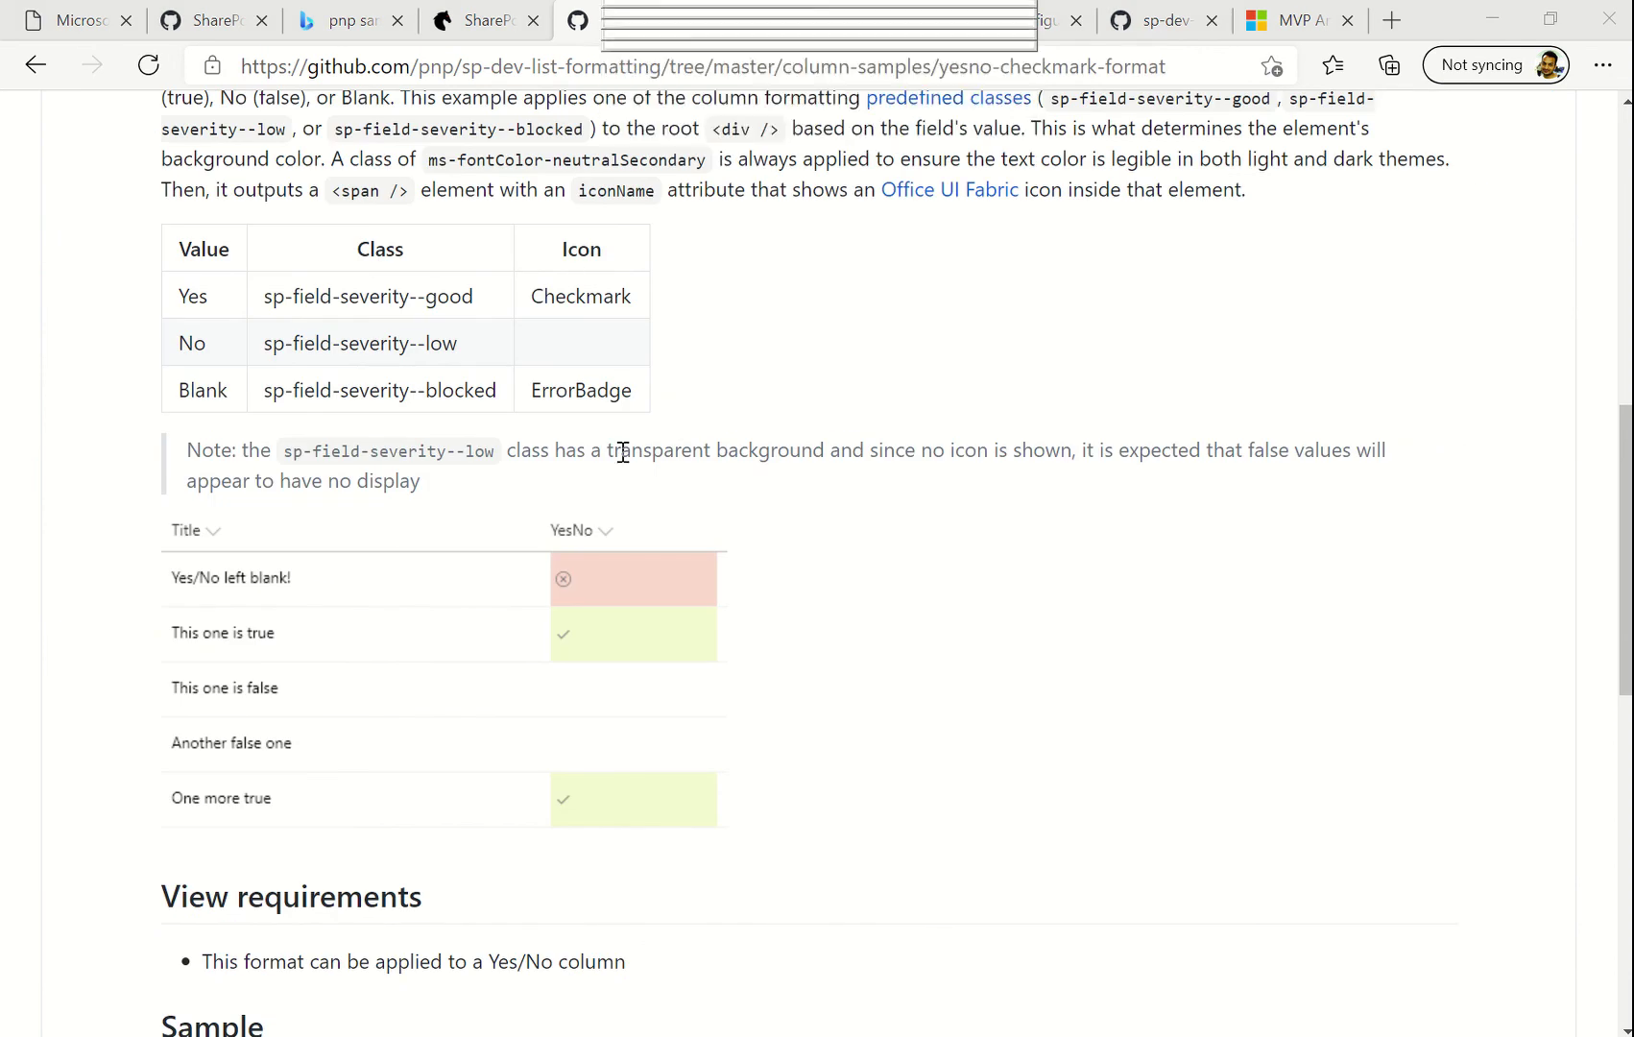
pyautogui.scroll(3, 569, 634)
pyautogui.scroll(2, 569, 656)
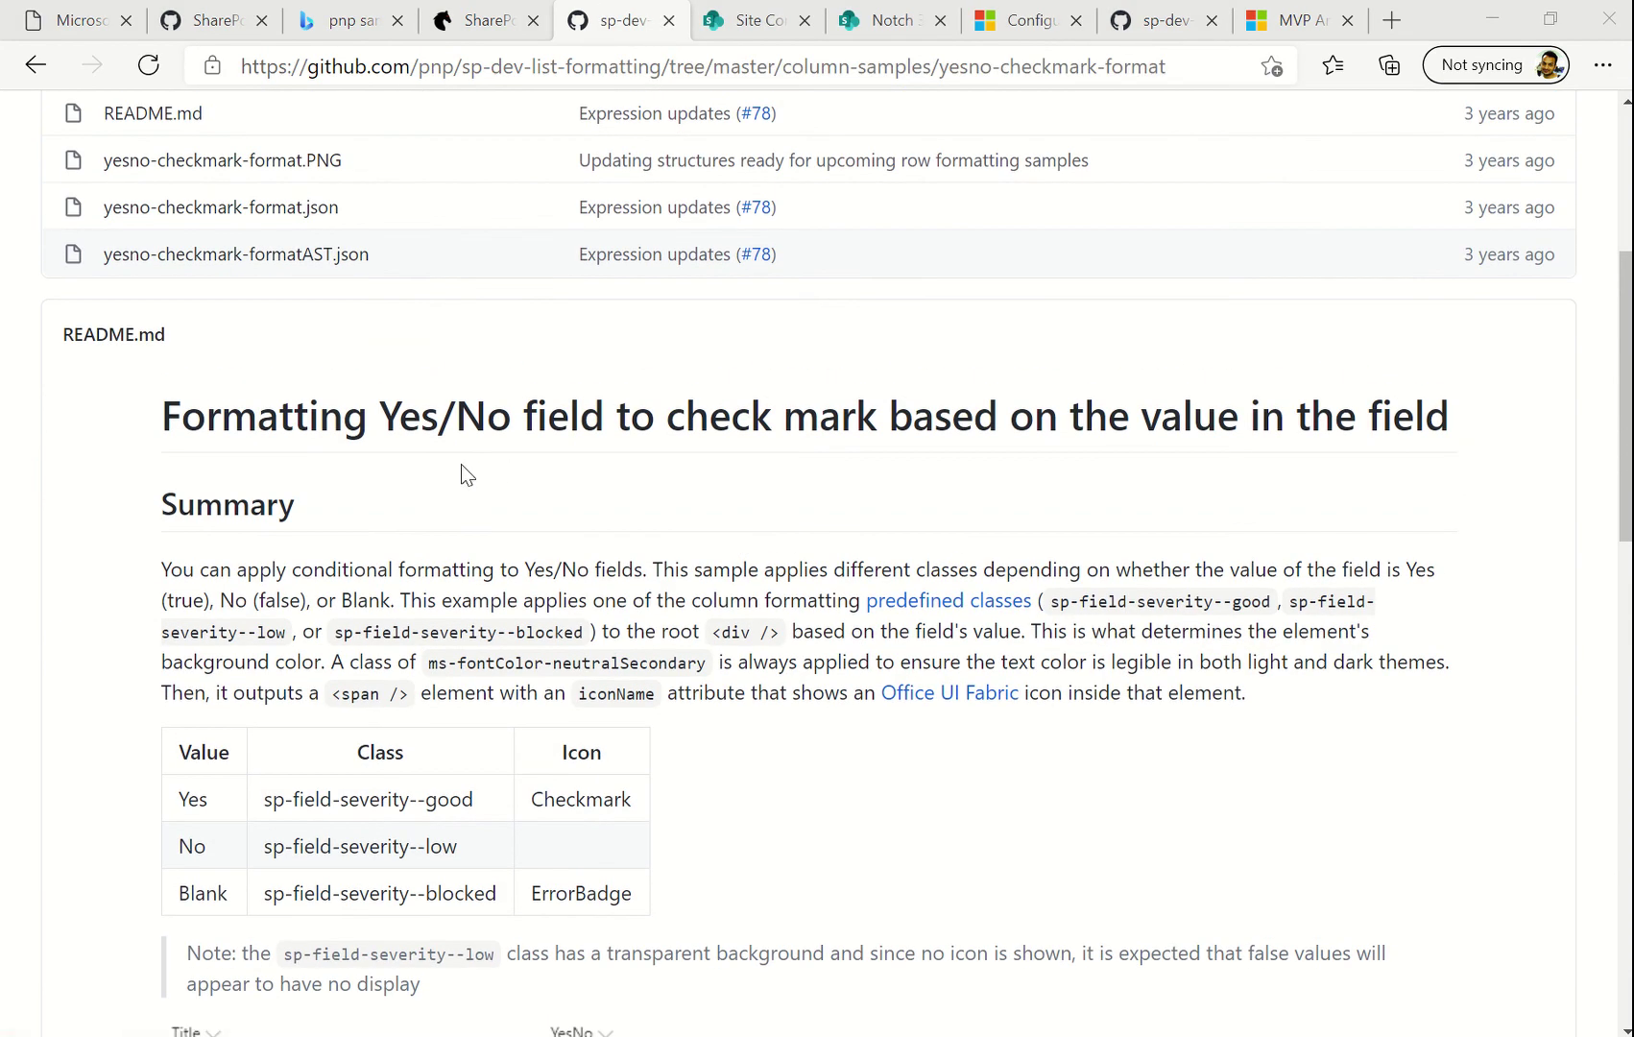
pyautogui.scroll(-2, 568, 591)
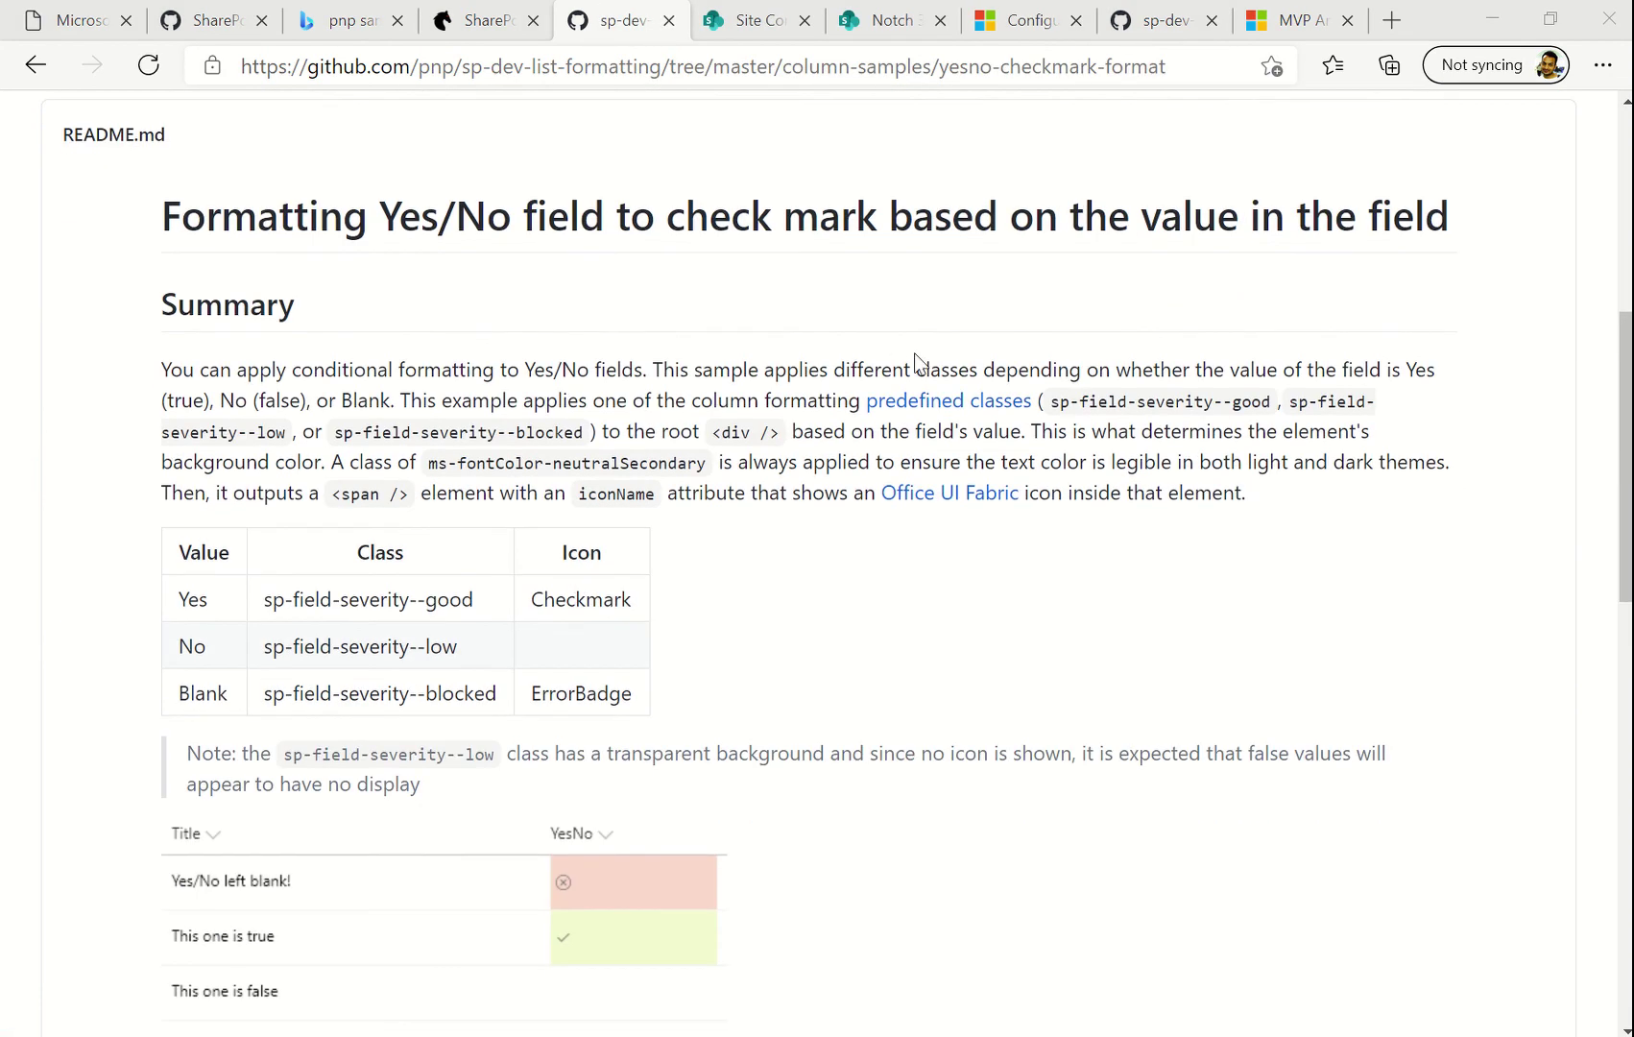
pyautogui.scroll(-5, 647, 615)
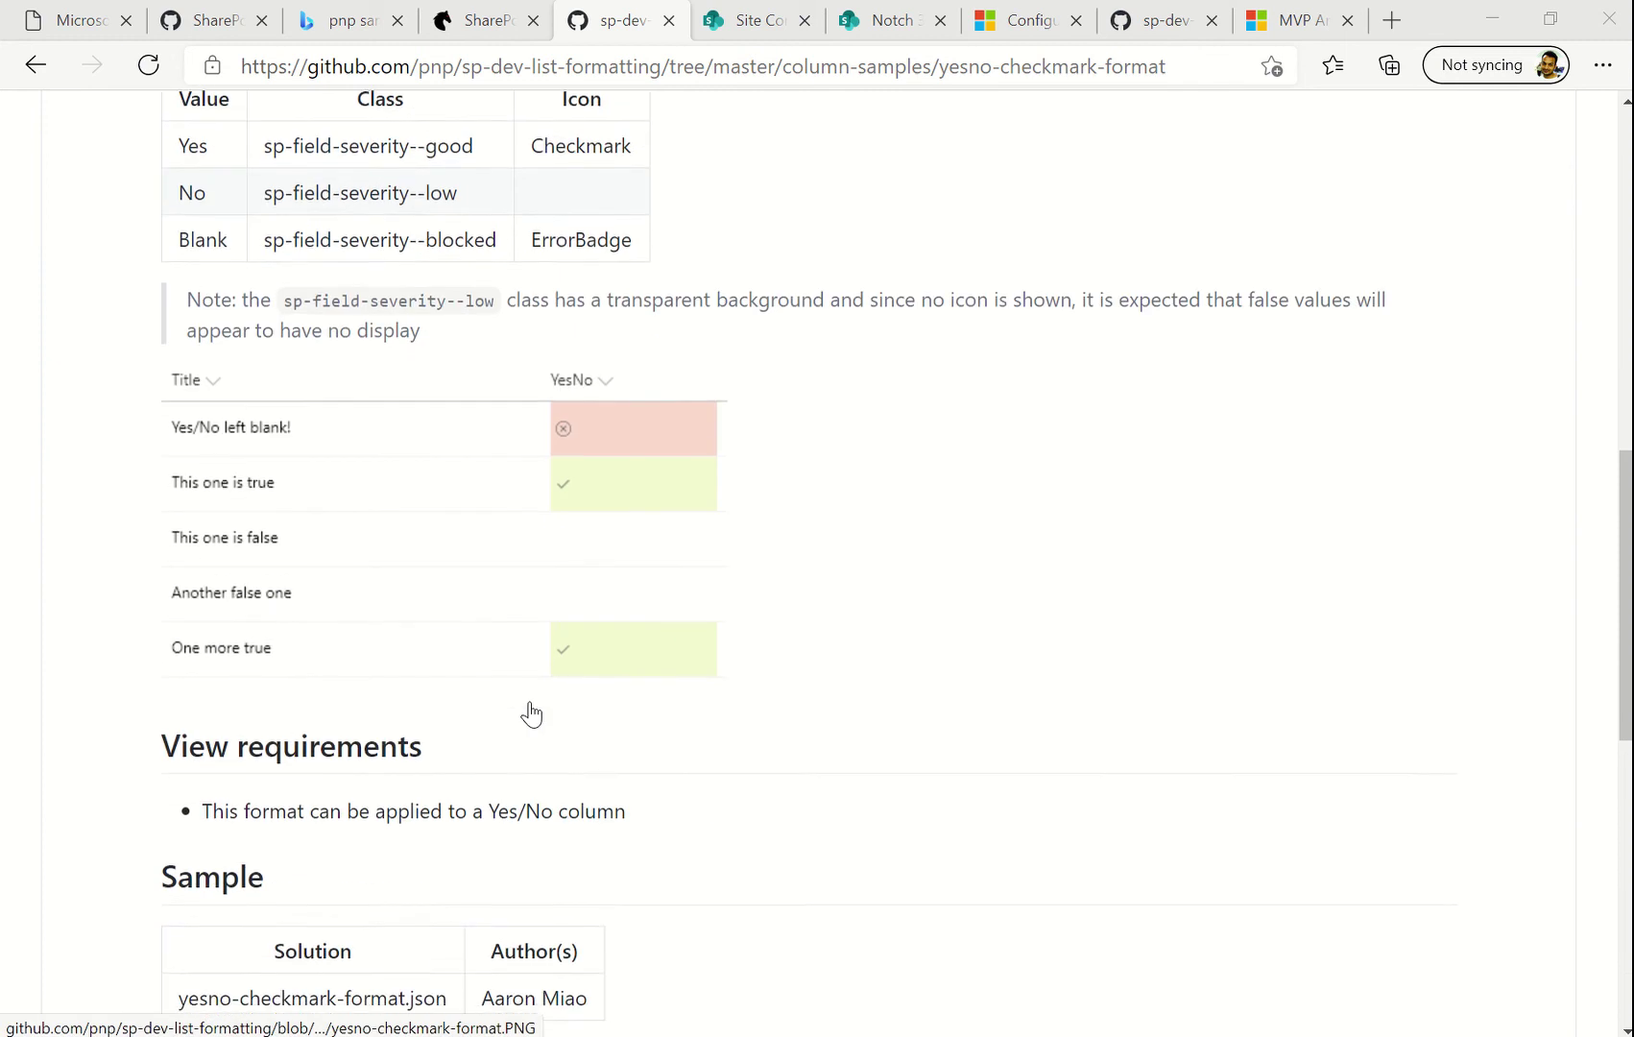
pyautogui.scroll(-3, 710, 701)
pyautogui.scroll(2, 708, 697)
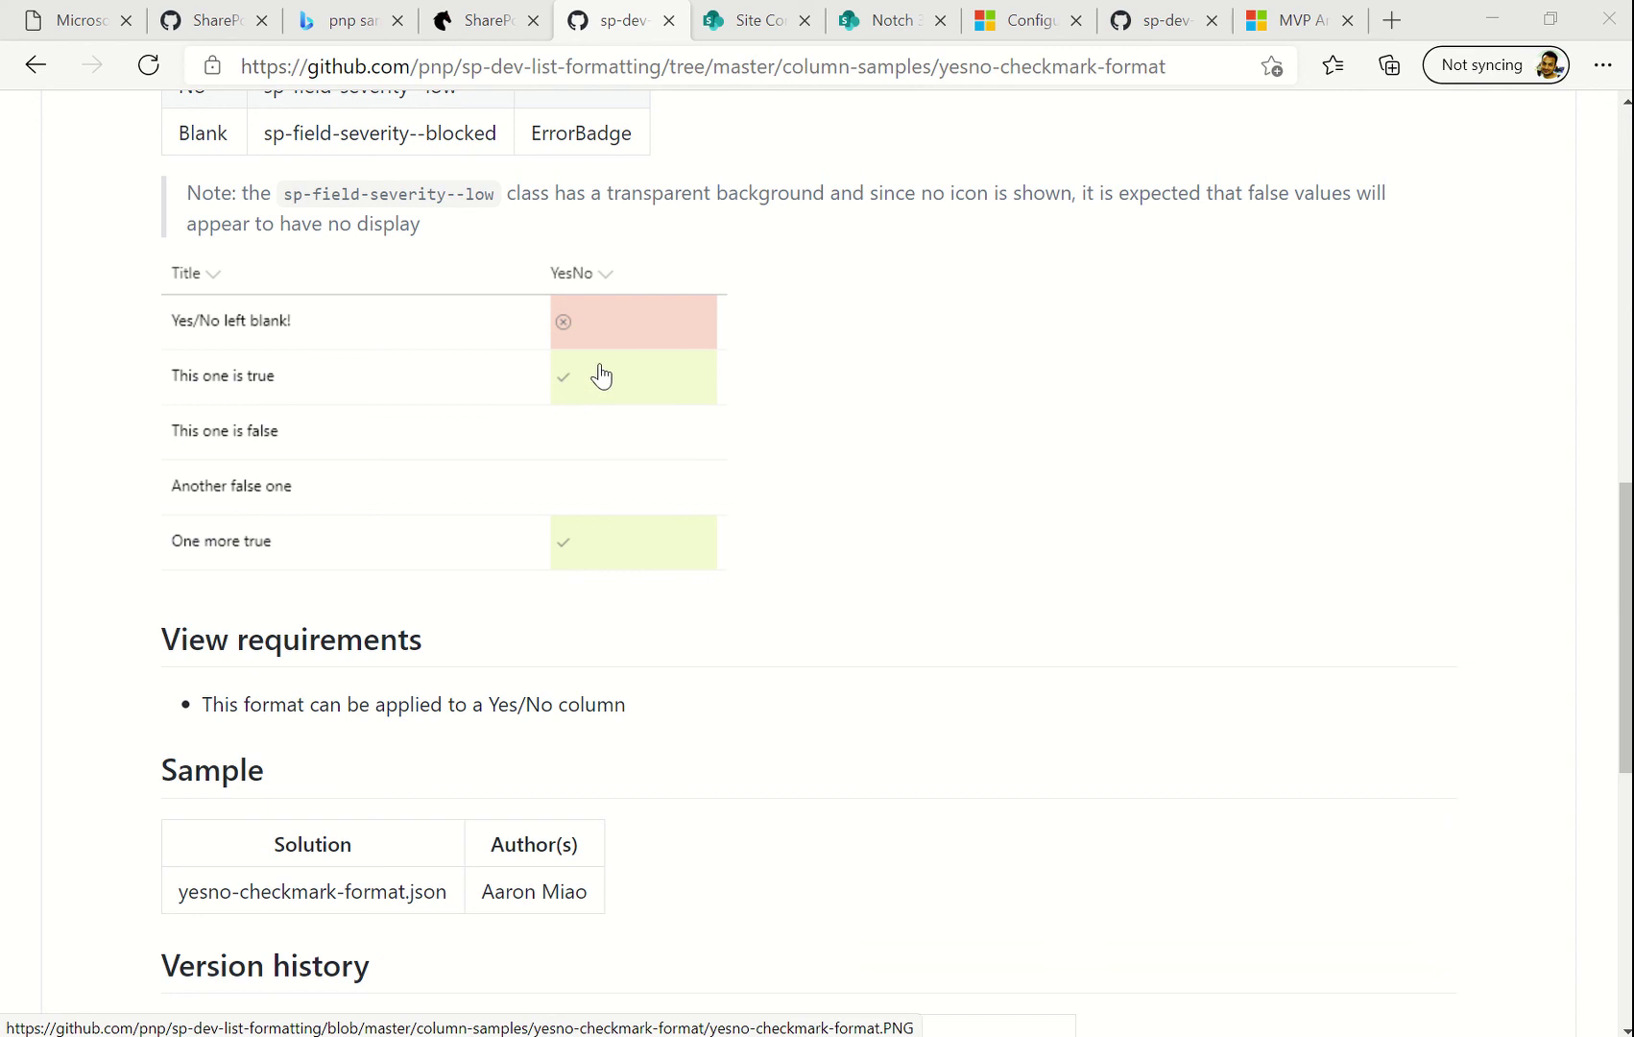
pyautogui.scroll(-4, 549, 494)
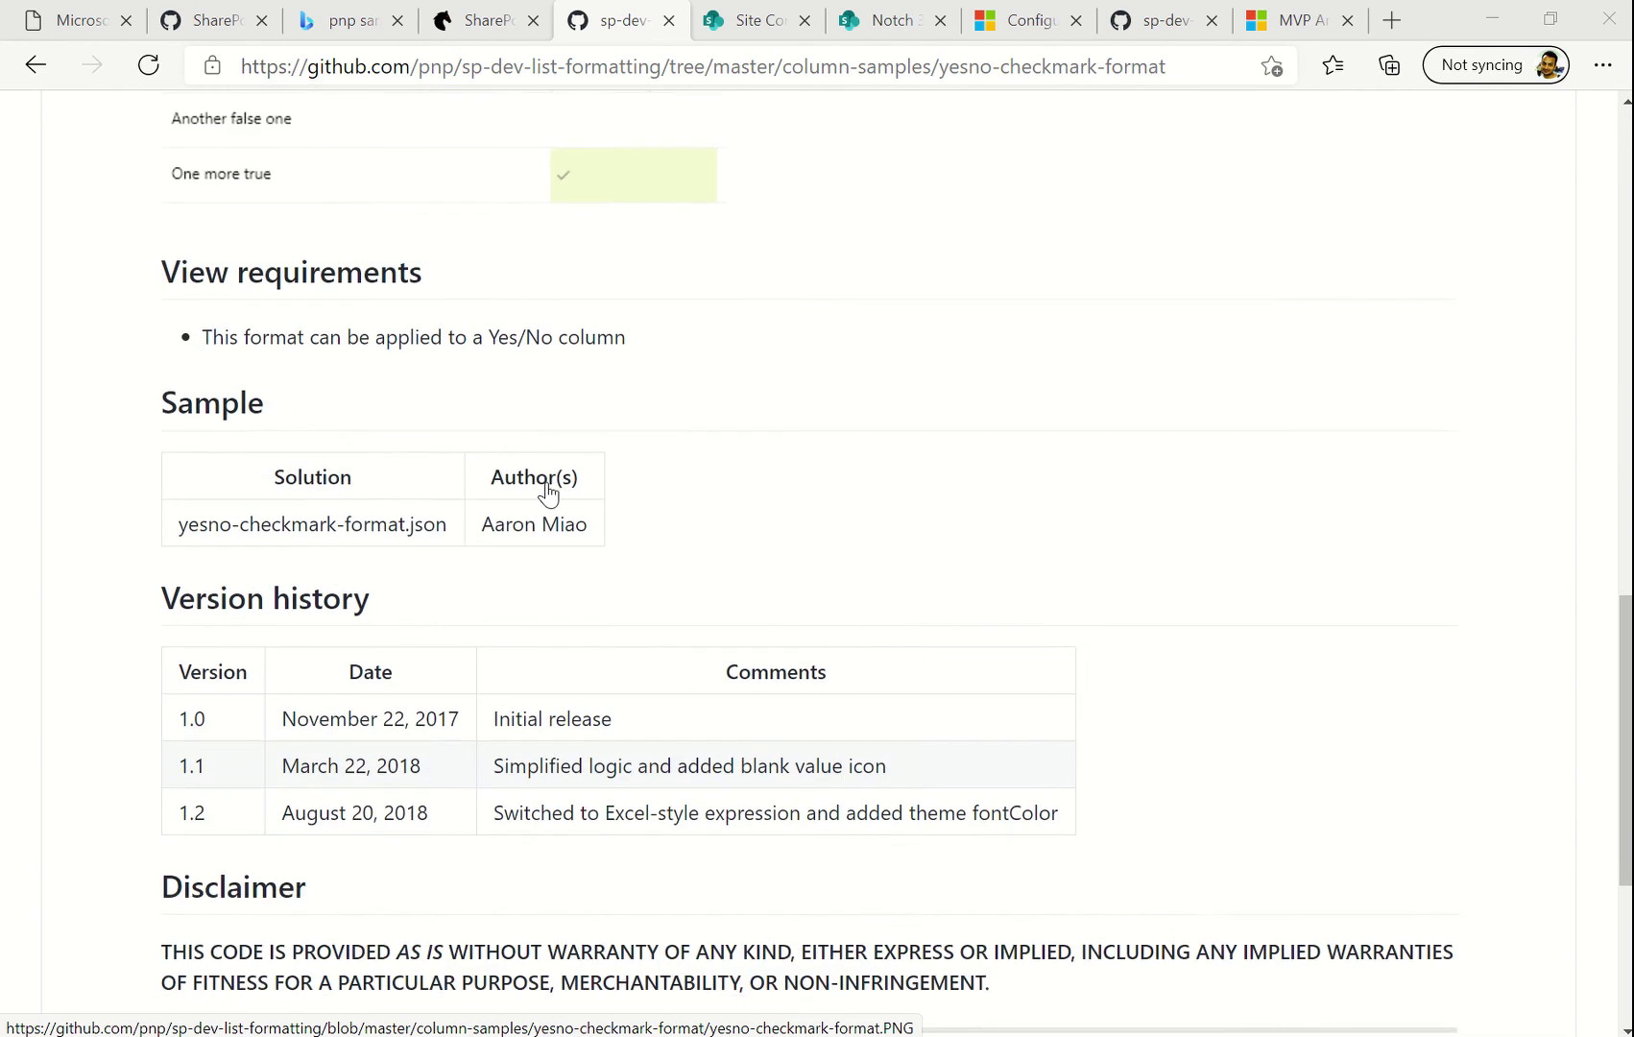
pyautogui.scroll(2, 548, 494)
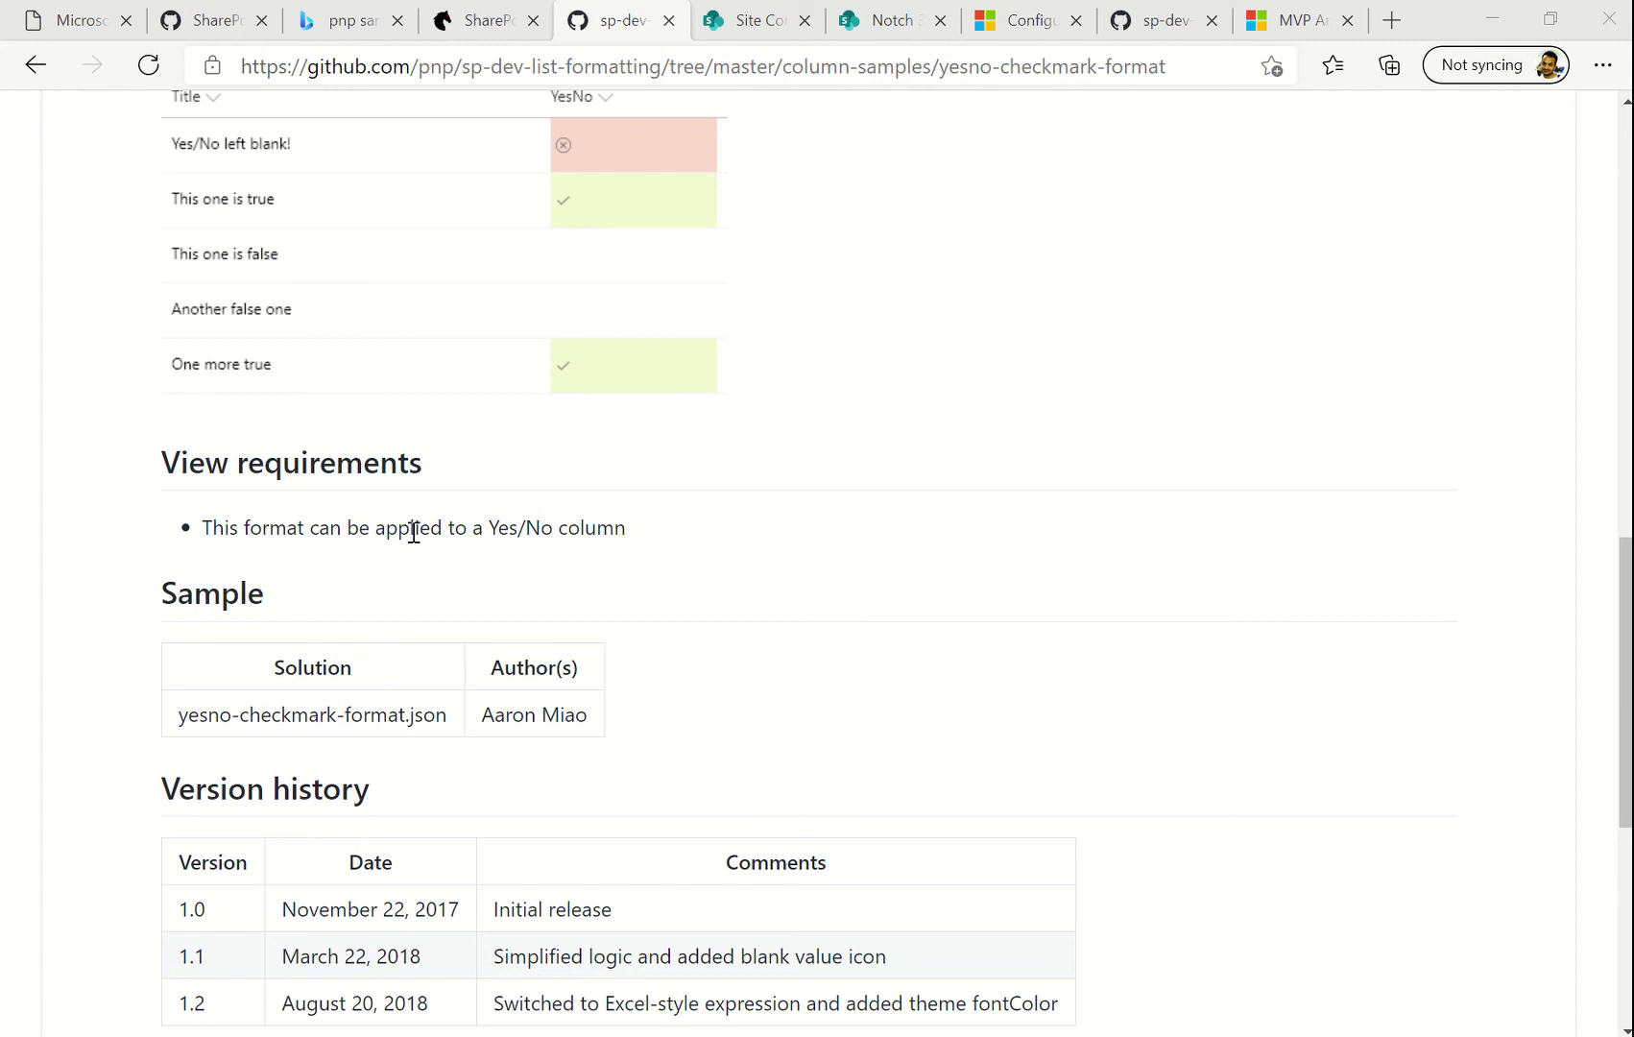
pyautogui.click(872, 27)
# Add a Yes/No column named YesNo to the Requests list, then return to the GitHub sample
pyautogui.click(1357, 536)
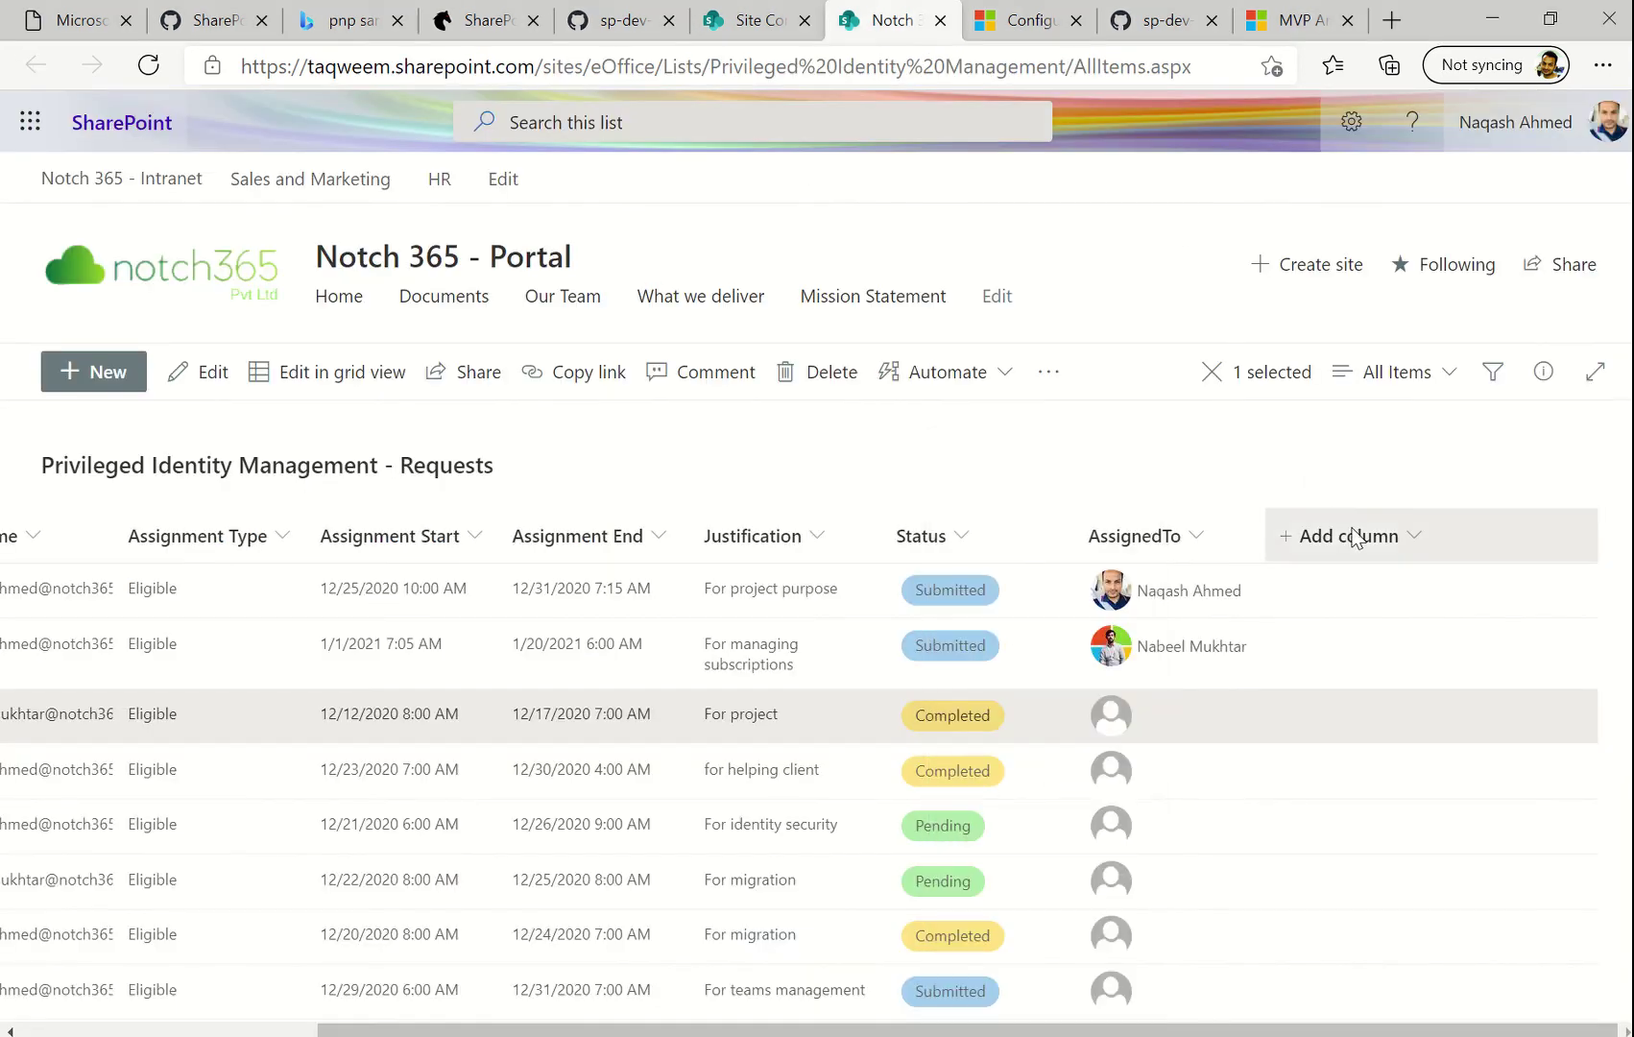
pyautogui.click(1357, 535)
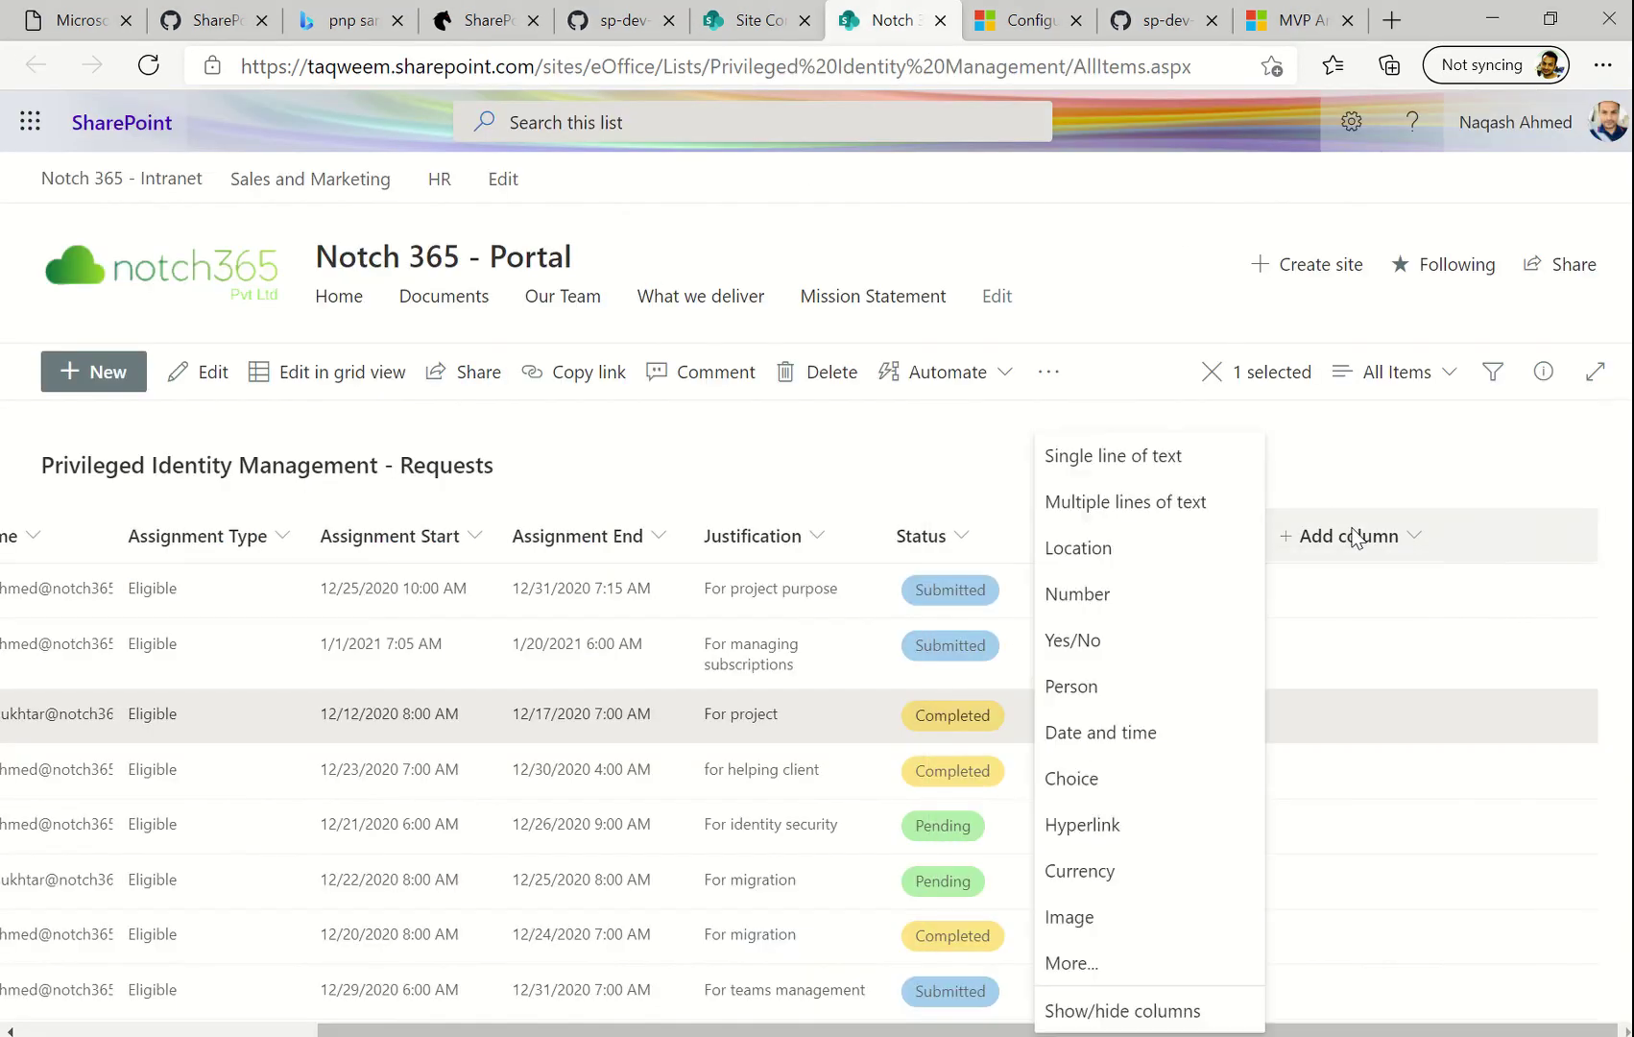
pyautogui.click(1119, 636)
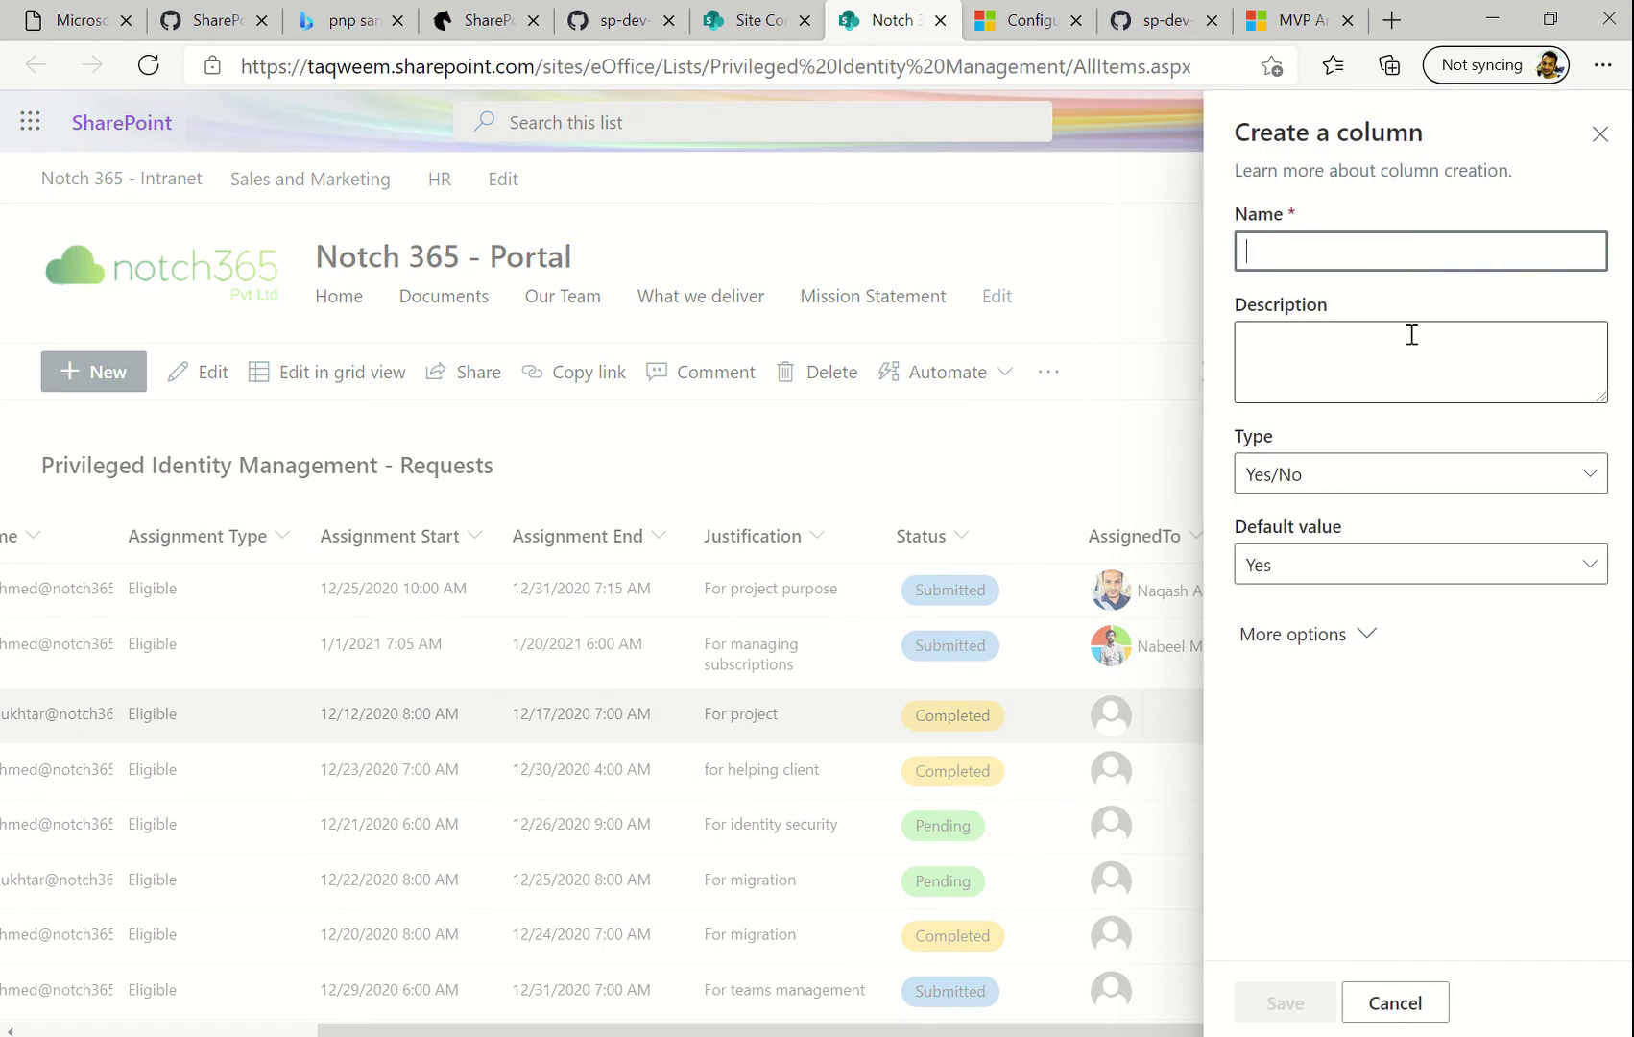
pyautogui.write('YesNo')
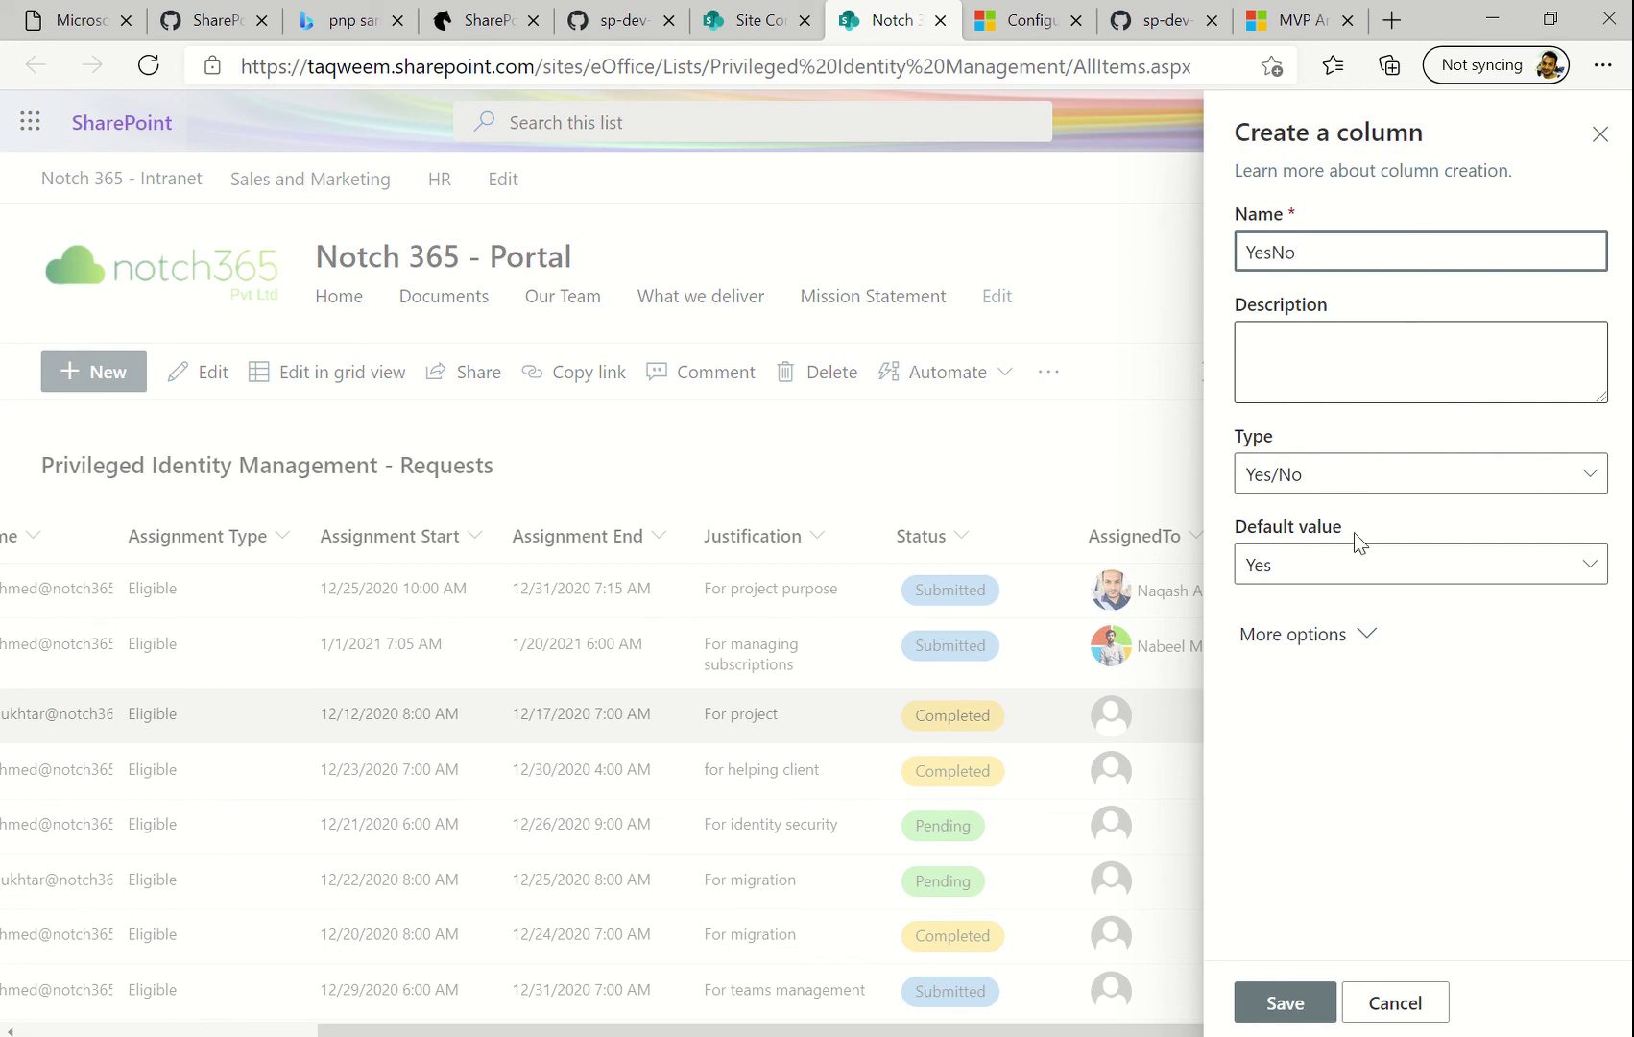
pyautogui.click(1280, 1008)
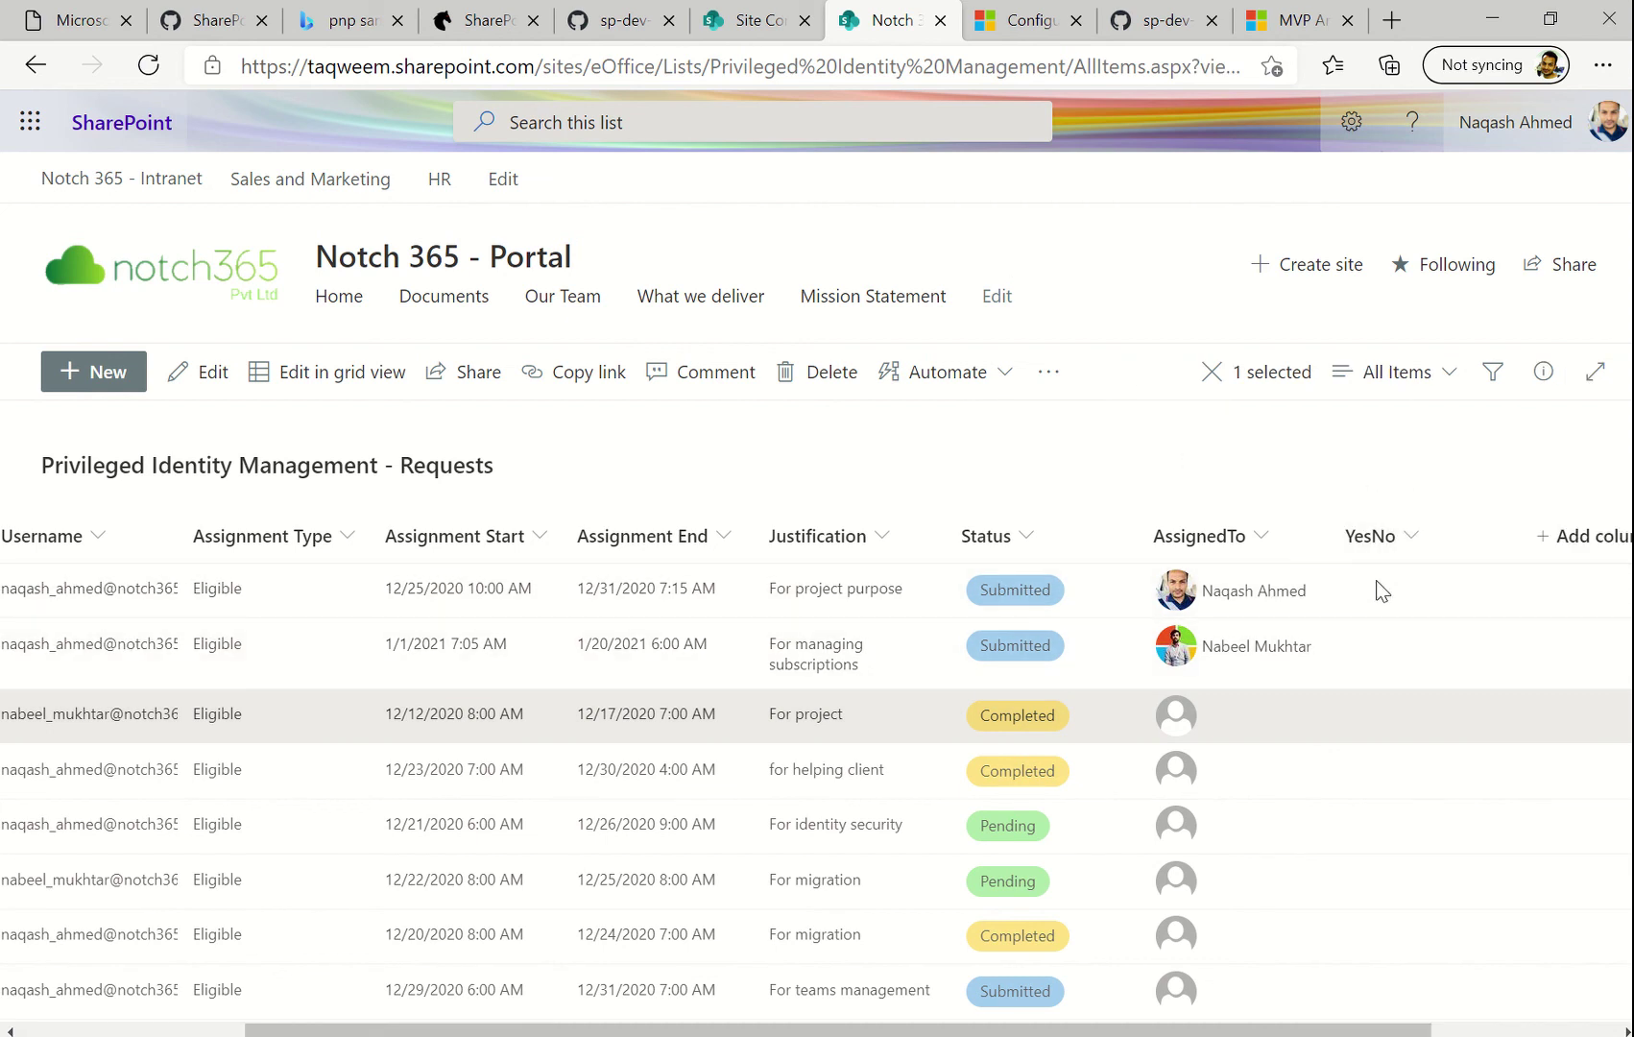
pyautogui.click(615, 24)
# Open the raw yesno-checkmark-format.json and copy all its text, then return to SharePoint
pyautogui.scroll(12, 432, 518)
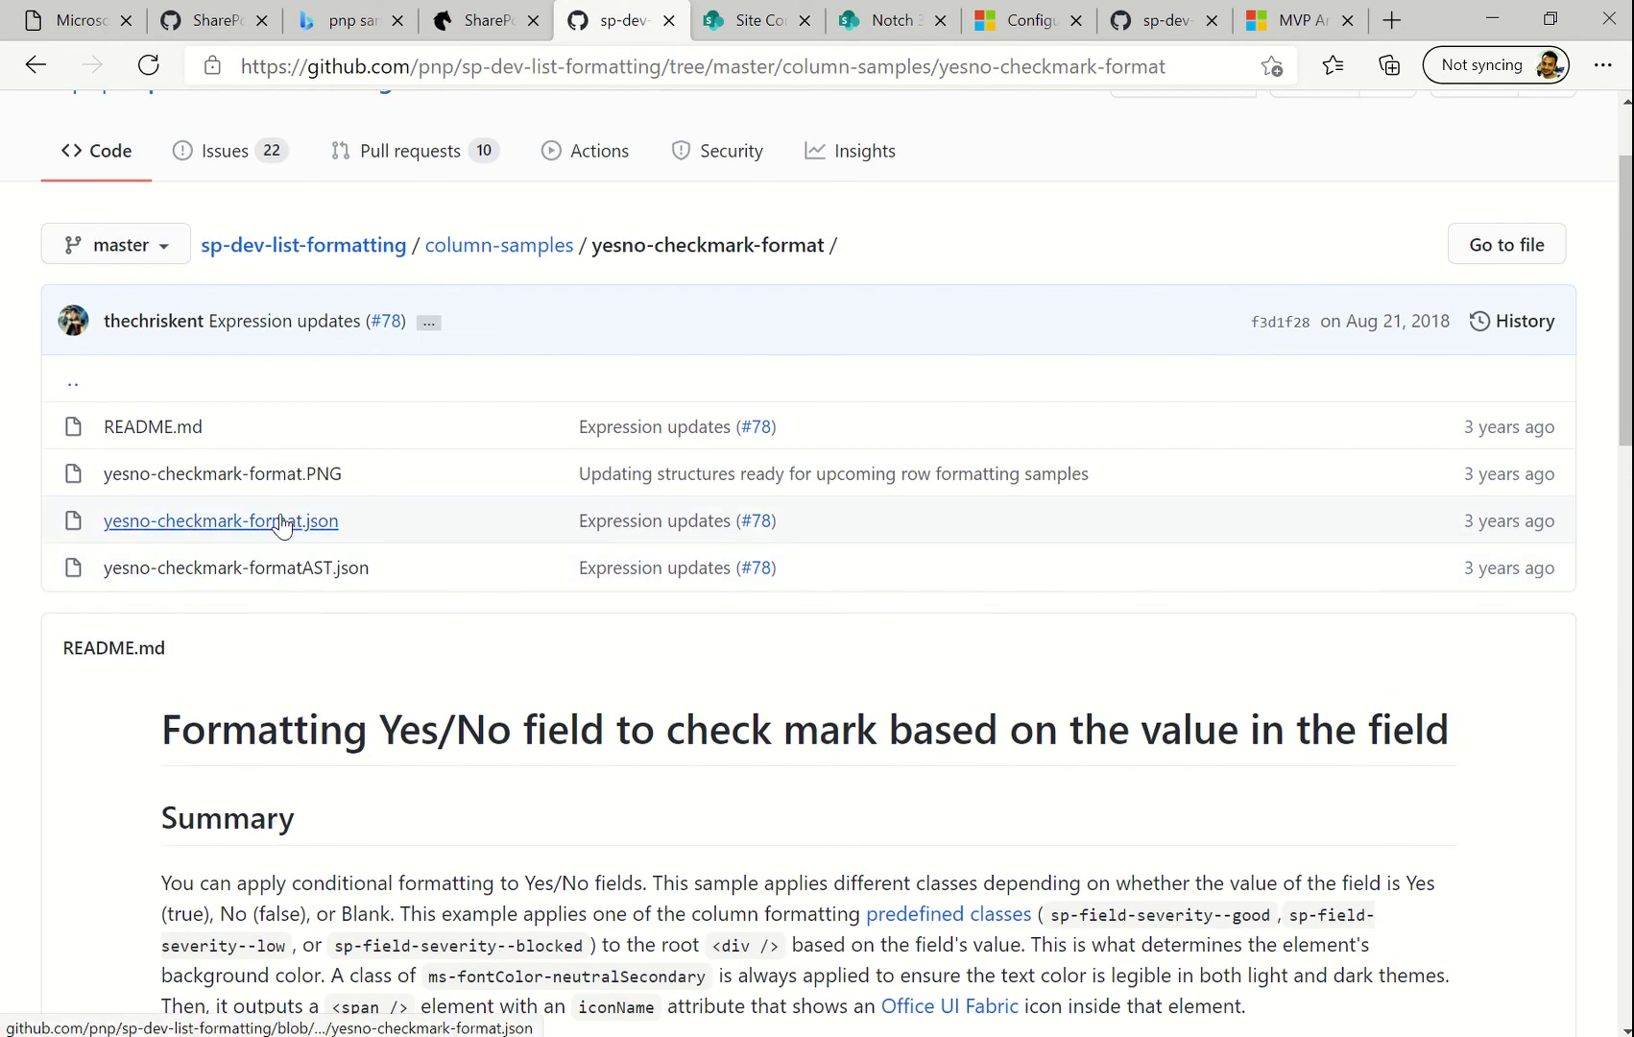
pyautogui.click(282, 523)
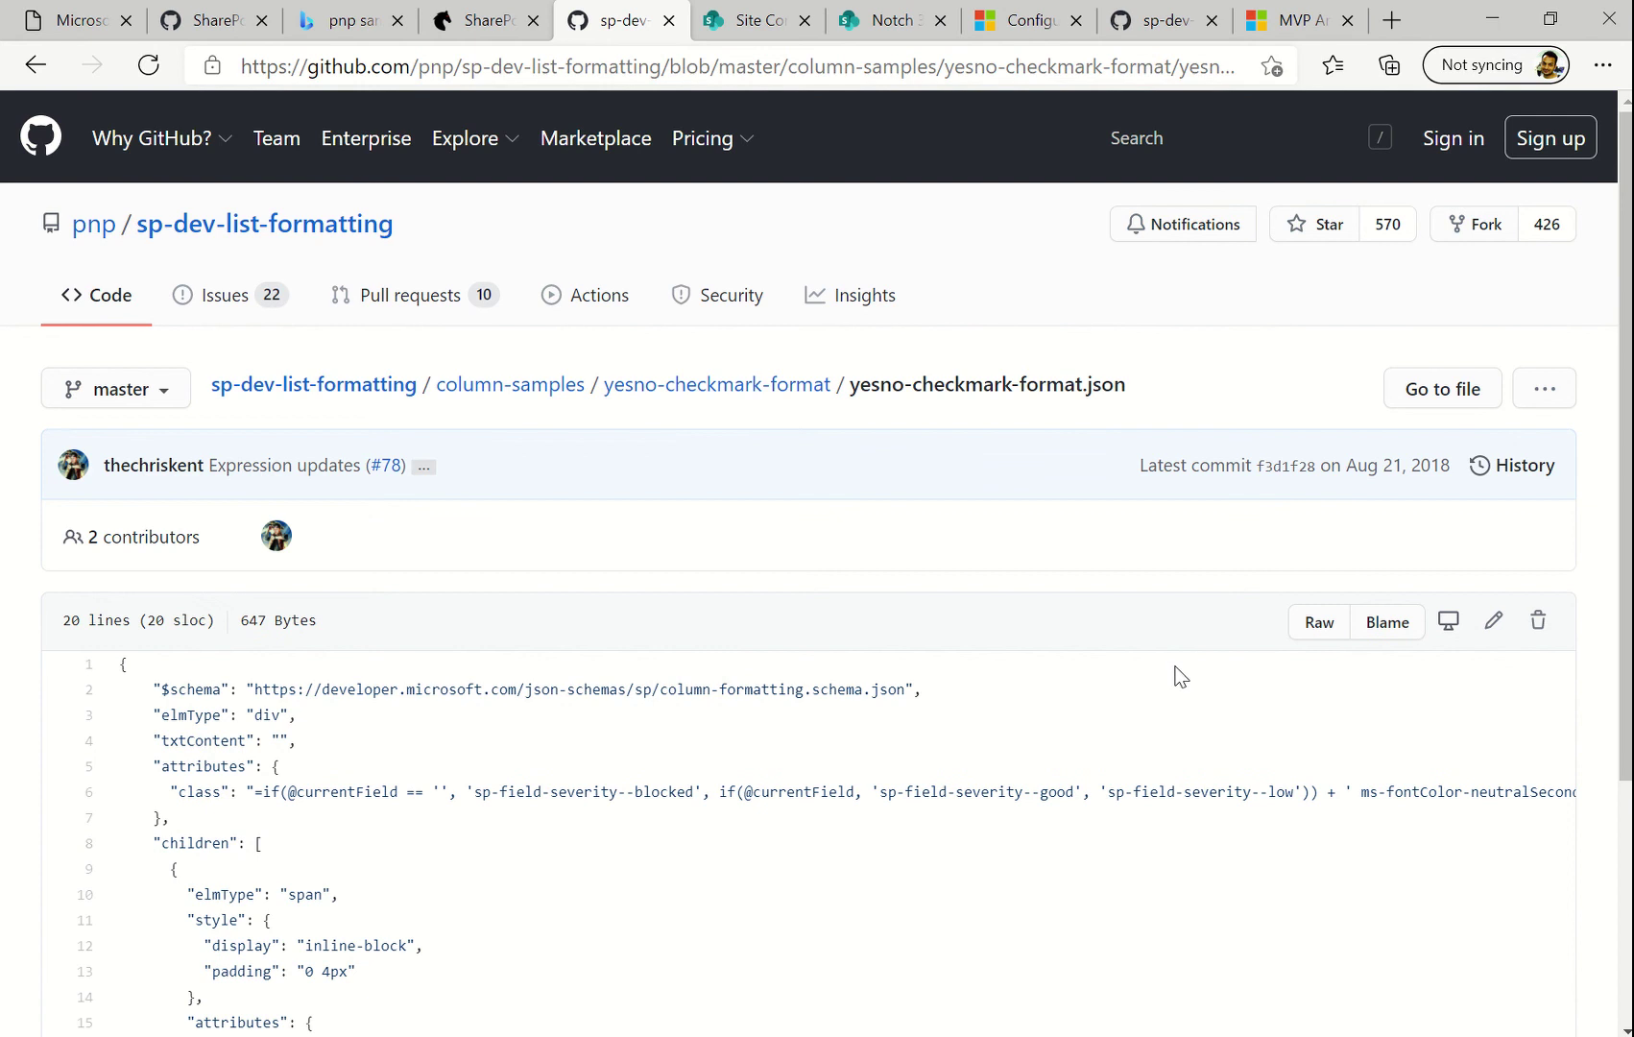
pyautogui.click(1344, 625)
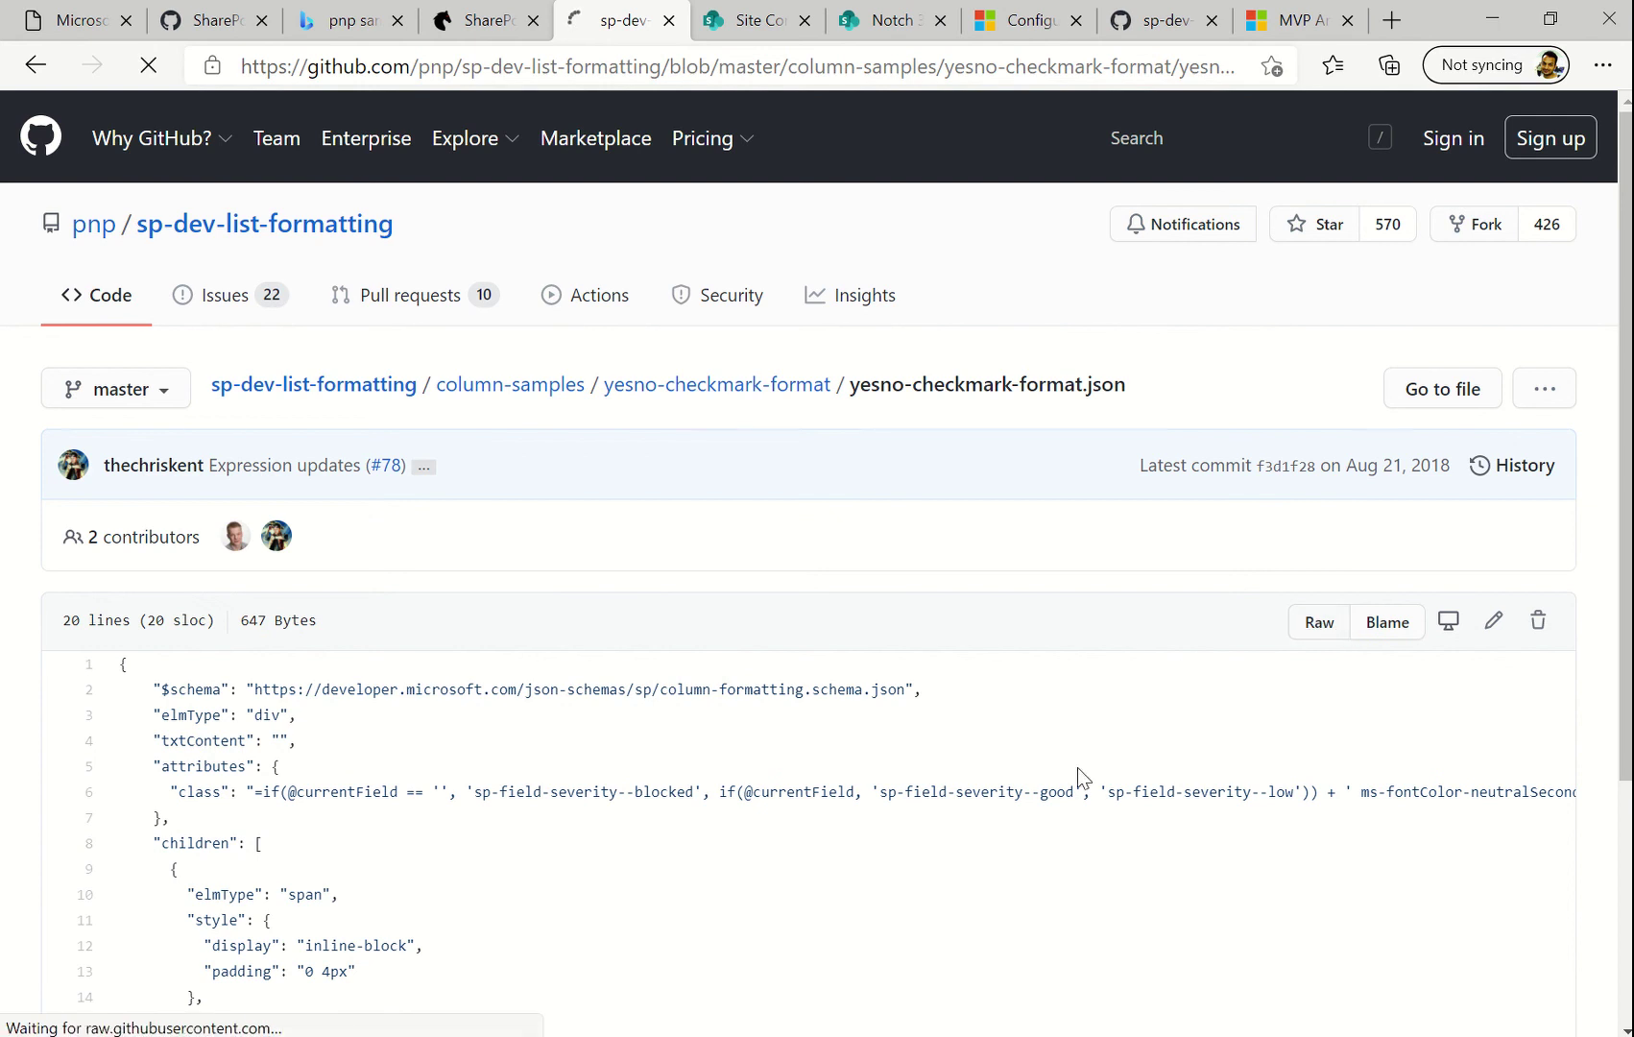
pyautogui.hotkey('ctrl', 'a')
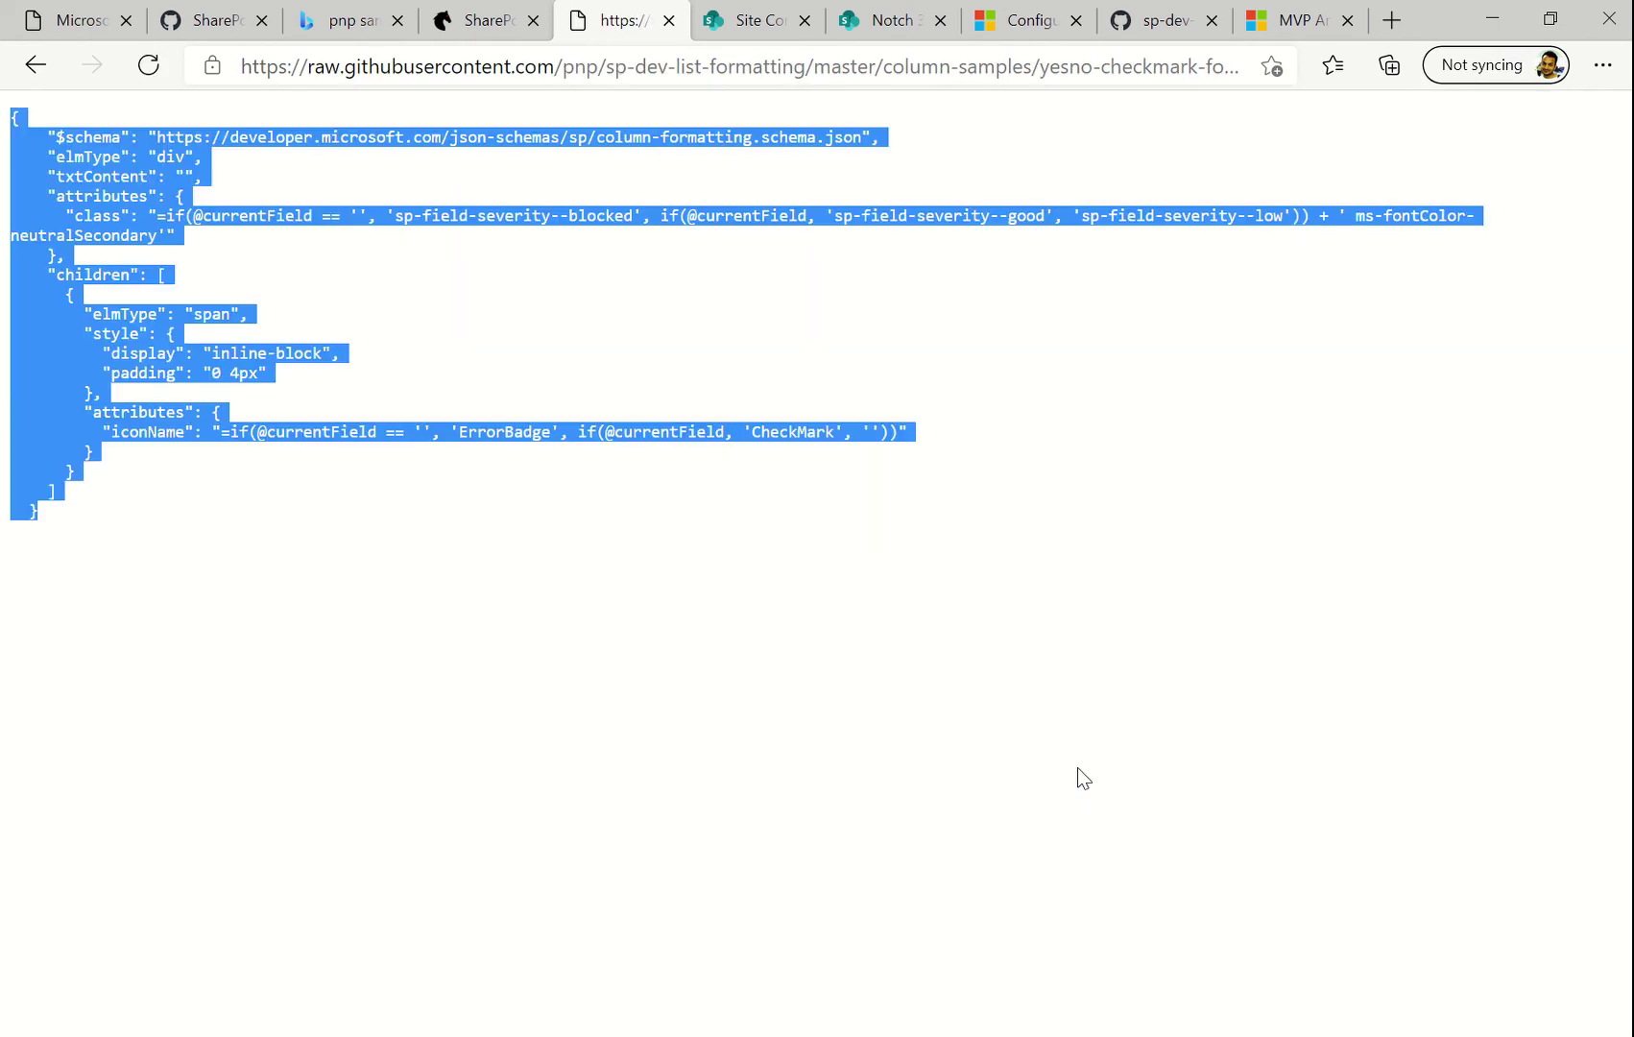
pyautogui.click(895, 21)
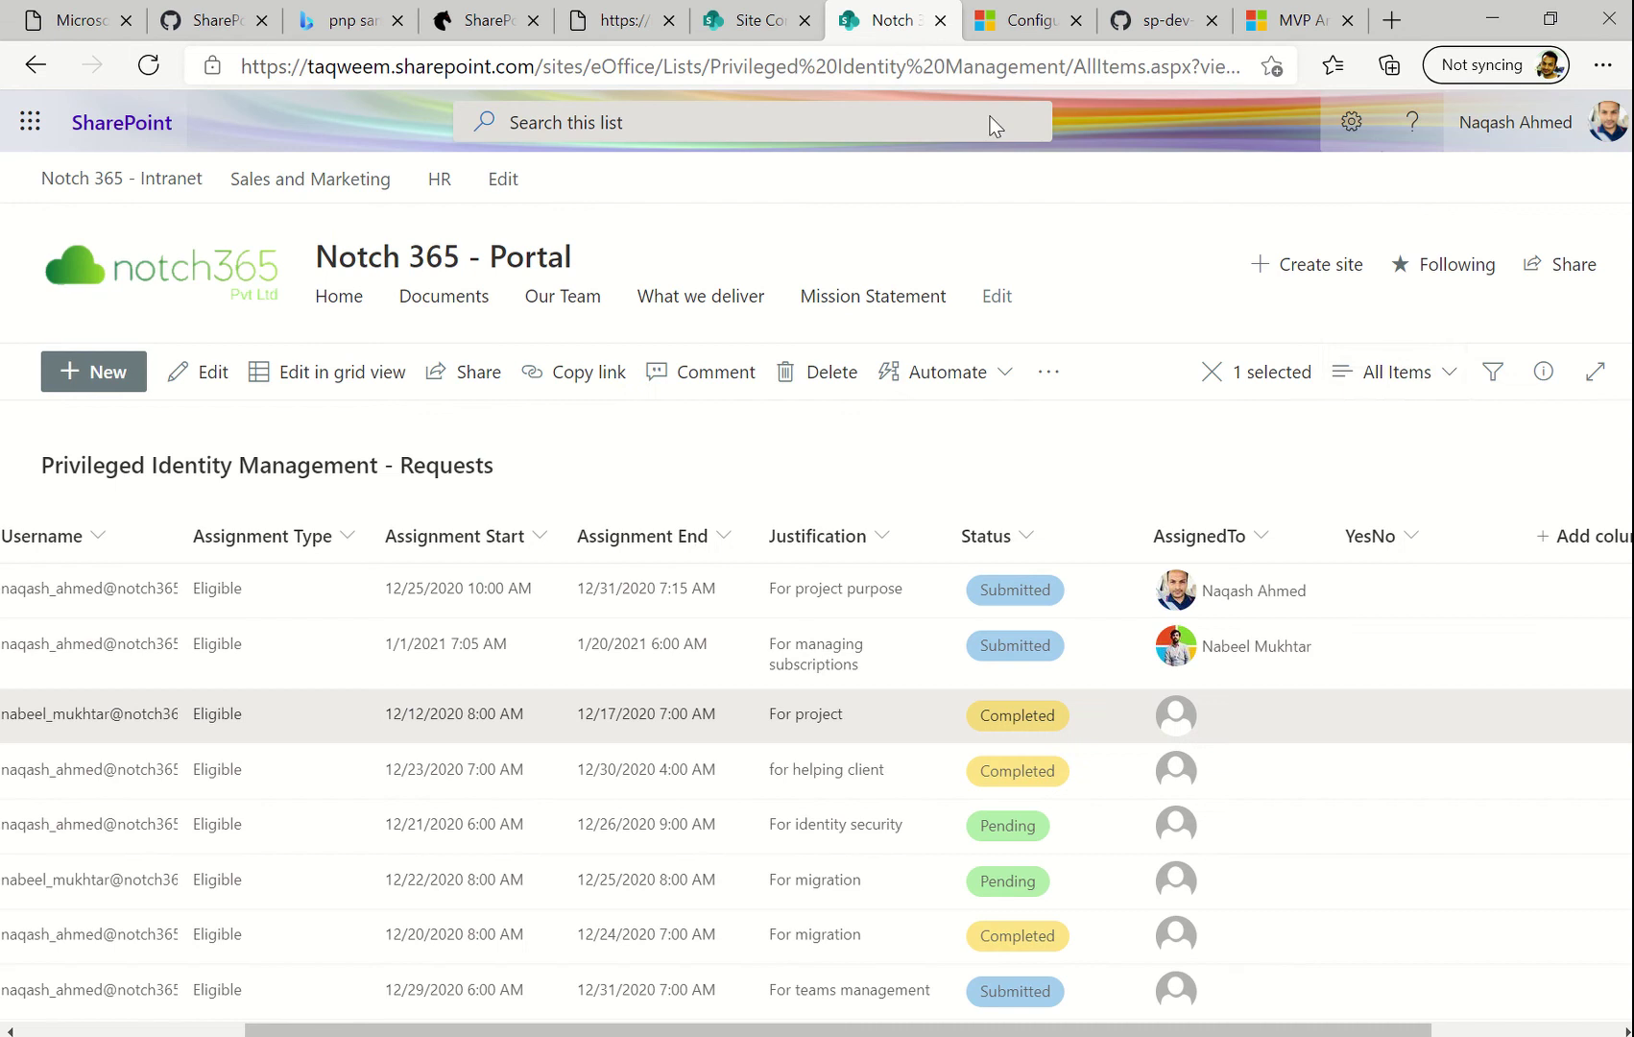
# Open the YesNo column's Advanced mode formatting and replace its JSON with the copied checkmark sample
pyautogui.click(1412, 519)
pyautogui.moveTo(1405, 776)
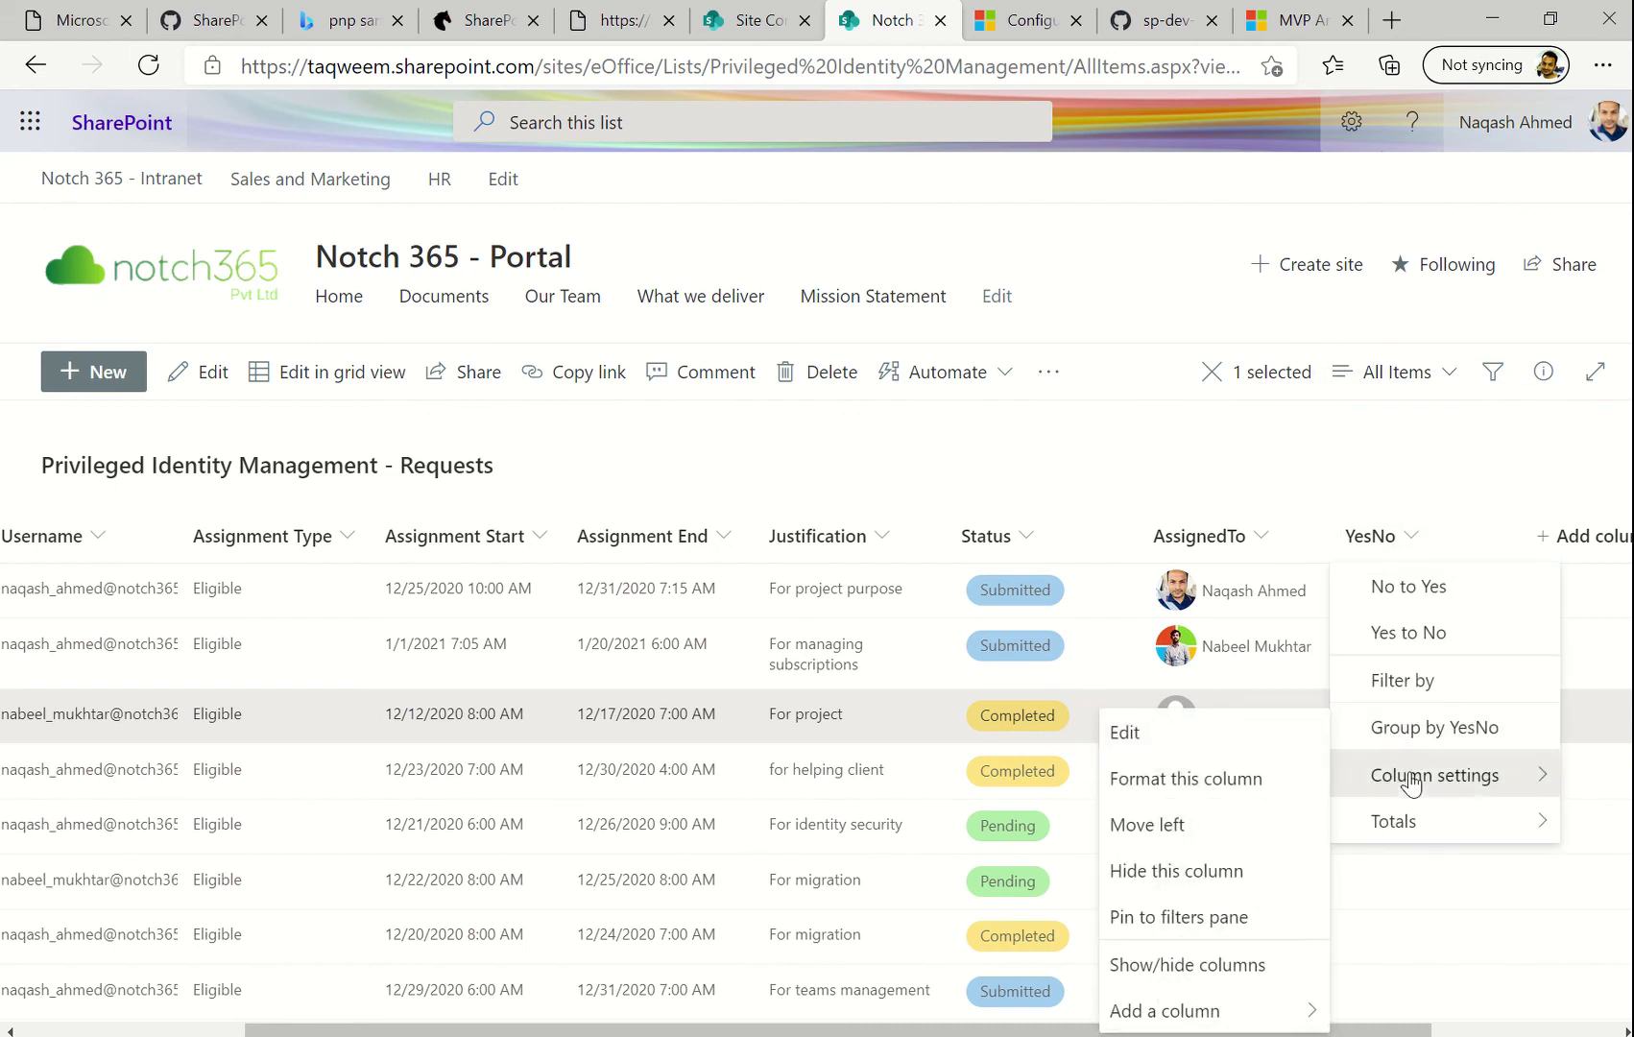
pyautogui.click(1169, 794)
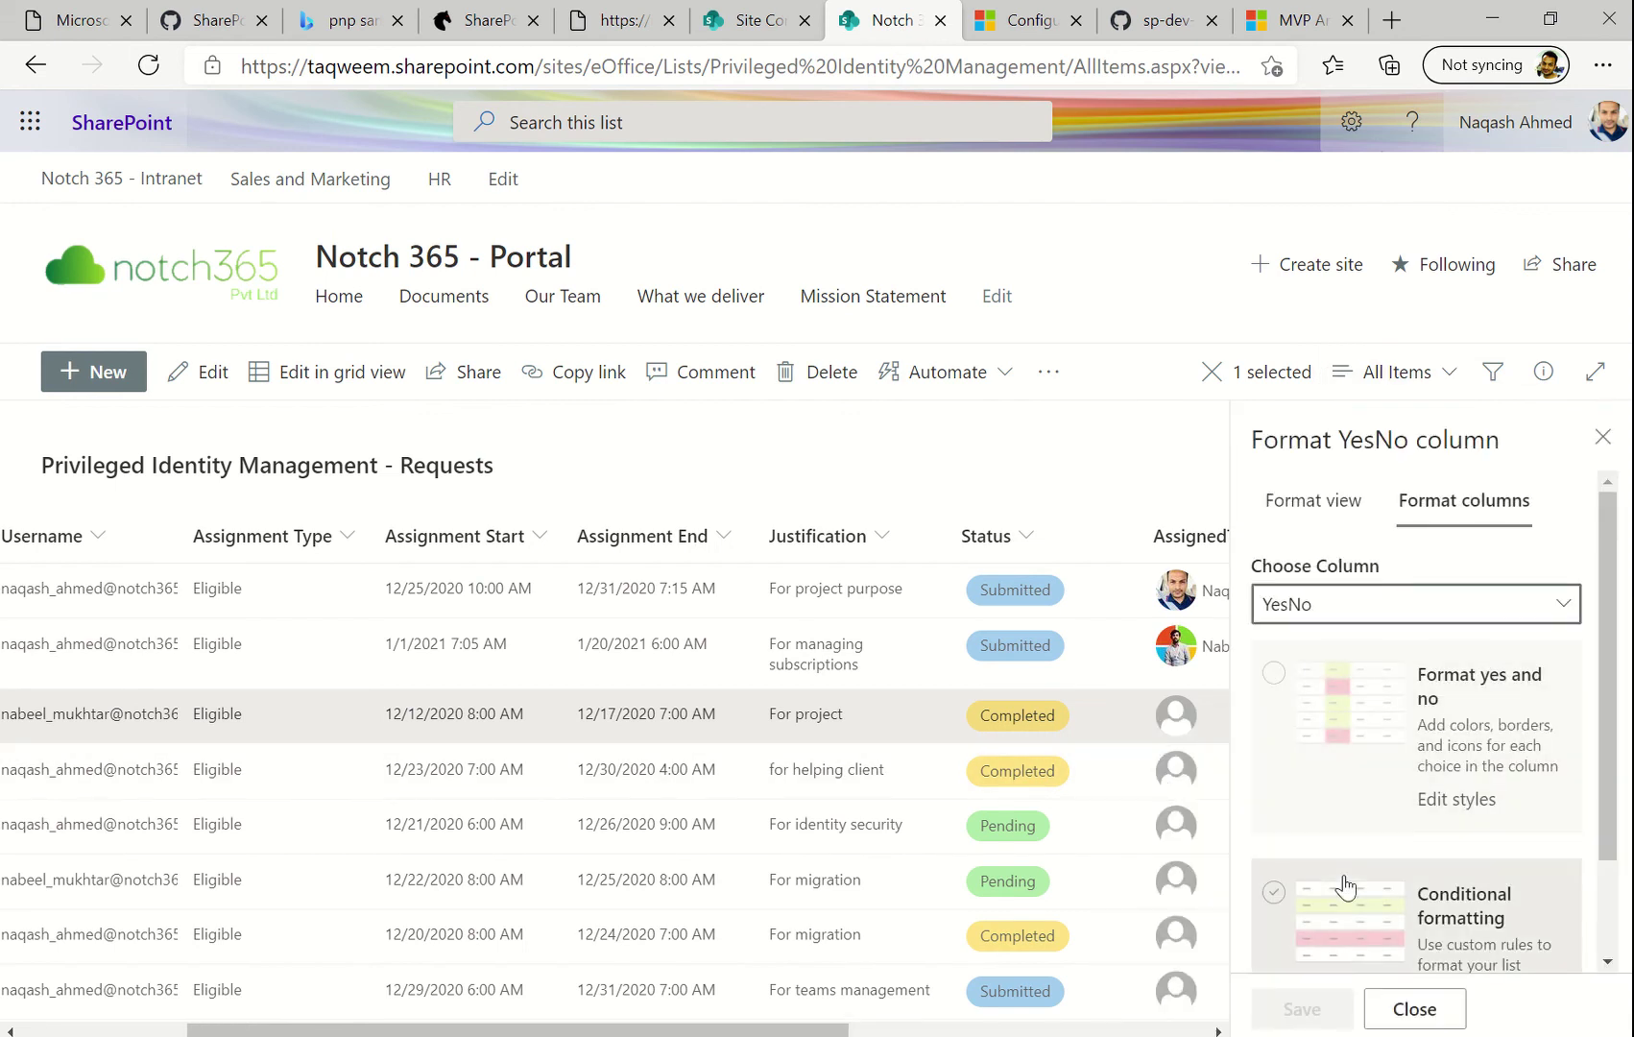
pyautogui.scroll(-1, 1335, 912)
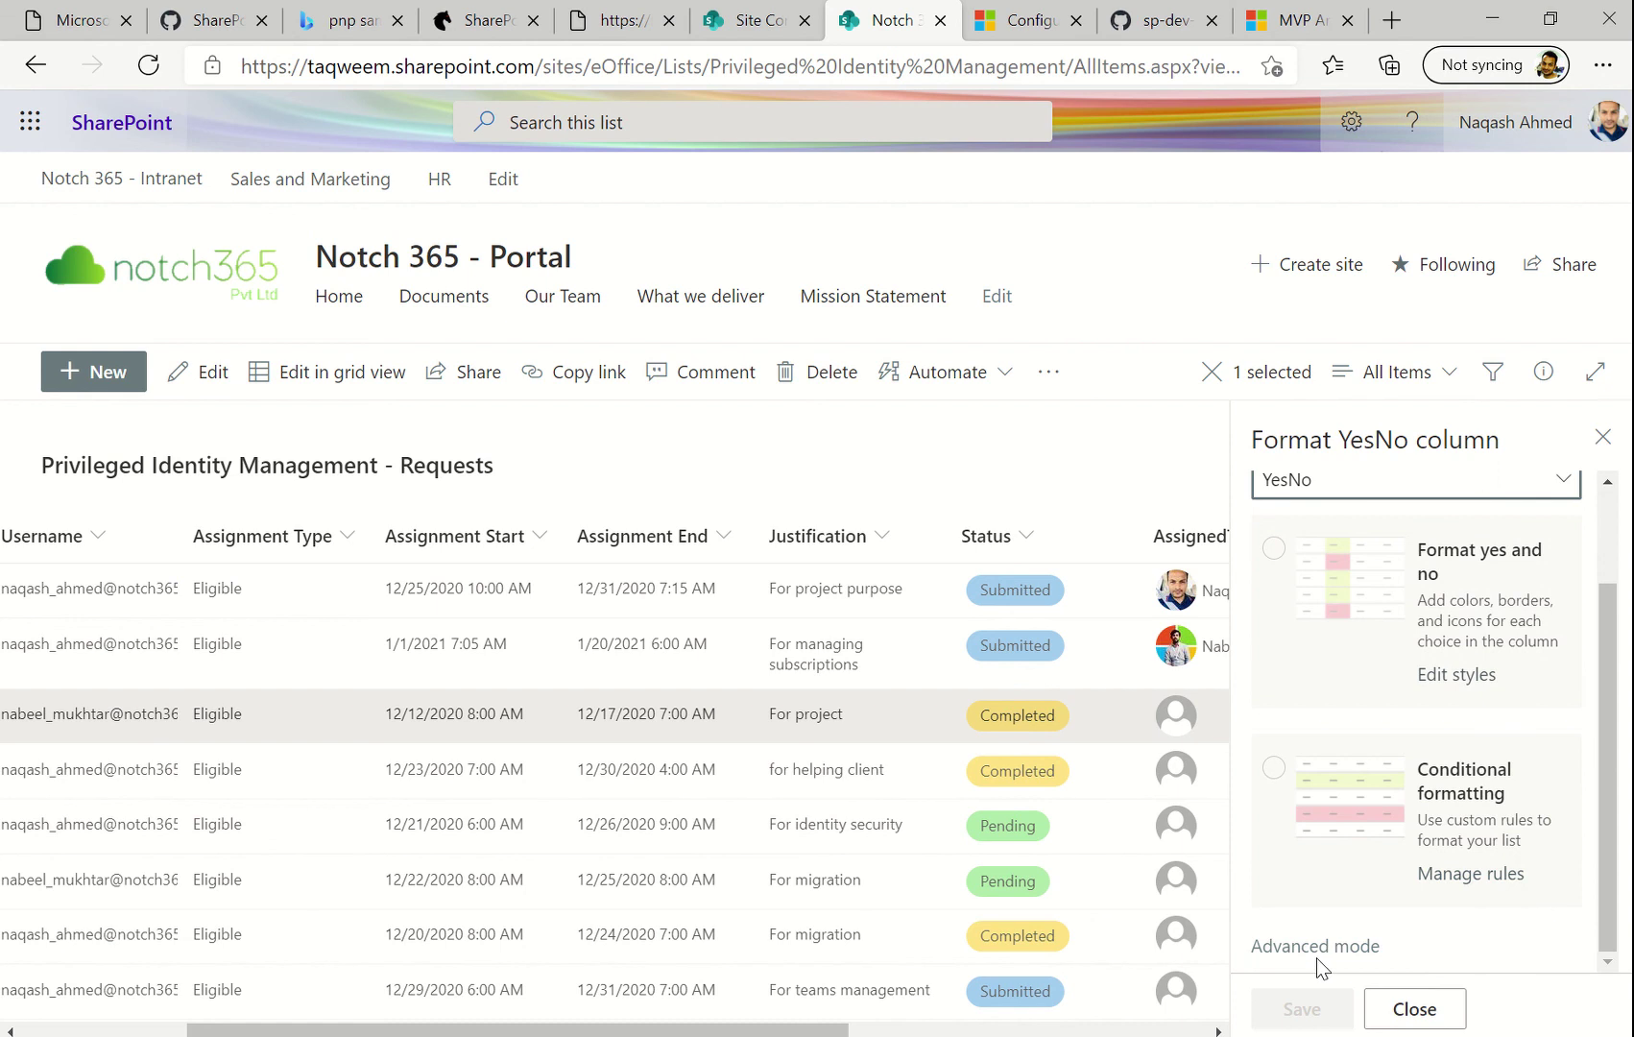
pyautogui.click(1349, 947)
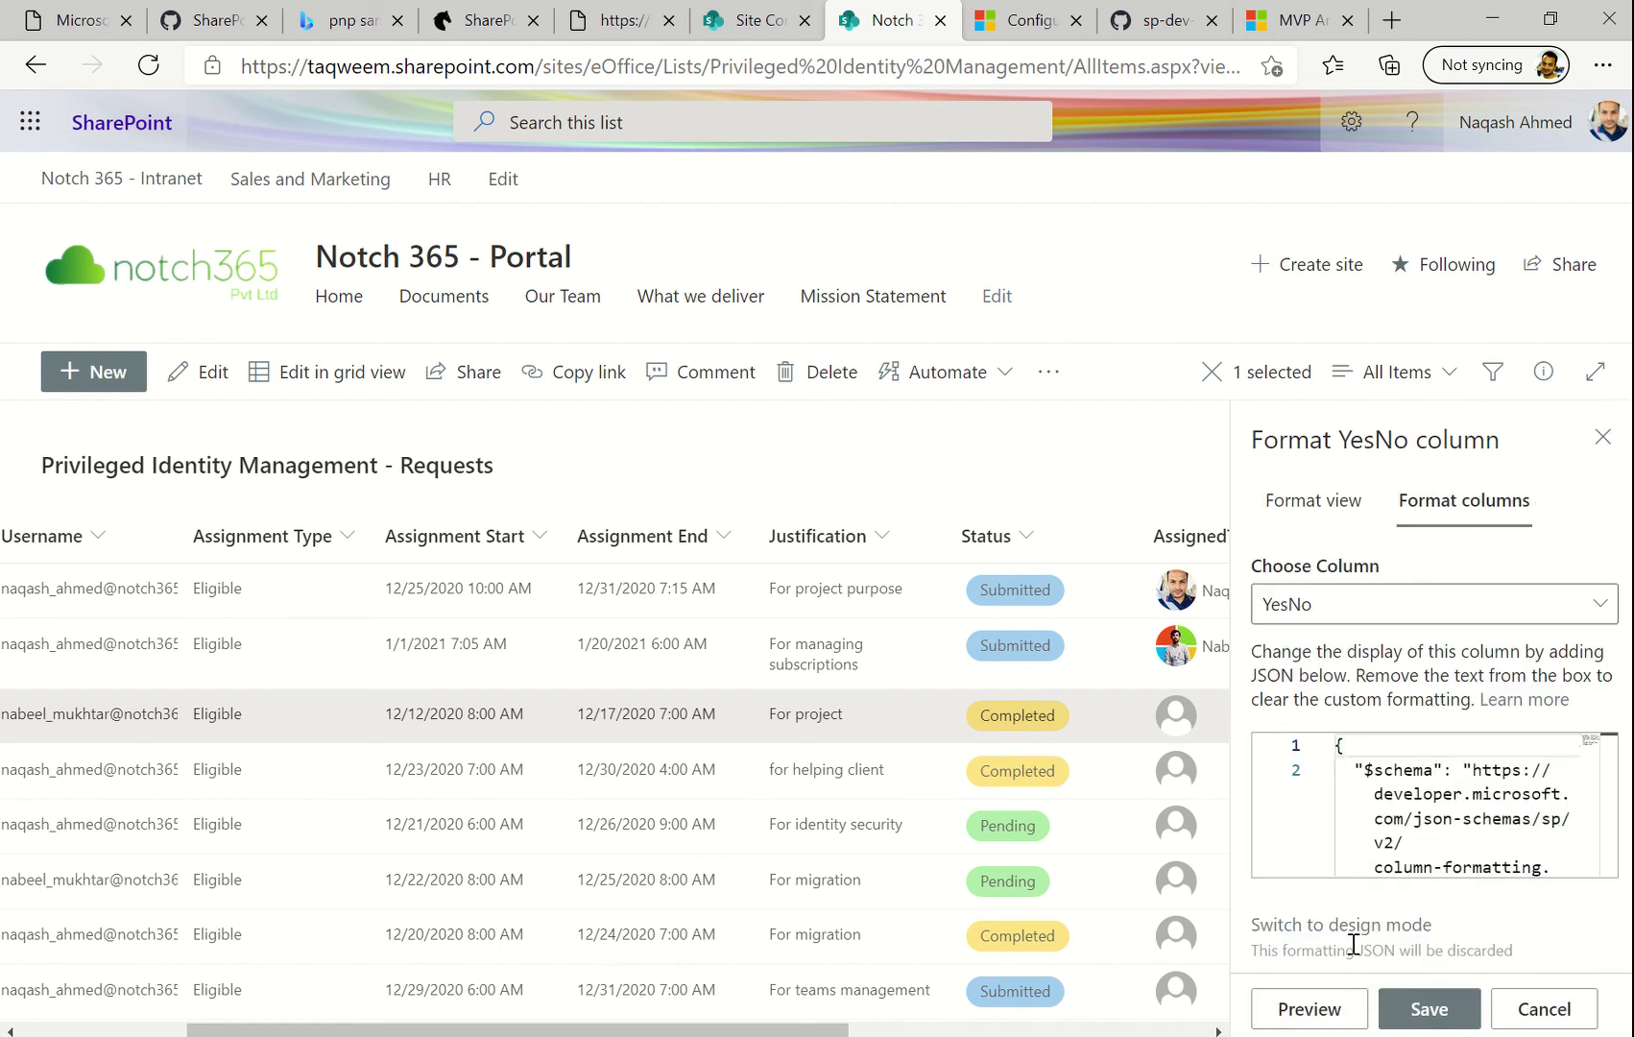
pyautogui.click(1405, 826)
pyautogui.hotkey('ctrl', 'a')
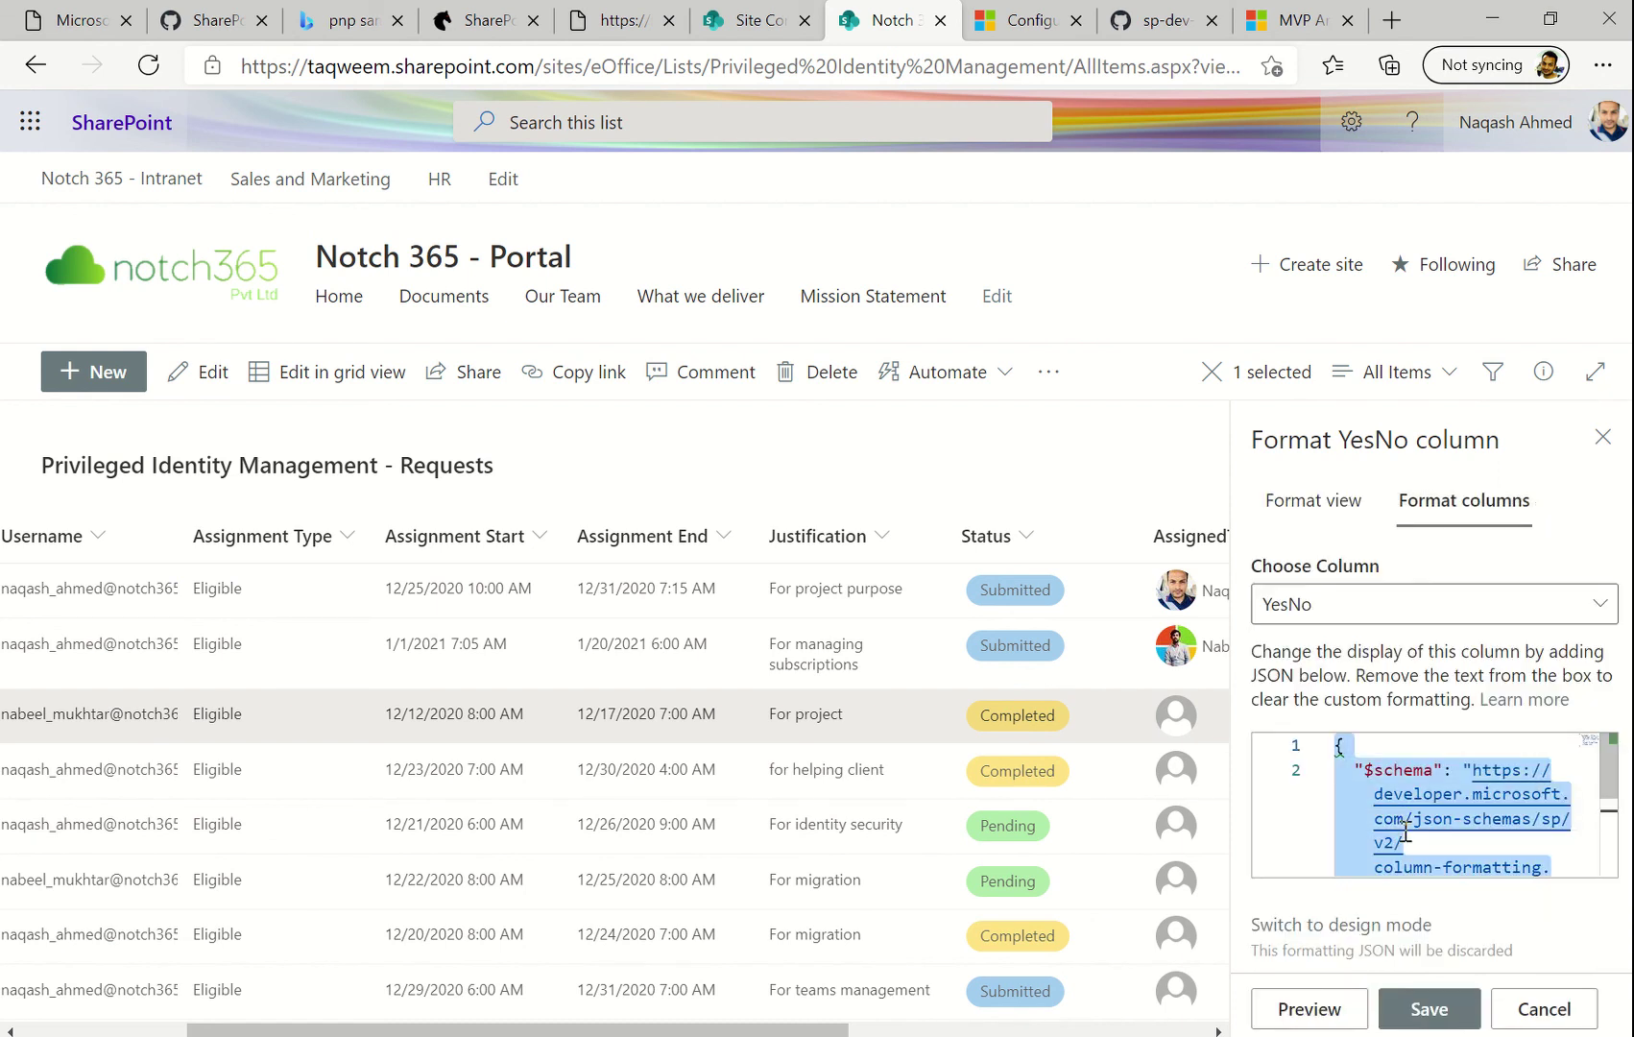
pyautogui.hotkey('ctrl', 'v')
# Preview and save the checkmark formatting, close the pane, and select the first request
pyautogui.scroll(1, 1402, 826)
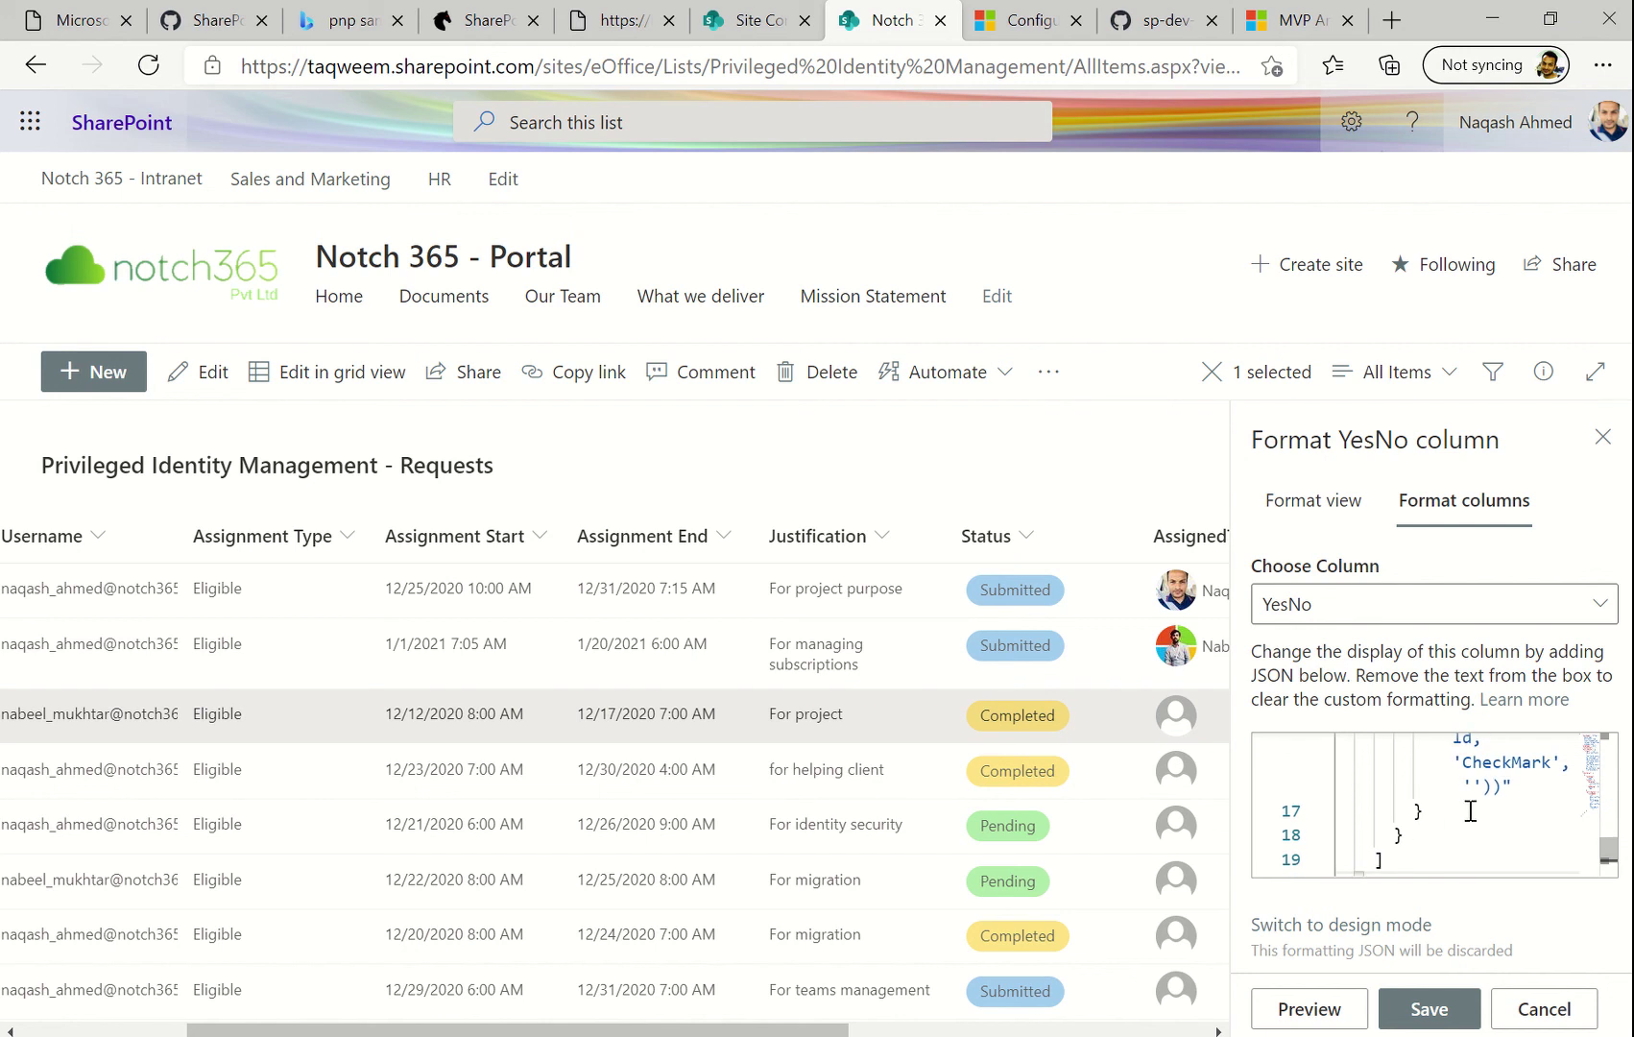
pyautogui.scroll(4, 1471, 811)
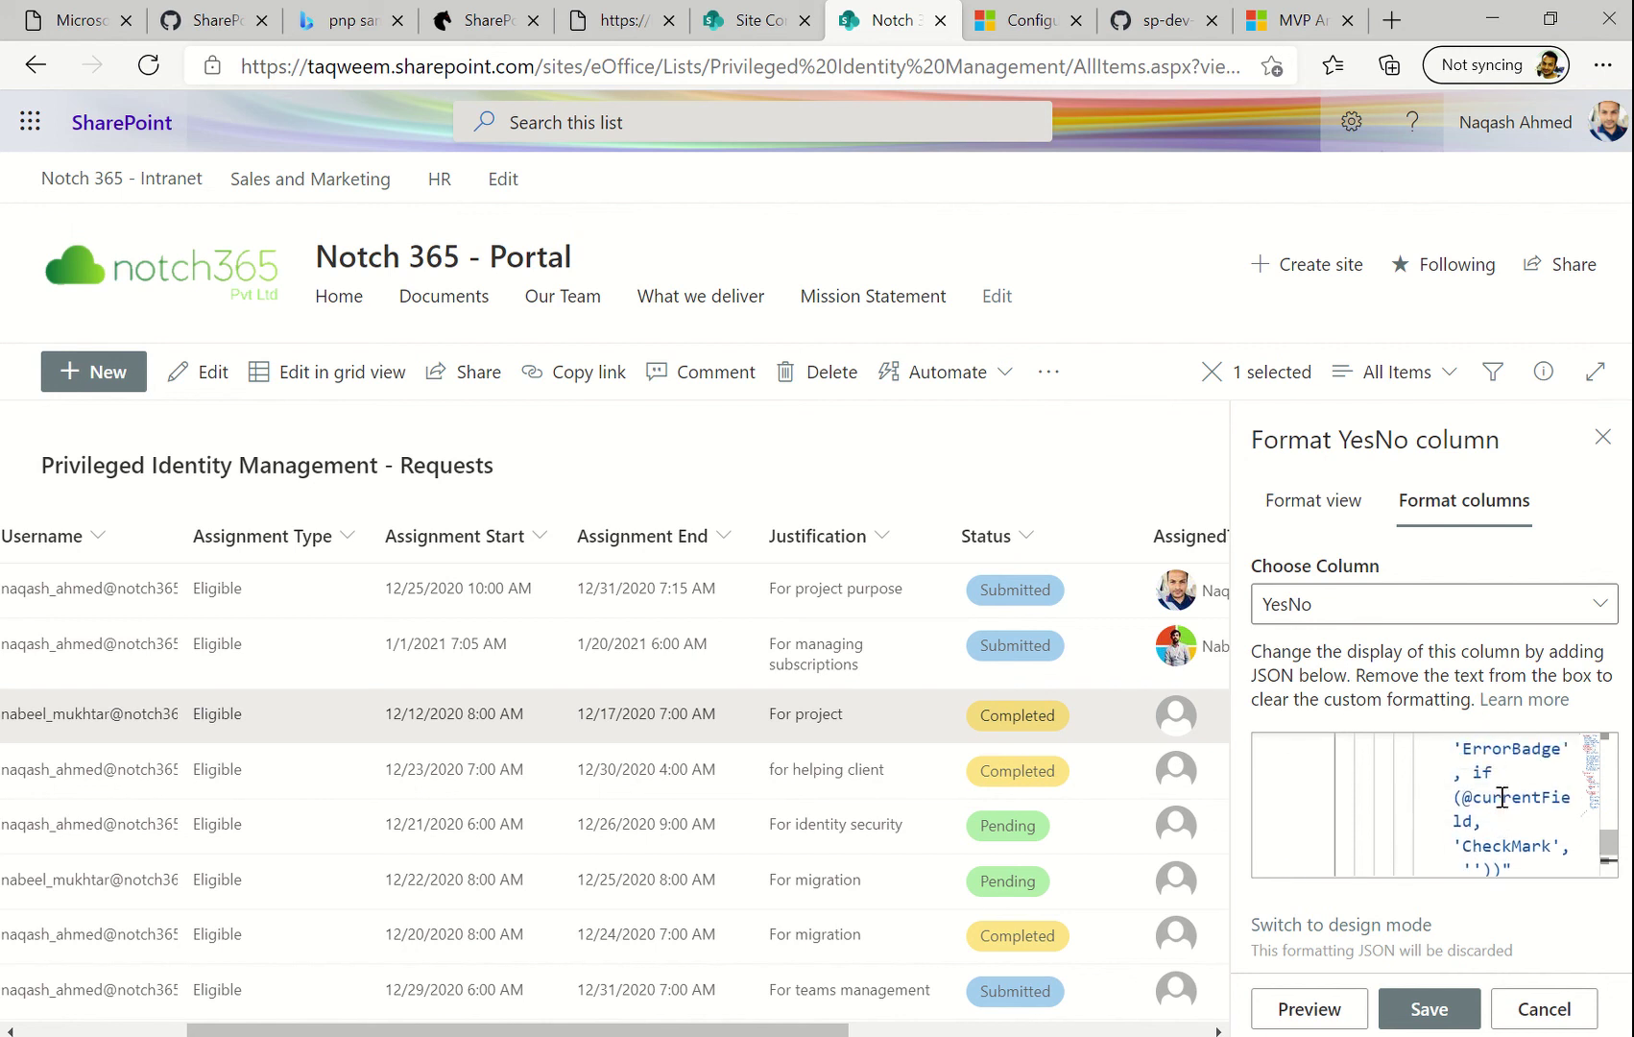
pyautogui.scroll(6, 1503, 797)
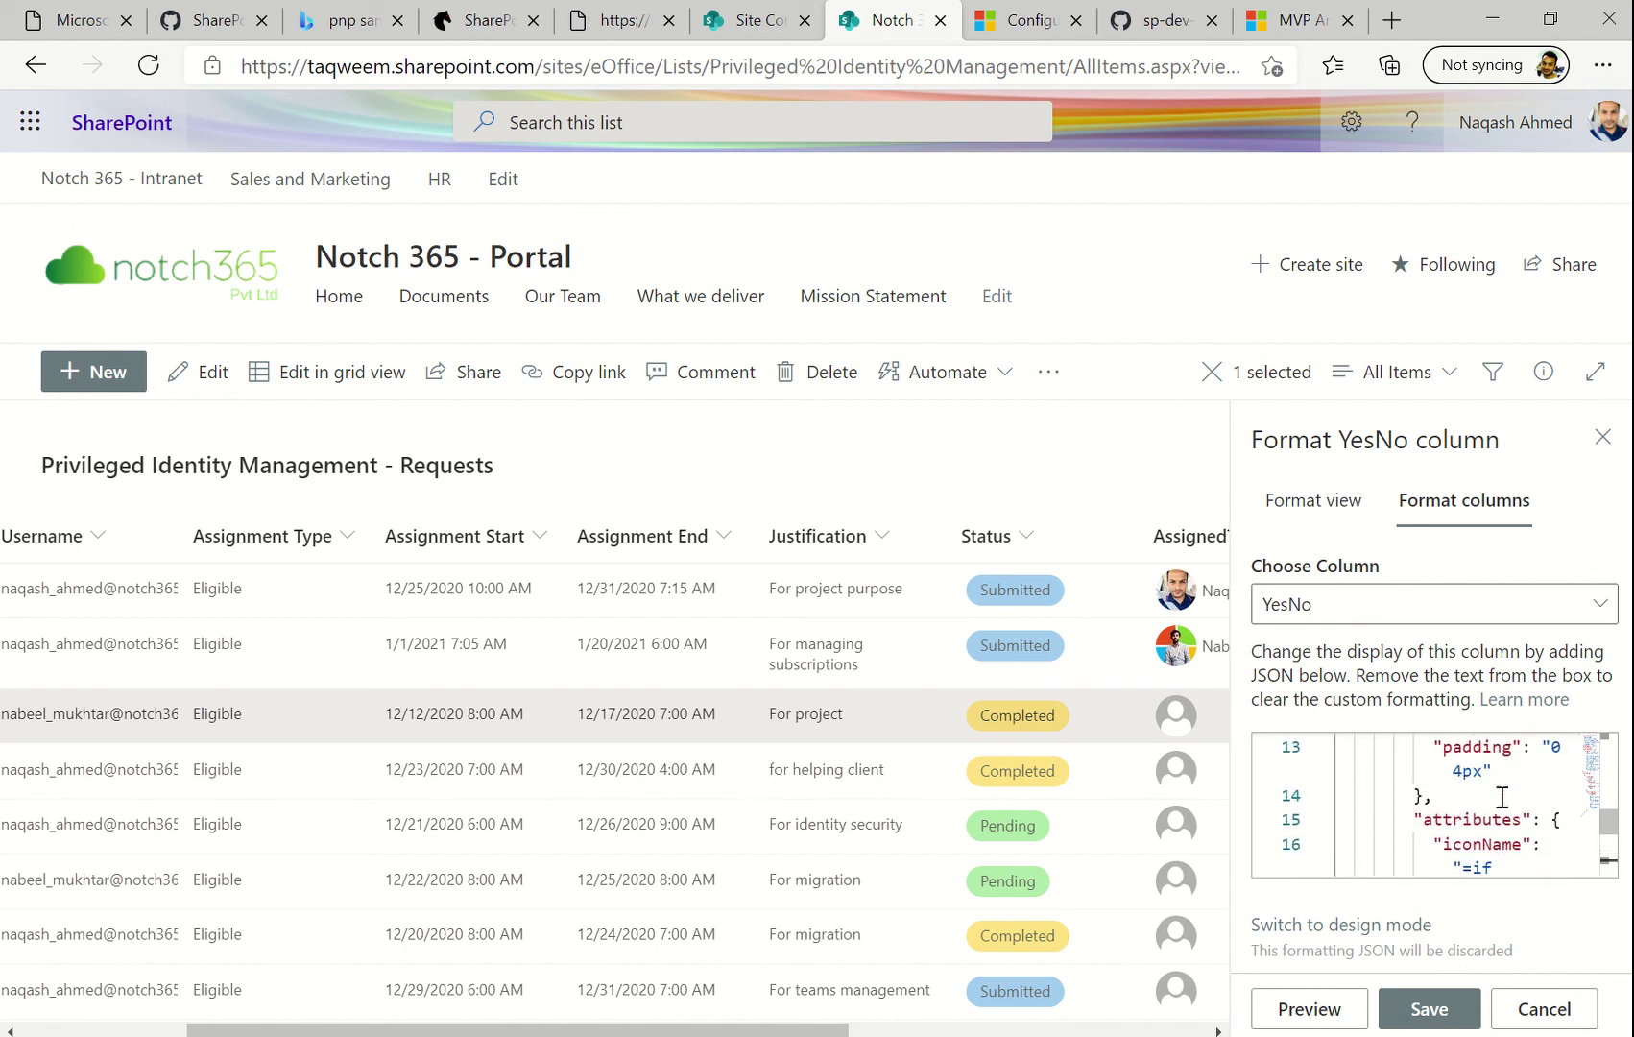
pyautogui.hscroll(5, 1100, 999)
pyautogui.click(1201, 1004)
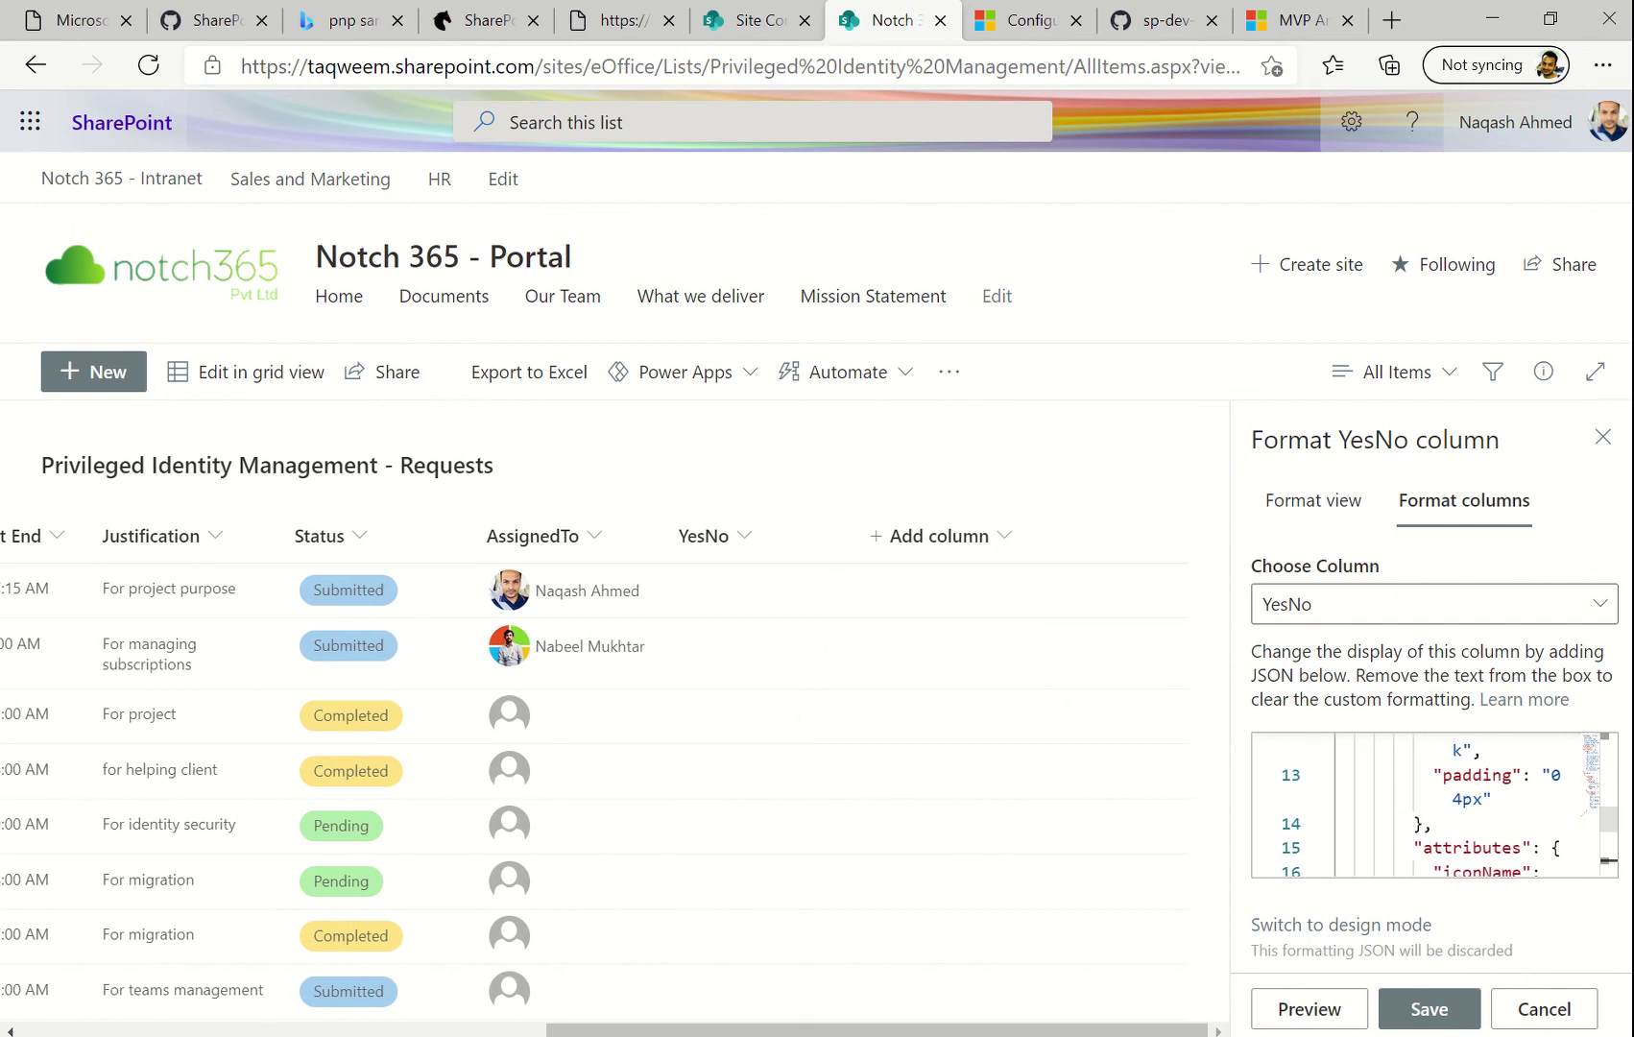
pyautogui.click(1345, 1018)
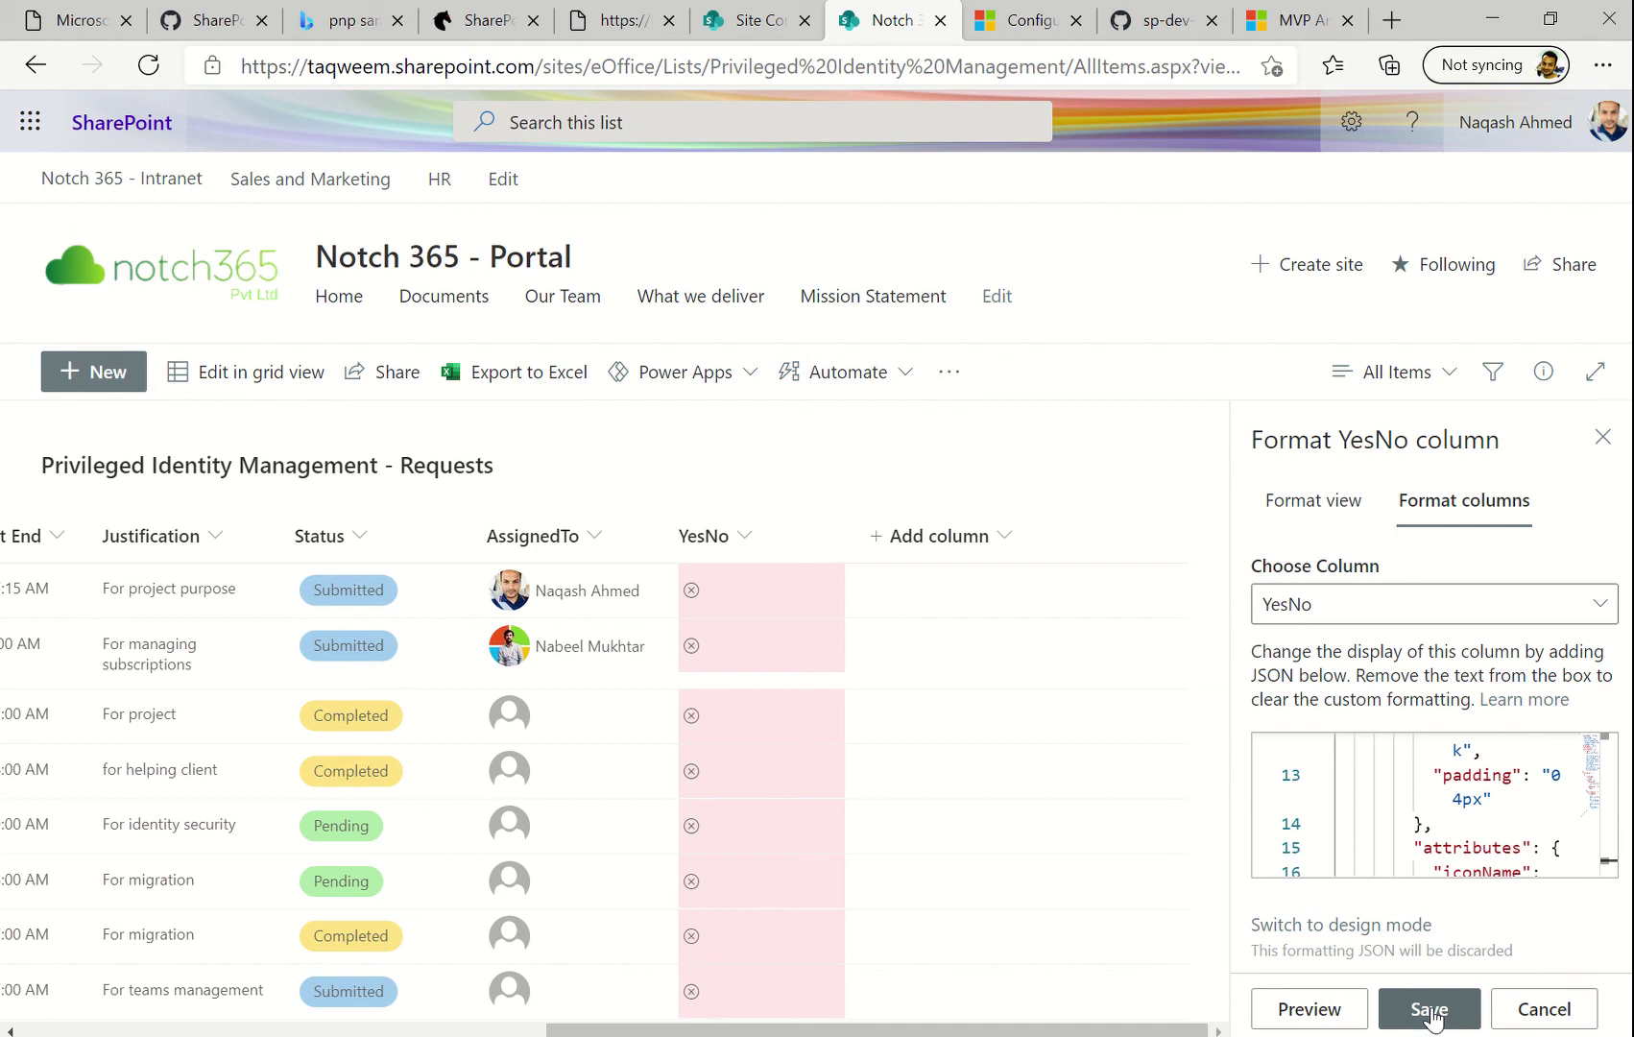
pyautogui.click(1463, 1019)
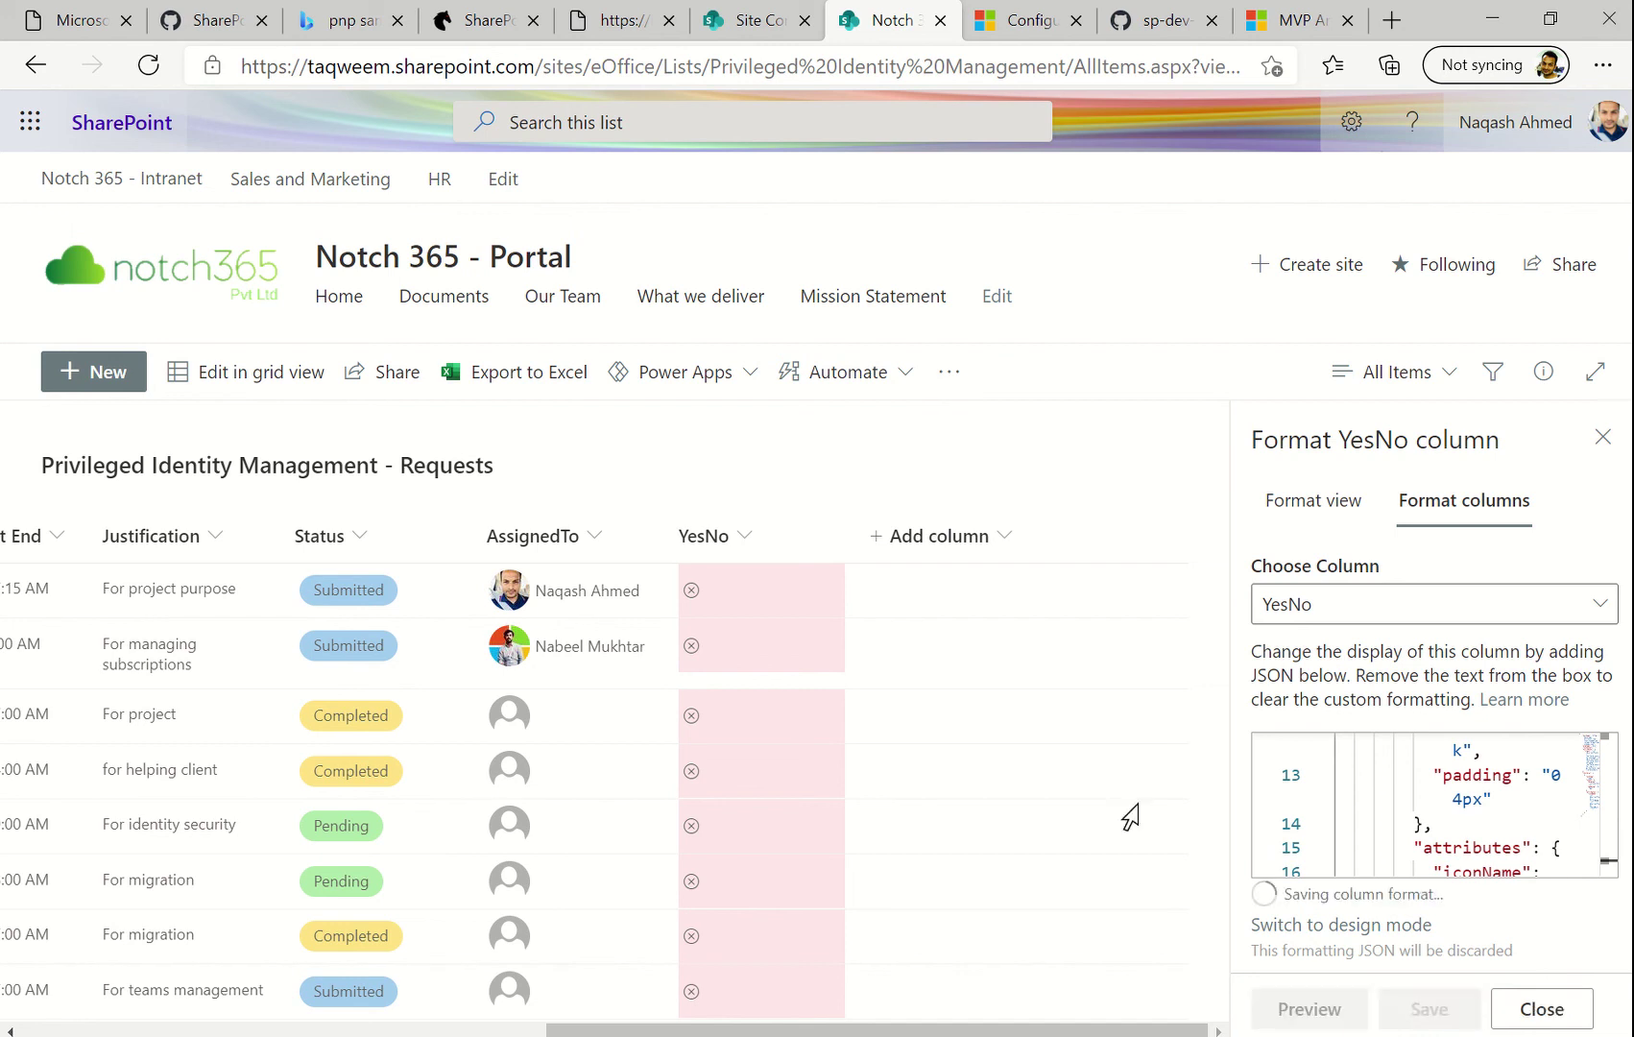
pyautogui.click(1539, 1010)
pyautogui.click(1188, 598)
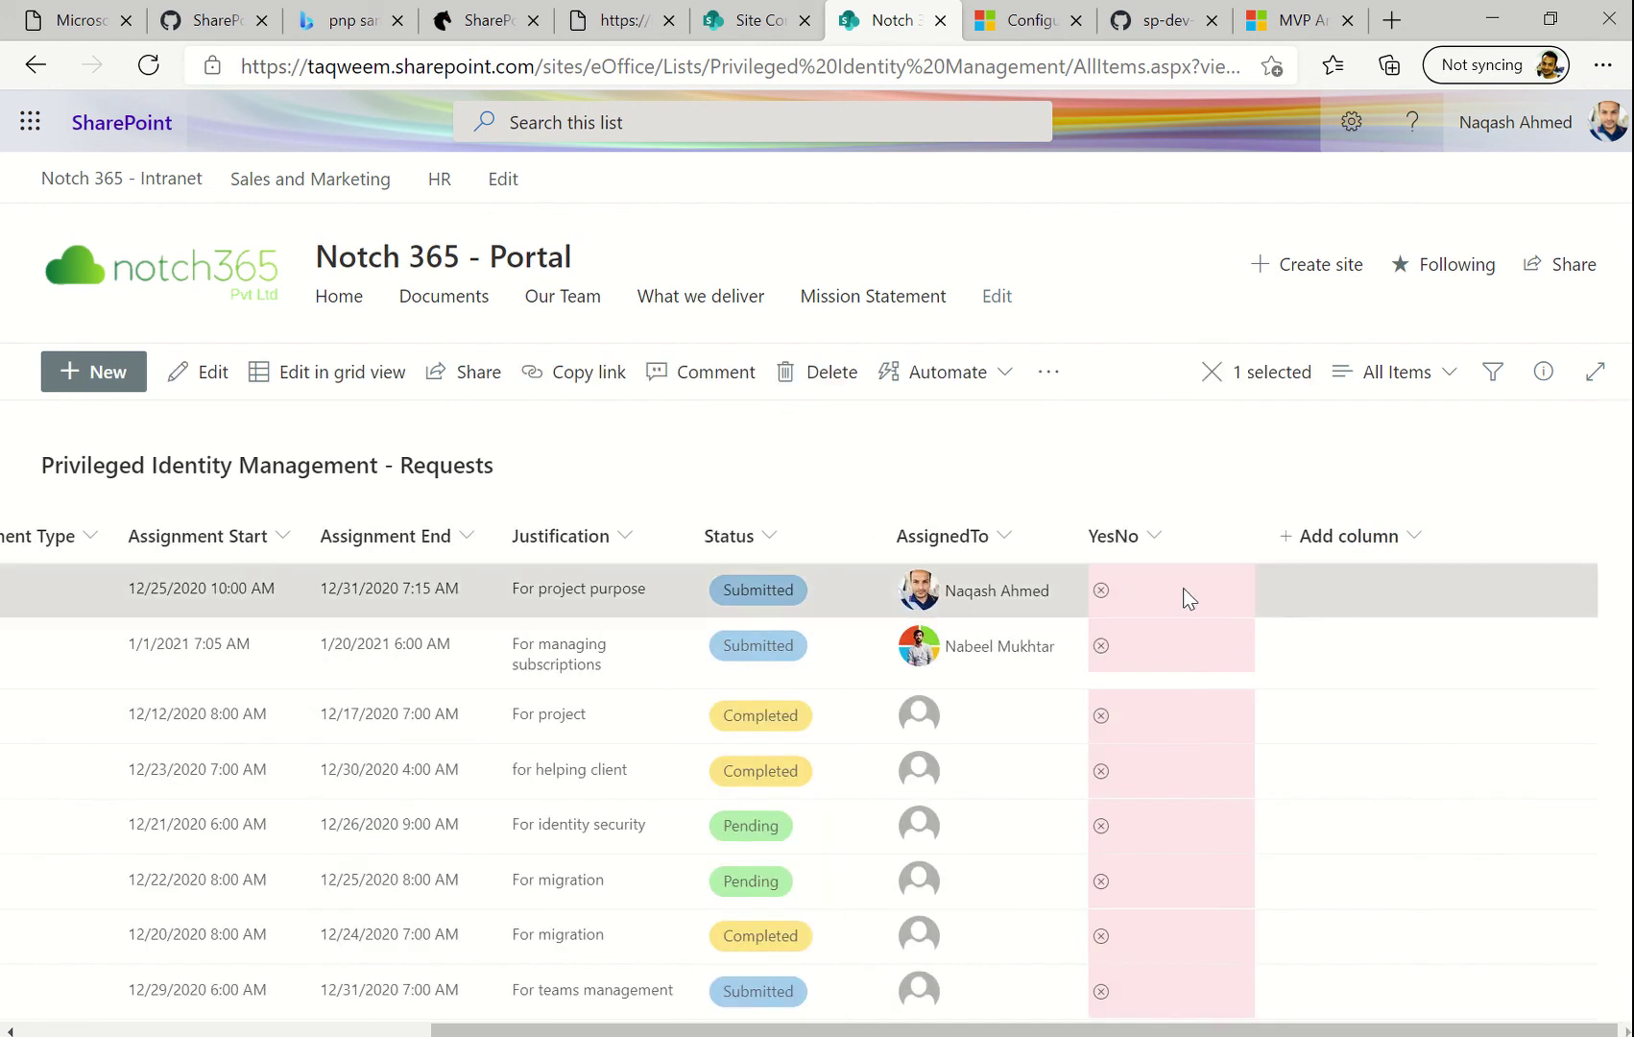
# Switch YesNo to Yes on the For project purpose request, save, and check its green checkmark
pyautogui.click(211, 374)
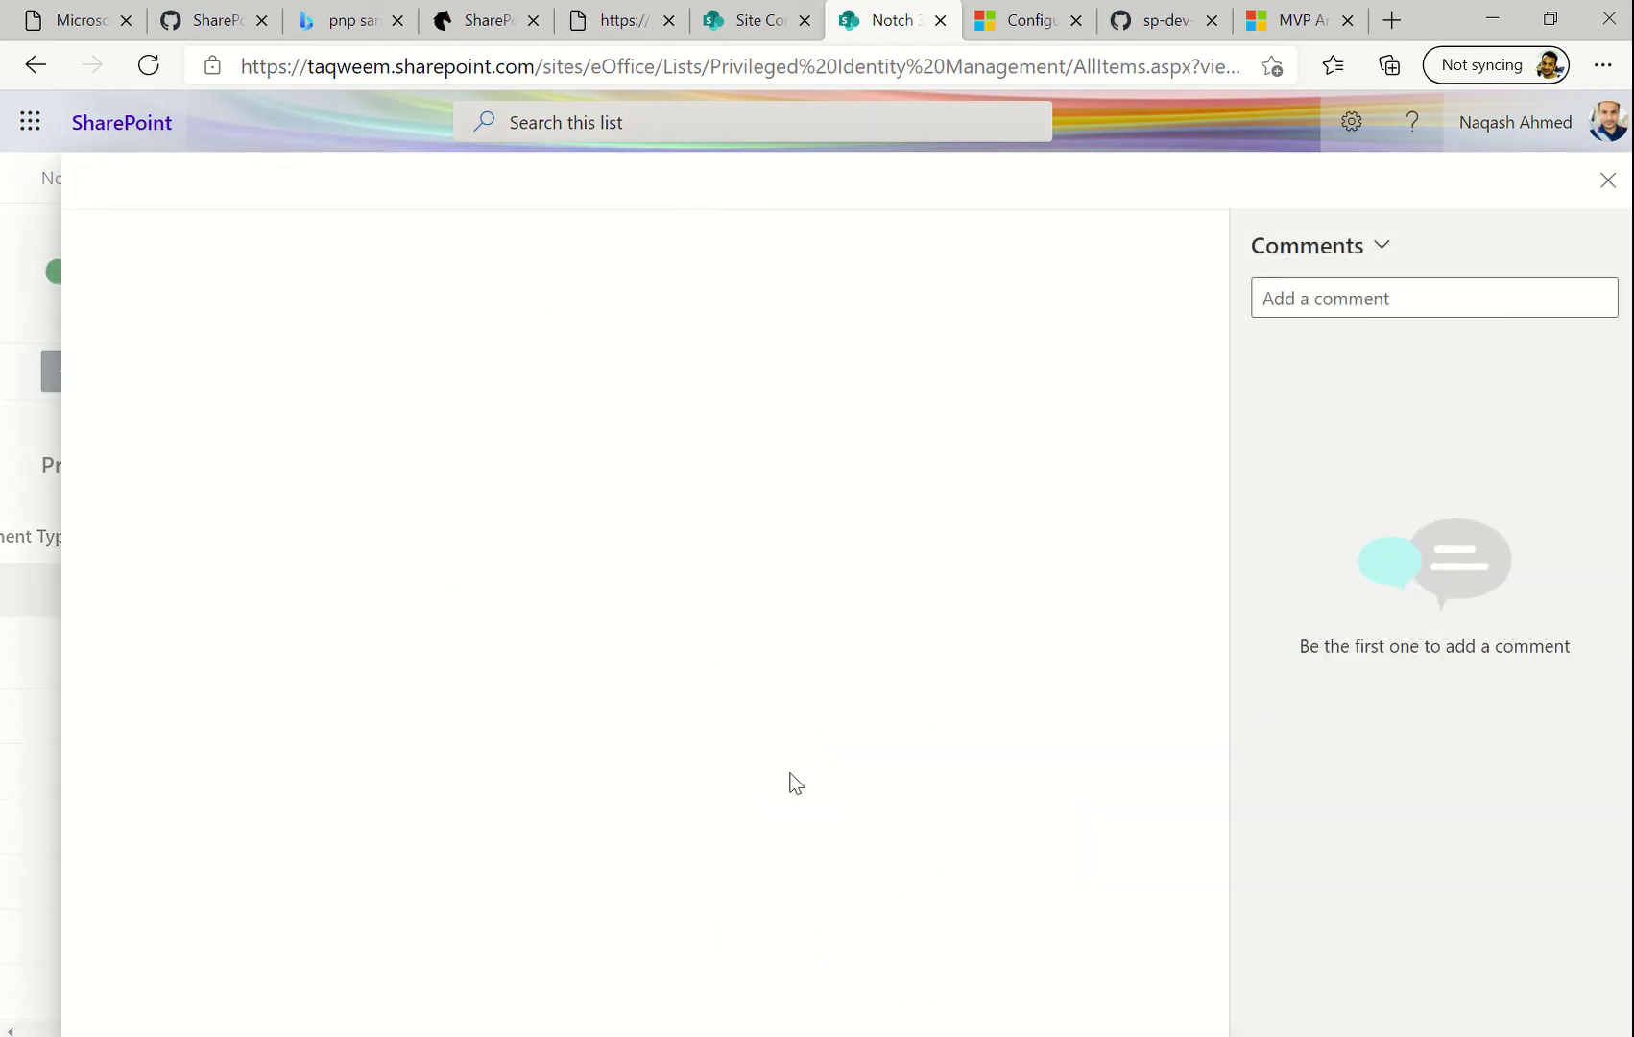
pyautogui.scroll(-5, 241, 923)
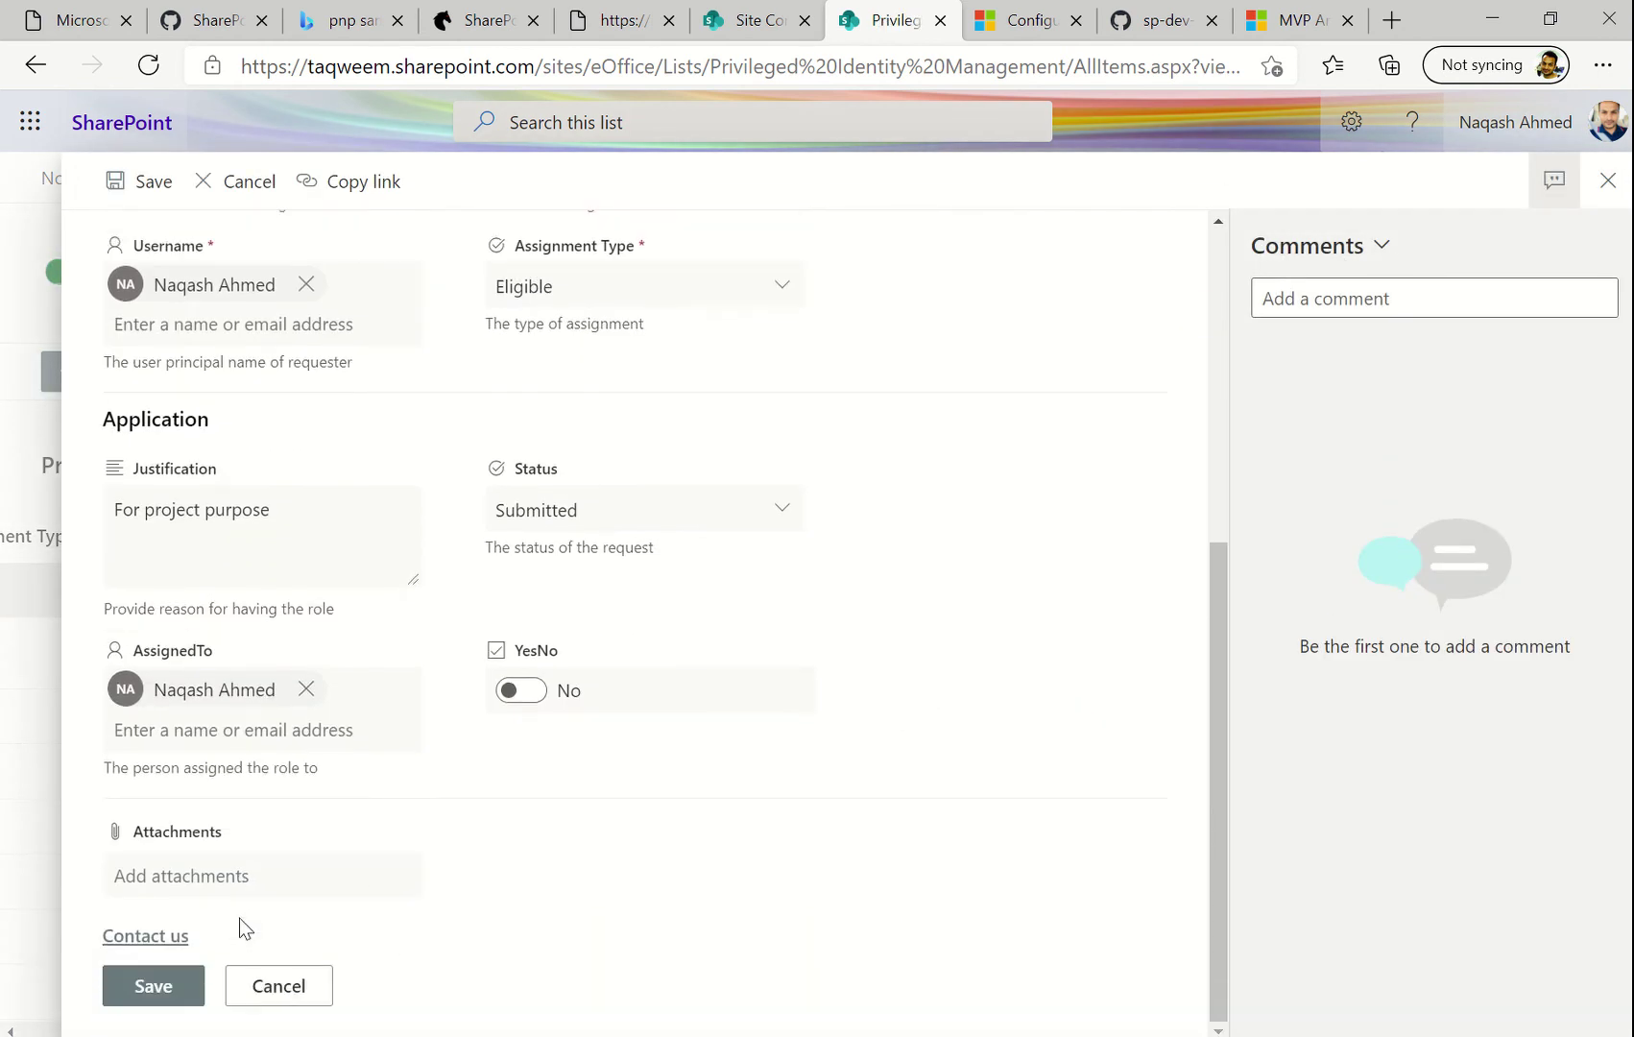
pyautogui.click(521, 691)
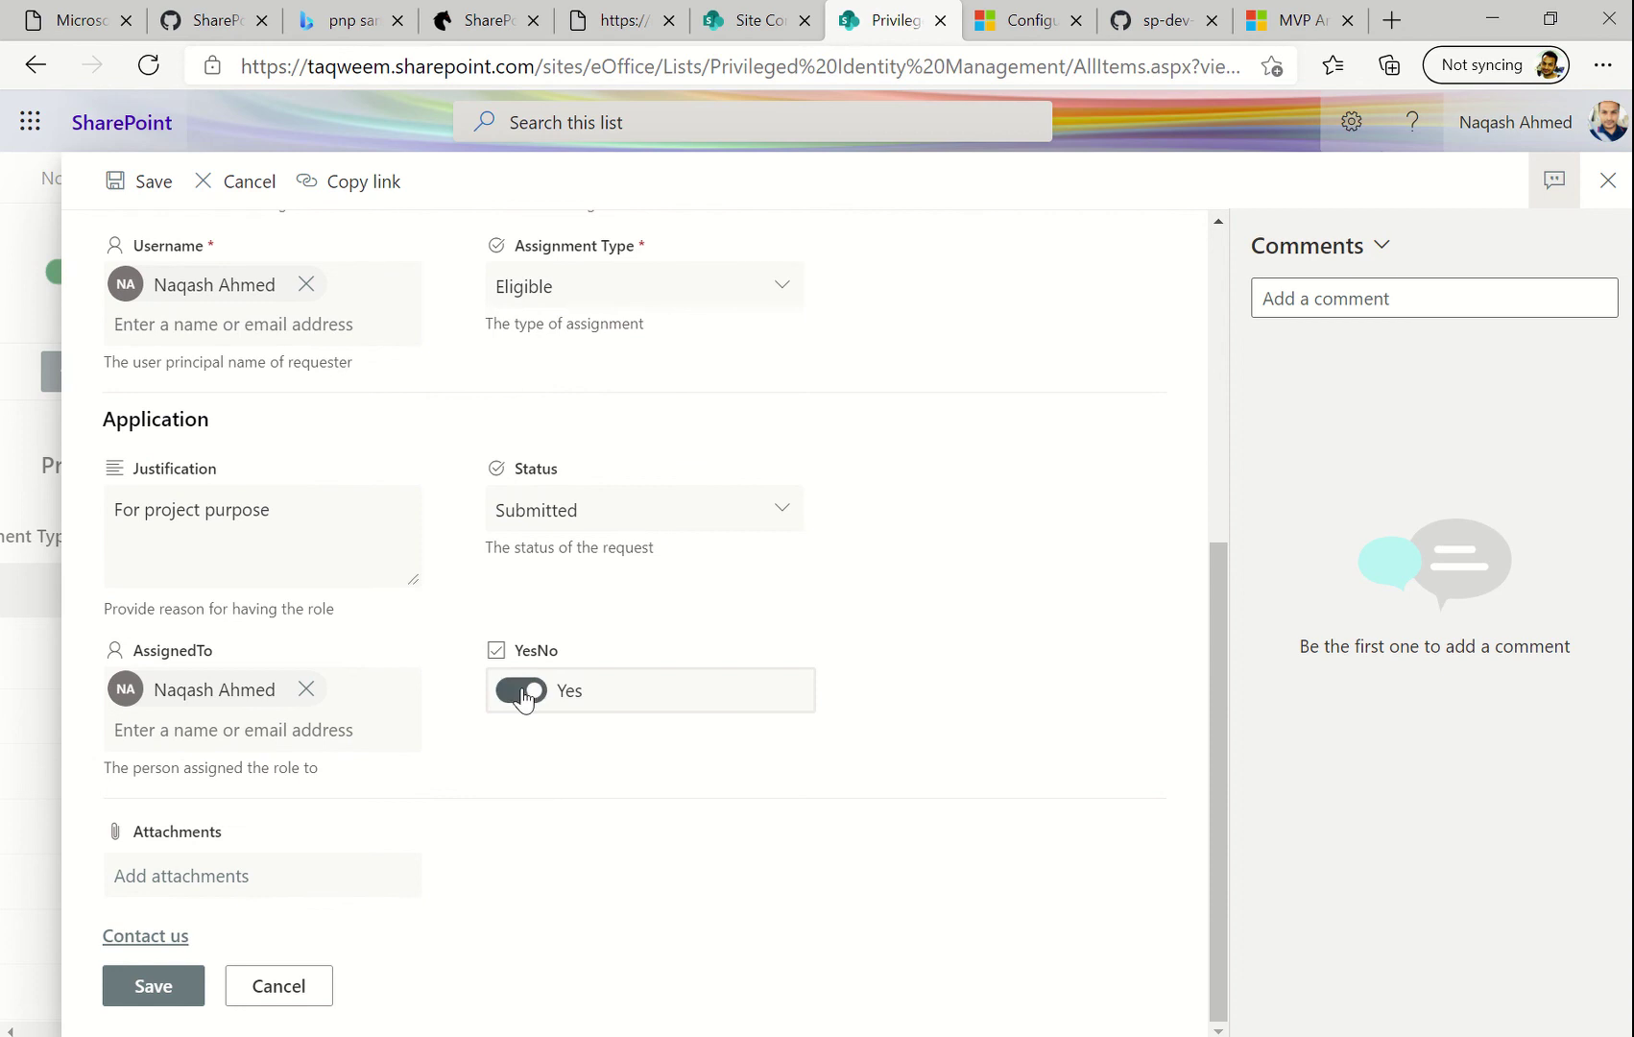
pyautogui.click(157, 978)
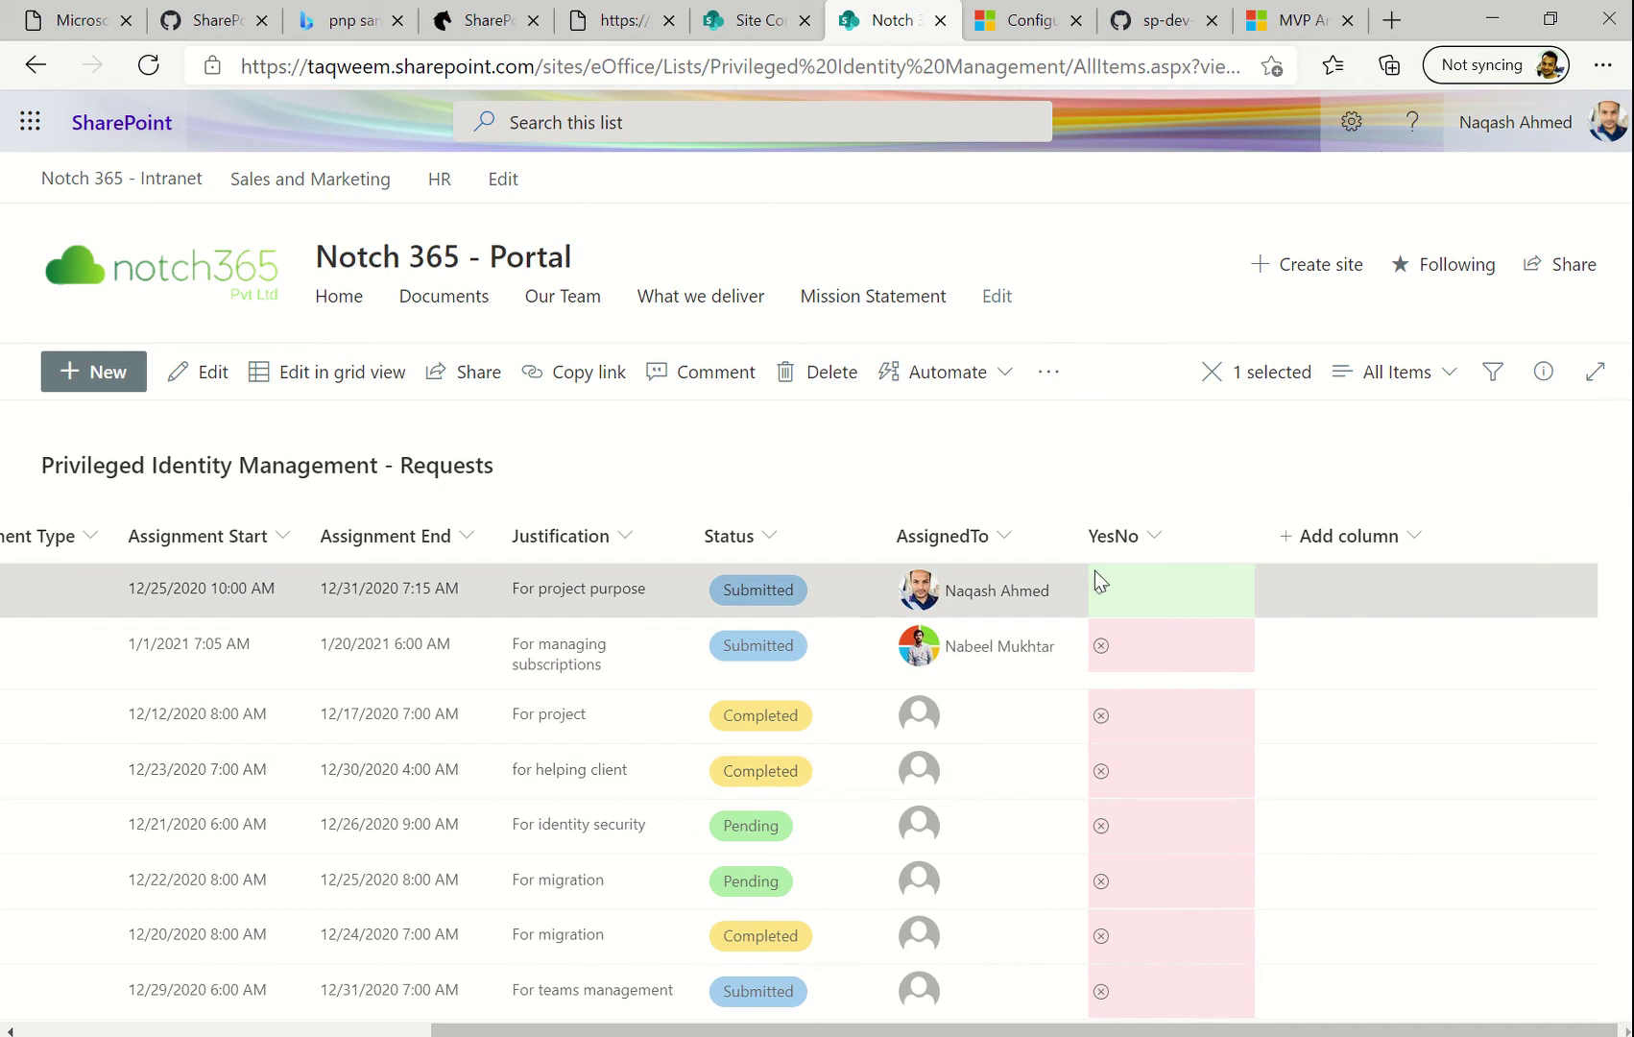
pyautogui.hscroll(-5, 1115, 647)
pyautogui.hscroll(5, 1115, 656)
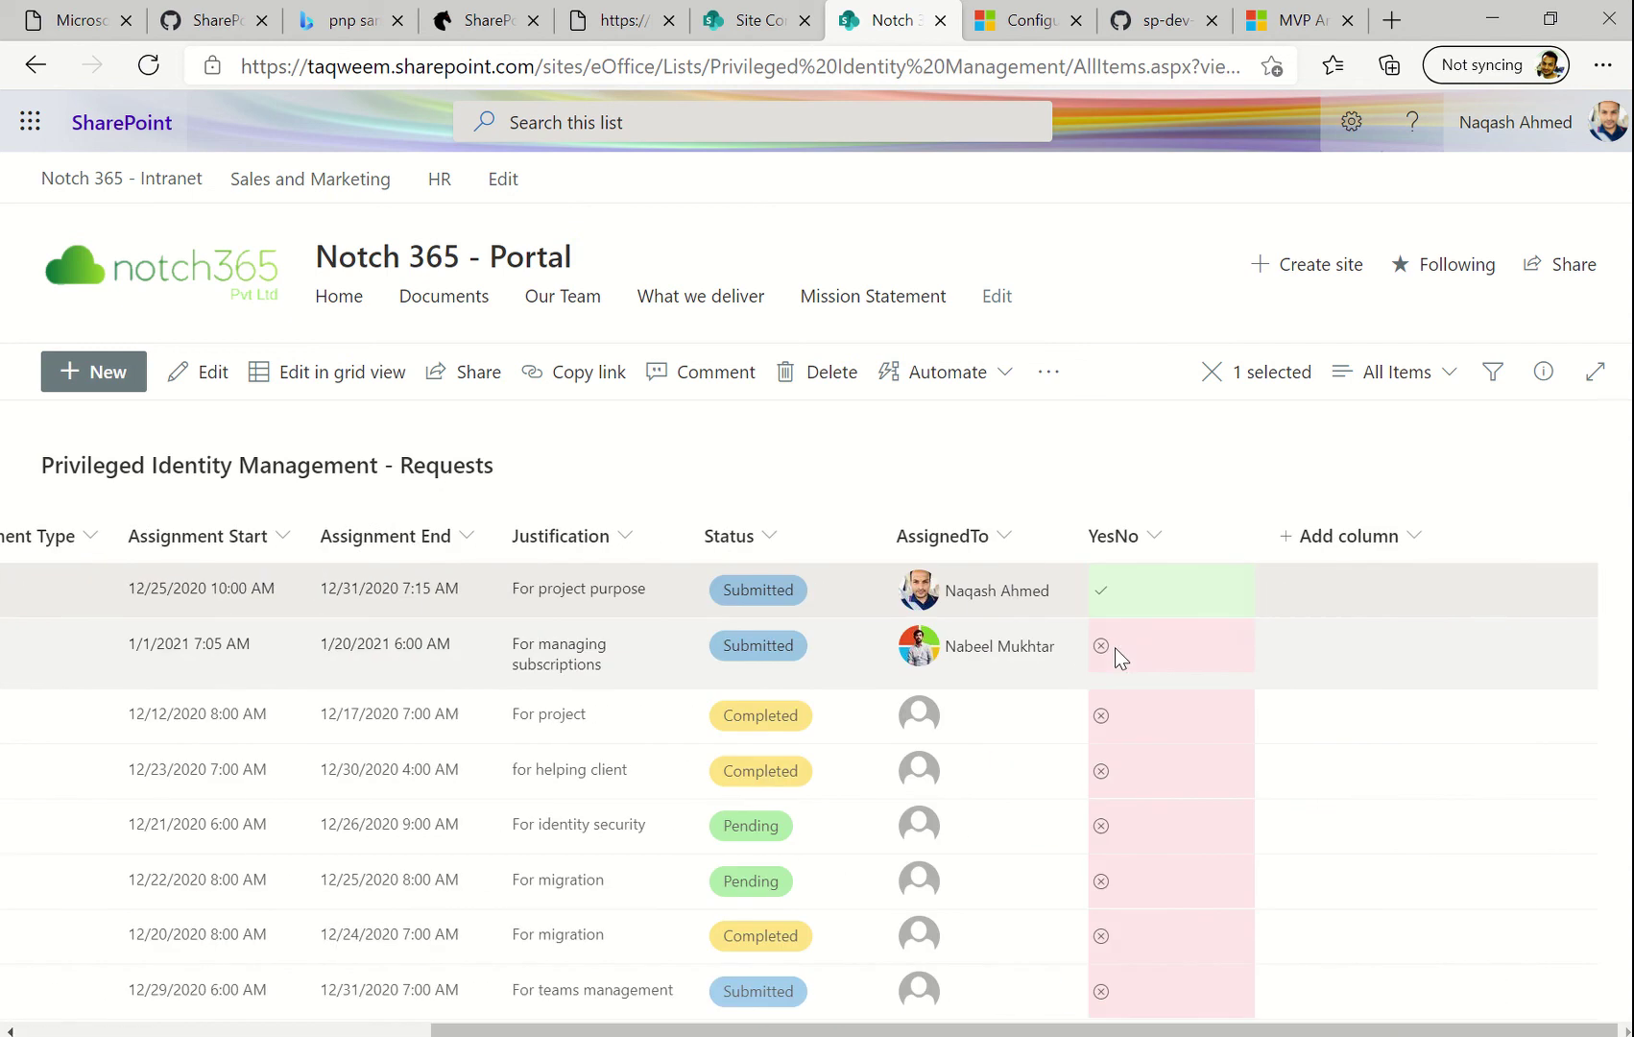
pyautogui.hscroll(-5, 1115, 657)
pyautogui.hscroll(5, 1115, 657)
pyautogui.hscroll(-5, 1115, 657)
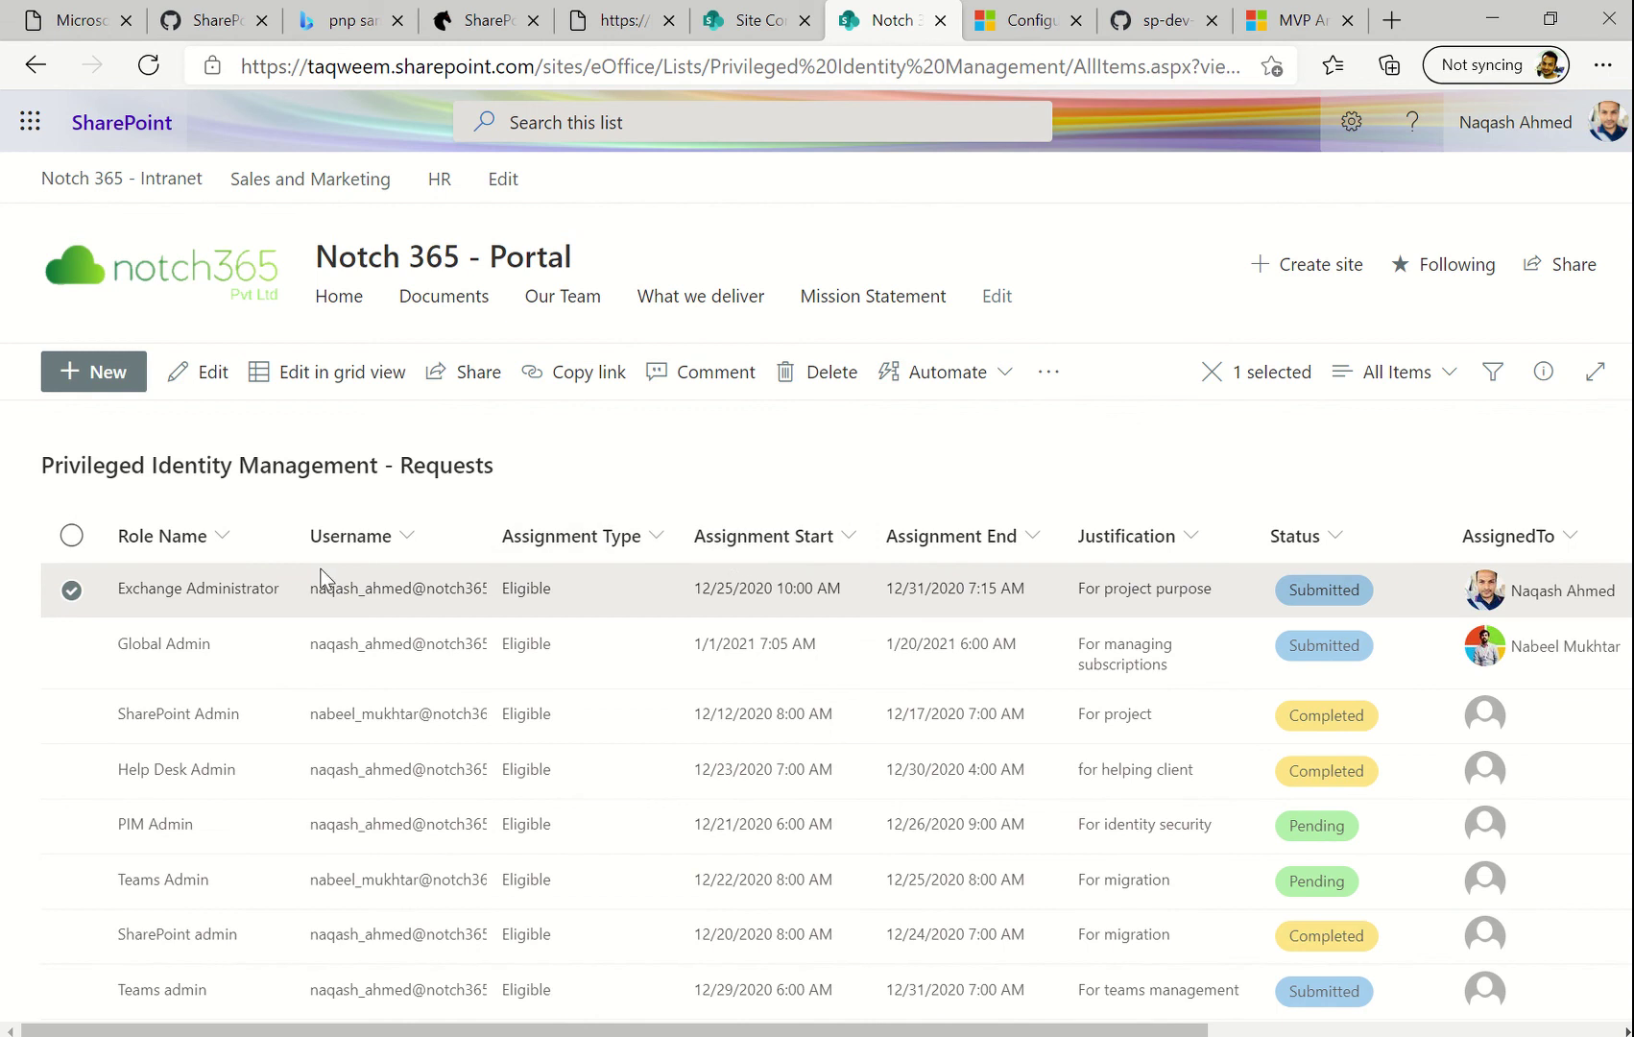
# Look over the custom new-request form, close it unsaved, and switch to the PnP samples page
pyautogui.click(144, 376)
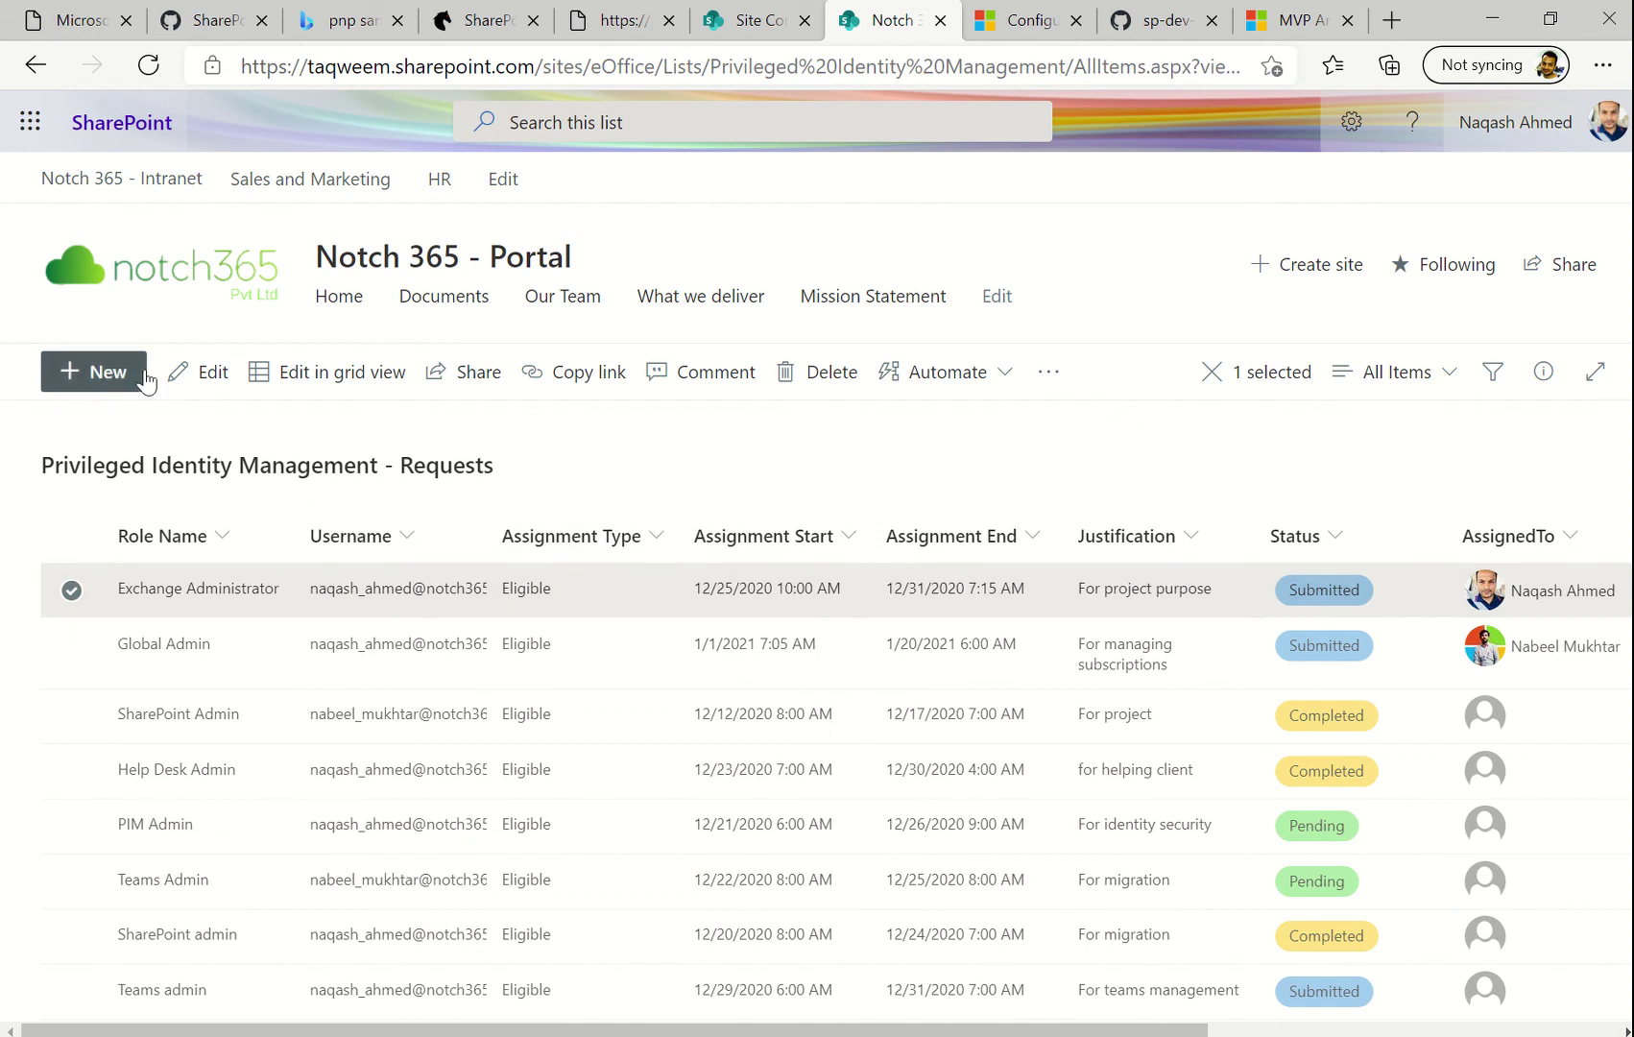
pyautogui.scroll(-5, 516, 648)
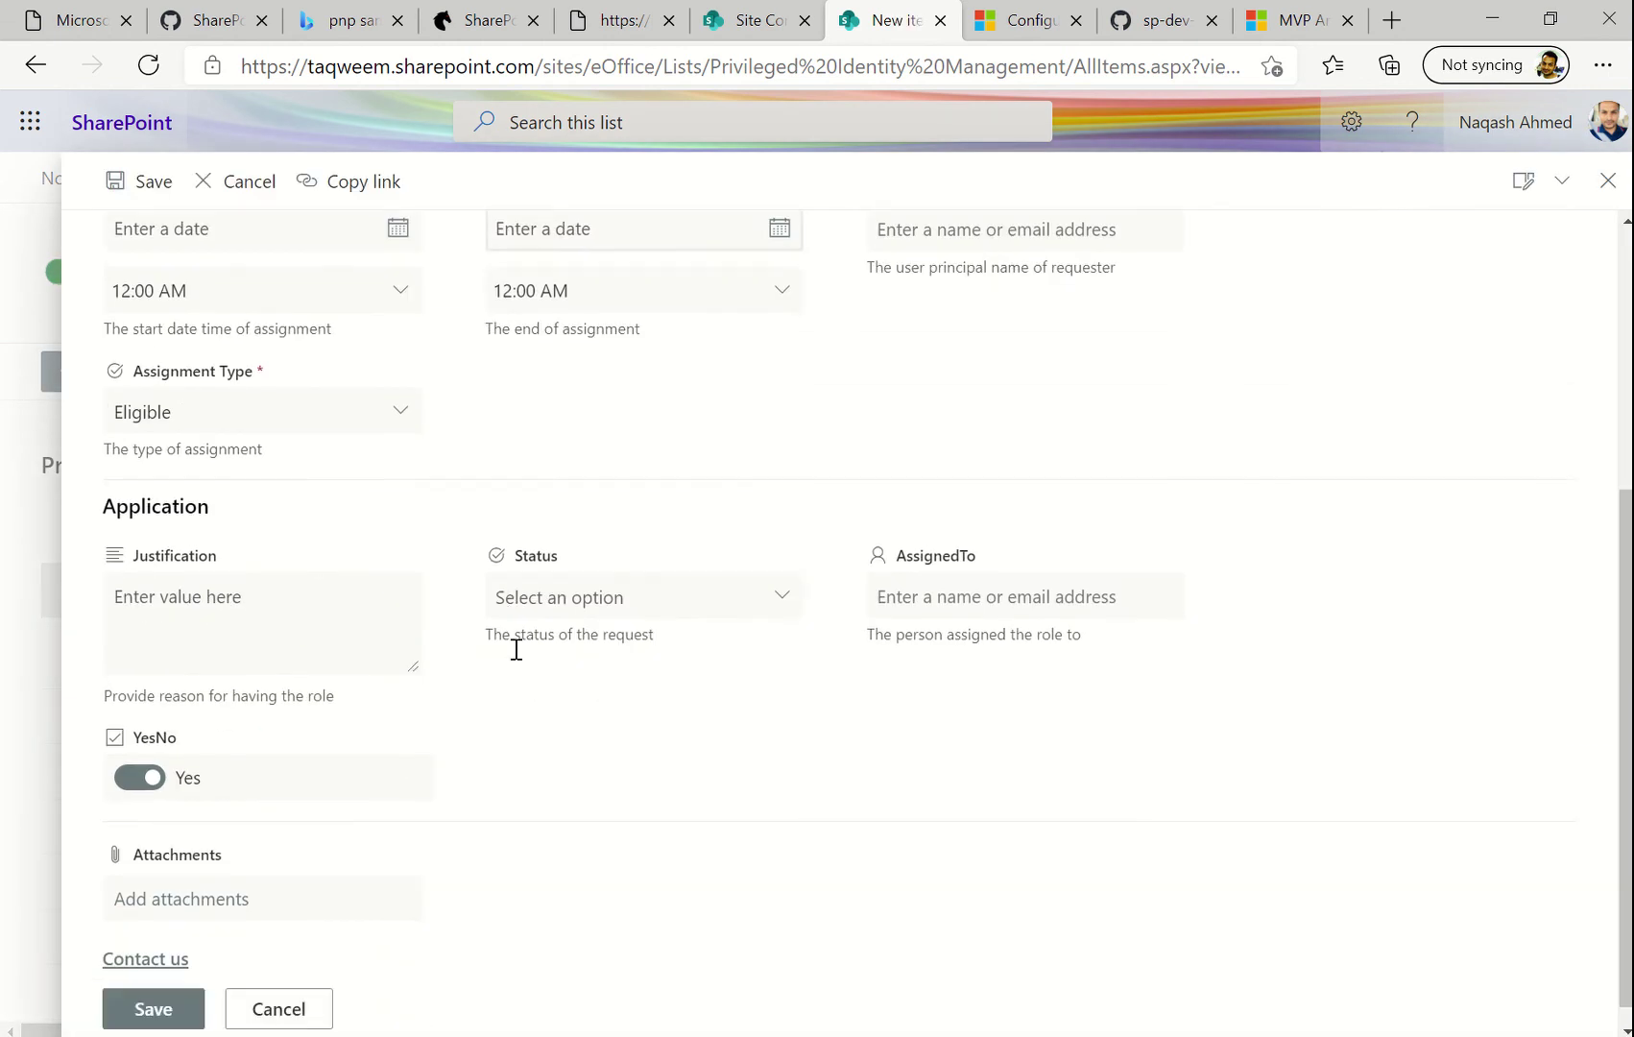
pyautogui.scroll(5, 516, 648)
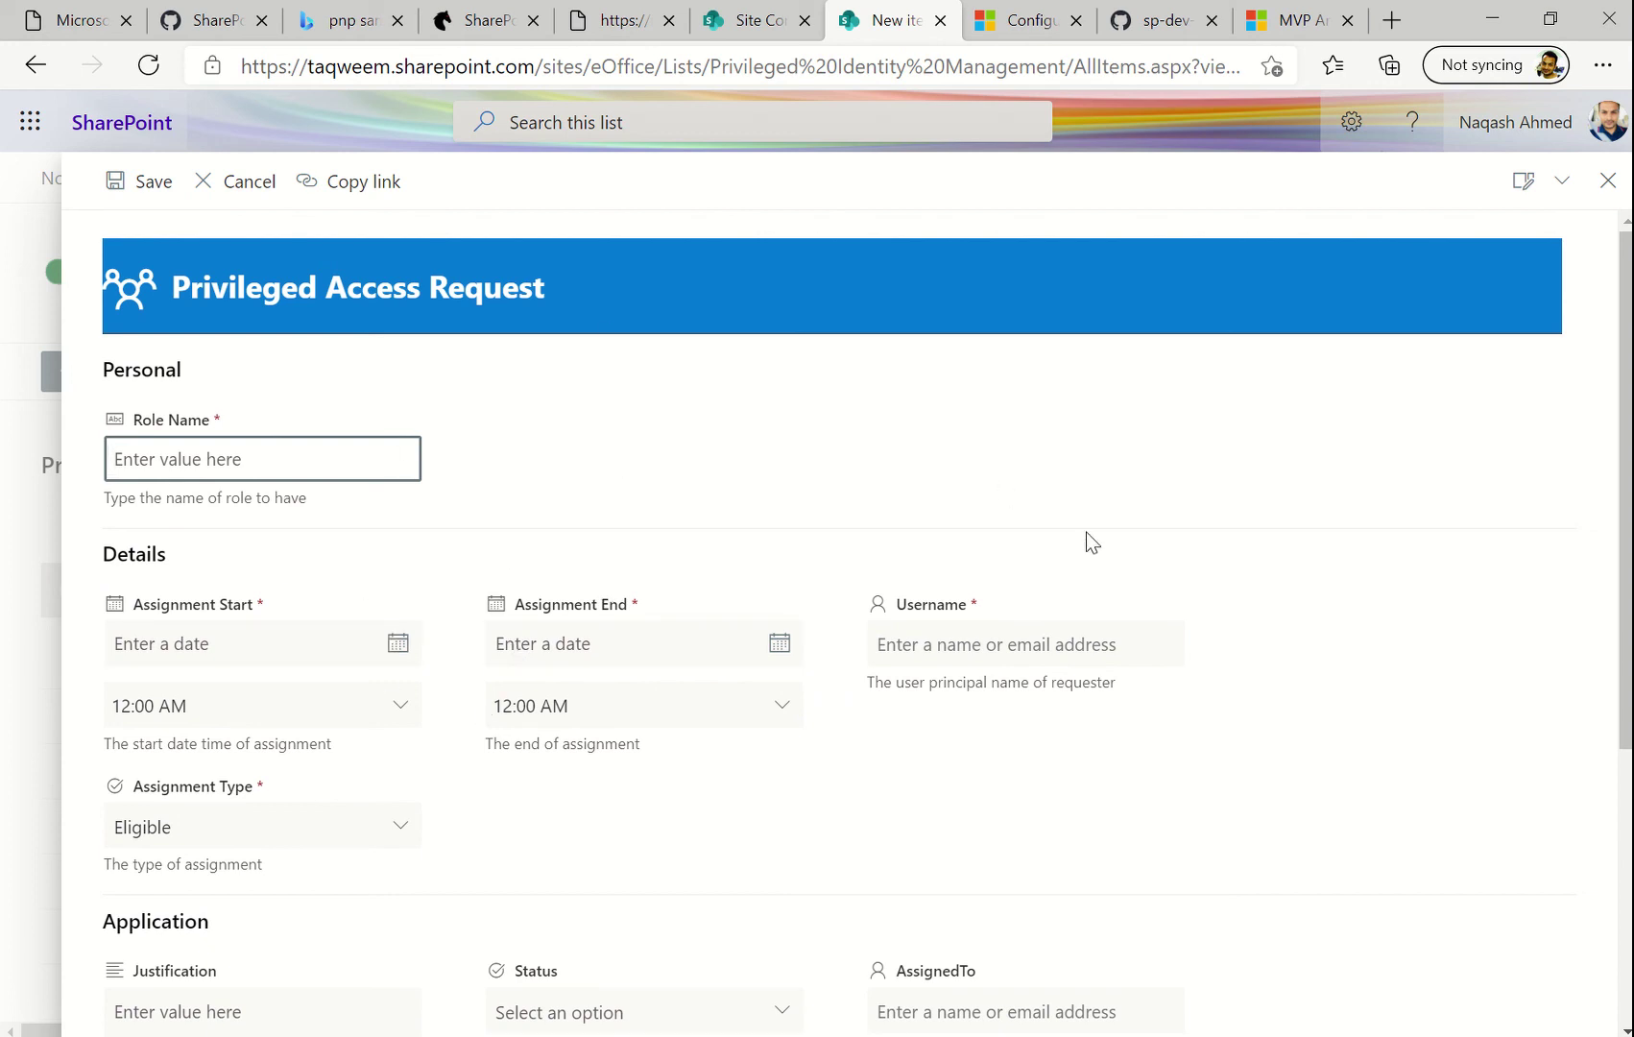
pyautogui.click(1606, 191)
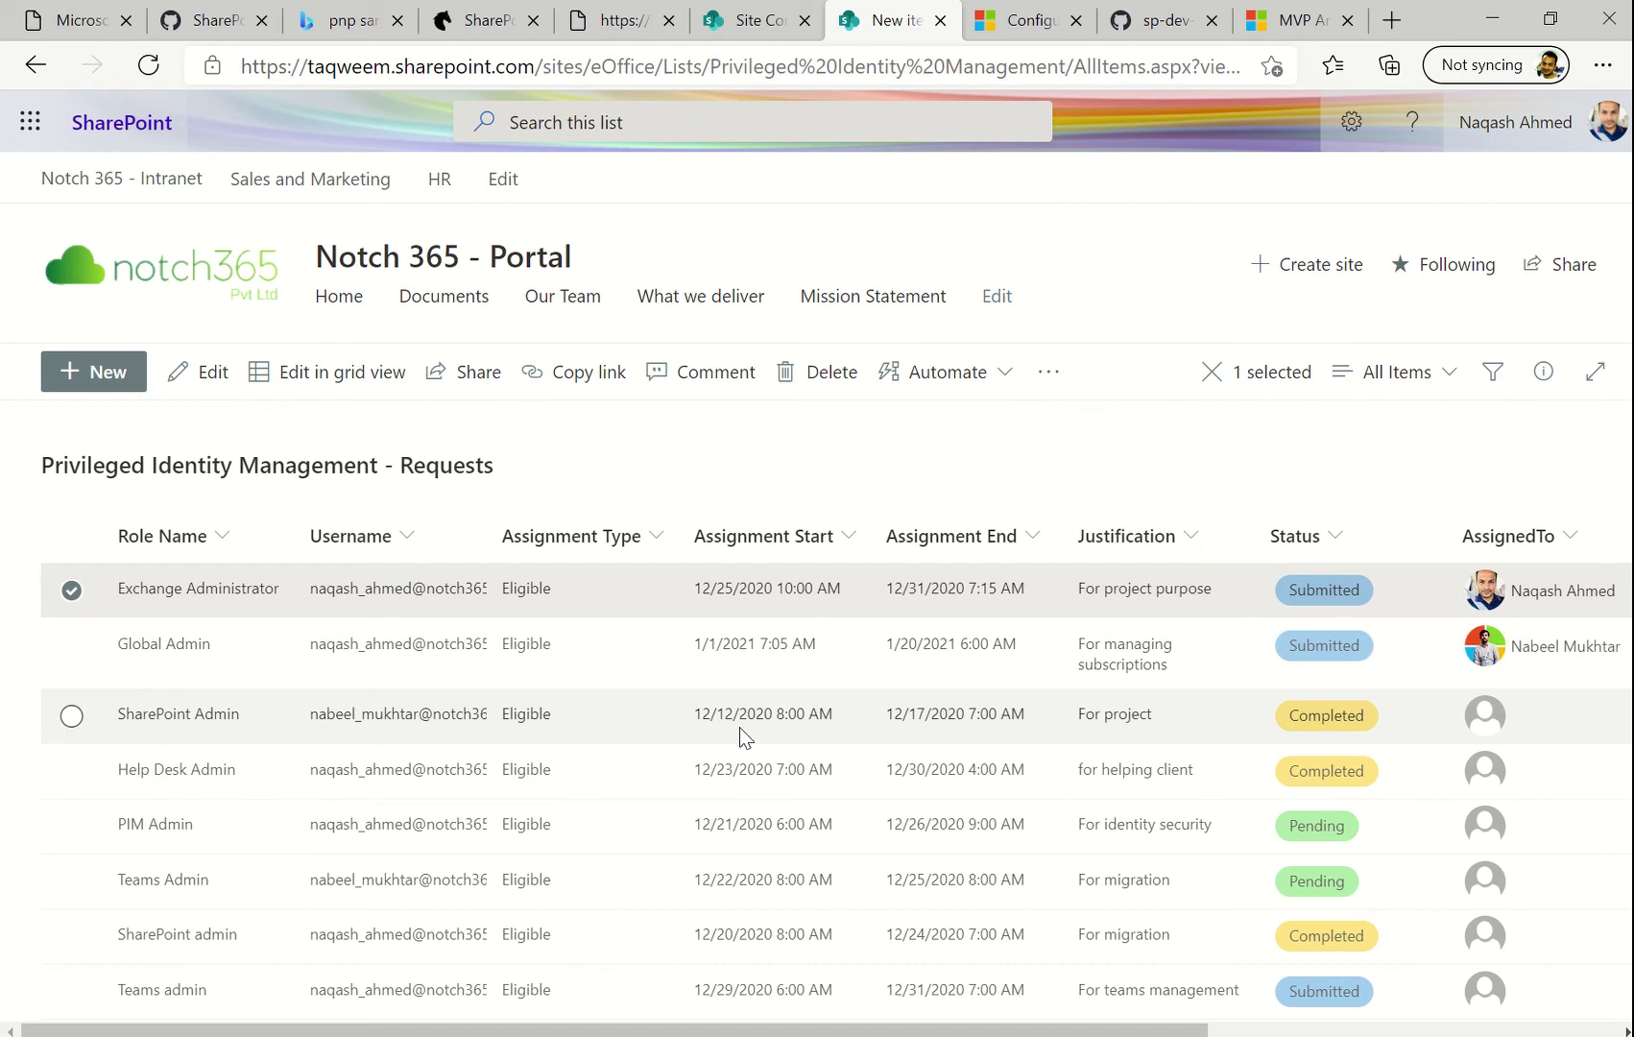
pyautogui.click(457, 26)
pyautogui.scroll(-3, 266, 555)
# Scroll the PnP List Formatting Samples home page, then return to the SharePoint Requests list
pyautogui.scroll(3, 603, 595)
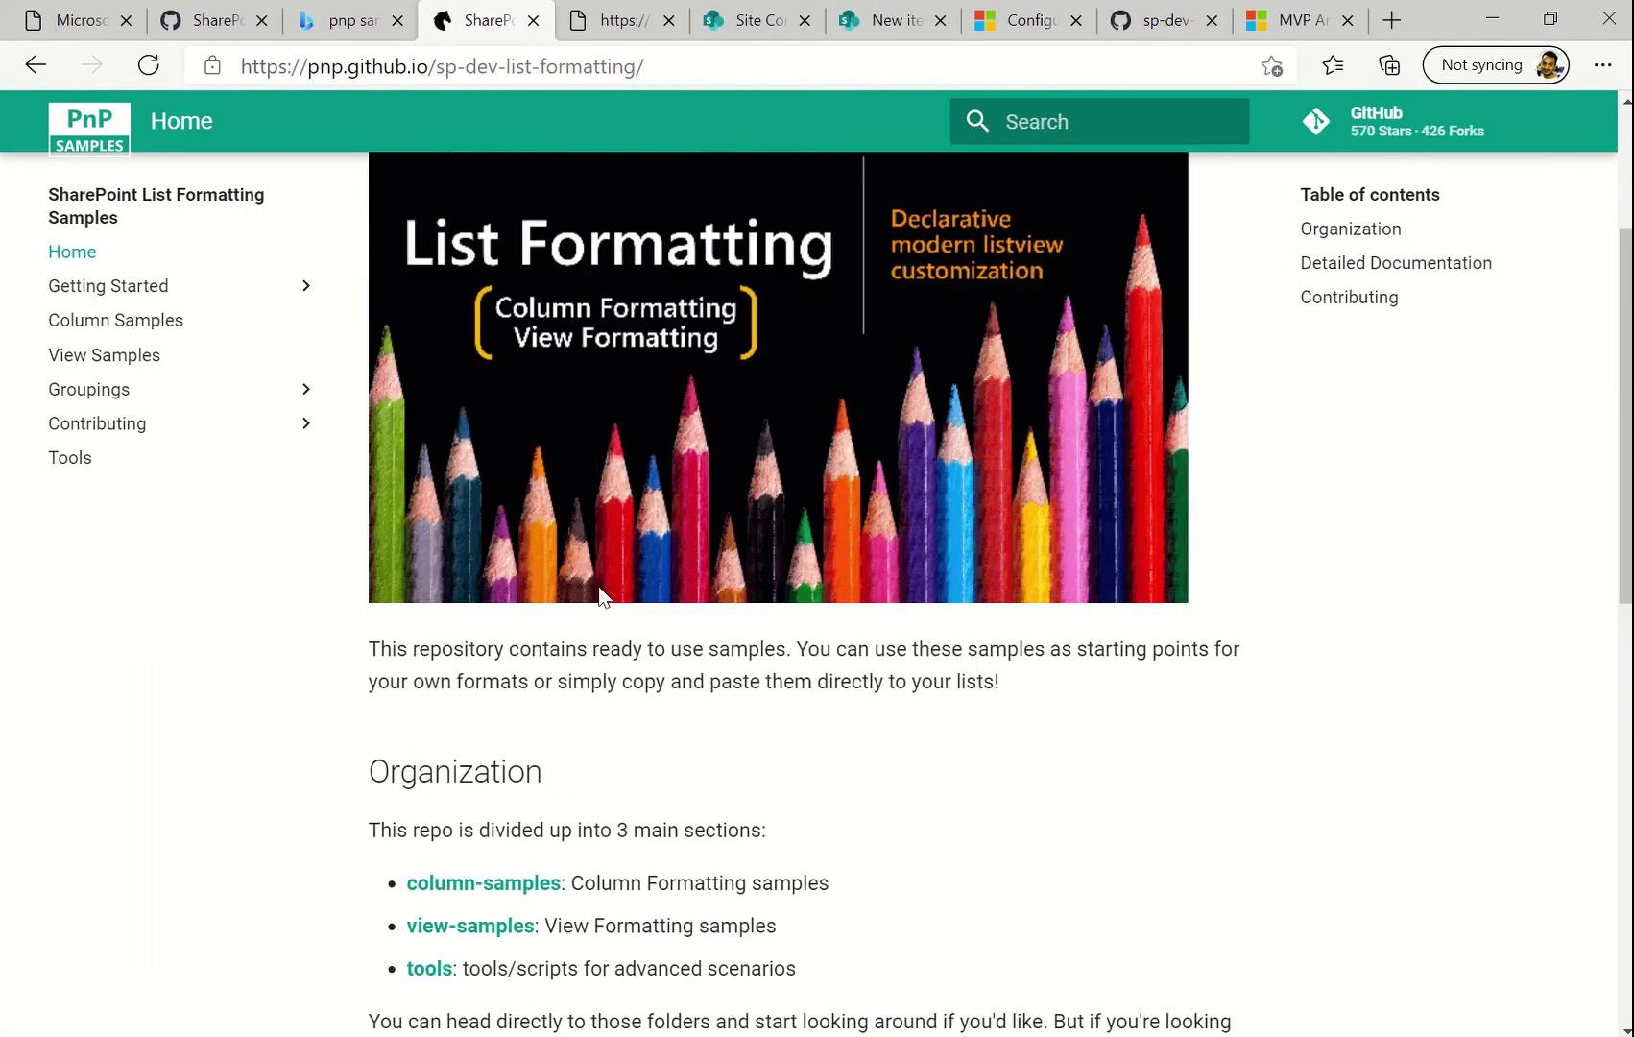
pyautogui.scroll(3, 600, 587)
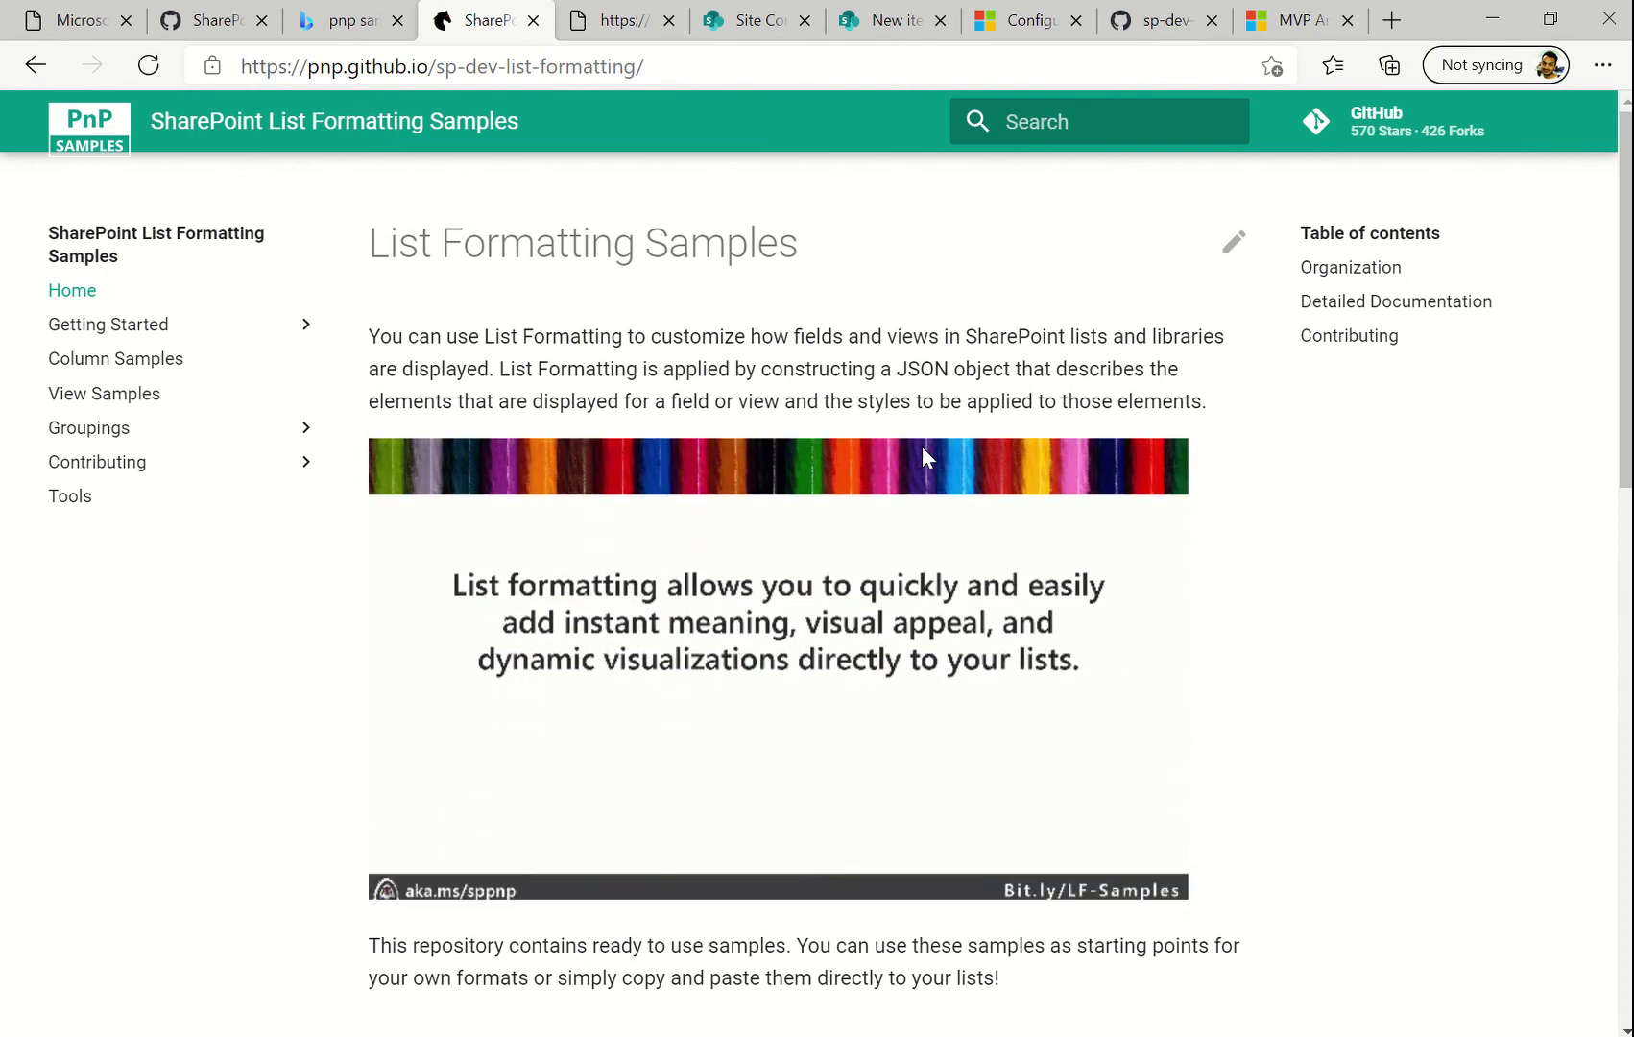
pyautogui.click(877, 30)
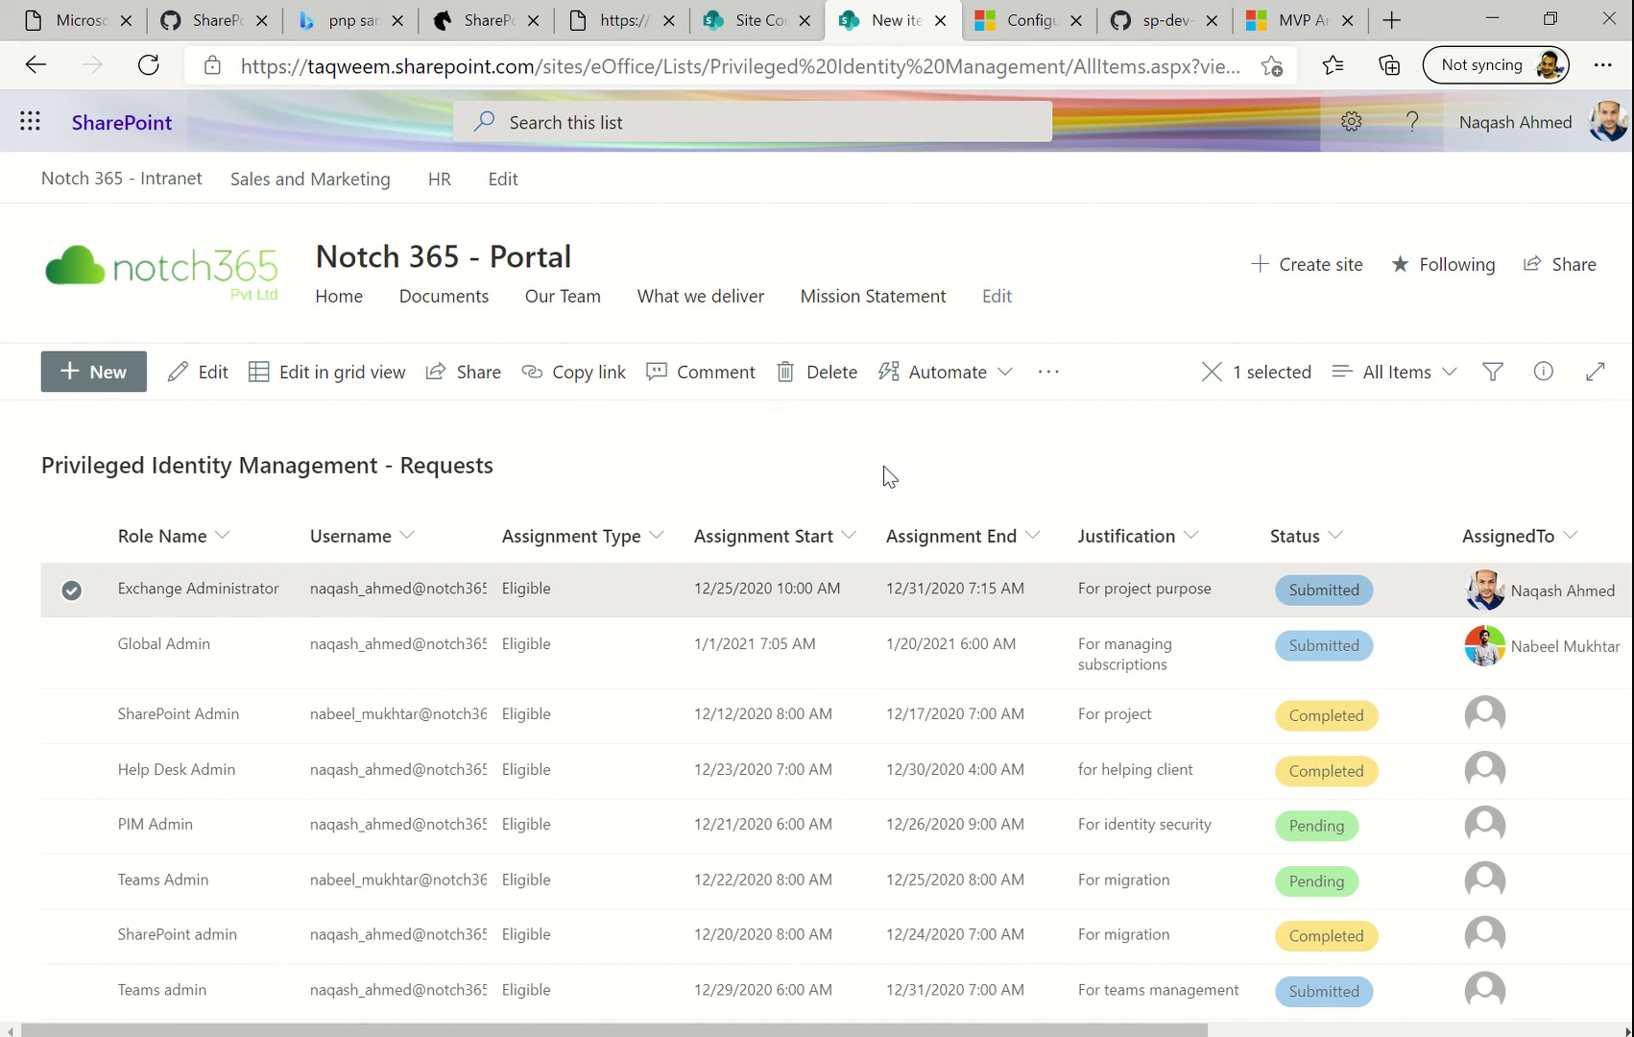
pyautogui.moveTo(730, 10)
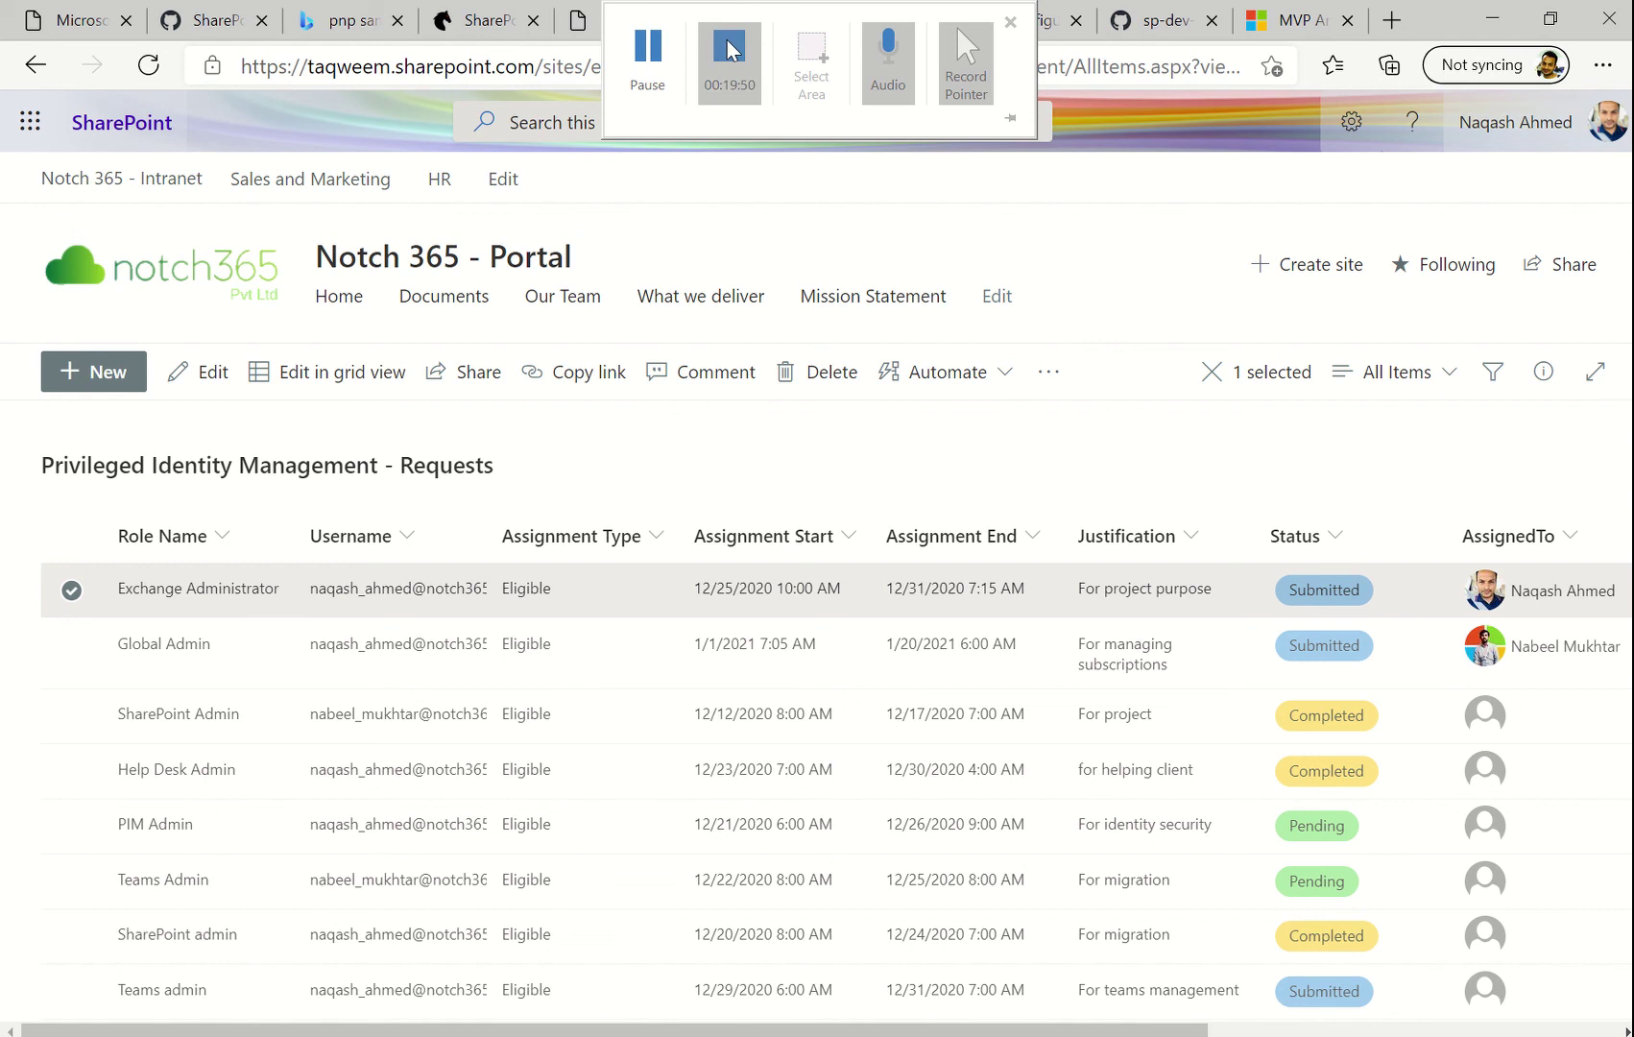